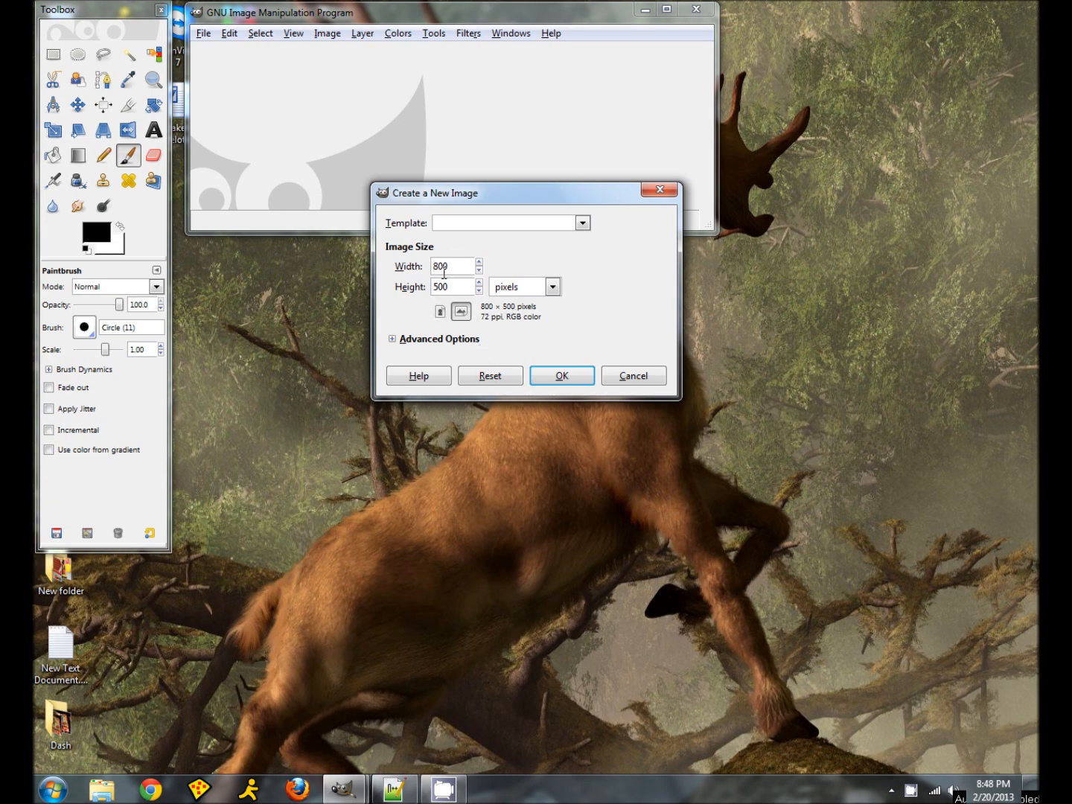
- Create an 800 × 500 pixel image and paint a rough black tree trunk with branches, bark marks and spreading roots
click(561, 376)
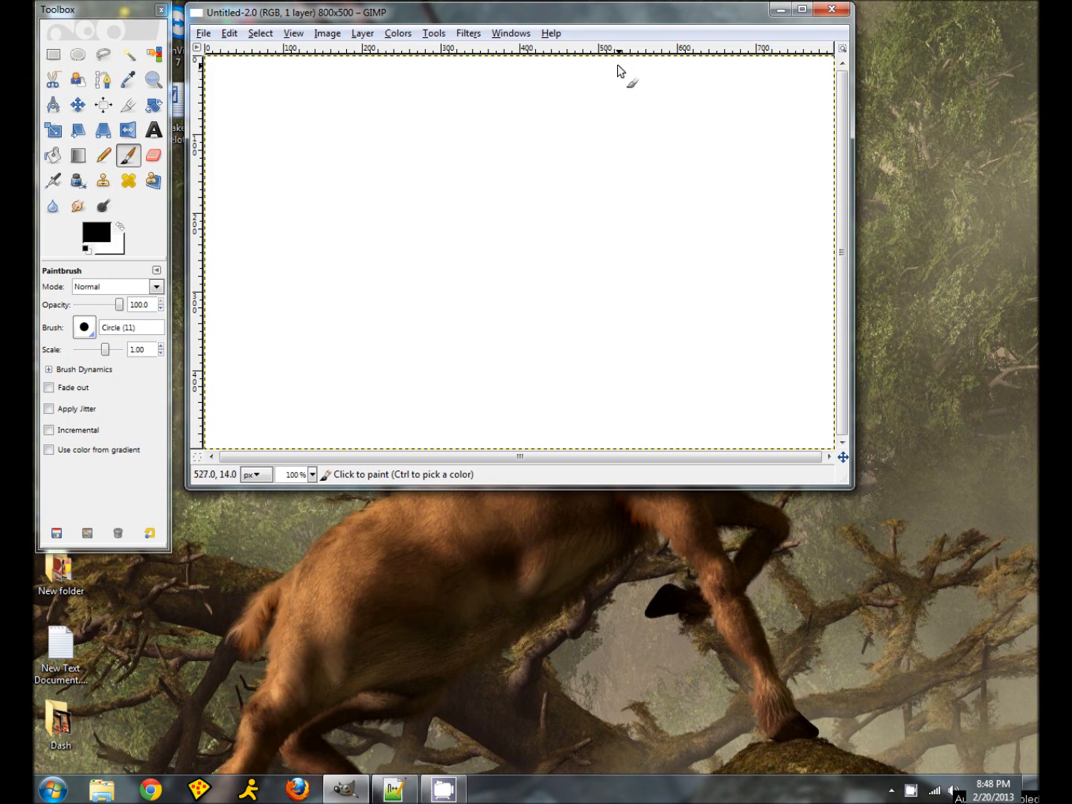
mouse_move(611, 64)
mouse_down()
mouse_move(632, 162)
mouse_move(605, 277)
mouse_move(522, 451)
mouse_up()
mouse_move(725, 81)
mouse_down()
mouse_move(713, 282)
mouse_move(726, 424)
mouse_up()
mouse_move(606, 356)
mouse_down()
mouse_move(669, 333)
mouse_move(672, 232)
mouse_move(657, 176)
mouse_move(566, 78)
mouse_move(640, 141)
mouse_up()
mouse_move(562, 393)
mouse_down()
mouse_move(532, 444)
mouse_move(549, 434)
mouse_up()
drag(638, 378, 715, 446)
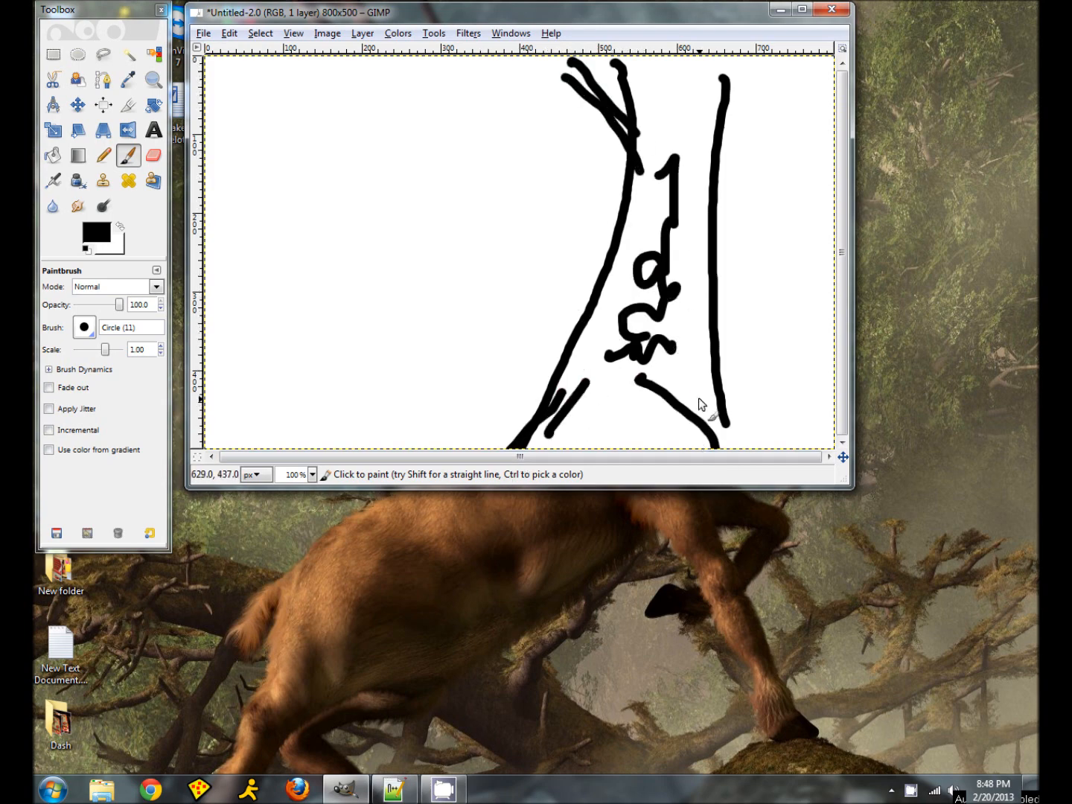
drag(696, 392, 753, 431)
drag(710, 370, 810, 389)
drag(709, 374, 740, 421)
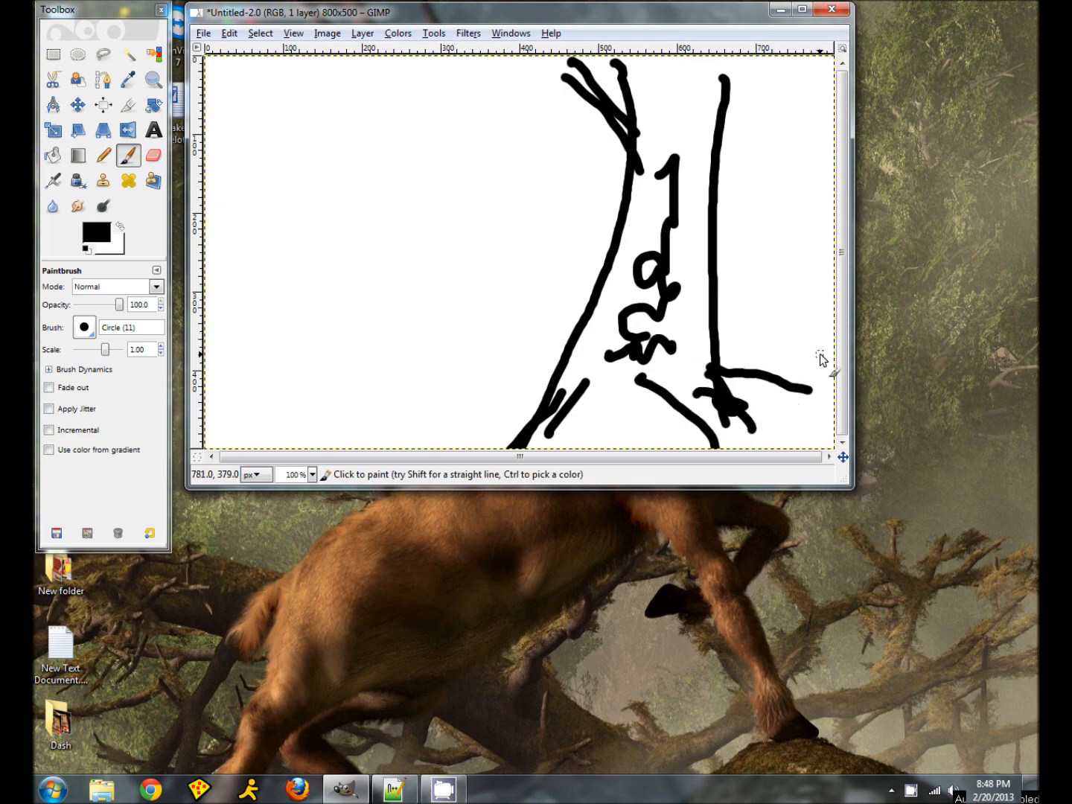
- Paint wavy ground lines on both sides of the trunk and a horizon line behind the tree
drag(822, 351, 721, 347)
drag(547, 359, 305, 447)
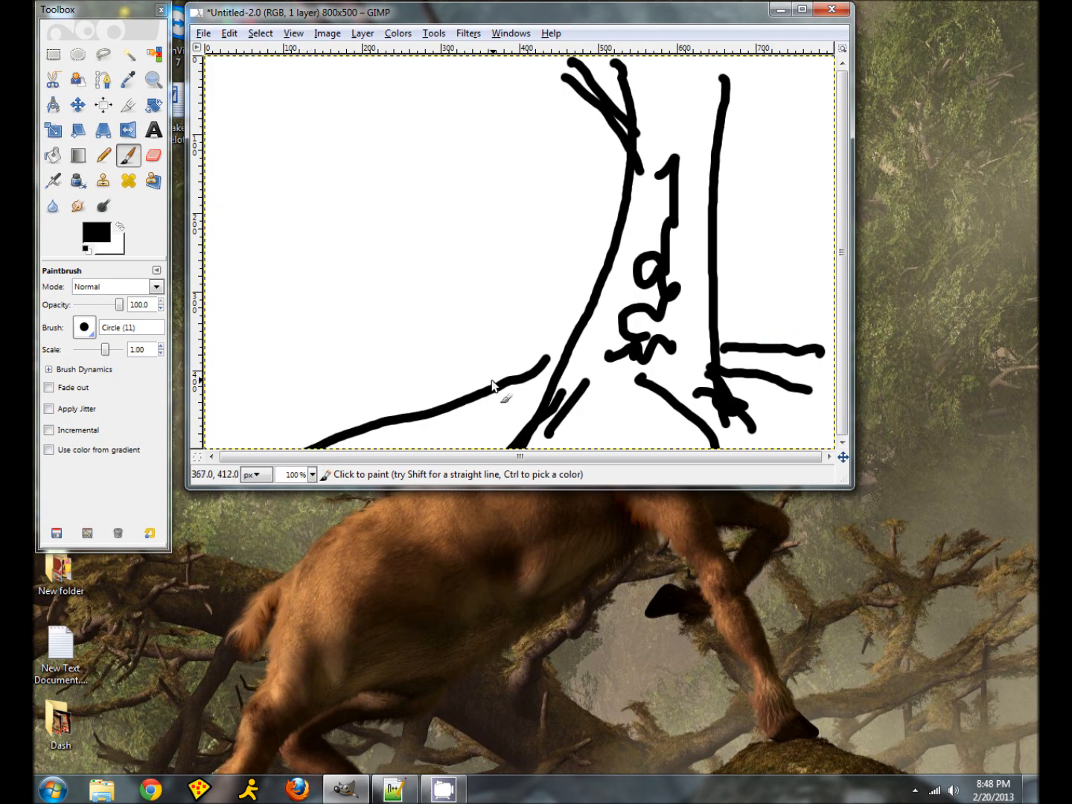
drag(477, 386, 205, 421)
mouse_move(513, 338)
mouse_down()
mouse_move(344, 337)
mouse_move(222, 367)
mouse_up()
mouse_move(221, 318)
mouse_down()
mouse_move(361, 323)
mouse_move(573, 307)
mouse_up()
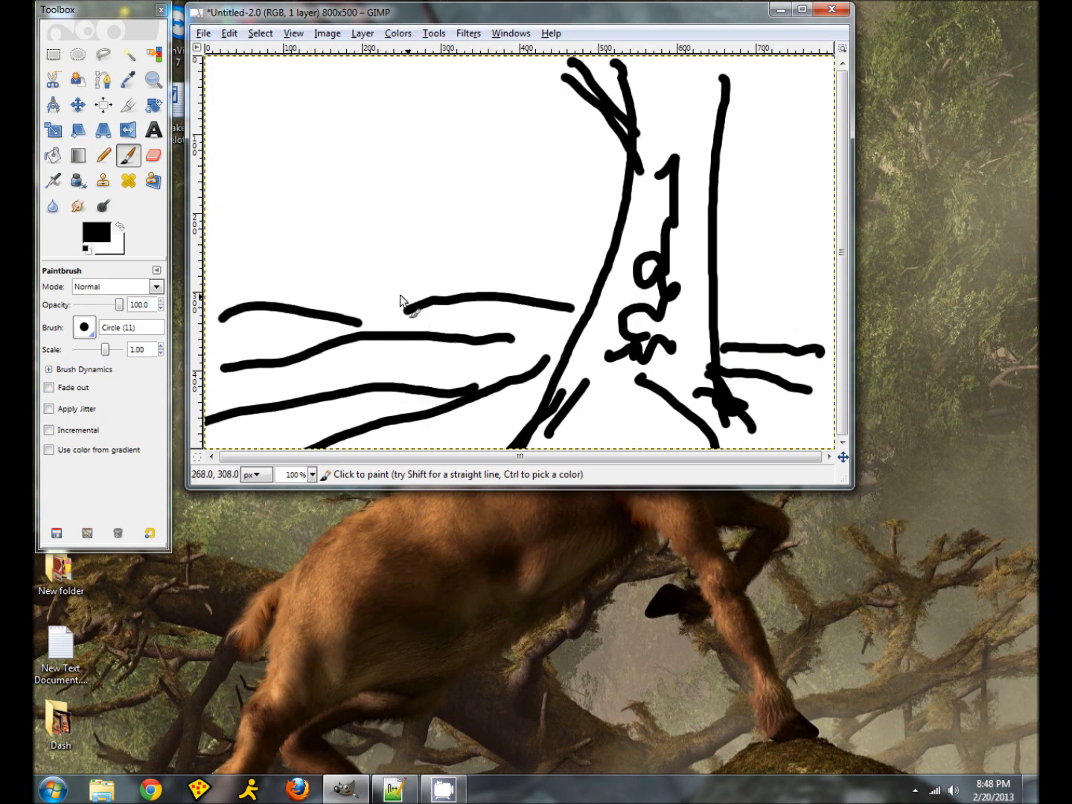
mouse_move(235, 238)
mouse_down()
mouse_move(555, 249)
mouse_move(584, 265)
mouse_up()
drag(716, 265, 825, 261)
- Paint two large cloud outlines and one small shape in the sky beside the tree
mouse_move(277, 96)
mouse_down()
mouse_move(384, 136)
mouse_move(370, 108)
mouse_move(288, 113)
mouse_up()
mouse_move(437, 180)
mouse_down()
mouse_move(516, 157)
mouse_move(431, 185)
mouse_up()
mouse_move(535, 170)
mouse_down()
mouse_move(599, 197)
mouse_move(522, 166)
mouse_up()
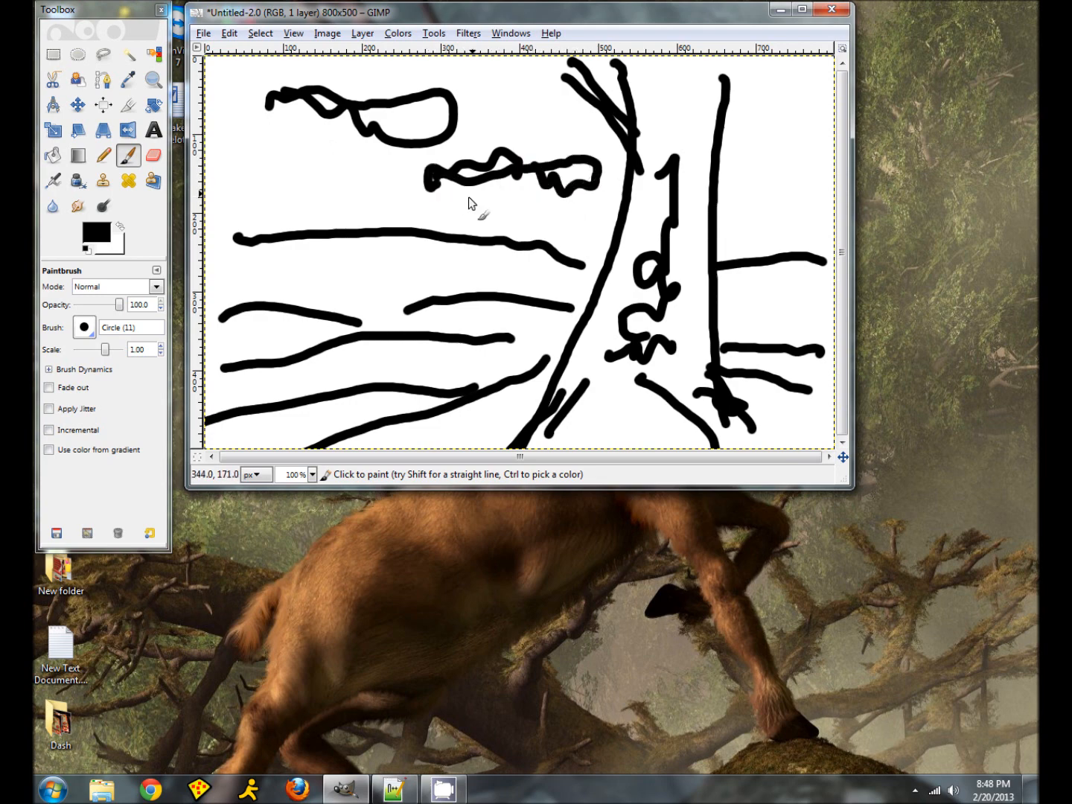
drag(282, 161, 318, 158)
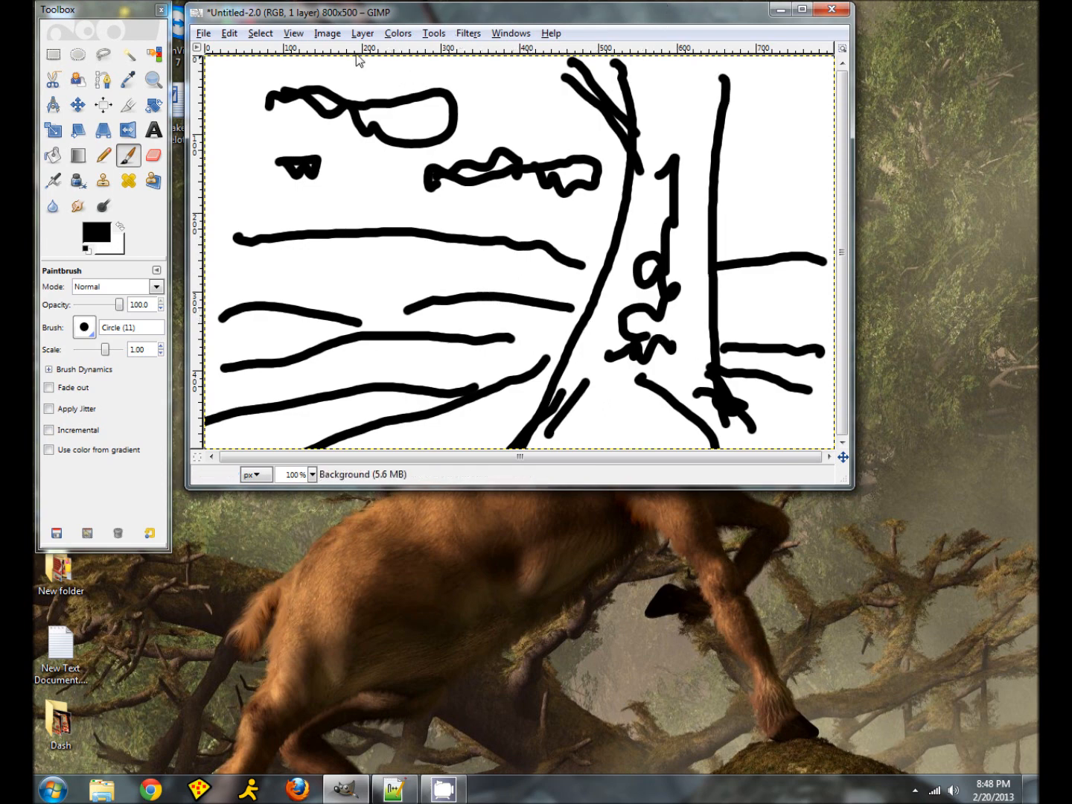
- Start saving the image and create a folder named Tree inside !!Projects on the C: drive
click(204, 35)
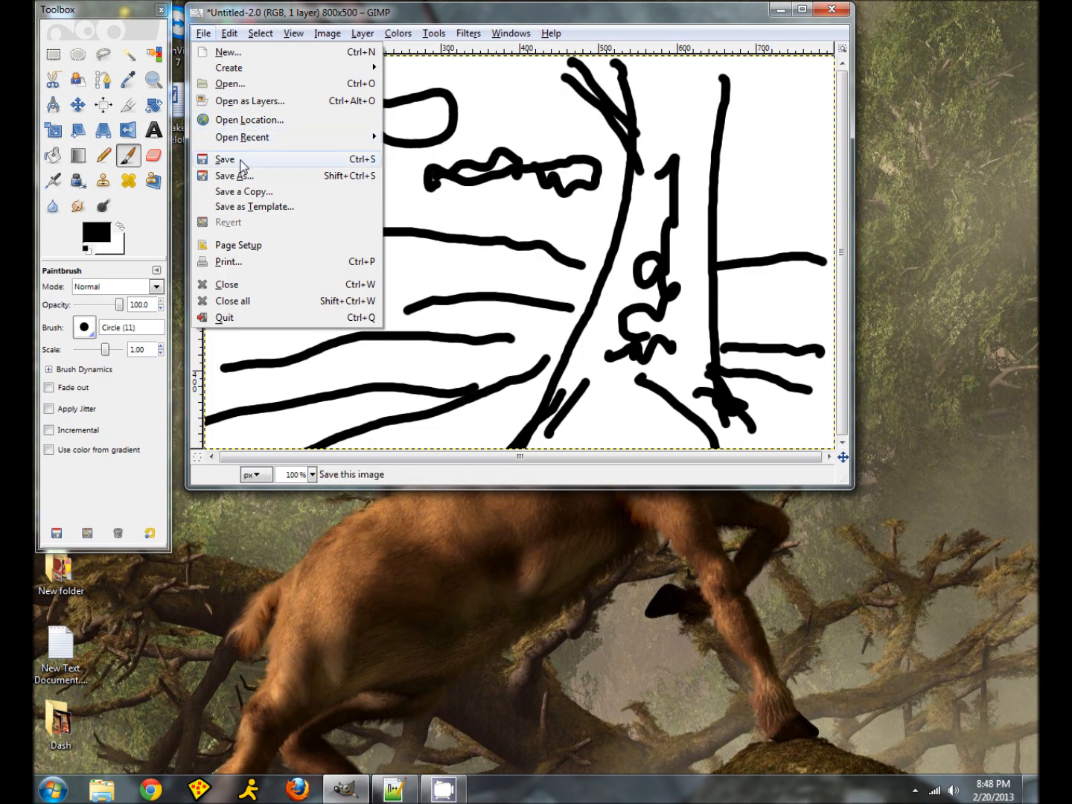
click(225, 160)
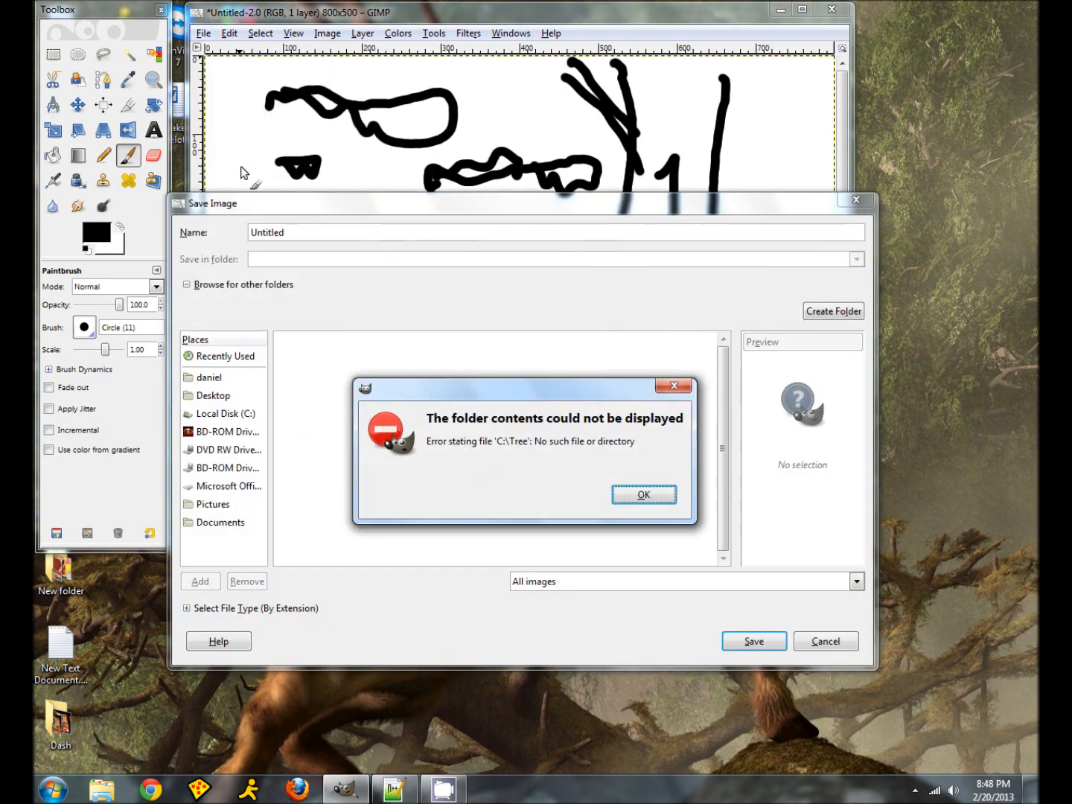
click(643, 495)
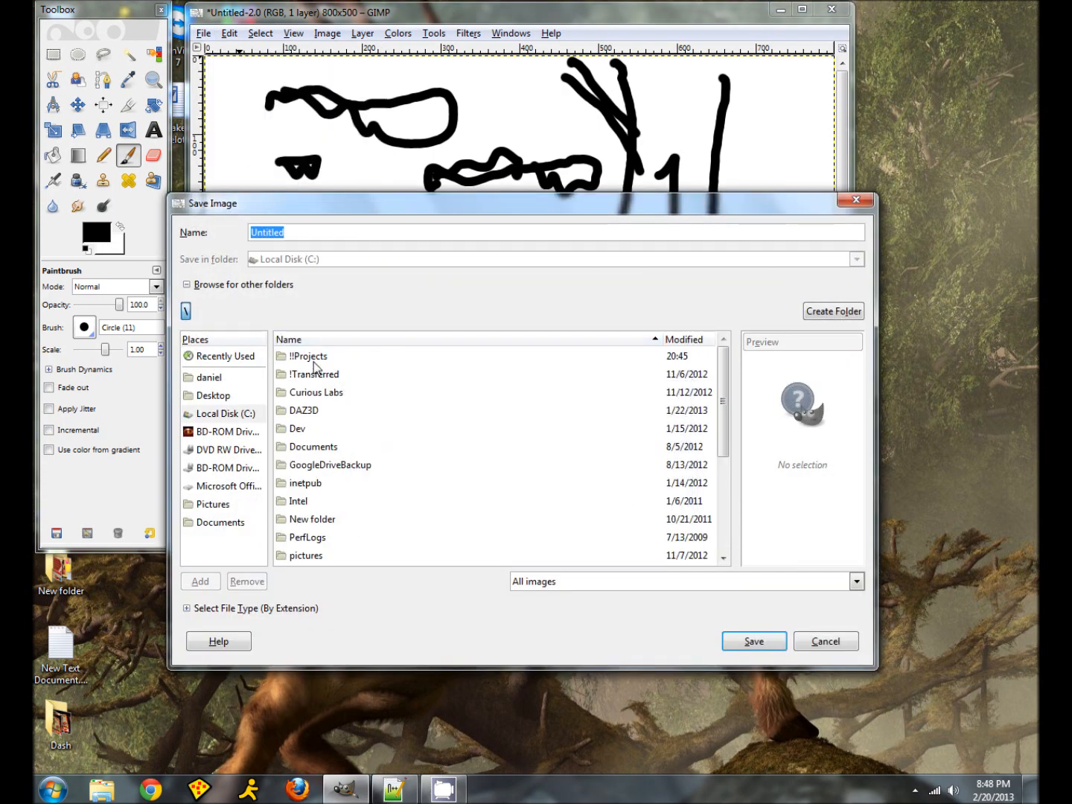
click(312, 362)
double_click(313, 362)
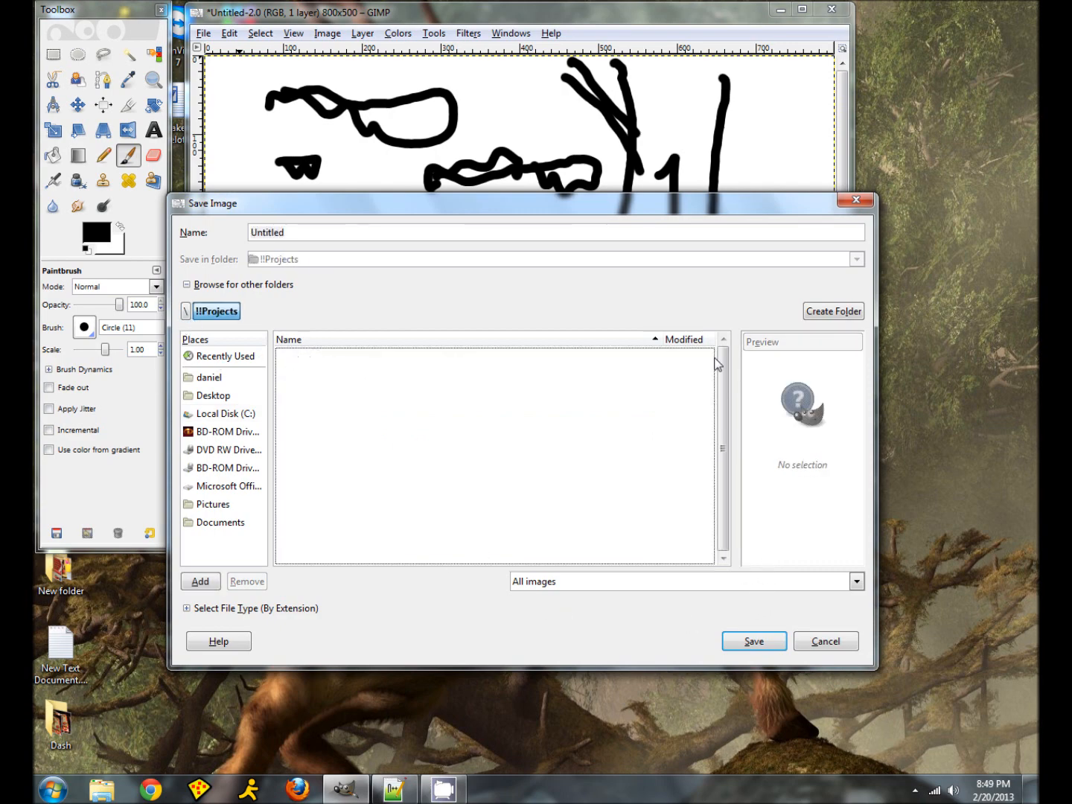
click(815, 320)
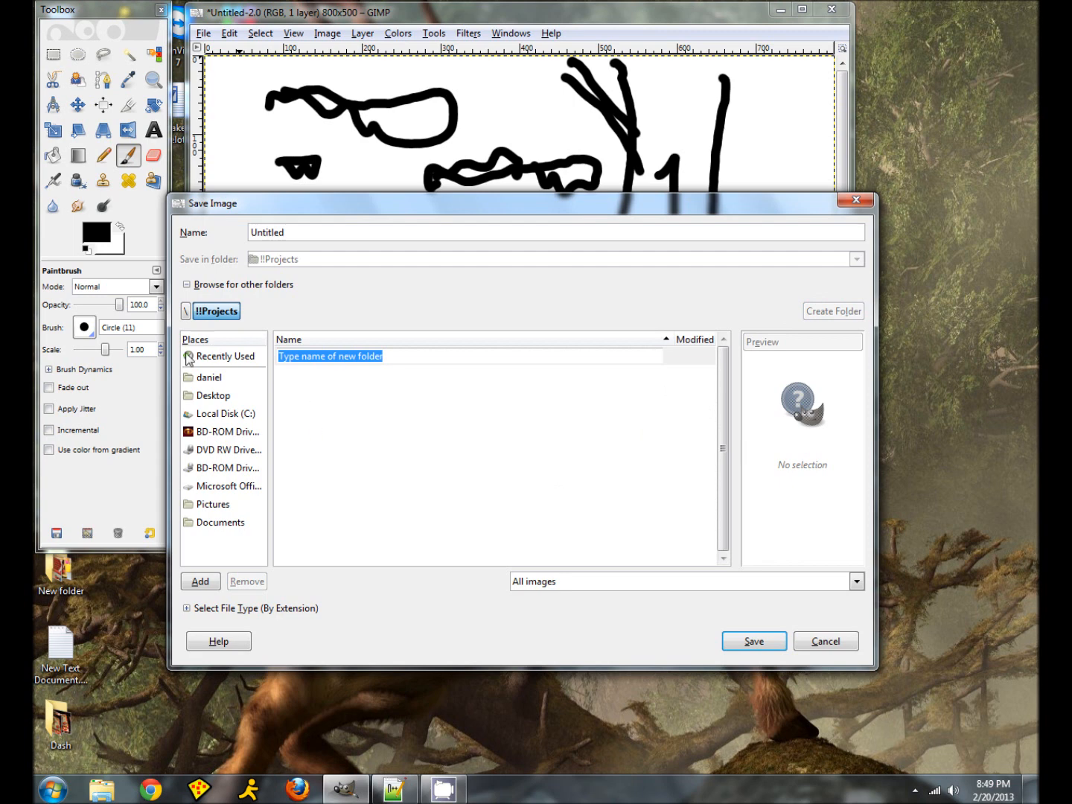
text(Tree)
key(Return)
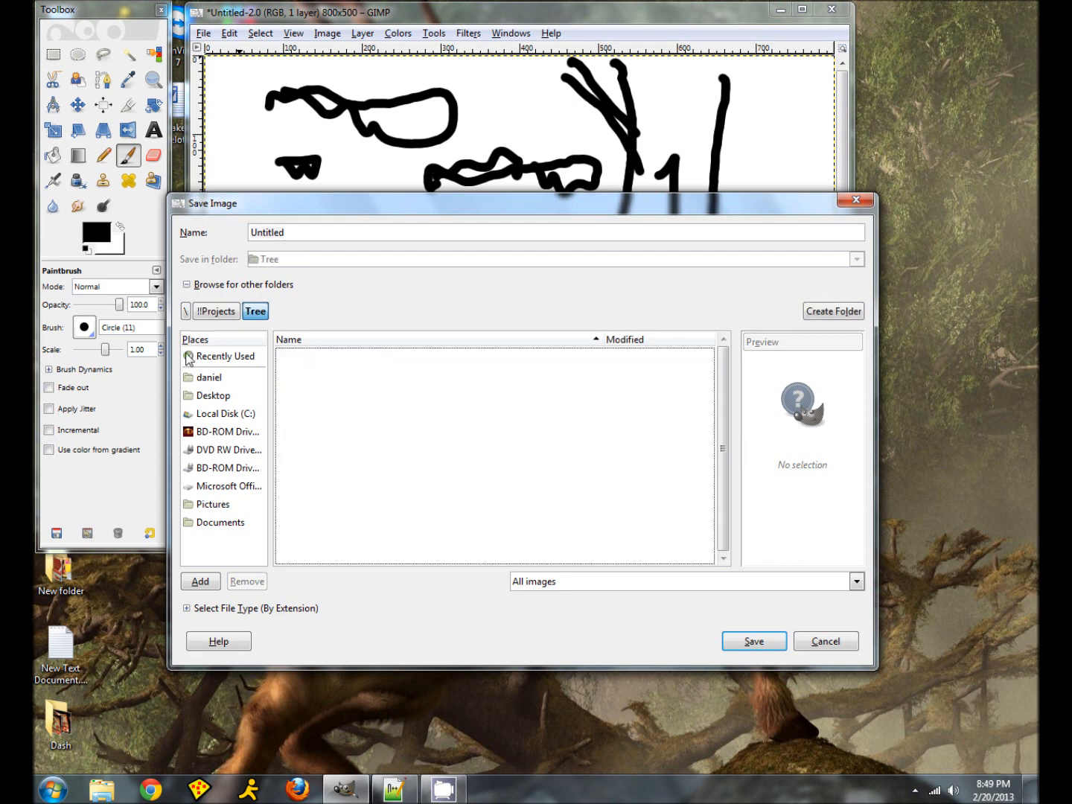
- Save the sketch as Plan in the Tree folder
drag(299, 235, 216, 237)
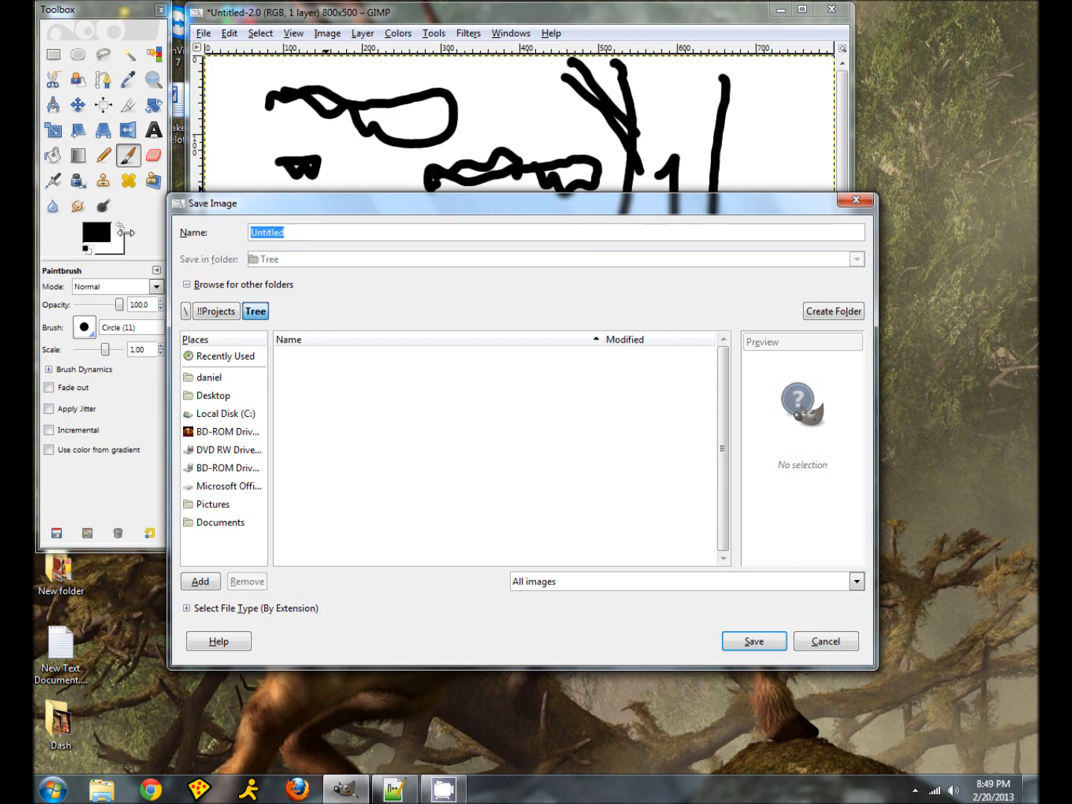
text(Plan)
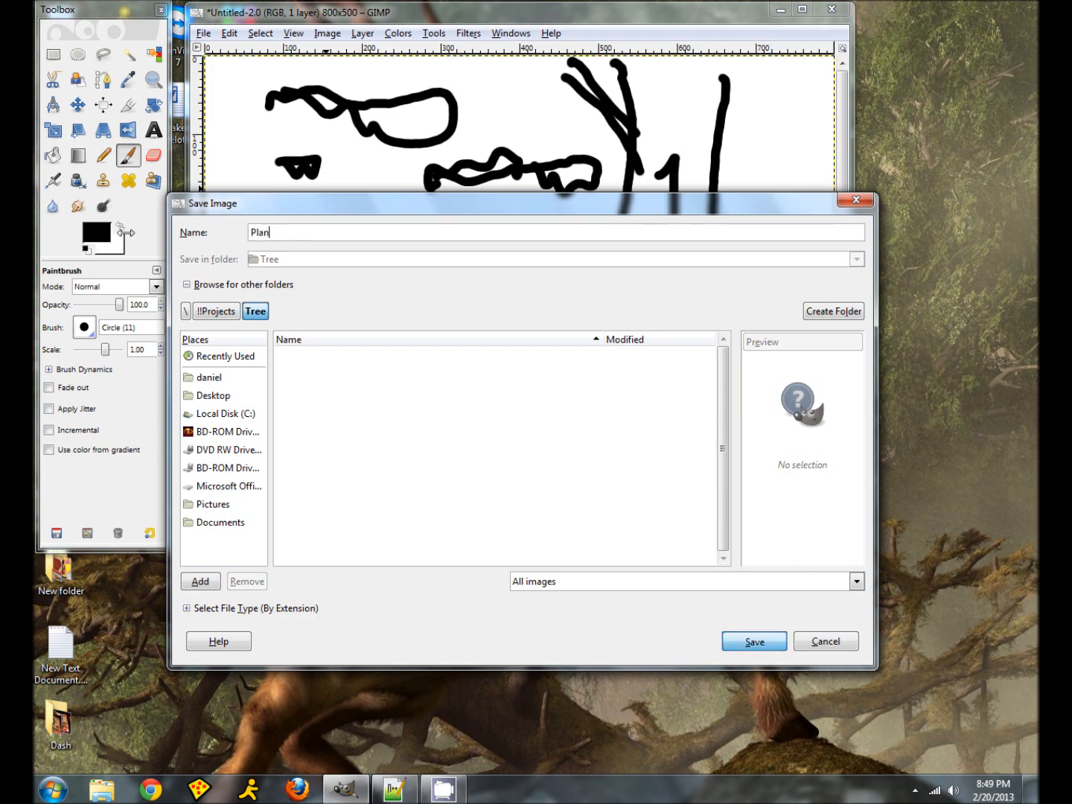
click(754, 641)
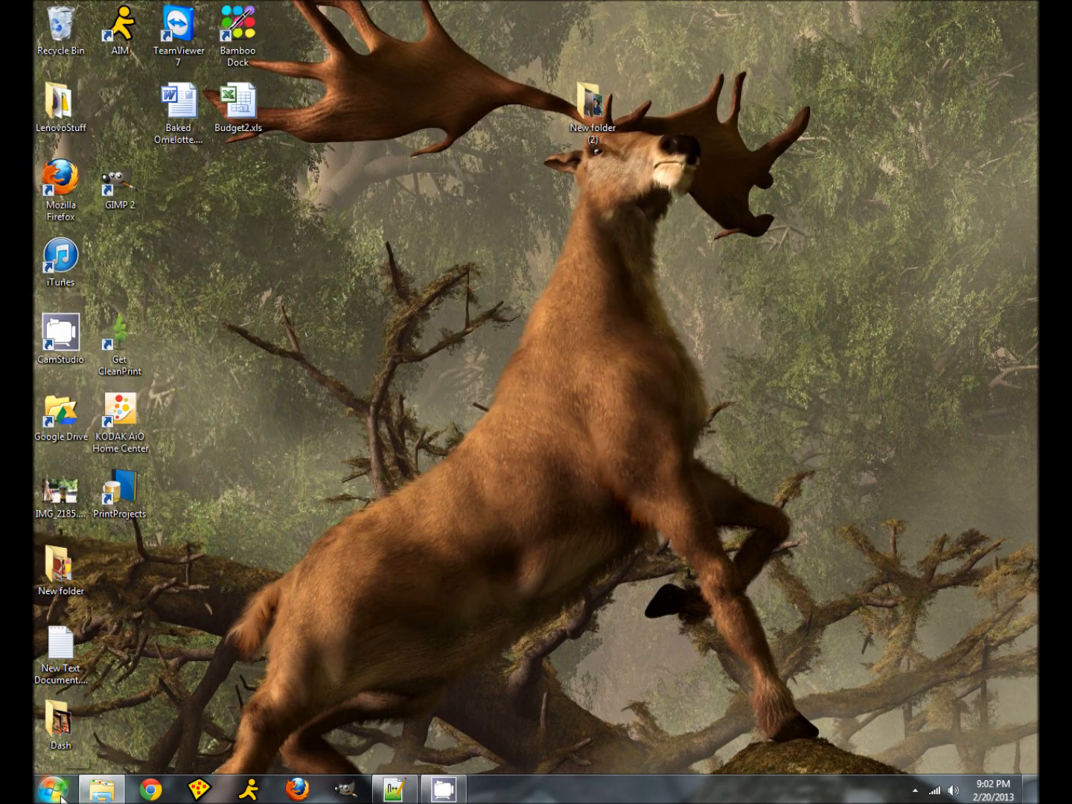
- Launch Blender and dismiss its splash screen
click(63, 797)
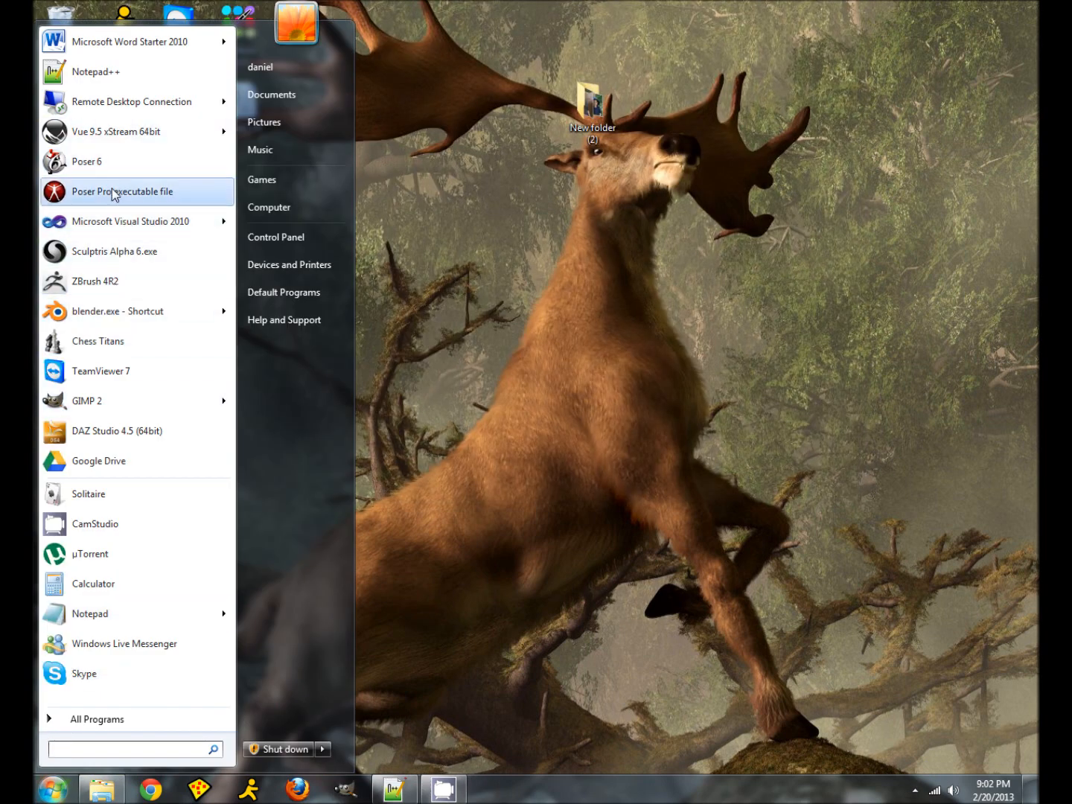
mouse_move(90, 134)
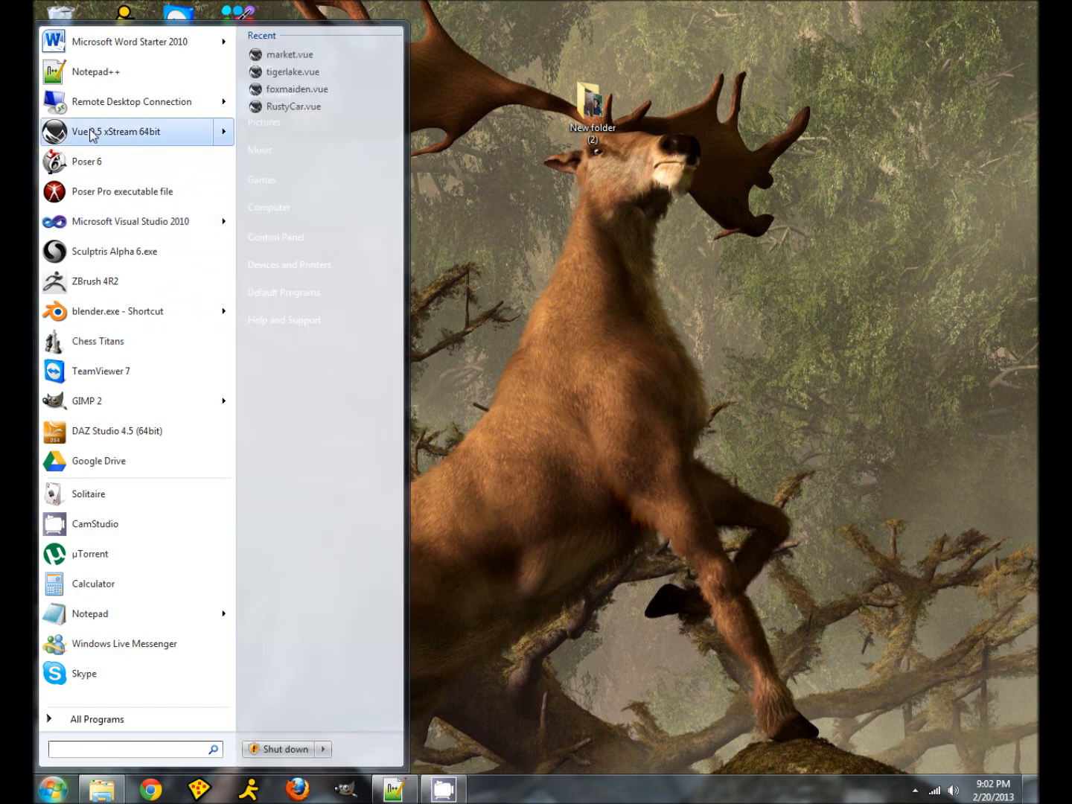
click(97, 311)
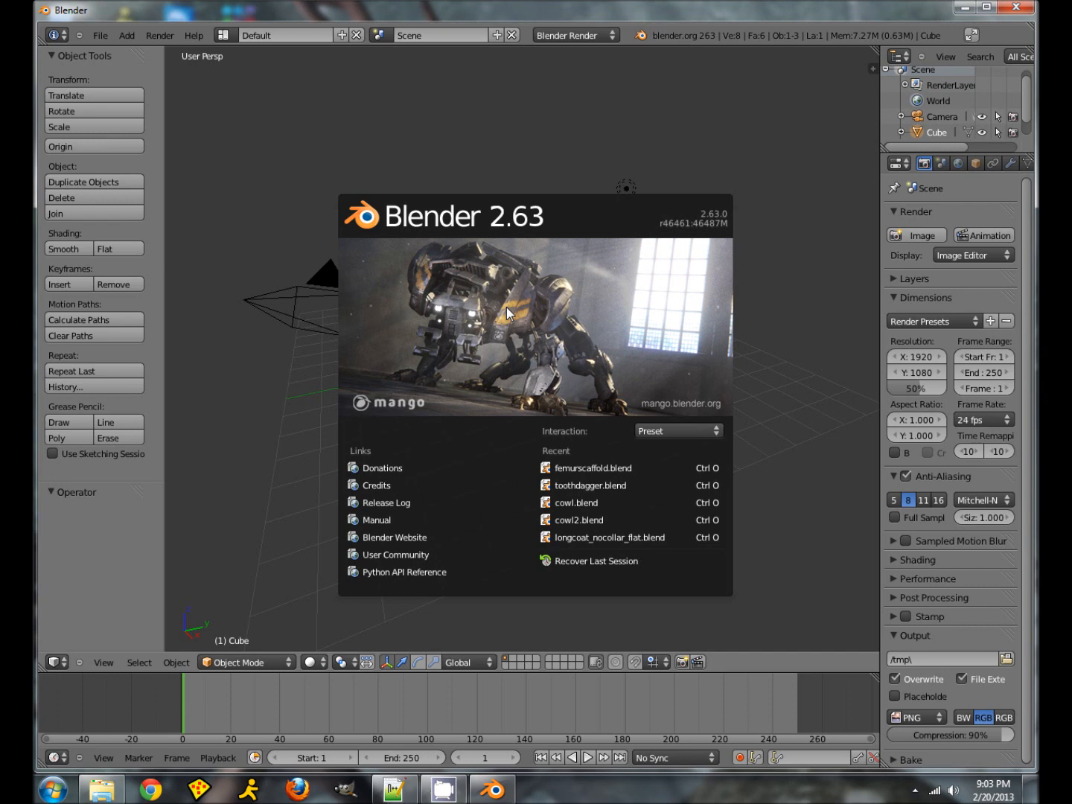
click(553, 300)
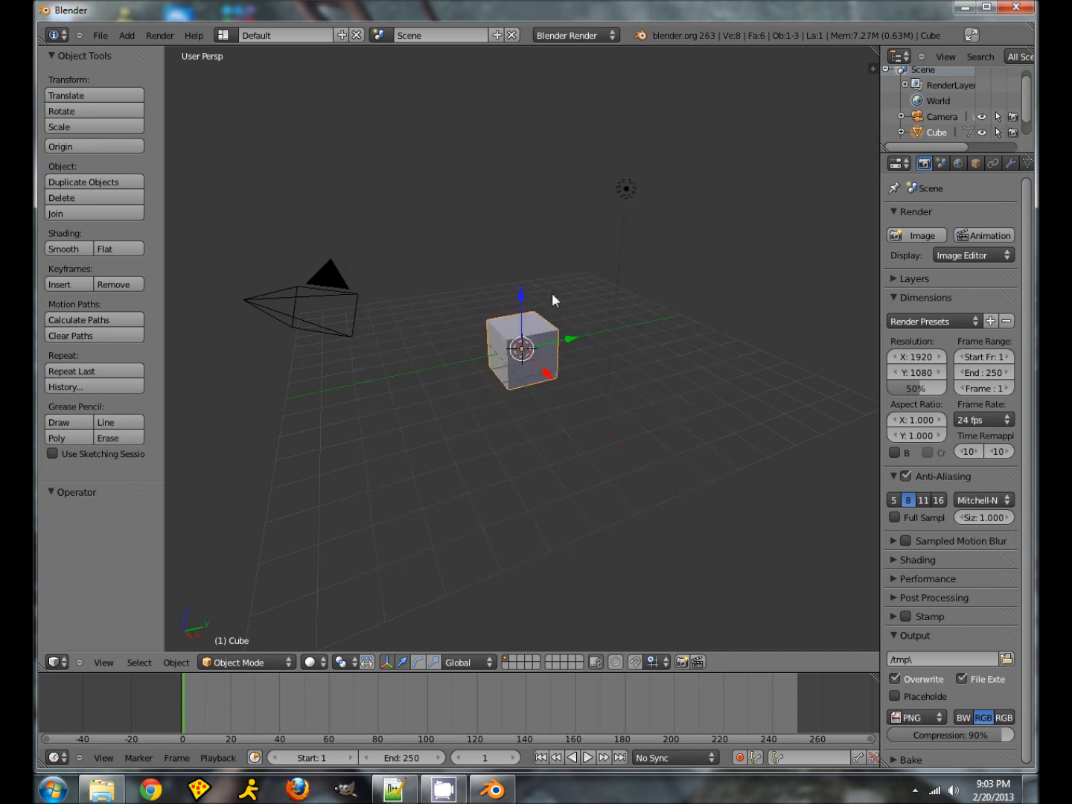
- Delete the default cube and add a cylinder mesh in its place
key(x)
click(520, 357)
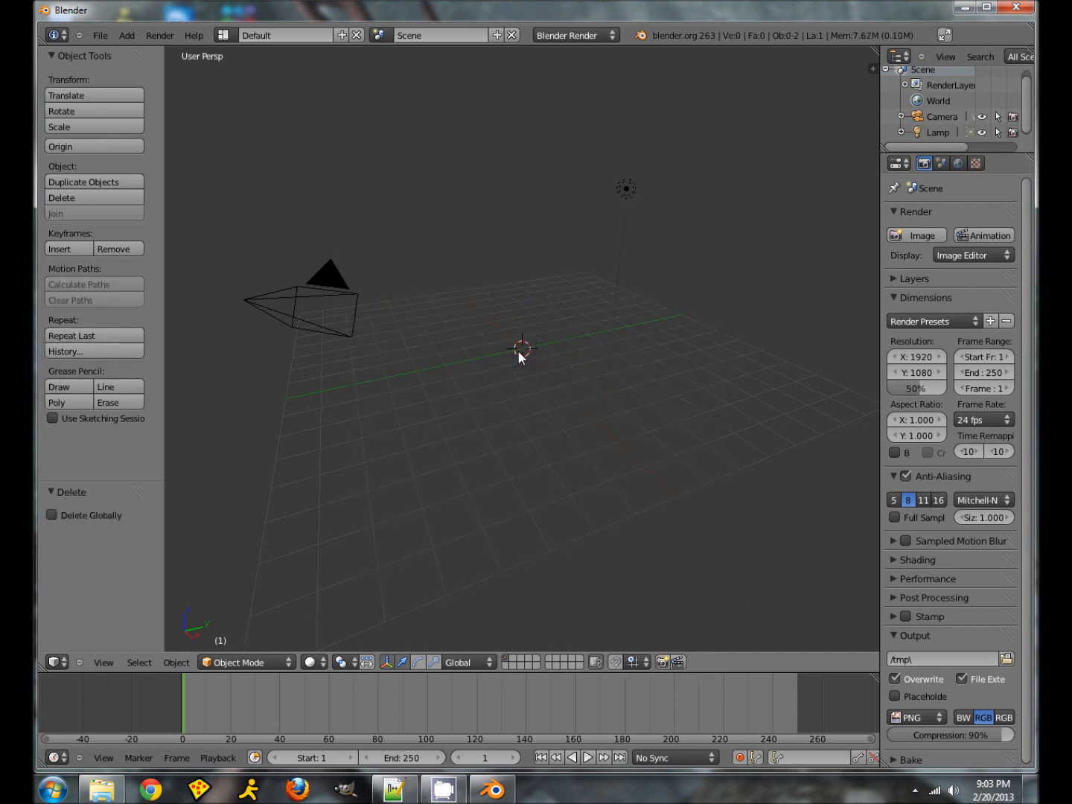
click(127, 37)
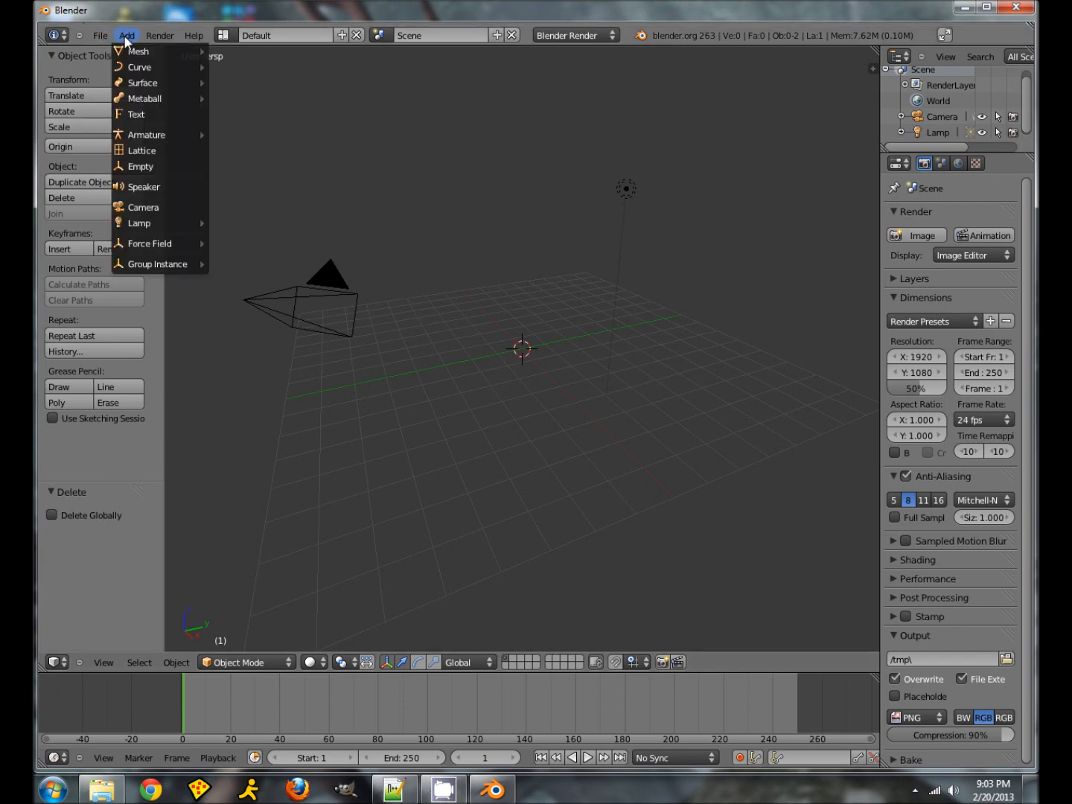
mouse_move(157, 71)
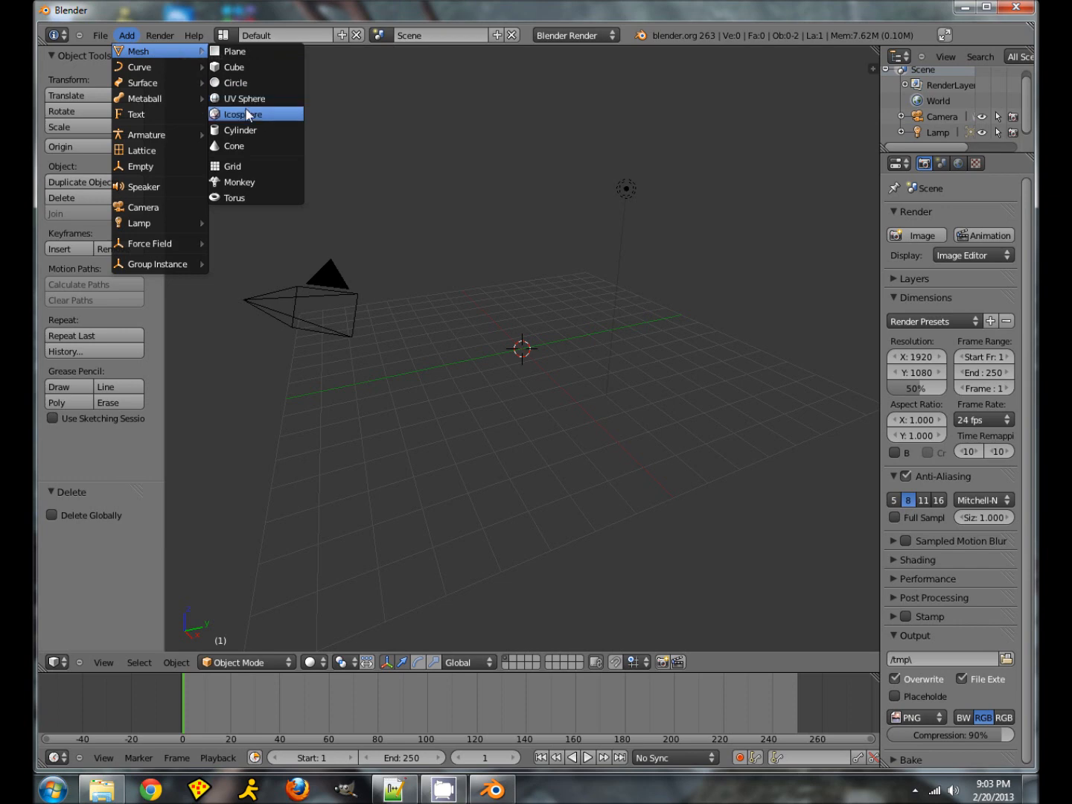
click(240, 130)
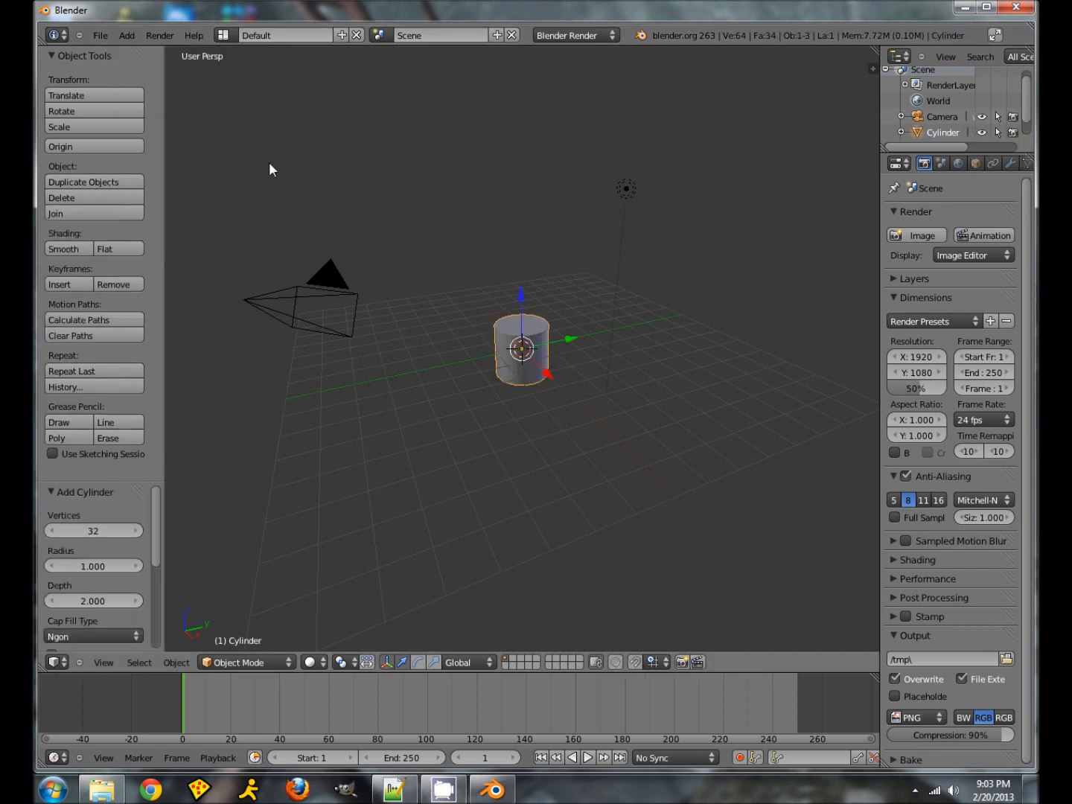
- Set the cylinder's cap fill type to Nothing to leave both ends open
drag(157, 553, 151, 604)
click(132, 532)
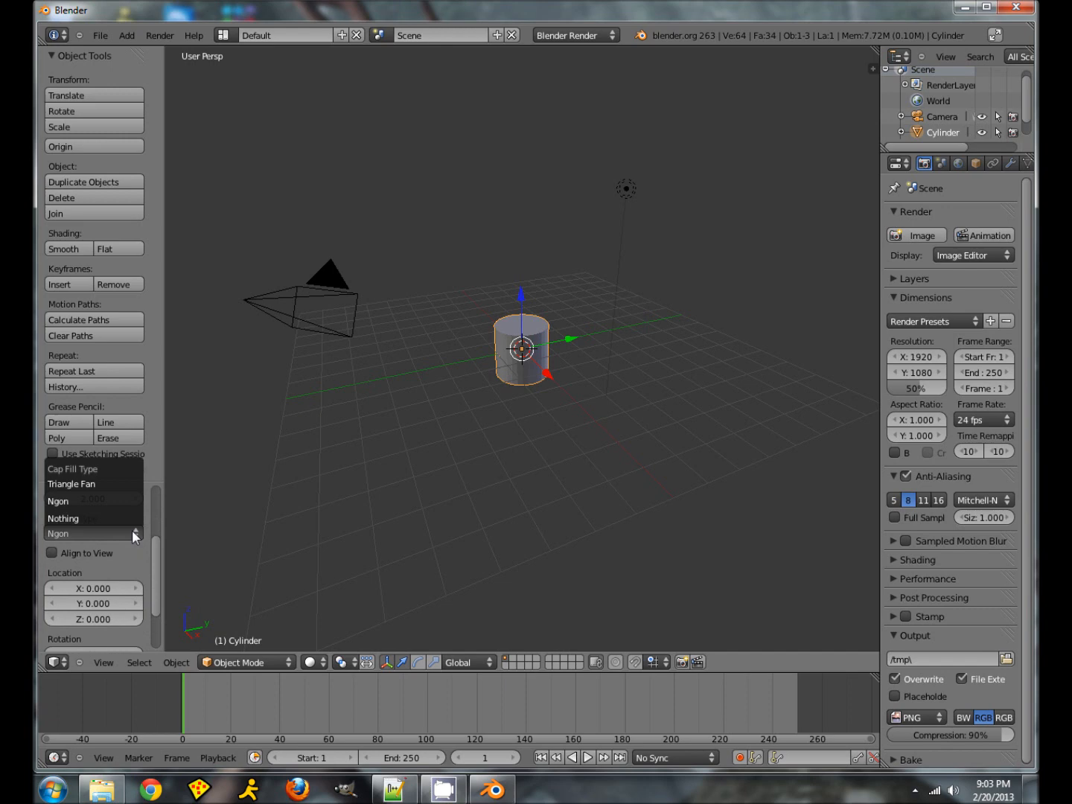
click(84, 519)
- Enter Edit Mode on the open cylinder and select a single vertex on the front of its upper rim
scroll(553, 410, up, 5)
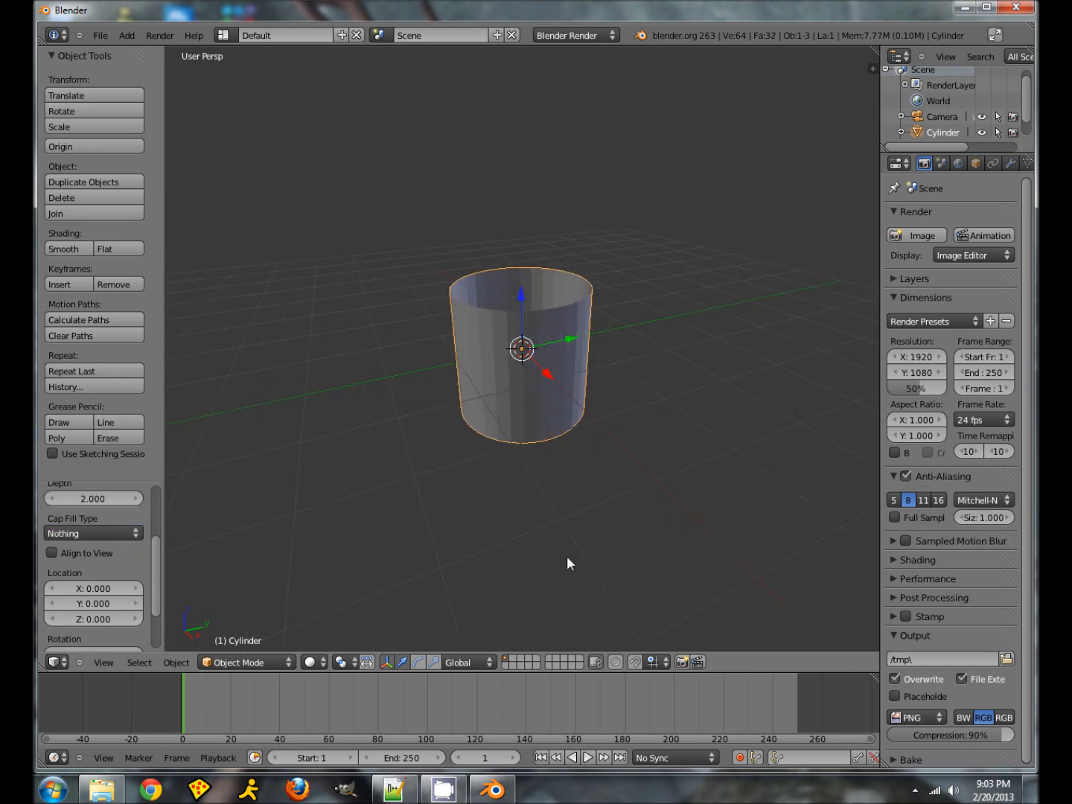
mouse_move(567, 530)
middle_down()
mouse_move(570, 500)
mouse_move(582, 507)
mouse_move(574, 523)
middle_up()
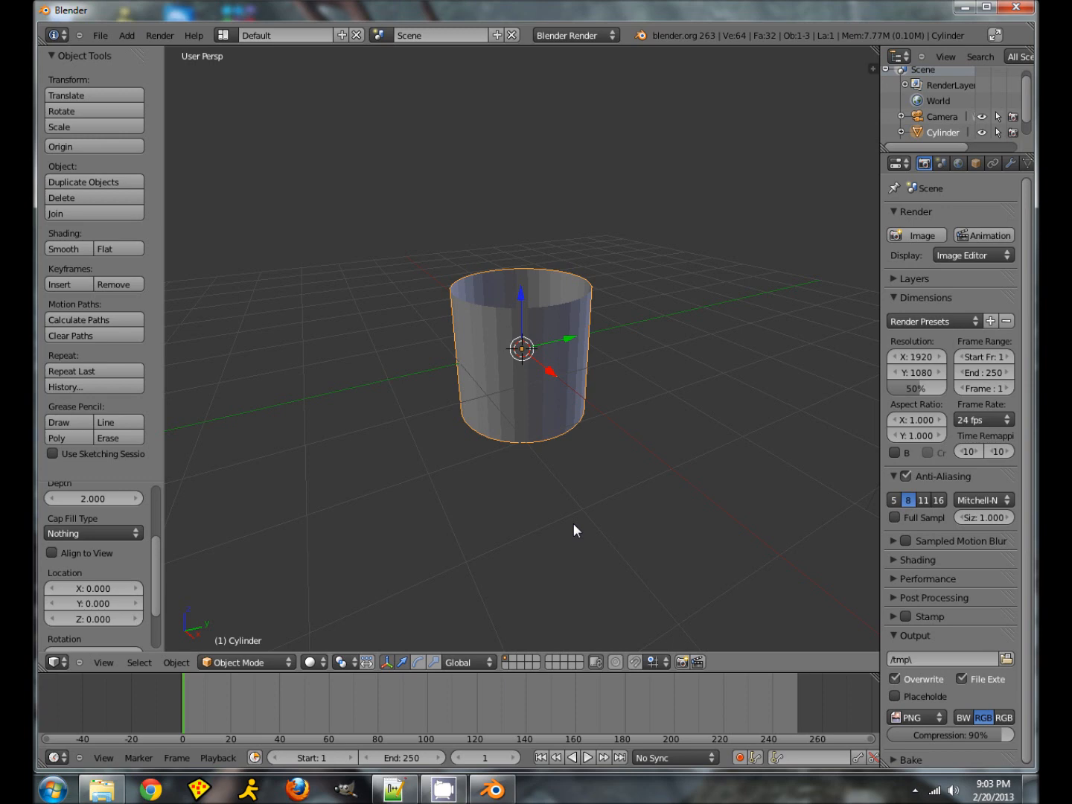
scroll(574, 526, up, 3)
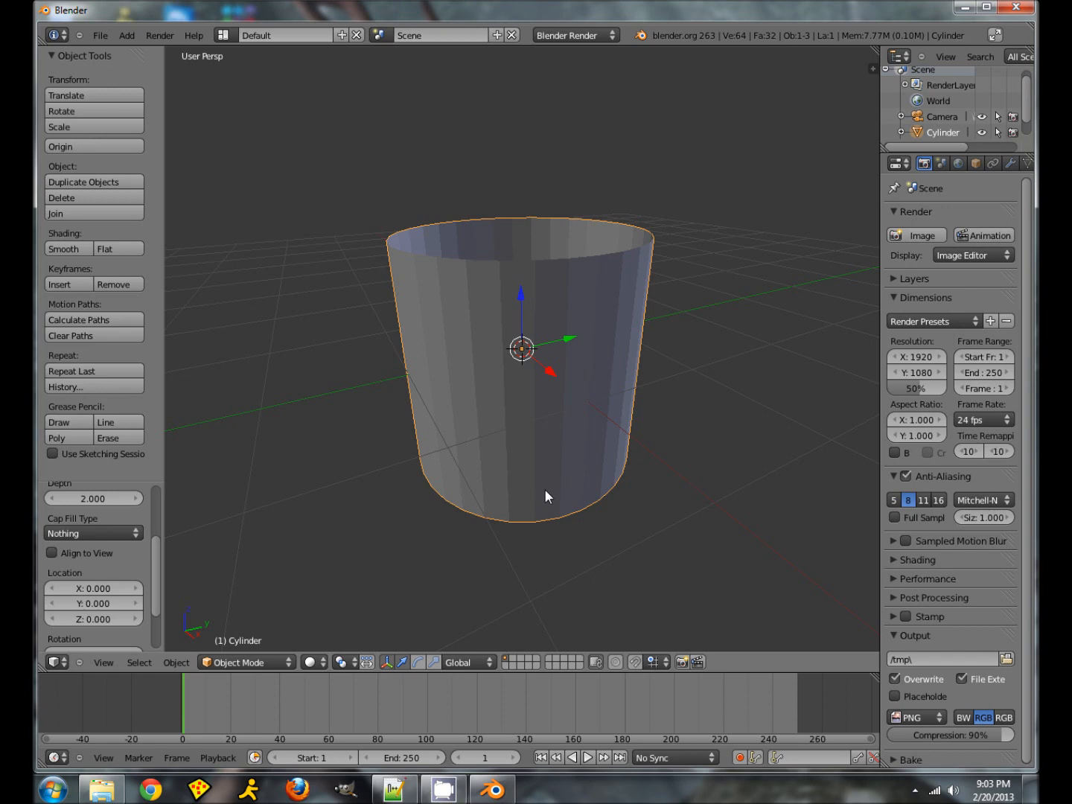
middle_drag(551, 540, 656, 562)
key(Tab)
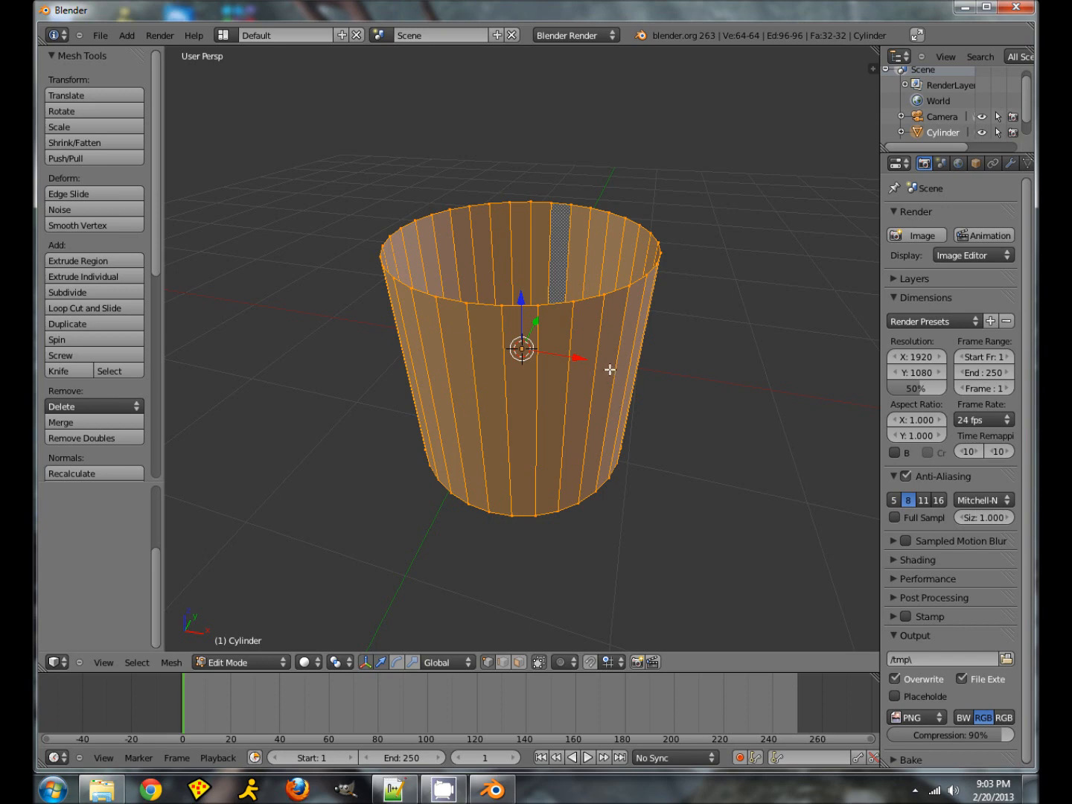
right_click(558, 309)
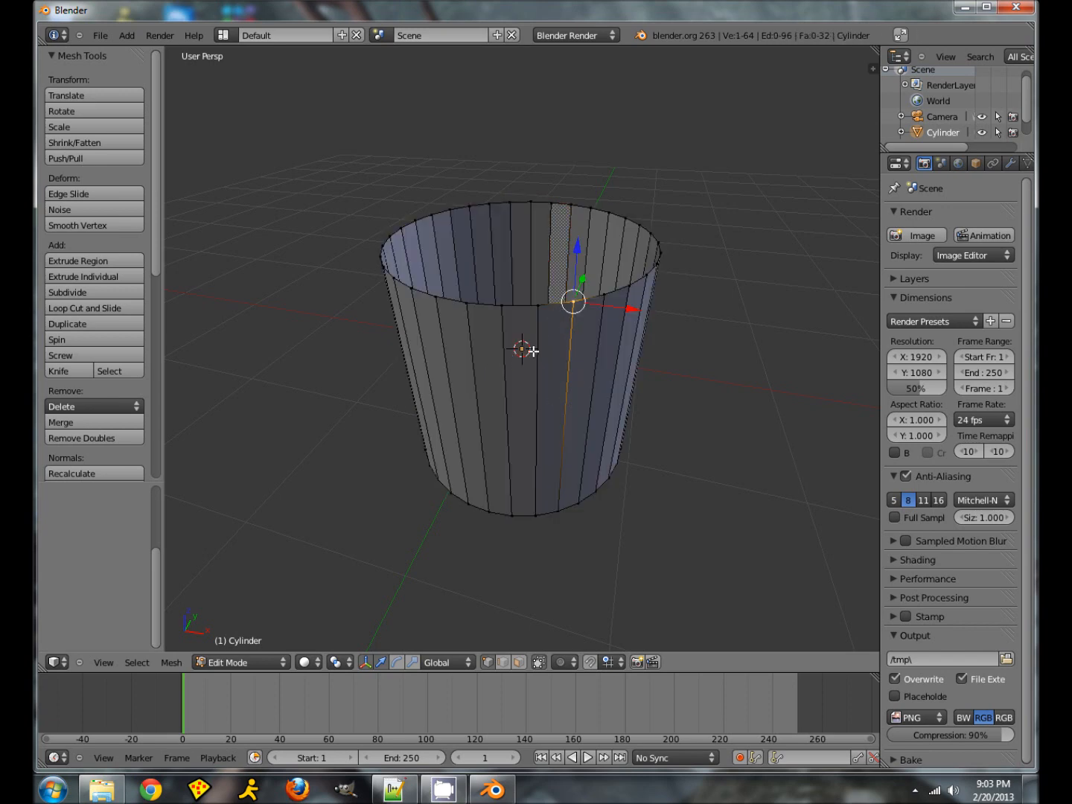
- Change the mesh select mode to Edge and select the front edge of the cylinder's upper rim
key(ctrl+Tab)
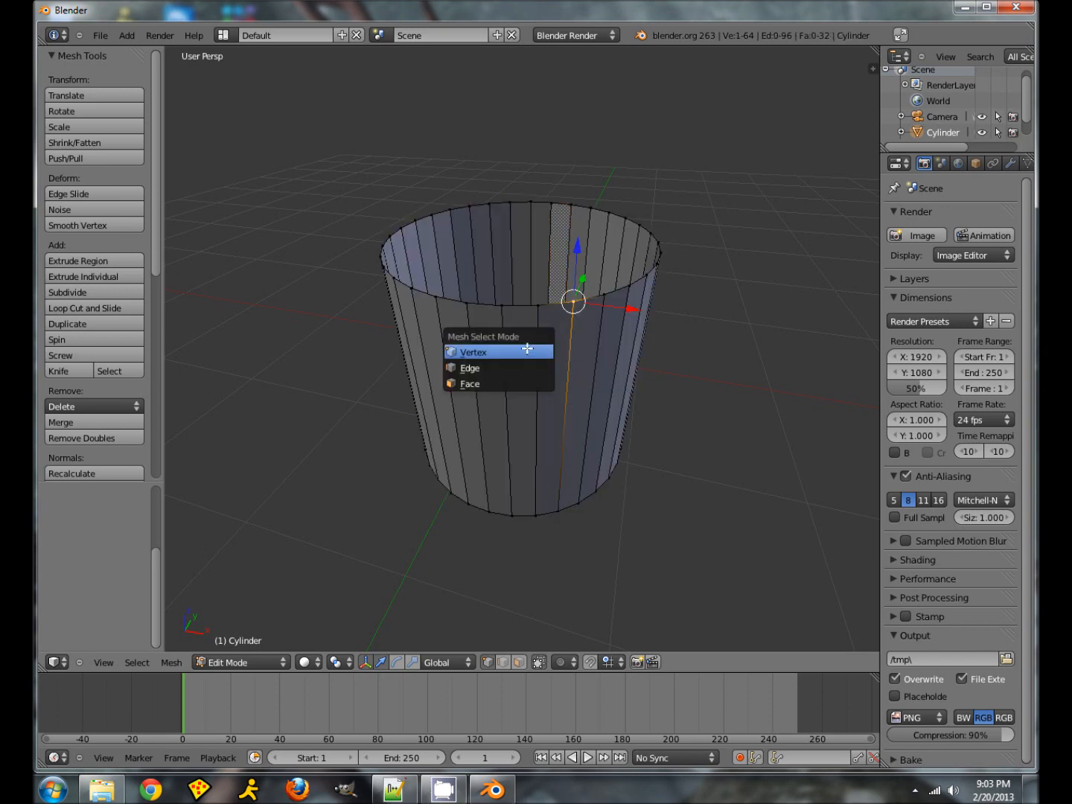
click(485, 352)
key(ctrl+Tab)
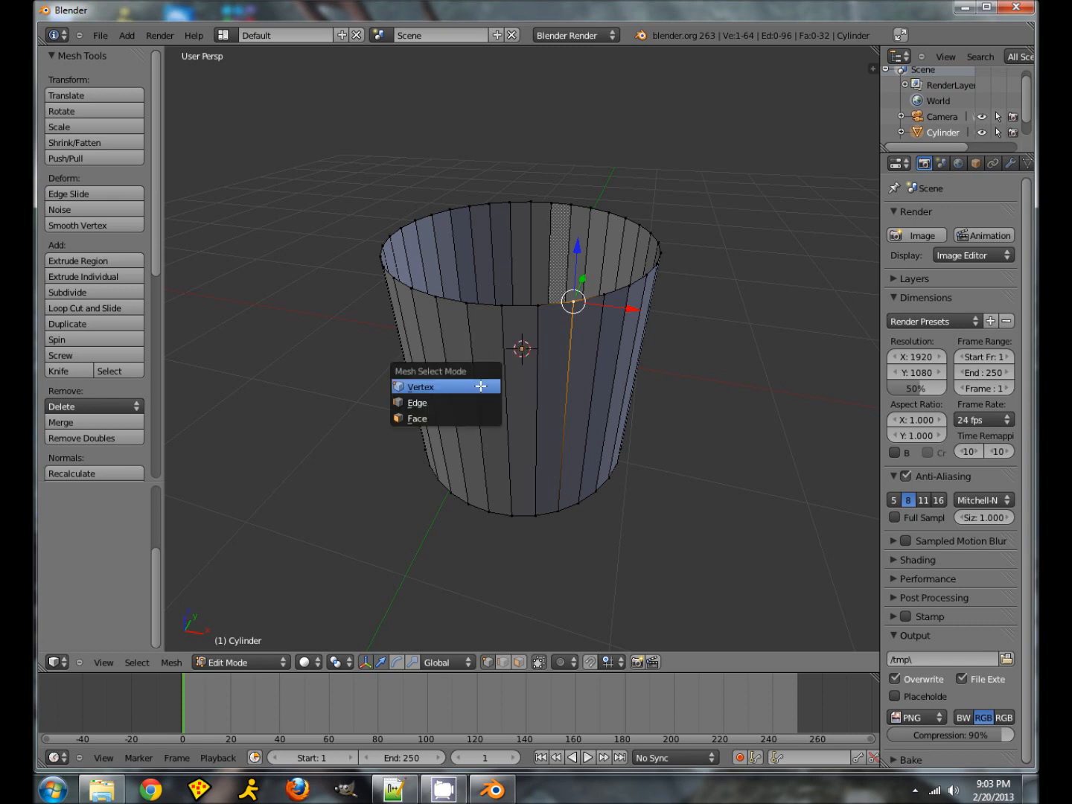
click(462, 399)
right_click(520, 307)
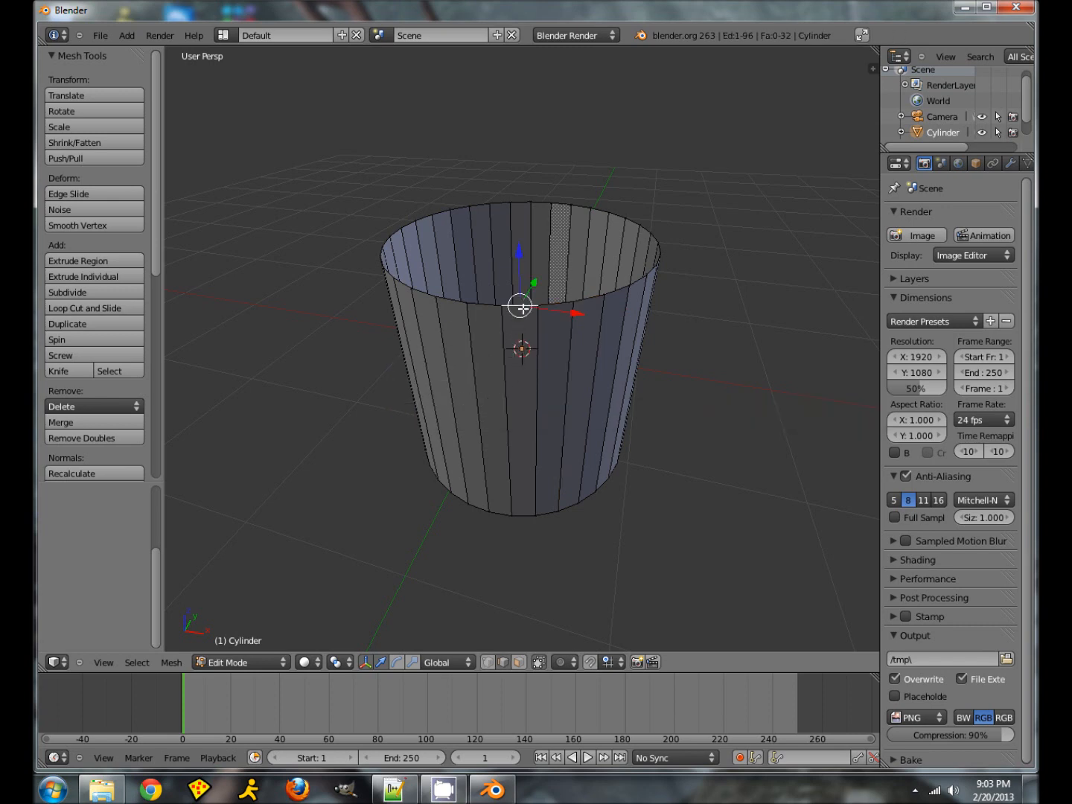
- Select the whole edge loop around the cylinder's upper rim
click(172, 663)
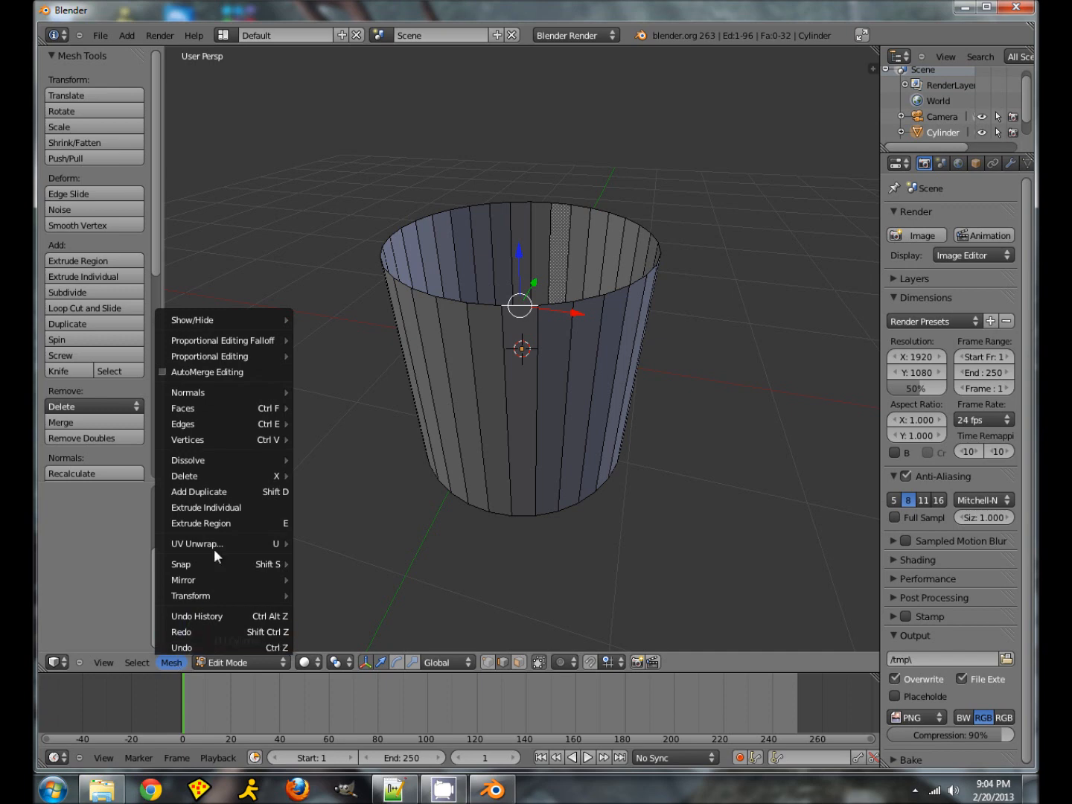
mouse_move(234, 318)
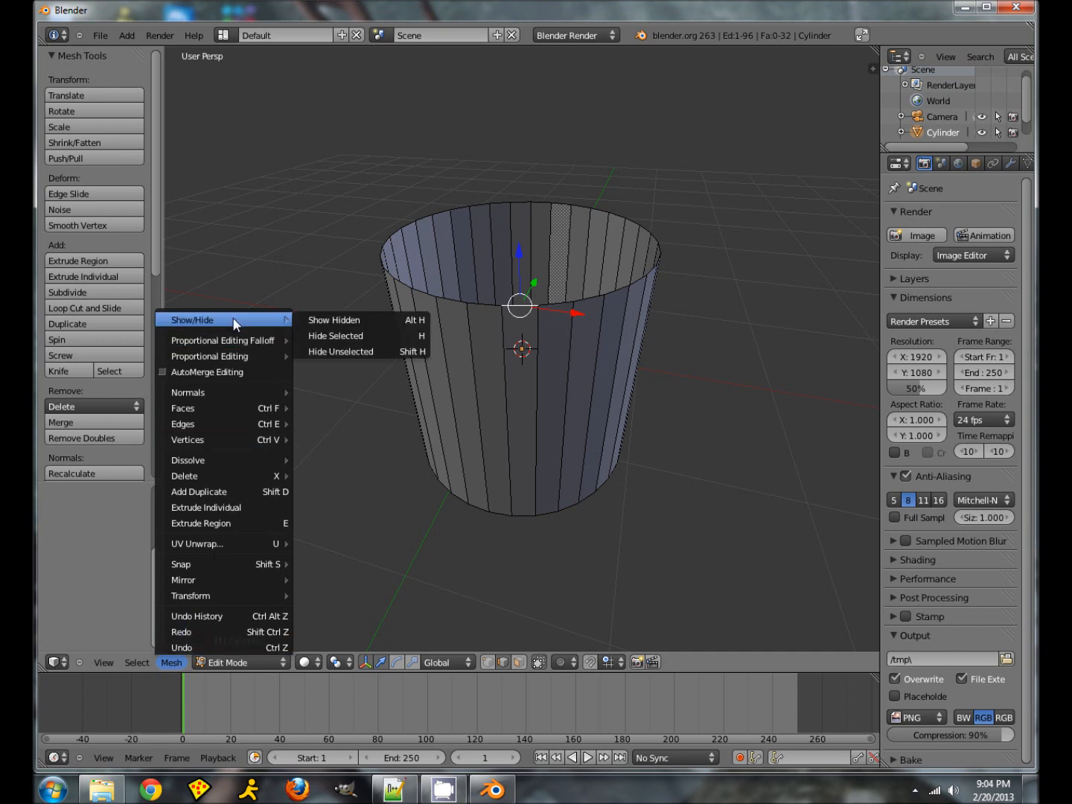
click(137, 662)
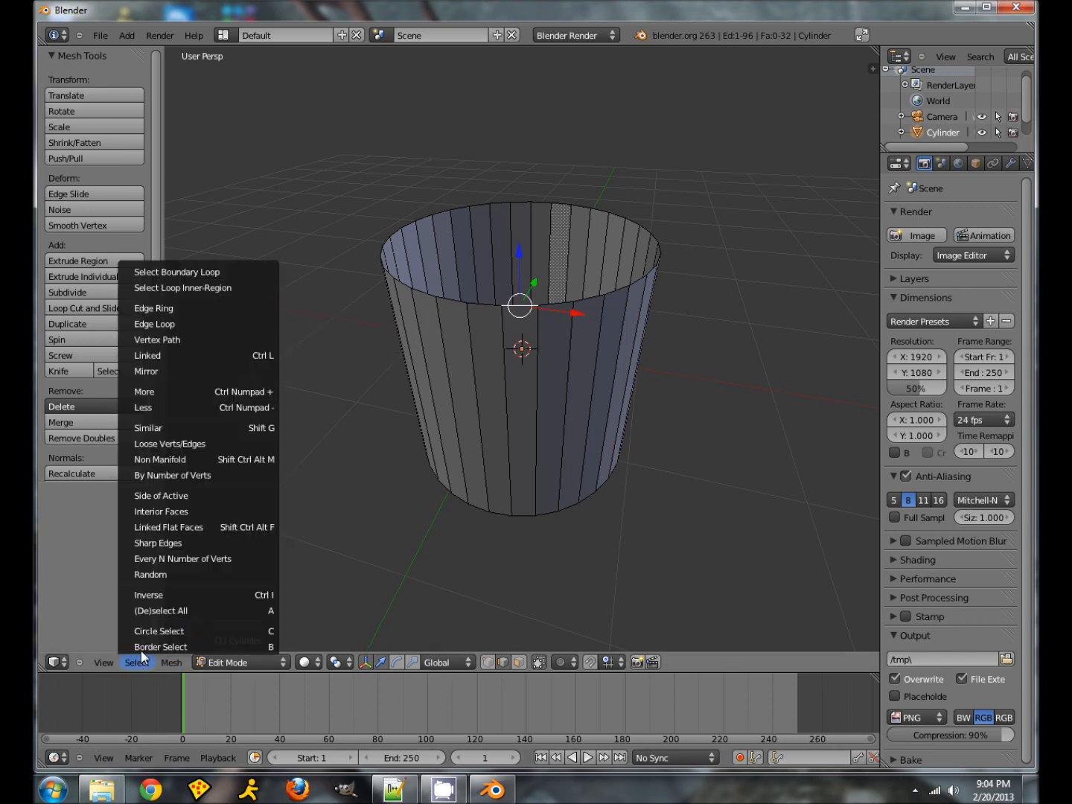
click(175, 325)
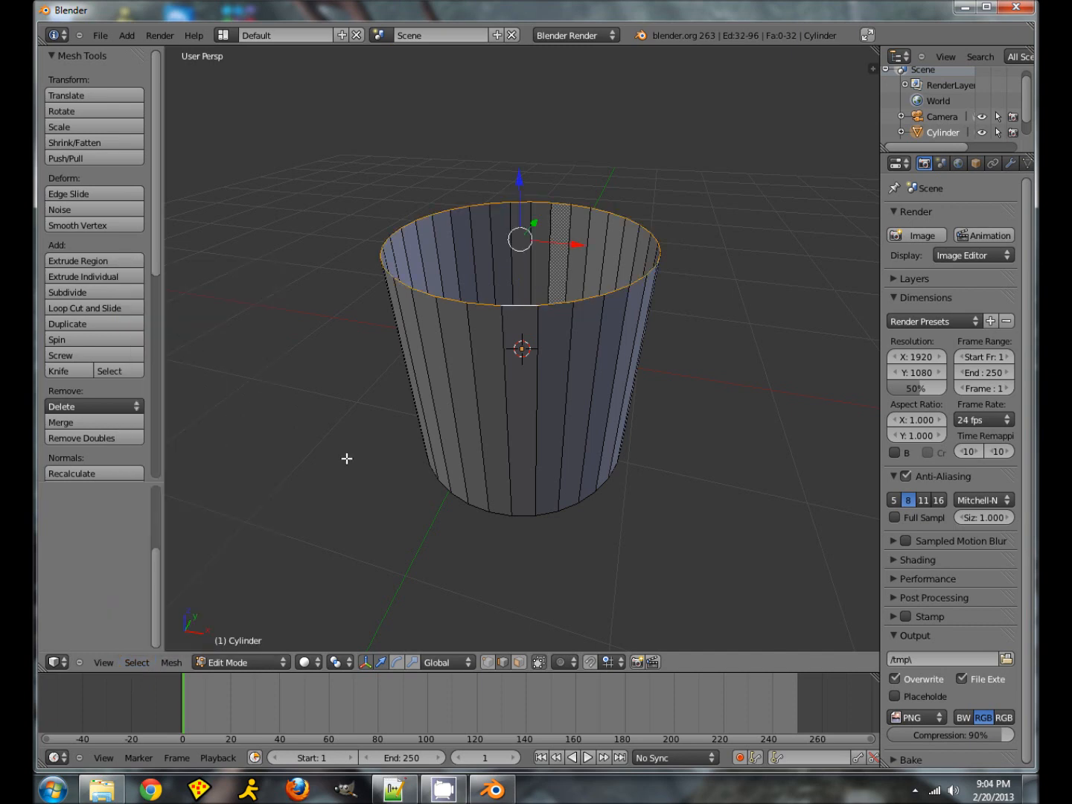
- In right orthographic view, extrude the upper rim upward with a slight lean toward +Y and scale it down slightly
key(KP_3)
key(KP_5)
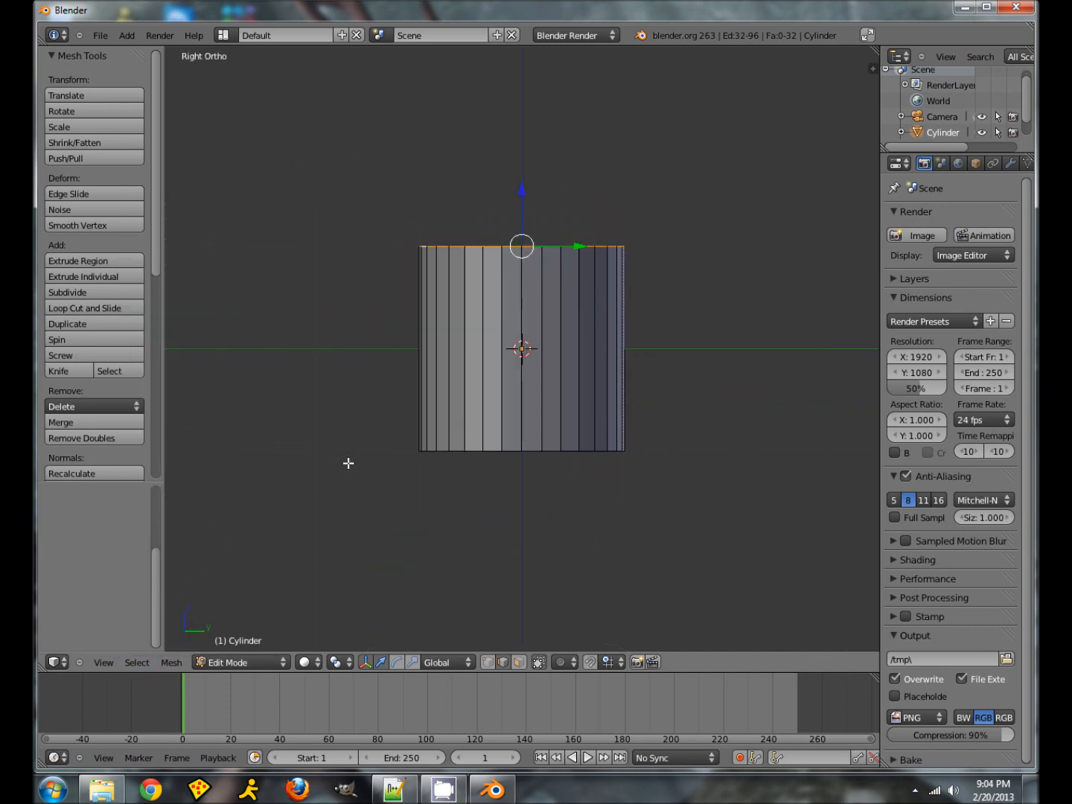
scroll(352, 406, down, 5)
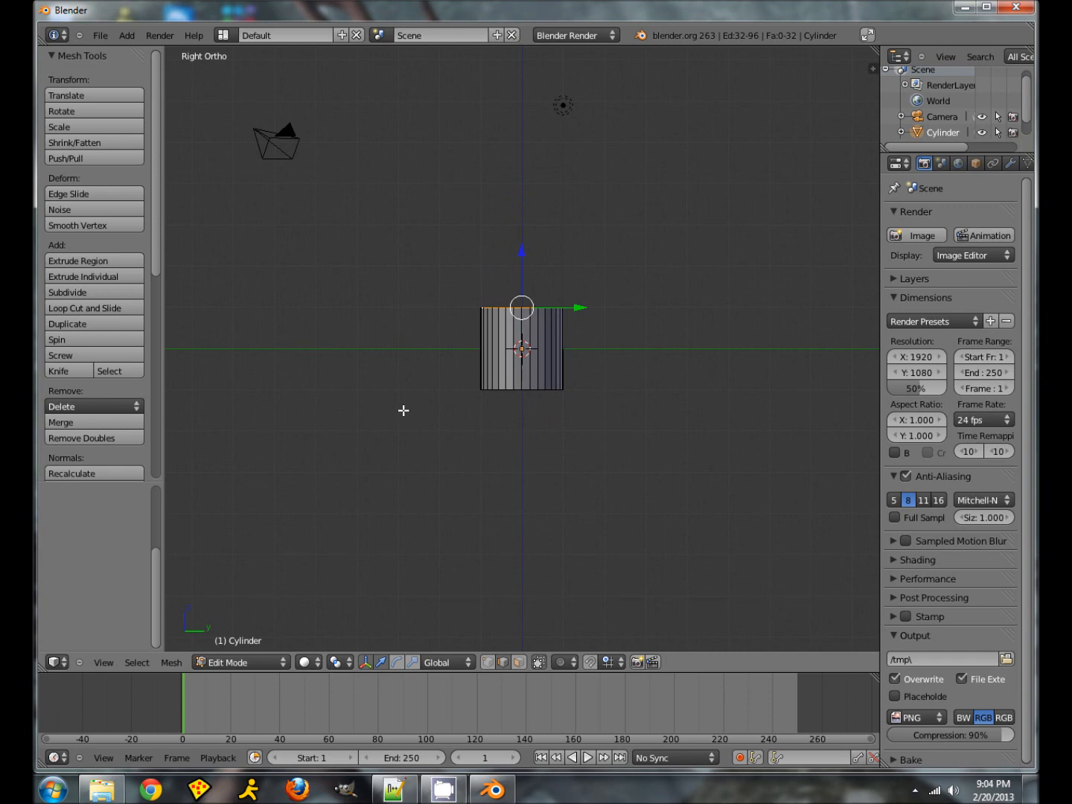
key(e)
click(413, 338)
key(s)
click(418, 338)
- Extrude the rim again by about 0.267 in Y and 1.337 in Z, and tilt the new end slightly
key(e)
click(430, 282)
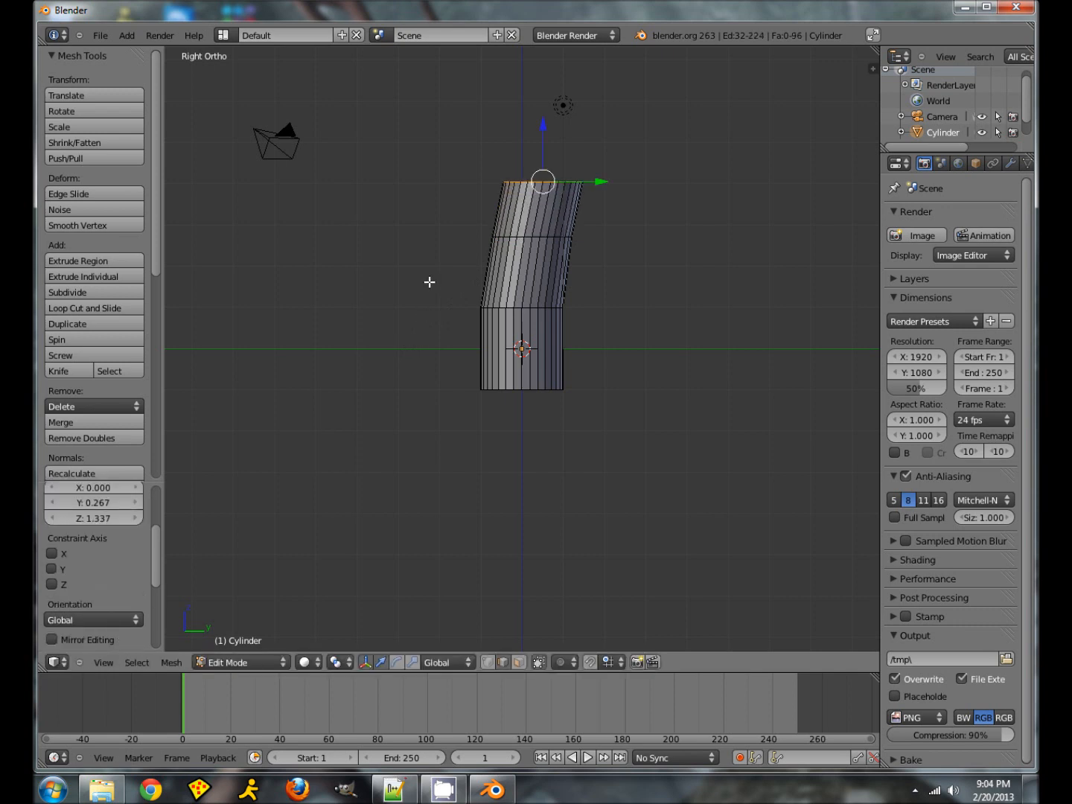
key(s)
click(410, 285)
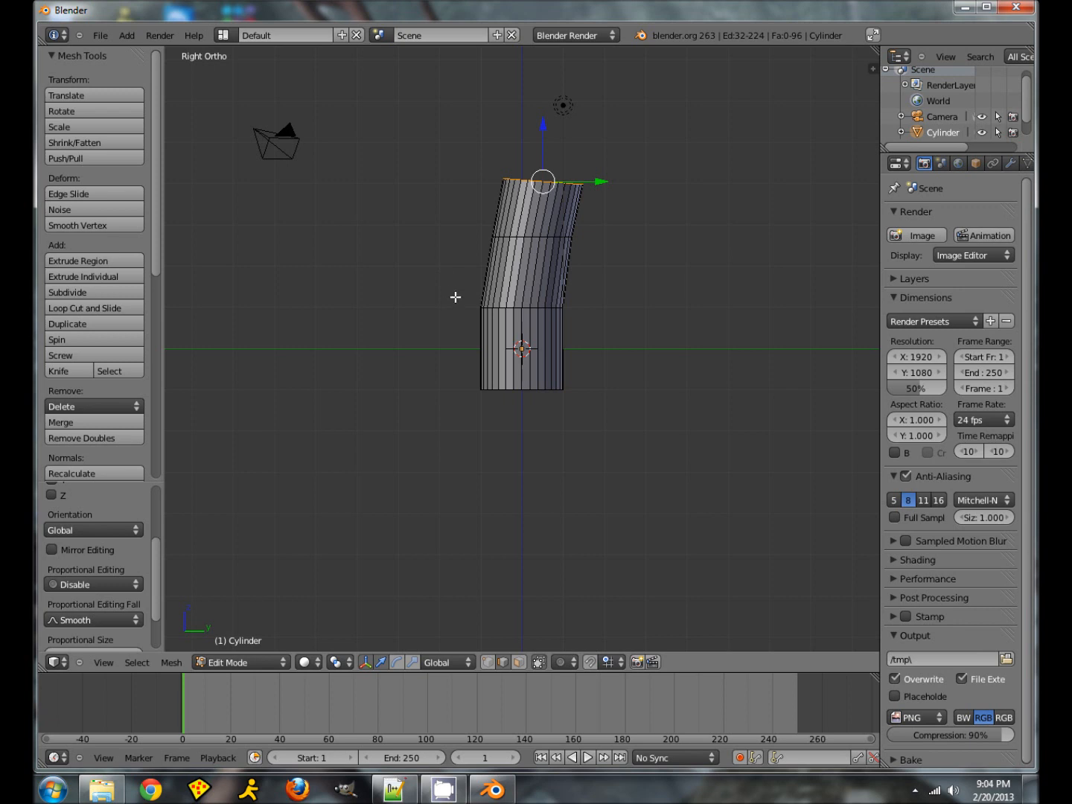
- Extrude a third trunk section up and farther toward +Y, tilt its end the opposite way and reposition it
key(e)
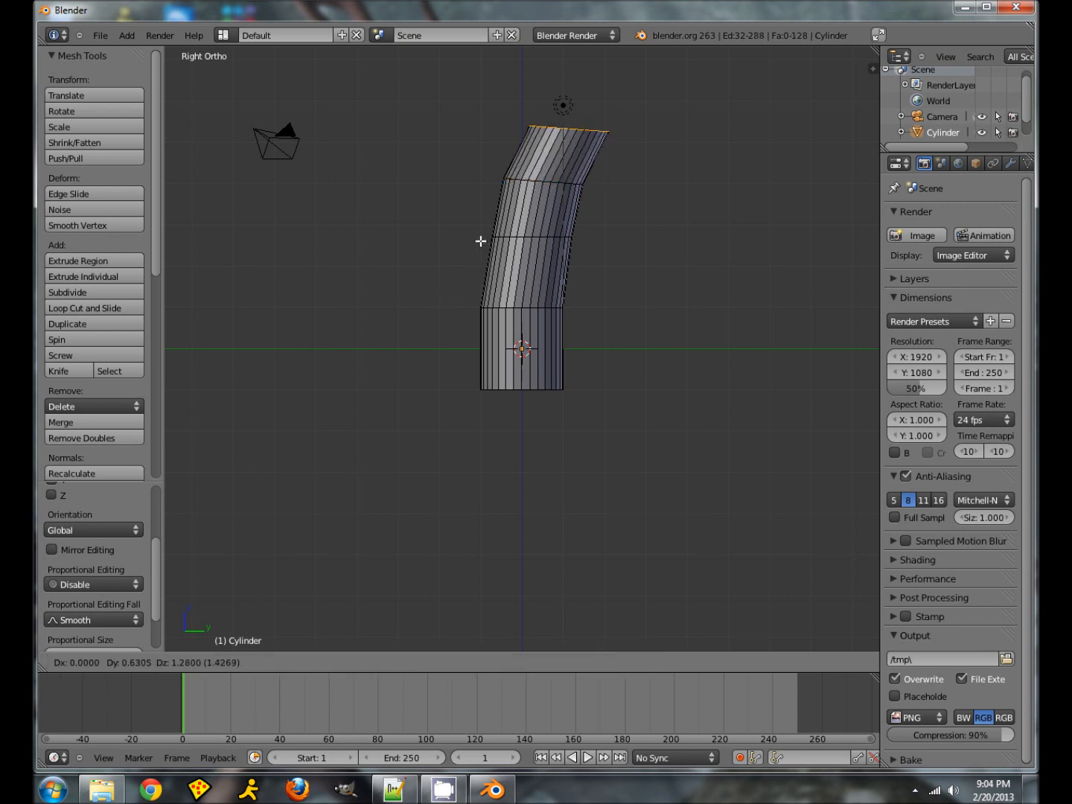
click(480, 240)
key(r)
click(524, 251)
key(g)
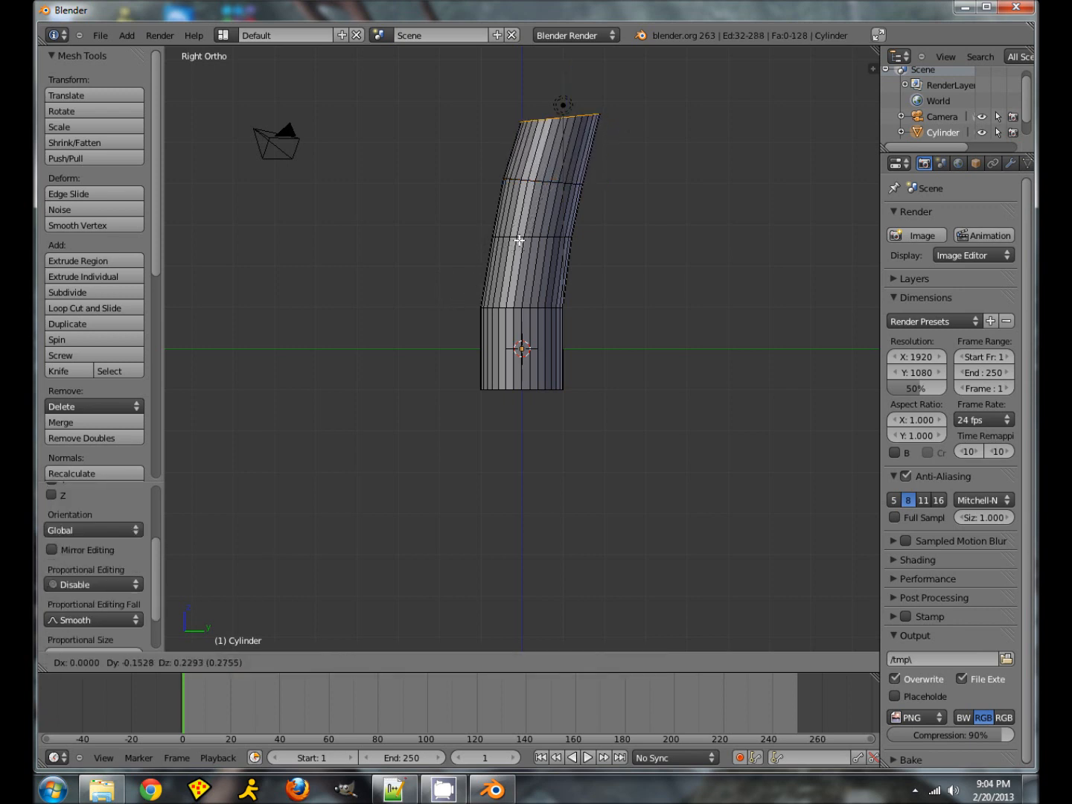
click(527, 244)
- Extrude two more sections bending back toward -Y, about 1.433 and 1.146 high in Z, rotating the end between them
key(e)
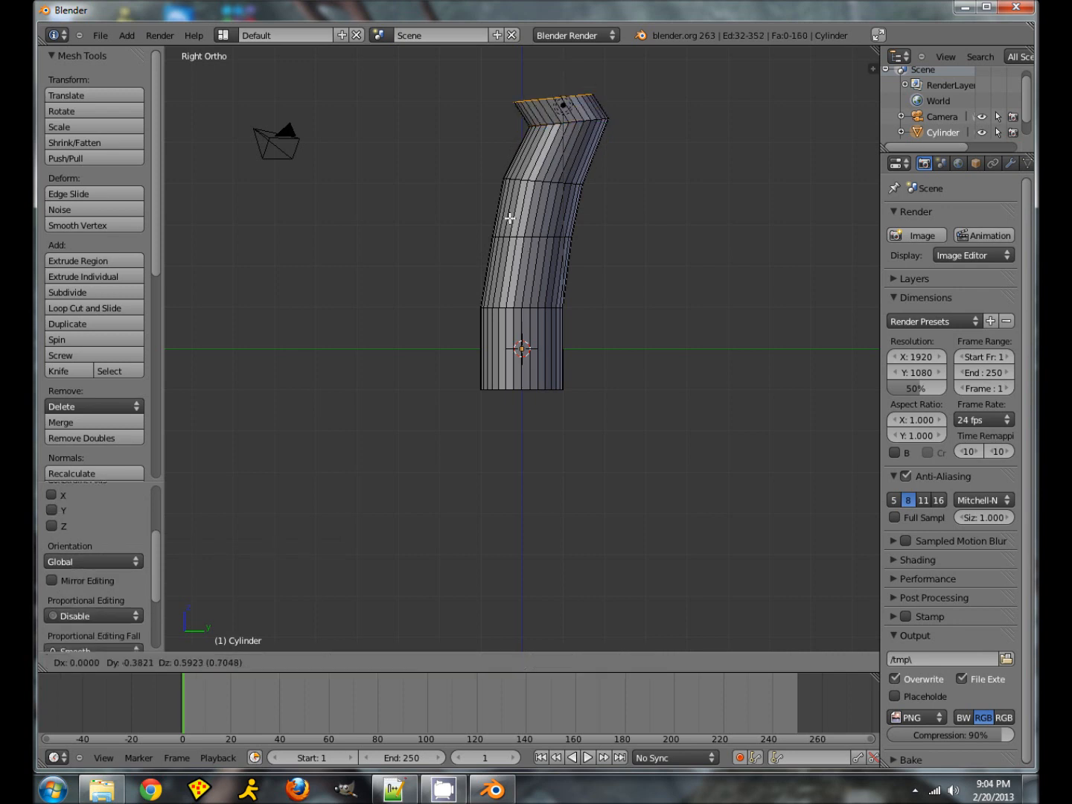
click(514, 184)
key(r)
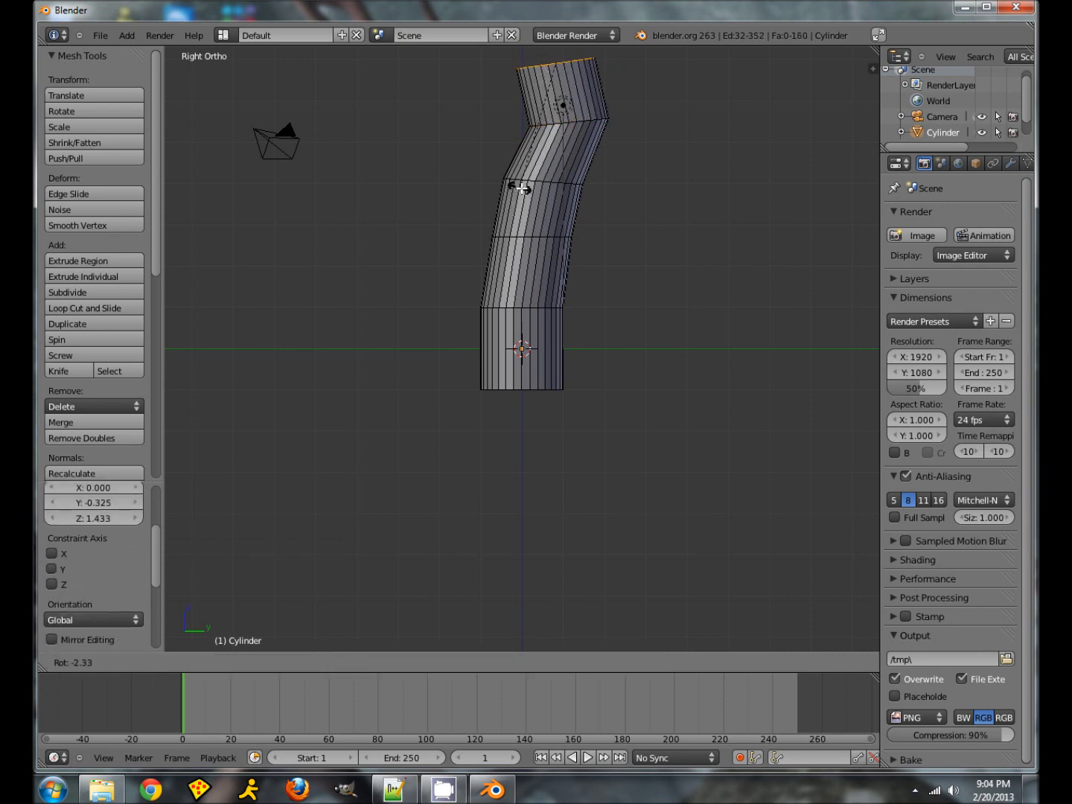
click(533, 188)
key(e)
click(520, 133)
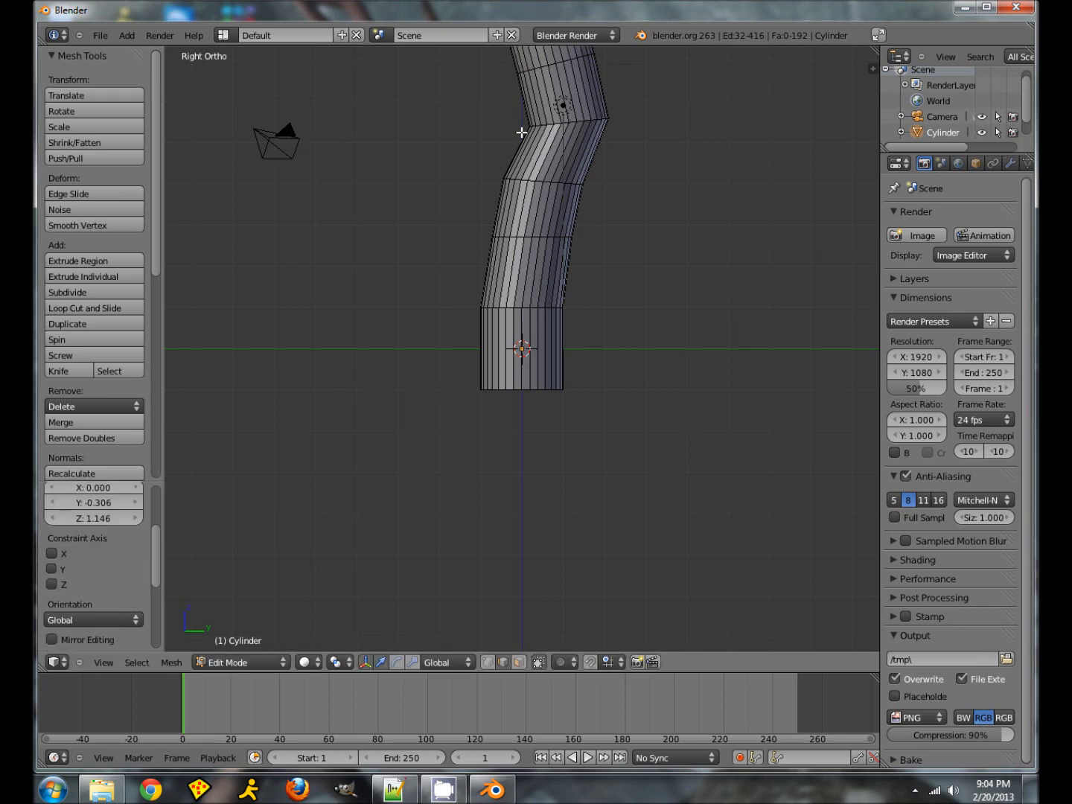
- Export the trunk in OBJ format as tree.obj to the C:\!!Projects\Tree folder
click(101, 36)
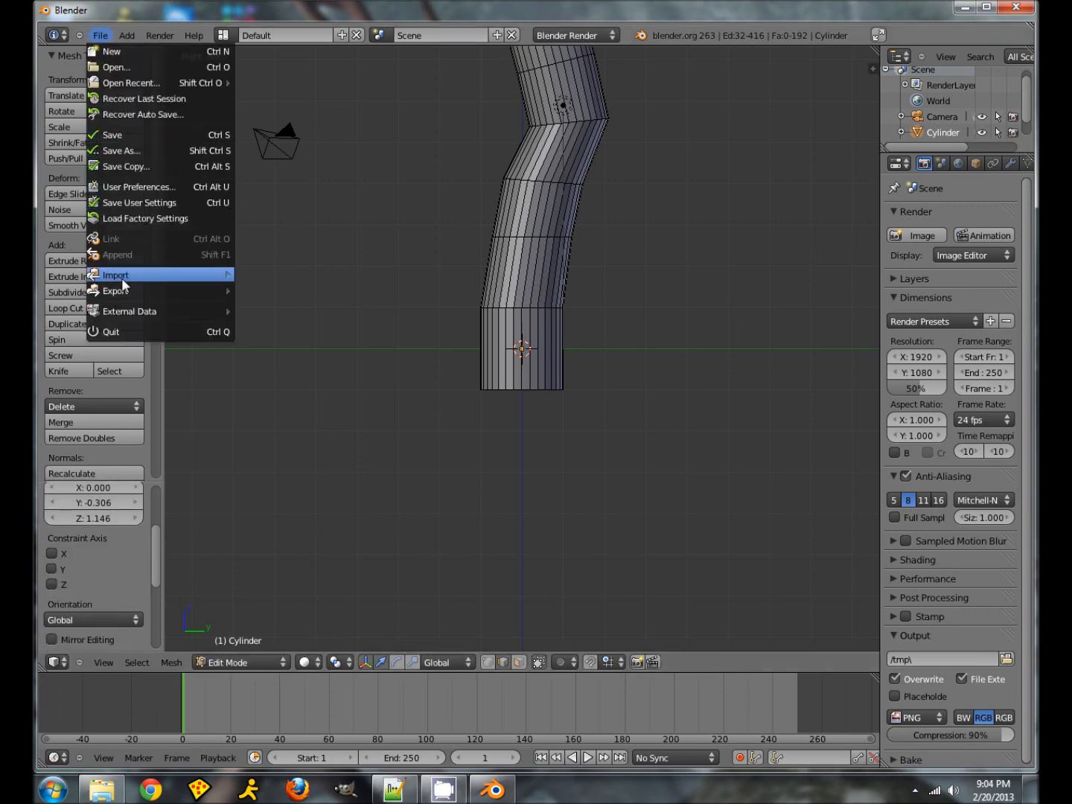
mouse_move(120, 292)
click(278, 386)
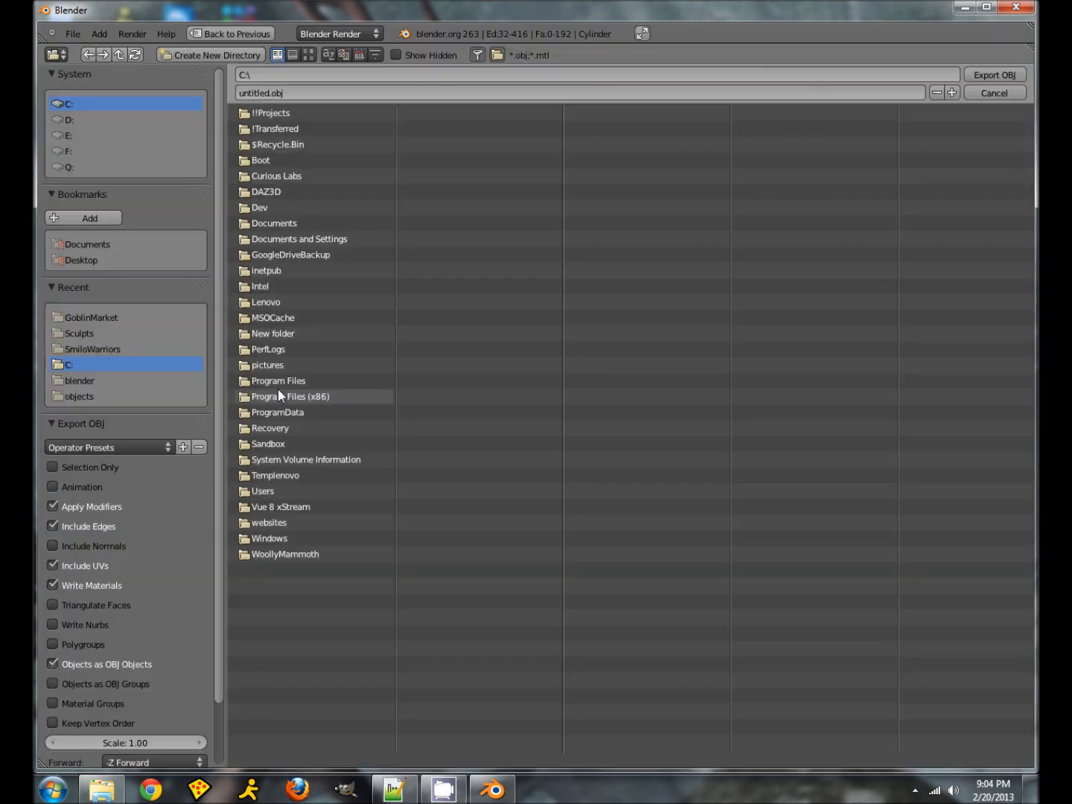
click(262, 112)
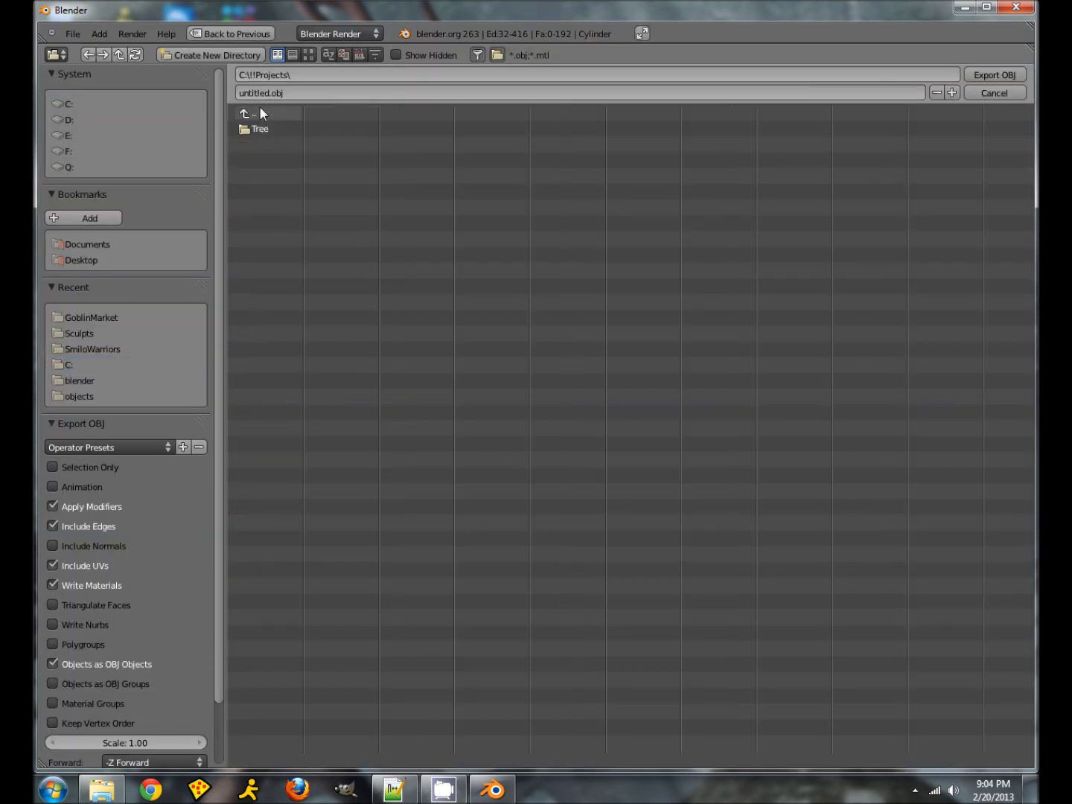
click(252, 127)
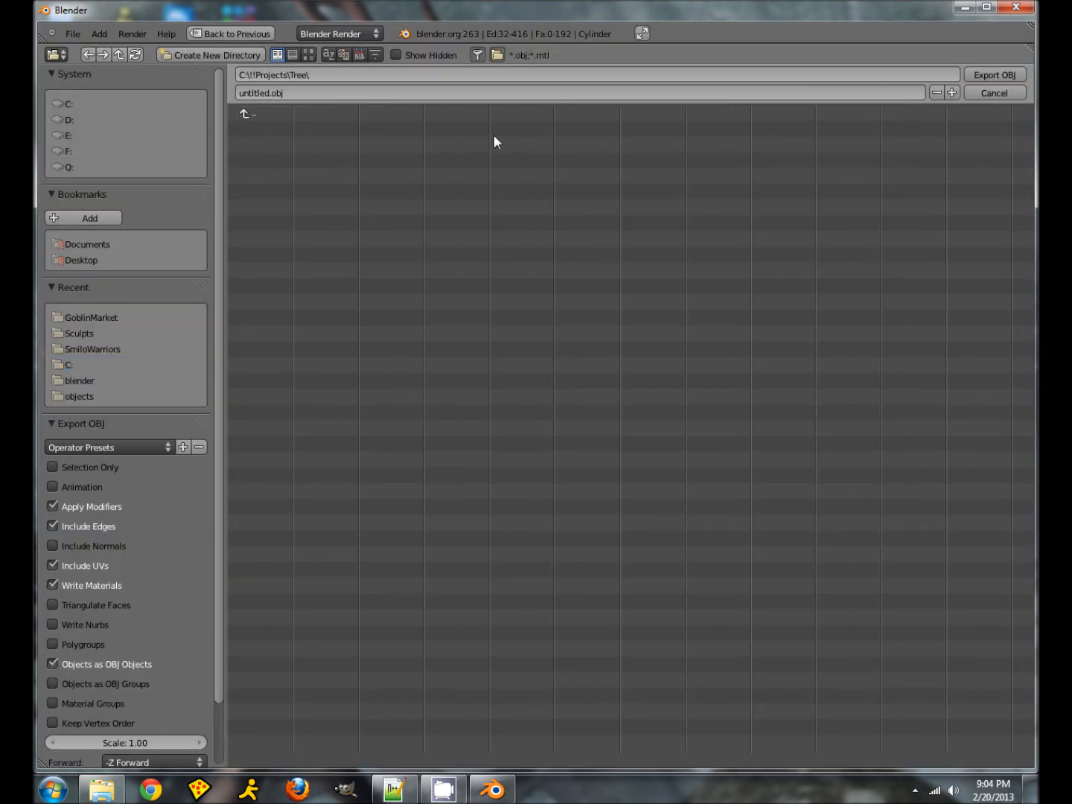
click(266, 95)
text(tree)
key(Return)
click(1011, 78)
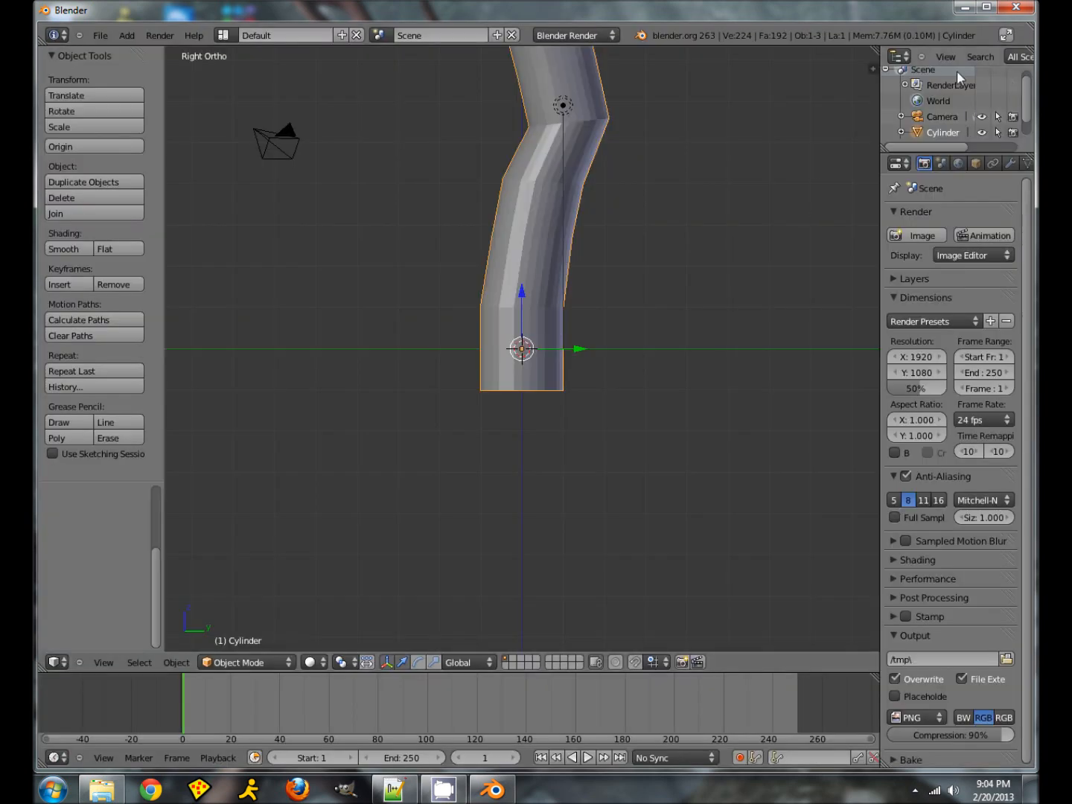
- Close Blender and launch Sculptris Alpha 6
click(1017, 9)
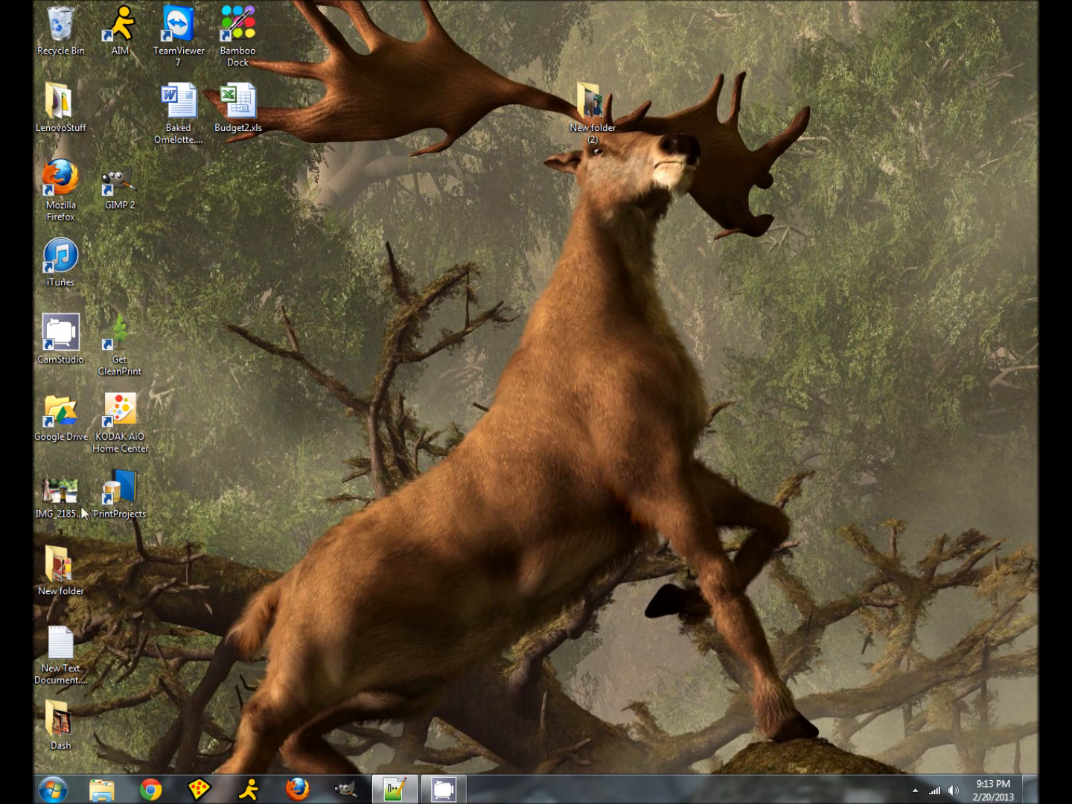
click(50, 791)
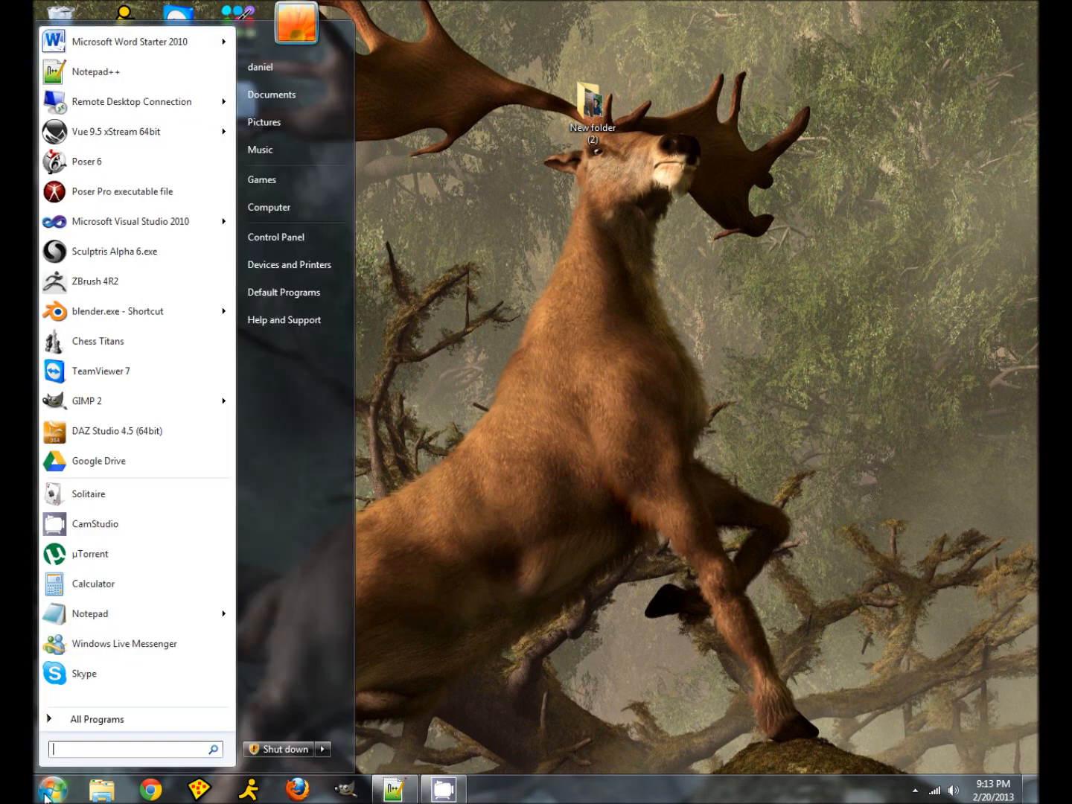
click(122, 253)
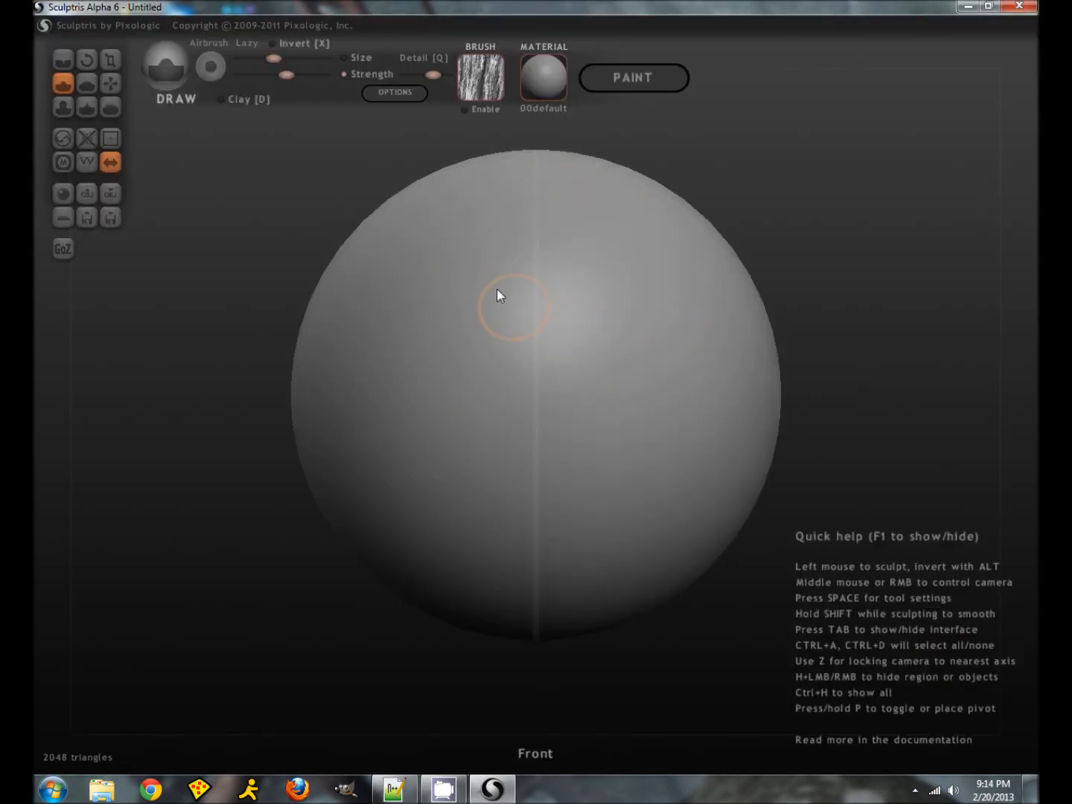
- Pull three mirrored pairs of protrusions out of the default sphere with the Grab brush and view them from an angle
click(110, 83)
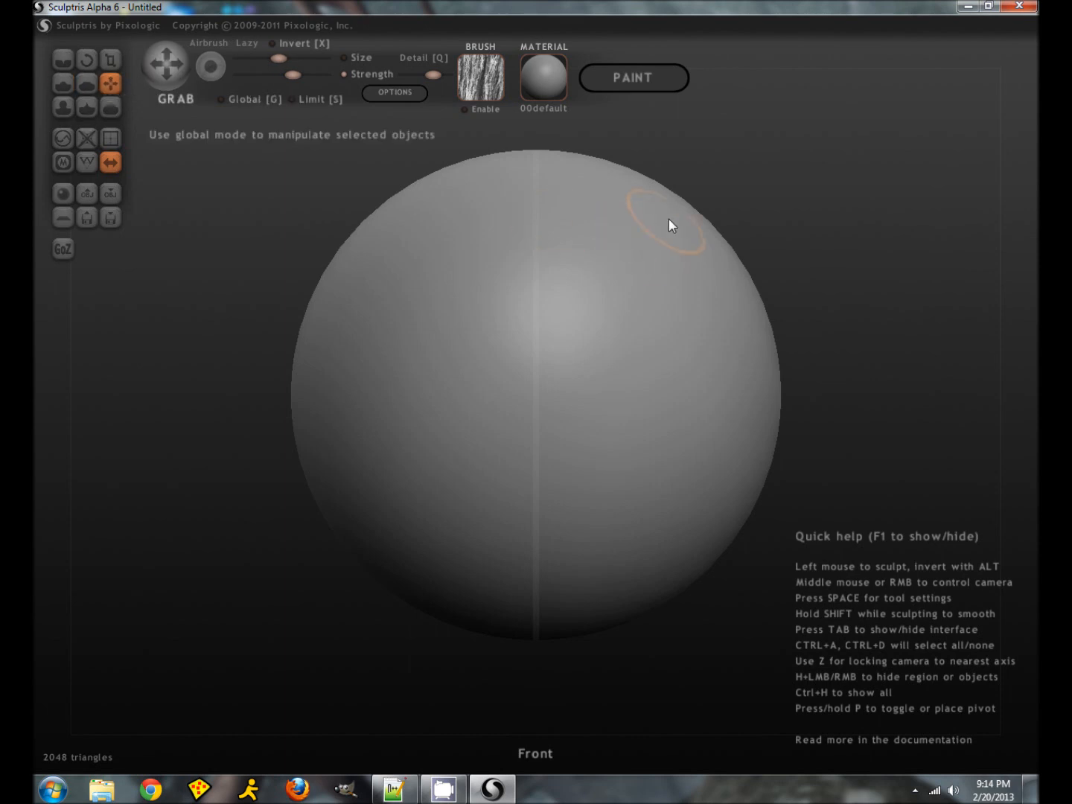
drag(667, 219, 842, 240)
drag(734, 351, 890, 469)
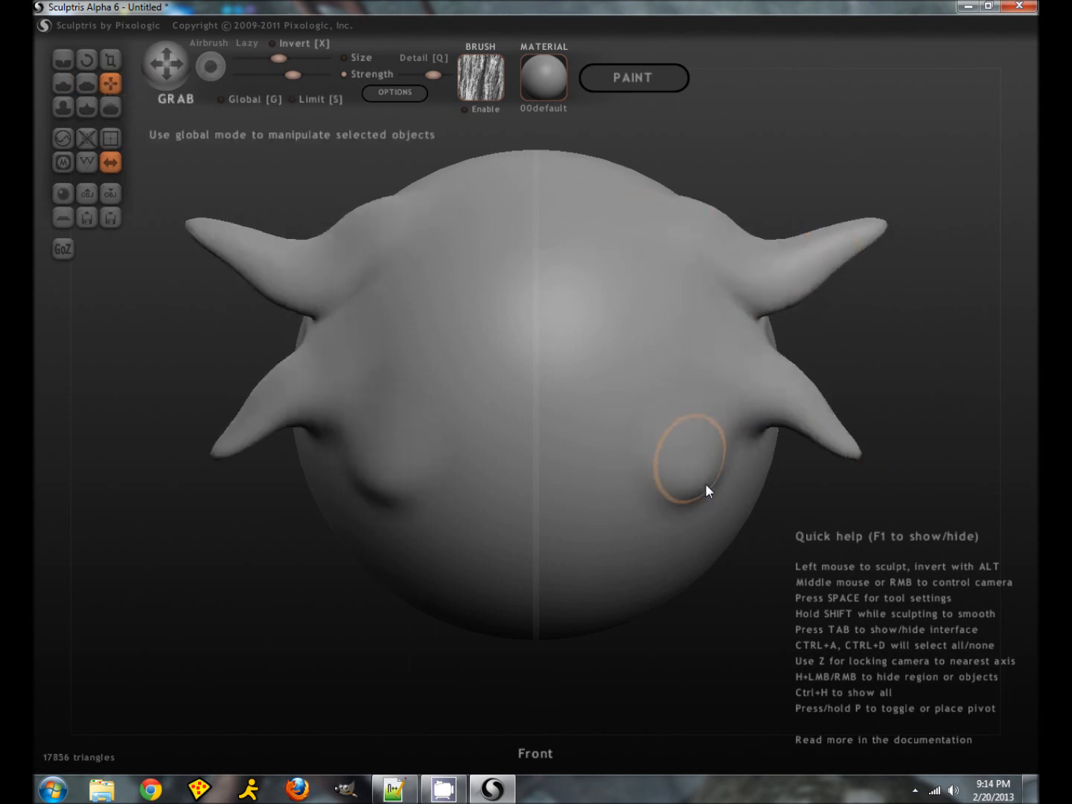
drag(704, 483, 691, 602)
right_drag(693, 601, 578, 457)
mouse_move(311, 417)
right_down()
mouse_move(347, 429)
mouse_move(331, 468)
mouse_move(238, 387)
mouse_move(188, 415)
mouse_move(233, 432)
mouse_move(240, 400)
right_up()
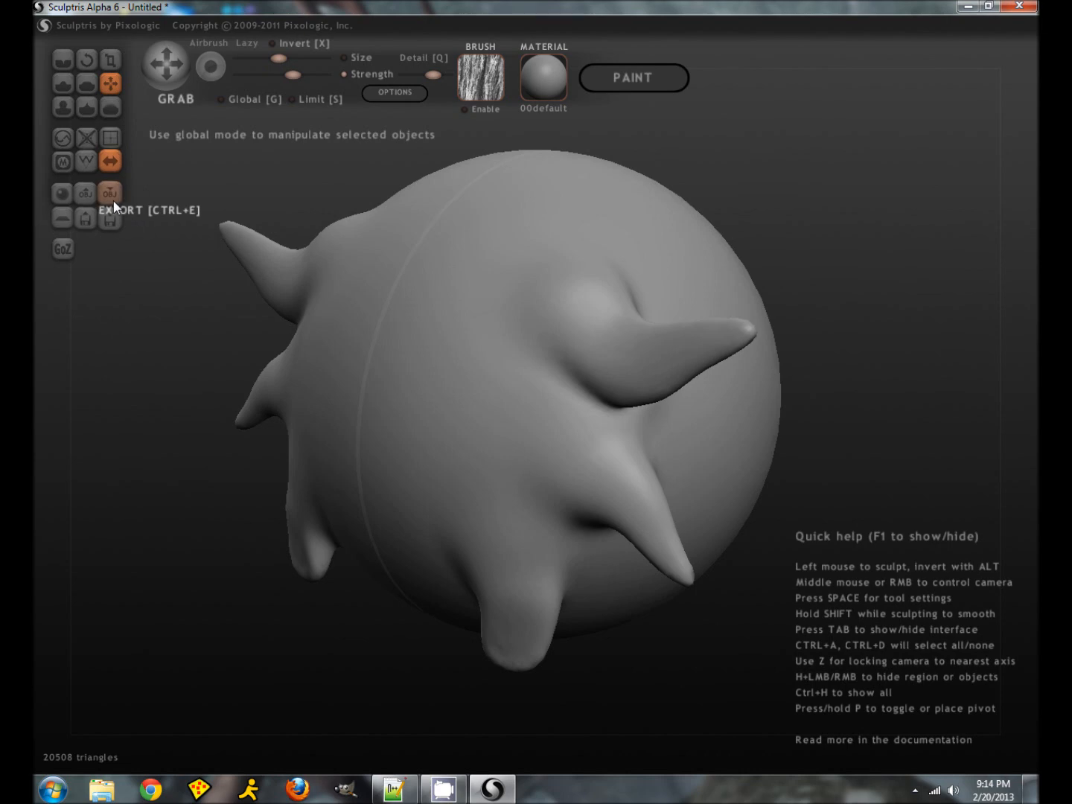
- Import tree.obj as a new scene, discarding the sculpted sphere
click(85, 192)
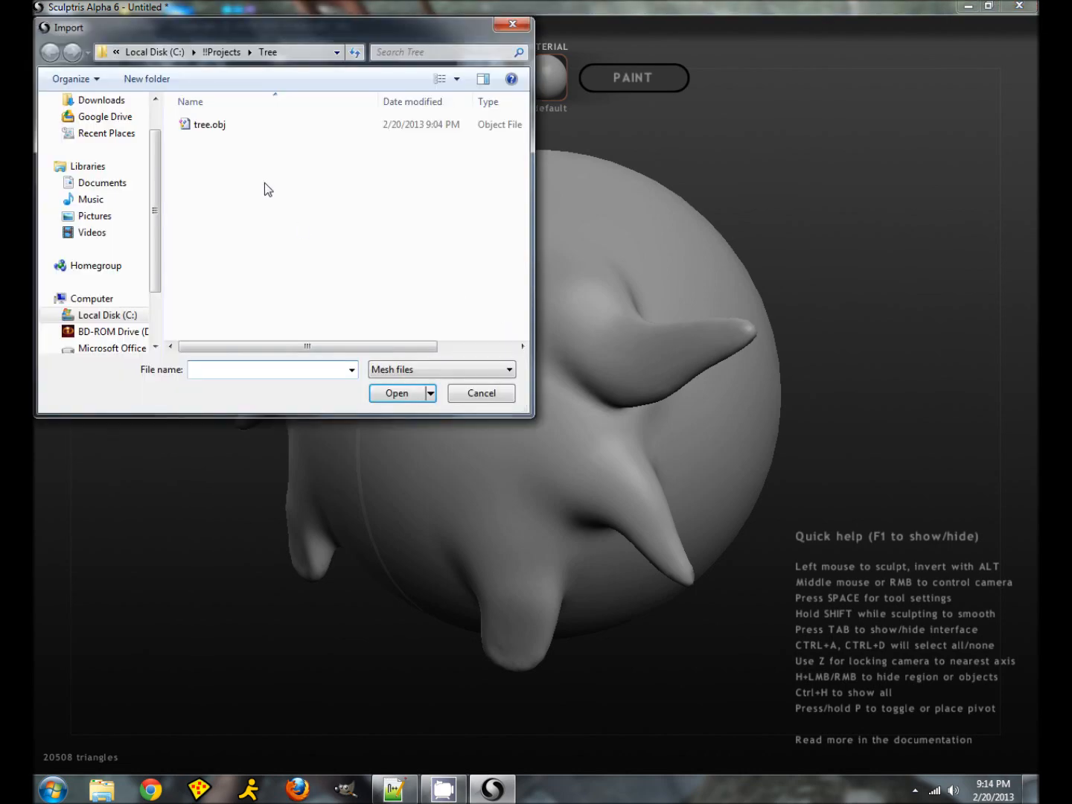
double_click(206, 127)
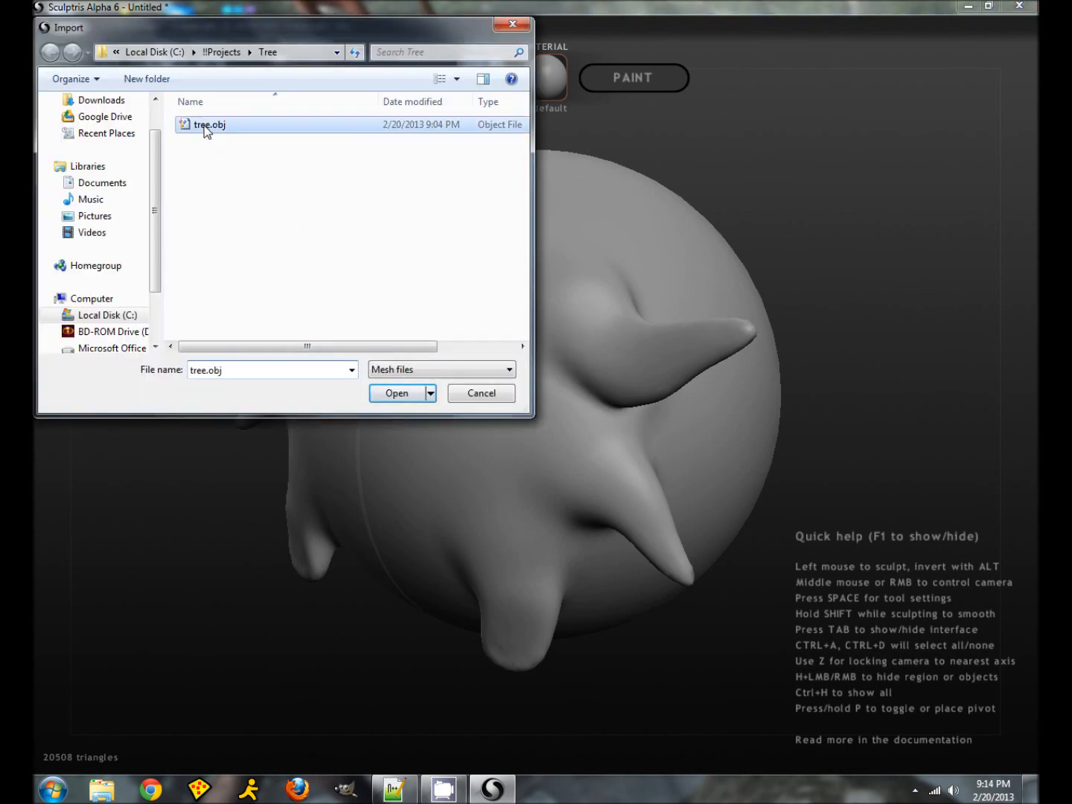
click(470, 402)
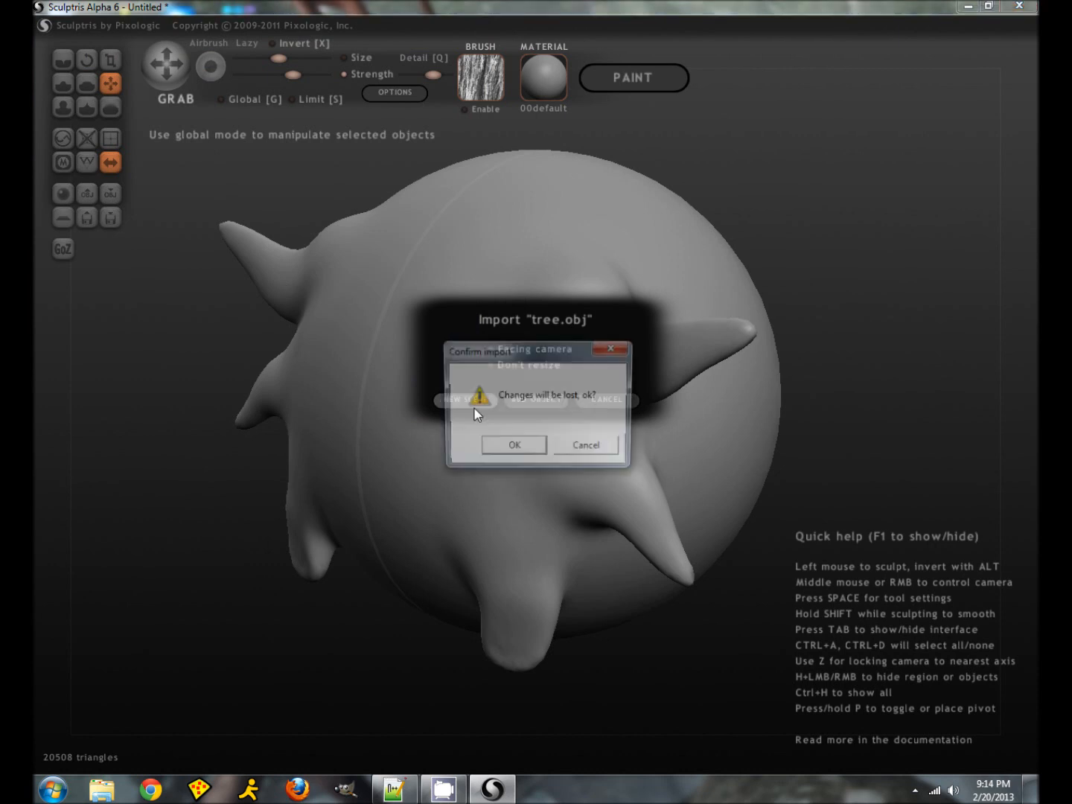
click(504, 450)
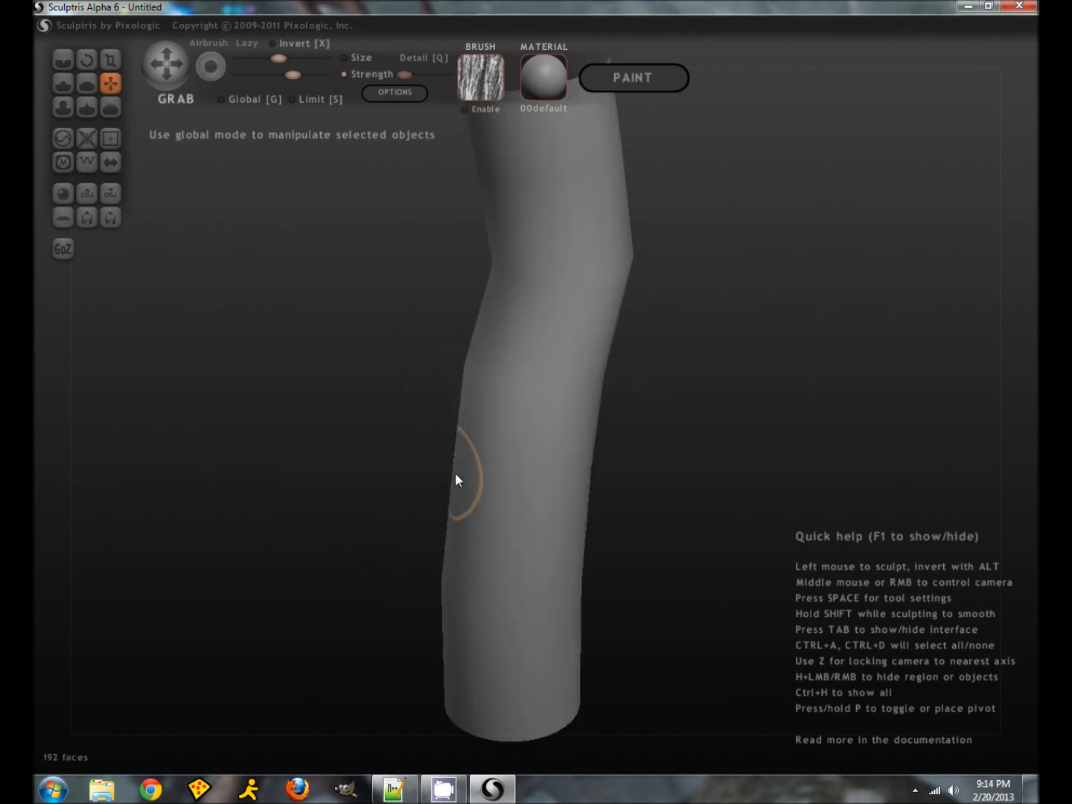
- Show the trunk's wireframe and subdivide the whole mesh three times
scroll(455, 473, down, 3)
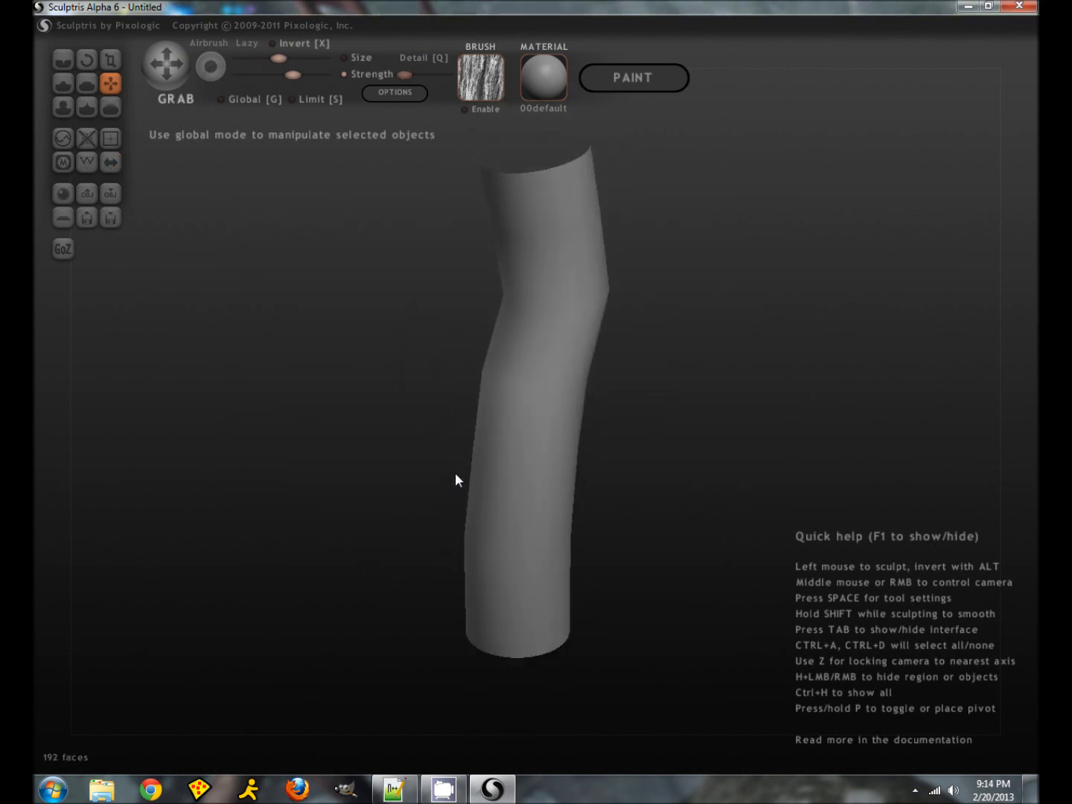
click(88, 162)
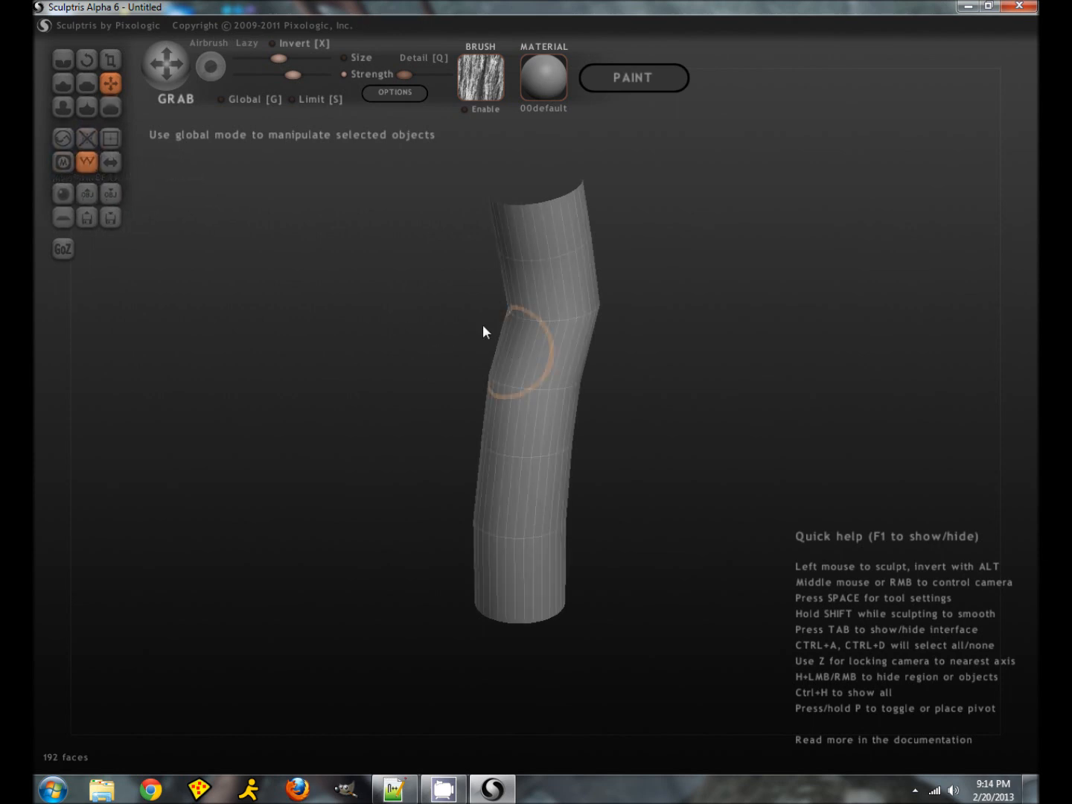
drag(298, 316, 577, 332)
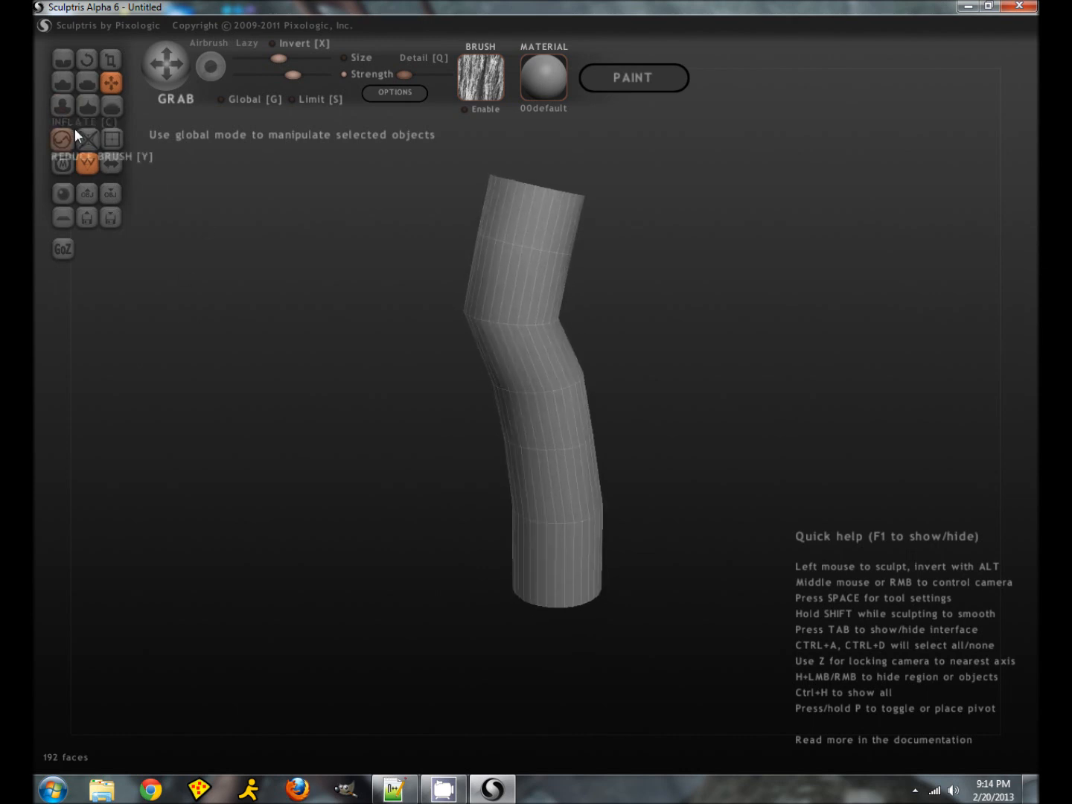
click(112, 140)
click(112, 140)
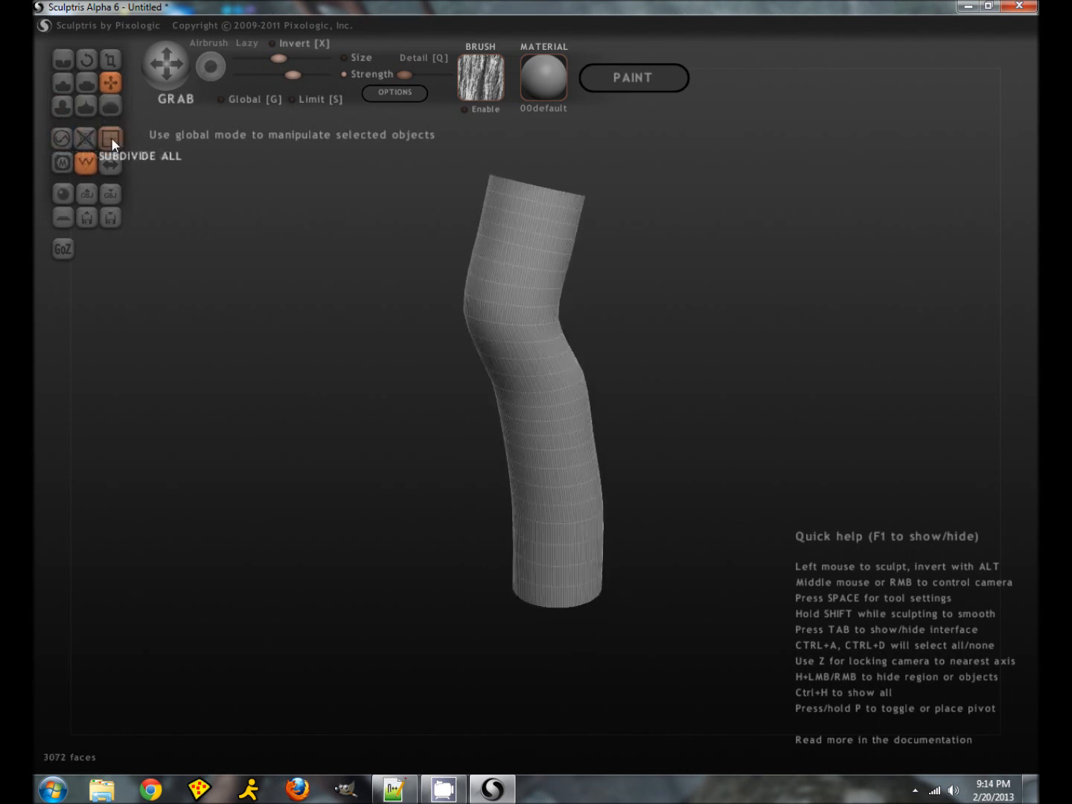
click(111, 140)
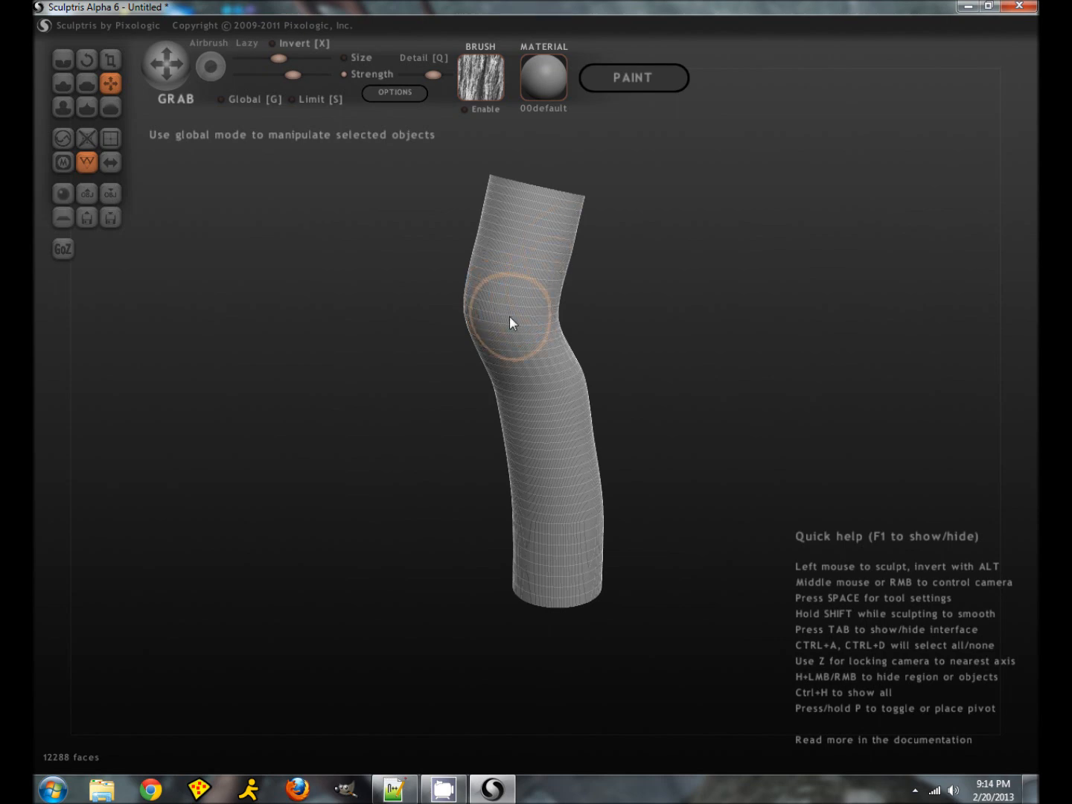
- Turn off the wireframe display and undo a test Grab stroke on the trunk's middle bend
click(485, 336)
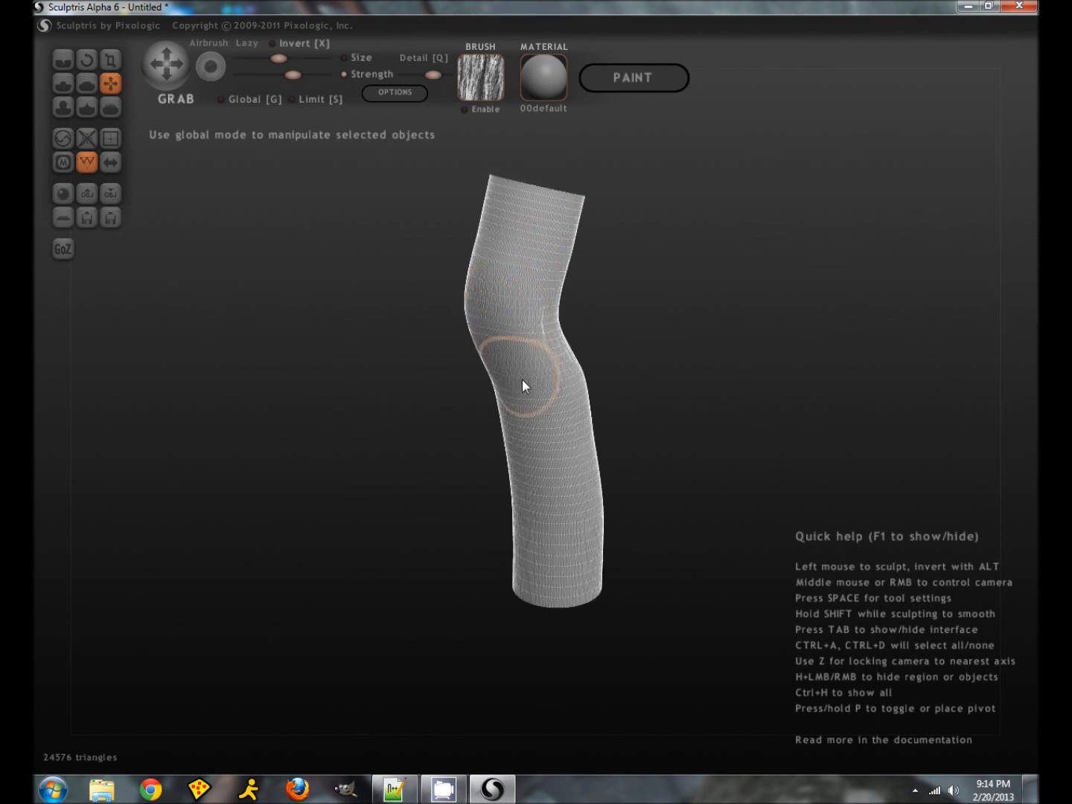
click(88, 163)
drag(523, 309, 566, 383)
key(ctrl+z)
key(ctrl+z)
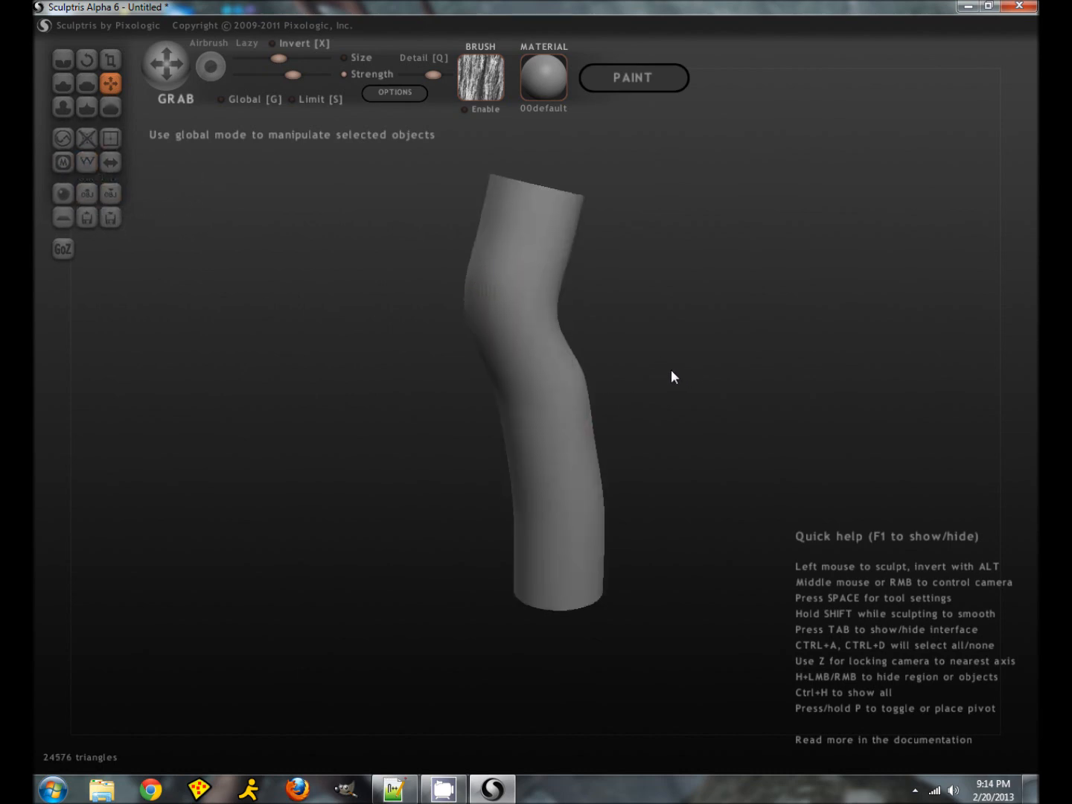
- Reshape the trunk with the Grab brush, bulging its middle bend, widening the base and narrowing the open top
drag(584, 355, 586, 400)
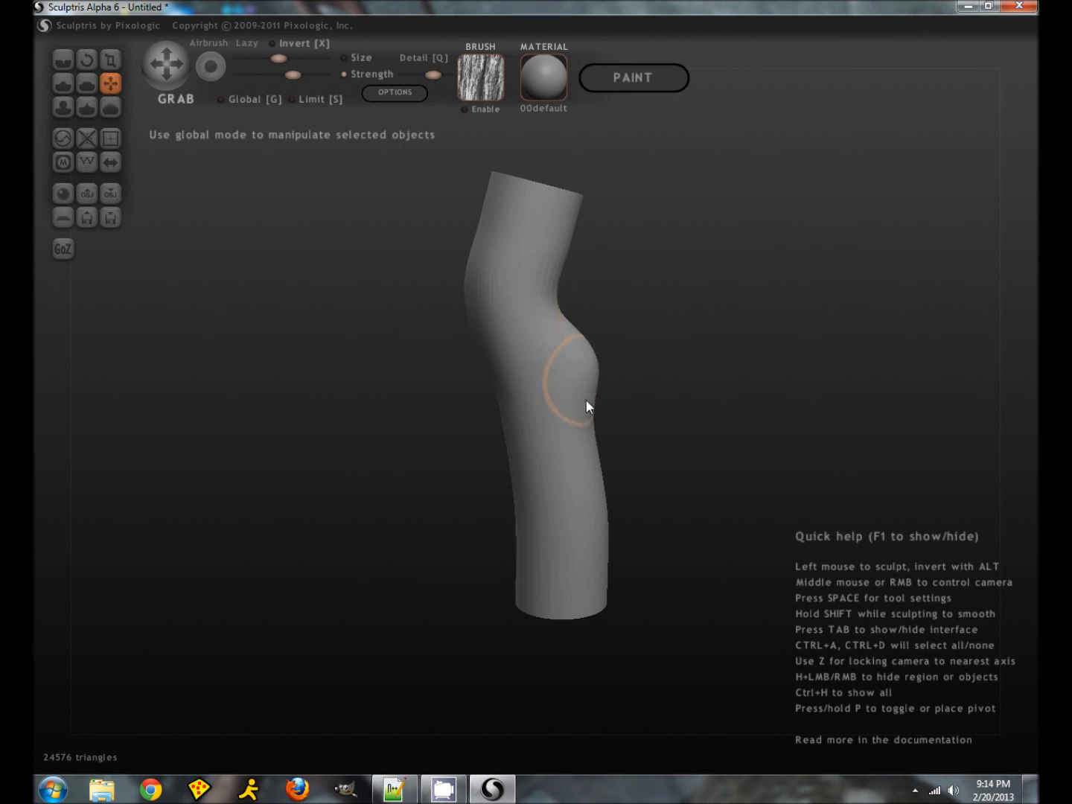
mouse_move(586, 572)
mouse_down()
mouse_move(601, 579)
mouse_move(592, 587)
mouse_move(534, 599)
mouse_up()
drag(522, 523, 510, 460)
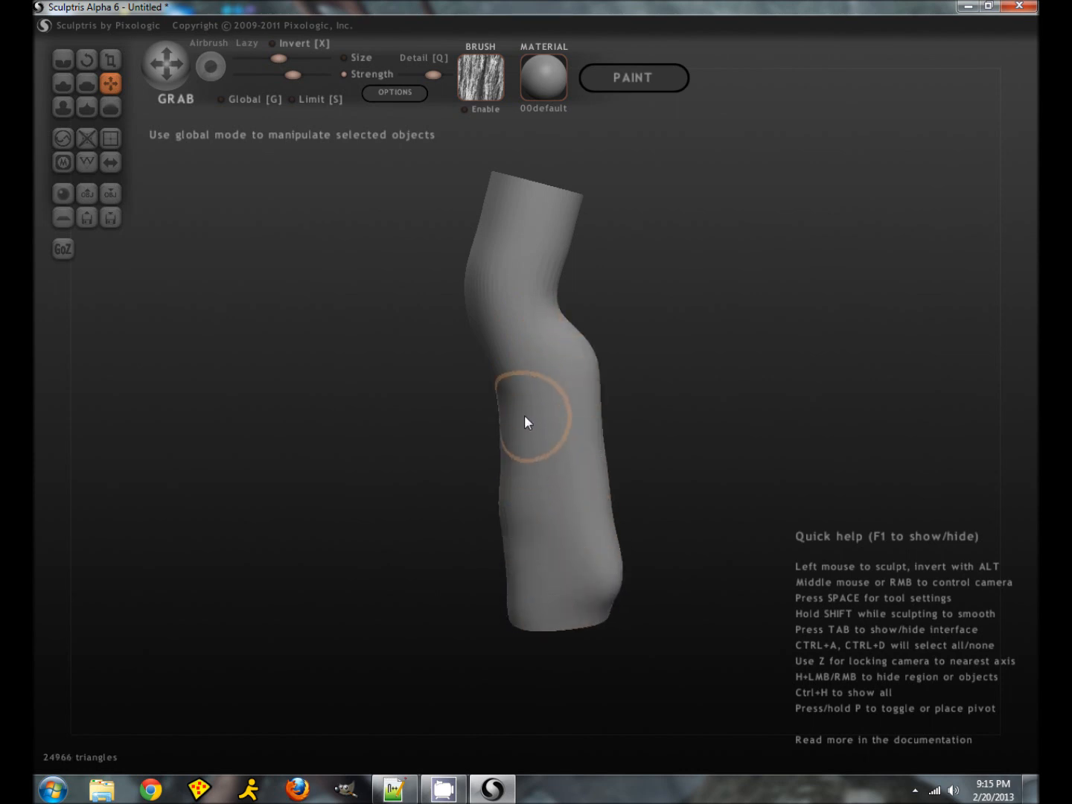
drag(555, 274, 566, 257)
right_drag(565, 262, 569, 234)
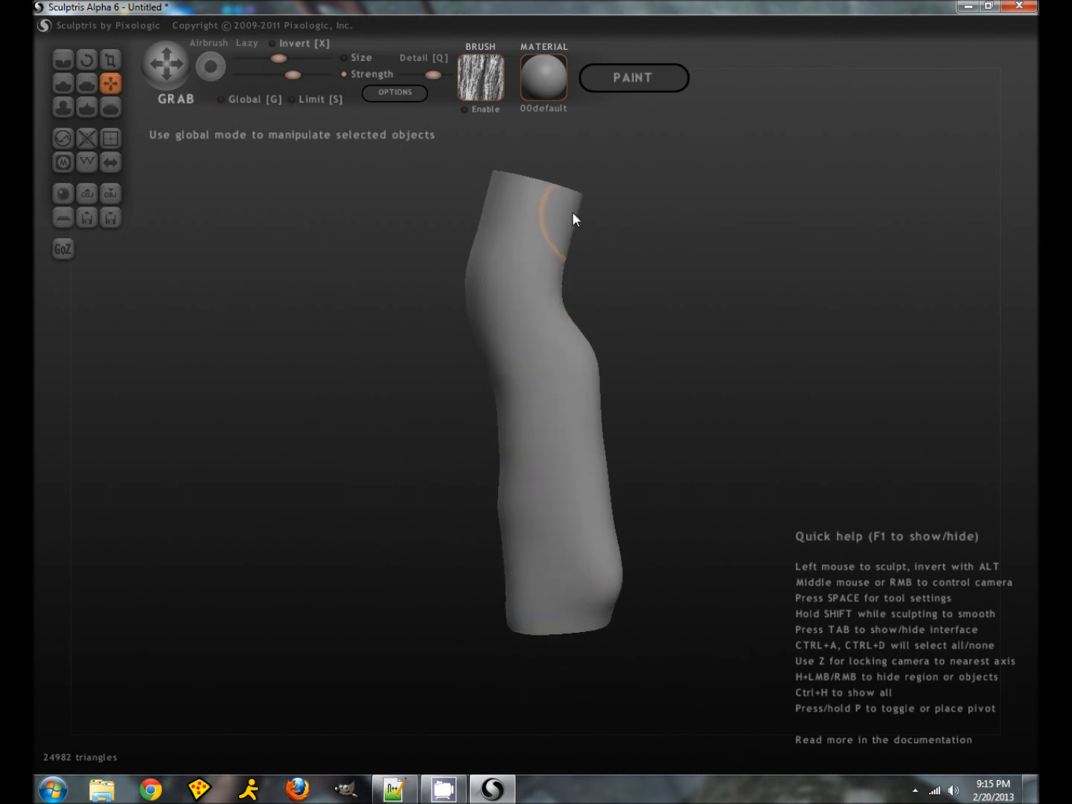
drag(525, 207, 530, 191)
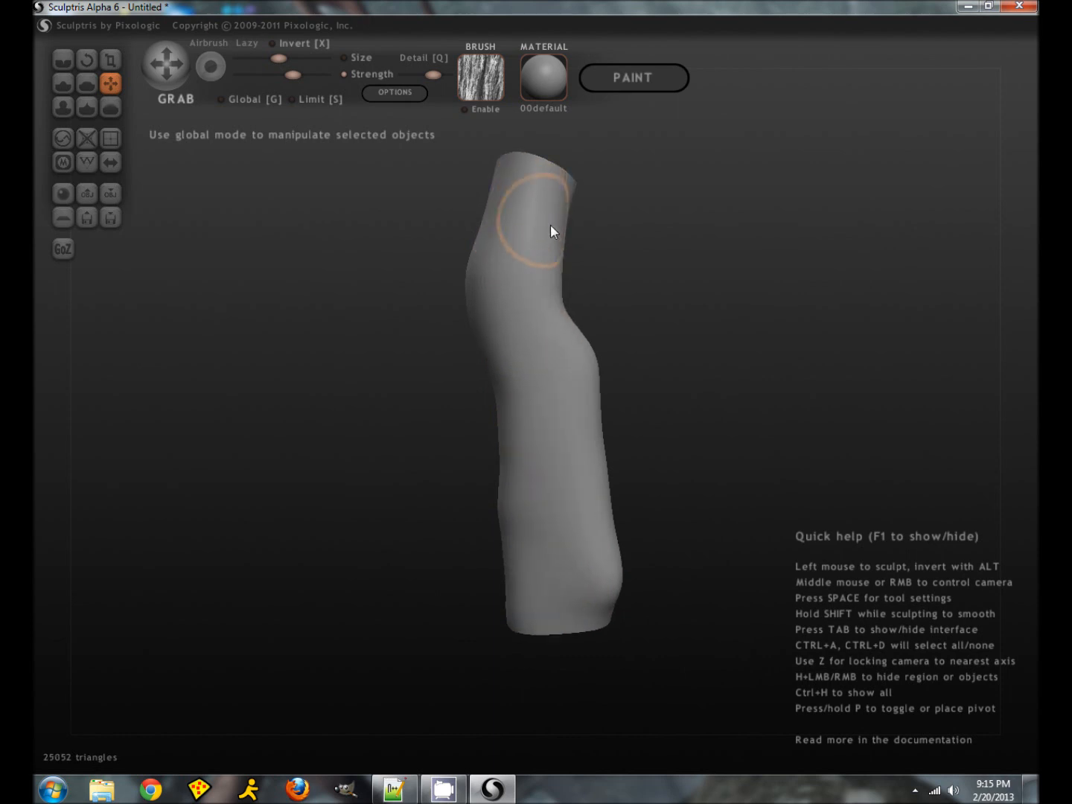
right_drag(575, 203, 568, 218)
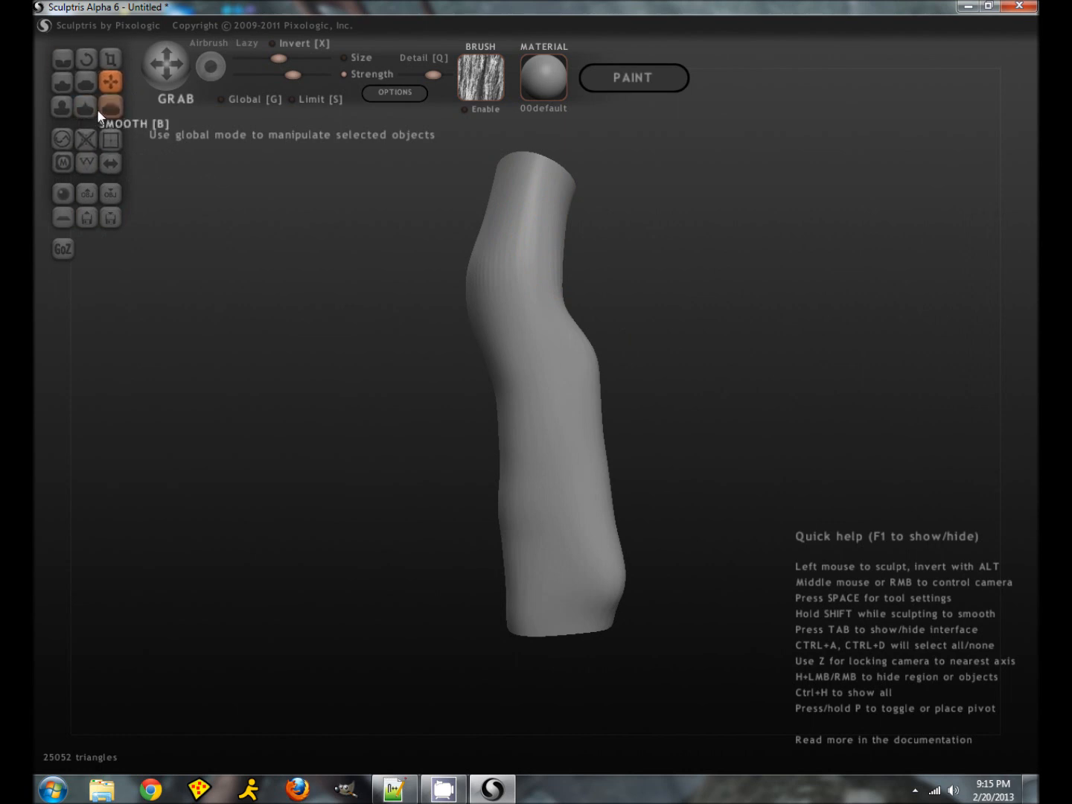
- Build up rounded root-like lumps all around the trunk's base with the Draw brush
click(64, 87)
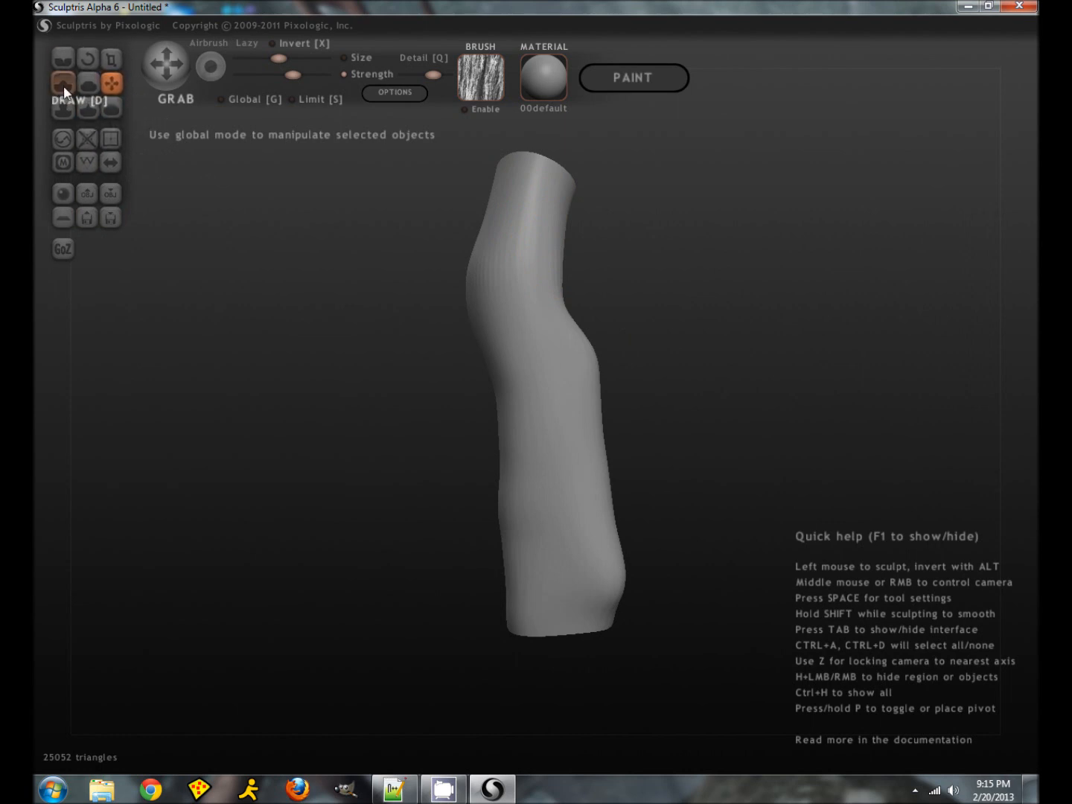
mouse_move(531, 571)
mouse_down()
mouse_move(536, 604)
mouse_move(573, 562)
mouse_move(591, 599)
mouse_move(652, 569)
mouse_up()
middle_drag(651, 569, 572, 580)
mouse_move(571, 580)
mouse_down()
mouse_move(595, 620)
mouse_move(601, 592)
mouse_up()
middle_drag(660, 569, 621, 583)
mouse_move(558, 585)
mouse_down()
mouse_move(557, 568)
mouse_move(549, 601)
mouse_up()
middle_drag(389, 593, 489, 583)
mouse_move(519, 516)
mouse_down()
mouse_move(487, 610)
mouse_move(508, 607)
mouse_move(563, 475)
mouse_move(606, 500)
mouse_up()
mouse_move(606, 499)
middle_down()
mouse_move(591, 538)
mouse_move(593, 509)
middle_up()
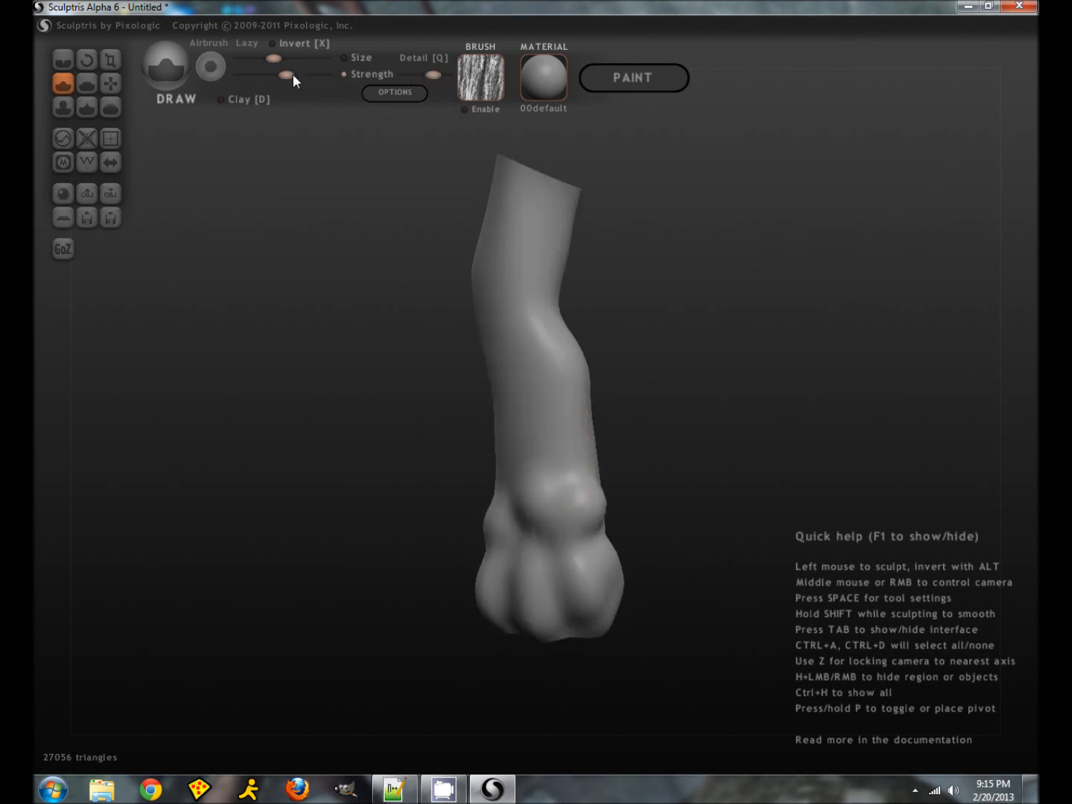
- Lower the Draw brush strength and raise lengthwise bark ridges along the trunk's middle section
drag(282, 75, 277, 76)
drag(547, 358, 574, 498)
drag(514, 352, 517, 498)
mouse_move(381, 492)
mouse_down()
mouse_move(486, 472)
mouse_move(512, 443)
mouse_move(536, 363)
mouse_up()
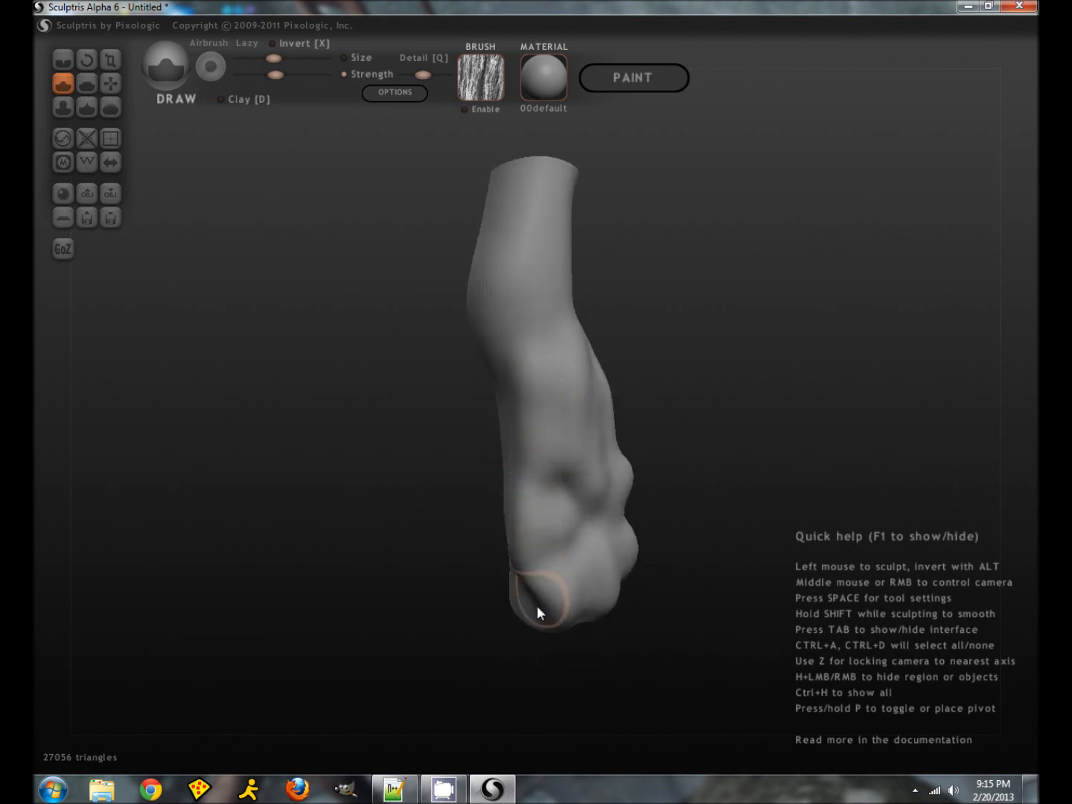
mouse_move(514, 431)
middle_down()
mouse_move(608, 383)
mouse_move(466, 368)
middle_up()
mouse_move(534, 336)
mouse_down()
mouse_move(544, 205)
mouse_move(560, 316)
mouse_up()
mouse_move(520, 192)
middle_down()
mouse_move(485, 278)
mouse_move(589, 351)
mouse_move(601, 268)
mouse_move(539, 264)
mouse_move(558, 256)
middle_up()
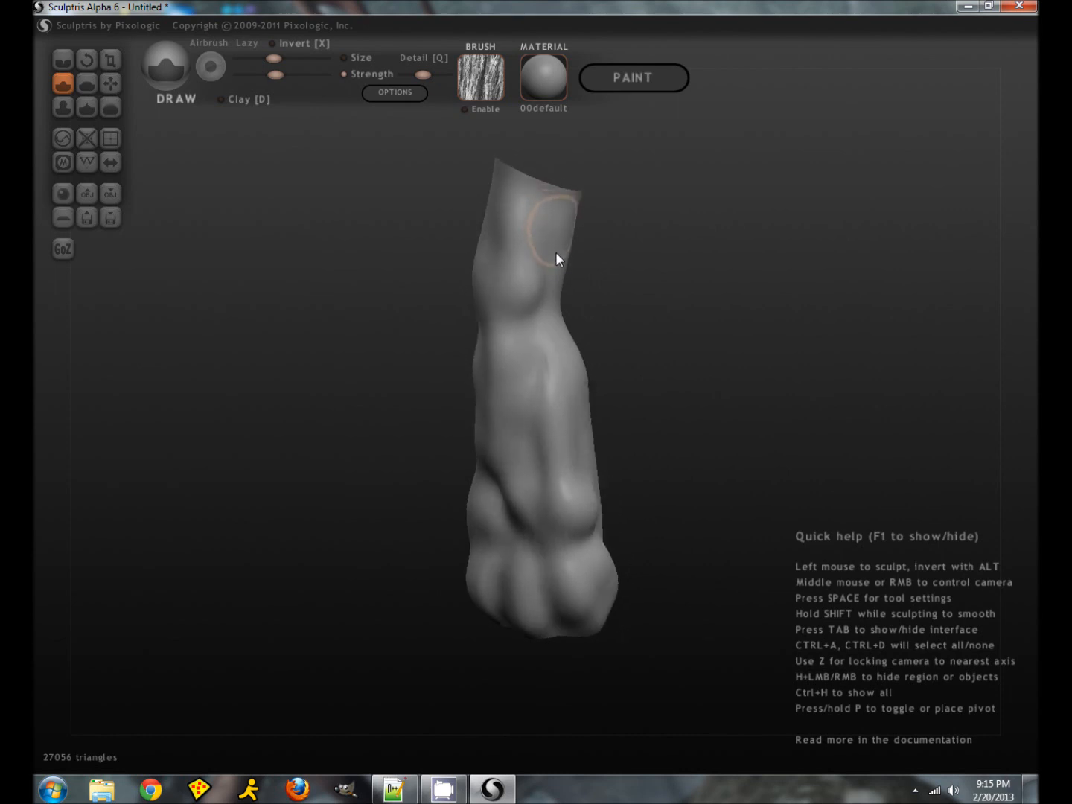
- Add more raised bark ridges to the trunk's upper section and just below its bend with the Draw brush
middle_drag(398, 243, 502, 222)
mouse_move(502, 223)
mouse_down()
mouse_move(485, 312)
mouse_move(488, 245)
mouse_up()
middle_drag(667, 388, 632, 380)
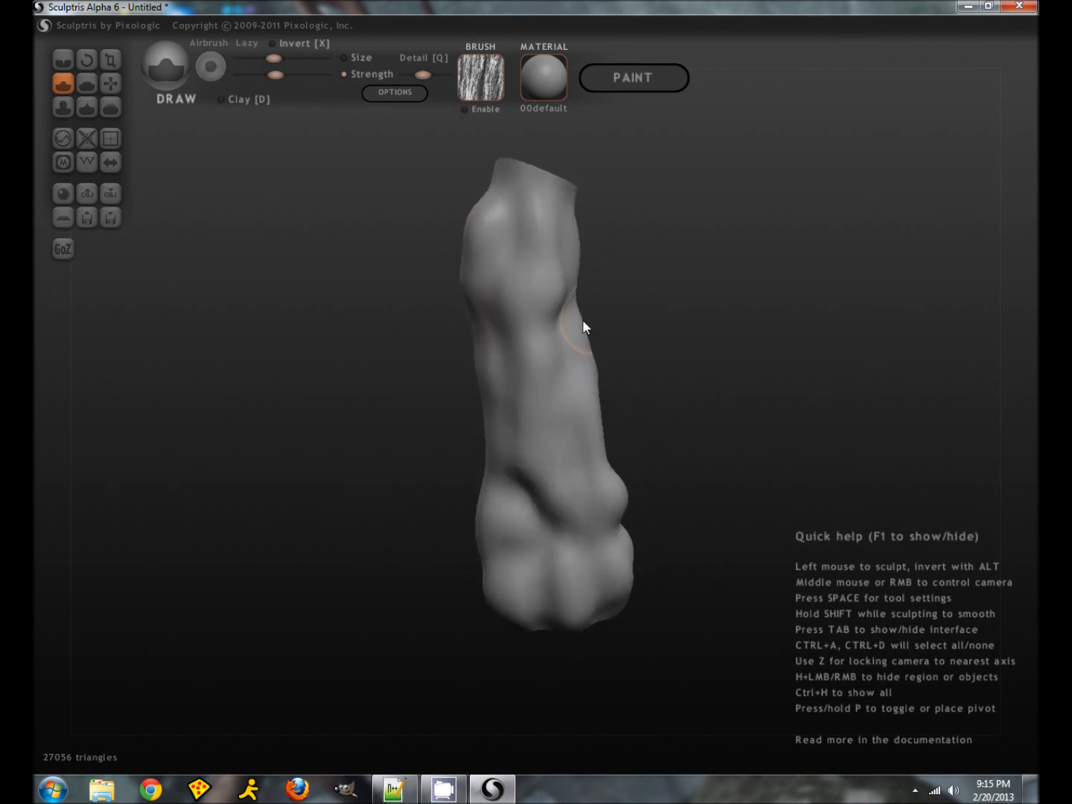
mouse_move(624, 324)
middle_down()
mouse_move(645, 317)
mouse_move(614, 318)
middle_up()
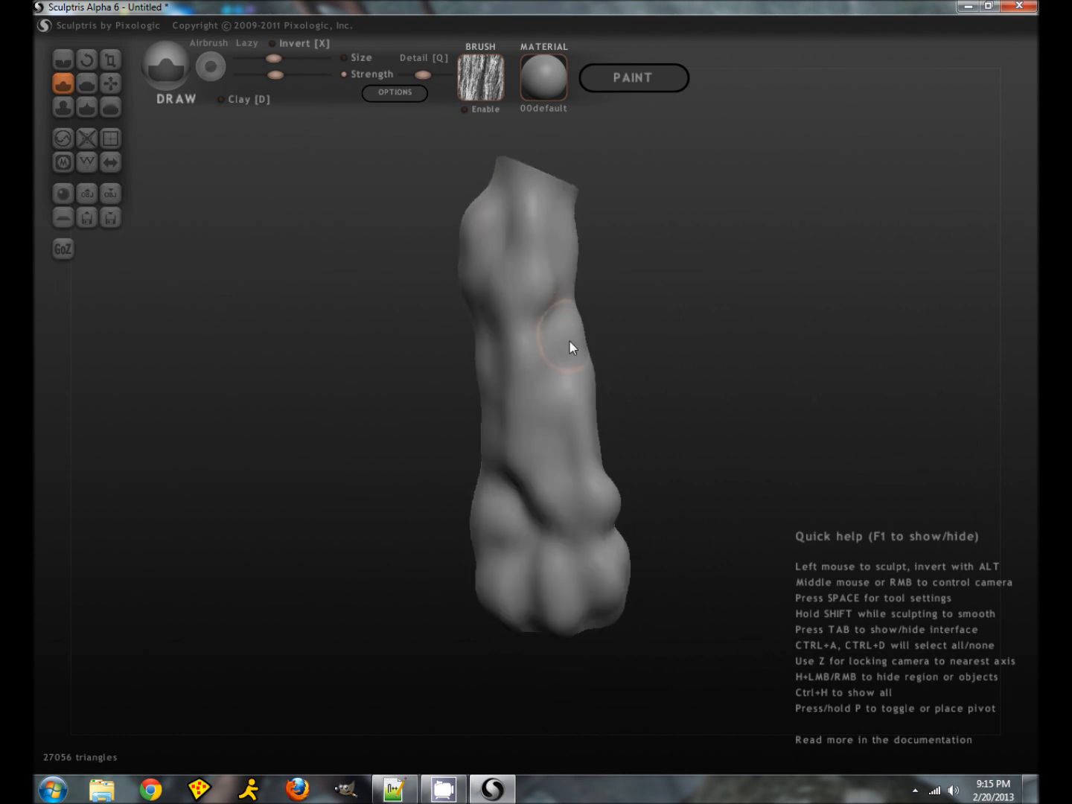
mouse_move(577, 416)
mouse_down()
mouse_move(581, 335)
mouse_move(586, 402)
mouse_move(574, 435)
mouse_move(574, 416)
mouse_move(574, 432)
mouse_move(505, 409)
mouse_up()
- Pull a long branch out of the trunk's upper right side with the Grab brush and thicken it with Inflate
click(111, 84)
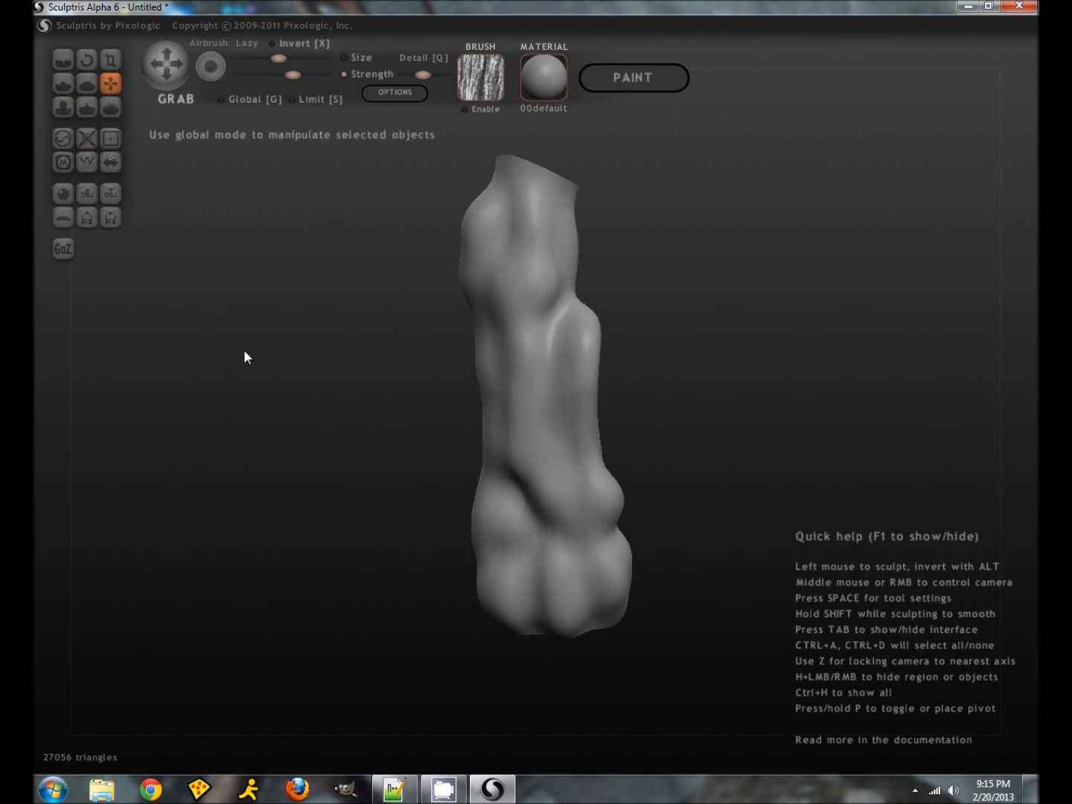
key(ctrl+z)
mouse_move(579, 360)
mouse_down()
mouse_move(619, 311)
mouse_move(773, 237)
mouse_move(823, 187)
mouse_up()
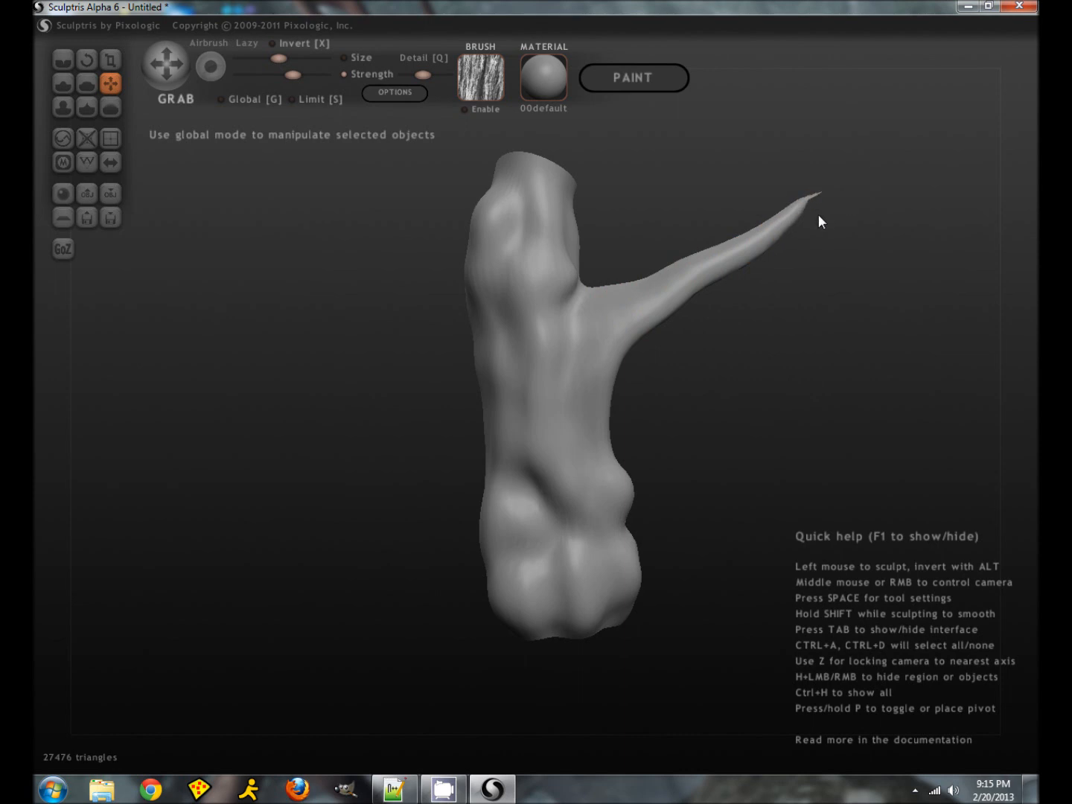
click(63, 107)
mouse_move(807, 207)
mouse_down()
mouse_move(821, 192)
mouse_move(793, 222)
mouse_move(646, 295)
mouse_move(613, 354)
mouse_move(688, 388)
mouse_move(681, 461)
mouse_move(674, 405)
mouse_move(692, 290)
mouse_move(687, 329)
mouse_up()
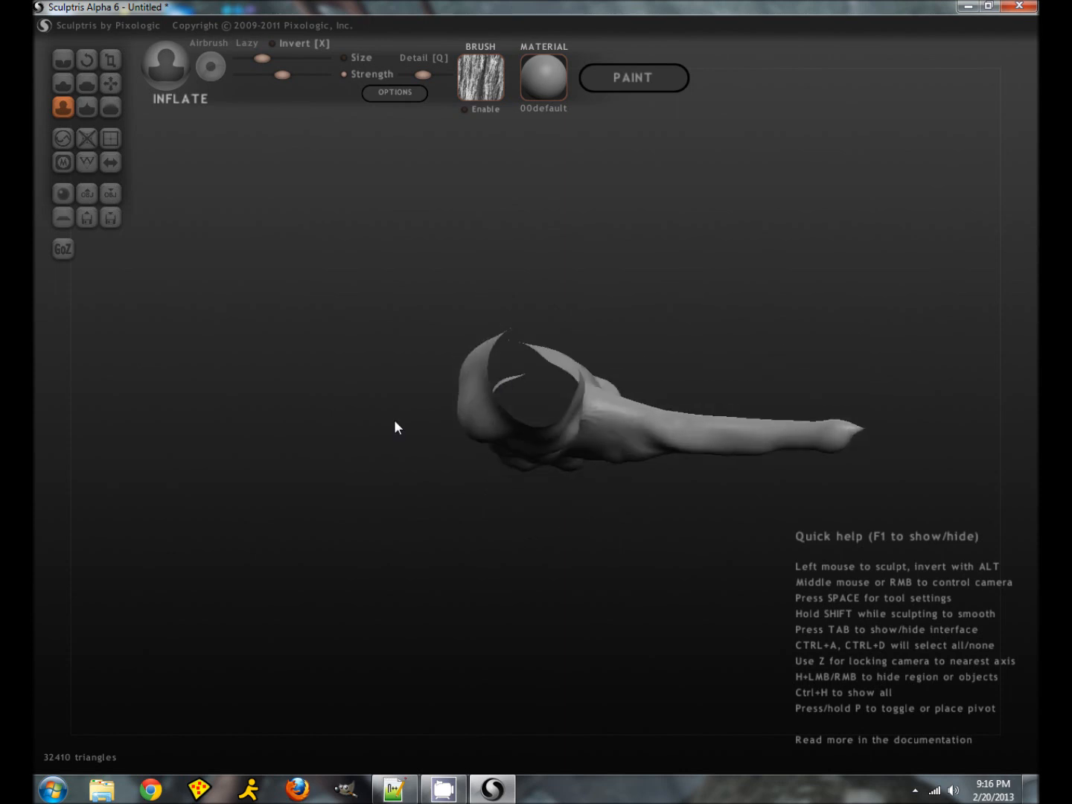
- Bend the branch with the Grab brush so that its outer end curves upward
click(117, 83)
drag(726, 420, 731, 358)
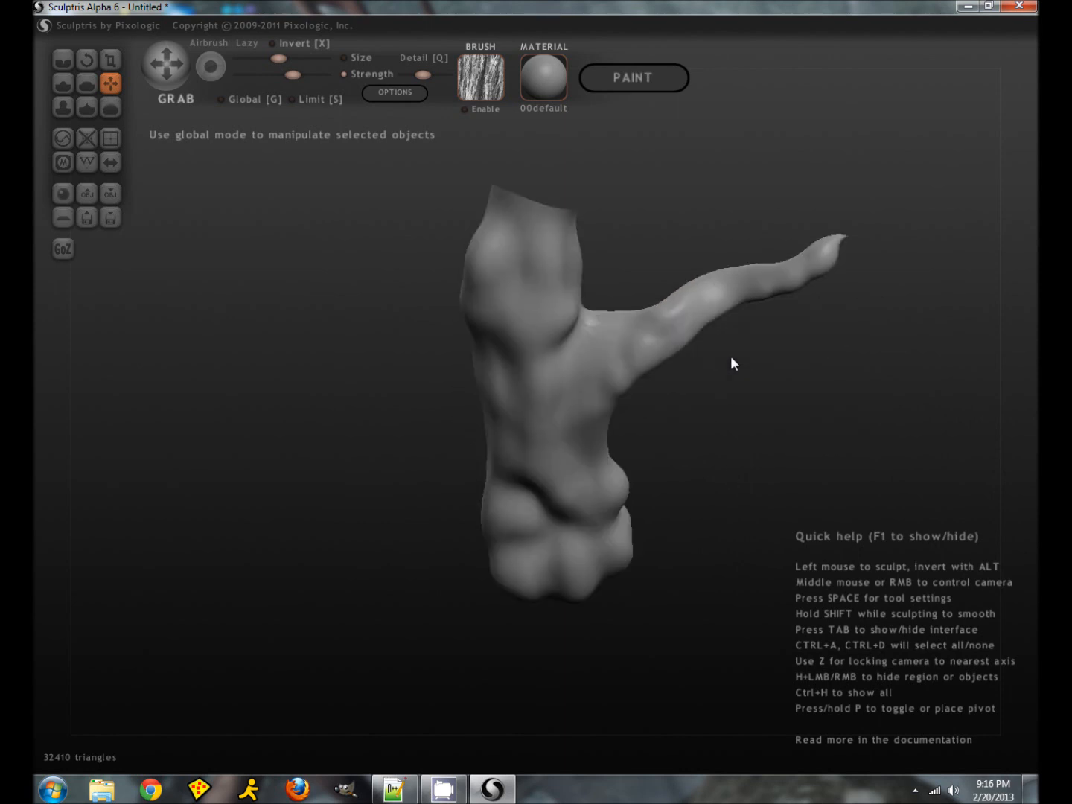
mouse_move(824, 252)
mouse_down()
mouse_move(807, 182)
mouse_move(807, 219)
mouse_up()
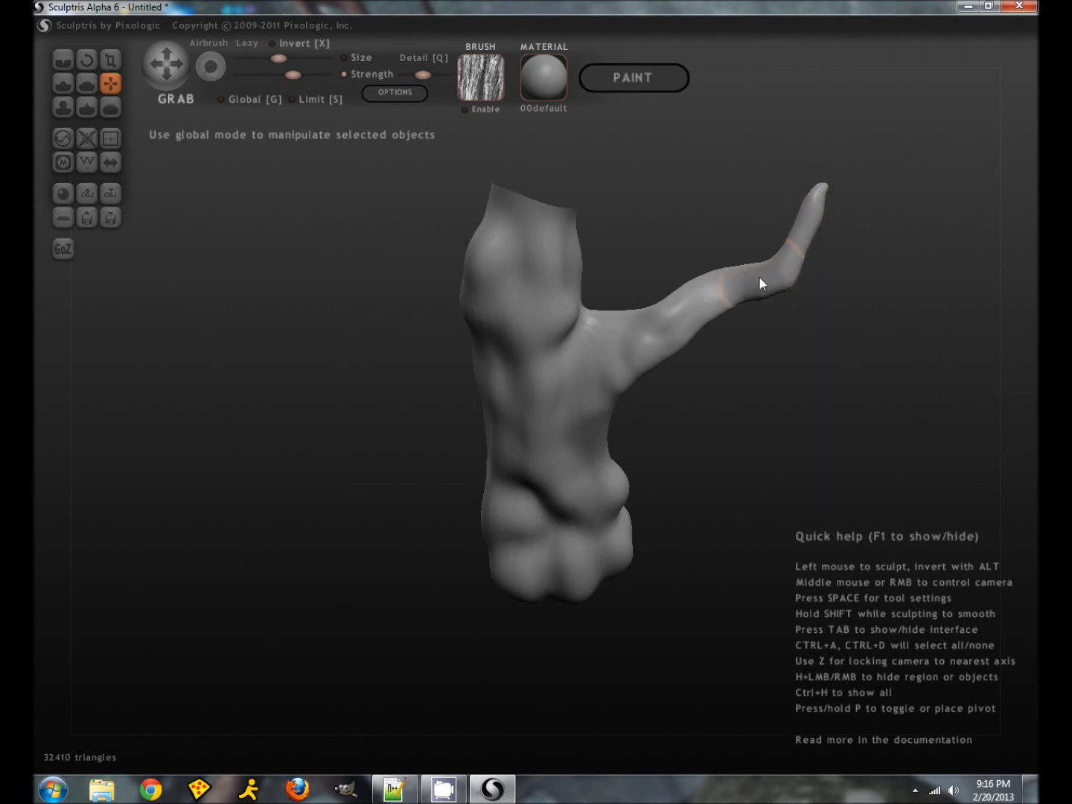
drag(613, 453, 633, 364)
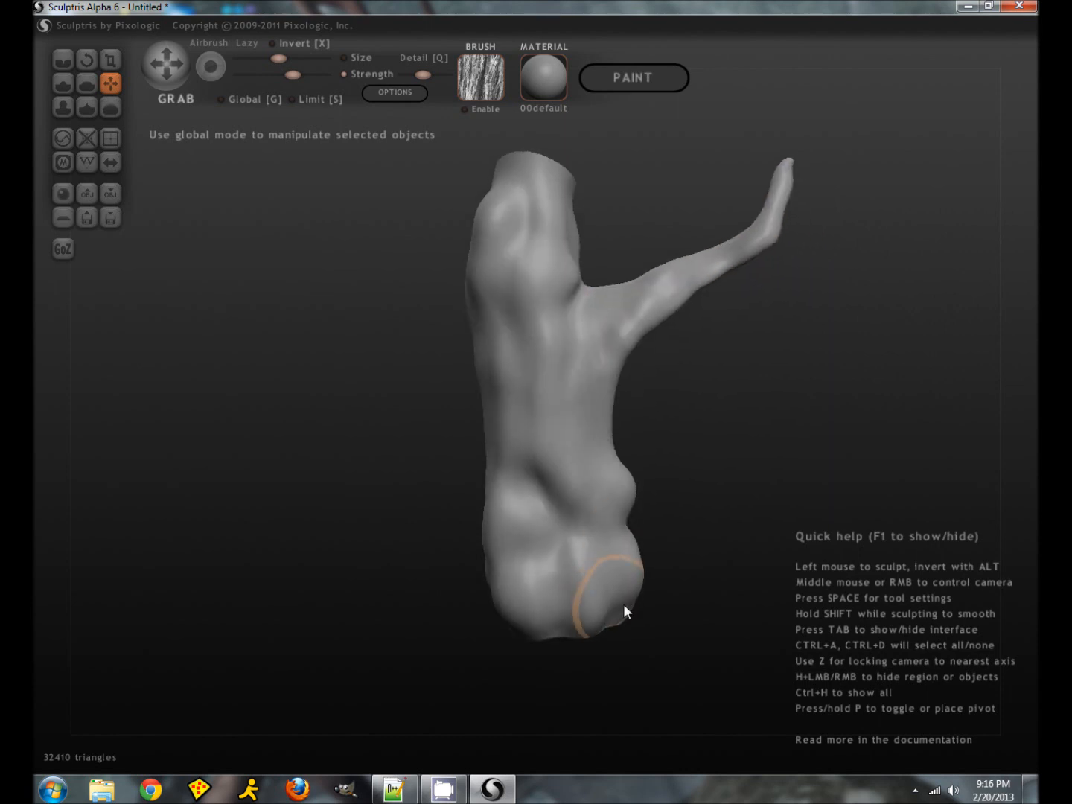
- Pull two long roots out of opposite sides of the trunk's base with the Grab brush and curve them outward
mouse_move(638, 586)
mouse_down()
mouse_move(719, 654)
mouse_move(729, 650)
mouse_up()
drag(677, 618, 687, 598)
drag(728, 649, 792, 678)
mouse_move(520, 629)
mouse_down()
mouse_move(433, 649)
mouse_move(399, 729)
mouse_up()
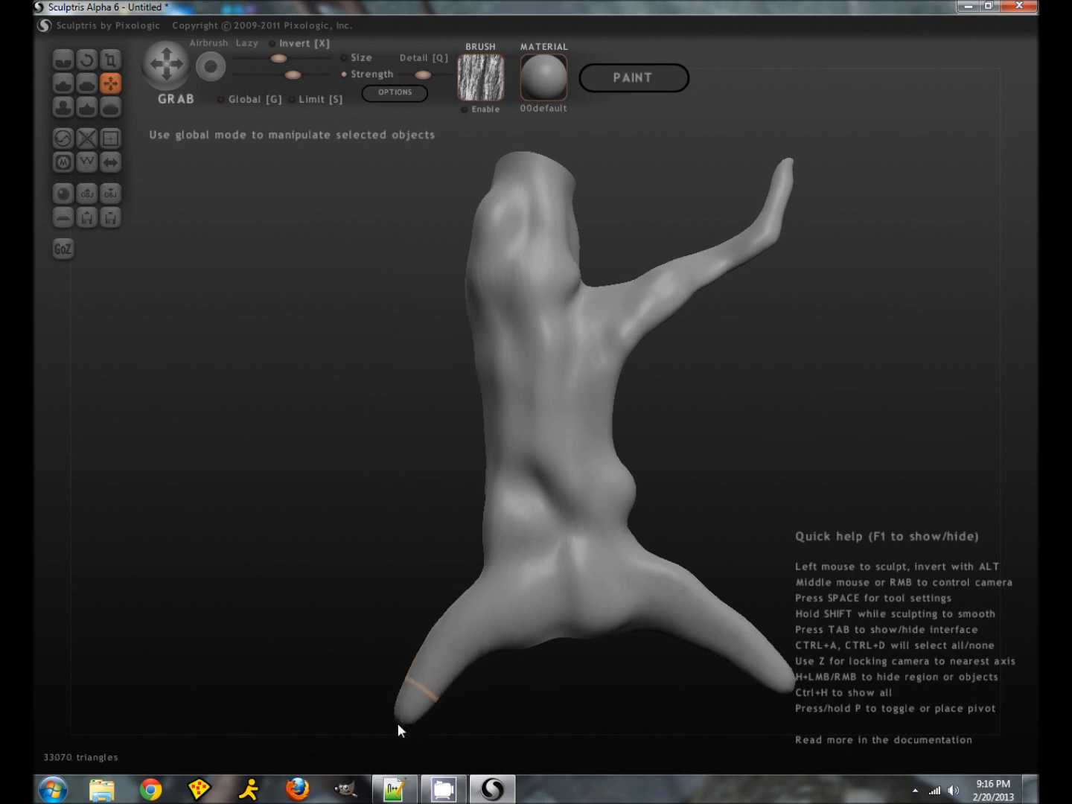
drag(443, 650, 425, 633)
mouse_move(419, 709)
mouse_down()
mouse_move(373, 734)
mouse_move(346, 780)
mouse_up()
- Pull a third root out of the front of the trunk's base with Grab and bend its end sideways
mouse_move(545, 623)
right_down()
mouse_move(624, 665)
mouse_move(616, 596)
right_up()
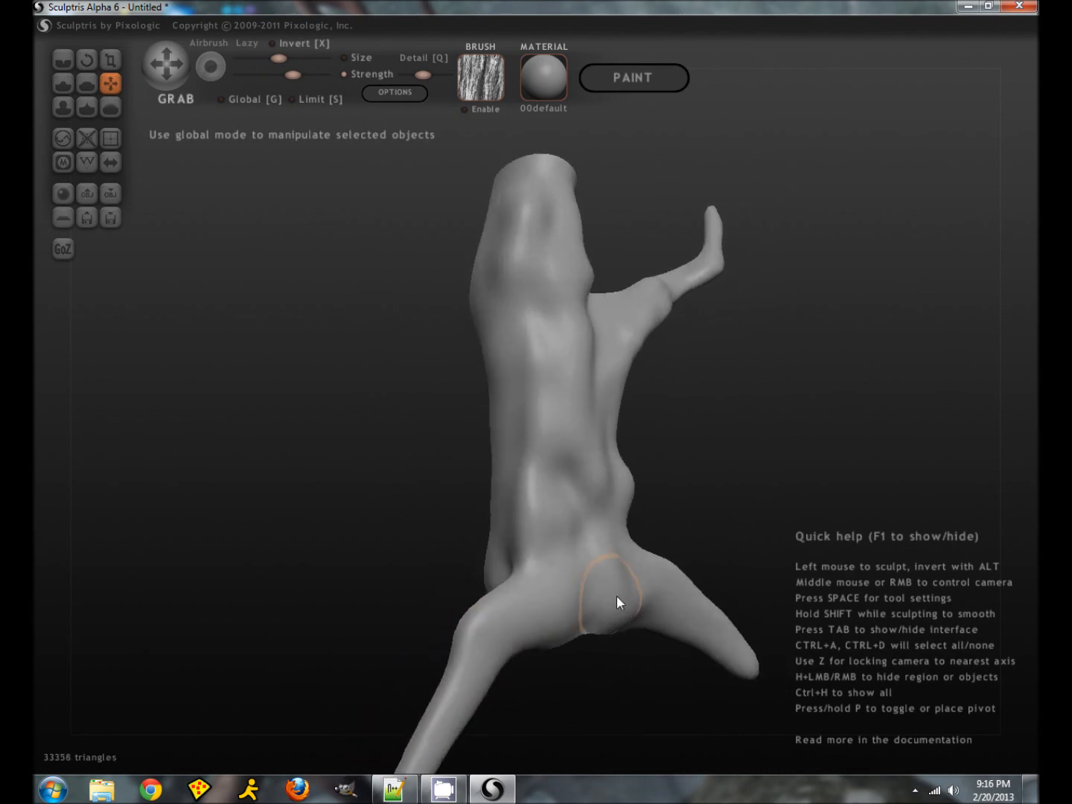
mouse_move(621, 611)
mouse_down()
mouse_move(676, 640)
mouse_move(695, 699)
mouse_move(734, 737)
mouse_up()
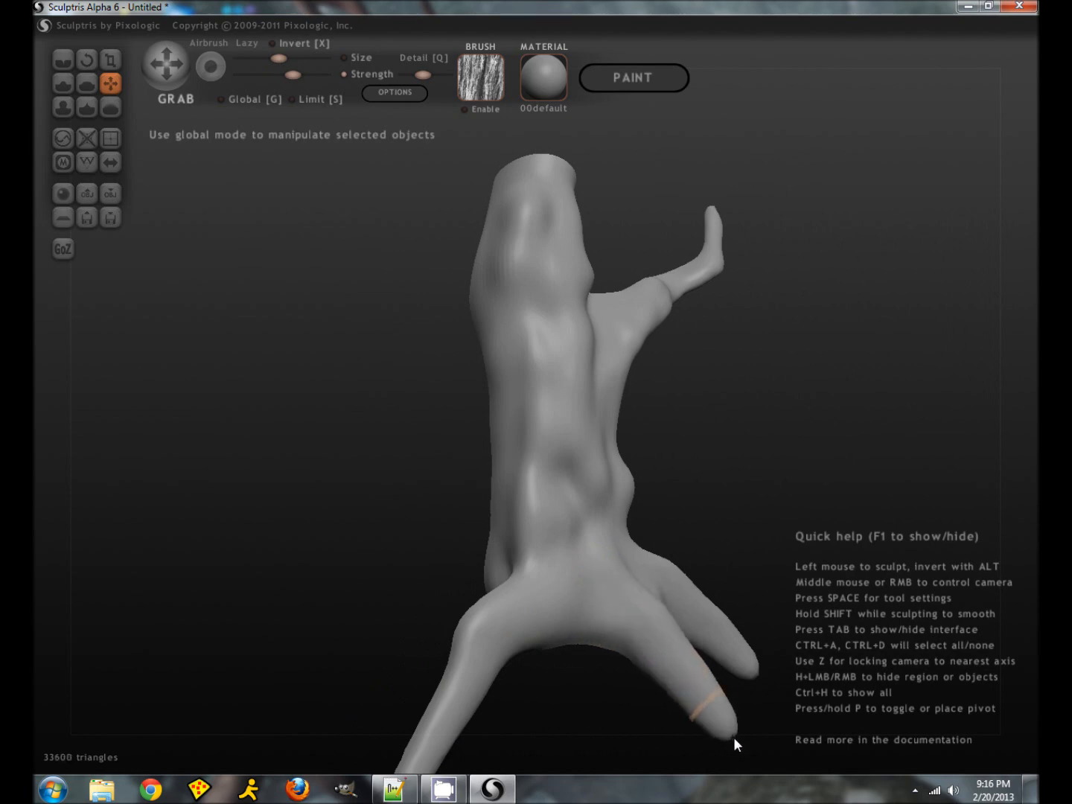
mouse_move(628, 721)
right_down()
mouse_move(573, 716)
mouse_move(537, 696)
mouse_move(560, 700)
right_up()
mouse_move(630, 684)
mouse_down()
mouse_move(591, 690)
mouse_move(657, 723)
mouse_up()
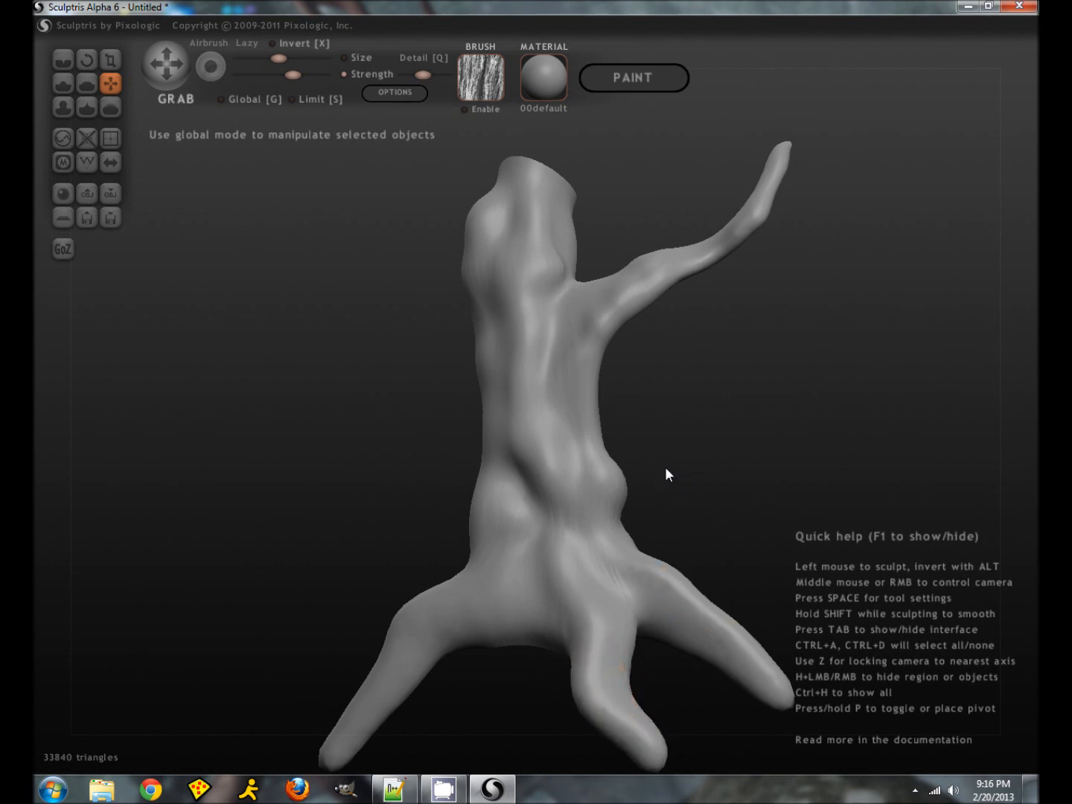
- Even out the lump on the lower trunk above the left root
right_drag(665, 466, 683, 457)
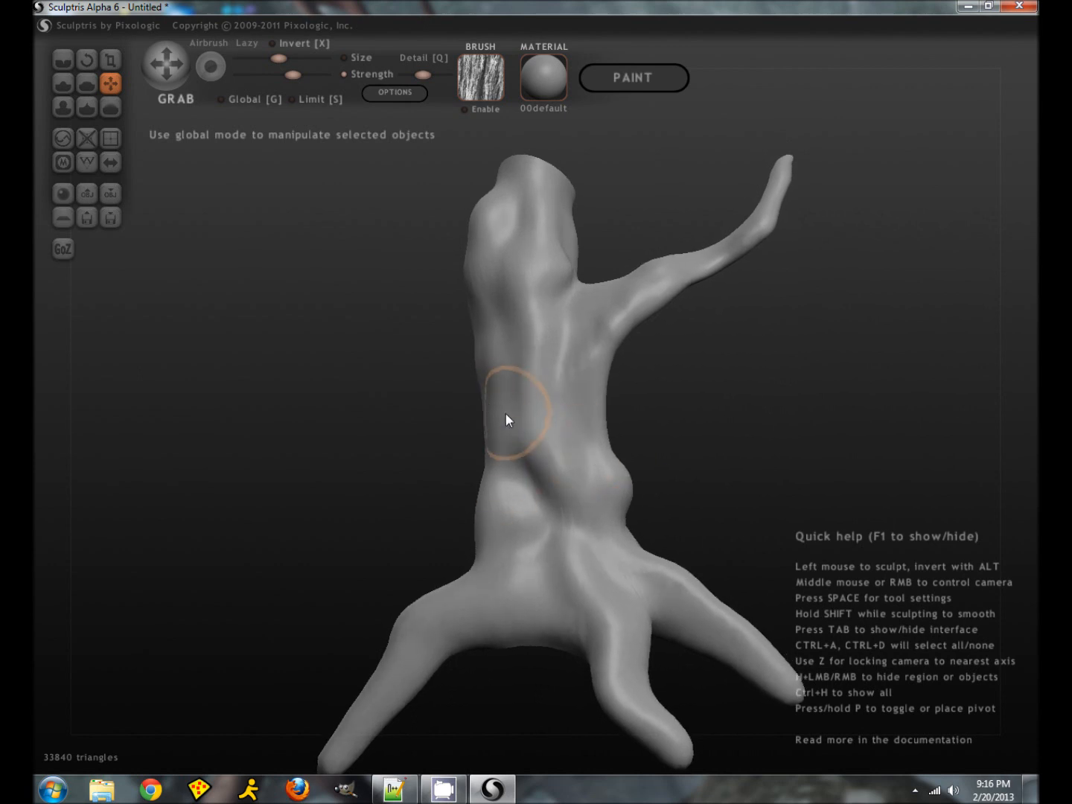
drag(503, 499, 537, 476)
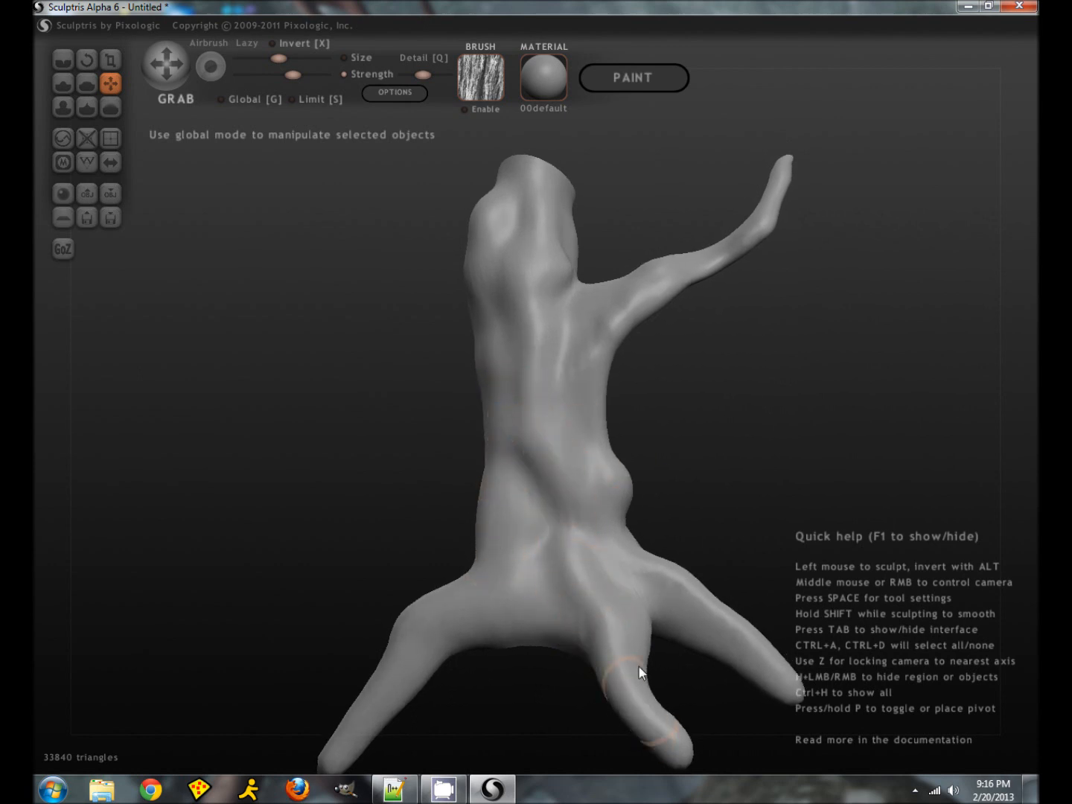
right_drag(438, 403, 447, 401)
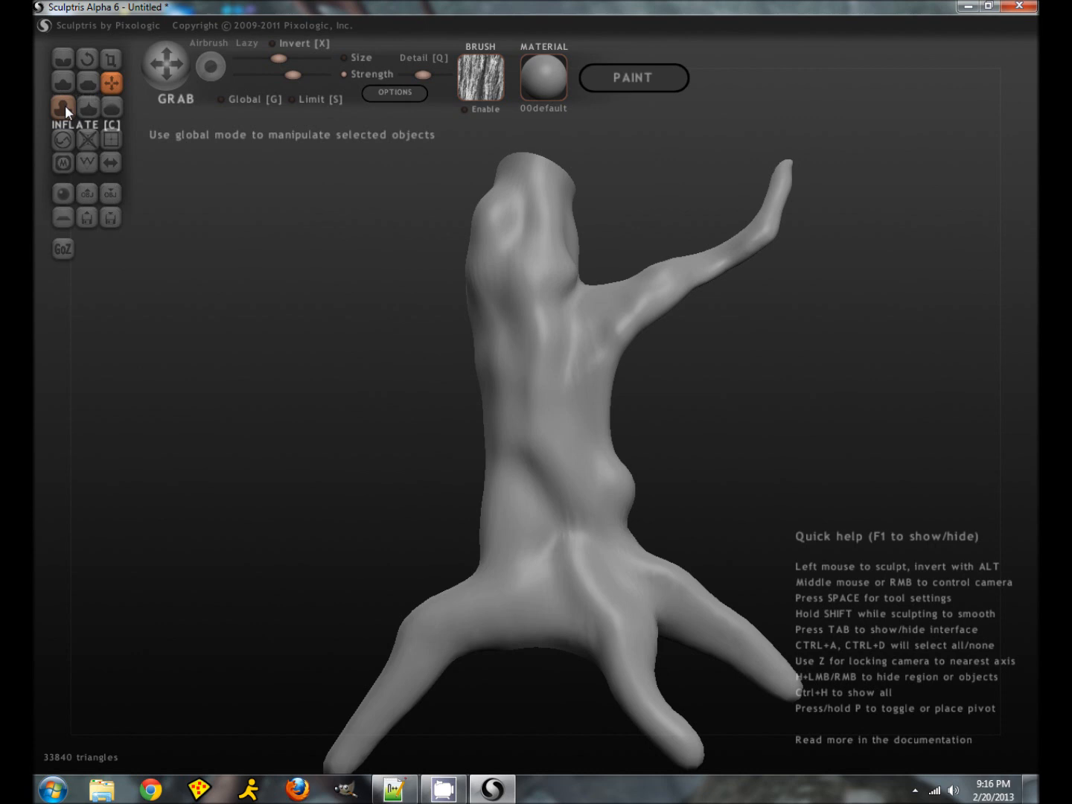
- Raise a protruding knot on the middle of the trunk with the Draw brush
click(64, 84)
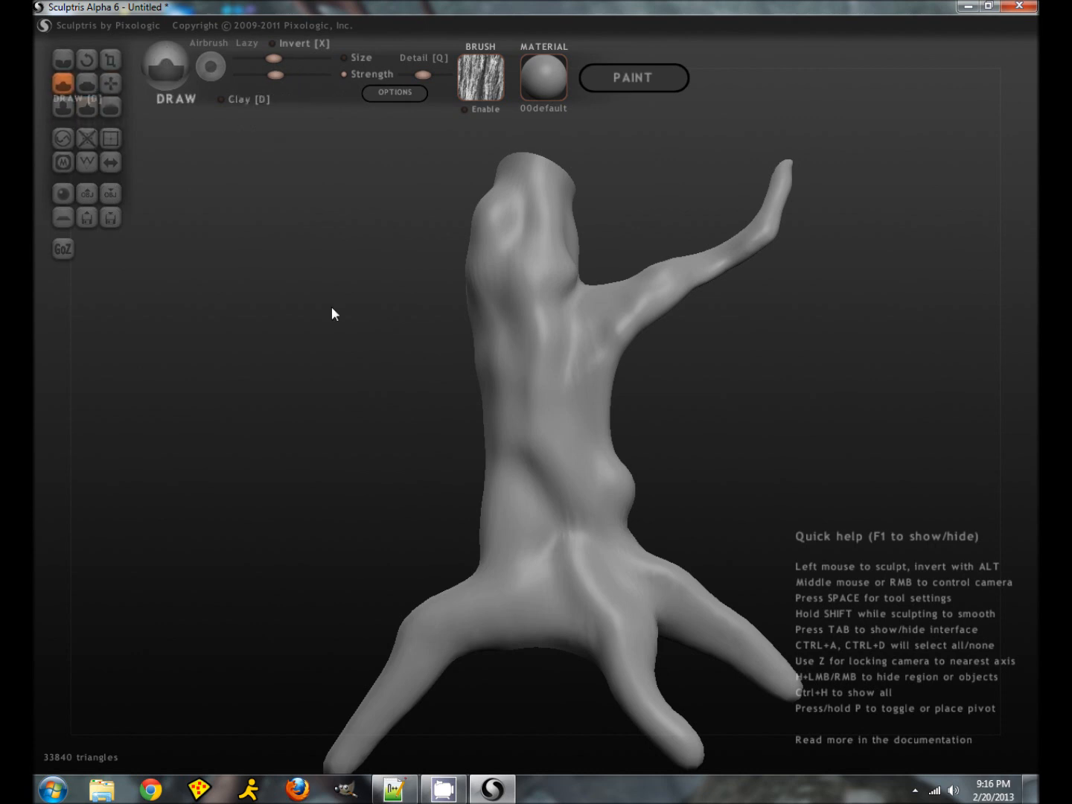
drag(495, 391, 491, 400)
middle_drag(489, 463, 532, 462)
drag(538, 388, 537, 374)
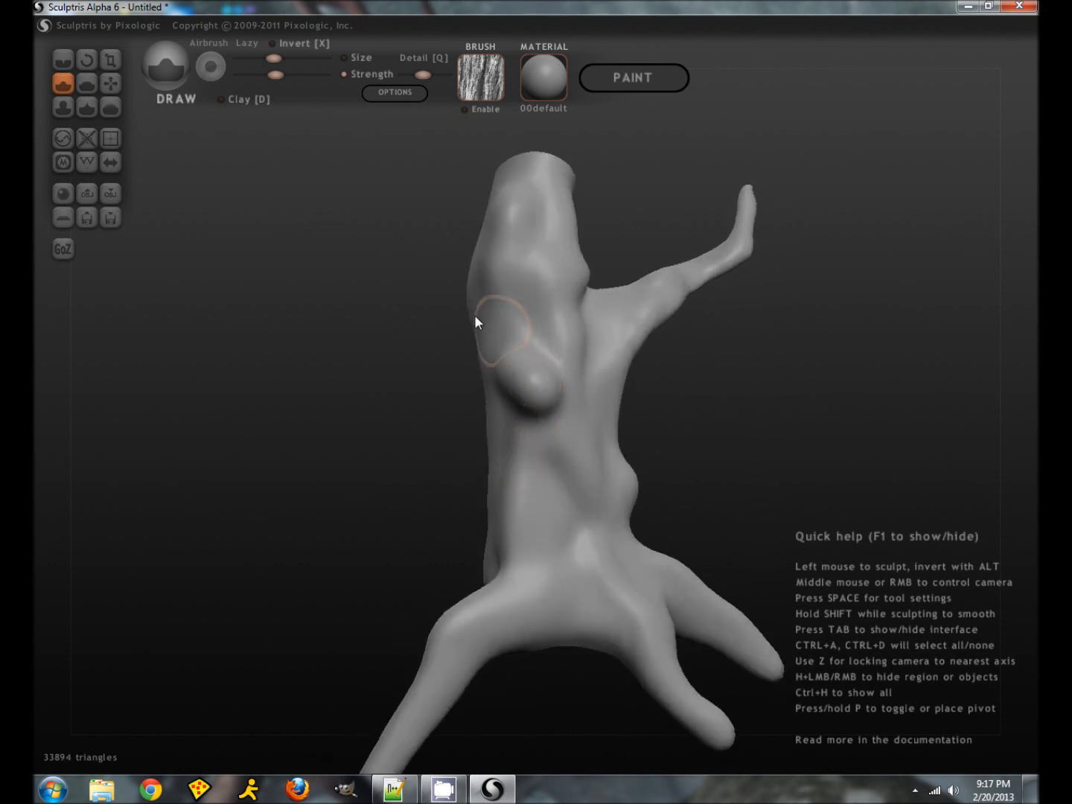
- Hollow out the knot's tip with the Draw brush, build up the bark beneath it, and reshape its upper side with Grab
scroll(508, 354, up, 6)
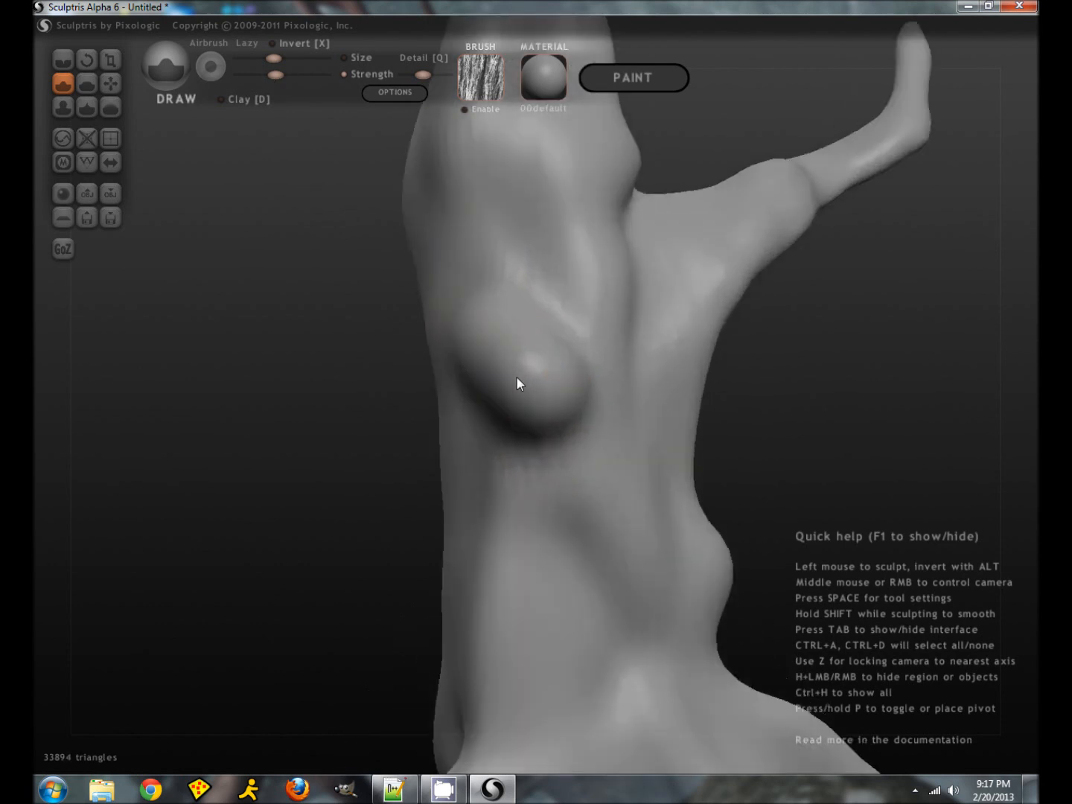
mouse_move(526, 373)
mouse_down()
mouse_move(540, 374)
mouse_move(536, 385)
mouse_move(499, 347)
mouse_move(541, 386)
mouse_move(539, 363)
mouse_move(540, 393)
mouse_move(546, 379)
mouse_move(497, 360)
mouse_move(528, 383)
mouse_move(525, 396)
mouse_up()
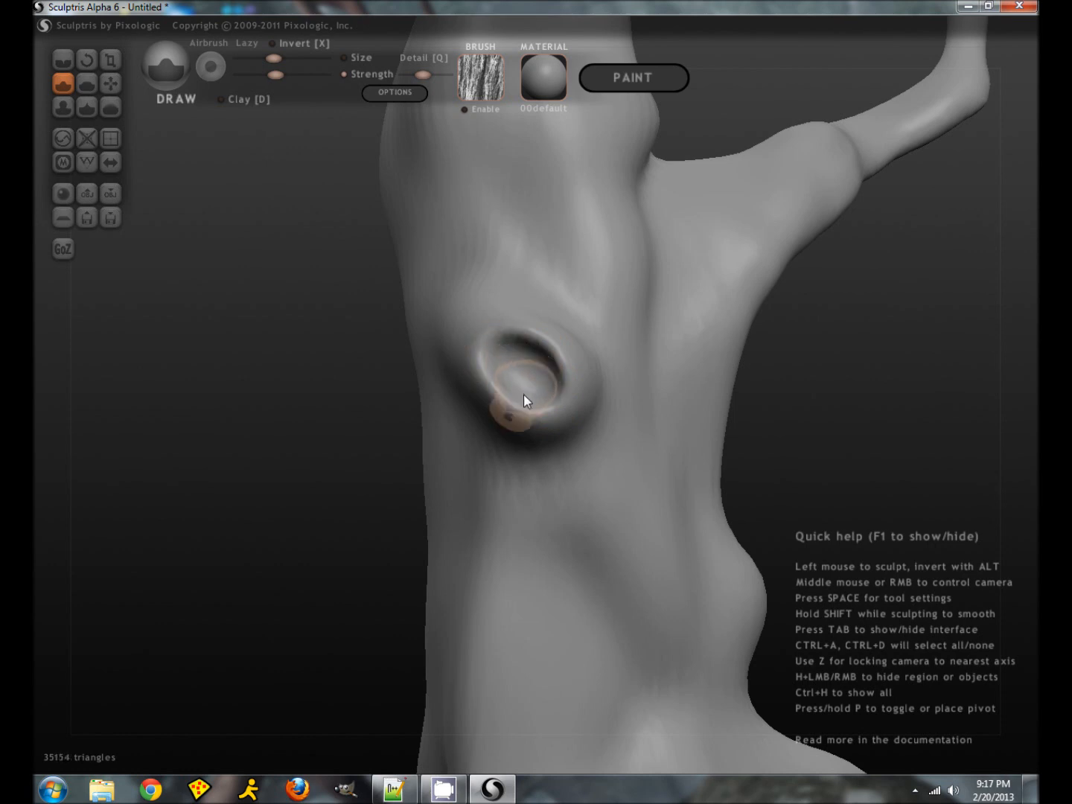
mouse_move(546, 459)
mouse_down()
mouse_move(540, 506)
mouse_move(565, 453)
mouse_move(552, 521)
mouse_move(565, 492)
mouse_move(539, 476)
mouse_move(558, 513)
mouse_move(579, 453)
mouse_move(566, 528)
mouse_up()
right_drag(812, 420, 620, 414)
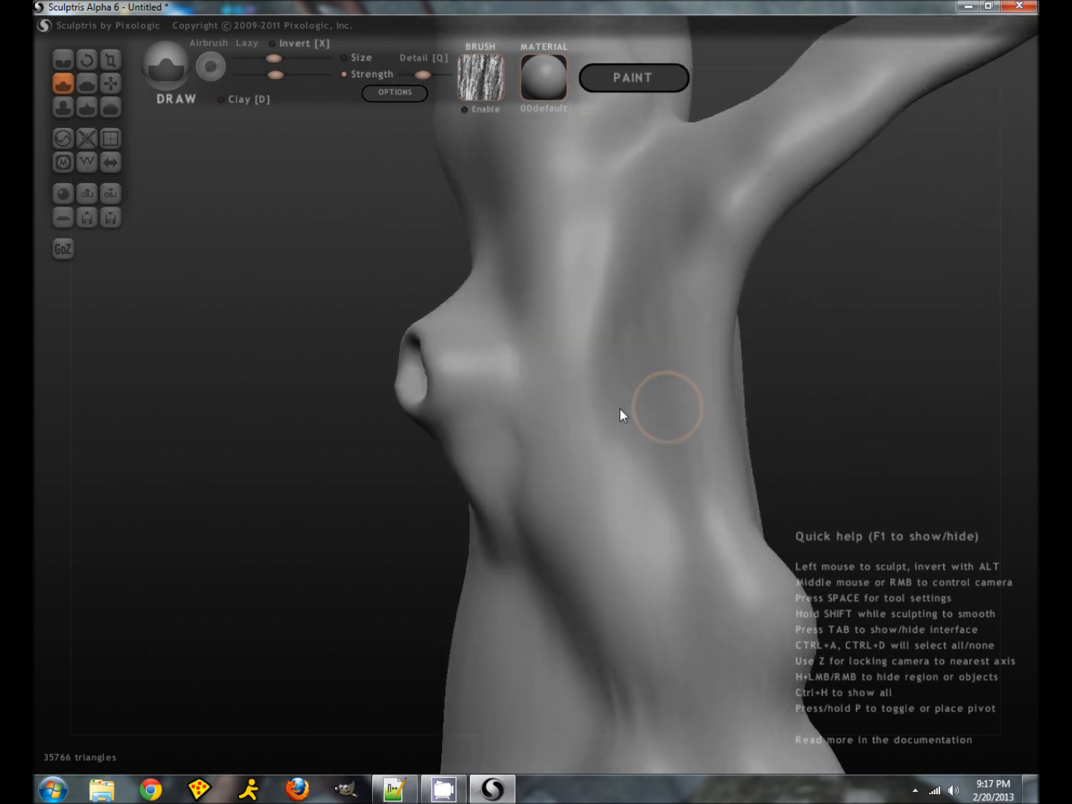
click(112, 82)
mouse_move(462, 292)
mouse_down()
mouse_move(484, 333)
mouse_move(470, 331)
mouse_up()
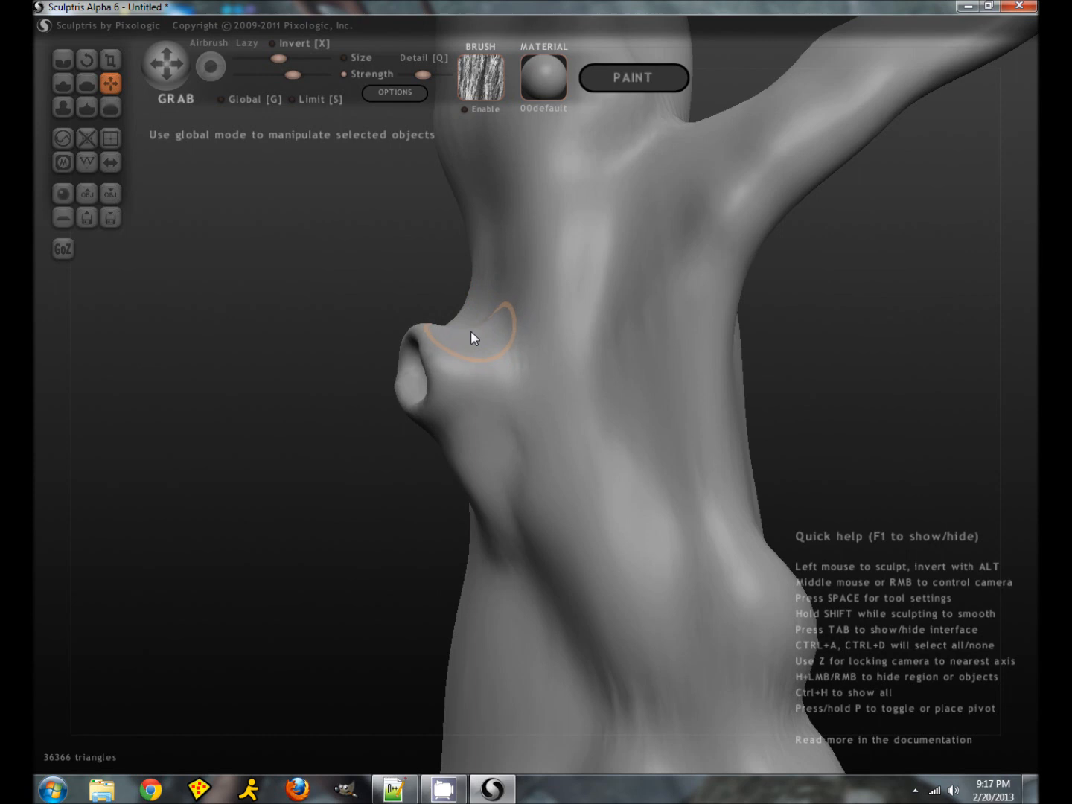
- Sharpen the rim around the hollow knot with the Pinch brush, working around it from several angles
click(86, 107)
mouse_move(235, 267)
mouse_down()
mouse_move(270, 352)
mouse_move(314, 367)
mouse_up()
scroll(331, 381, up, 4)
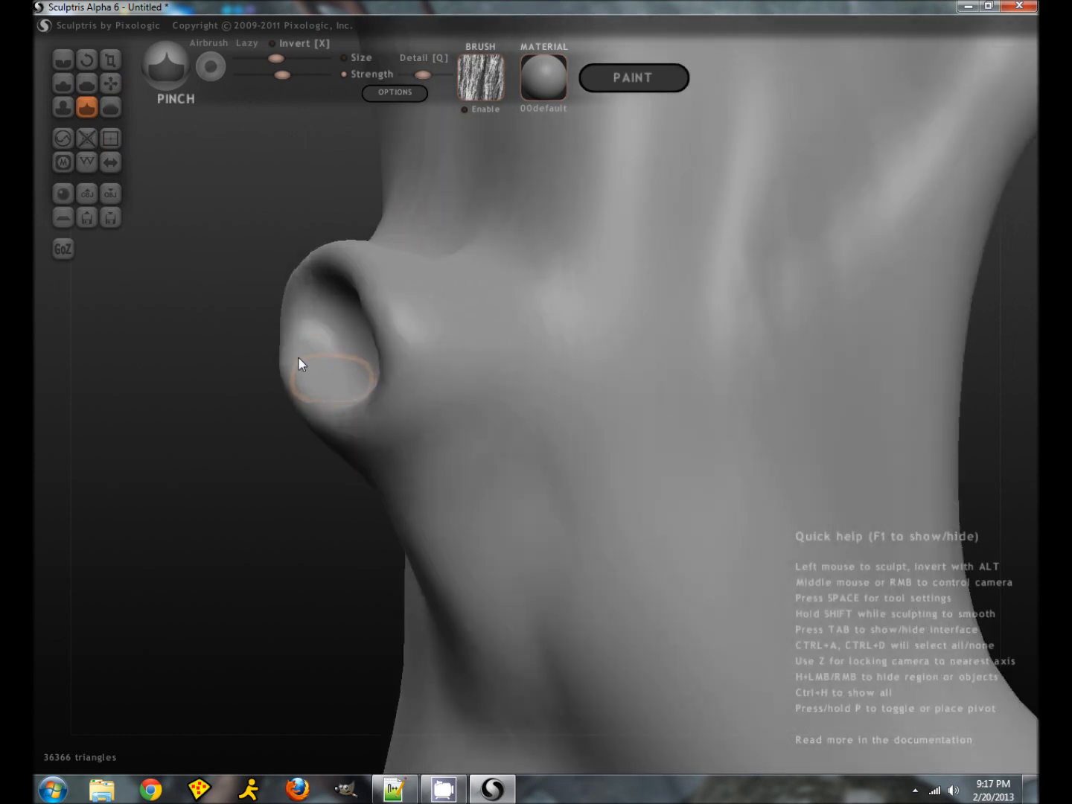
mouse_move(295, 297)
mouse_down()
mouse_move(284, 353)
mouse_move(257, 375)
mouse_up()
mouse_move(216, 434)
mouse_down()
mouse_move(365, 438)
mouse_move(513, 381)
mouse_up()
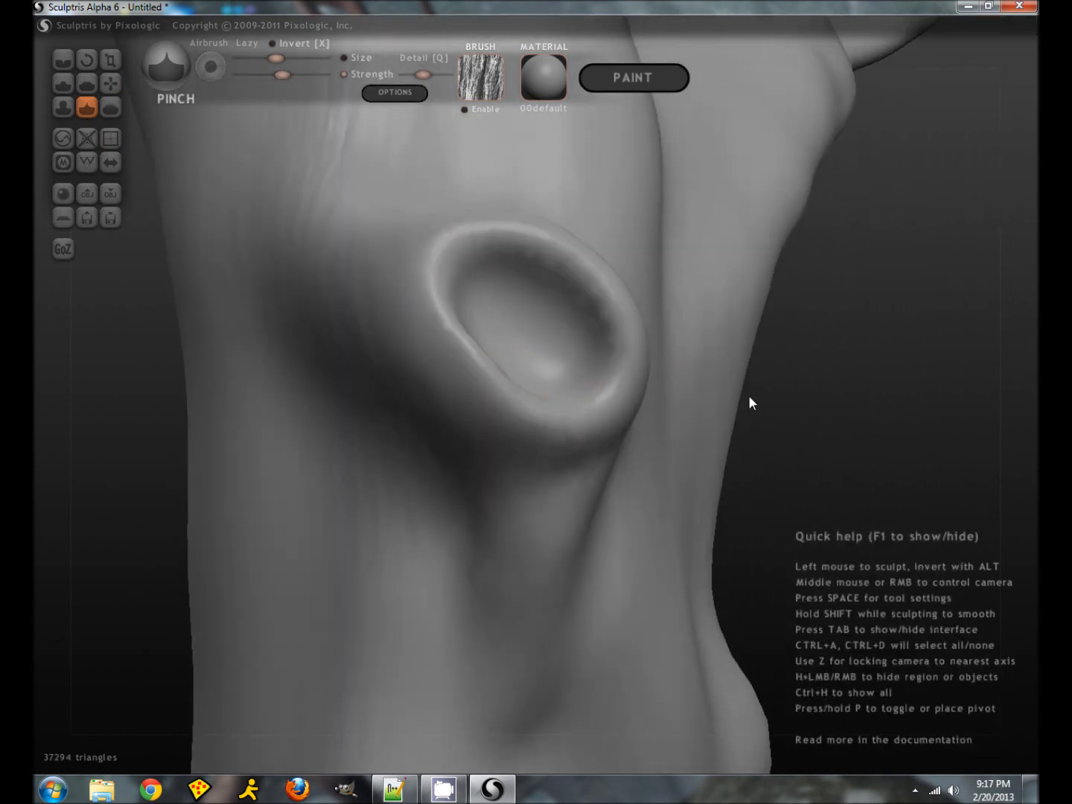
mouse_move(894, 418)
mouse_down()
mouse_move(899, 409)
mouse_move(745, 343)
mouse_up()
mouse_move(685, 282)
mouse_down()
mouse_move(662, 275)
mouse_move(681, 294)
mouse_move(672, 302)
mouse_move(693, 373)
mouse_move(683, 381)
mouse_up()
mouse_move(781, 387)
mouse_down()
mouse_move(782, 404)
mouse_move(779, 371)
mouse_move(742, 375)
mouse_move(780, 358)
mouse_move(694, 381)
mouse_up()
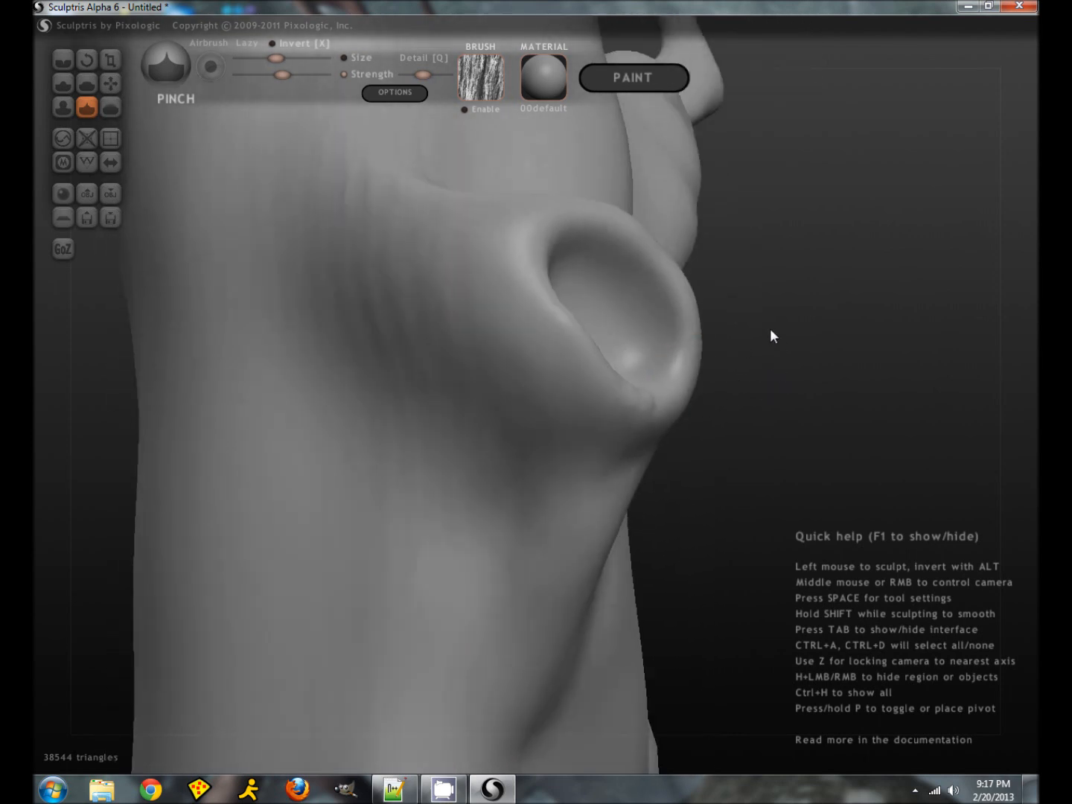
drag(772, 337, 808, 327)
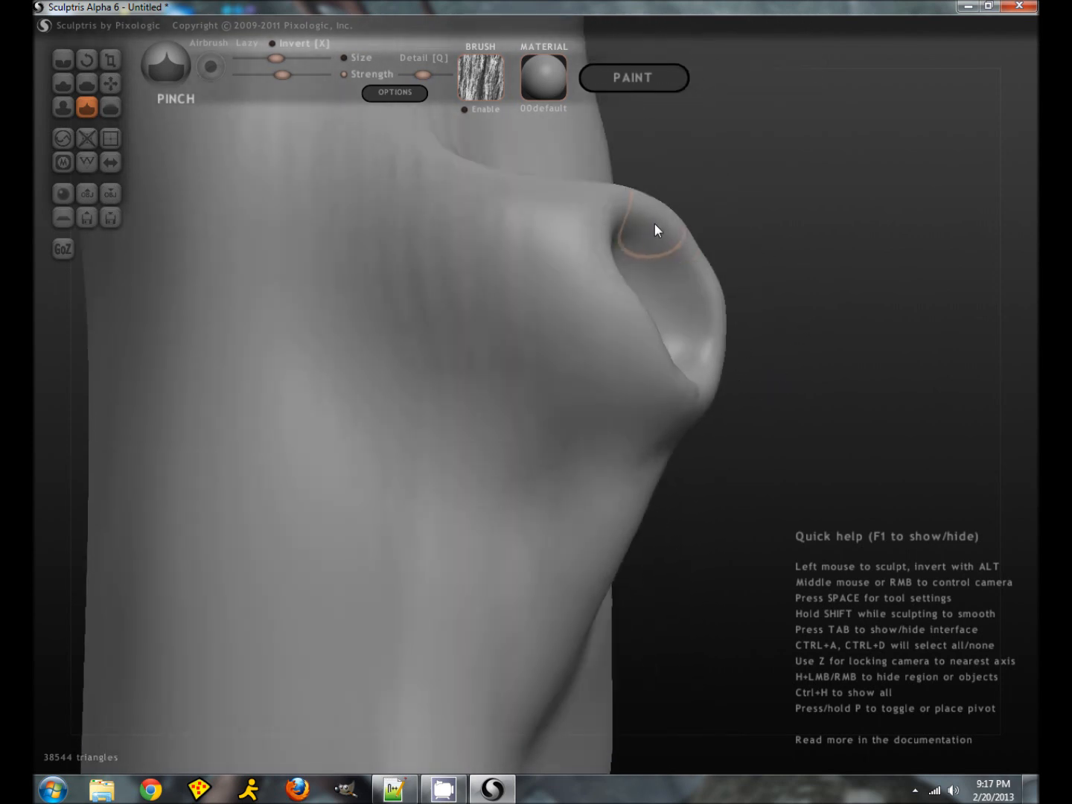
mouse_move(660, 218)
mouse_down()
mouse_move(641, 215)
mouse_move(666, 223)
mouse_move(665, 239)
mouse_move(729, 294)
mouse_move(669, 375)
mouse_move(628, 274)
mouse_move(625, 313)
mouse_up()
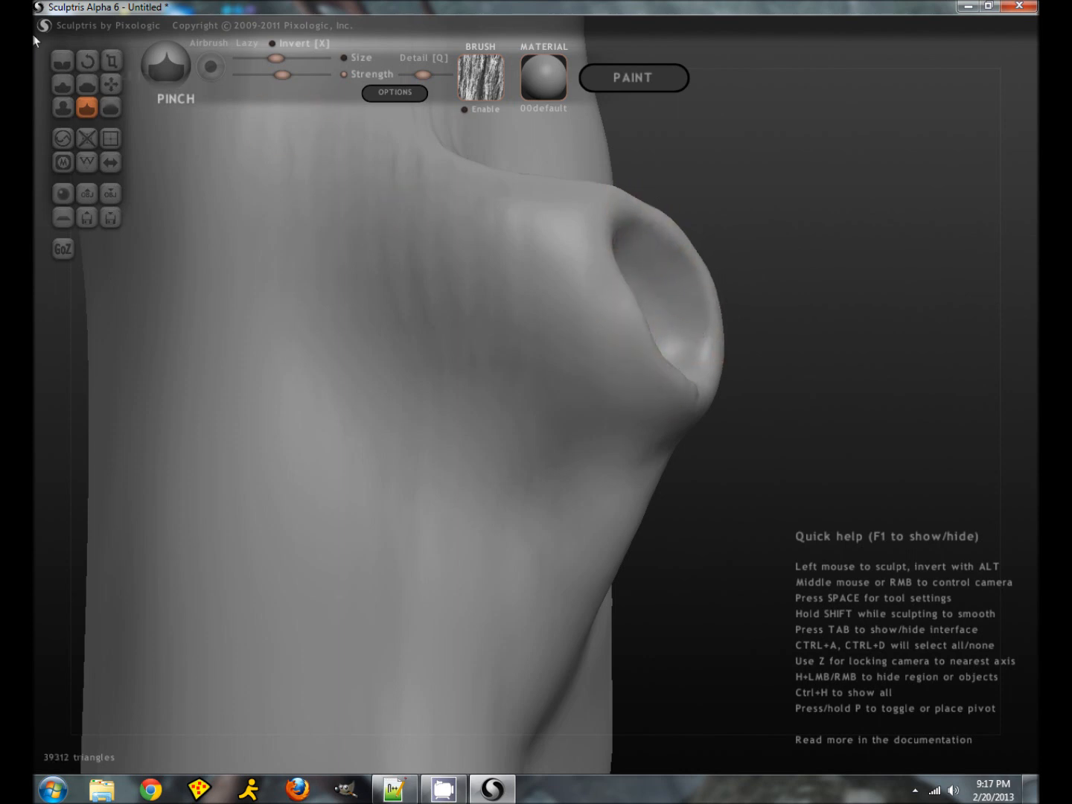
- Reshape the rim and tip of the hollow knot with the Grab brush, reworking it from a second angle
click(111, 83)
mouse_move(683, 234)
mouse_down()
mouse_move(708, 218)
mouse_move(723, 293)
mouse_move(715, 364)
mouse_move(692, 375)
mouse_up()
drag(778, 281, 599, 311)
middle_drag(600, 311, 450, 306)
scroll(450, 306, down, 5)
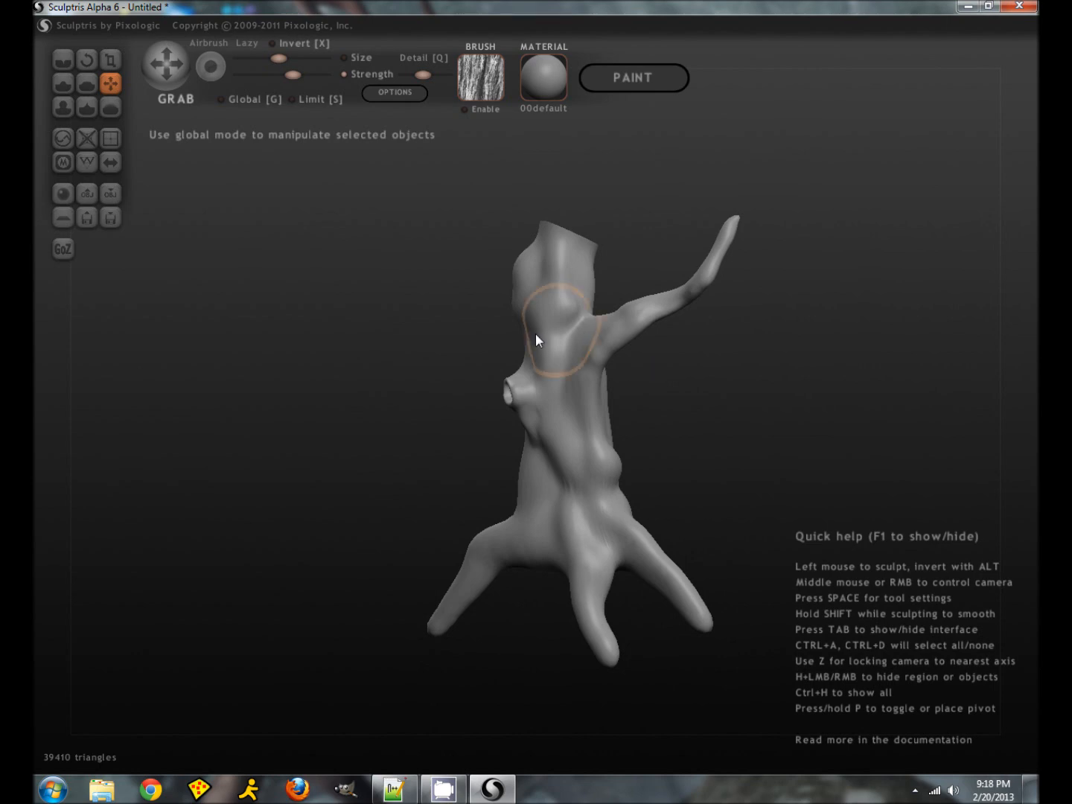
- Export the sculpted tree as the Wavefront OBJ file bettertree in the Tree folder and close the program
click(111, 195)
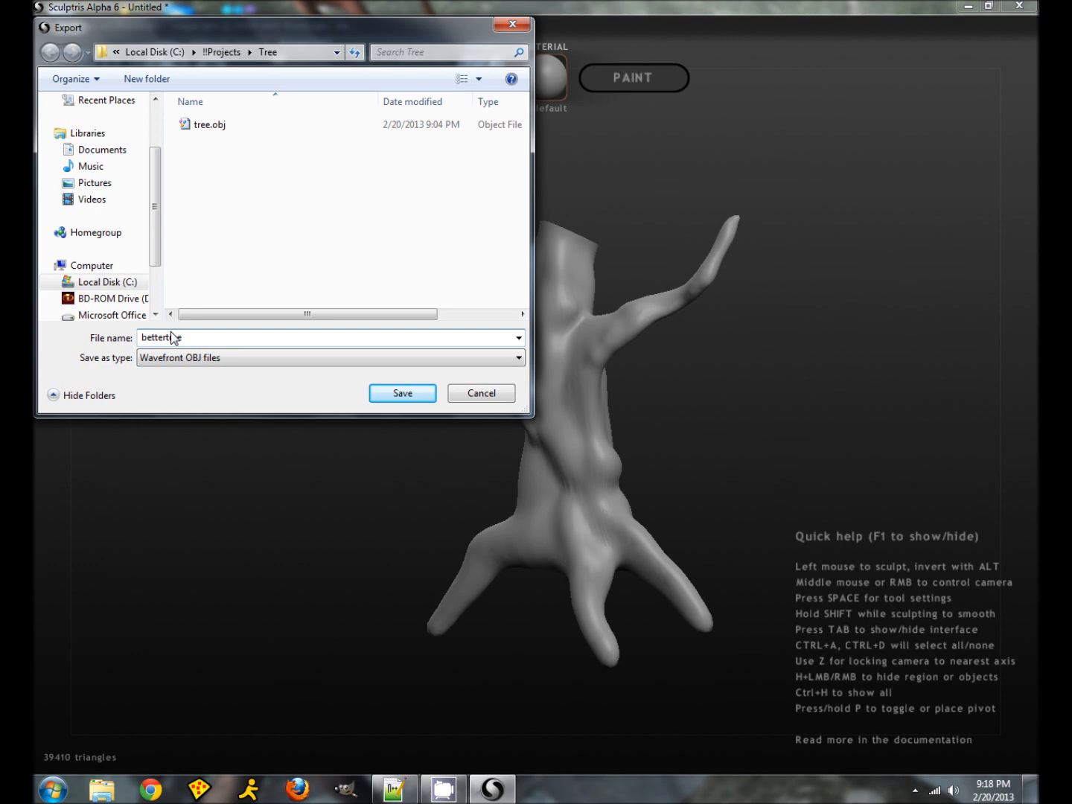
click(405, 399)
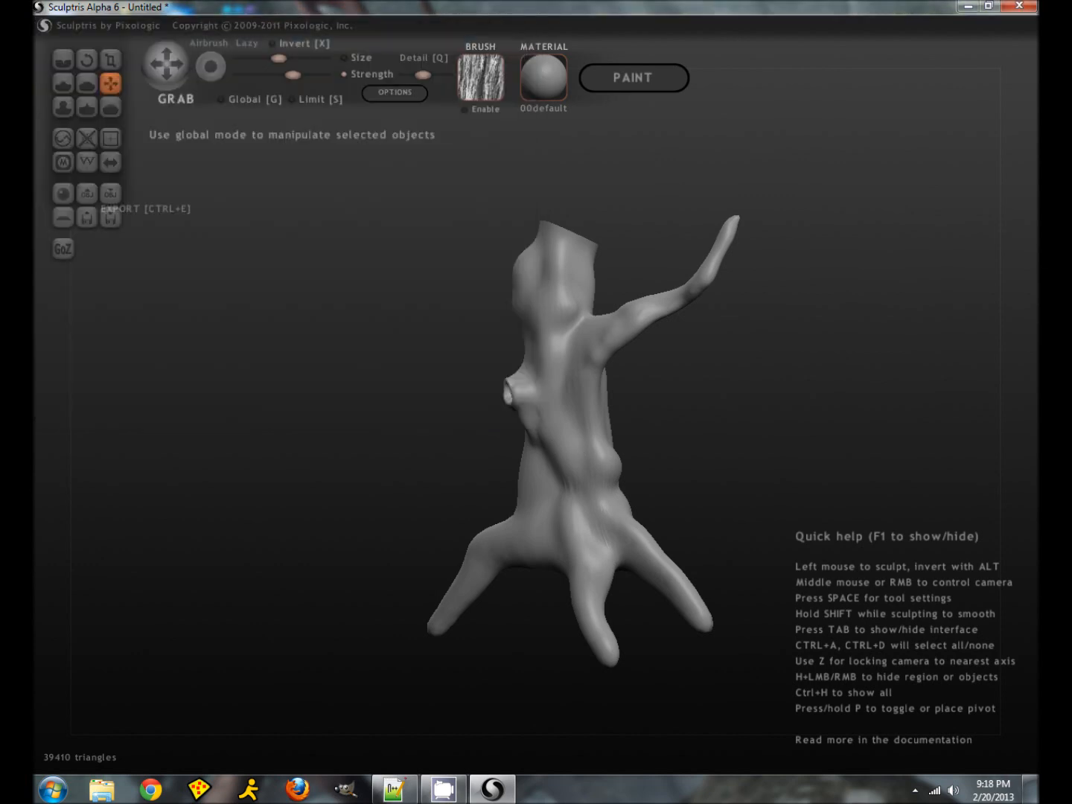
click(1032, 7)
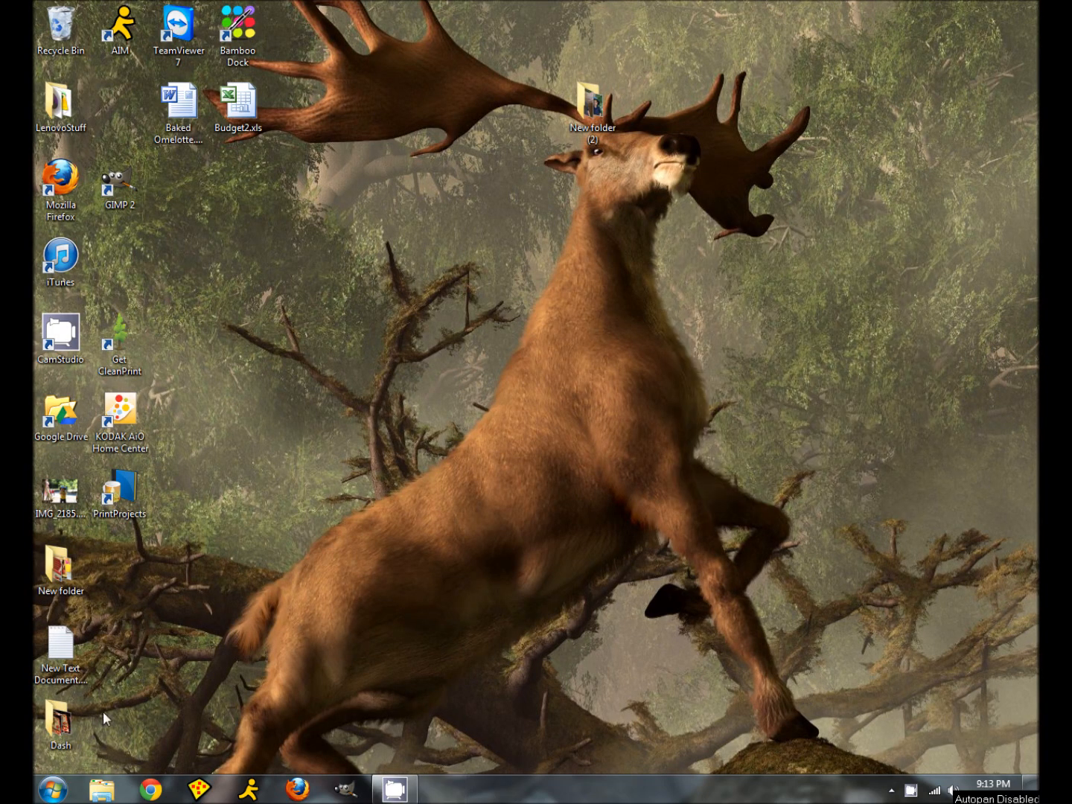
- Launch Vue 9.5 xStream and select the main camera to review its focal length
click(53, 790)
click(92, 125)
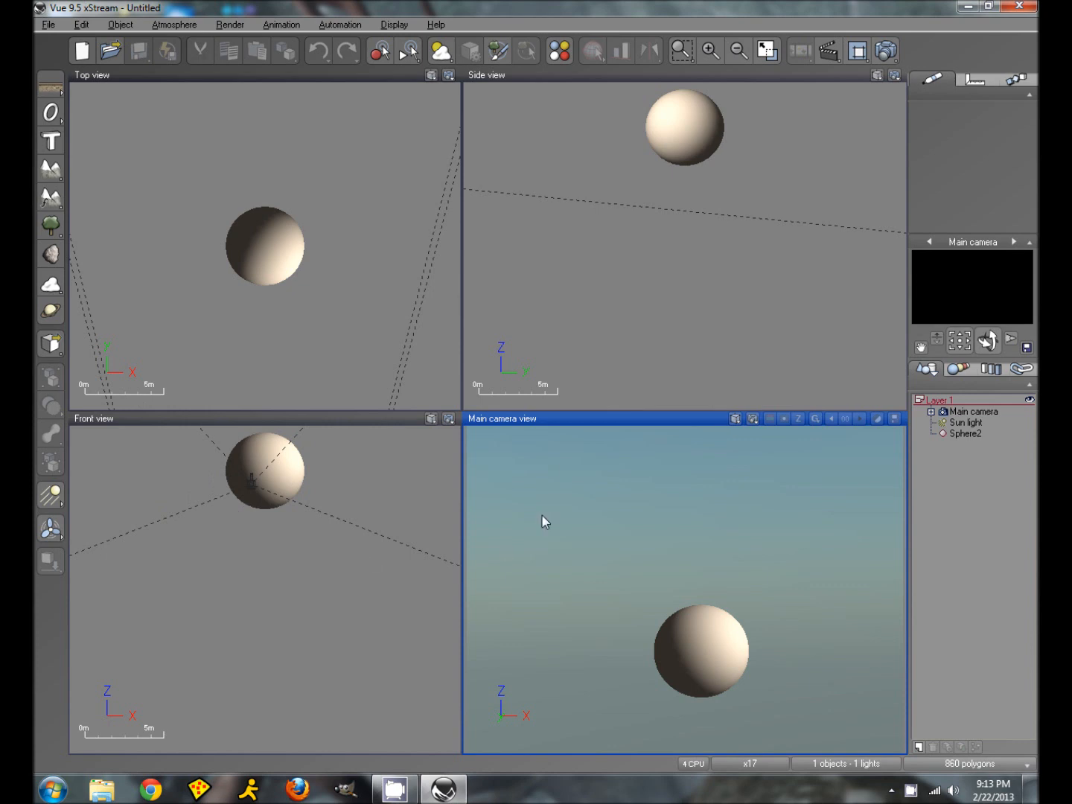
click(961, 413)
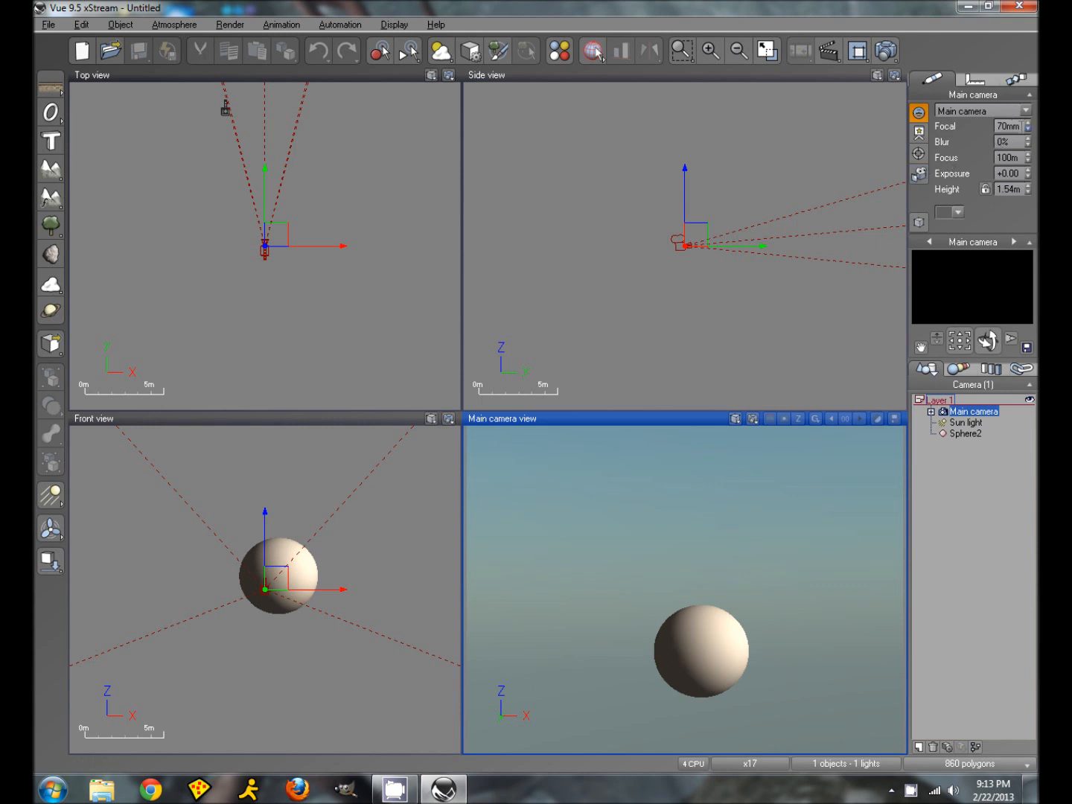
click(995, 126)
click(972, 134)
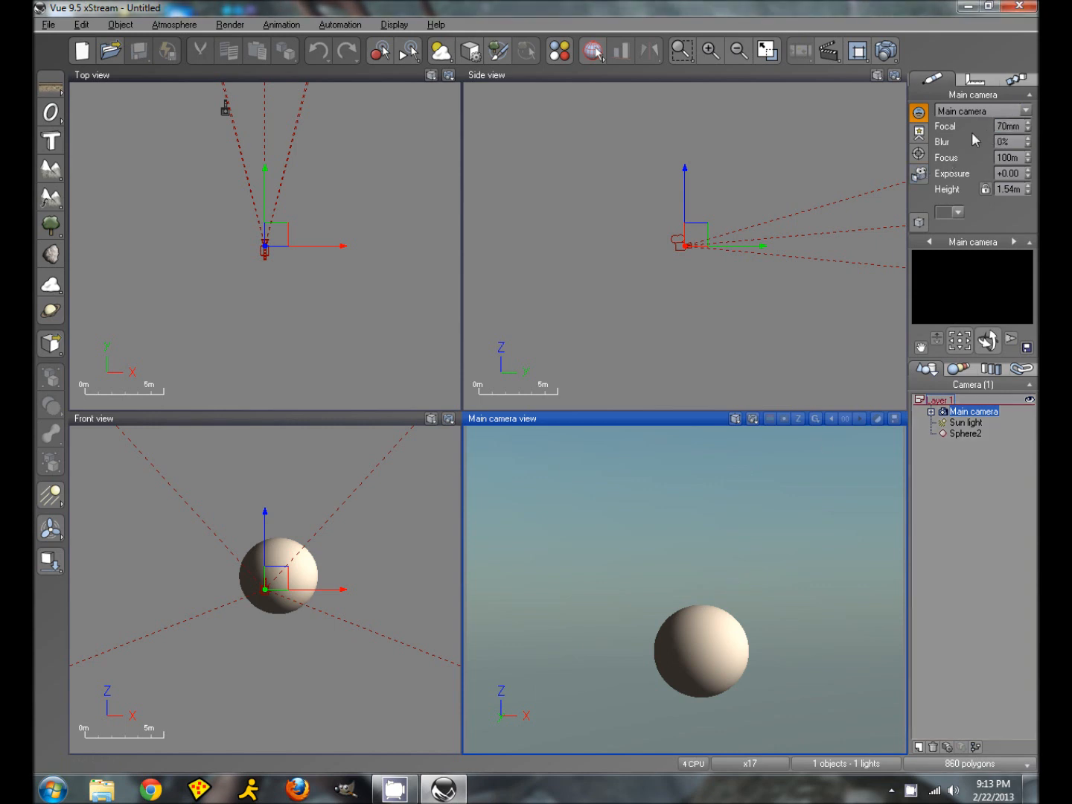
- Select the sun light and give it a very pale, warm peach color
click(965, 423)
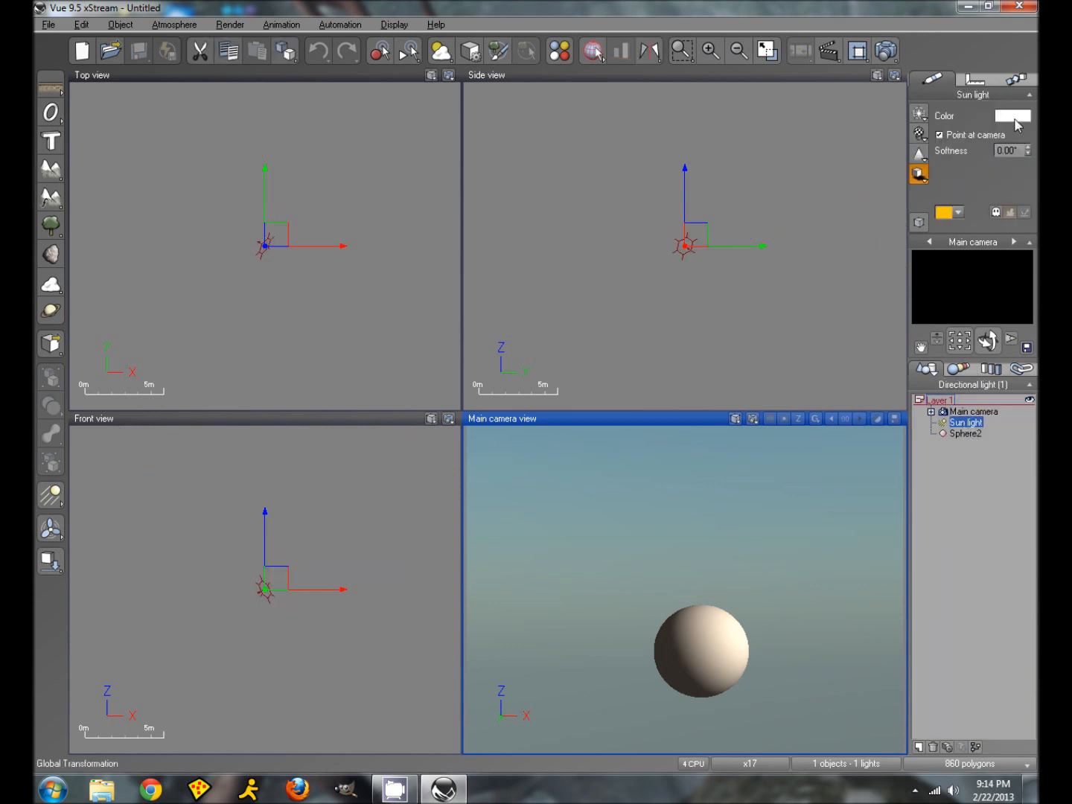
click(1015, 118)
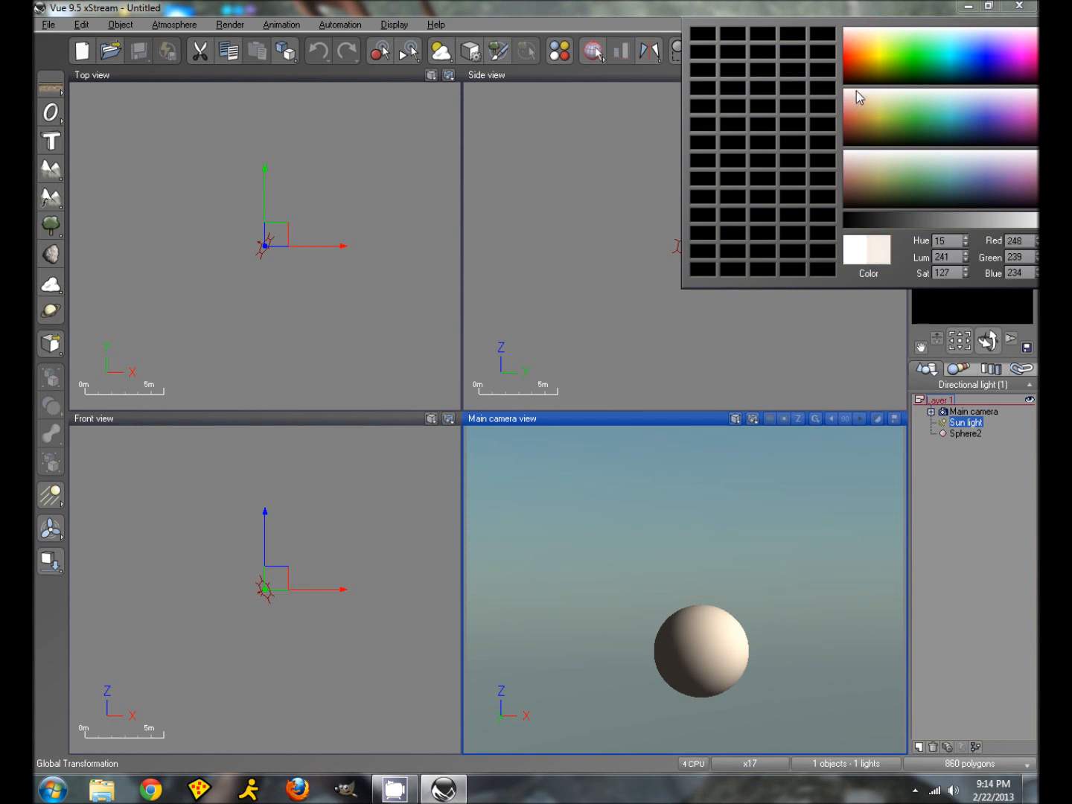
click(856, 30)
click(1014, 113)
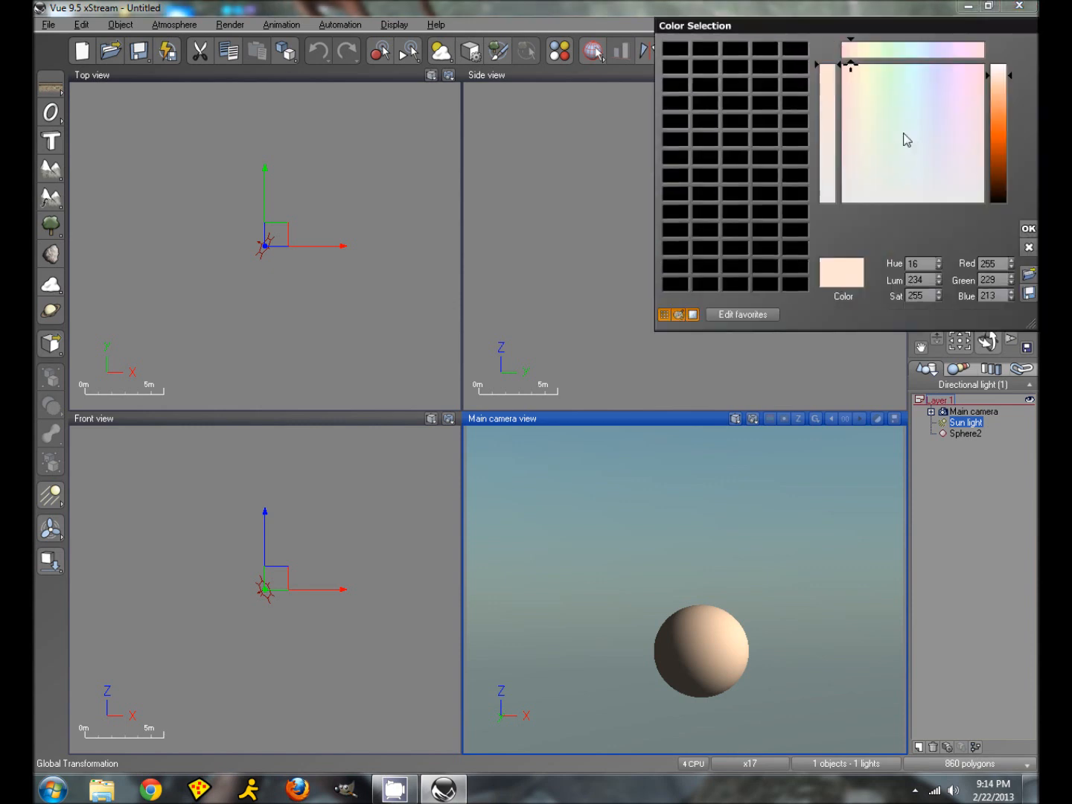
click(999, 71)
click(1029, 226)
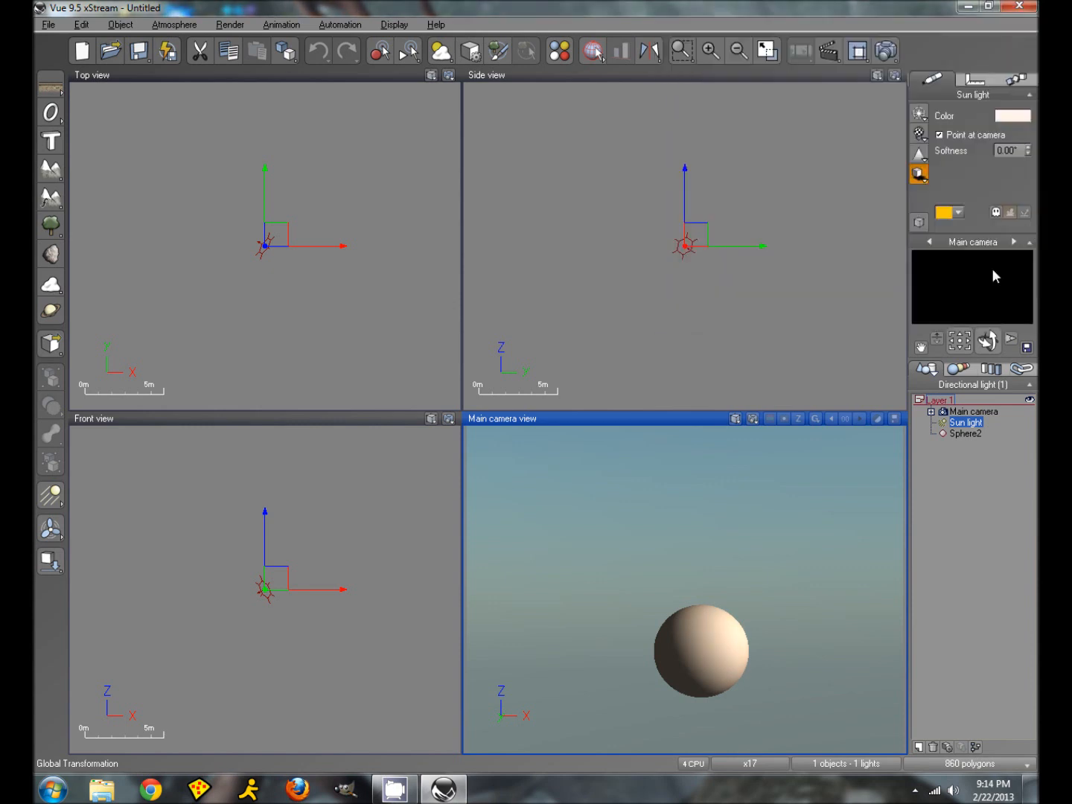
- Set the sun light's softness to 5° and slightly reduce its shadow density
click(1009, 150)
text(5)
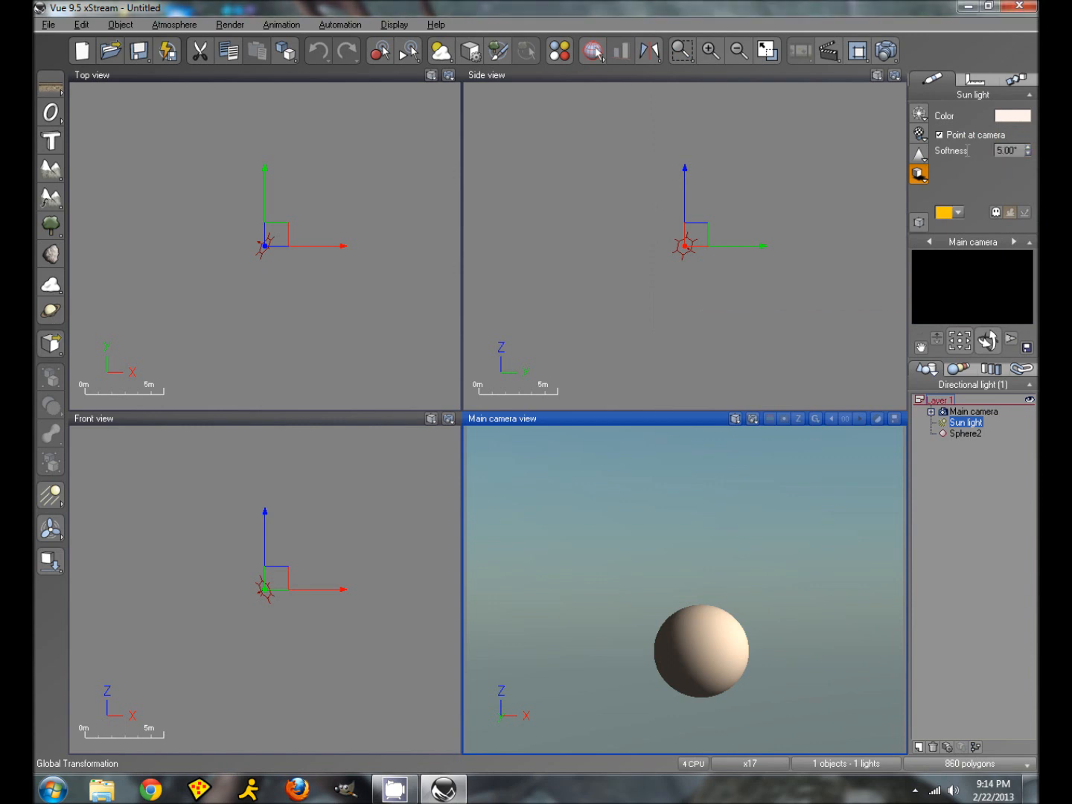
double_click(967, 422)
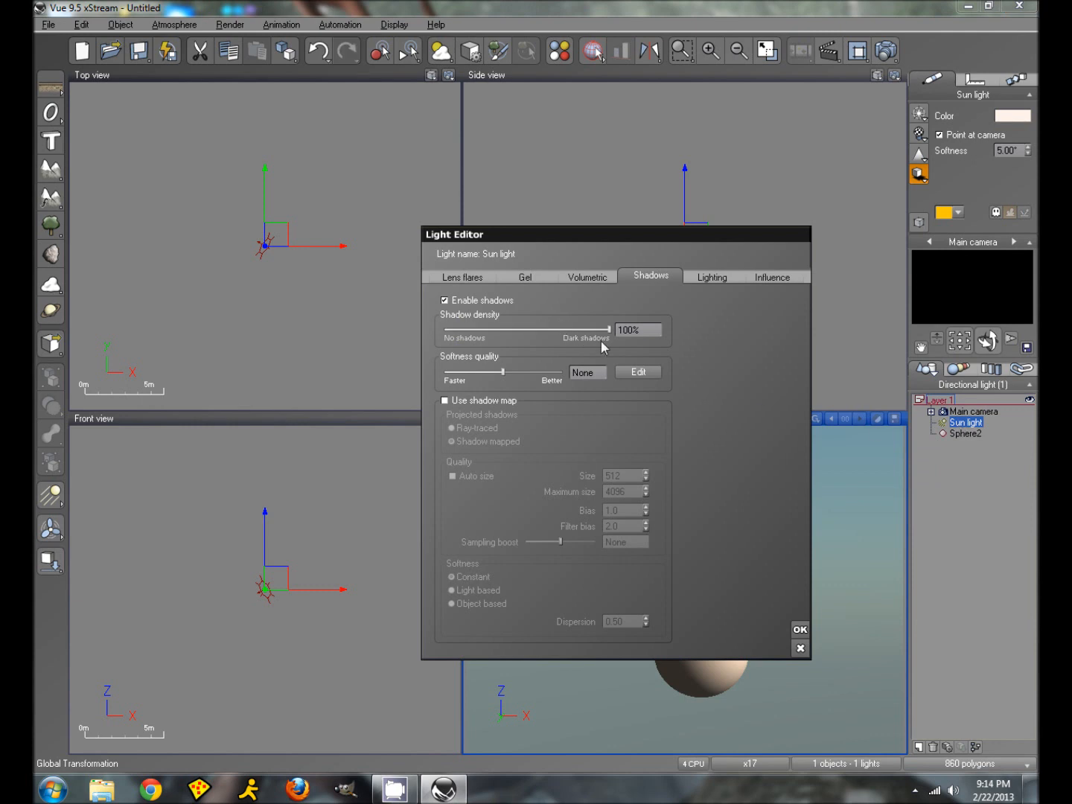
drag(609, 329, 587, 335)
click(800, 629)
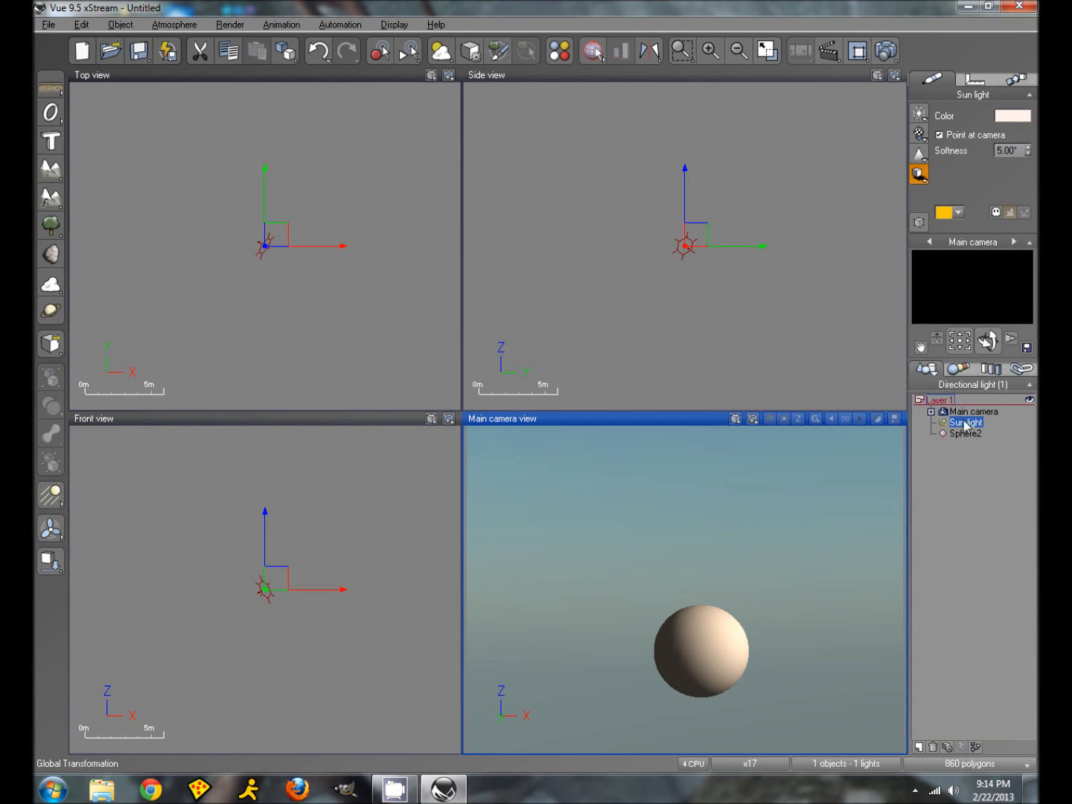
- Set the atmosphere's lighting model to Global radiosity, lower its quality boost slightly and shift the light balance toward sunlight
click(444, 52)
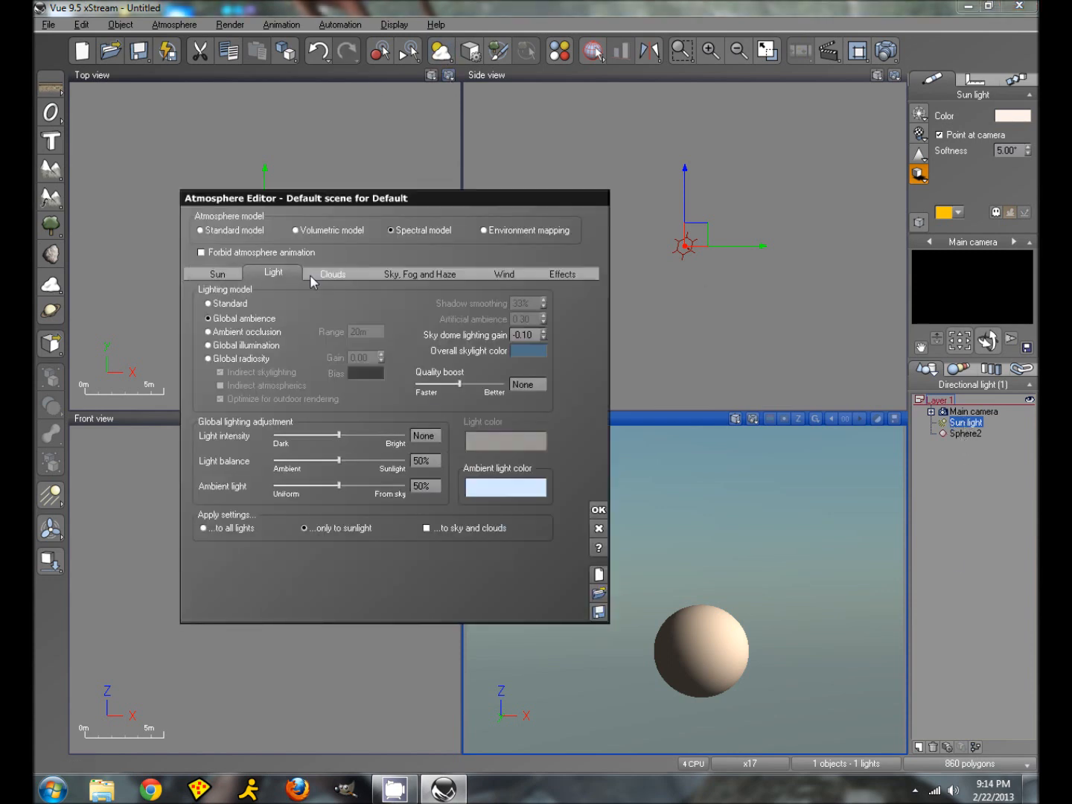
click(207, 359)
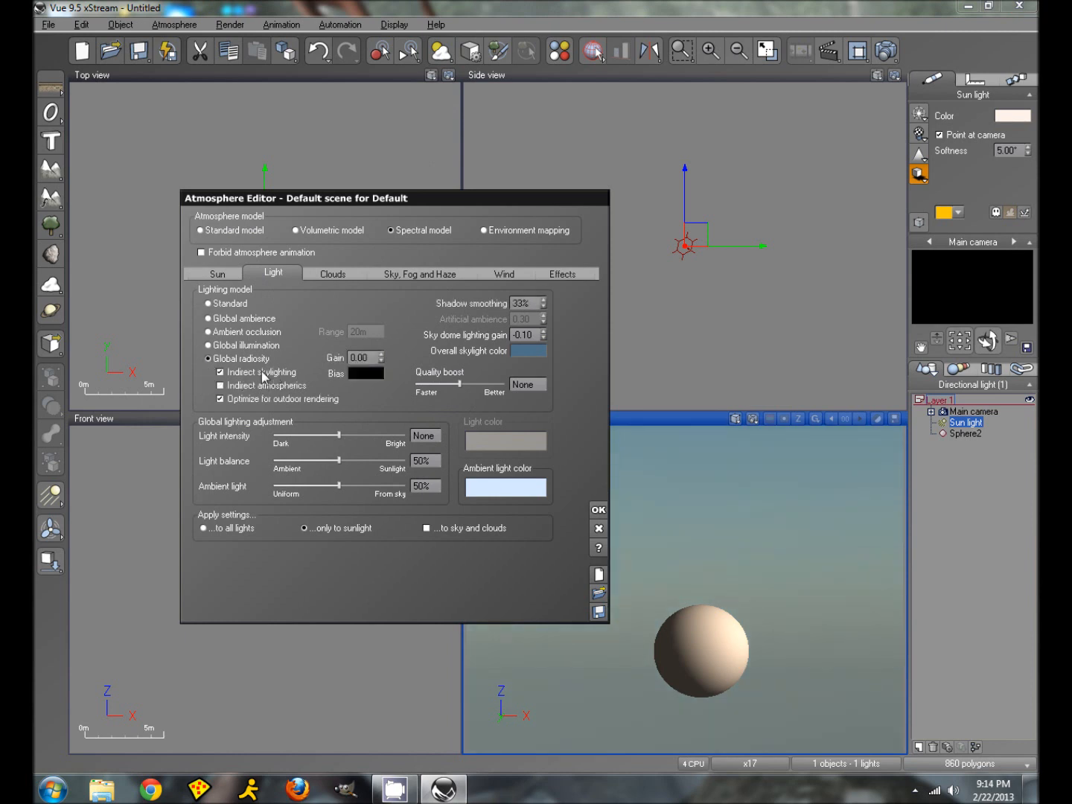
drag(459, 384, 450, 388)
drag(338, 460, 365, 467)
- Set the atmosphere's aerial perspective to 20 and change the sky color to a more muted blue, accepting the atmosphere changes
click(405, 280)
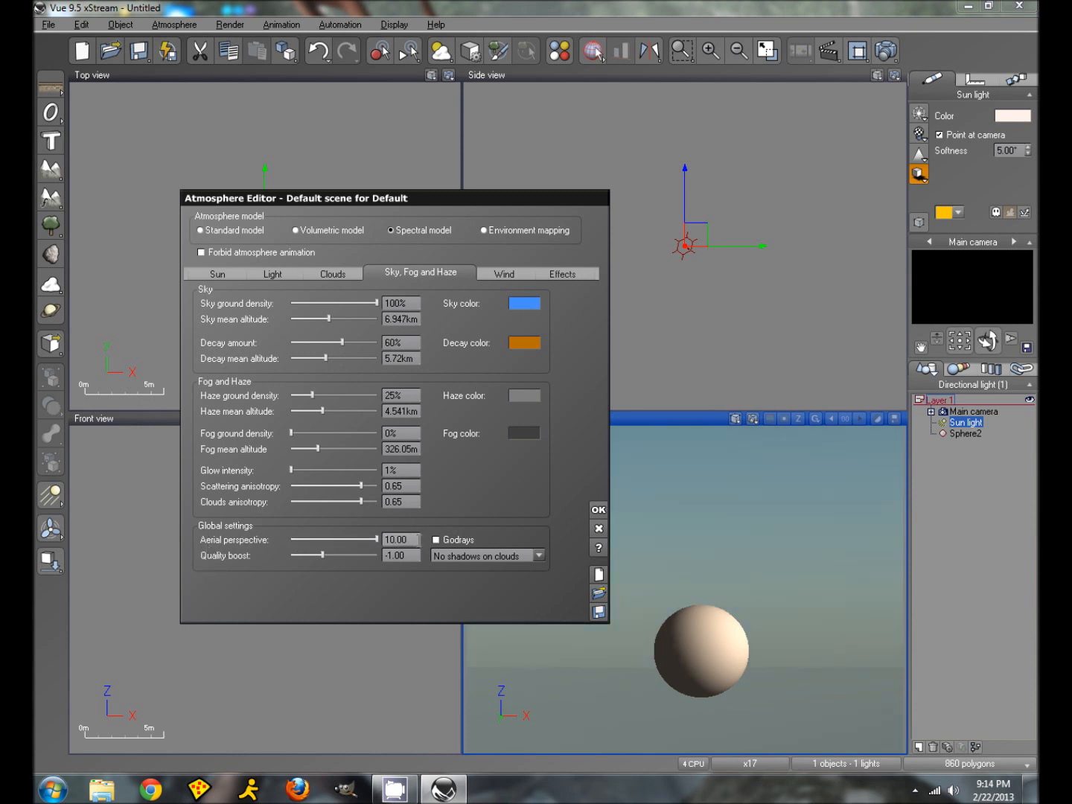
drag(410, 539, 301, 543)
text(20)
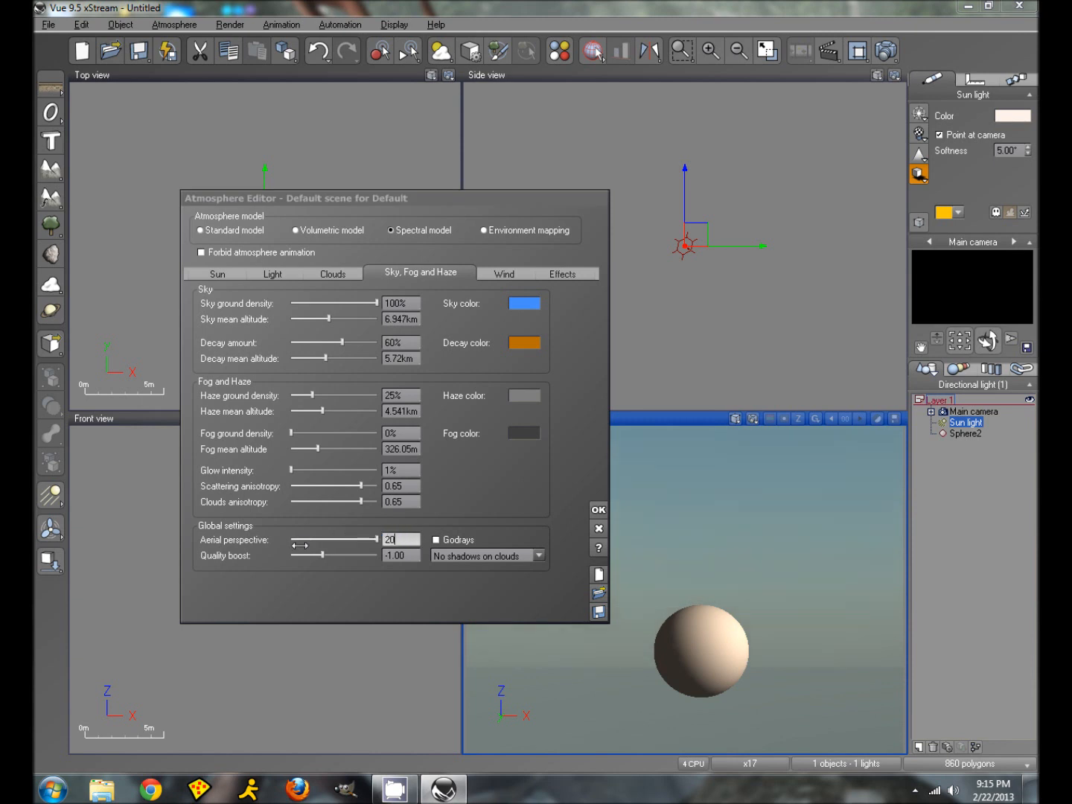
key(Return)
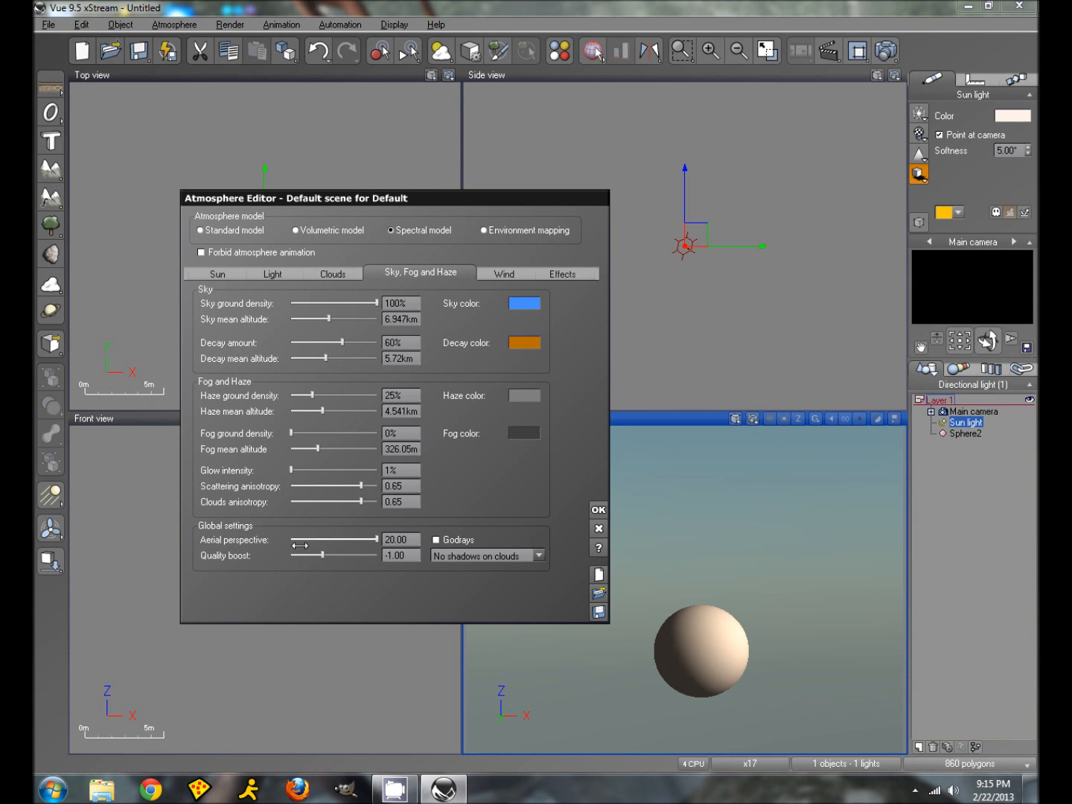
click(522, 303)
drag(455, 250, 455, 261)
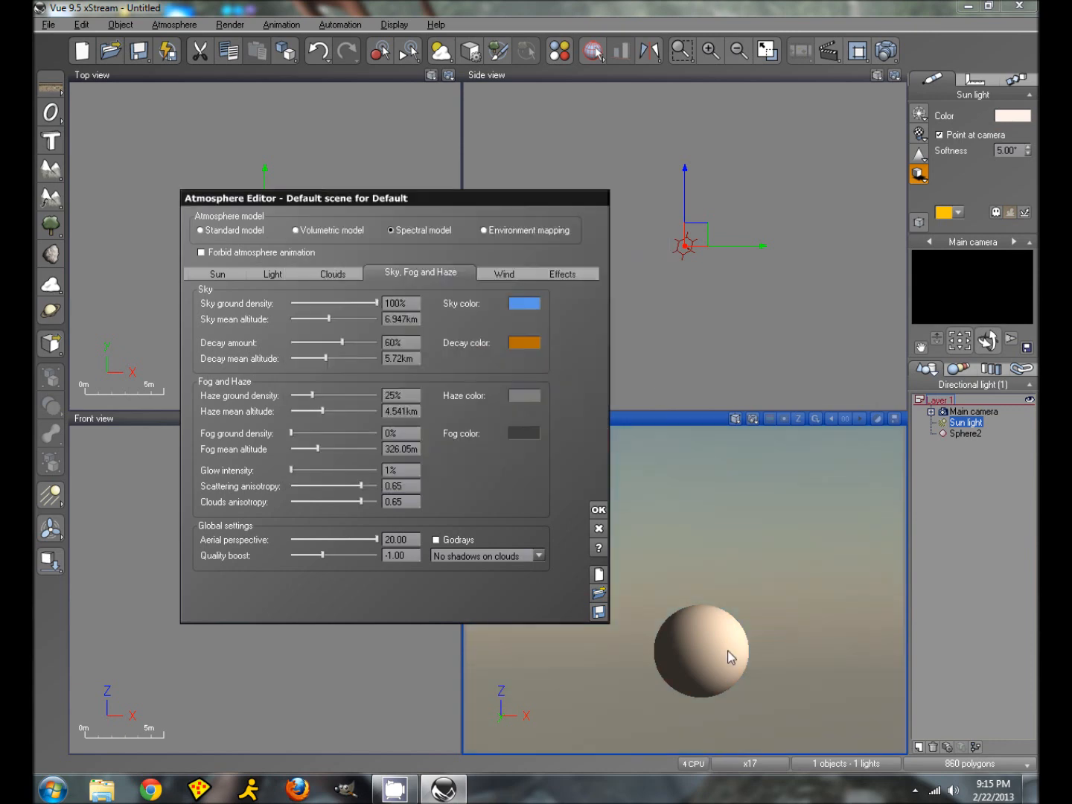
click(598, 511)
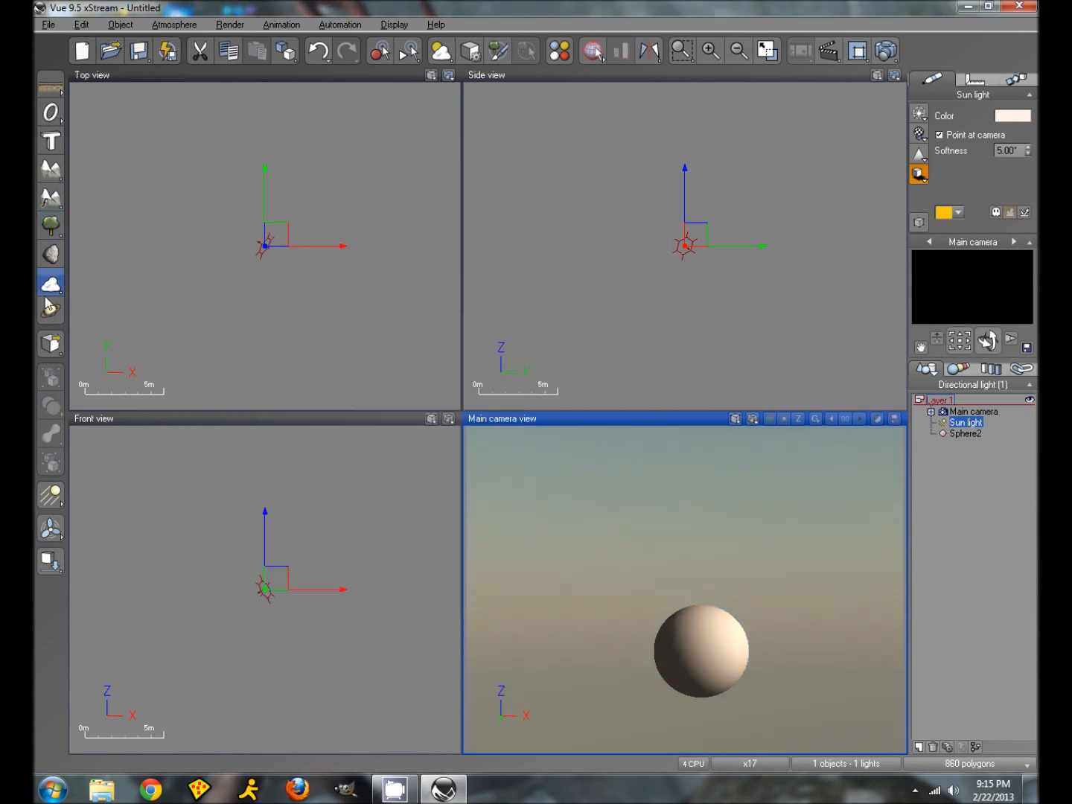
- Import the object file bettertree.obj with the default import options
click(54, 347)
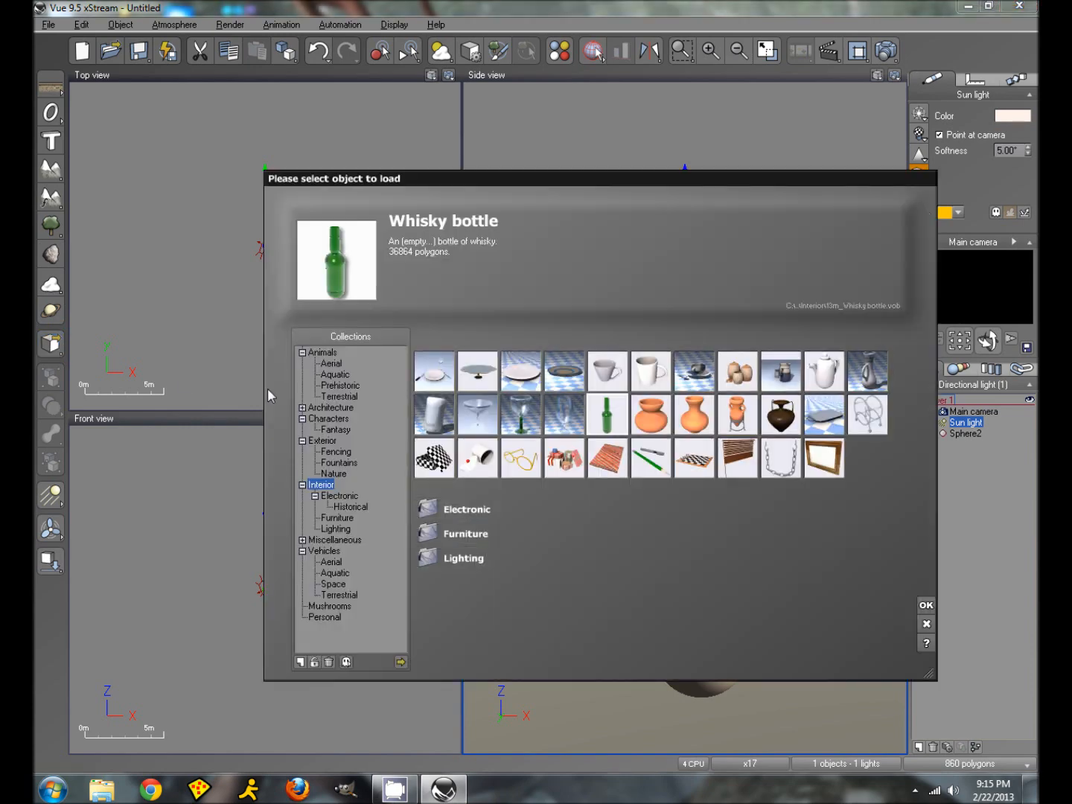
click(402, 663)
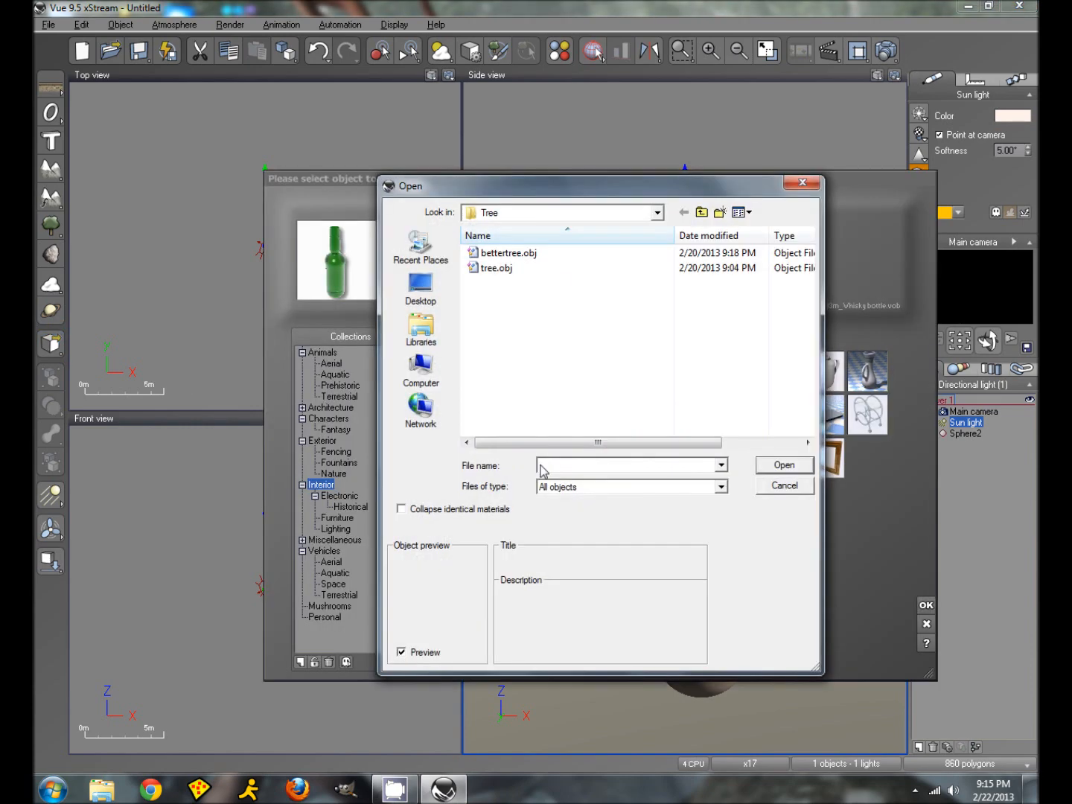
double_click(488, 251)
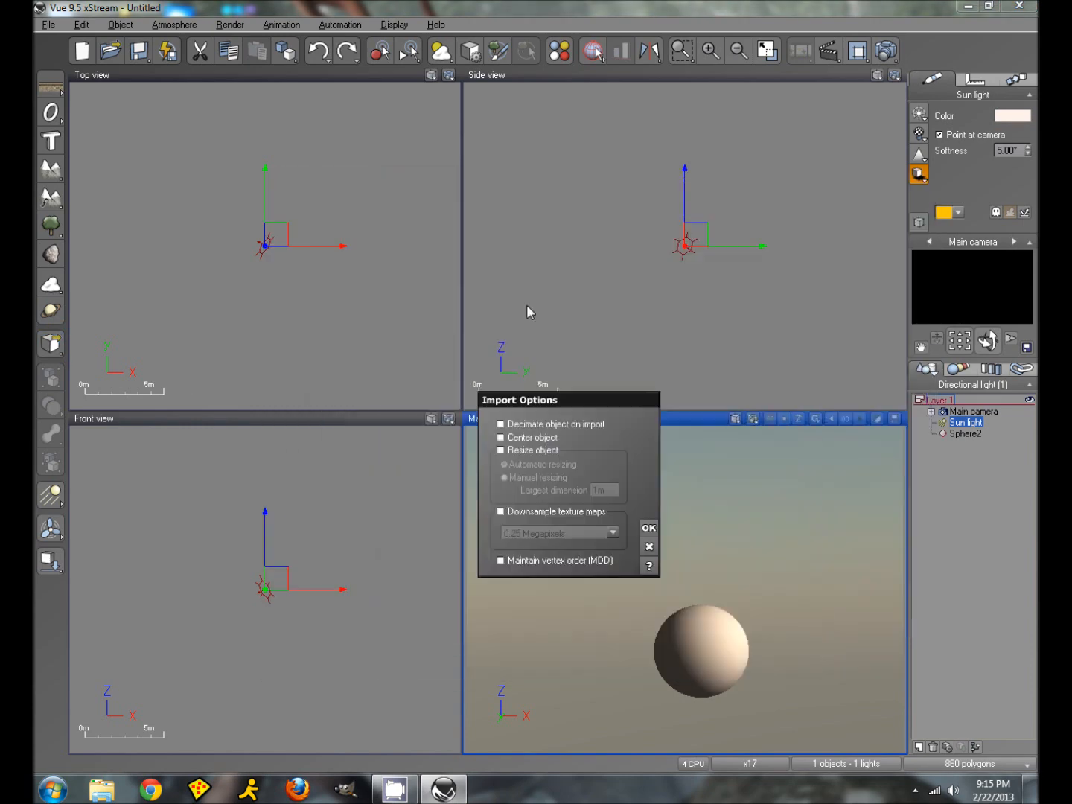
click(647, 528)
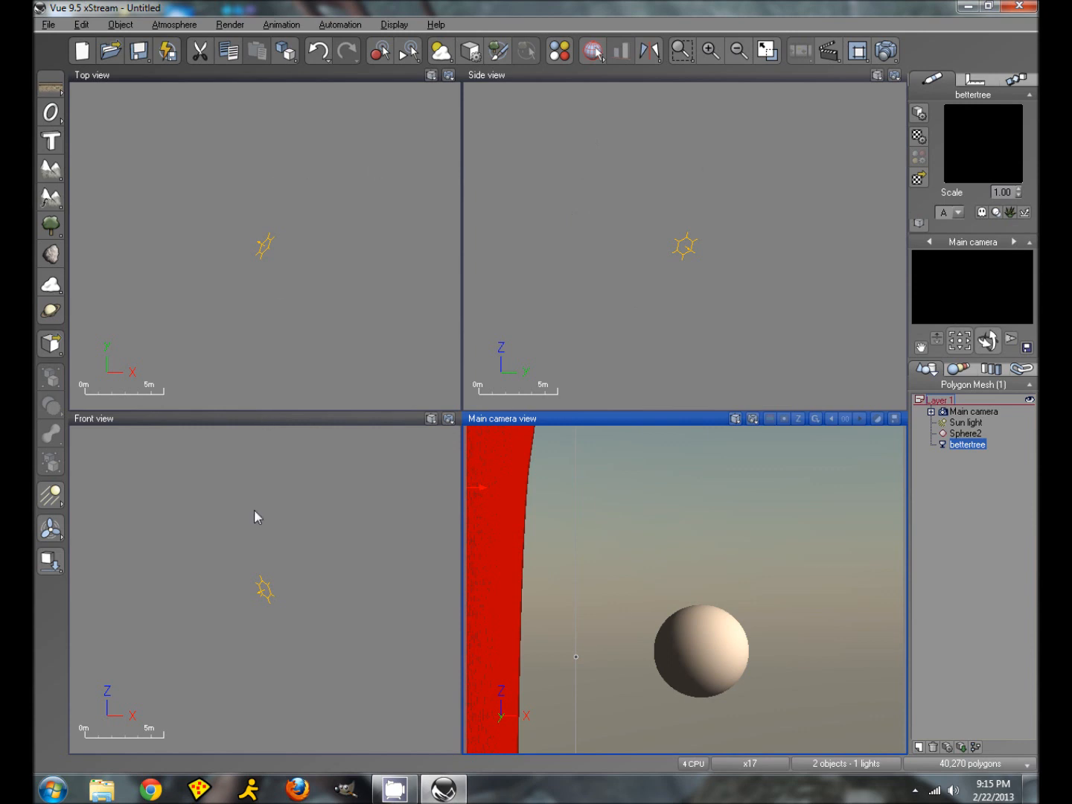
- Scale the imported tree down to about two-thirds of its size and rotate it about 90° counterclockwise as seen from above
click(681, 50)
click(567, 283)
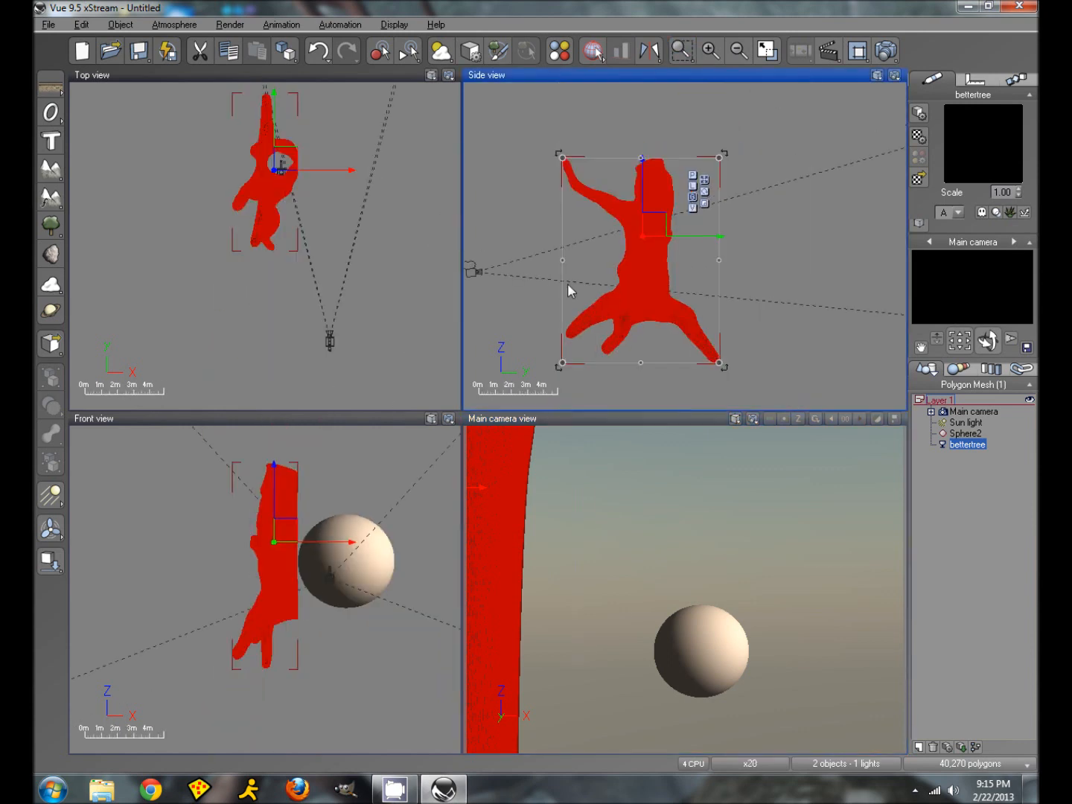
drag(663, 332, 633, 292)
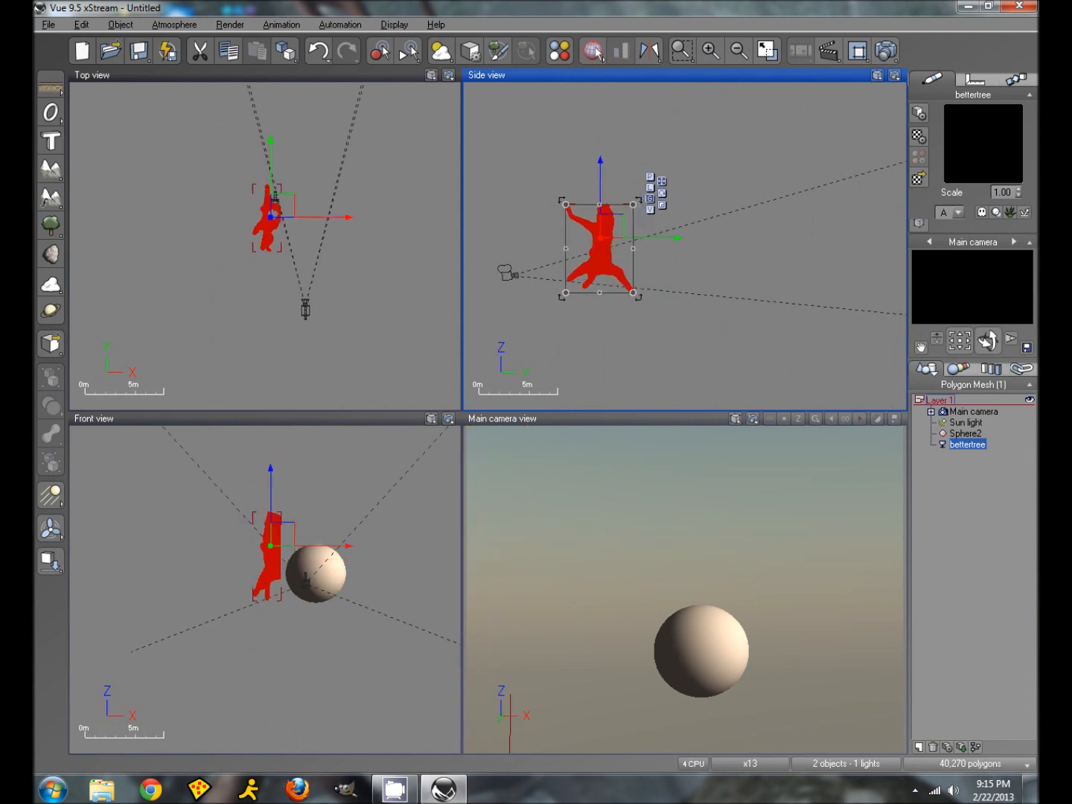
click(282, 206)
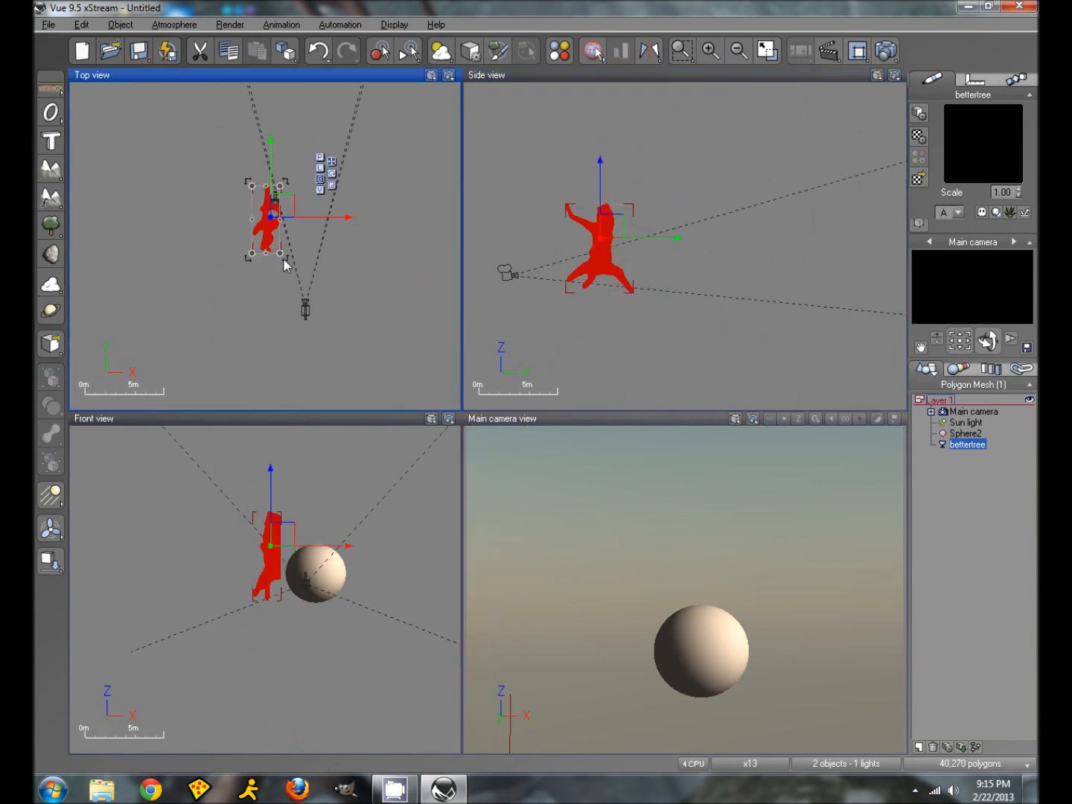
drag(284, 266, 357, 212)
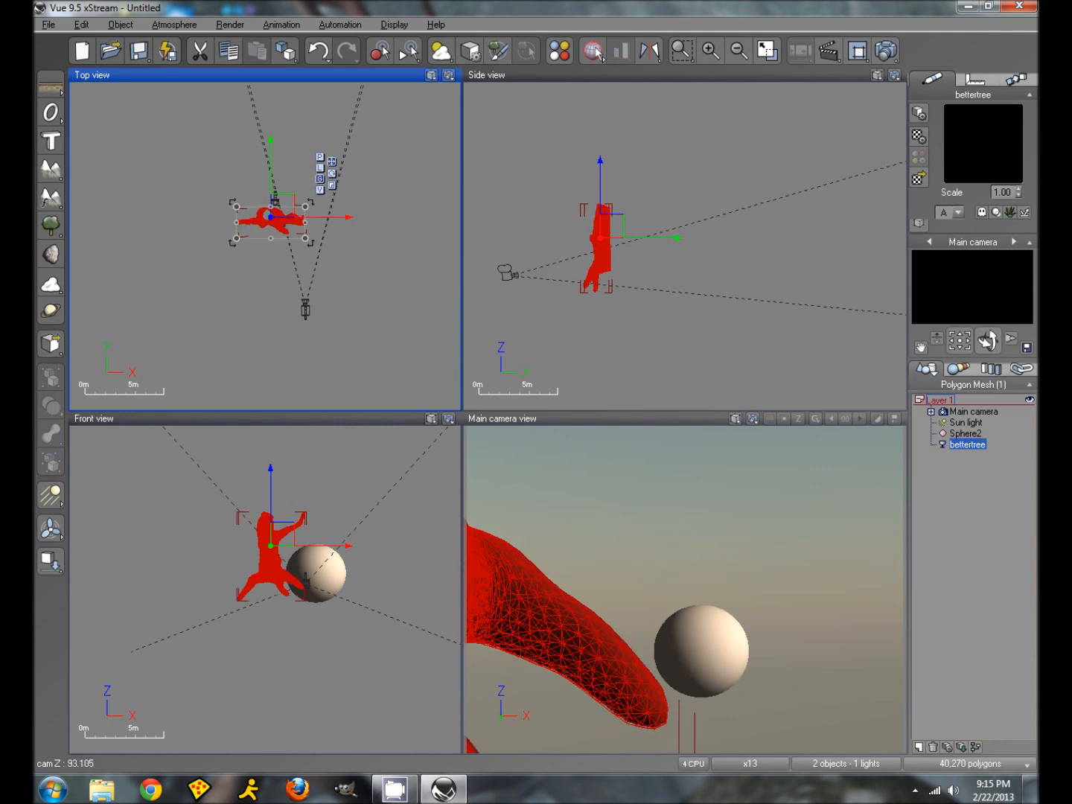
- Move the tree farther from the camera and toward the right half of the camera's frame
drag(638, 221, 823, 224)
click(320, 545)
drag(320, 545, 384, 547)
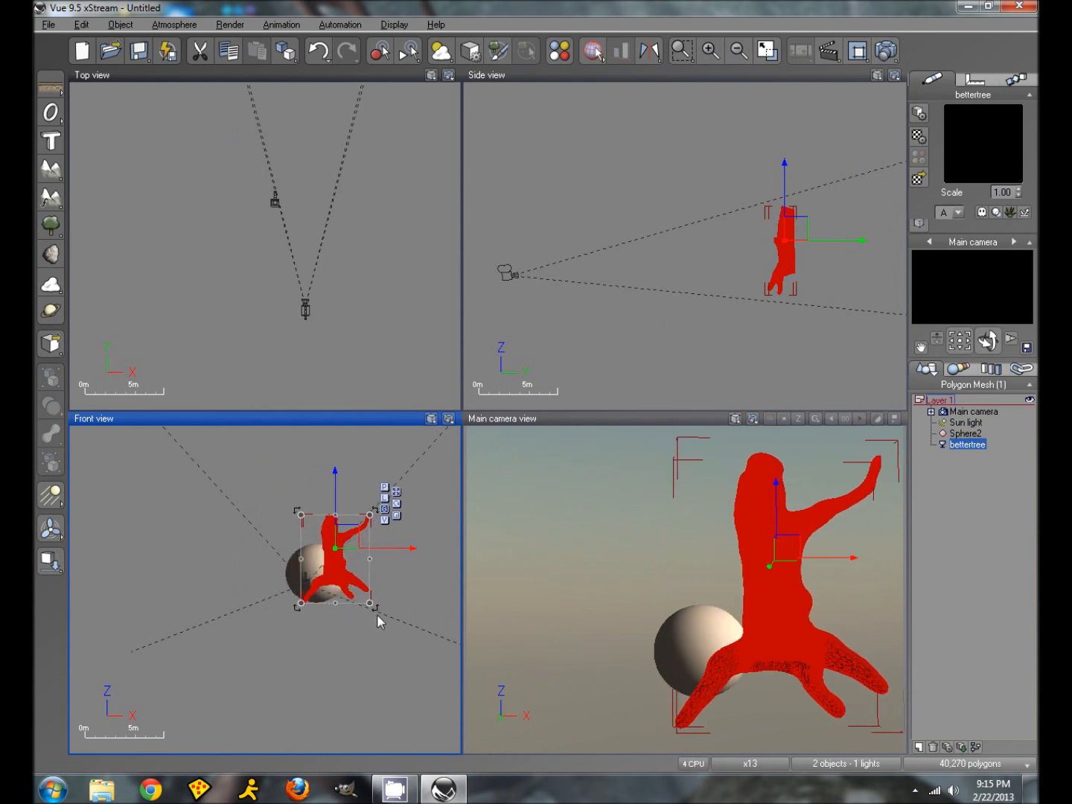
- Tilt the tree slightly in the front view and turn it slightly clockwise in the top view
drag(376, 615, 367, 620)
right_drag(323, 268, 301, 456)
drag(359, 252, 345, 272)
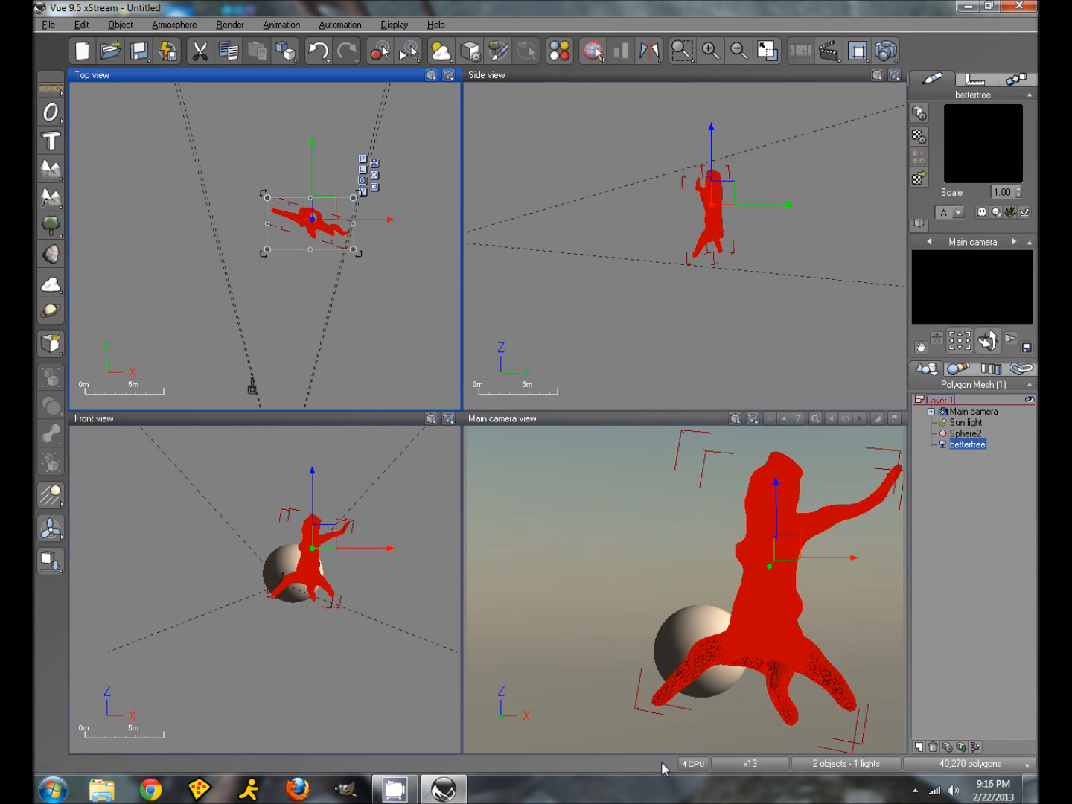
- Delete the sphere and move the tree closer to the camera, lowering it slightly in the frame
click(965, 432)
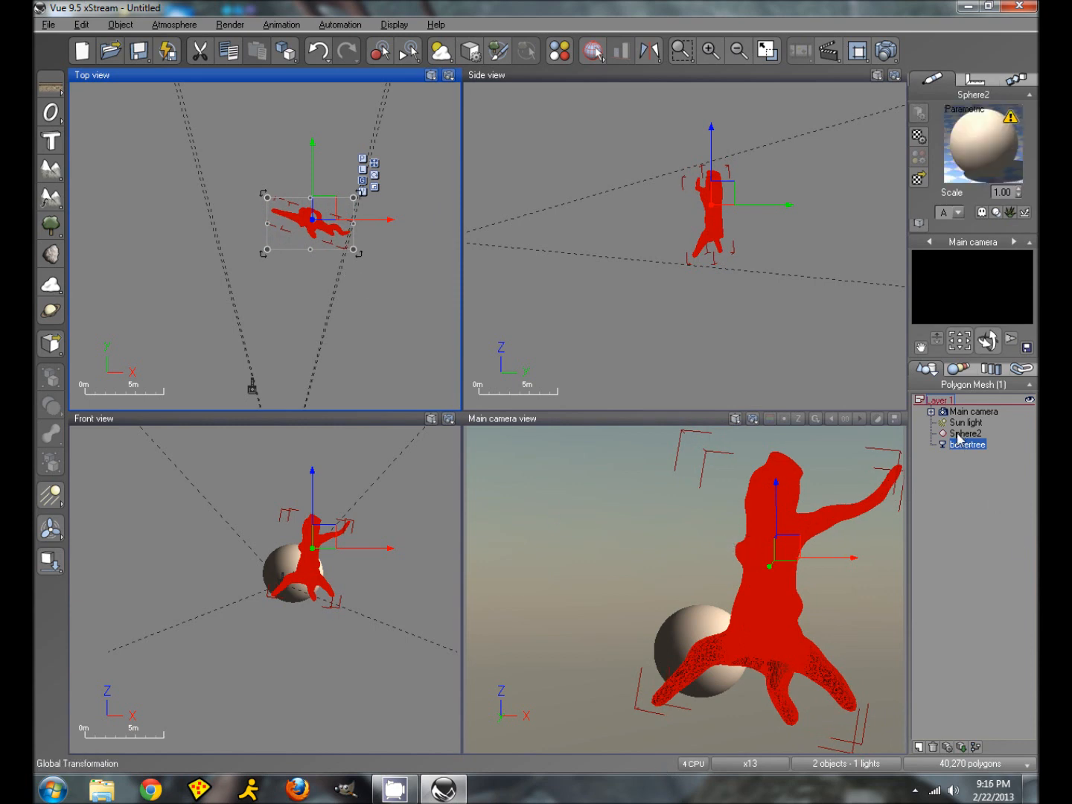
click(929, 745)
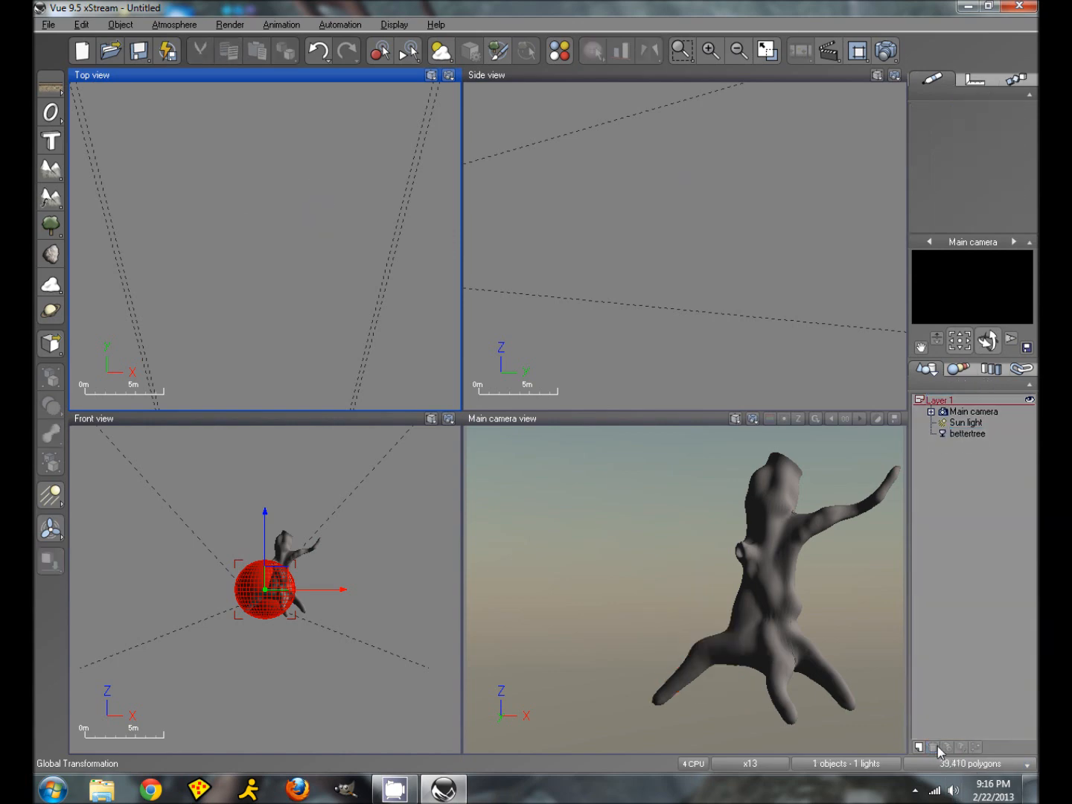
click(967, 433)
drag(726, 252, 650, 251)
drag(820, 508, 810, 515)
- Tilt the main camera slightly upward and move it a little closer to the tree in the side view
click(974, 413)
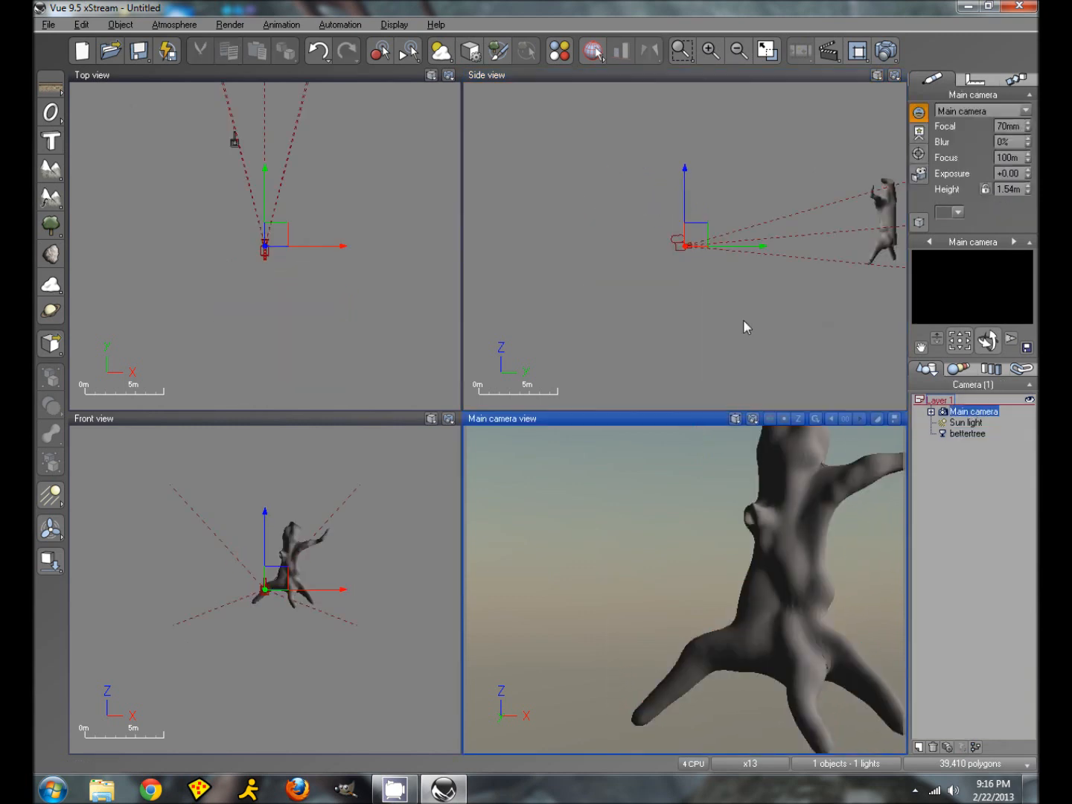
click(696, 246)
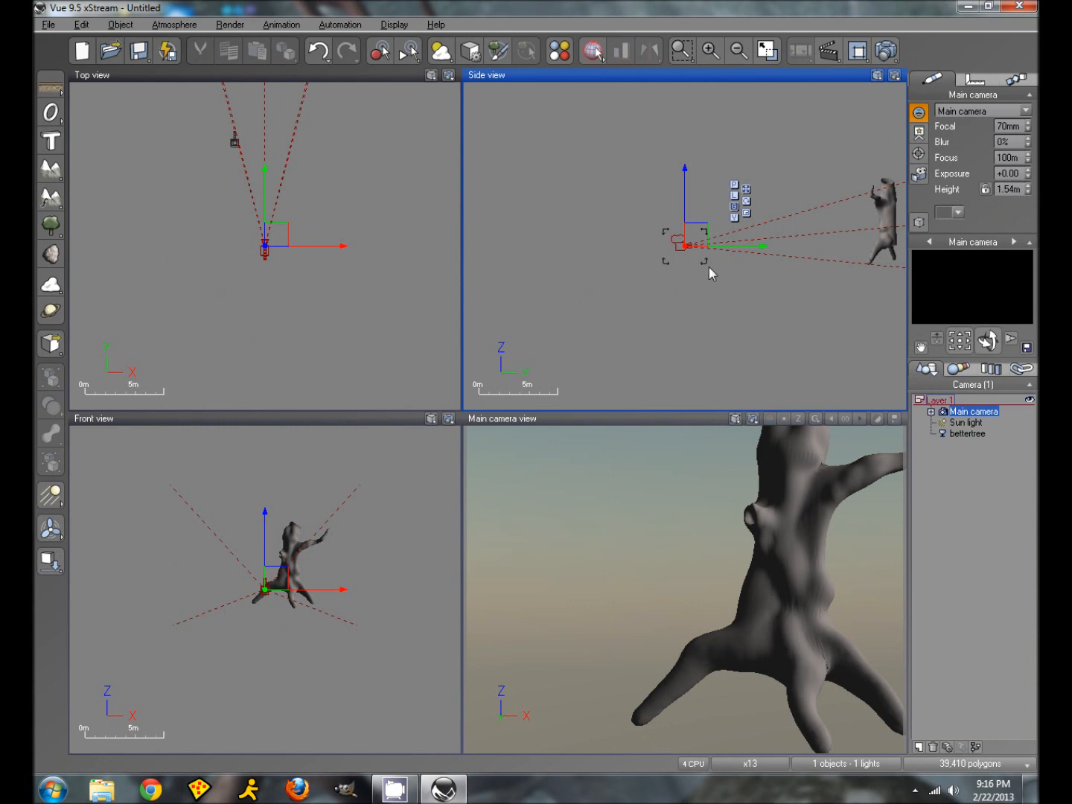
drag(708, 266, 707, 265)
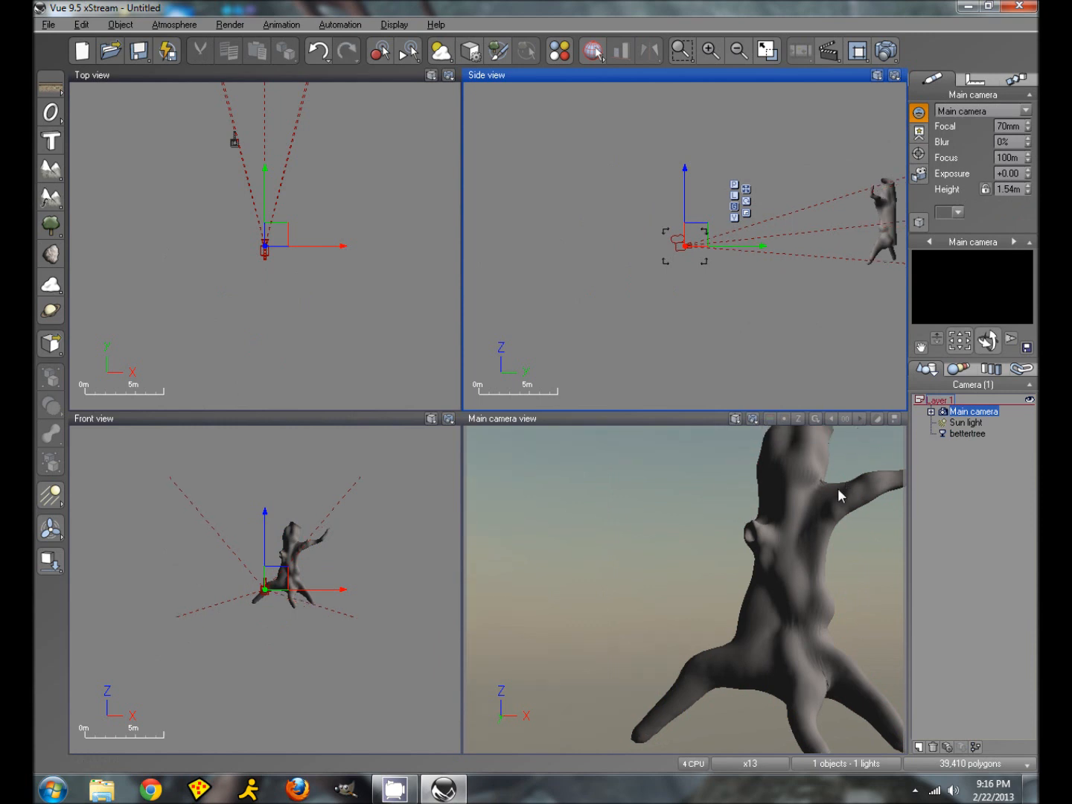
drag(684, 248, 700, 243)
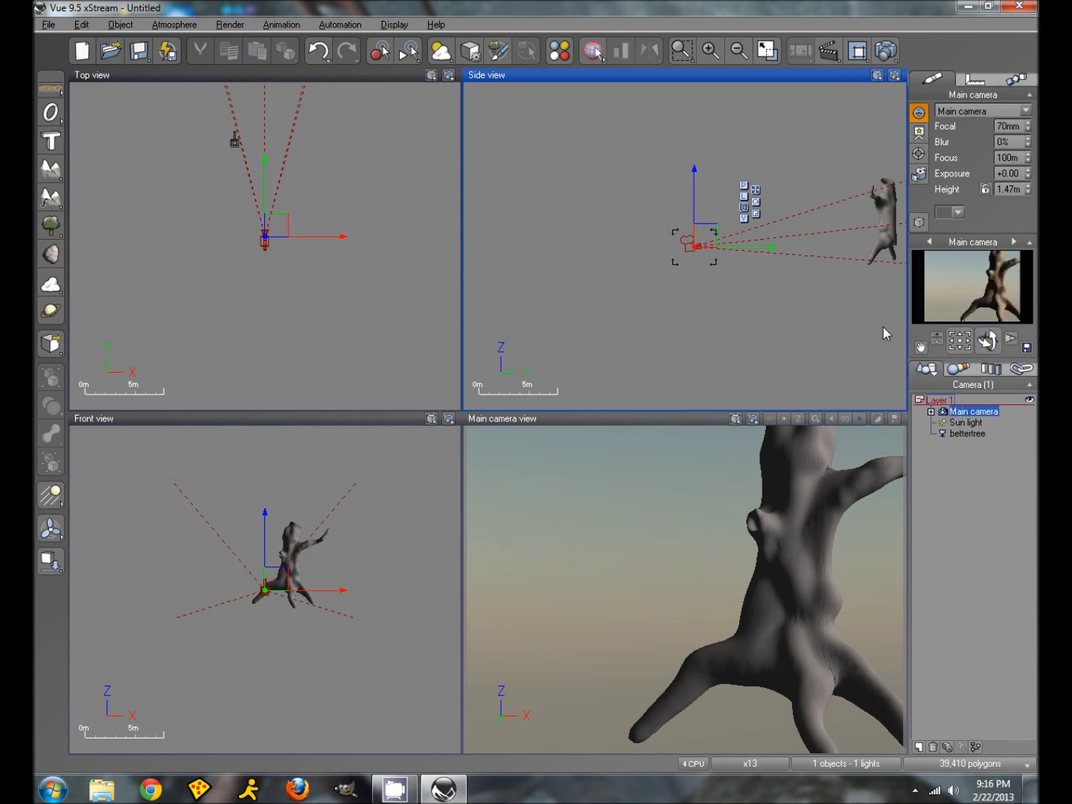
- Move the sun light across the top view so it lies behind the camera on its left side
click(966, 422)
click(266, 305)
scroll(266, 306, down, 8)
right_drag(148, 304, 340, 244)
scroll(304, 258, down, 2)
scroll(306, 257, down, 2)
drag(393, 212, 119, 210)
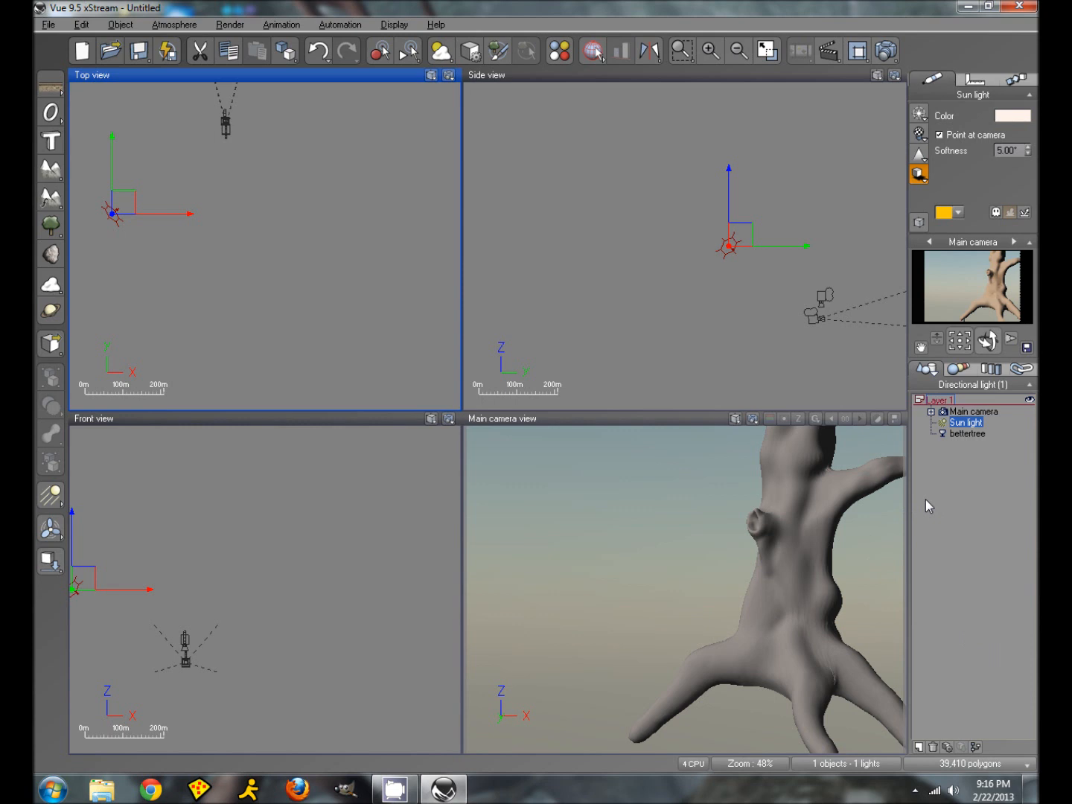
- Open the tree's material for editing and color it with a mapped picture, using the Bois-03ag bitmap
click(967, 435)
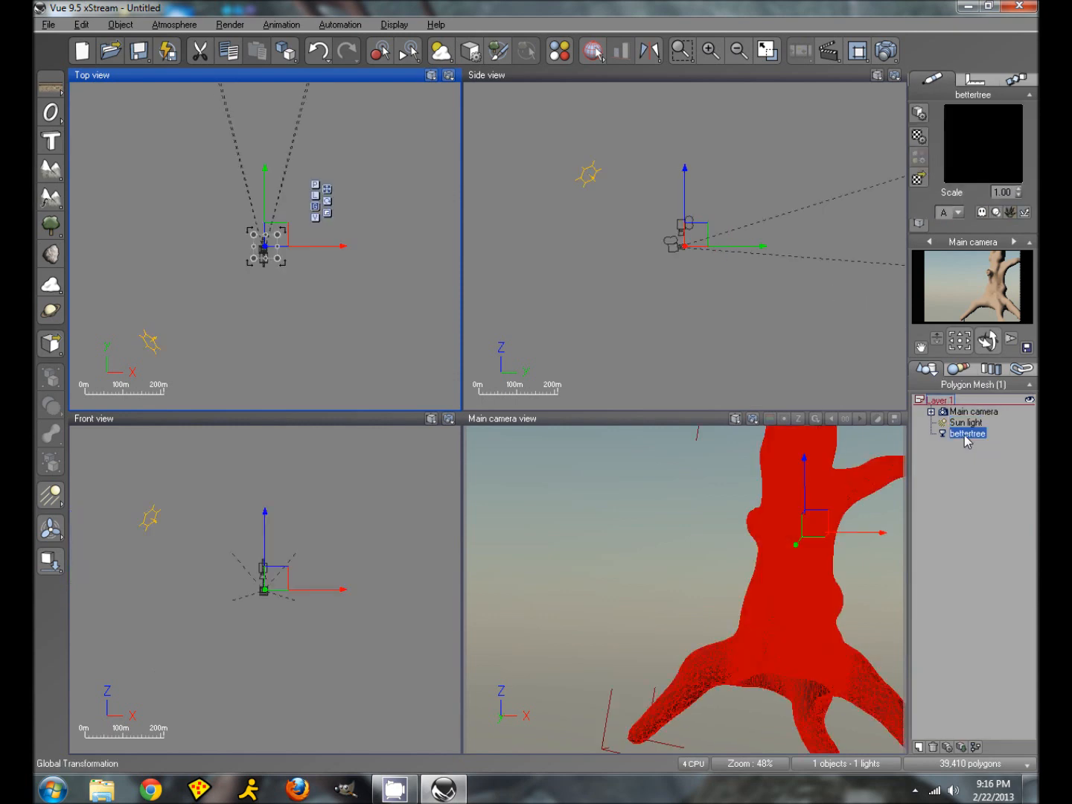
double_click(985, 135)
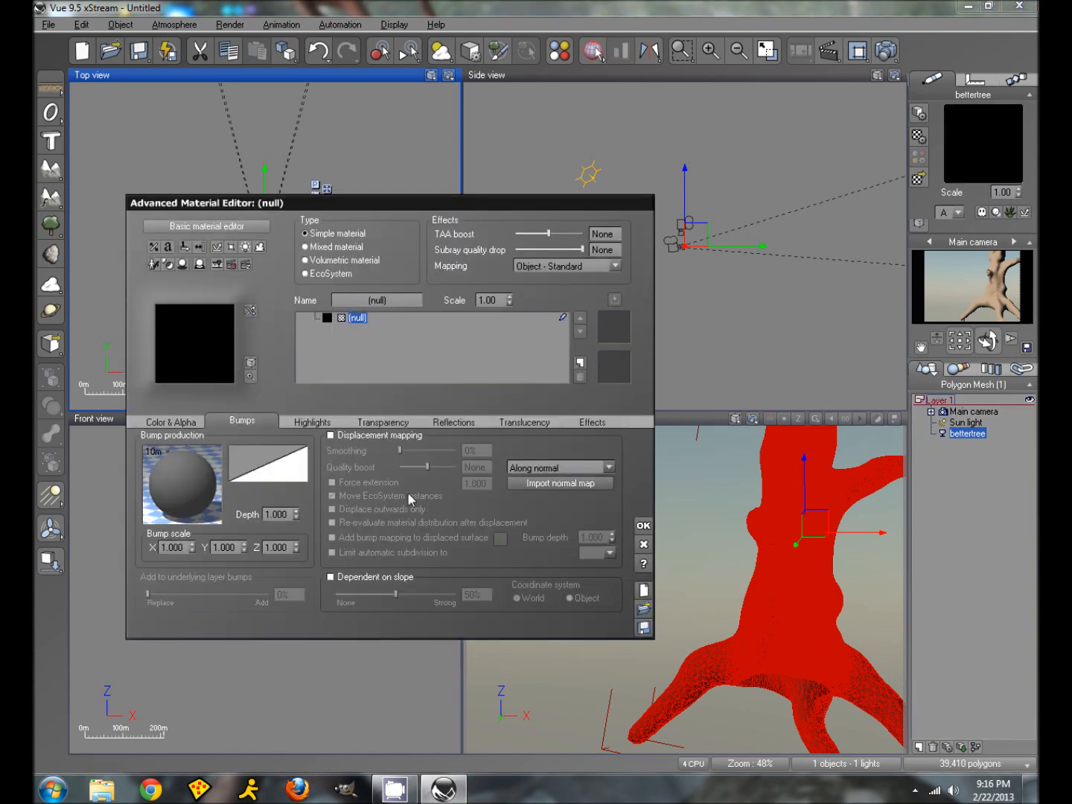
click(150, 425)
click(189, 451)
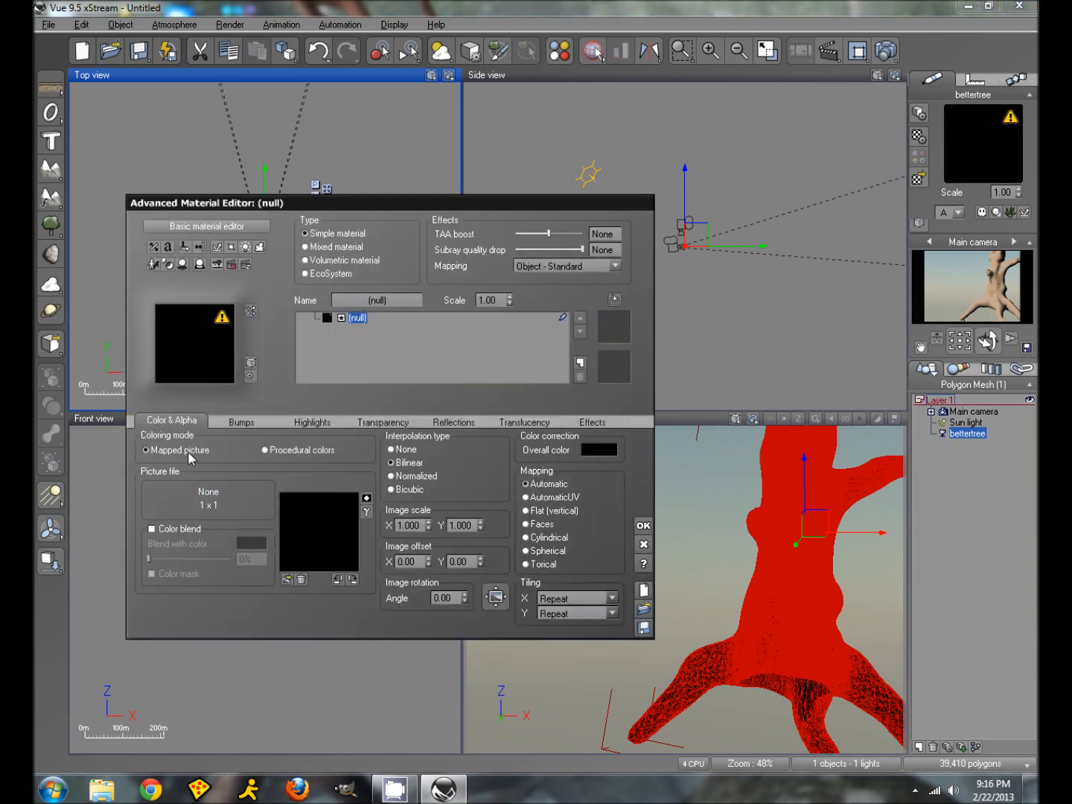
click(287, 579)
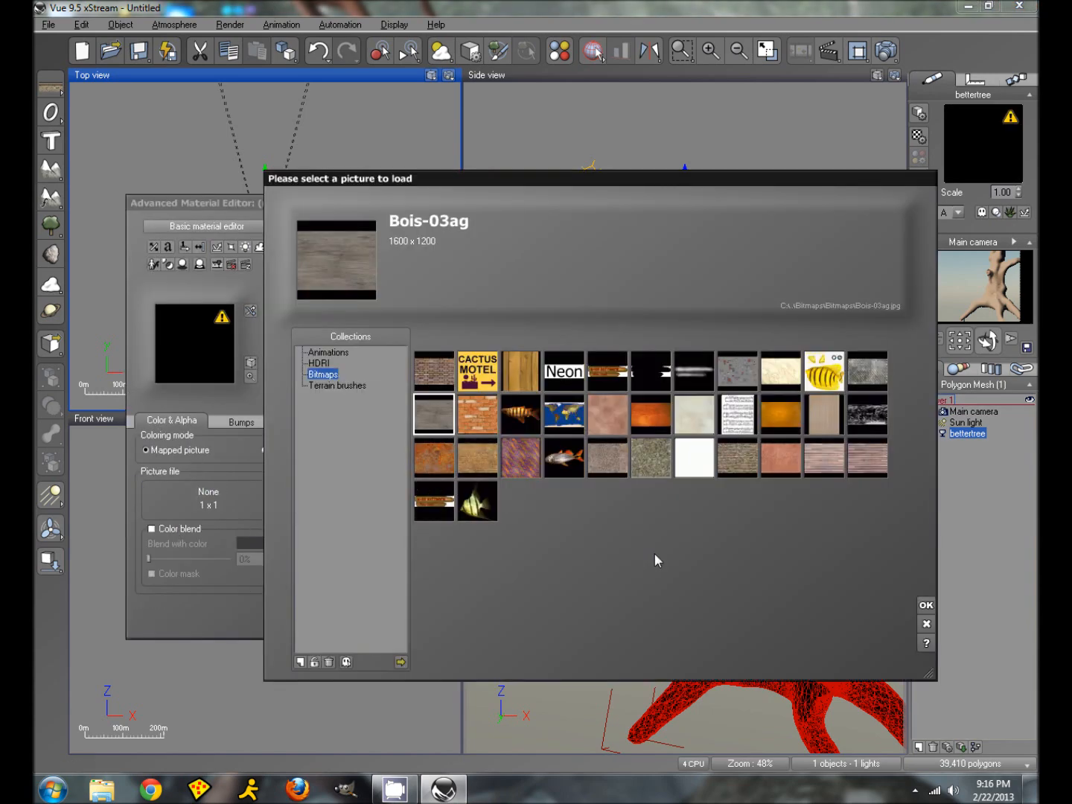
click(921, 606)
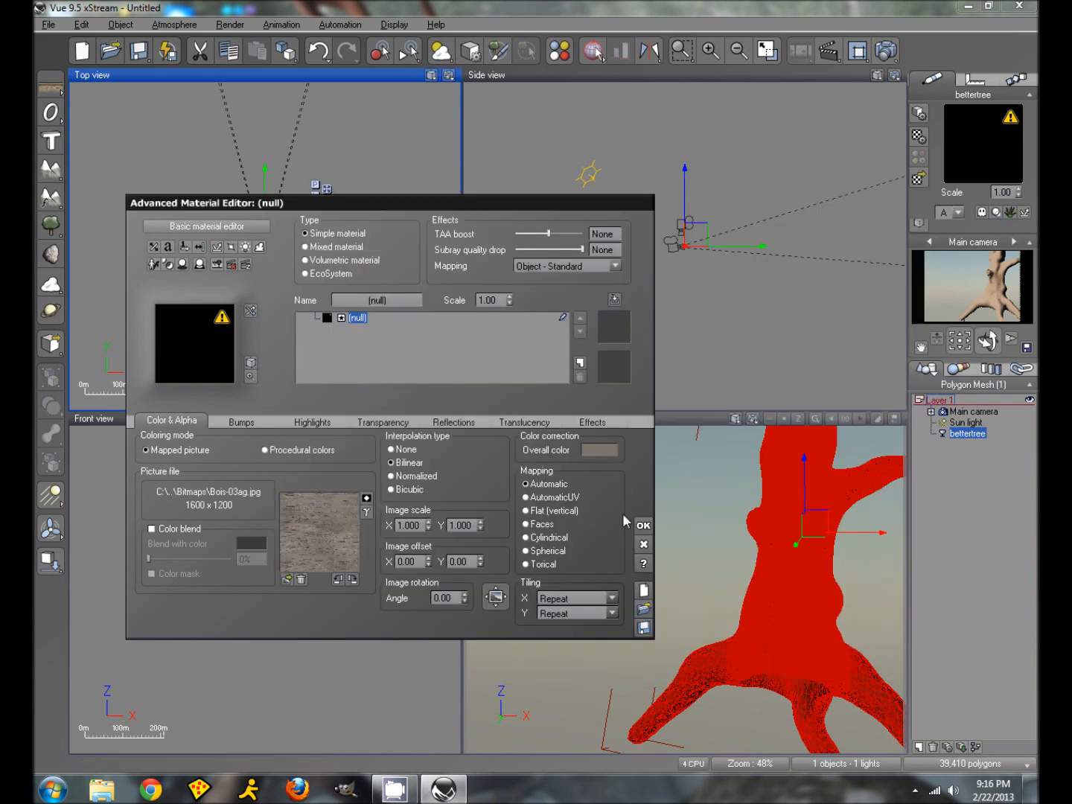
- Replace the mapped picture with BarkDecidious0062_S.jpg from the Curious Labs folder on the C: drive
click(287, 580)
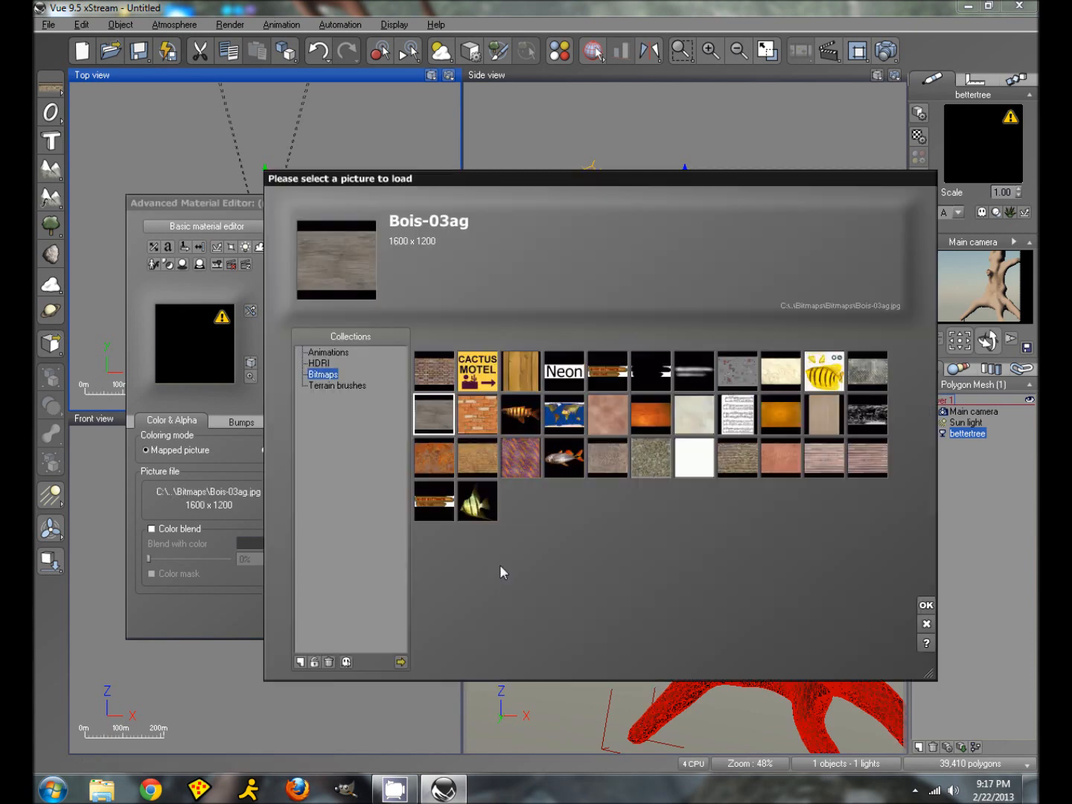
click(401, 662)
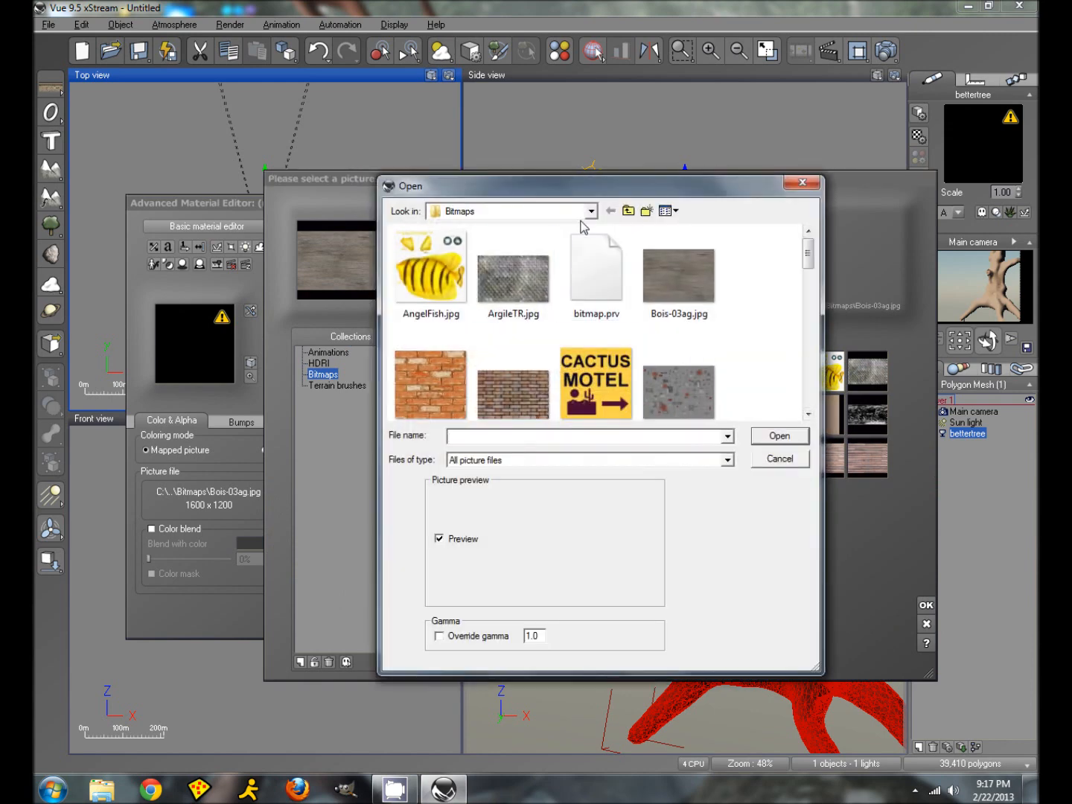
click(593, 212)
click(488, 382)
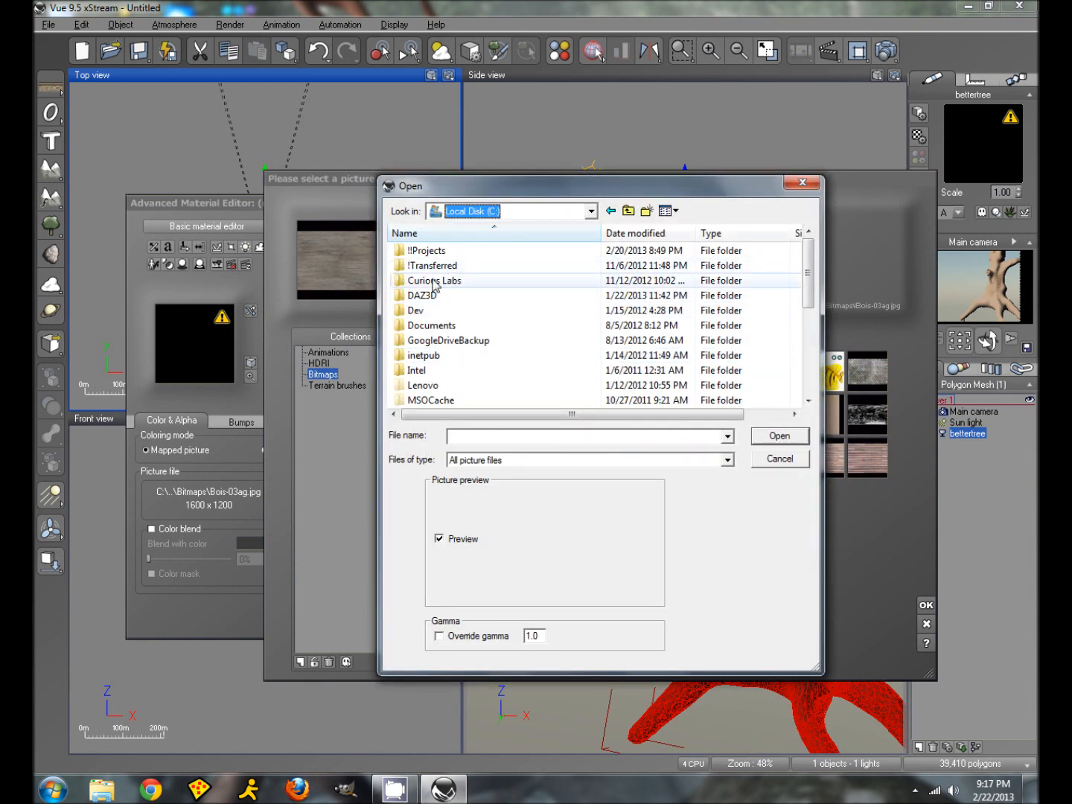
double_click(427, 283)
scroll(455, 358, down, 10)
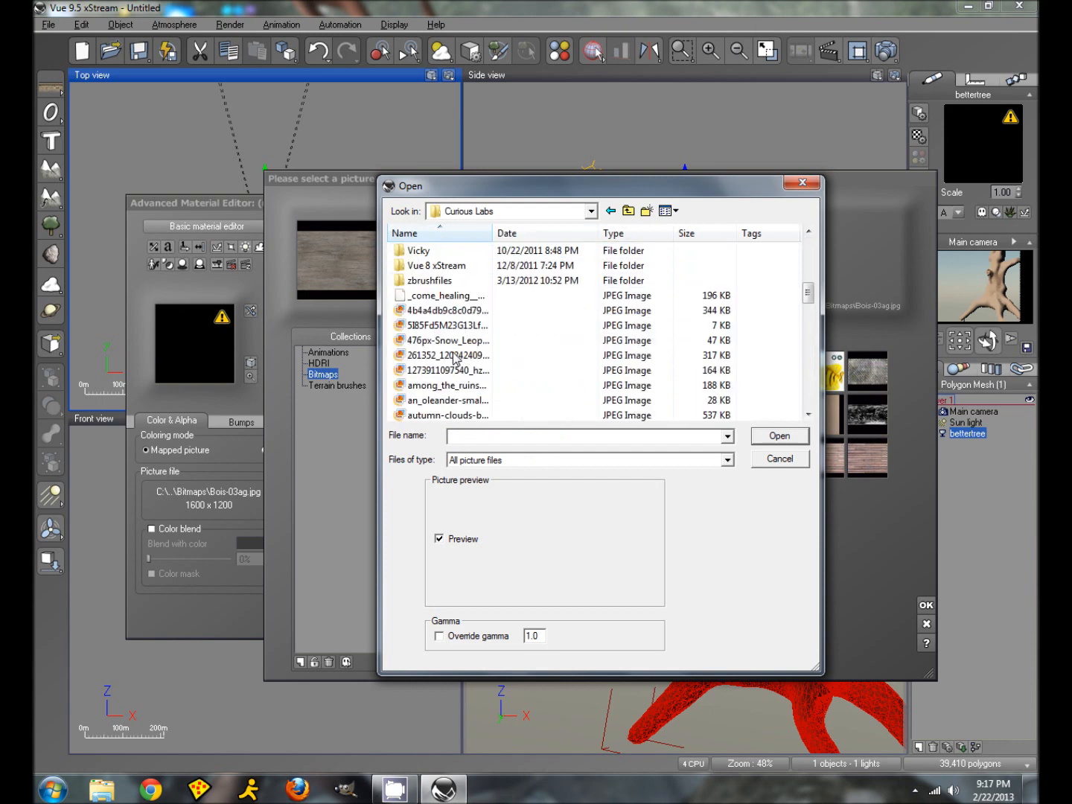
click(434, 312)
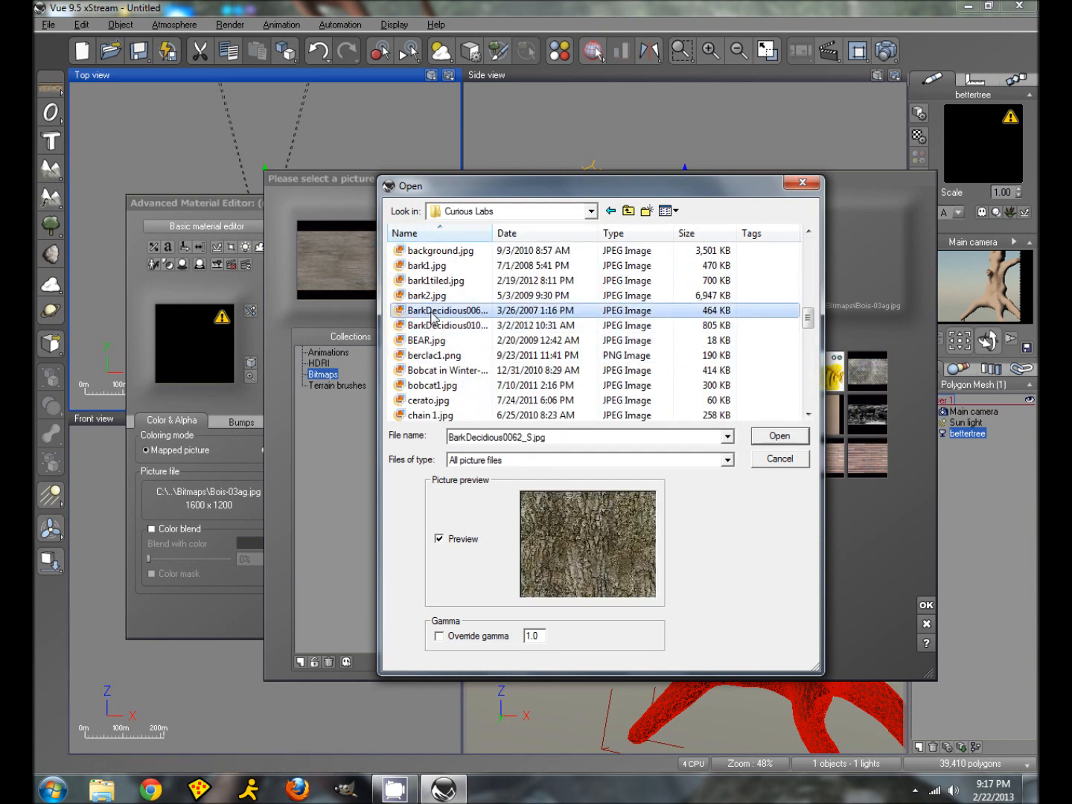
double_click(434, 313)
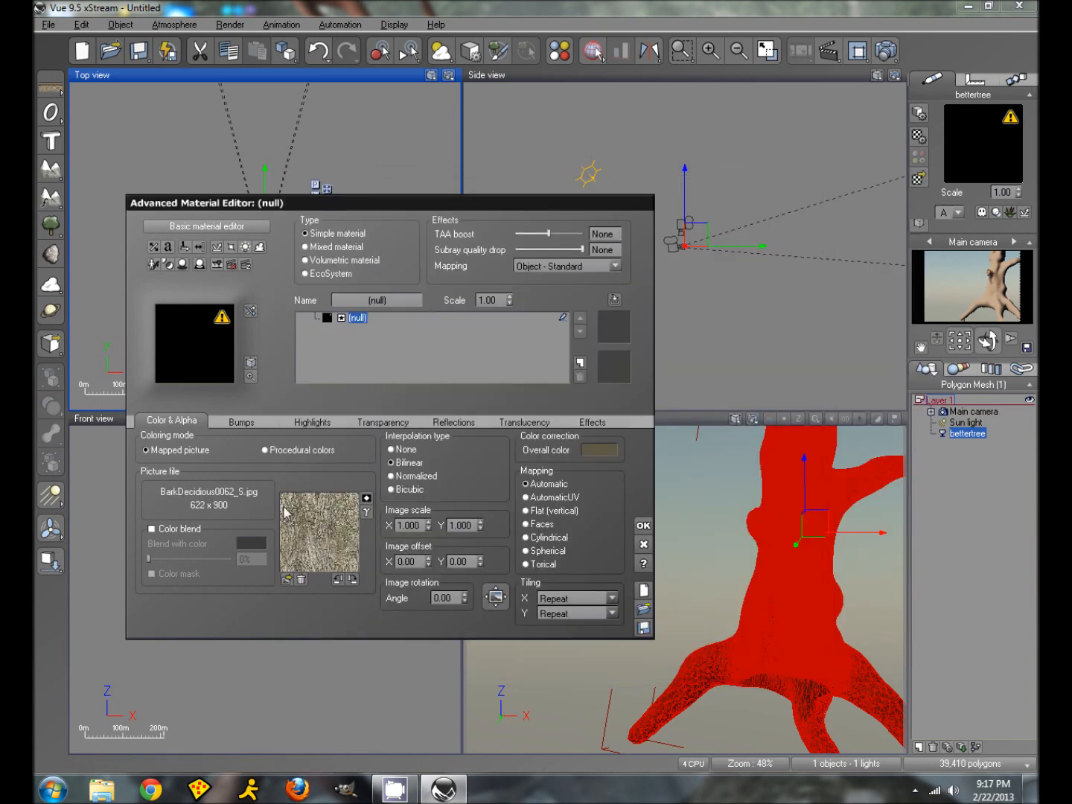
- Set the bark picture's image scale to 1.5 in both X and Y
click(405, 527)
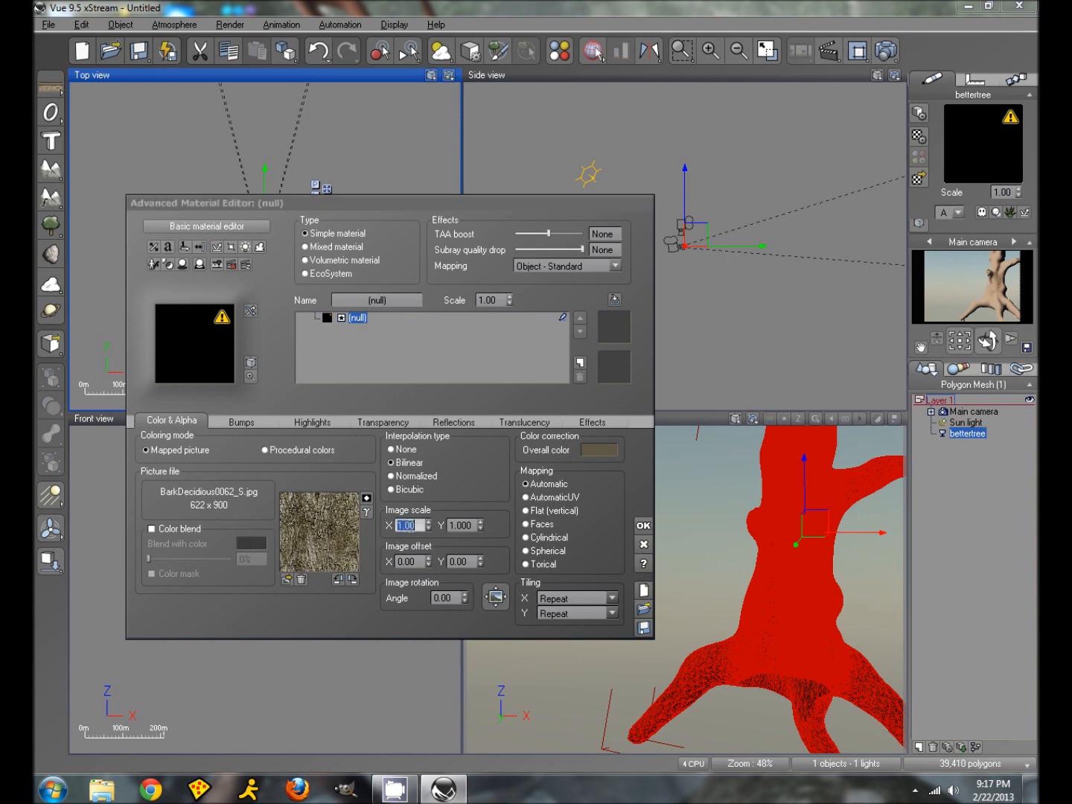
text(1.)
click(460, 524)
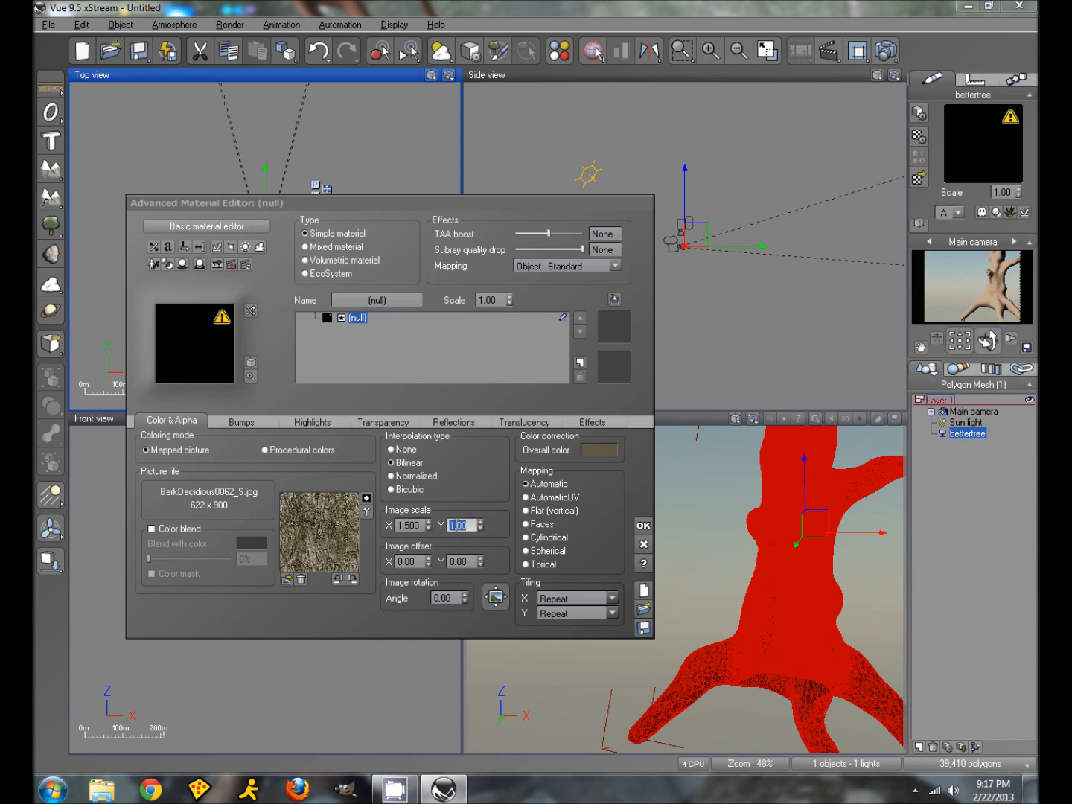
text(1.)
click(501, 494)
- Edit the bump production function and connect the bark texture node's alpha output to the Bump output
click(243, 421)
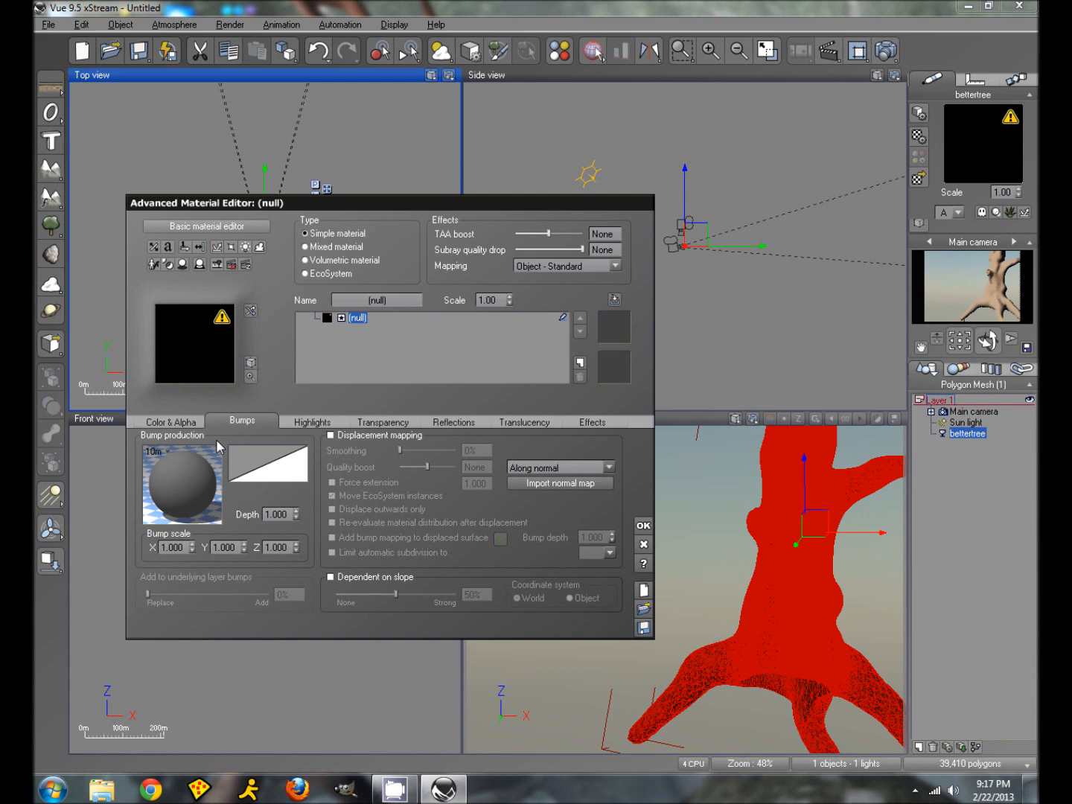
right_click(196, 491)
click(227, 493)
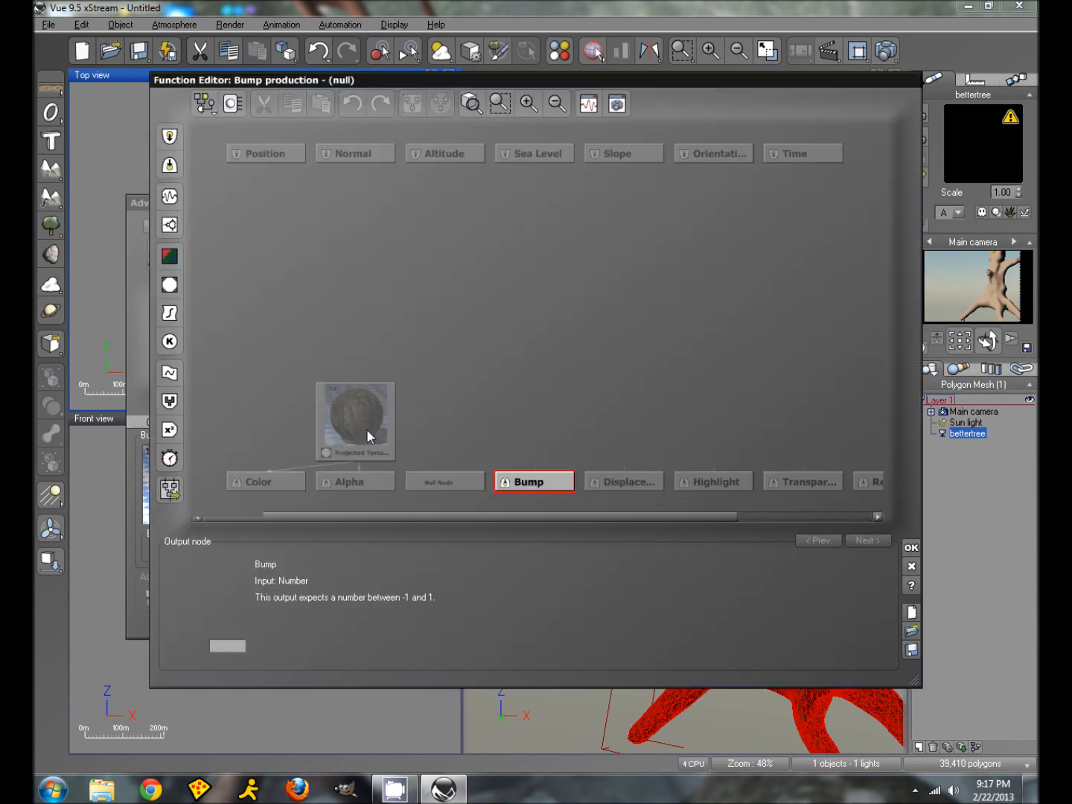
click(366, 438)
drag(535, 466, 493, 283)
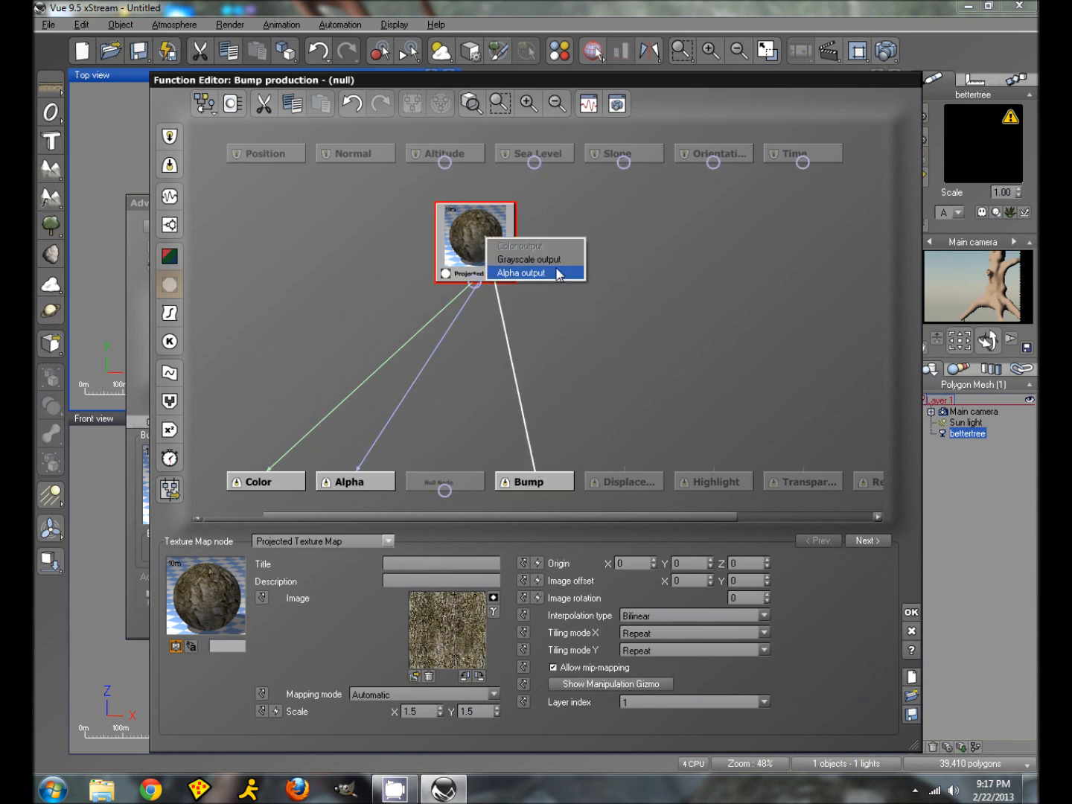
click(524, 272)
click(912, 614)
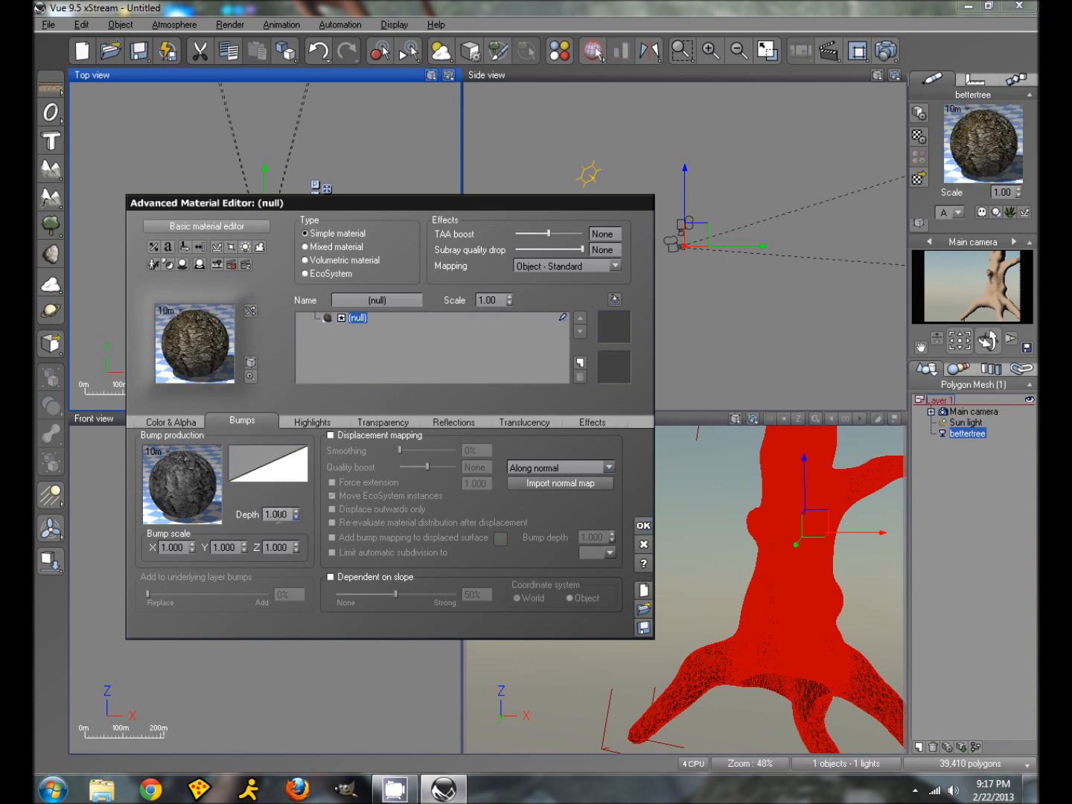
- Set the bark material's bump depth to 0.1, apply it and render the main camera view
click(278, 513)
text(0.1)
key(Return)
click(643, 526)
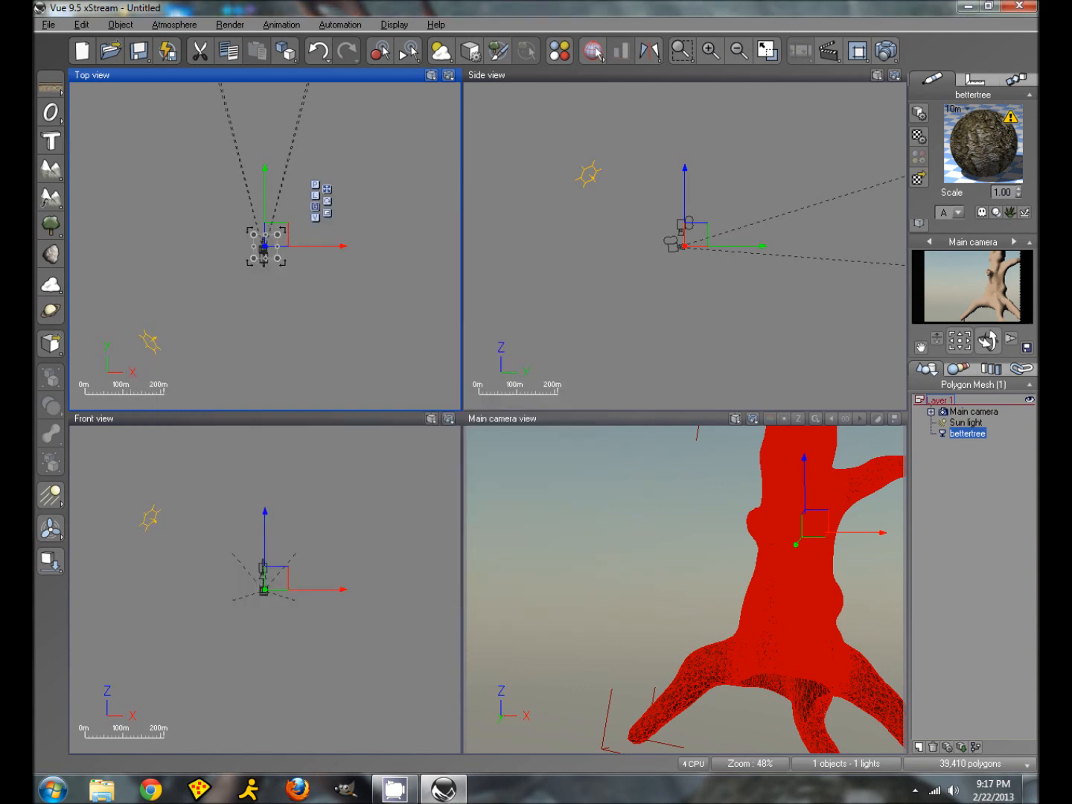
click(885, 52)
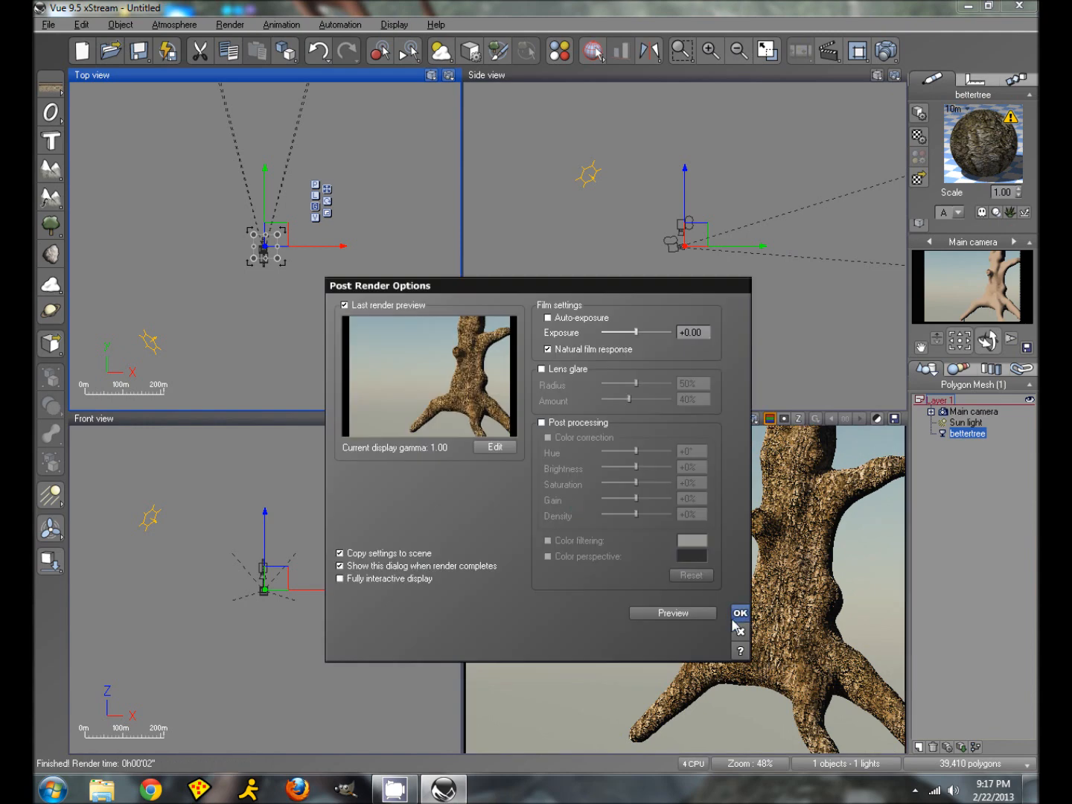
click(739, 614)
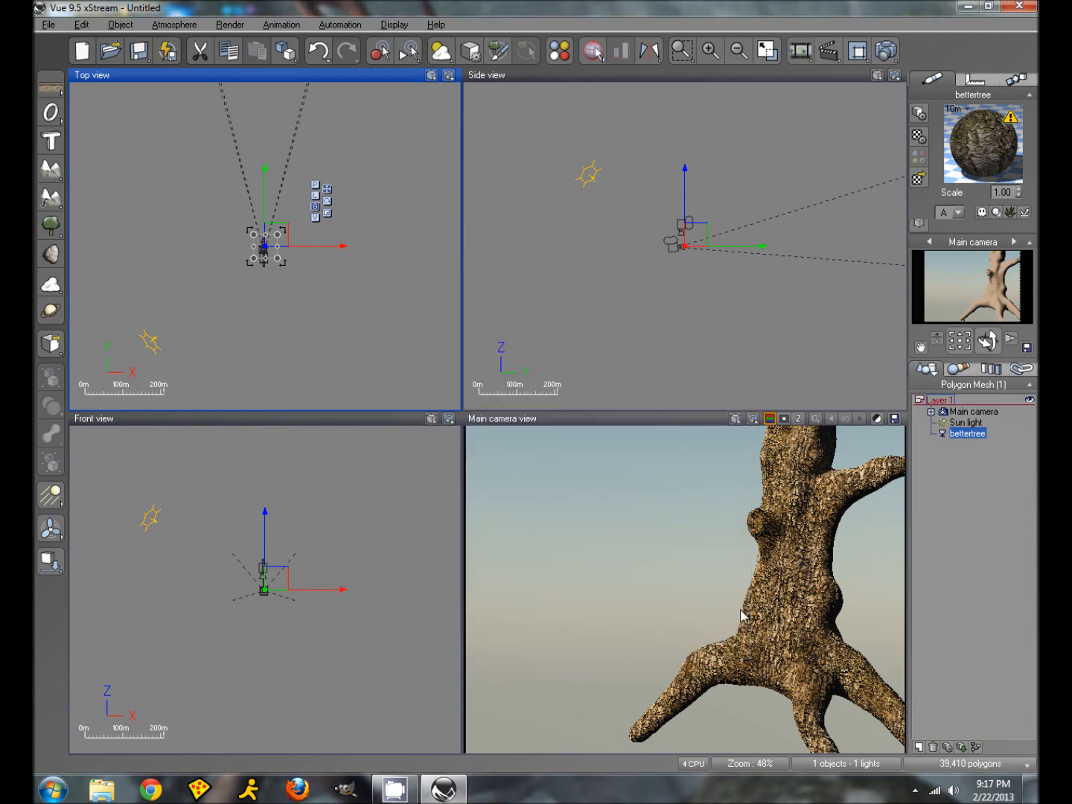
- Add a terrain to the scene and scale it down to about a third of its size
click(63, 199)
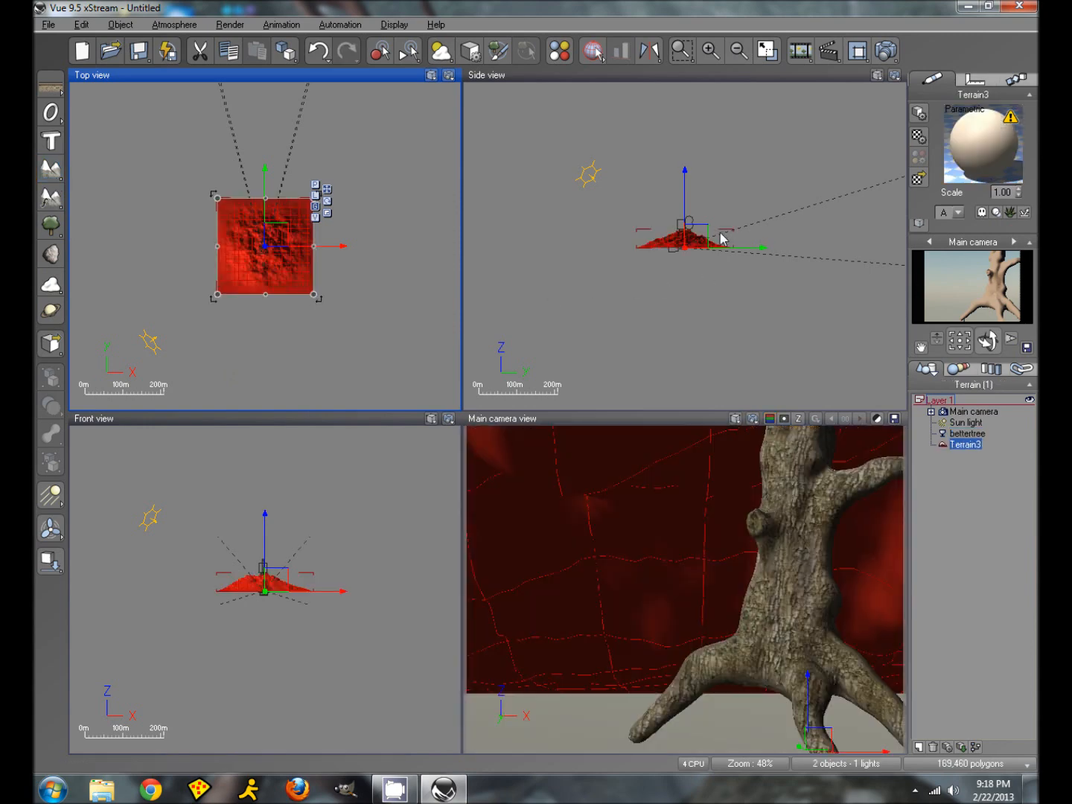
click(720, 238)
drag(639, 258, 673, 237)
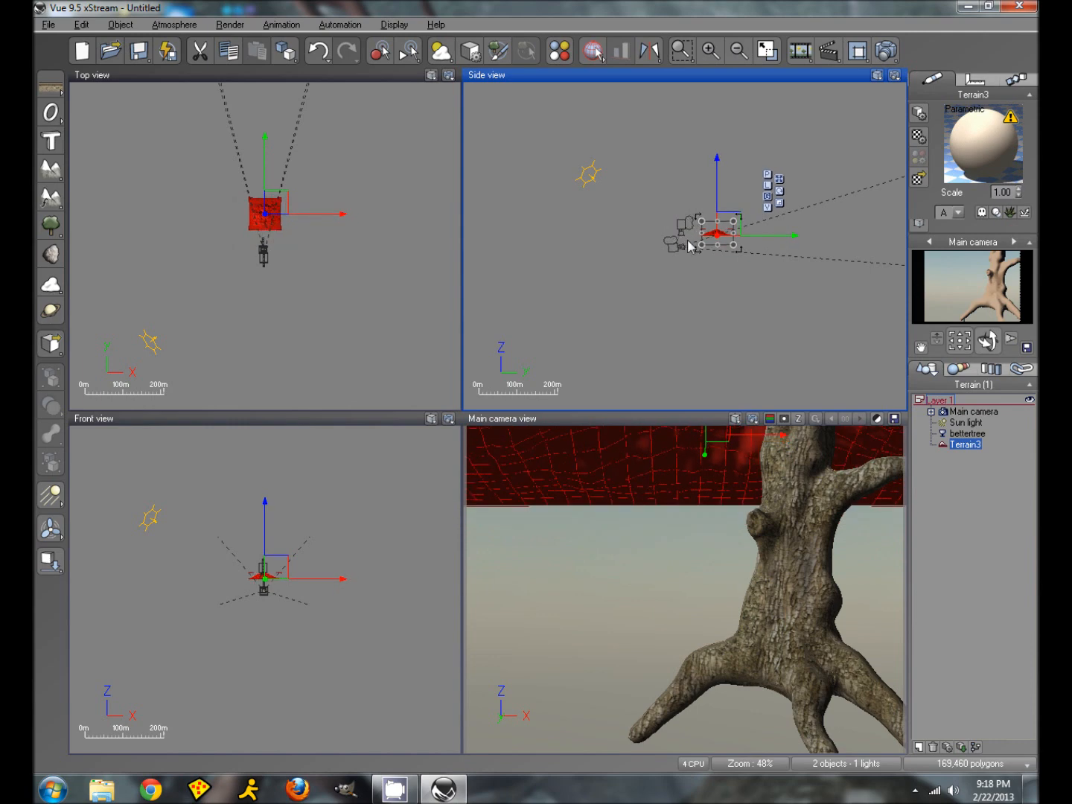
- Scale the terrain down to about 55 m wide and move it beneath the tree in the side view
scroll(727, 298, up, 4)
scroll(698, 283, up, 4)
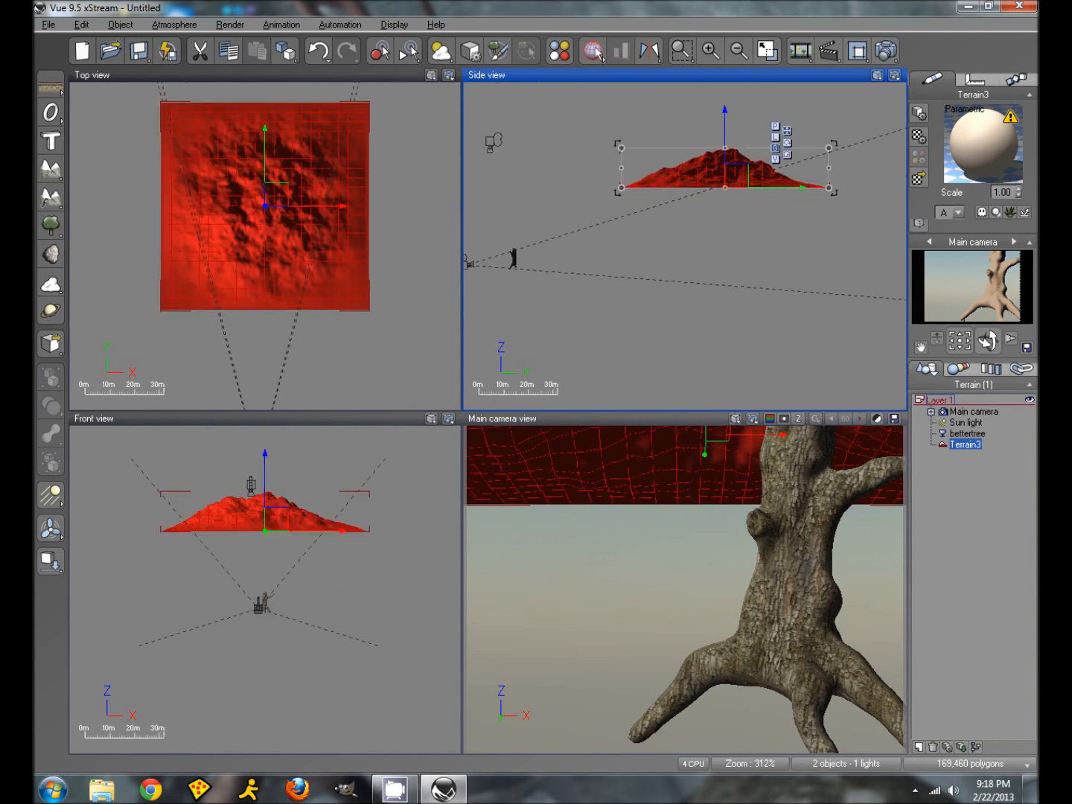
drag(623, 191, 694, 175)
drag(762, 154, 532, 271)
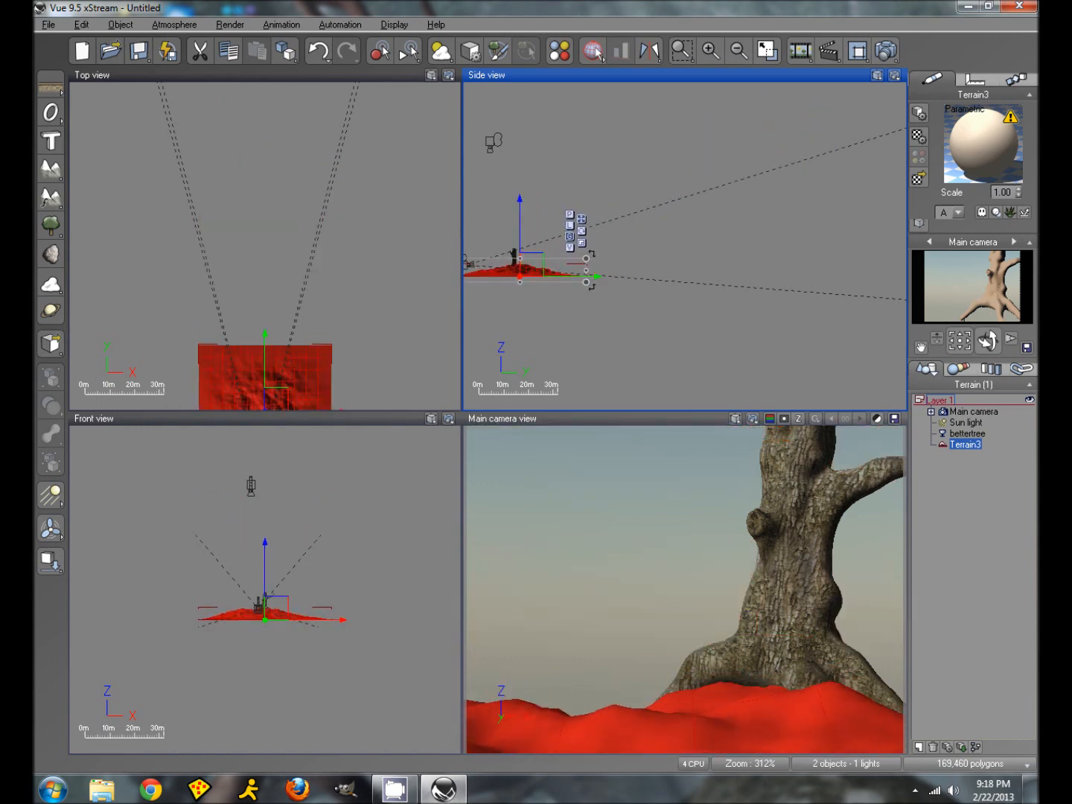
- Raise the terrain slightly and shift it a little farther from the camera so it meets the tree's roots
scroll(535, 301, up, 5)
right_drag(532, 303, 655, 345)
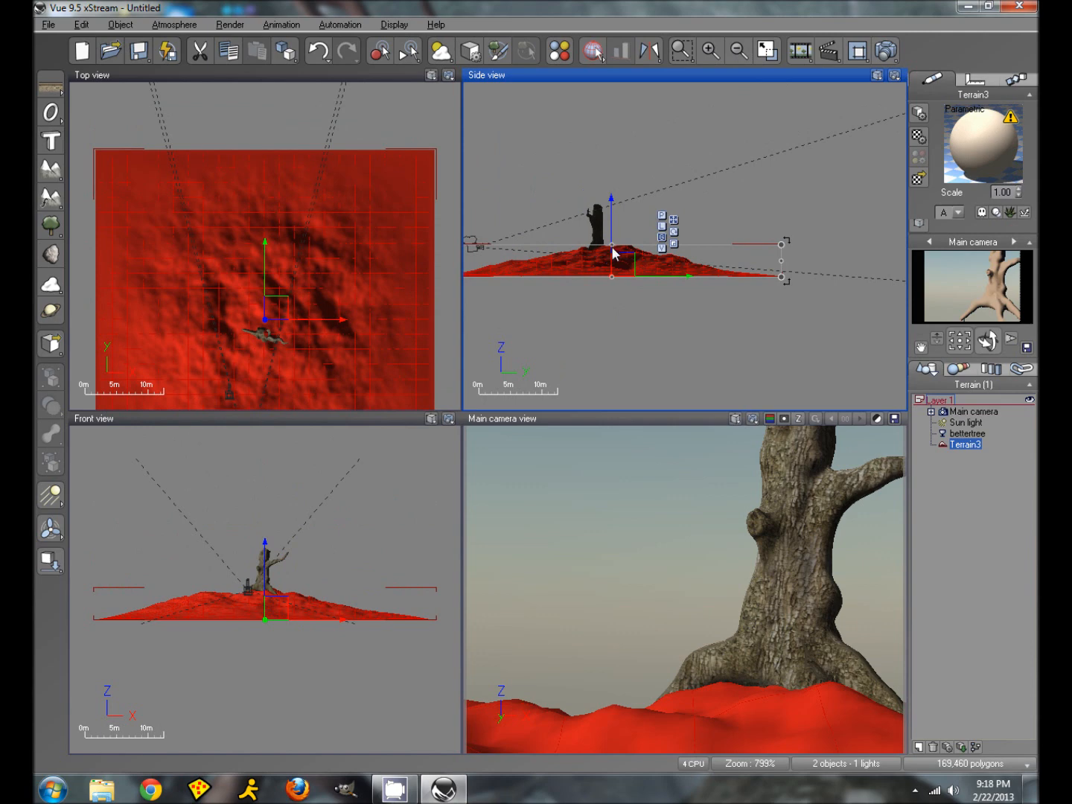
drag(612, 250, 622, 322)
drag(277, 602, 278, 591)
mouse_move(628, 258)
mouse_down()
mouse_move(673, 255)
mouse_move(639, 257)
mouse_up()
mouse_move(342, 310)
mouse_down()
mouse_move(352, 312)
mouse_move(338, 310)
mouse_up()
- Tilt the terrain by a few degrees so it rises toward the right and away from the camera
click(295, 613)
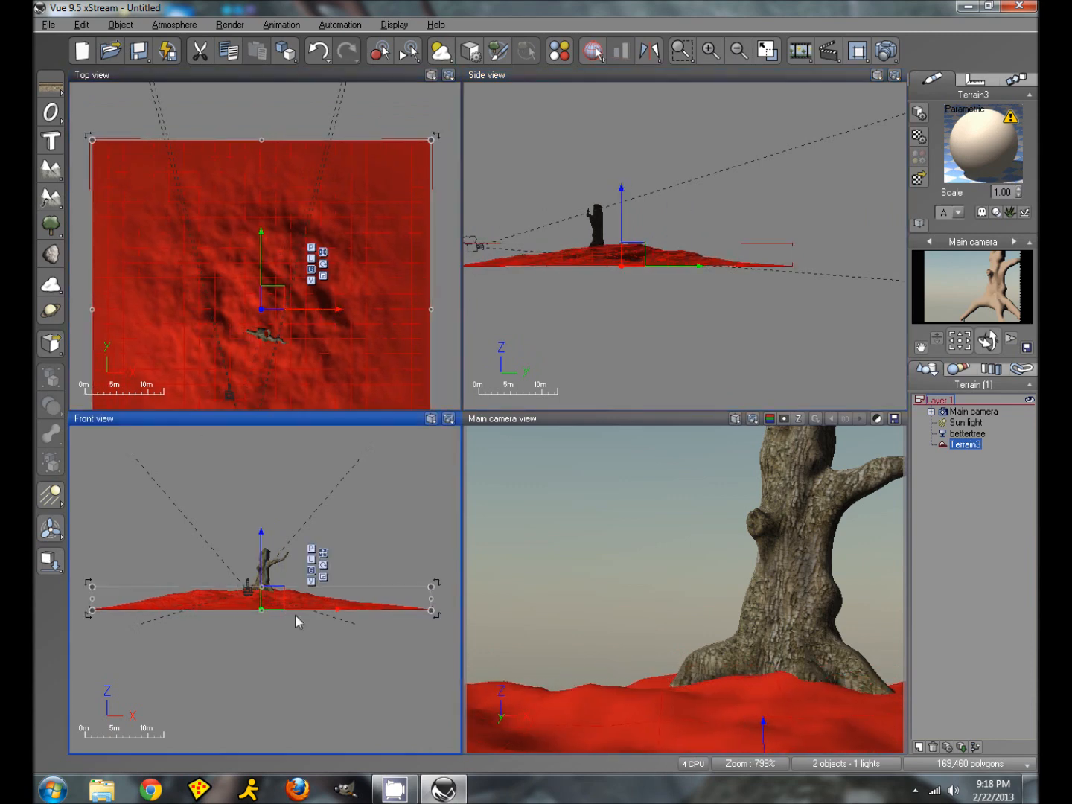
drag(423, 626, 430, 608)
click(800, 298)
drag(801, 299, 799, 282)
drag(637, 259, 640, 251)
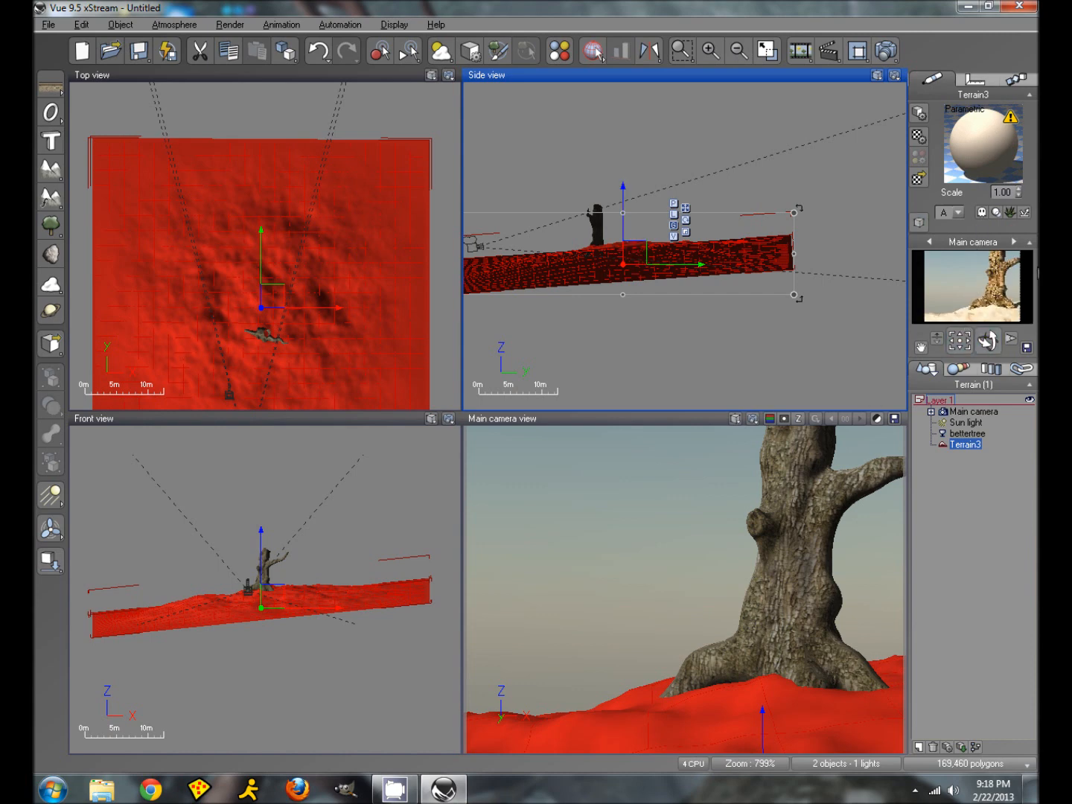
- Apply the Sediment material from the Landscapes collection to the terrain
click(925, 177)
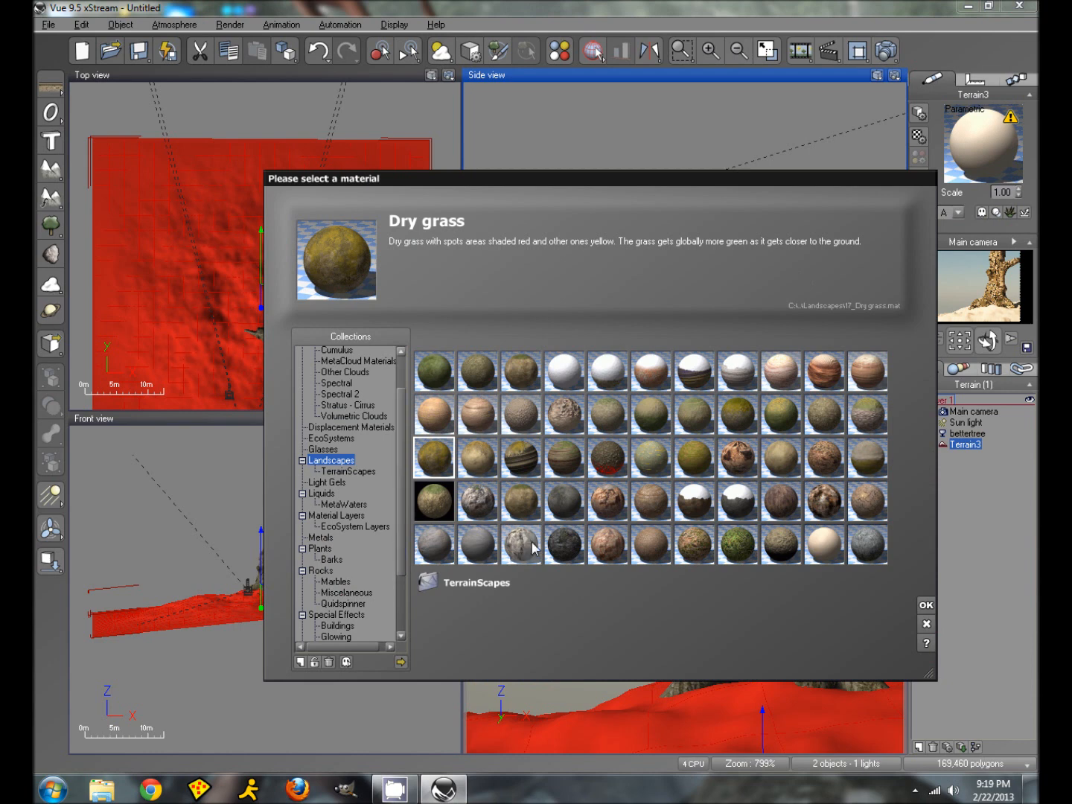
click(649, 504)
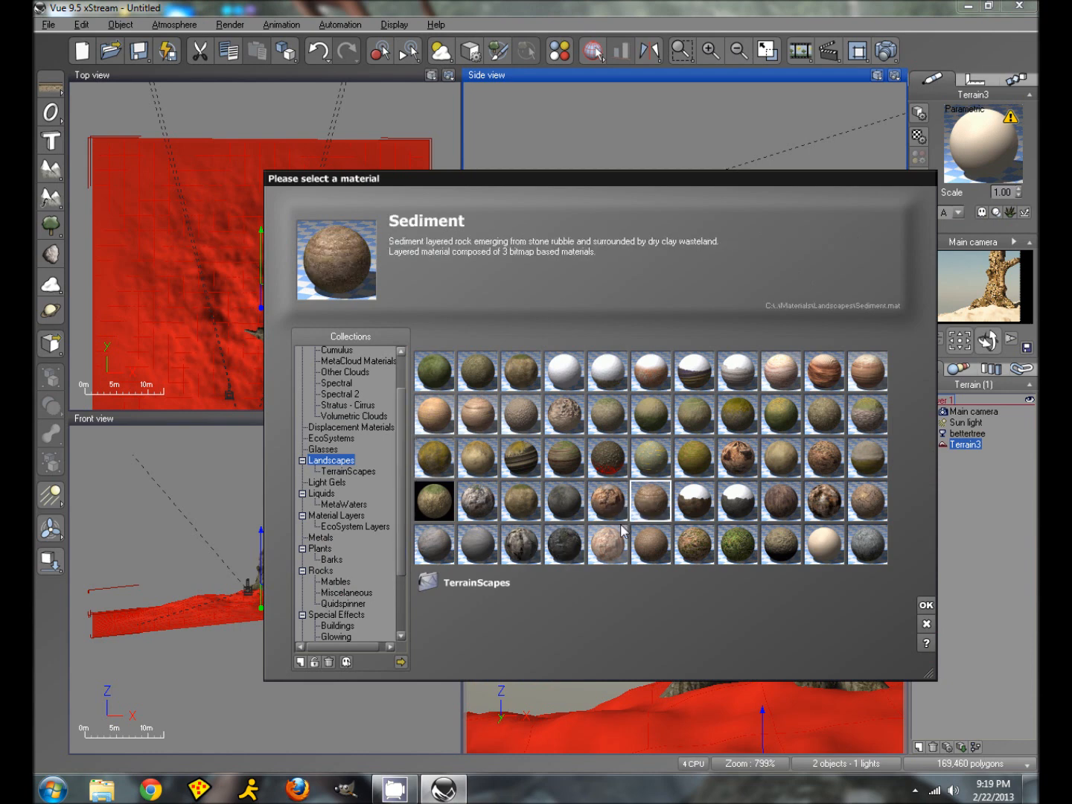
click(925, 605)
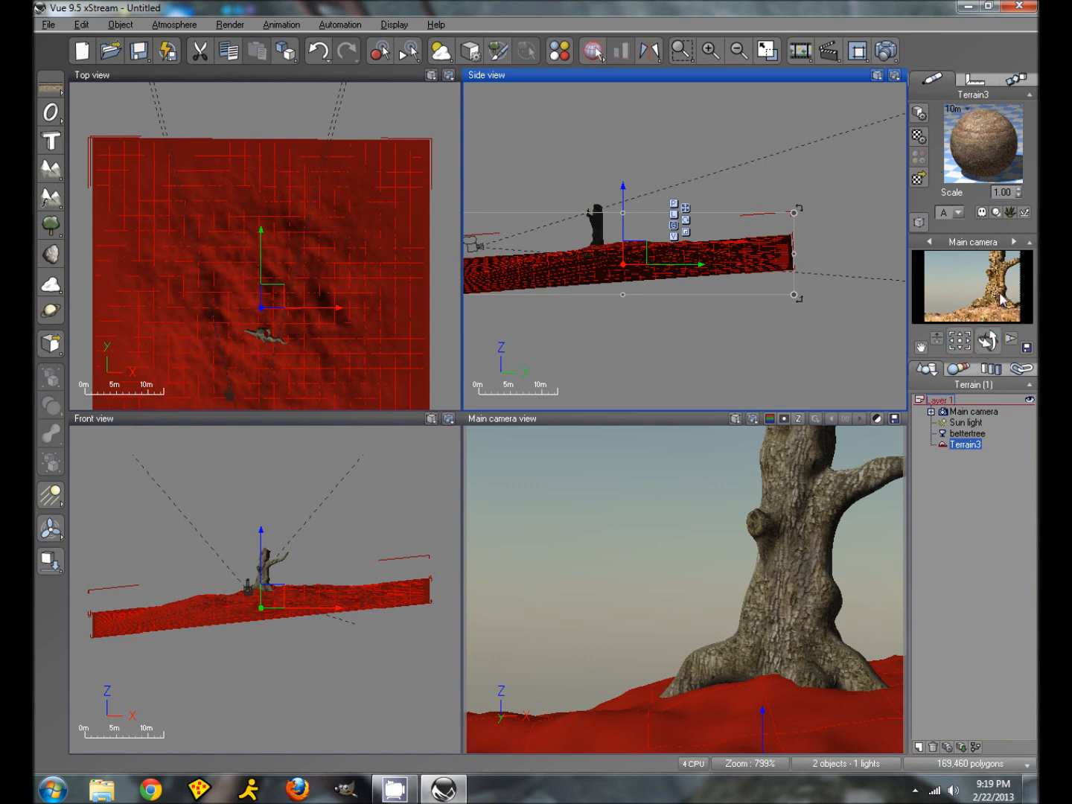
- Render the main camera view to check the Sediment material on the terrain
click(885, 50)
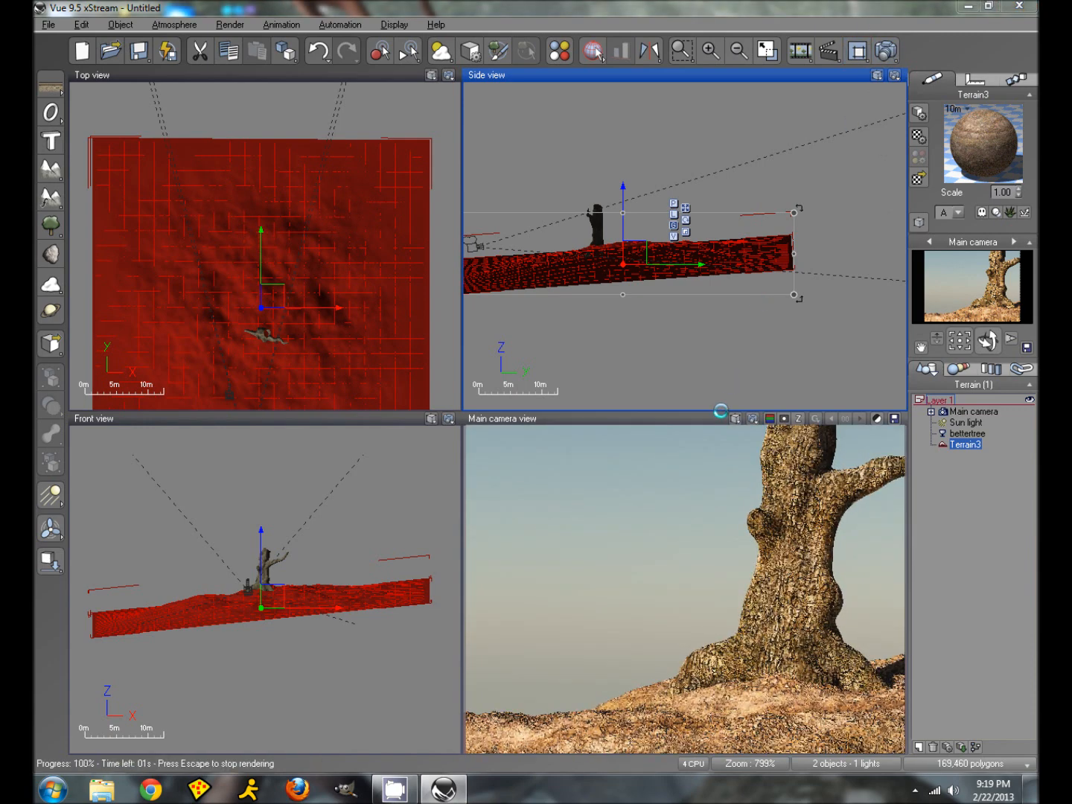
click(740, 615)
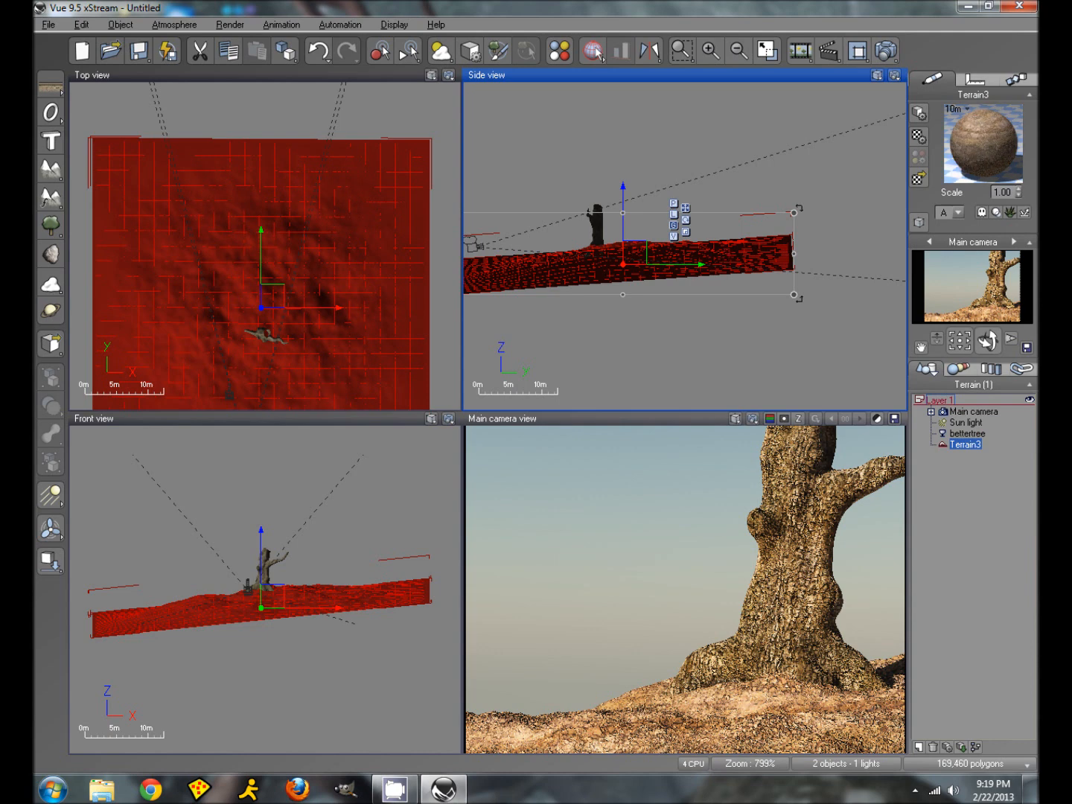
- Open the terrain's material for editing and convert its Mountain 10 layer to an EcoSystem
scroll(278, 358, up, 2)
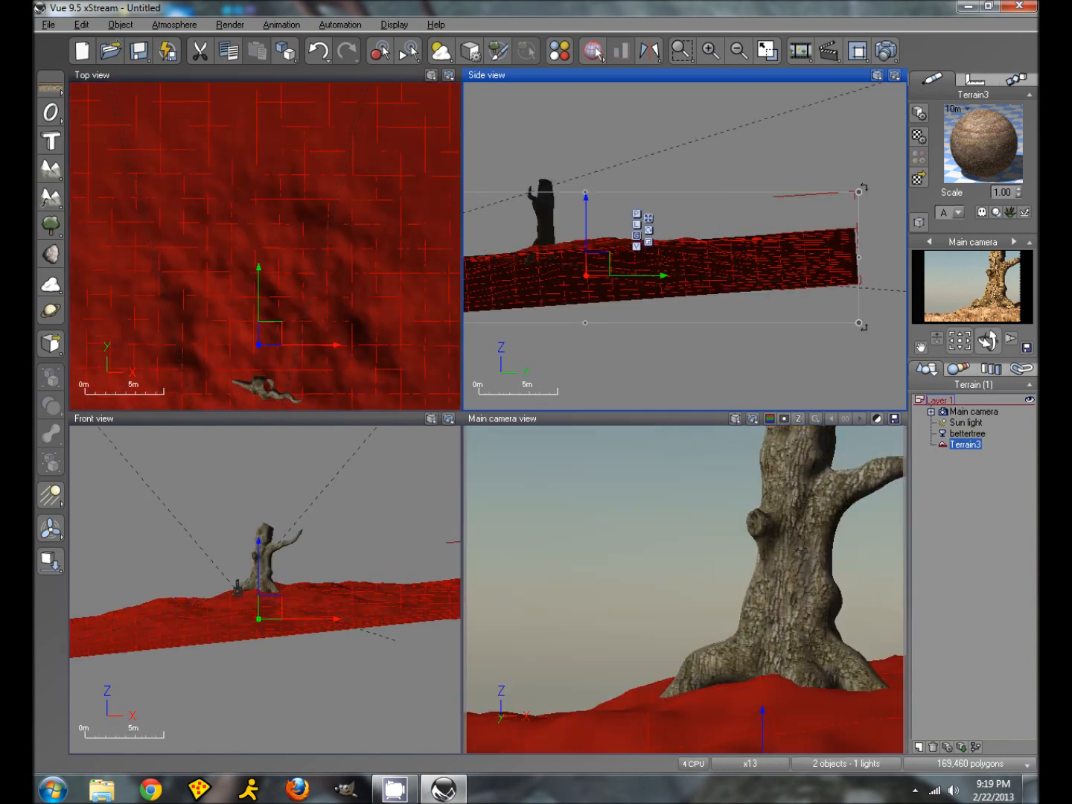
scroll(337, 342, up, 4)
right_drag(338, 342, 356, 72)
right_drag(292, 311, 310, 219)
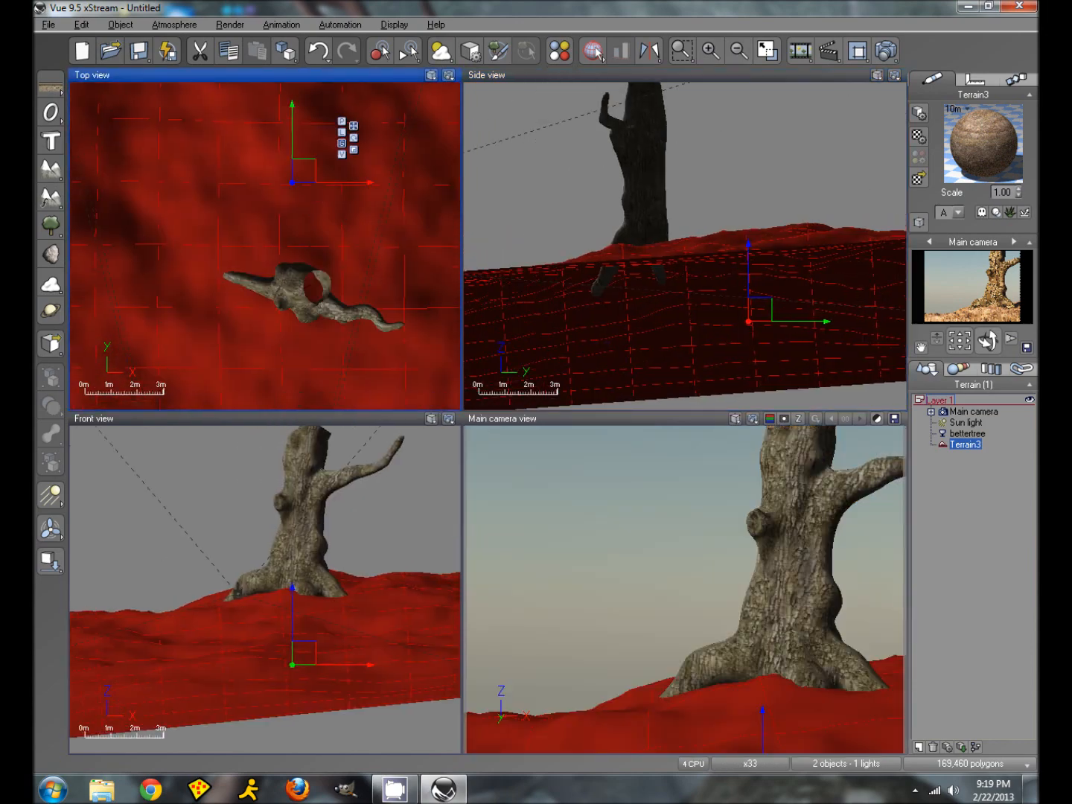
scroll(304, 326, up, 3)
scroll(305, 325, down, 2)
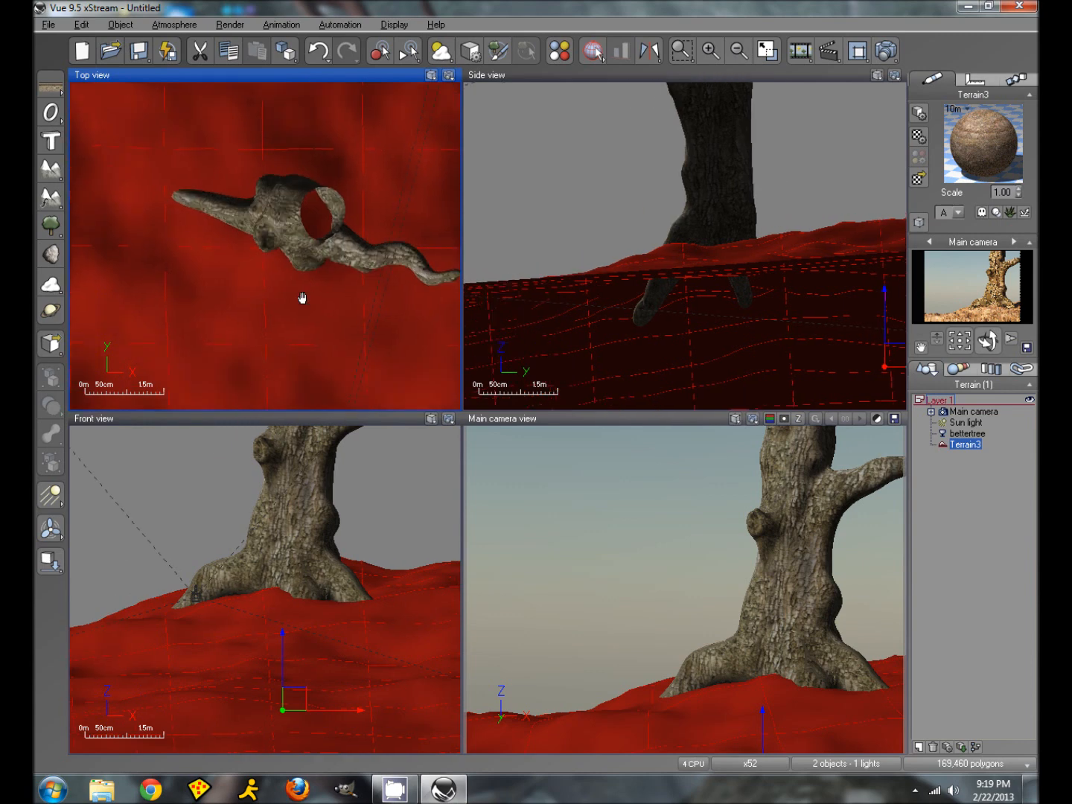
double_click(983, 170)
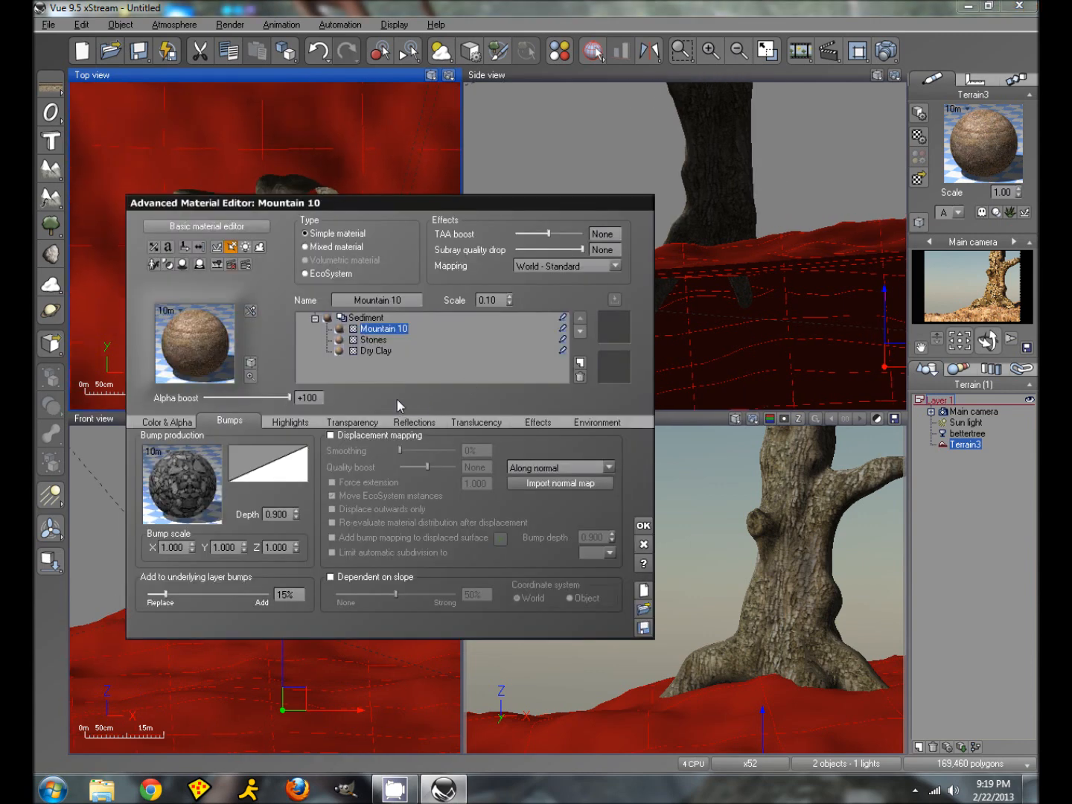
click(330, 276)
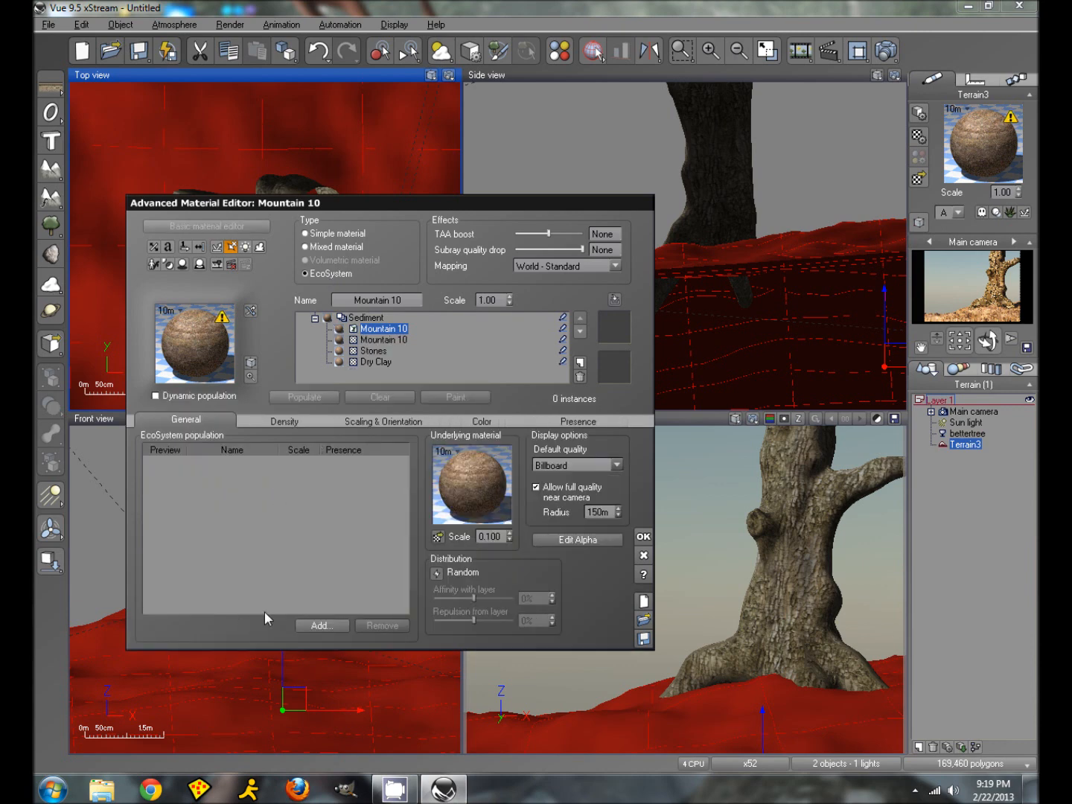
- Add the Spring Hollyhock plant from the Grasses - Plants collection to the EcoSystem population
click(323, 626)
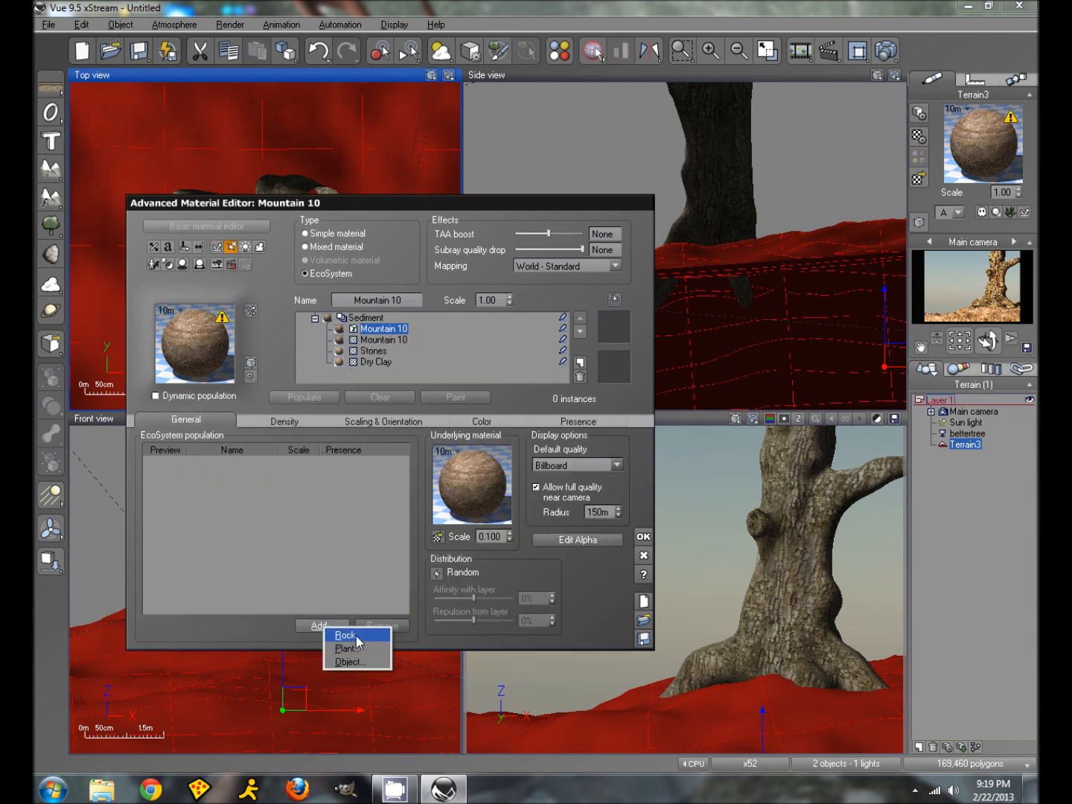
click(349, 648)
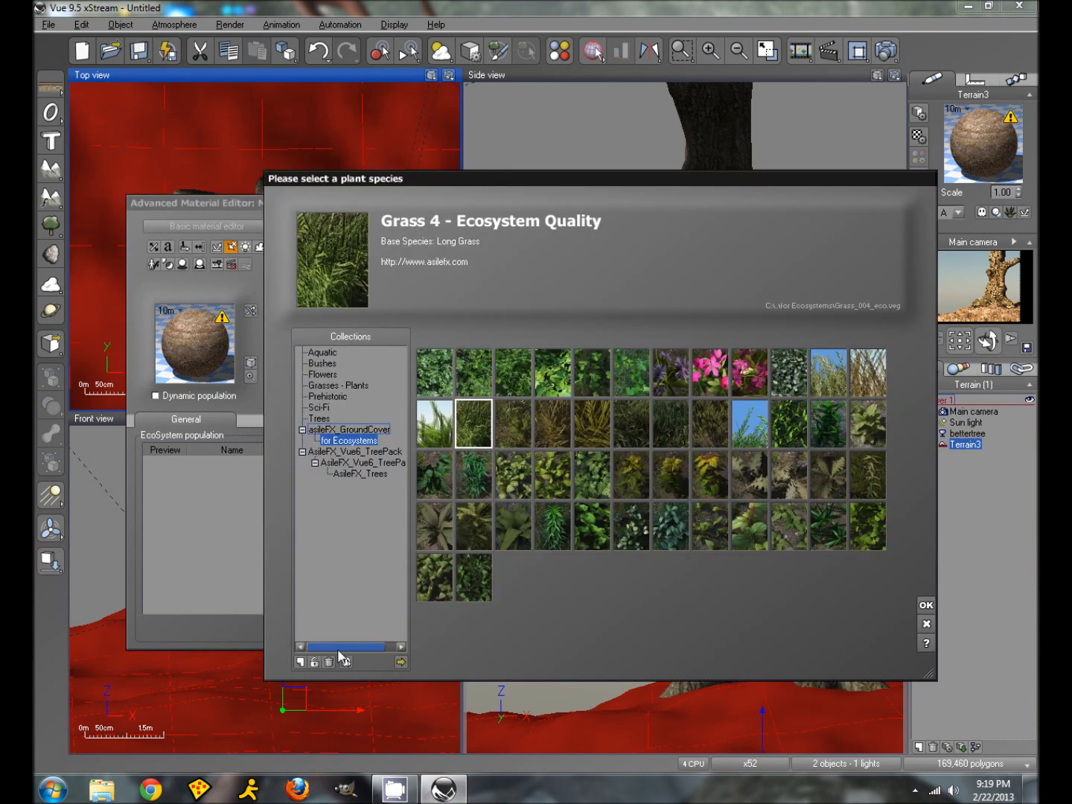
click(326, 396)
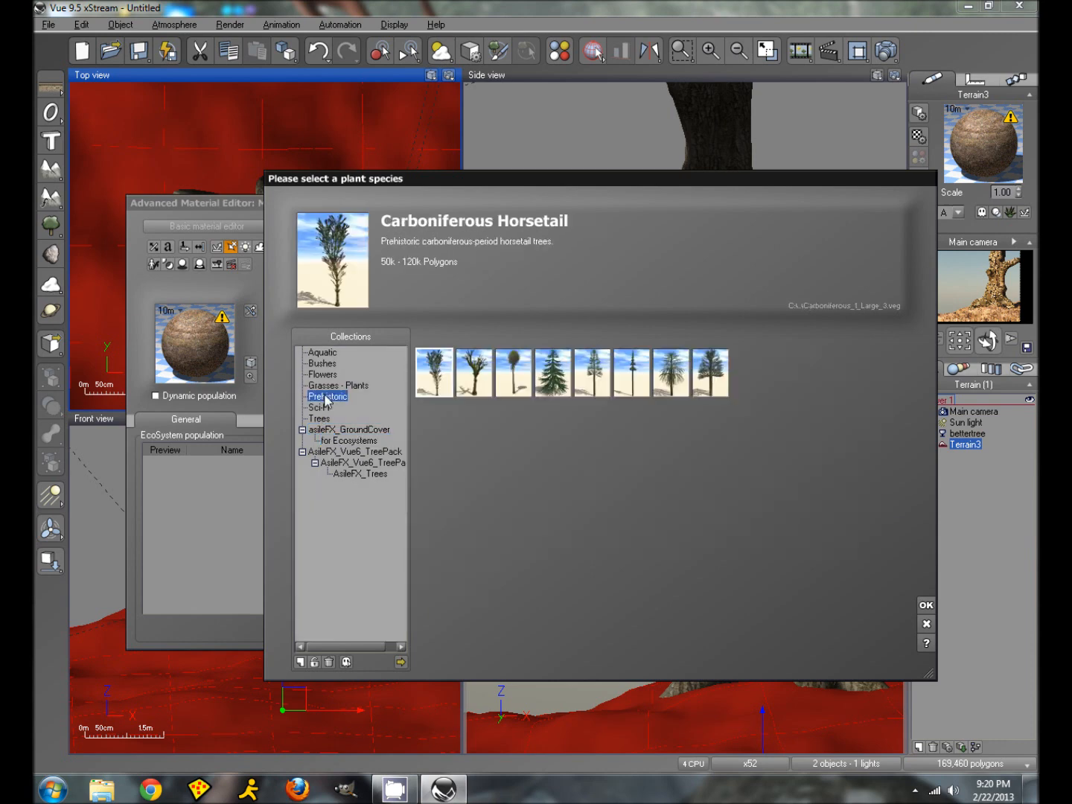
click(326, 385)
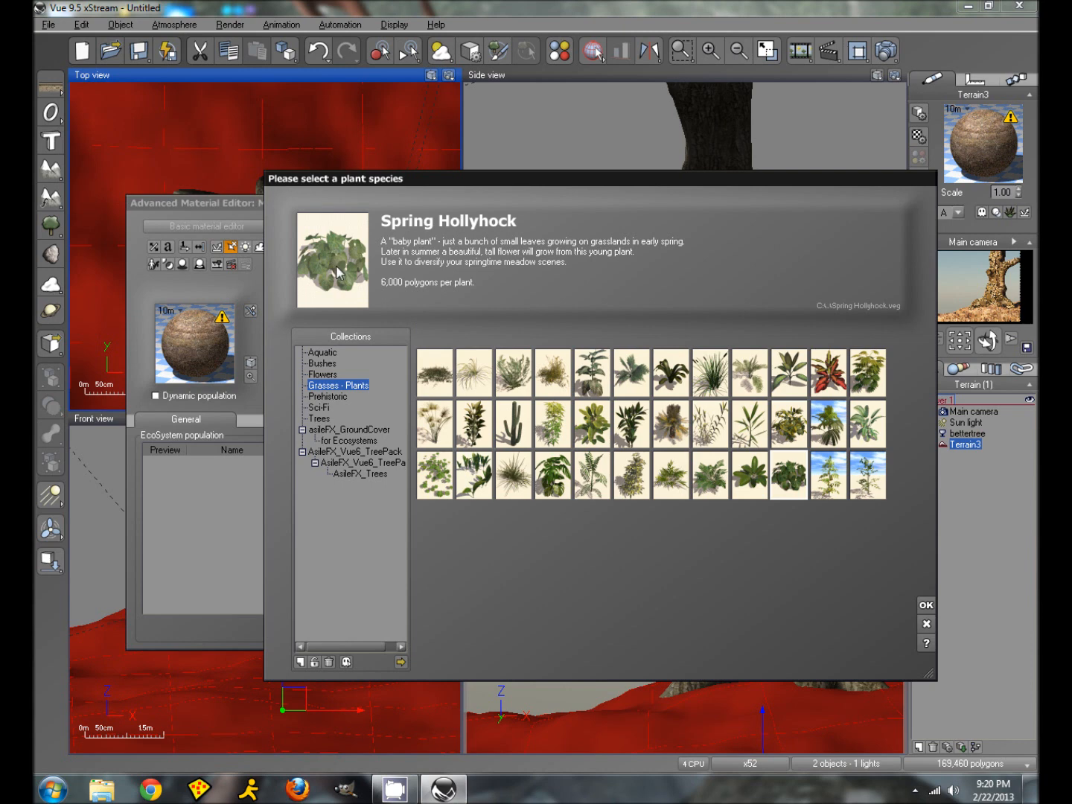
click(926, 605)
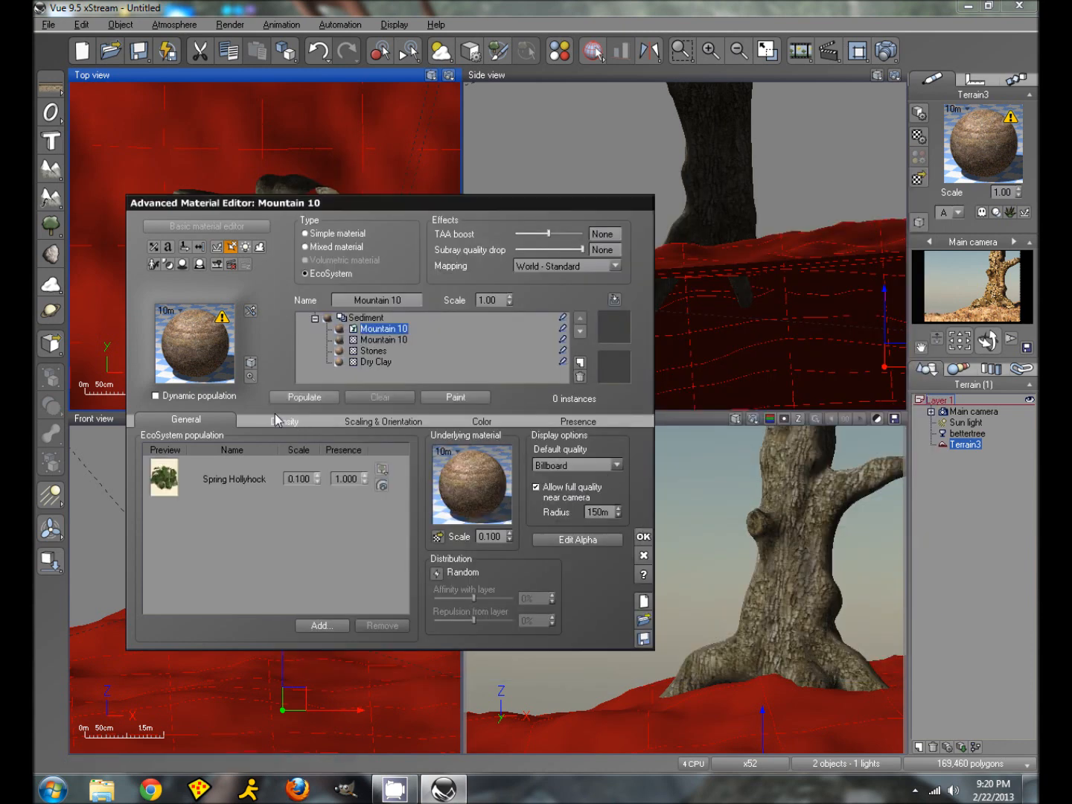
- Set the Spring Hollyhock's scale to 0.200 and open the EcoSystem Painter with the Brush tool
click(318, 475)
drag(380, 207, 746, 80)
click(811, 271)
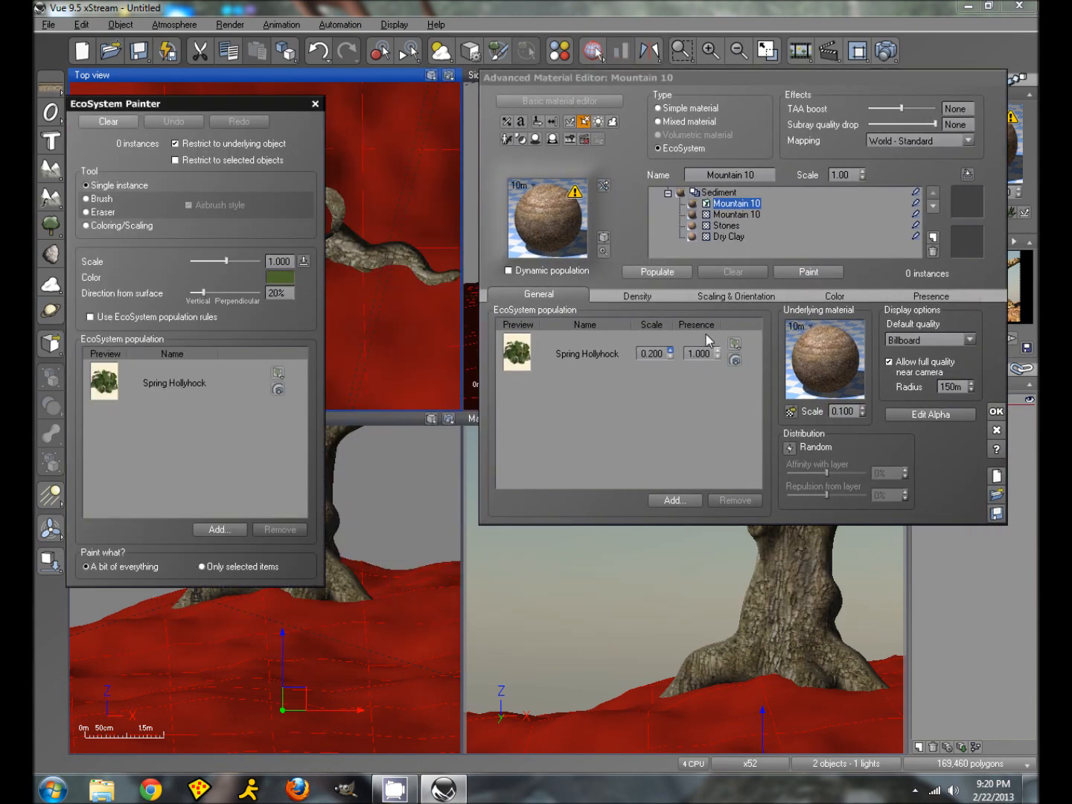
drag(236, 100, 864, 111)
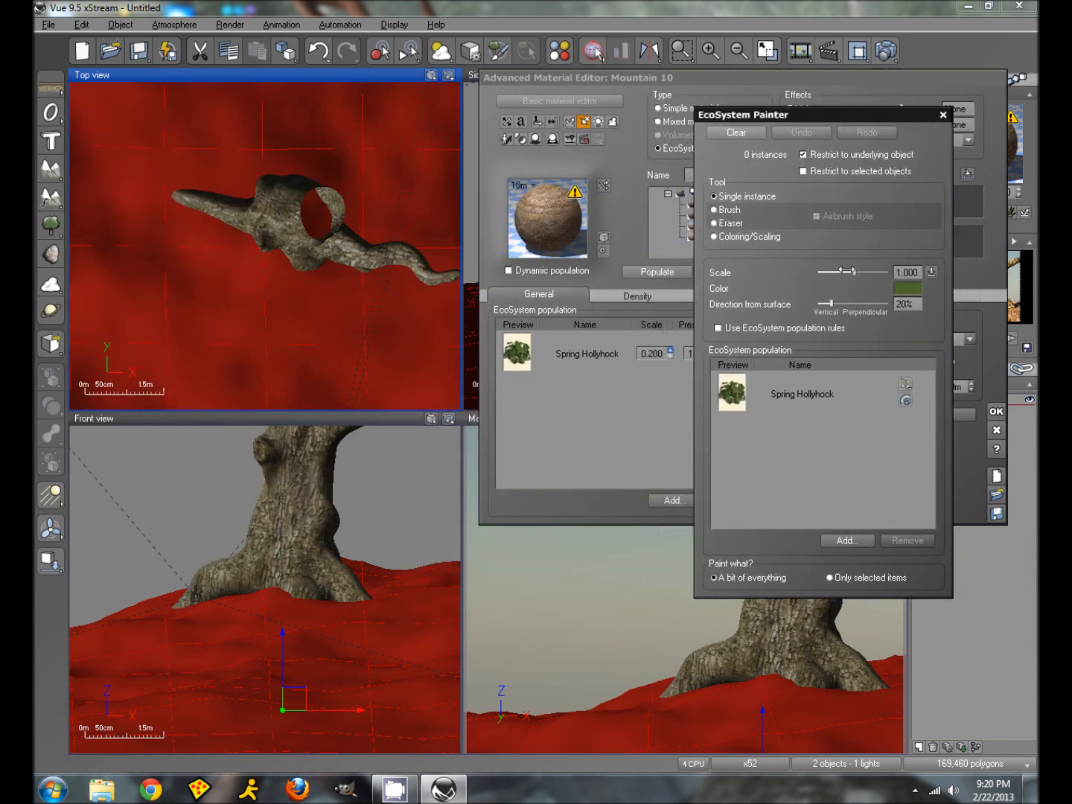
click(717, 210)
- Paint a trial patch of plants, set the brush radius to 31% and flow to 24, and clear the patch
mouse_move(300, 232)
mouse_down()
mouse_move(291, 276)
mouse_move(251, 339)
mouse_move(269, 353)
mouse_move(388, 288)
mouse_move(572, 319)
mouse_up()
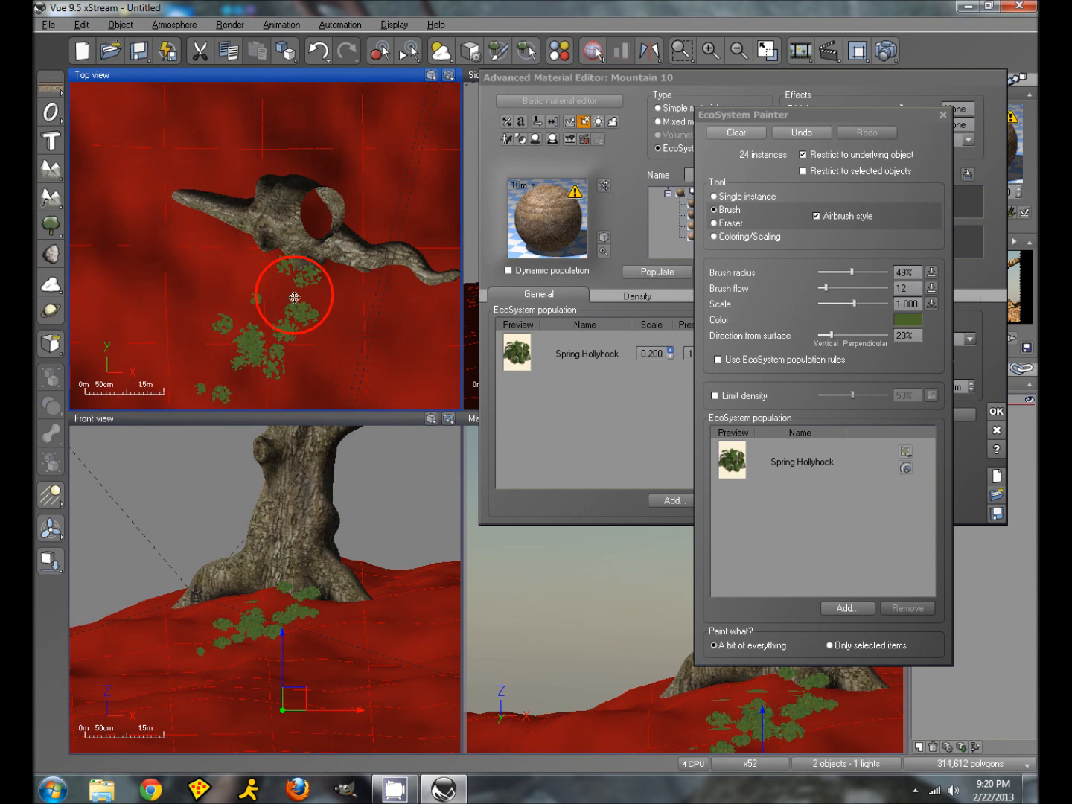
drag(823, 287, 839, 273)
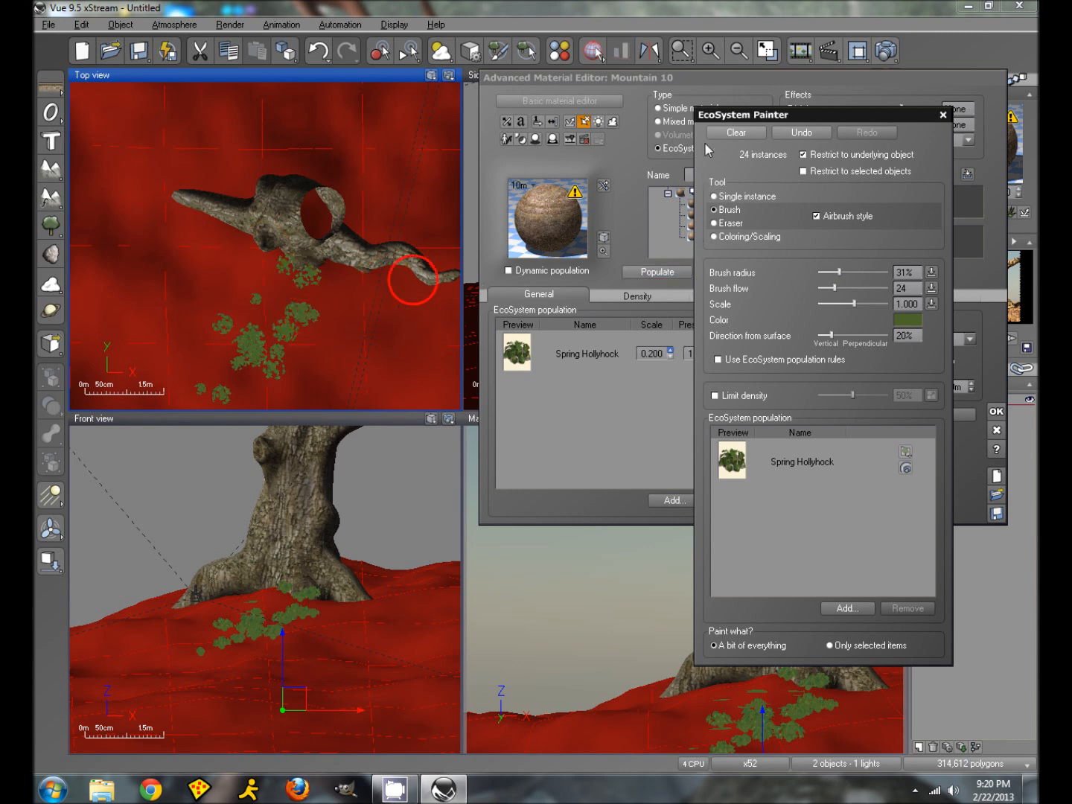
click(740, 131)
- Paint Spring Hollyhock patches along the camera side of the tree's roots, undo the final stroke, and accept the material
mouse_move(298, 286)
mouse_down()
mouse_move(270, 364)
mouse_move(352, 280)
mouse_move(236, 276)
mouse_move(203, 238)
mouse_move(120, 266)
mouse_up()
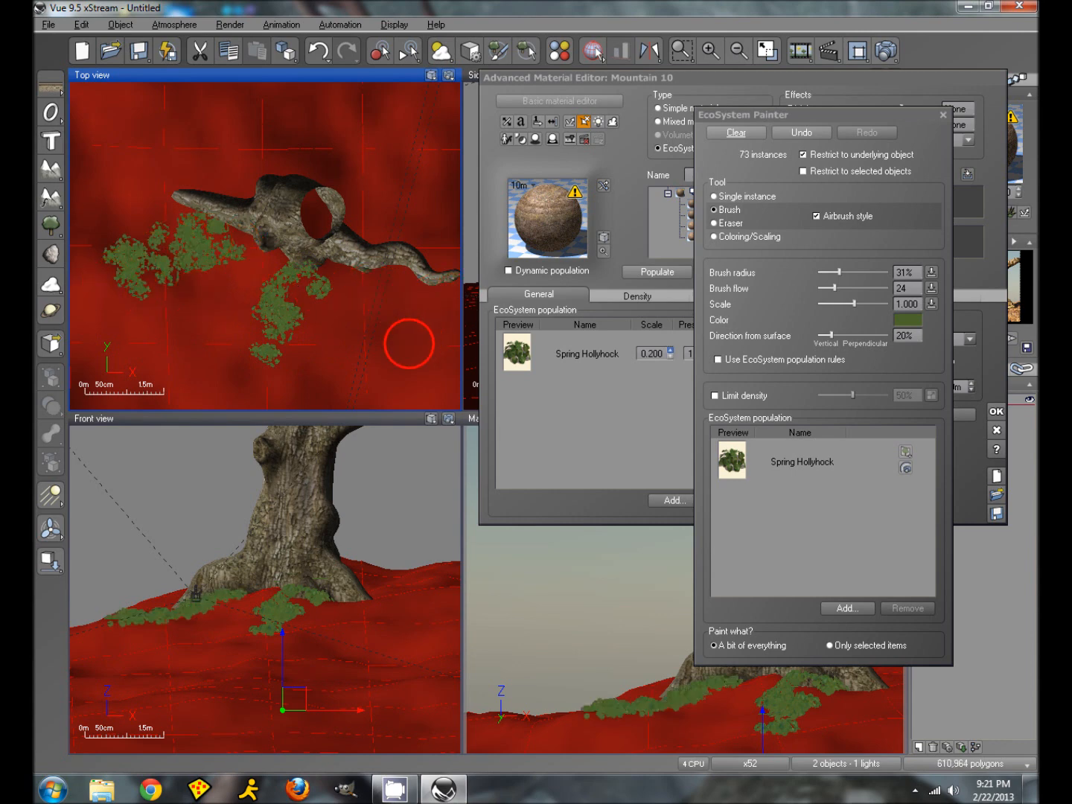
drag(342, 287, 366, 291)
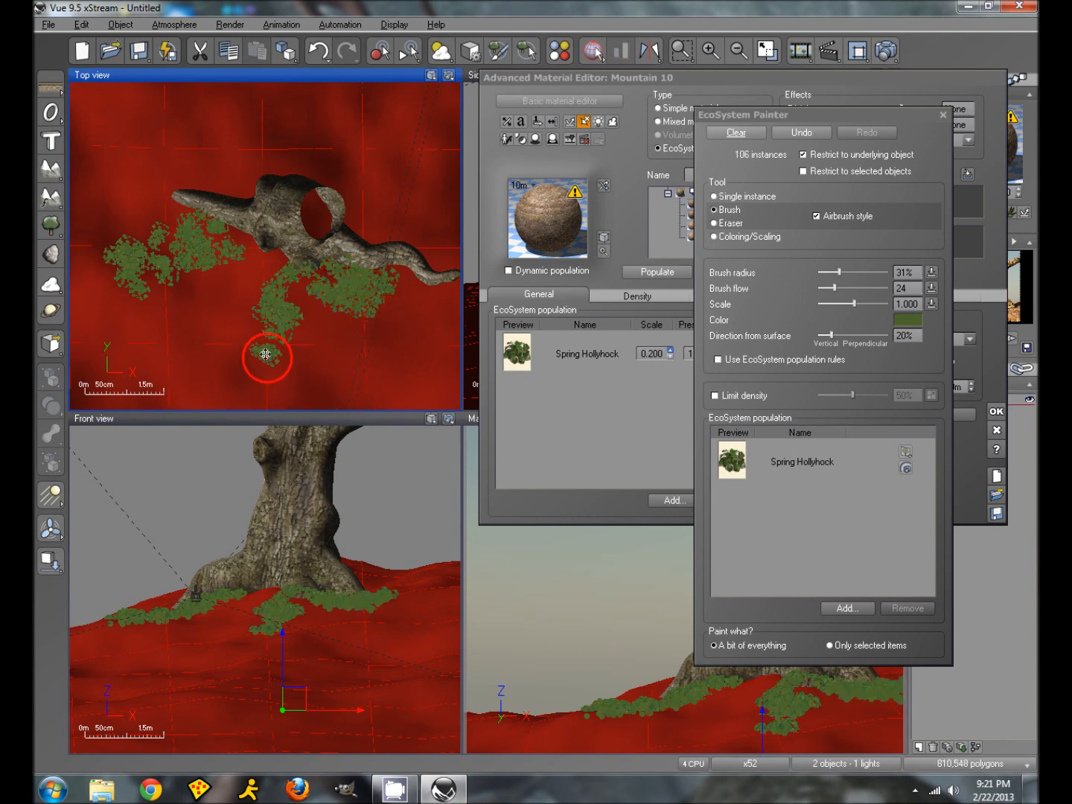
drag(265, 355, 237, 396)
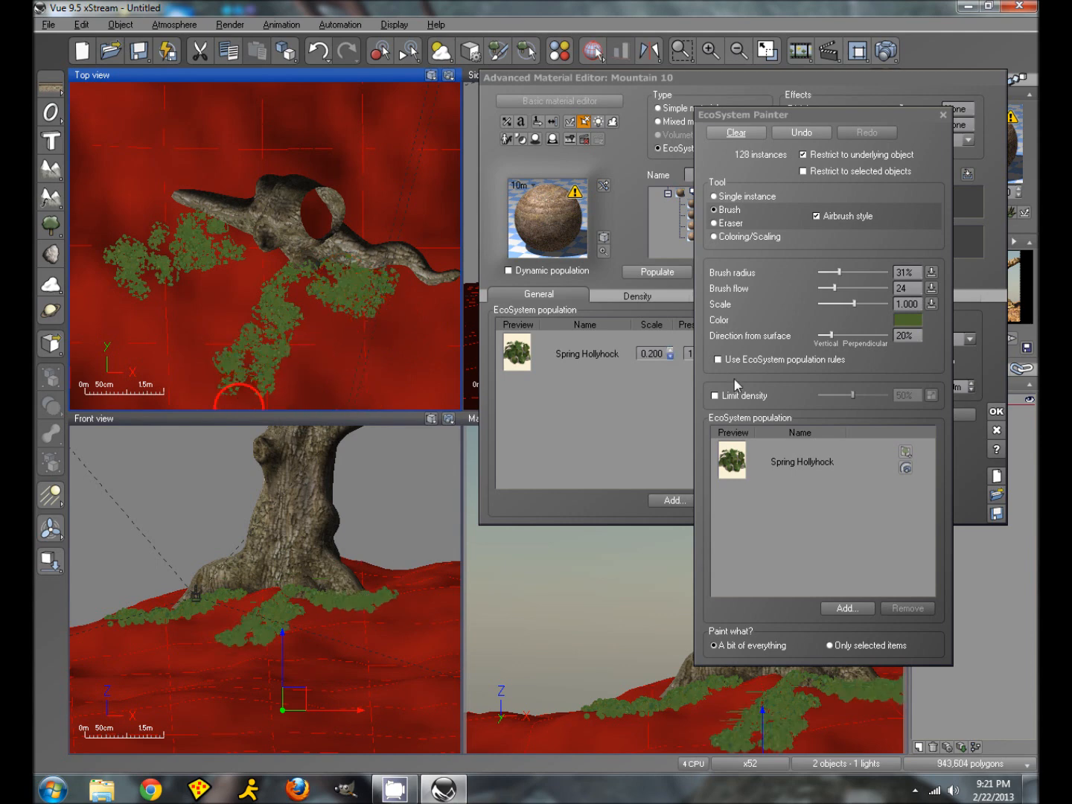
click(804, 131)
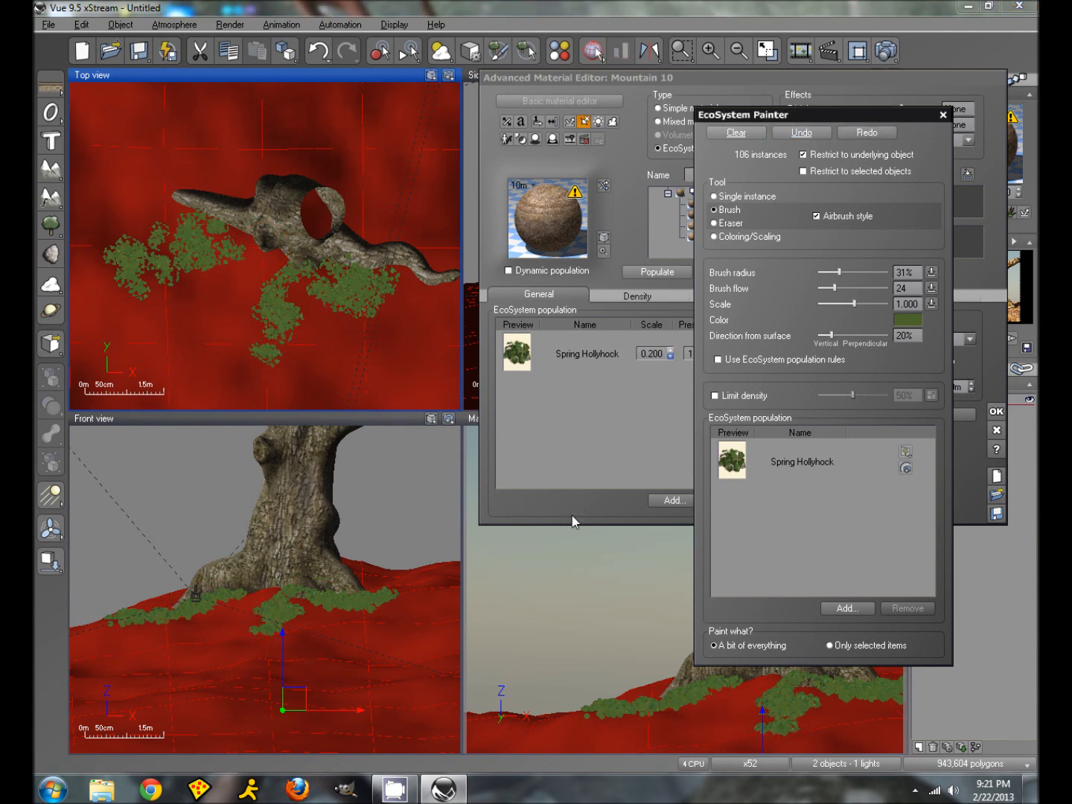
click(943, 113)
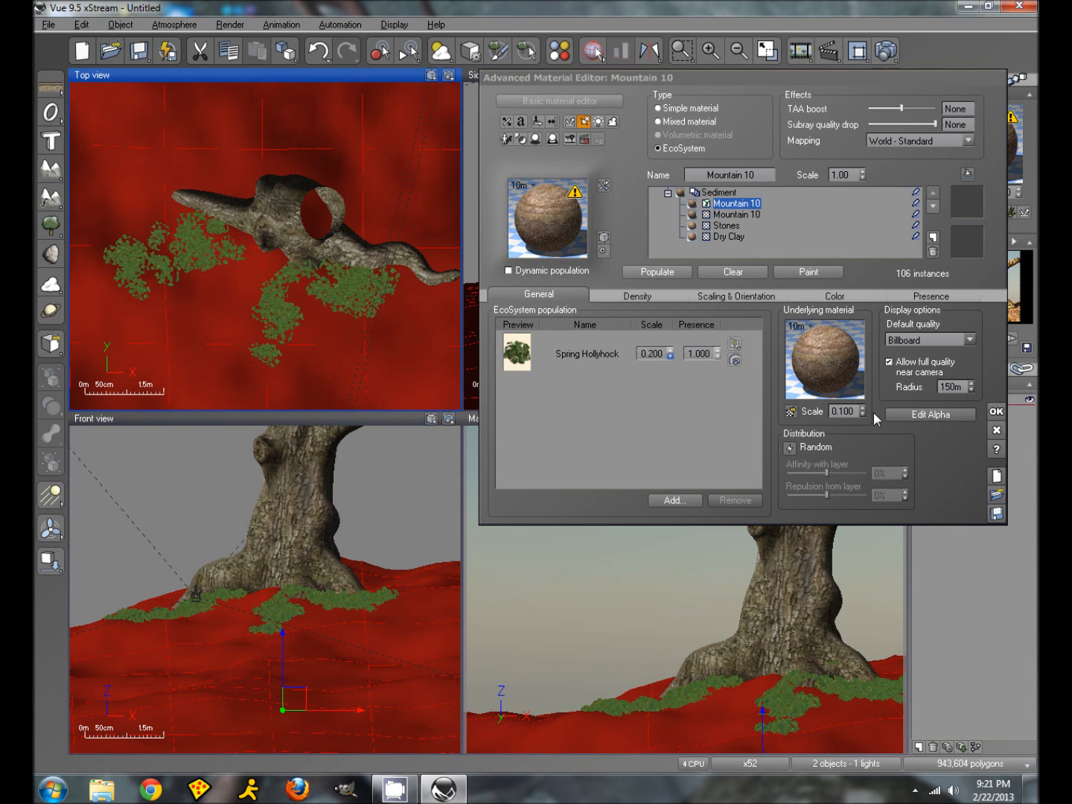
click(994, 414)
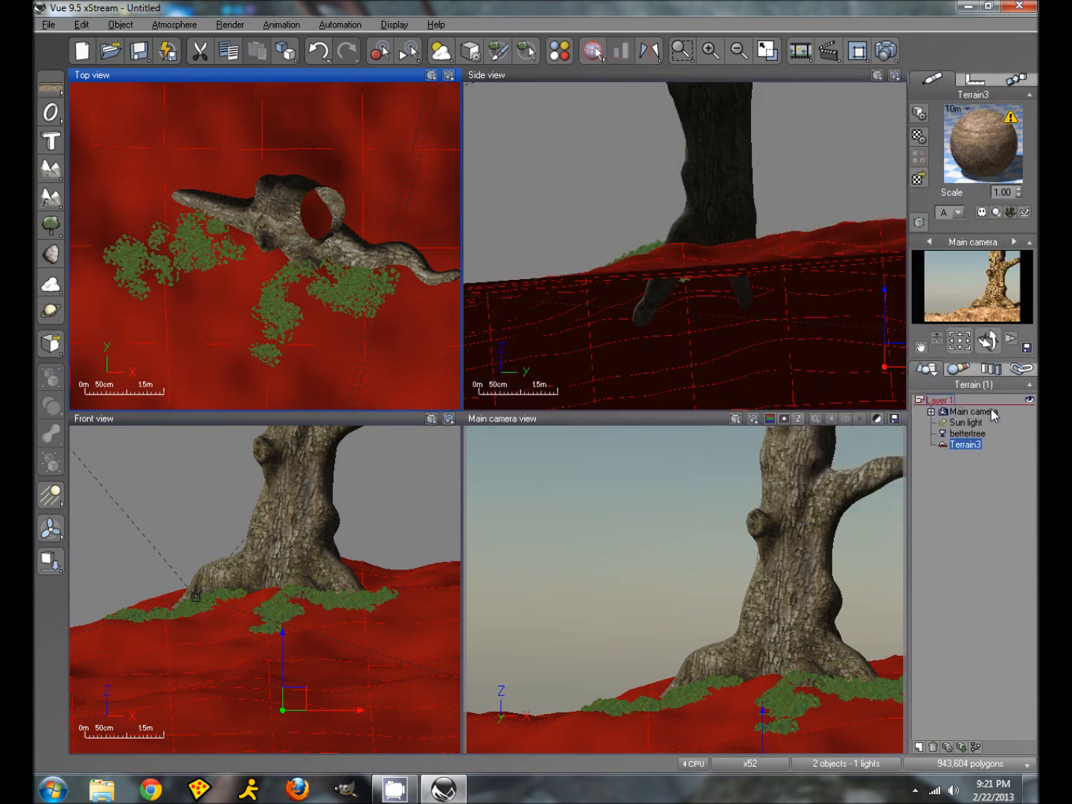
- Maximize the main camera view and render the tree with the painted ground plants
click(640, 421)
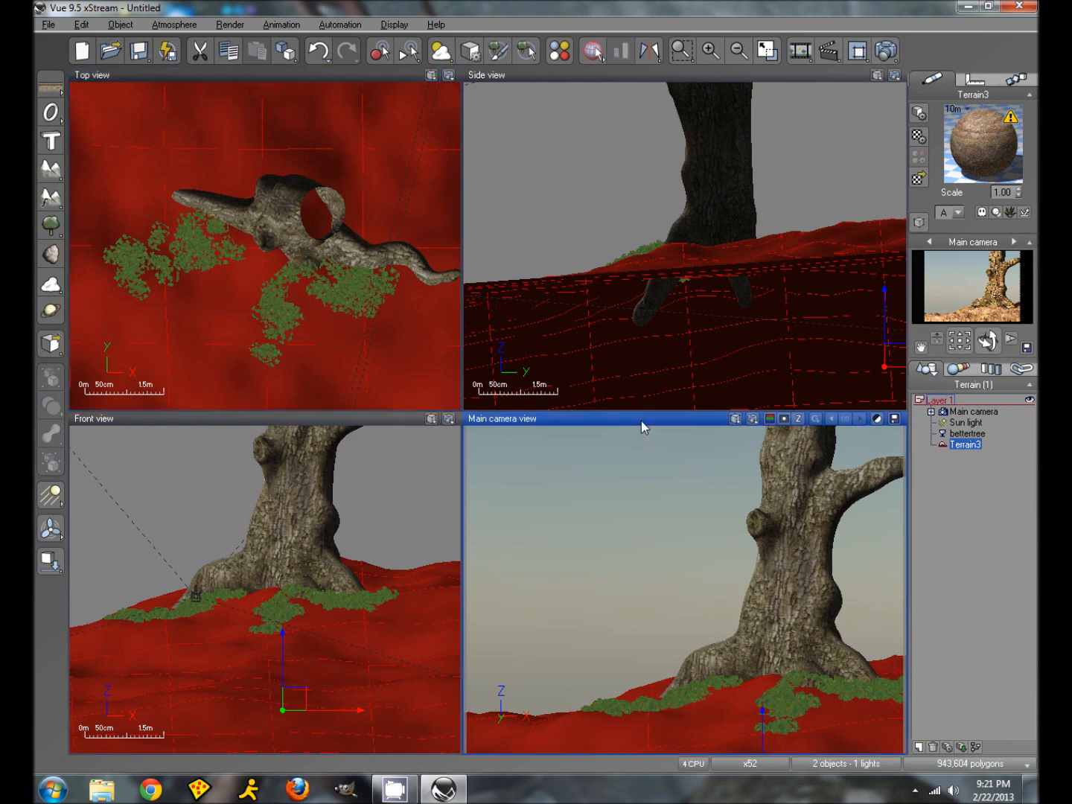
click(766, 50)
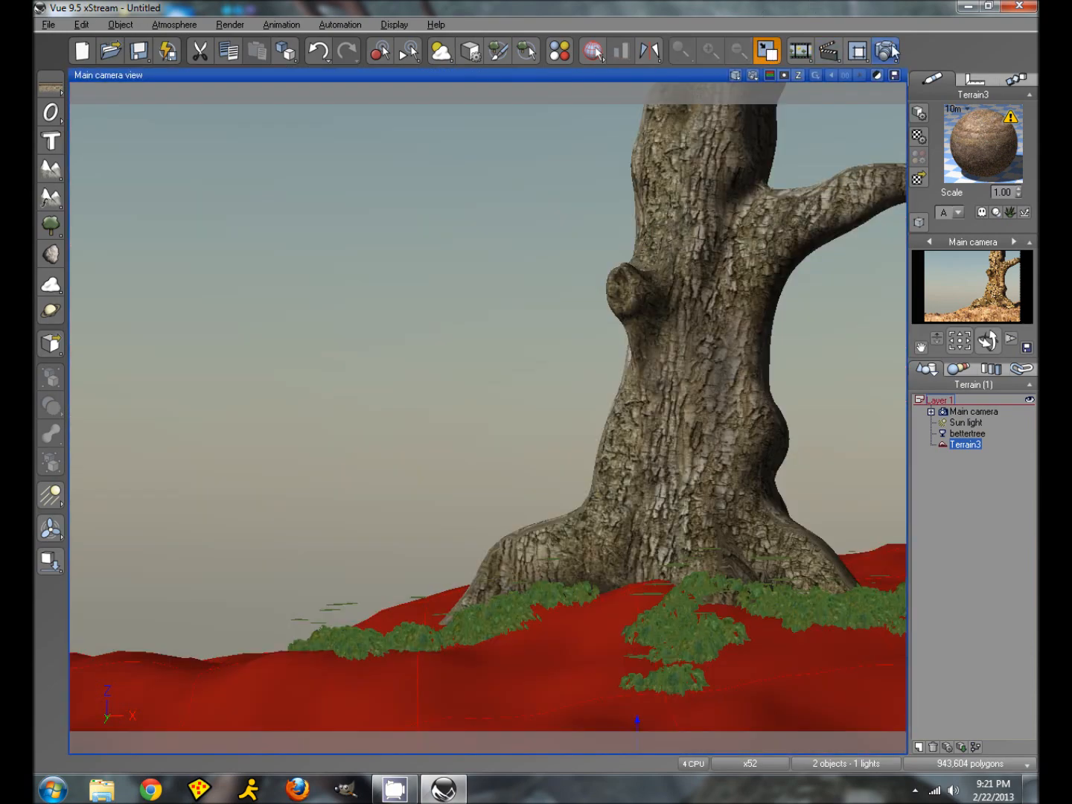
click(887, 49)
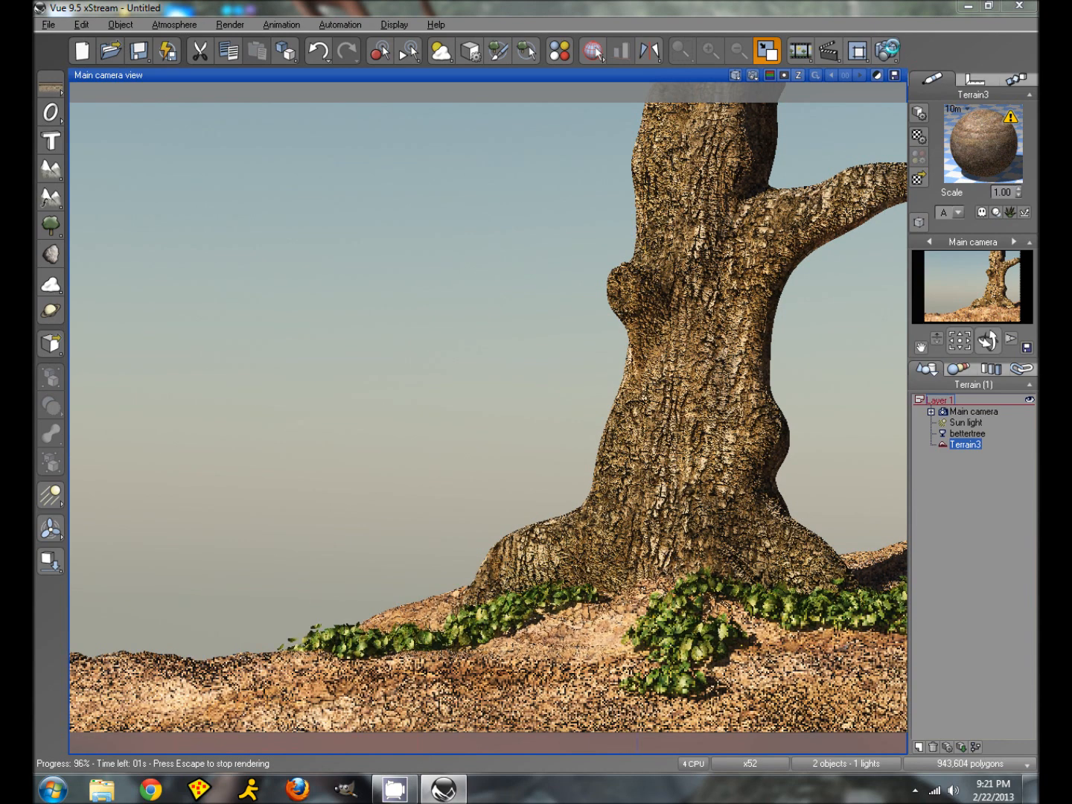
key(Escape)
click(891, 50)
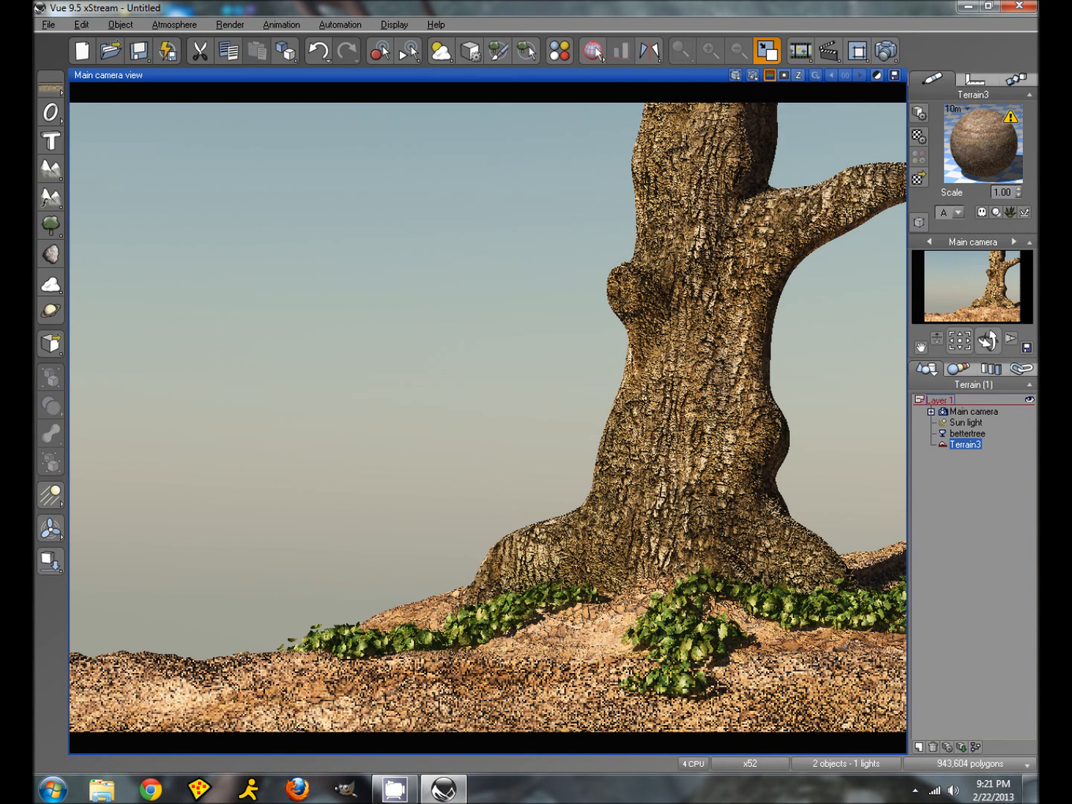
- Reopen the terrain's material and convert the remaining simple Mountain 10 layer to a second EcoSystem
double_click(1000, 140)
click(730, 215)
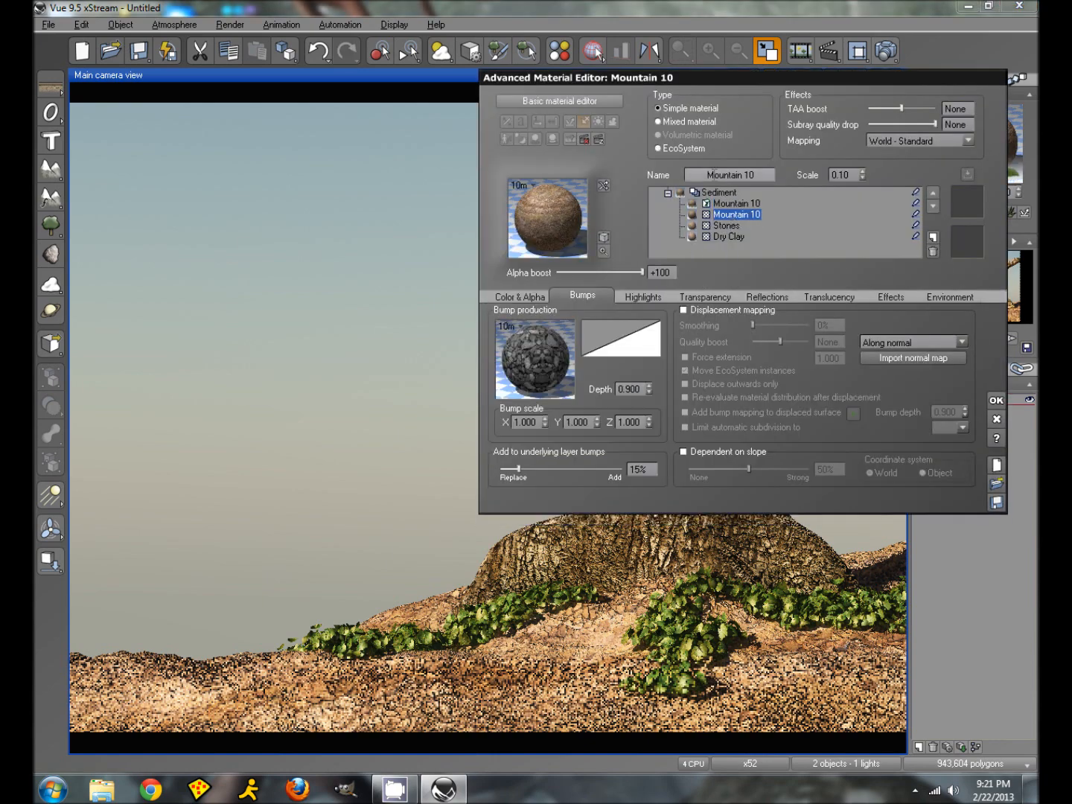
click(693, 152)
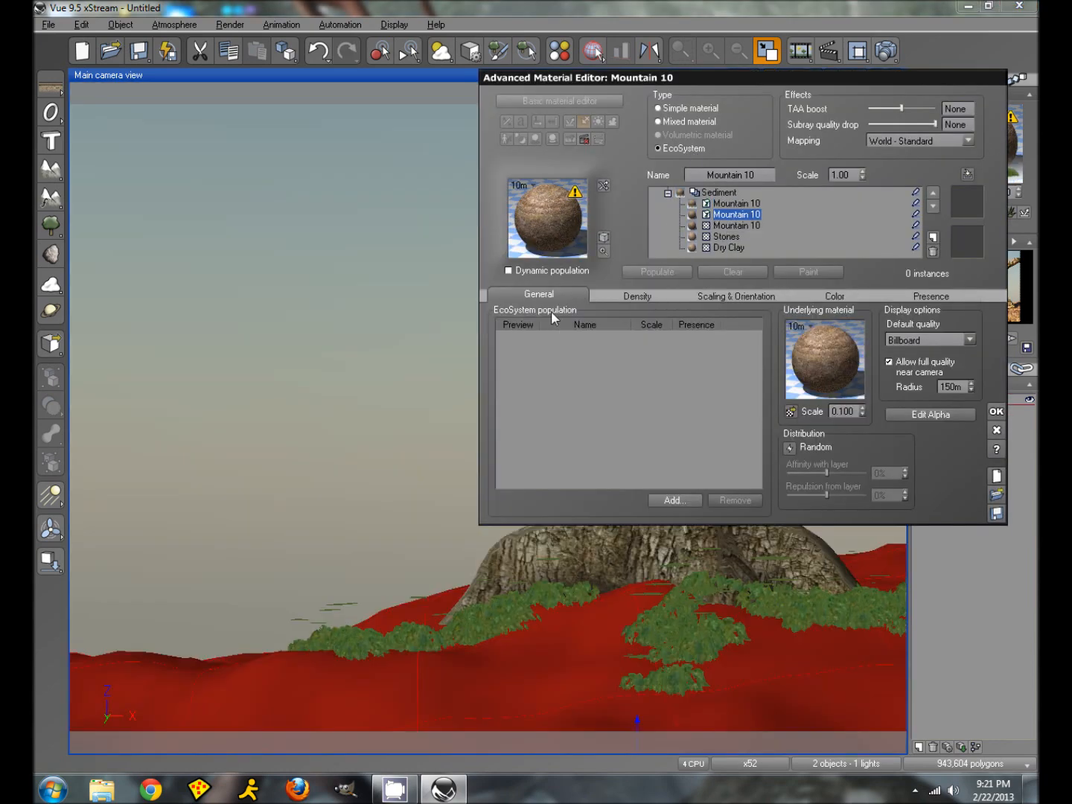
- Add Grass 4 - Ecosystem Quality from the asileFX_GroundCover collection for Ecosystems to the second EcoSystem's population
click(674, 499)
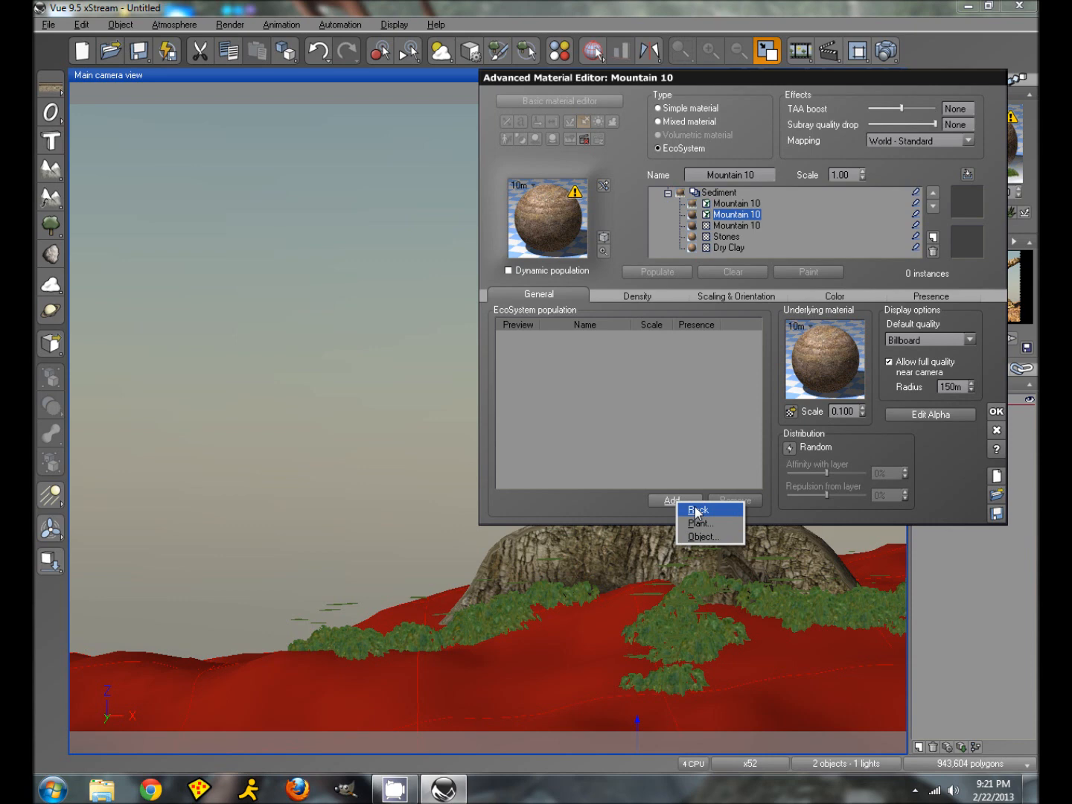
click(697, 524)
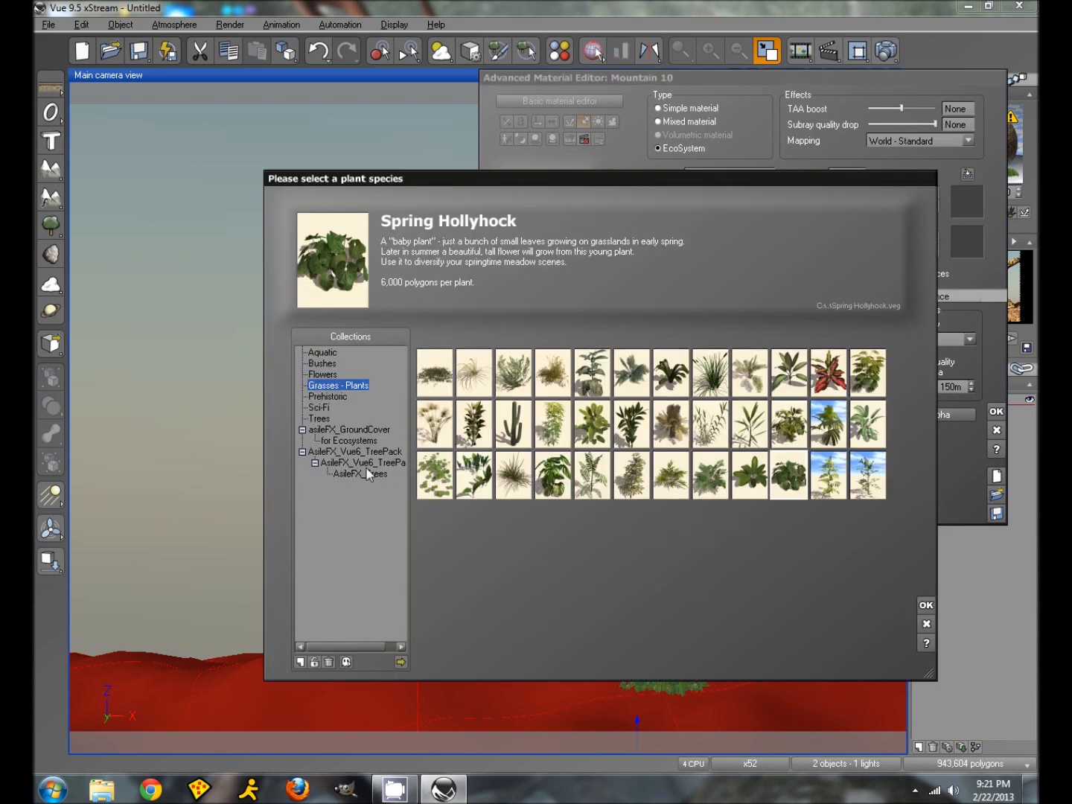
click(345, 440)
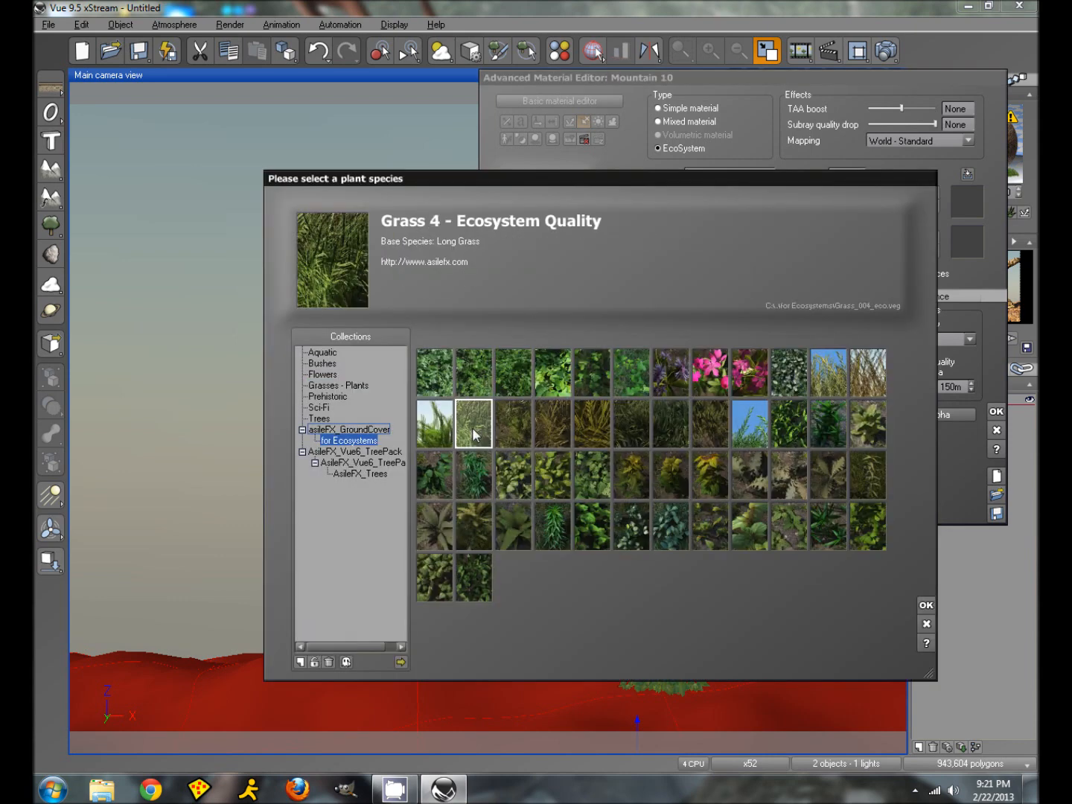
click(926, 607)
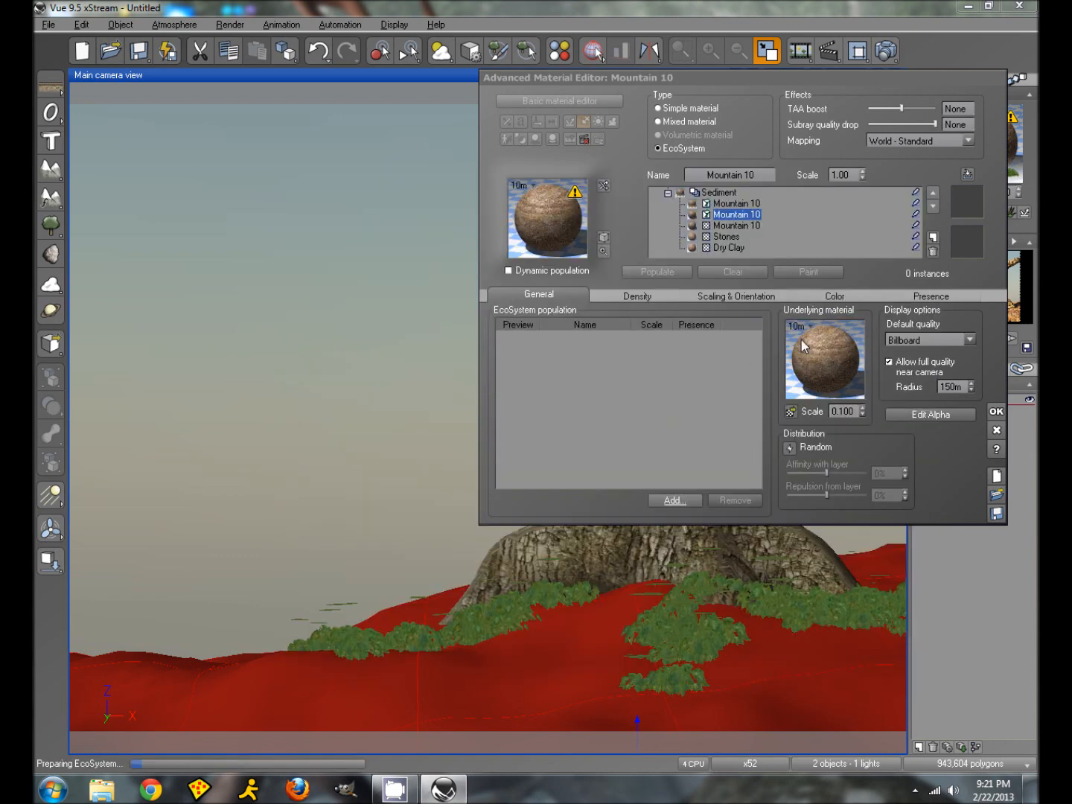
- Change the grass EcoSystem's overall color to a pale yellow-green
click(810, 298)
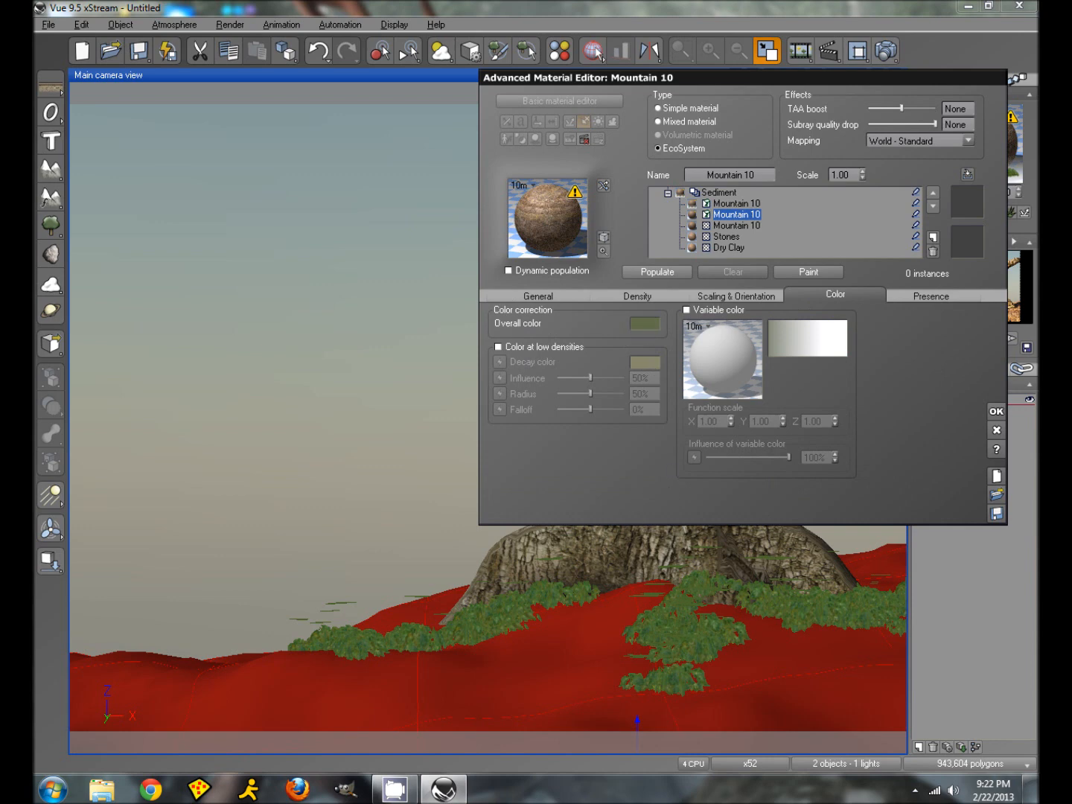
click(644, 323)
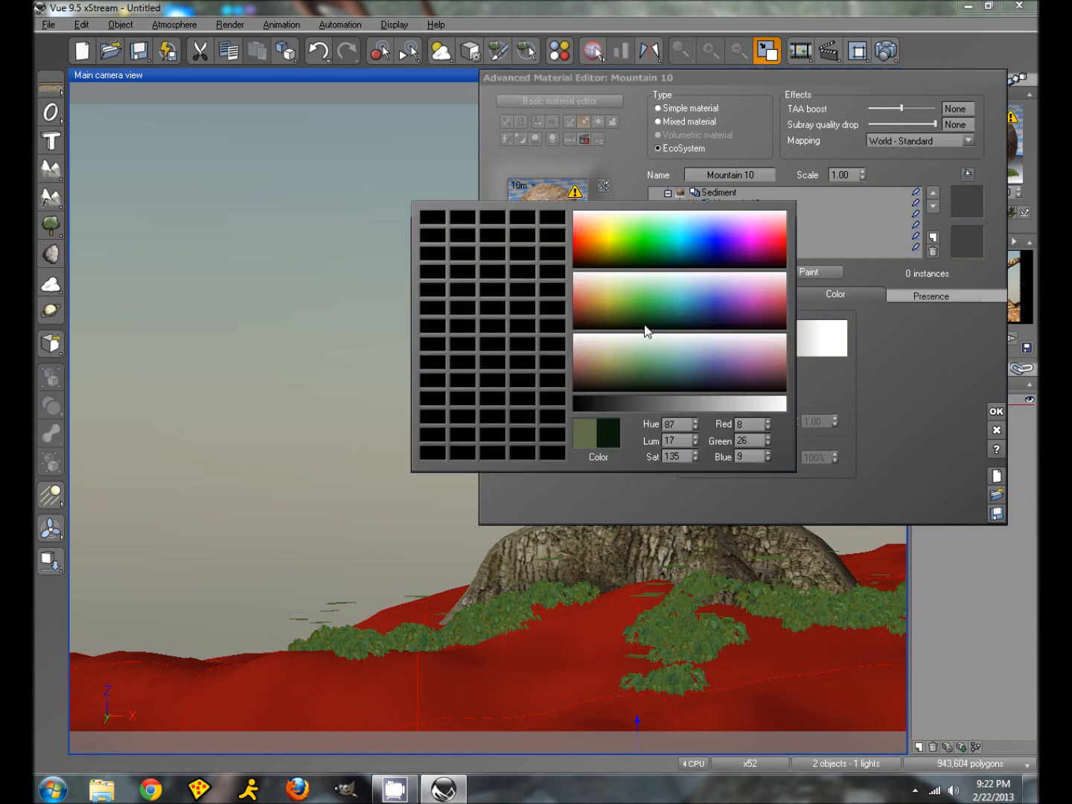
click(612, 346)
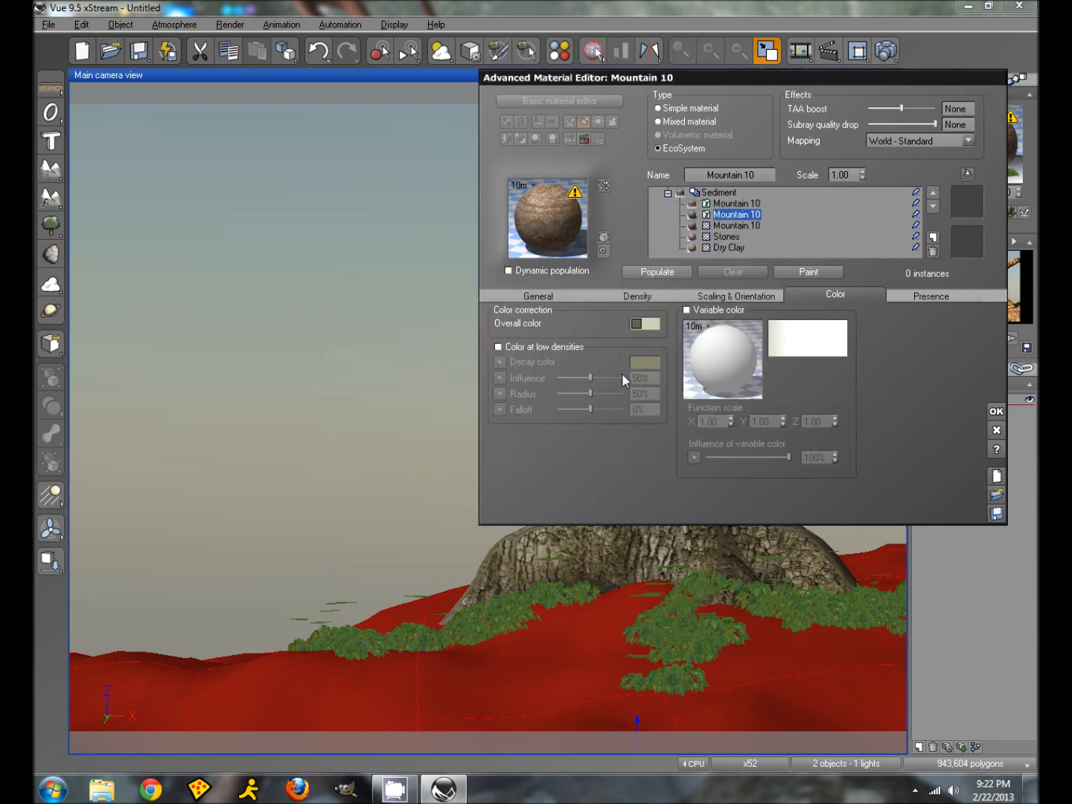
- Change the grass EcoSystem's overall color to a muted olive-yellow with Hue 38, Lum 93 and Sat 78
right_click(654, 323)
click(678, 346)
click(646, 325)
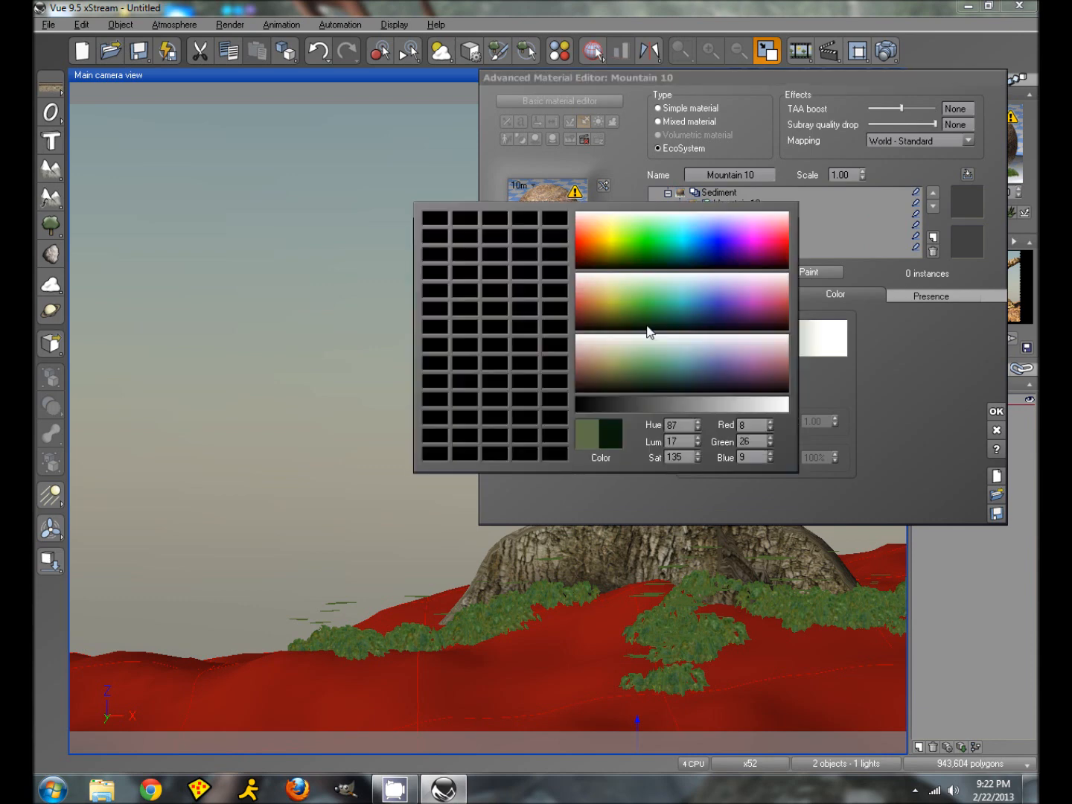
click(647, 331)
click(623, 342)
drag(590, 340, 587, 345)
click(622, 335)
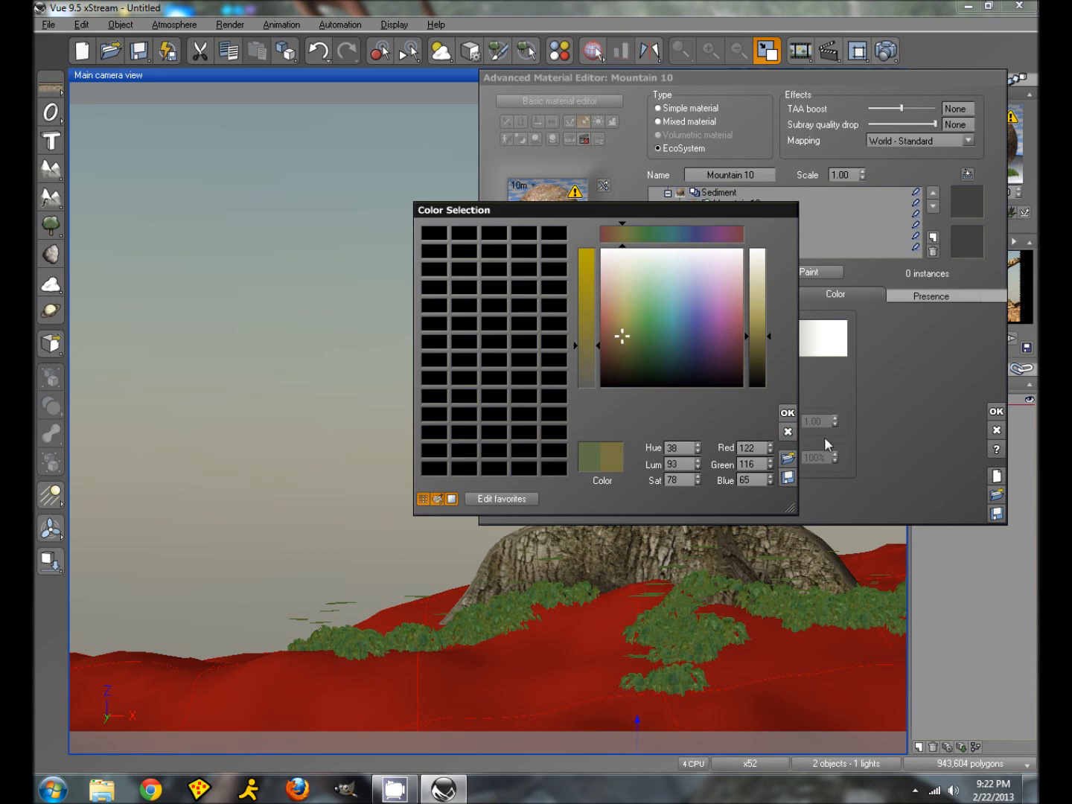
click(787, 413)
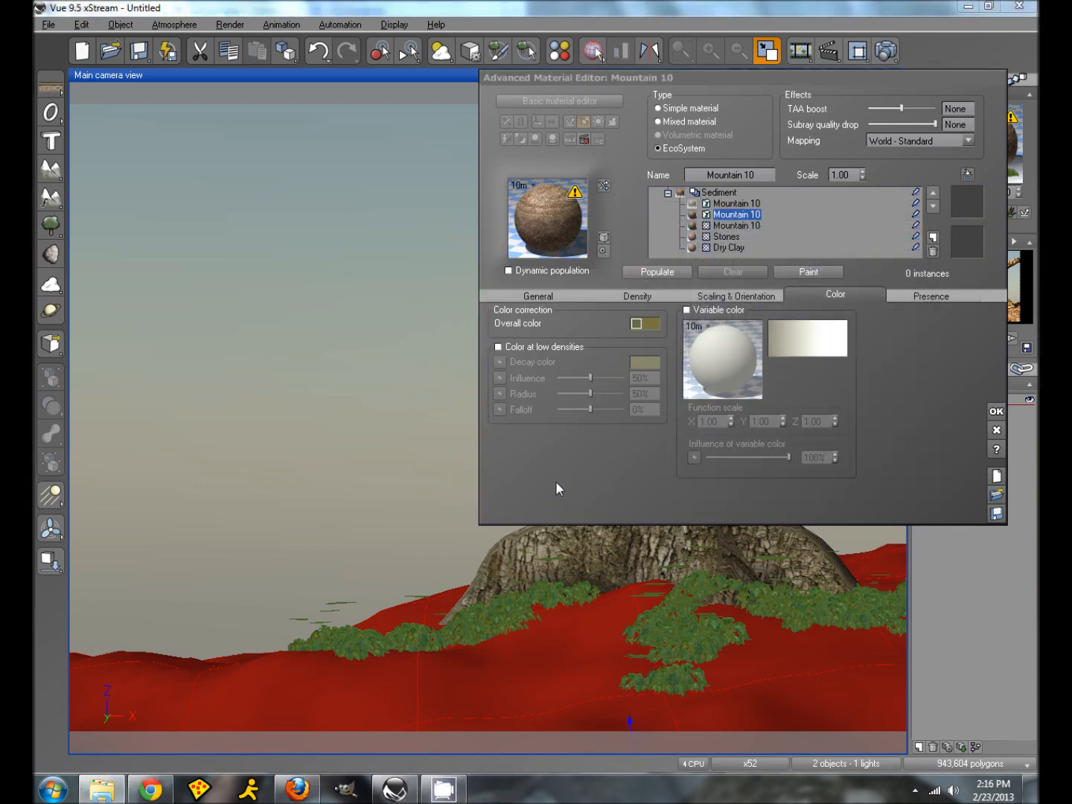
- Raise the grass EcoSystem's overall density and lower the decay influence near foreign objects to 2%
click(643, 291)
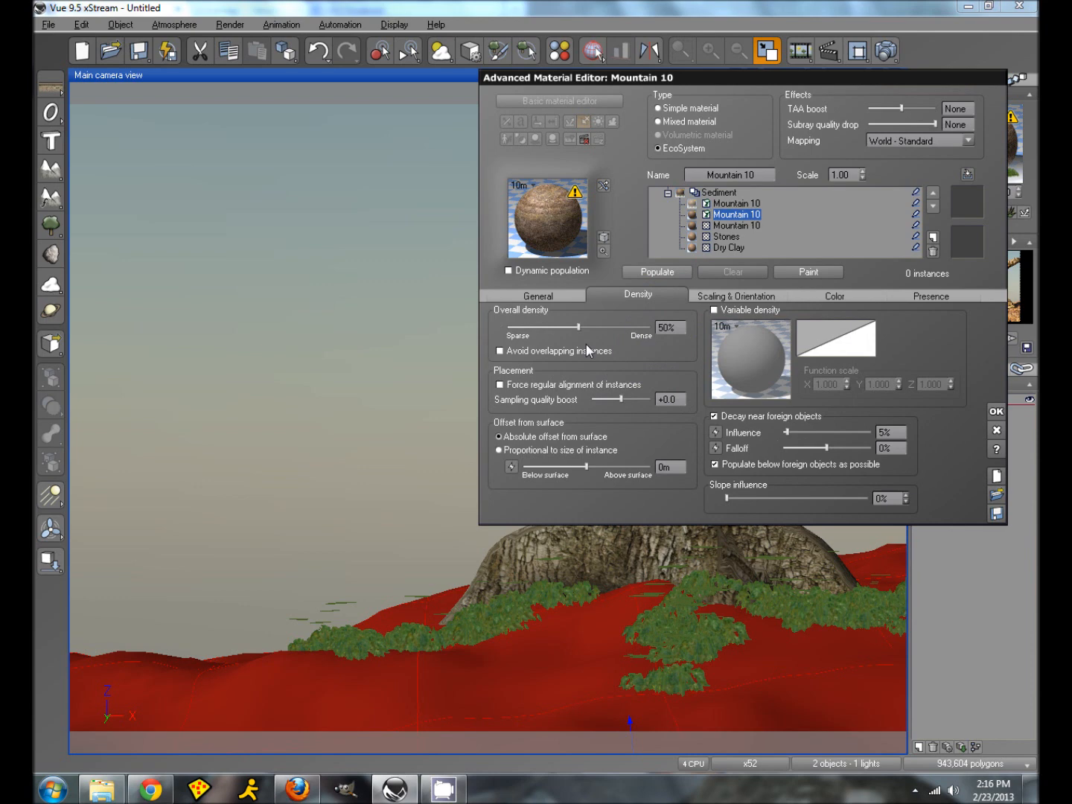
drag(578, 326, 634, 327)
drag(799, 432, 796, 431)
- Set the grass's maximum size variation to 2.000 and direction from surface to 100% perpendicular, and populate the EcoSystem
click(730, 295)
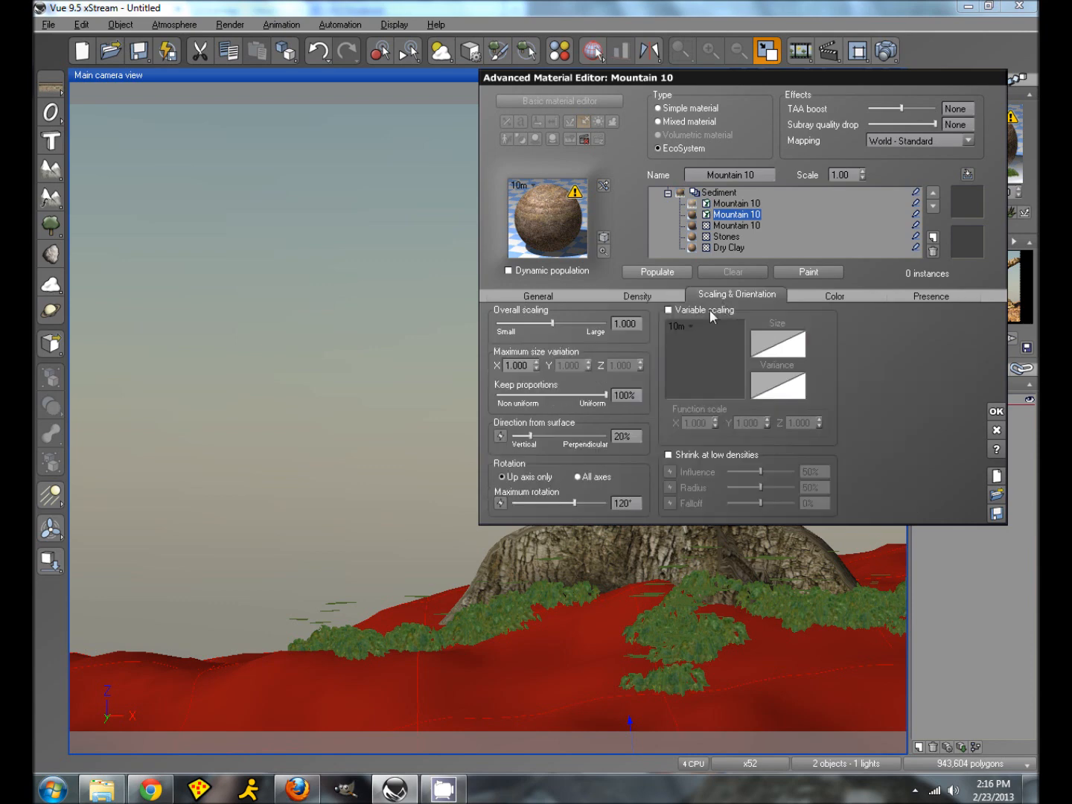
click(536, 362)
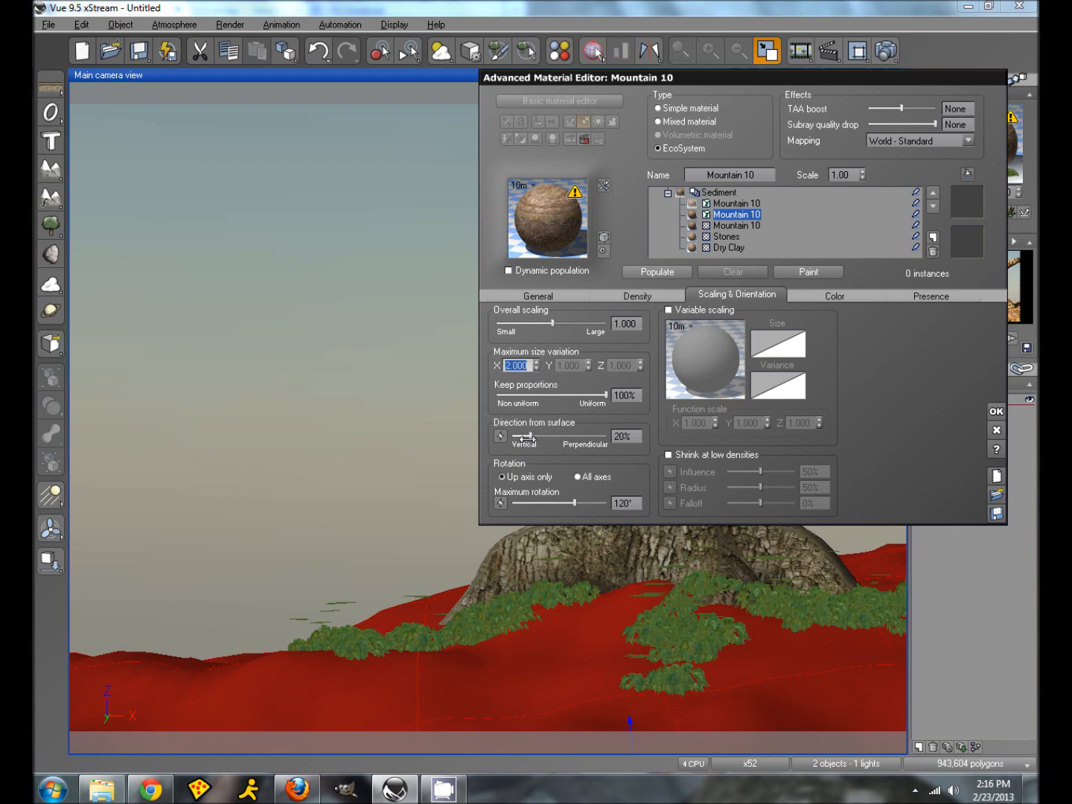
drag(529, 437, 606, 446)
click(642, 269)
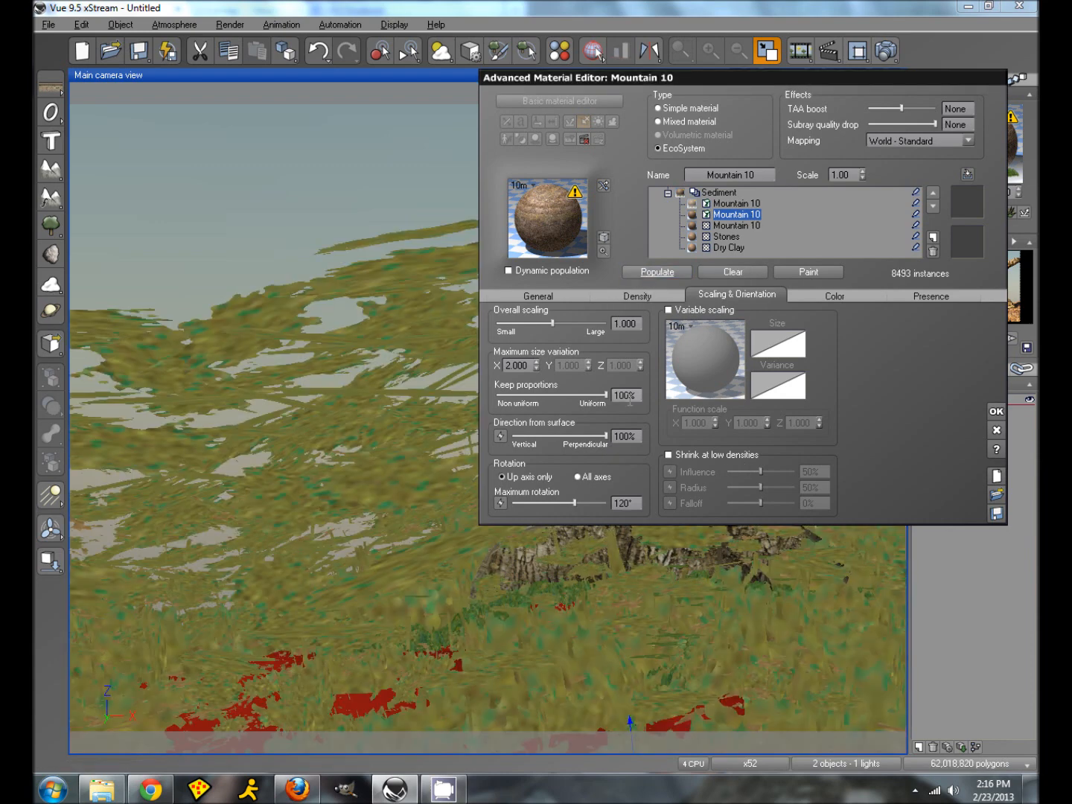
- Set the Grass 4 population scale to 0.06, repopulate the EcoSystem, accept the material and render the camera view
drag(766, 77, 535, 97)
click(942, 309)
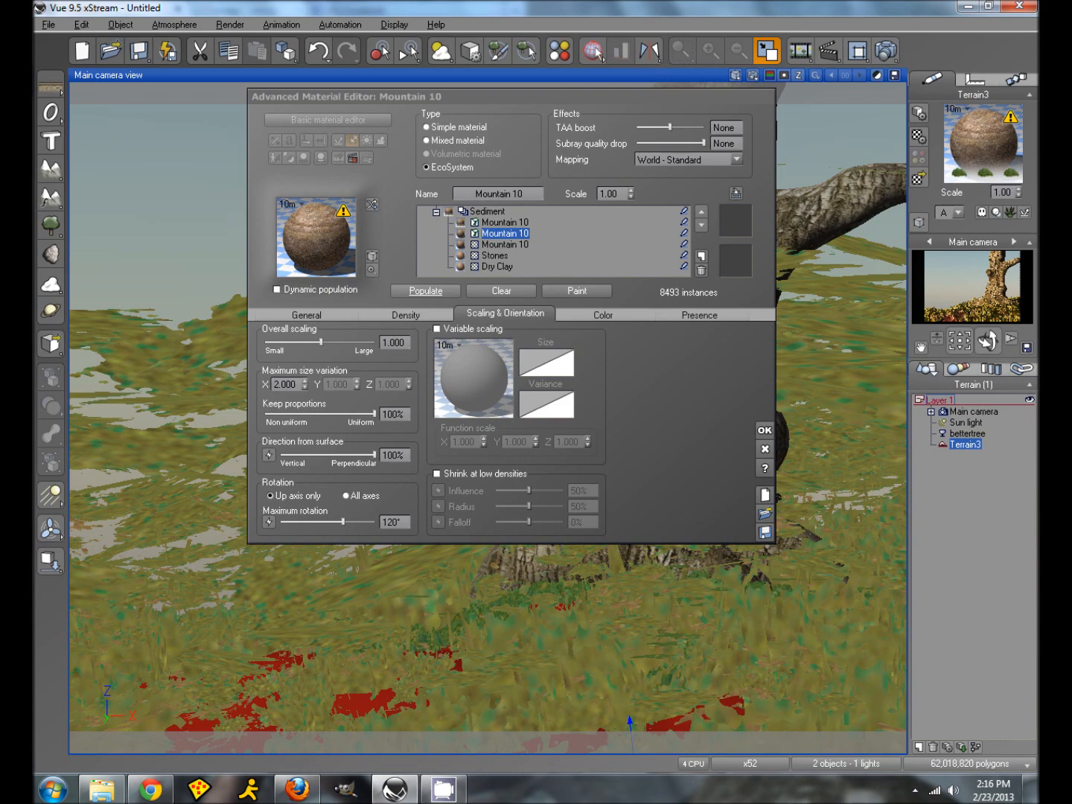
click(316, 317)
double_click(421, 373)
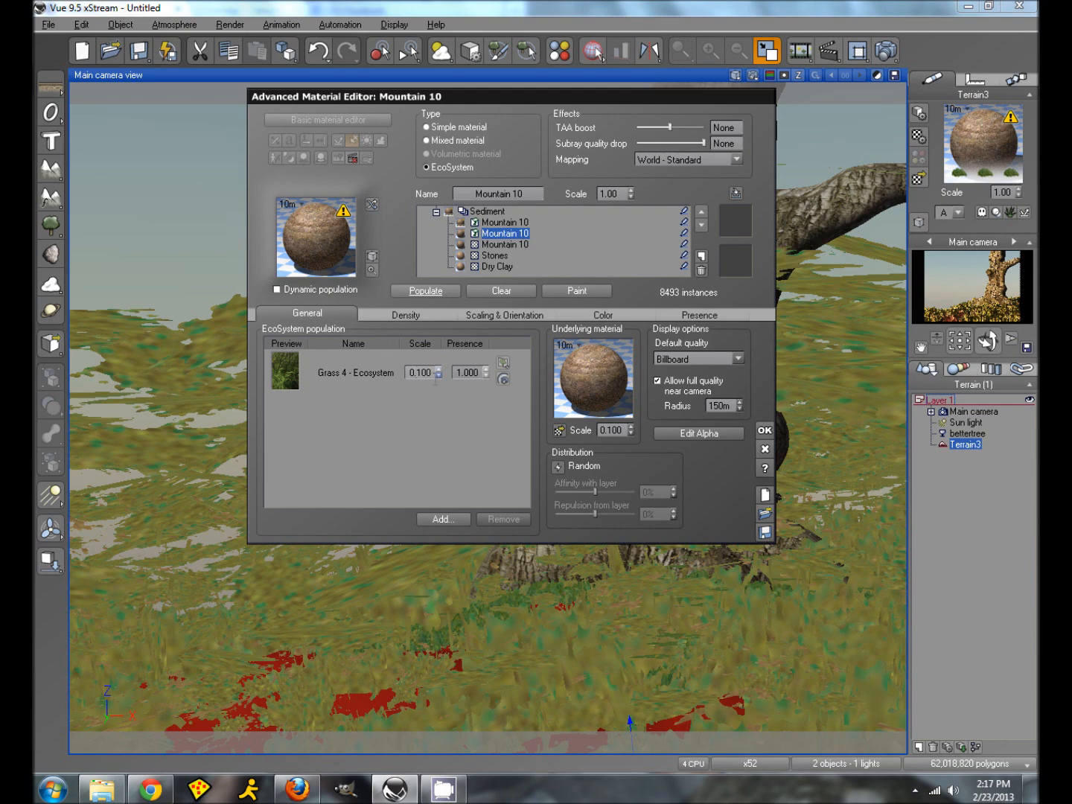
text(.0805)
key(BackSpace)
key(BackSpace)
text(.06)
click(415, 291)
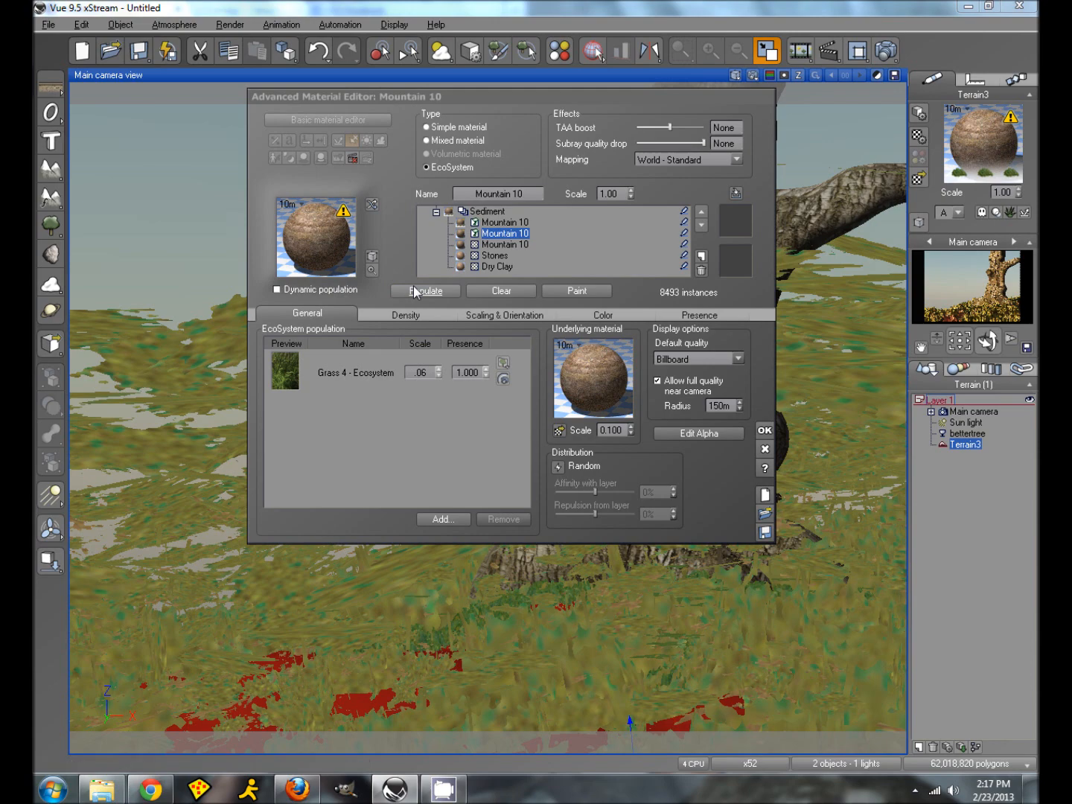
click(763, 432)
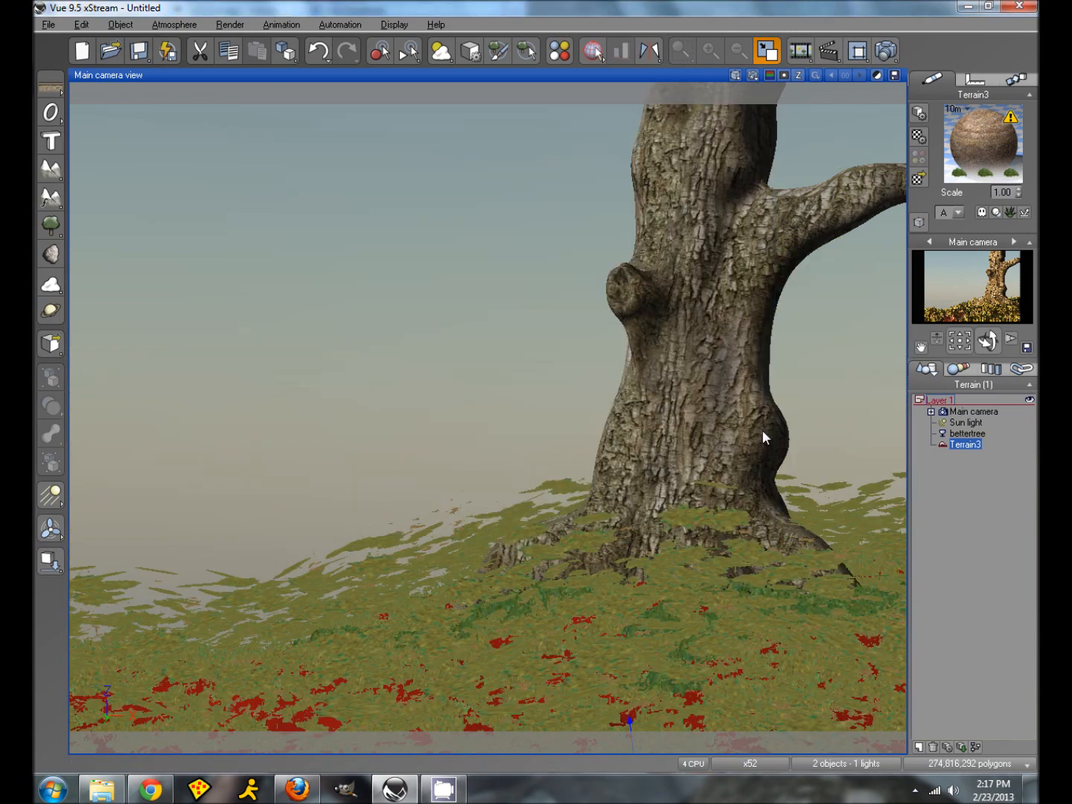
click(885, 50)
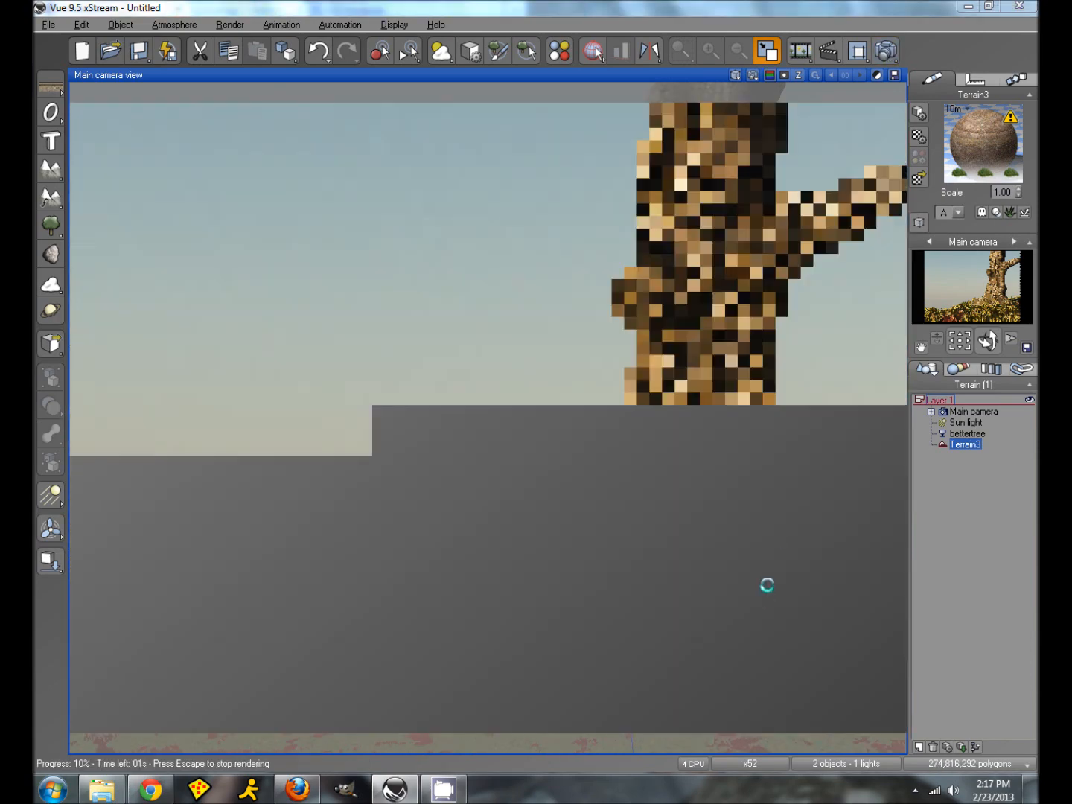
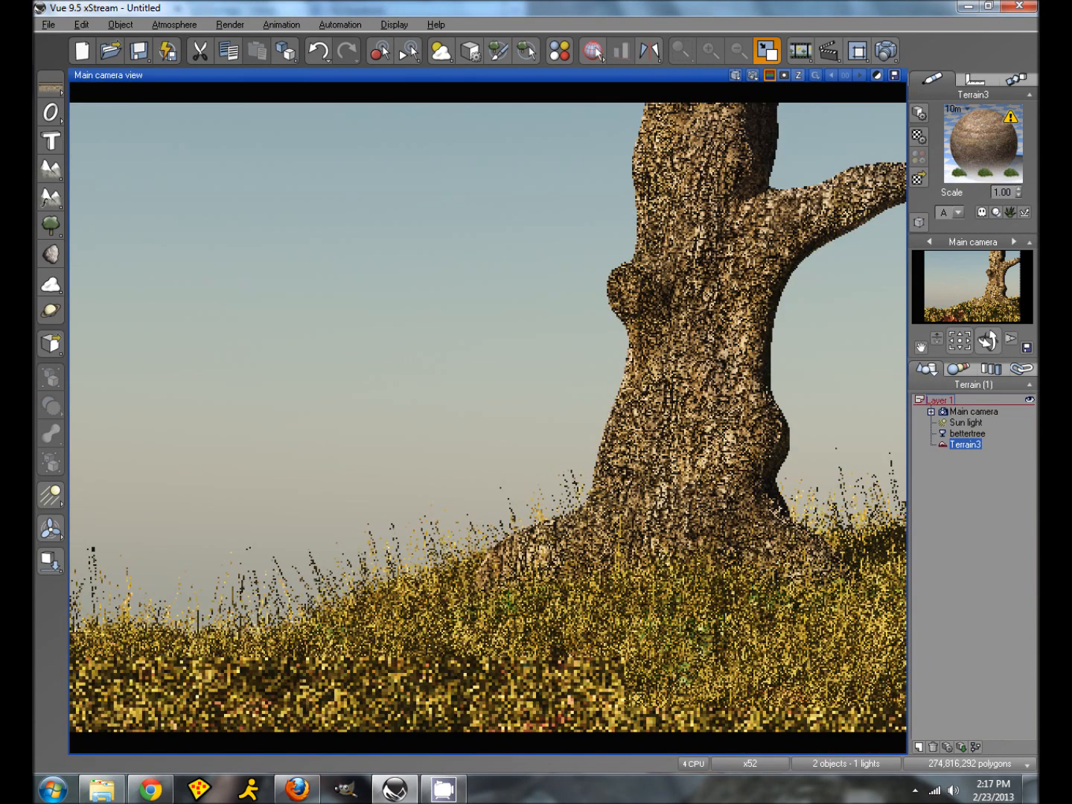
- Reopen the terrain material, shift the grass EcoSystem's overall color to a browner tone and lower its overall density to 80%
double_click(978, 145)
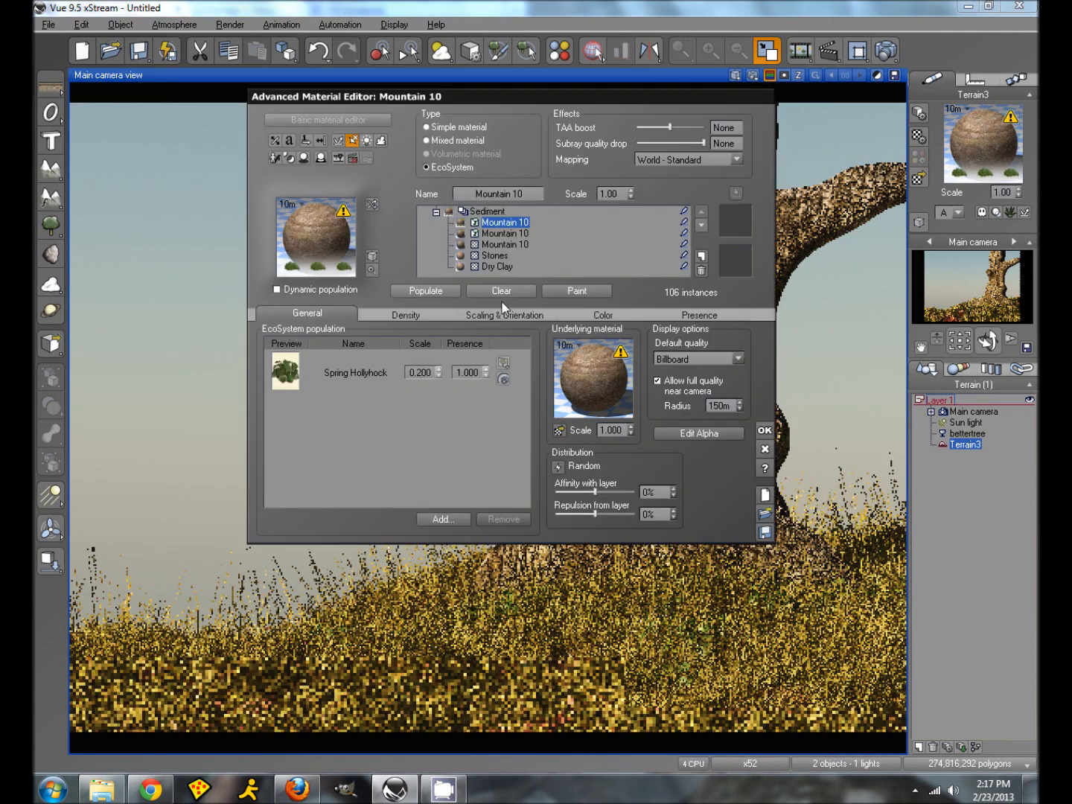
click(505, 233)
click(600, 315)
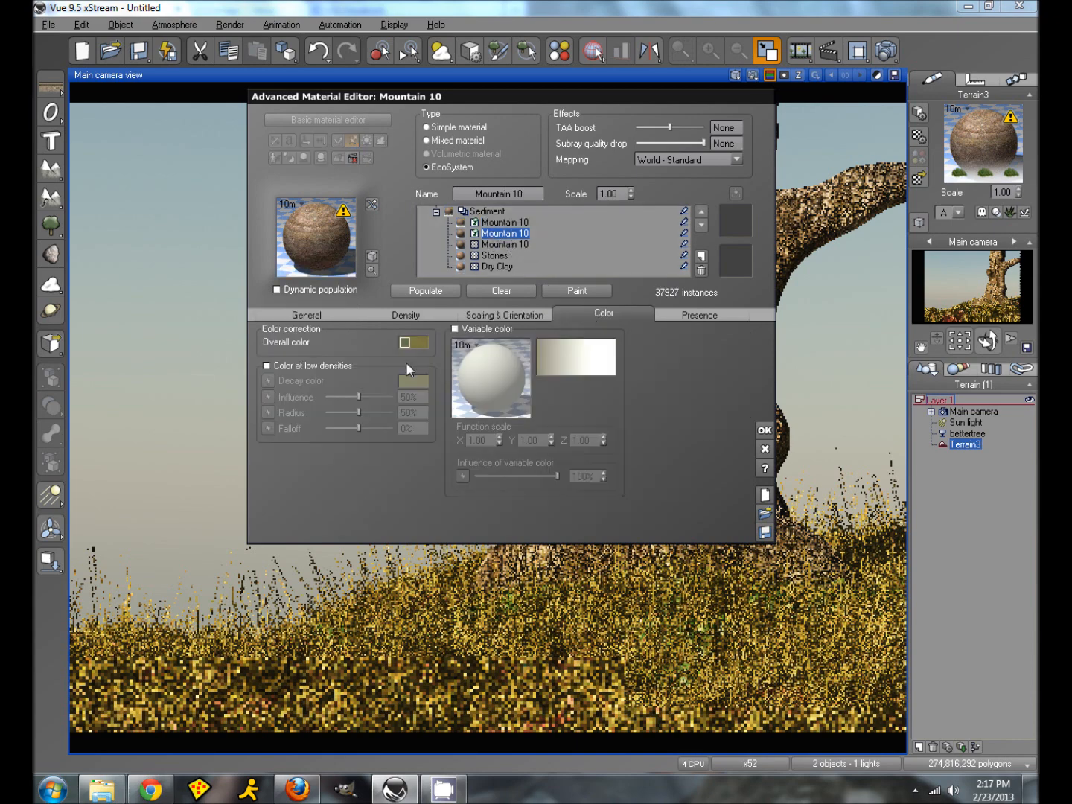
click(413, 344)
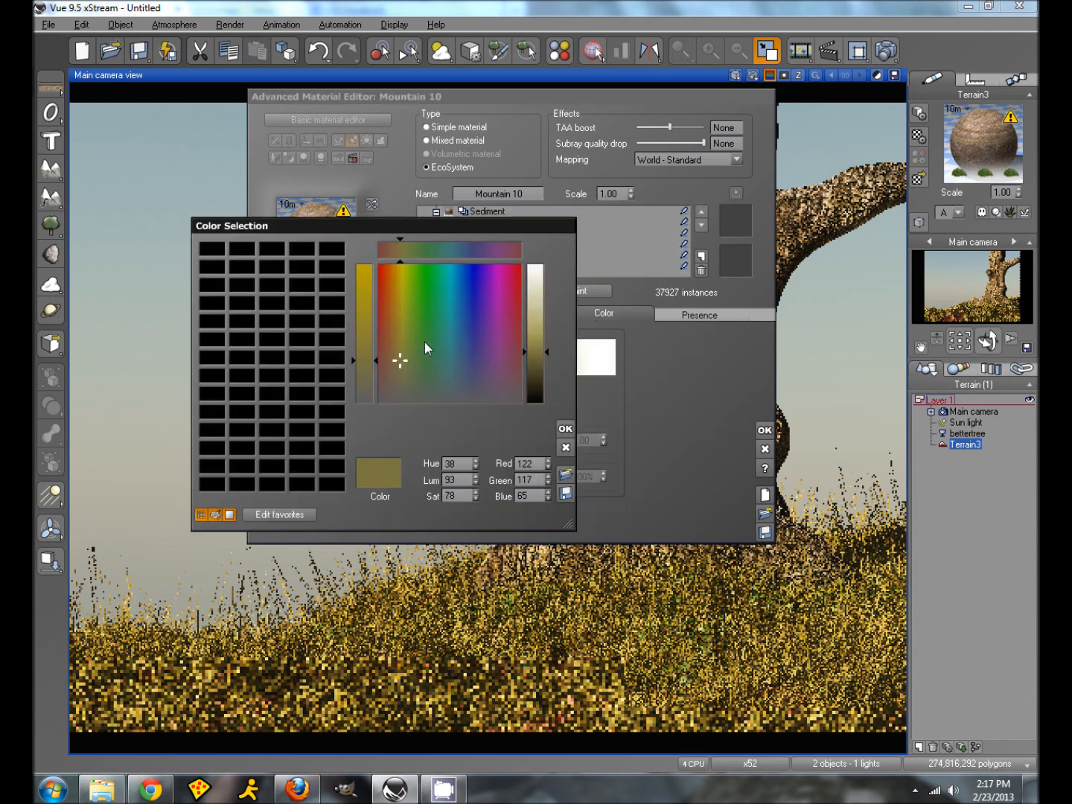
click(395, 365)
click(565, 428)
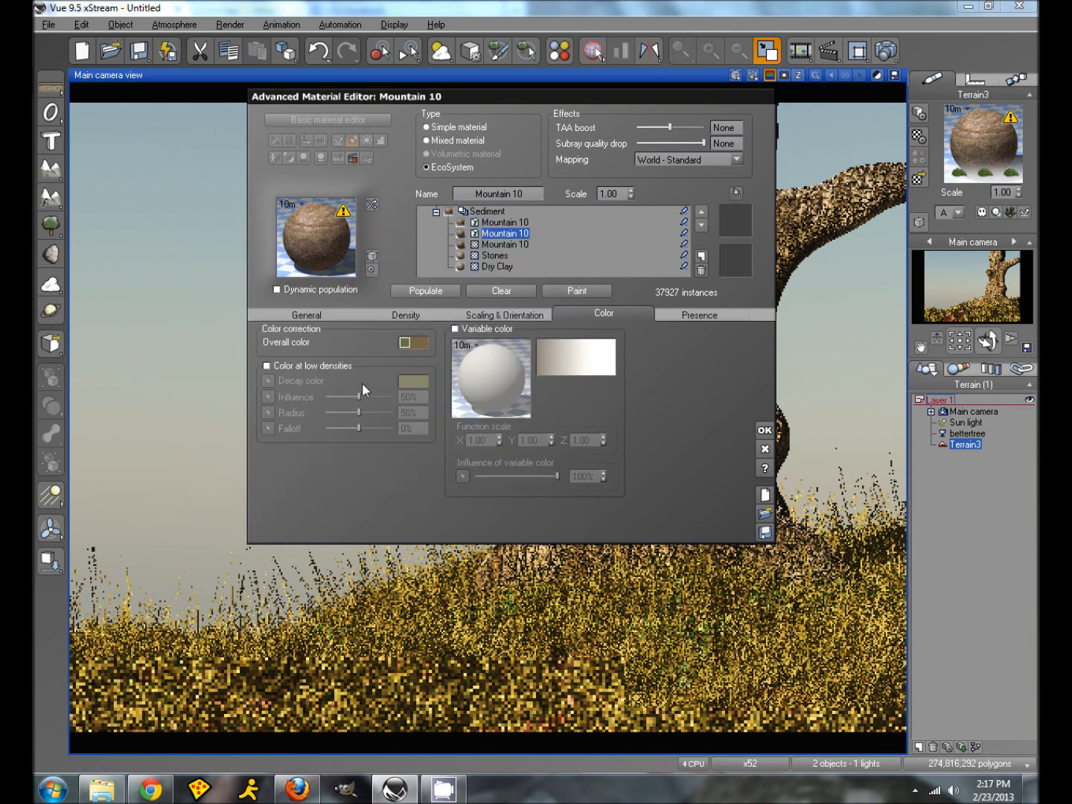
click(390, 317)
drag(404, 348, 386, 351)
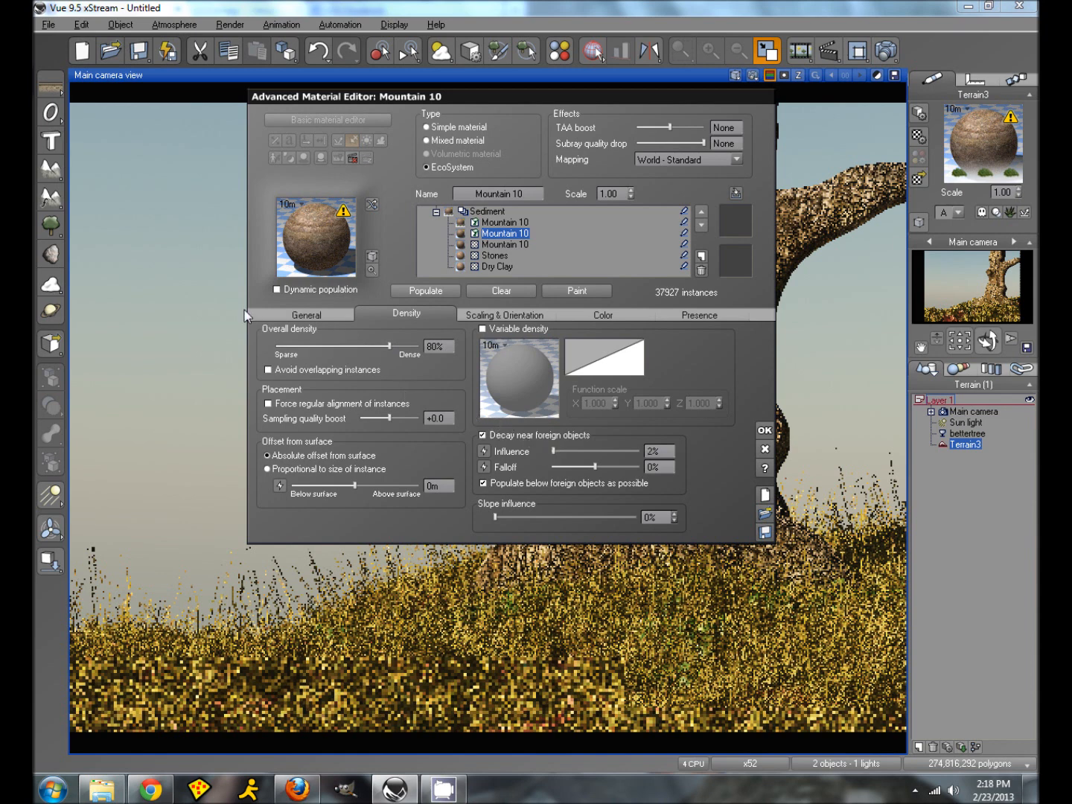
- Move the Grass 4 EcoSystem layer above the Spring Hollyhock layer in the terrain's material
click(277, 316)
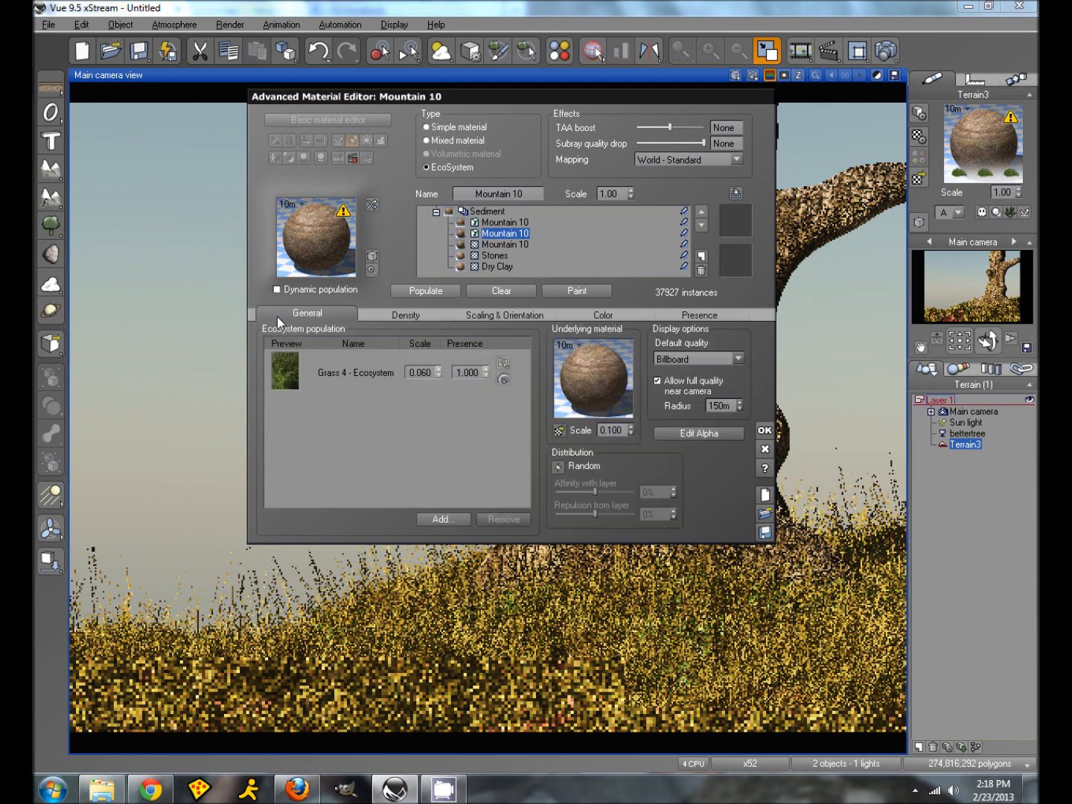
click(517, 222)
click(517, 233)
click(702, 212)
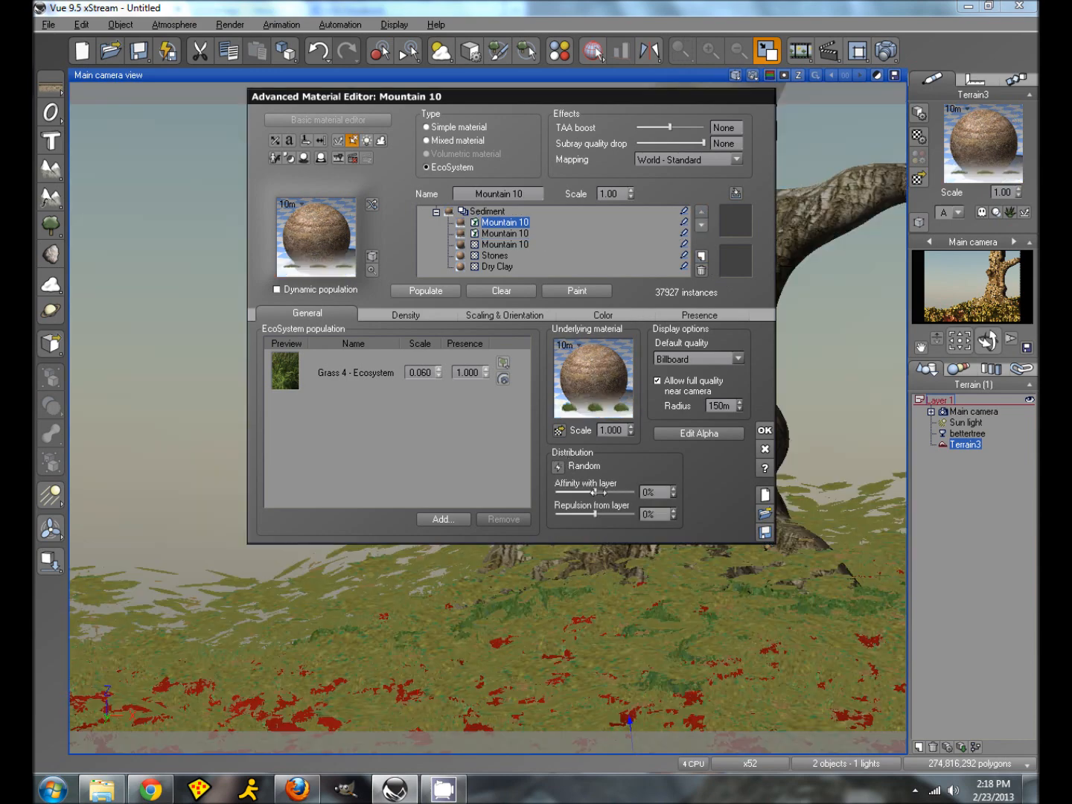
- Set the grass's repulsion from layer to 26%, repopulate, accept the material and render the camera view
drag(596, 514, 608, 514)
click(427, 290)
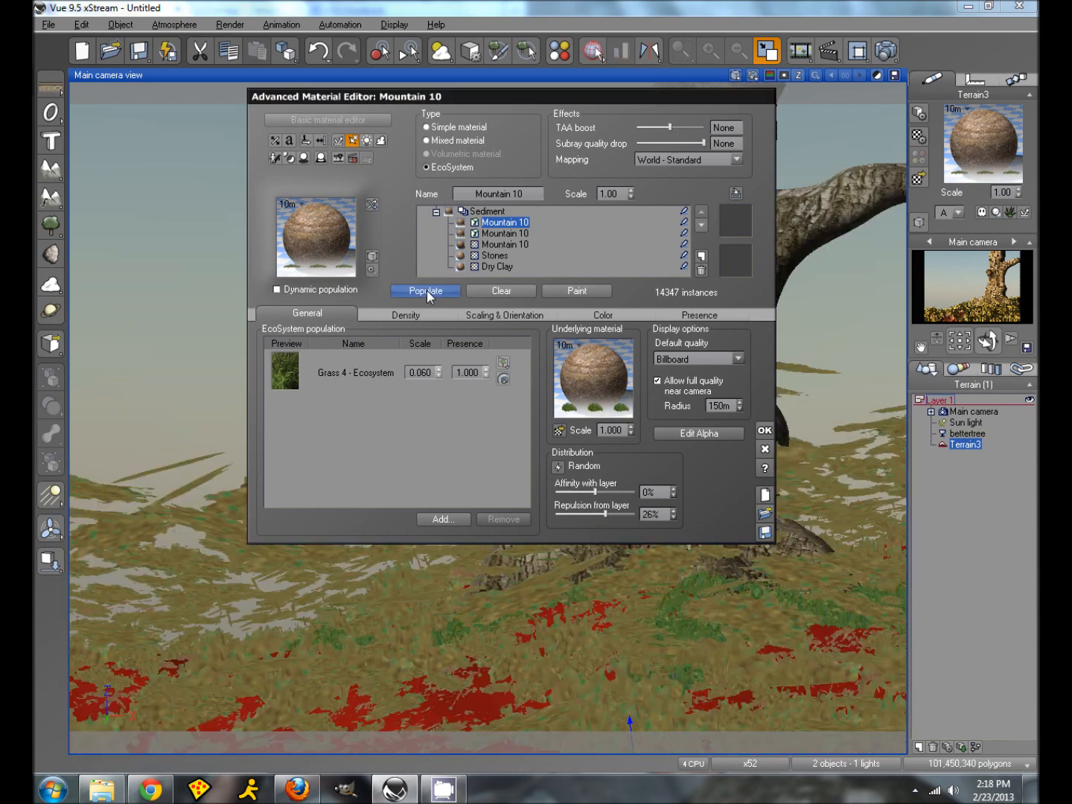
click(766, 430)
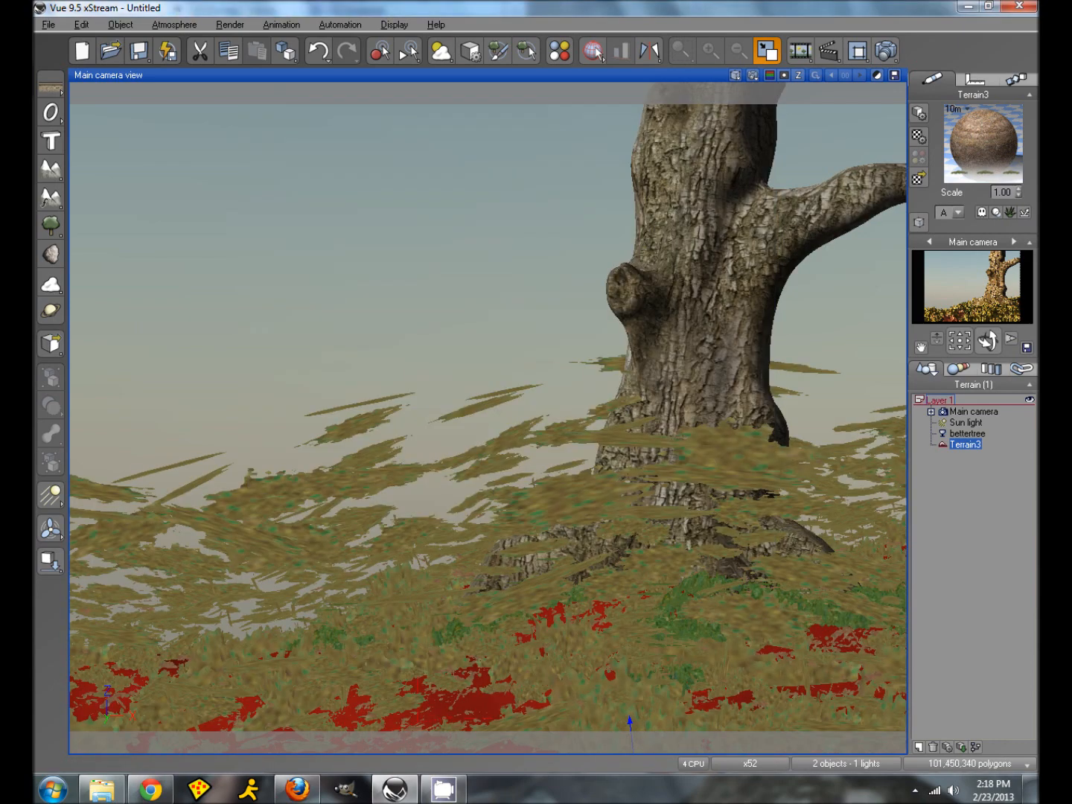
click(887, 51)
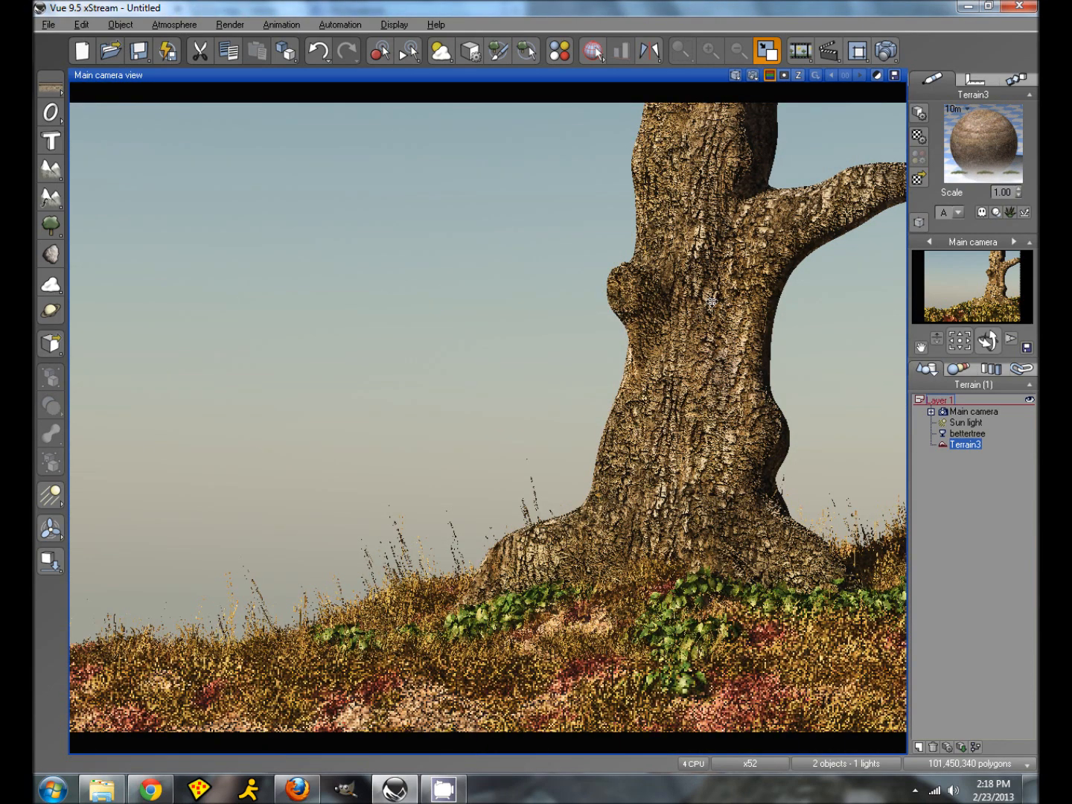
- Reopen the terrain material and set the grass's overall color to Hue 35, Lum 92 and Sat 70
double_click(972, 146)
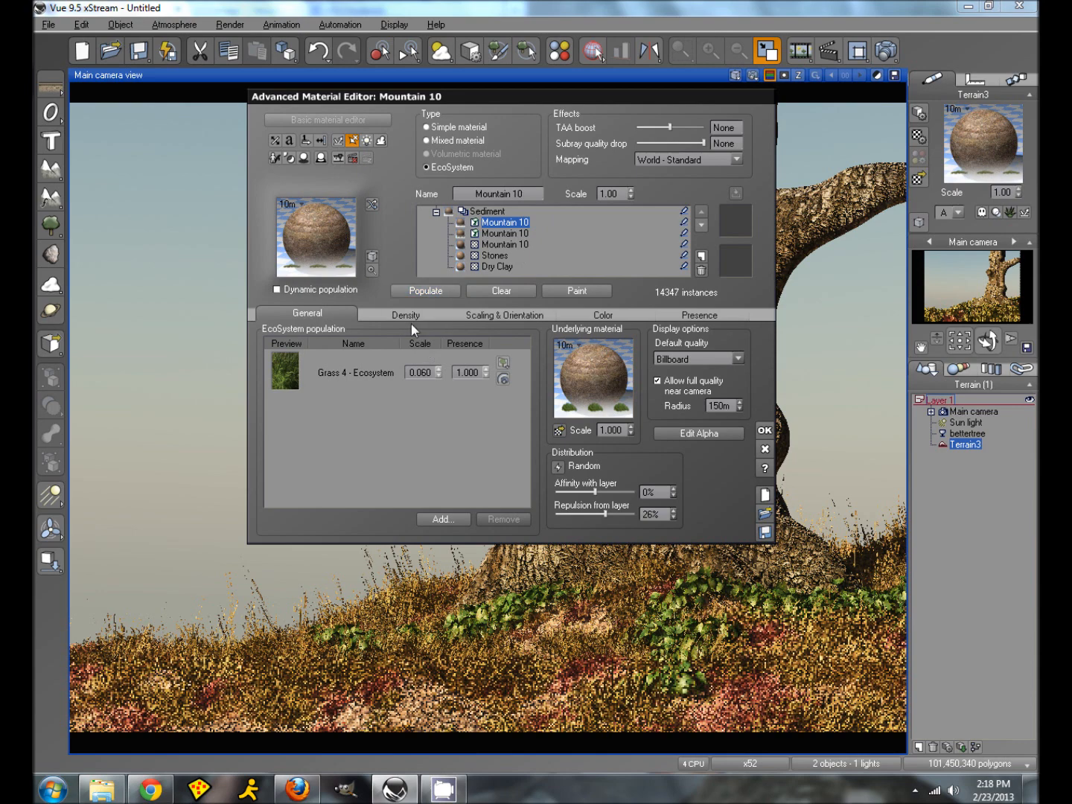
click(603, 315)
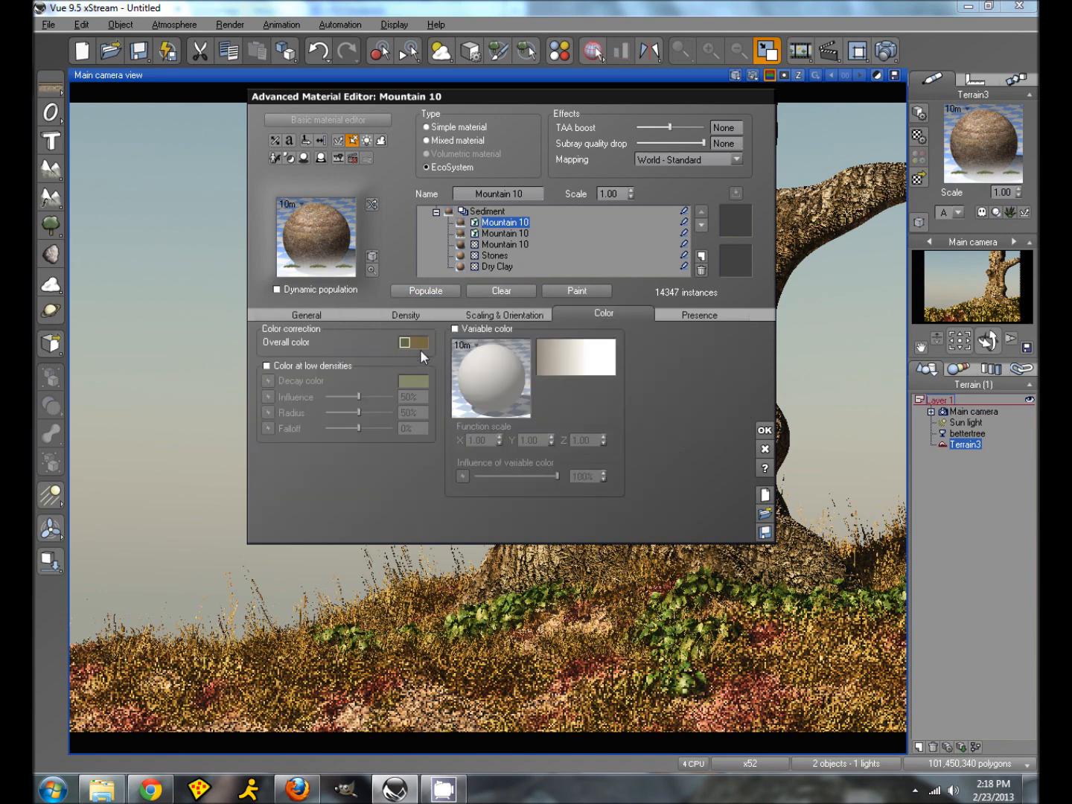
click(419, 346)
drag(393, 368, 394, 368)
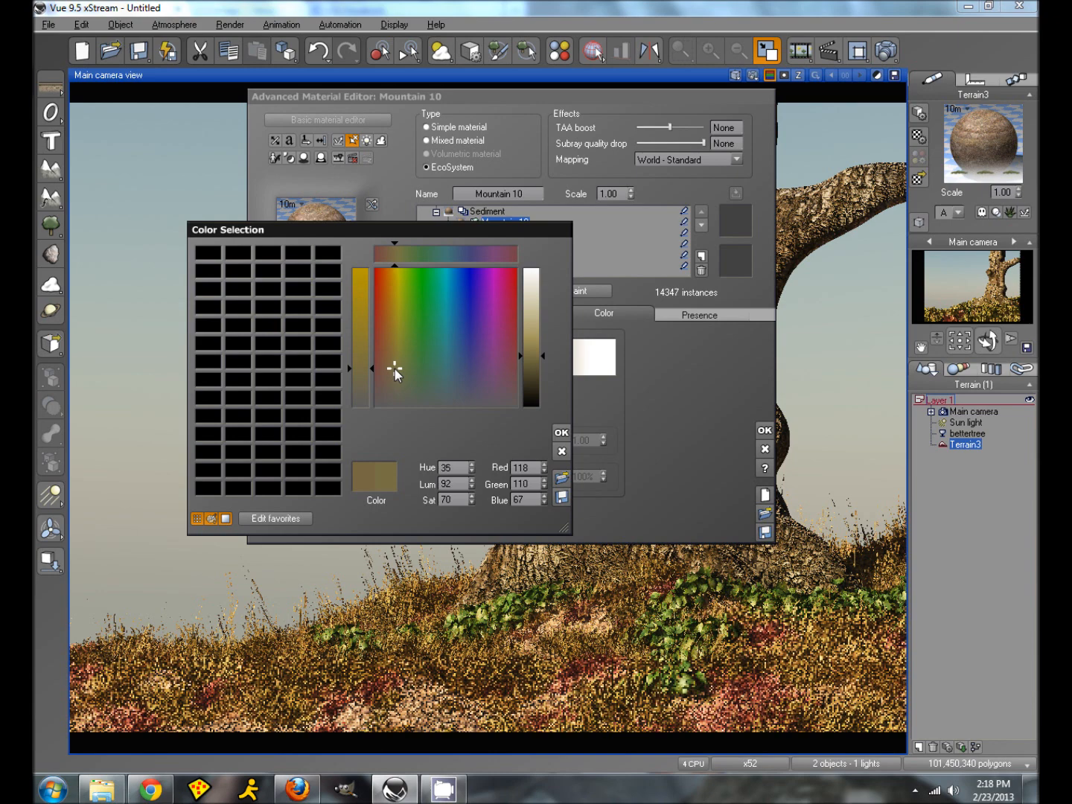
click(559, 432)
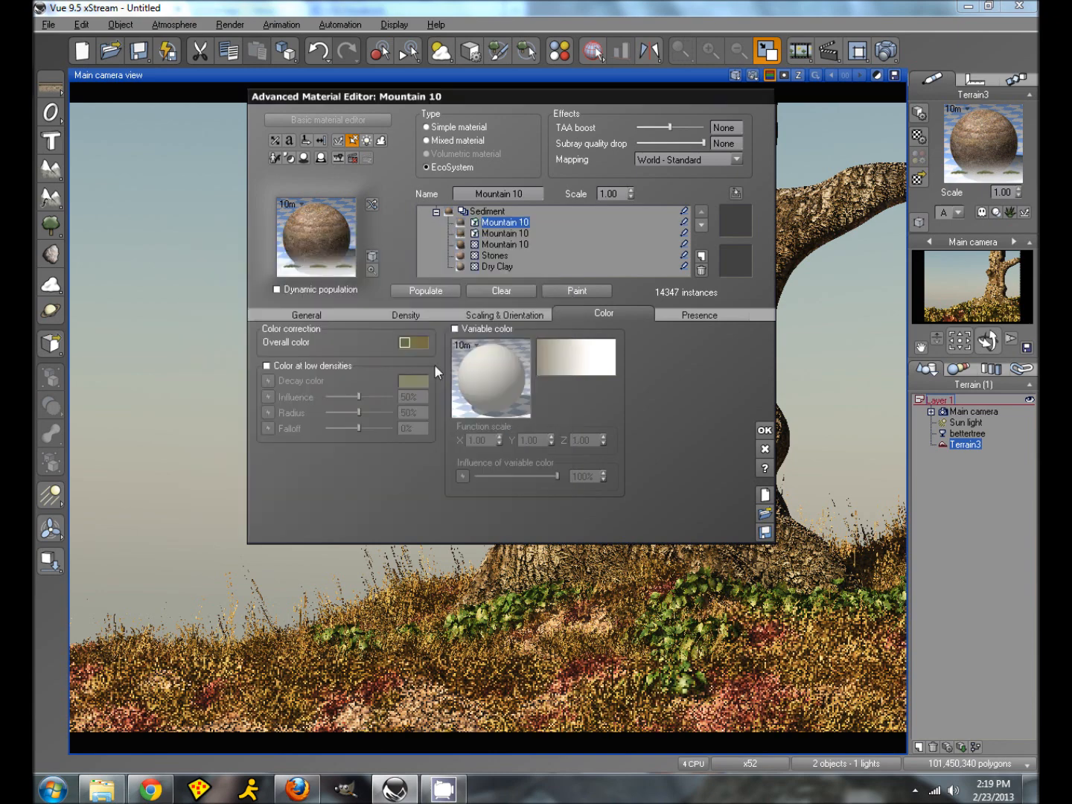
- Raise the grass's overall density to 90%, repopulate, accept the material, and render the view, stopping before it completes
click(408, 320)
drag(385, 346, 403, 346)
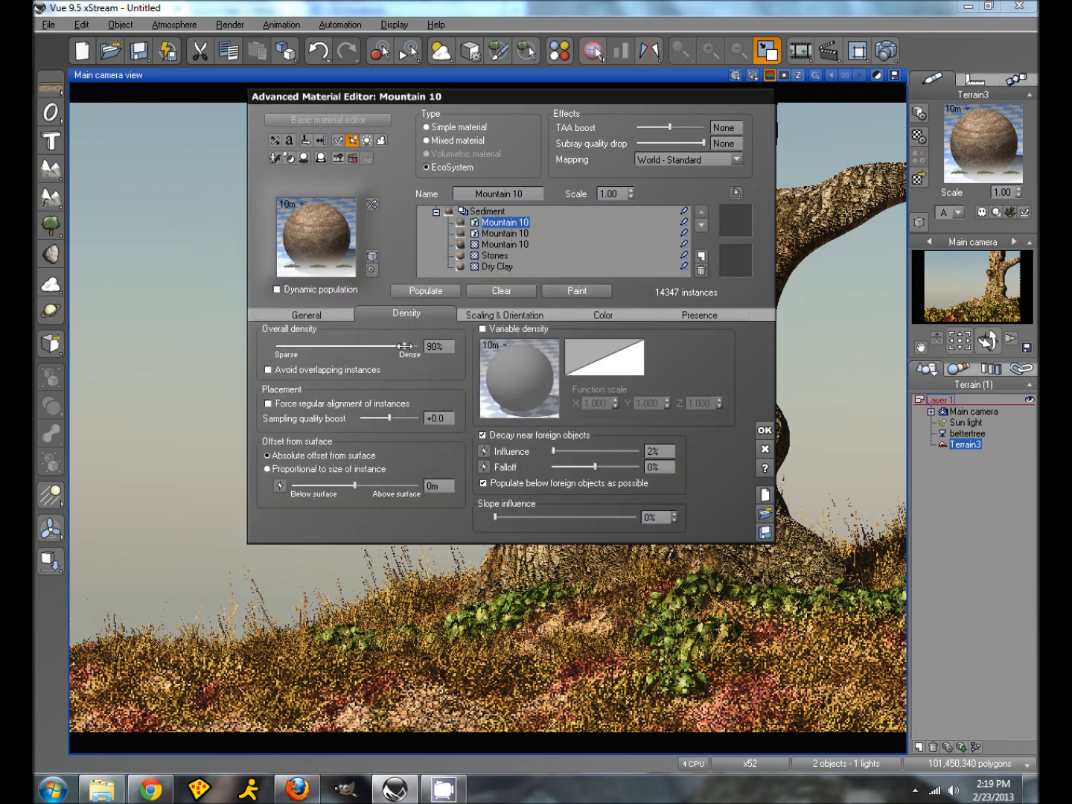
click(418, 292)
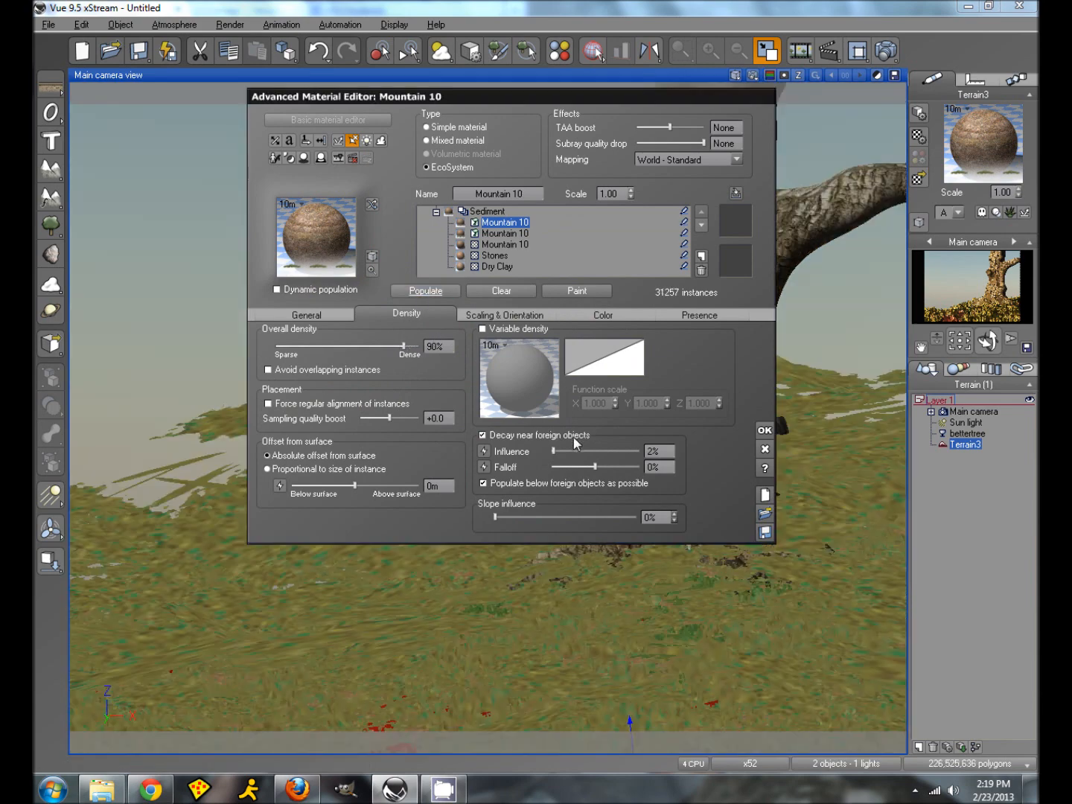
click(765, 430)
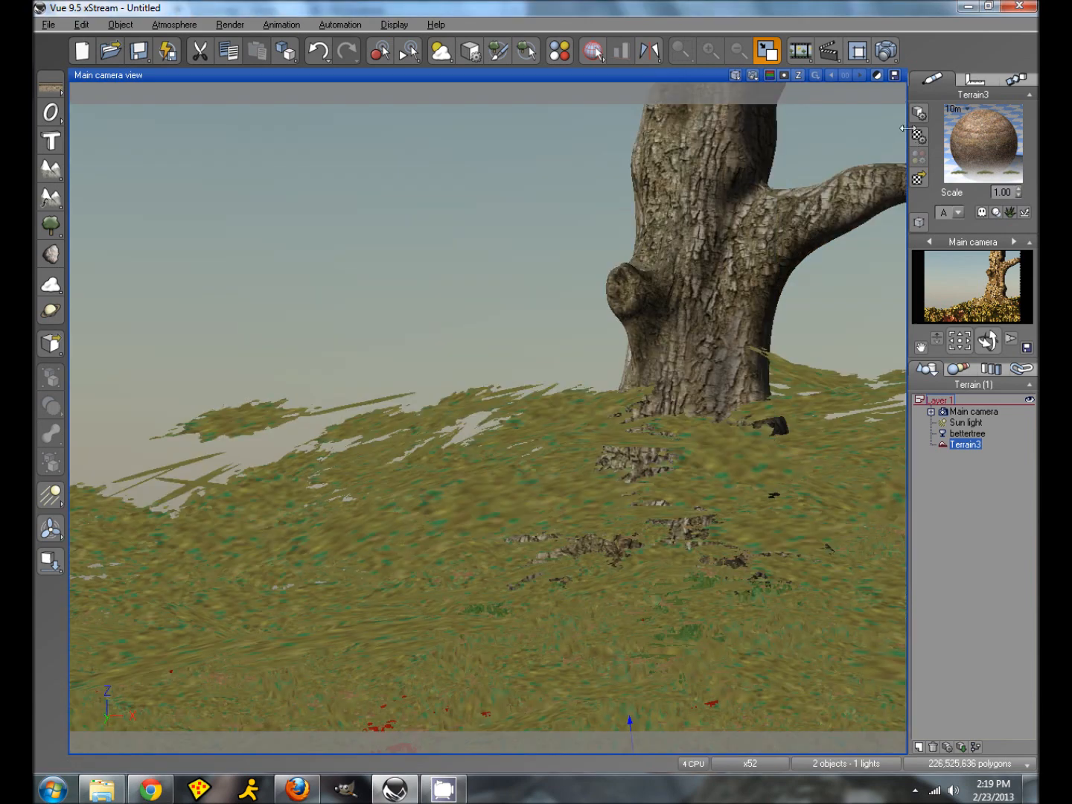
click(883, 52)
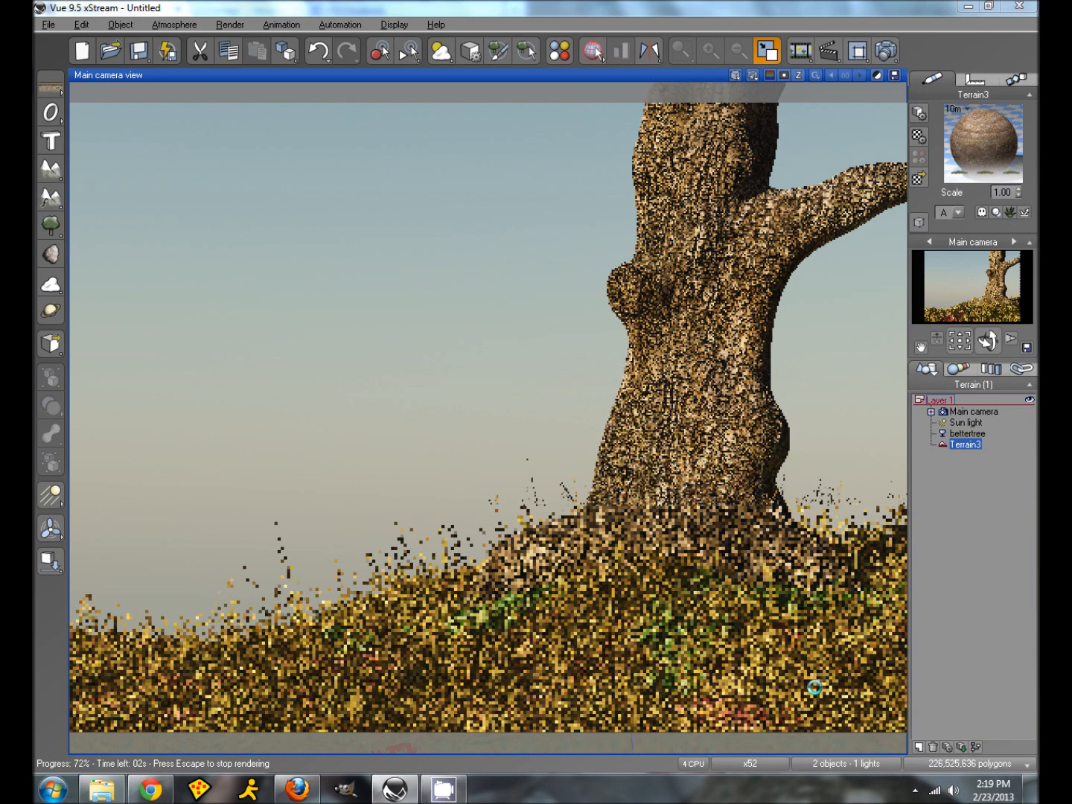
key(Escape)
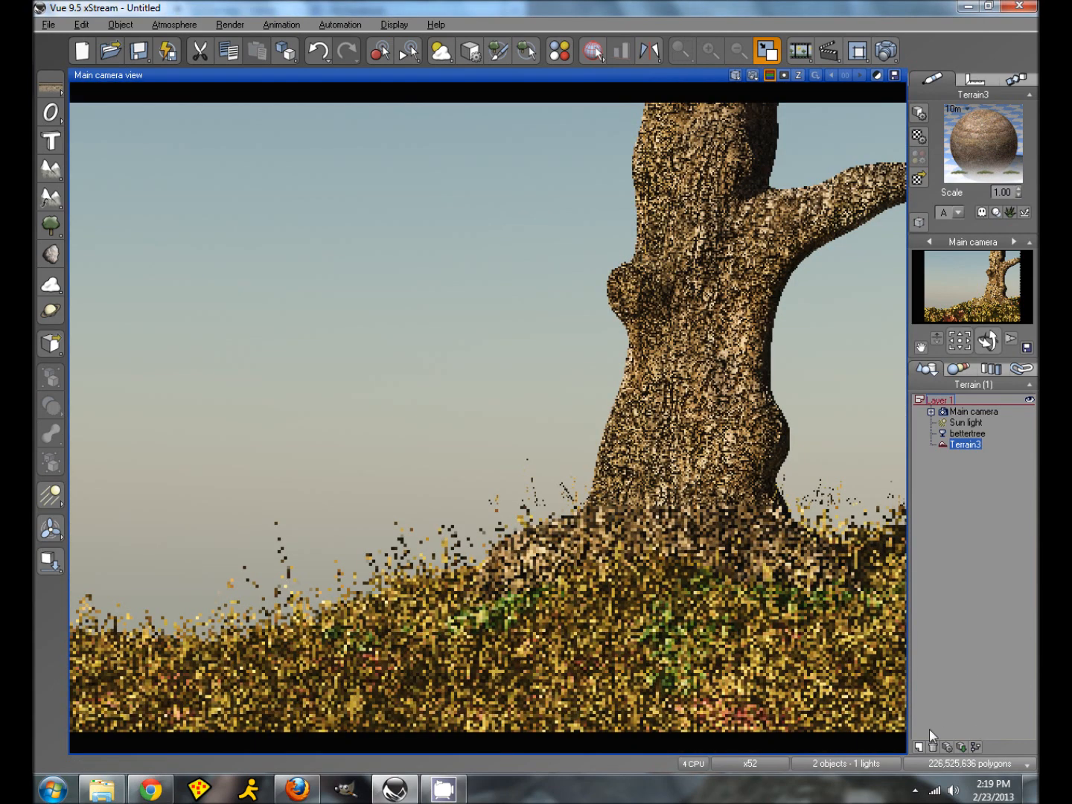
- Create a new layer, move Terrain3 into it and hide that layer
click(920, 747)
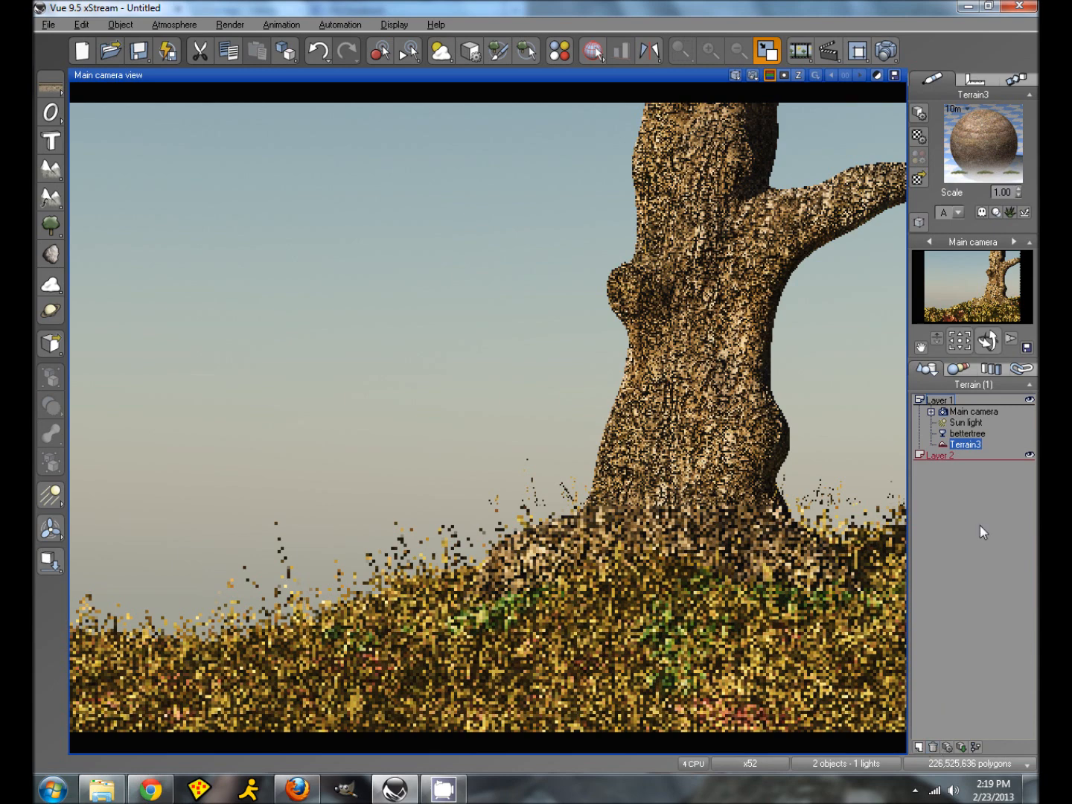
drag(966, 449, 955, 456)
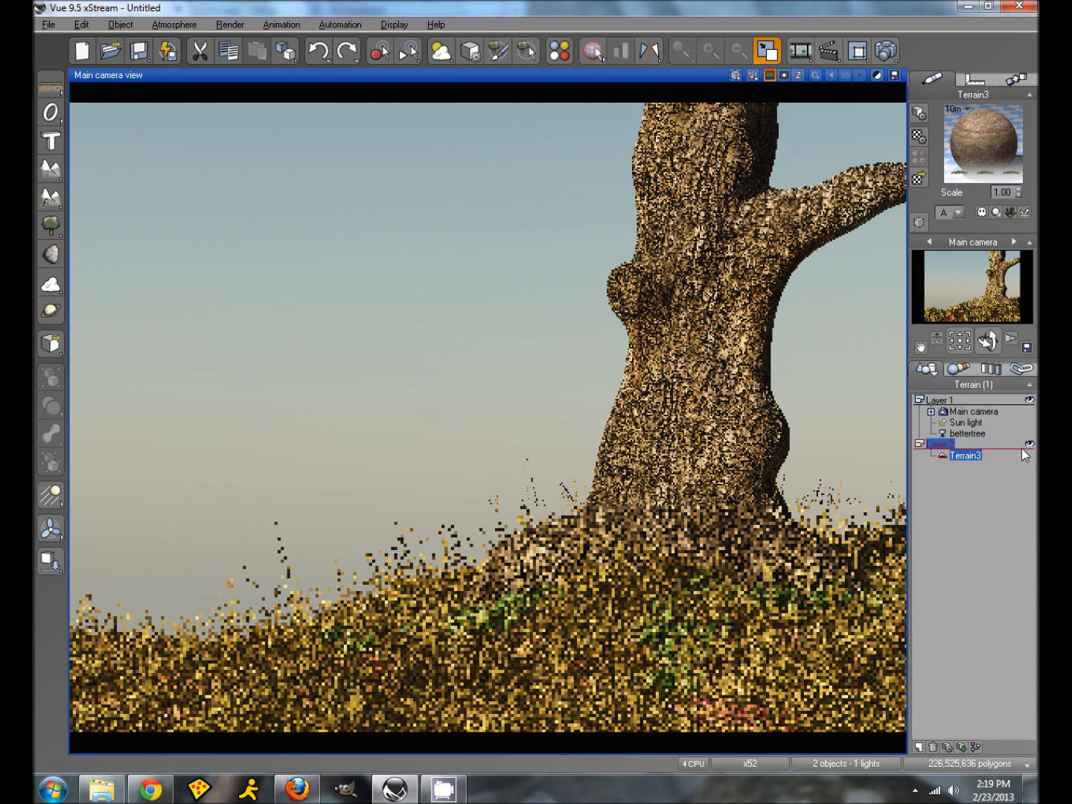
click(1029, 445)
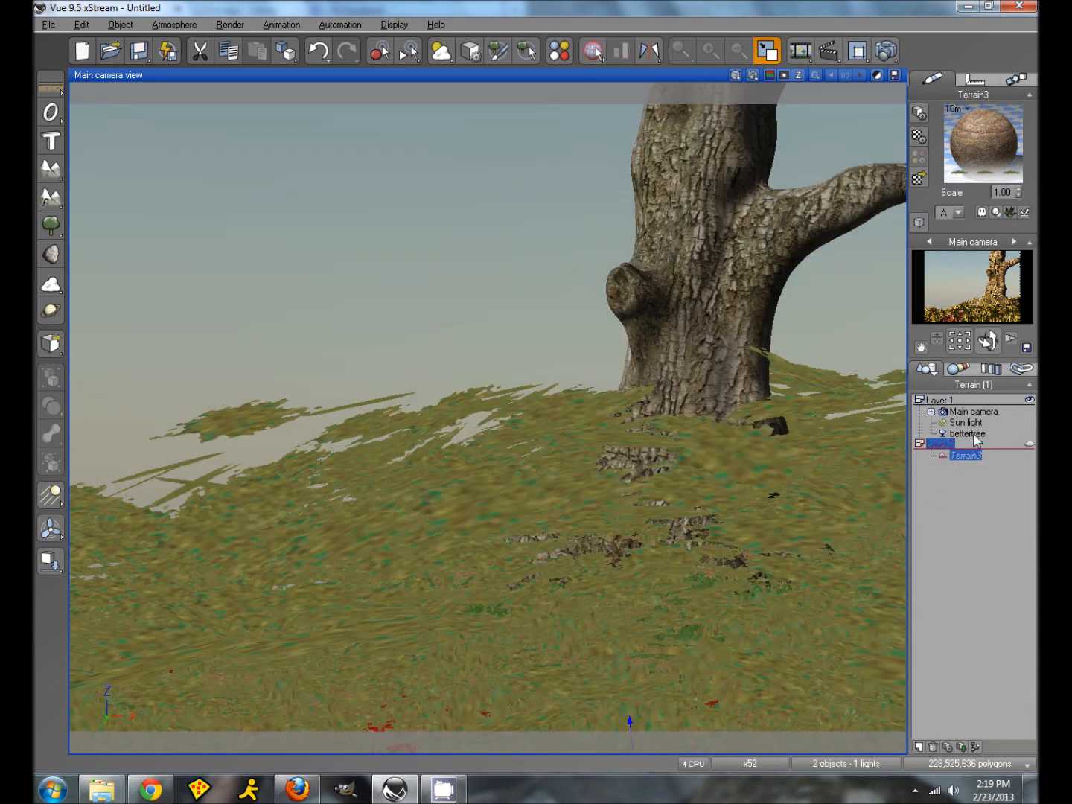
- Turn the bettertree material into an EcoSystem and add the Spring Hollyhock plant to its population
click(971, 433)
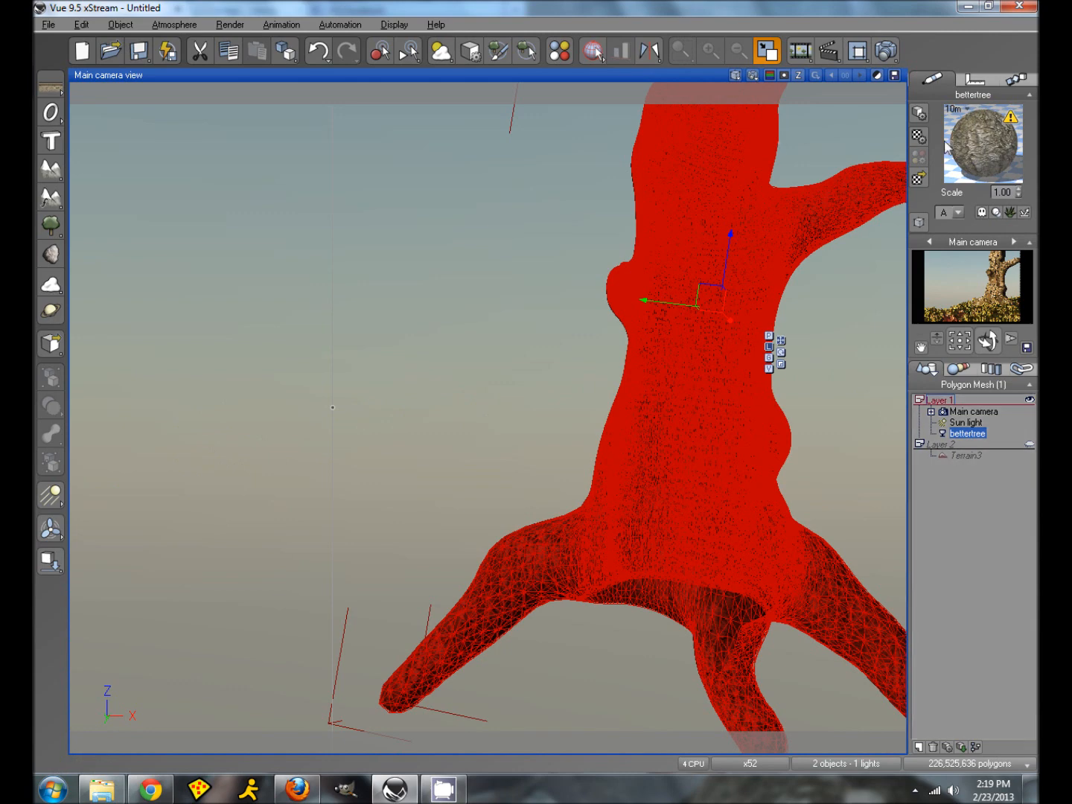
double_click(982, 143)
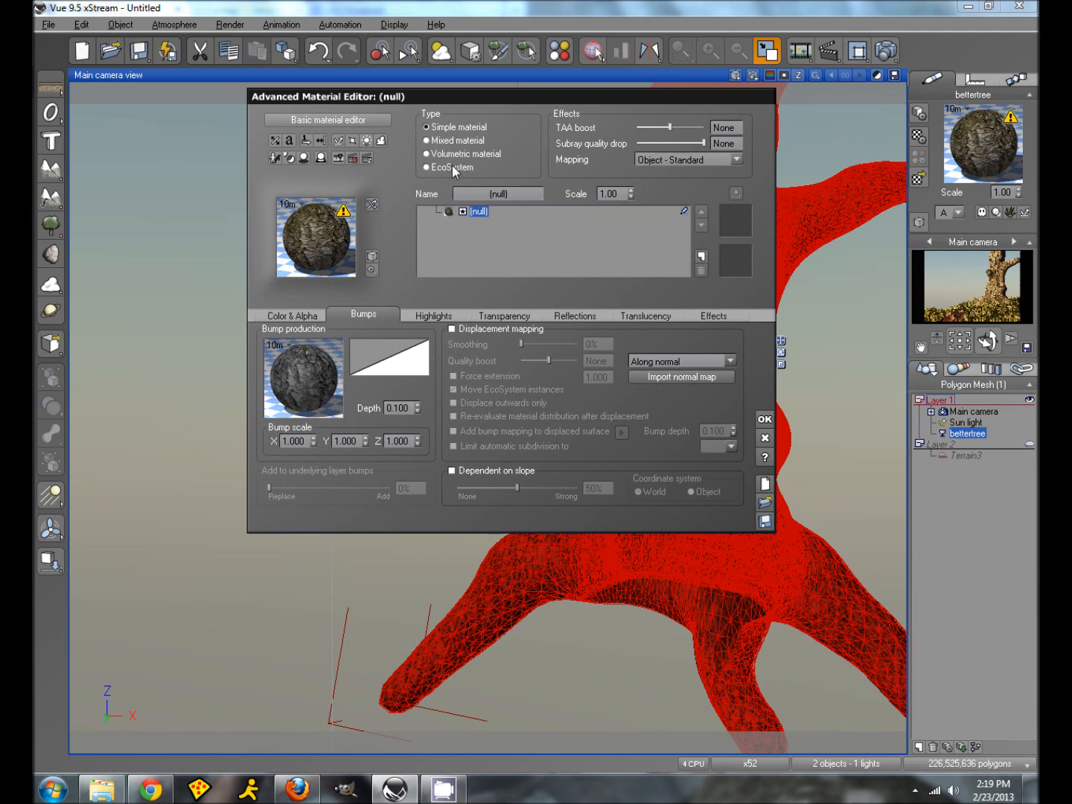
click(427, 168)
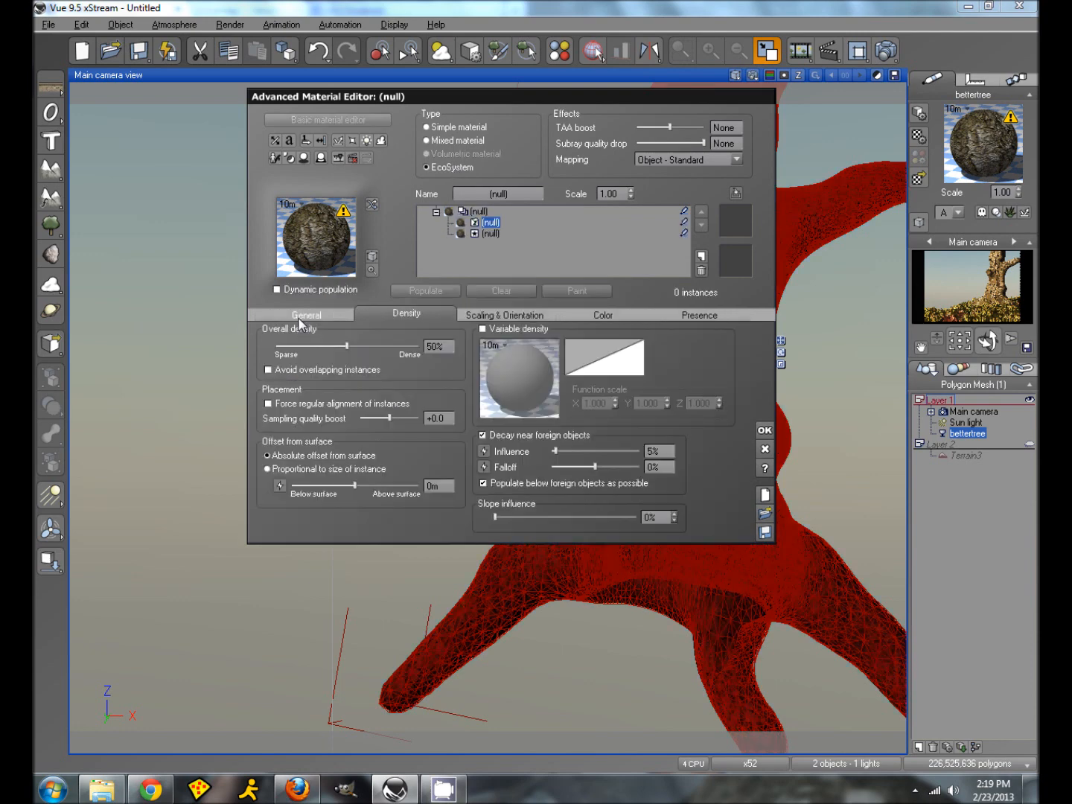
click(304, 316)
click(442, 519)
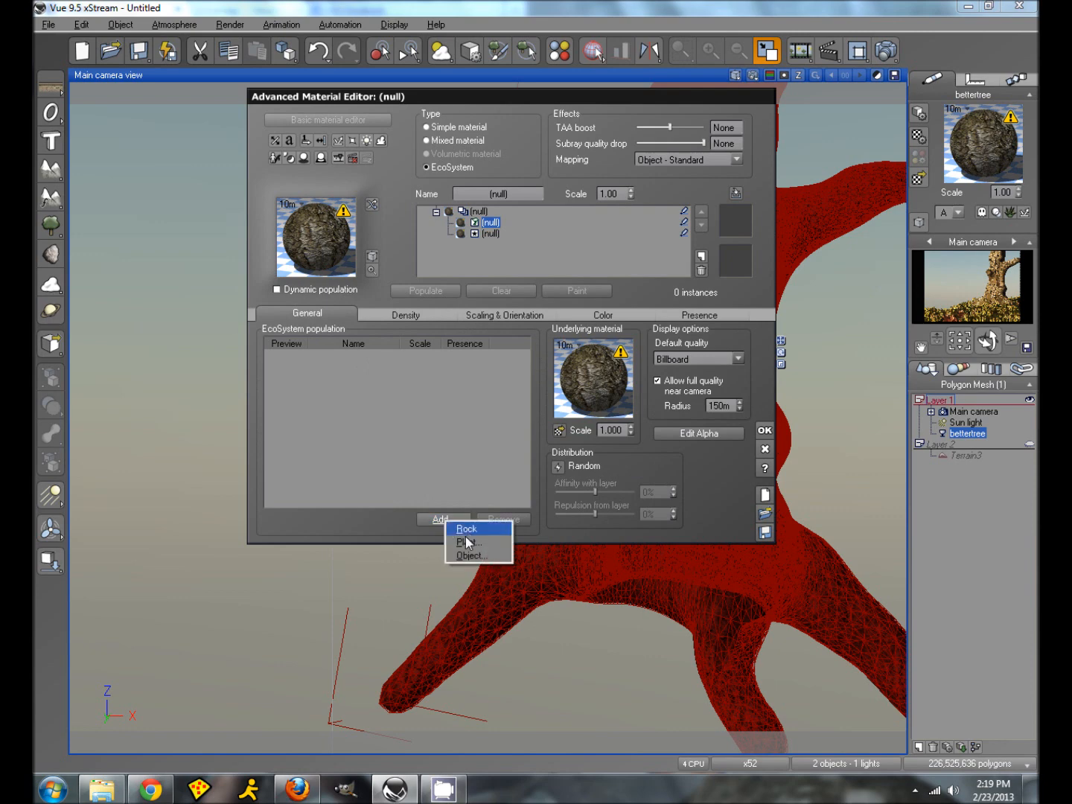
click(466, 544)
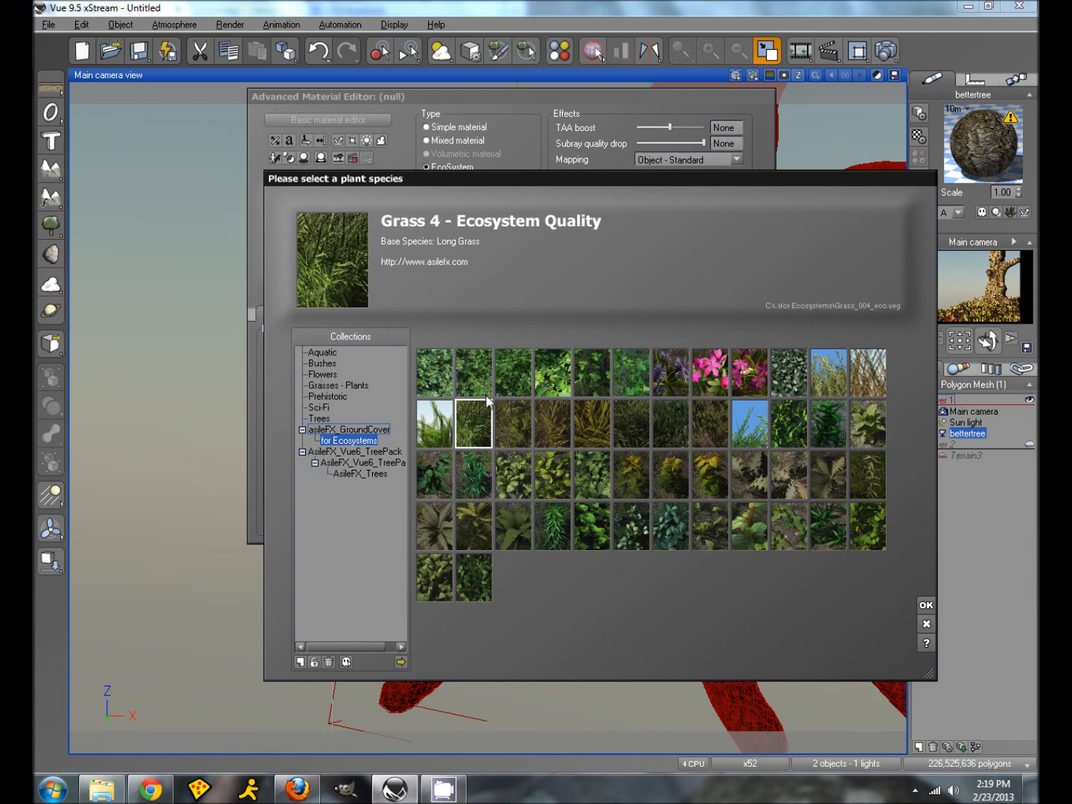
click(357, 386)
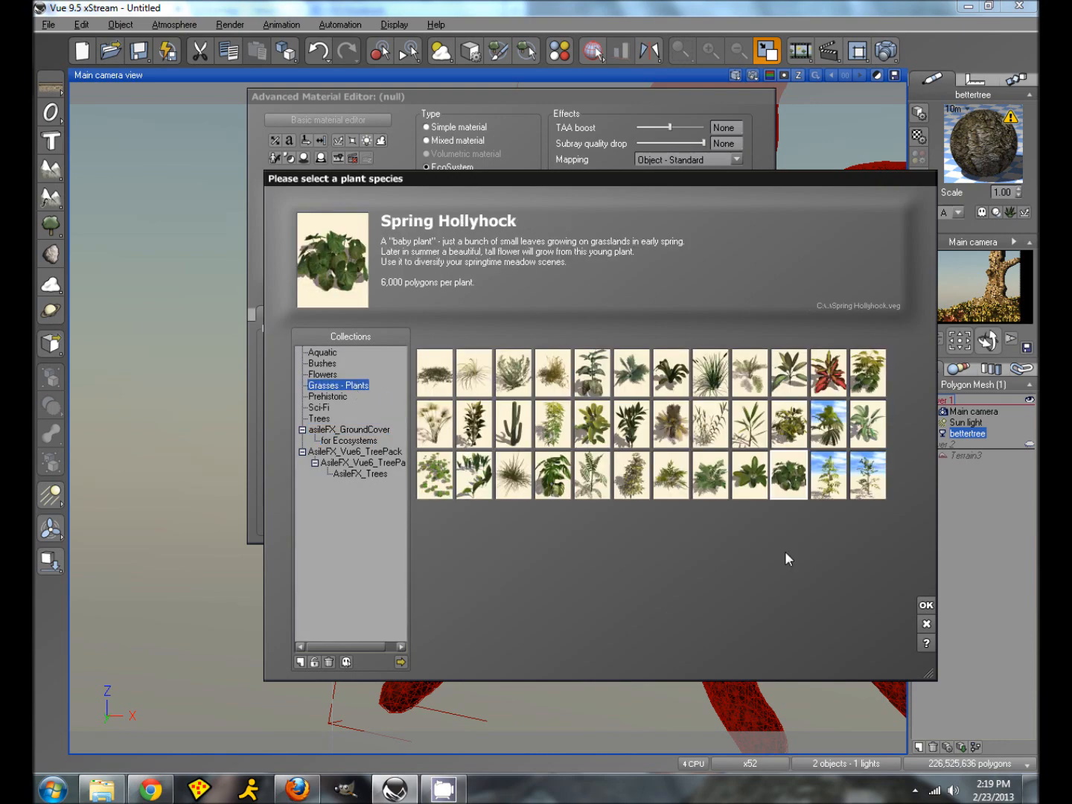
click(925, 606)
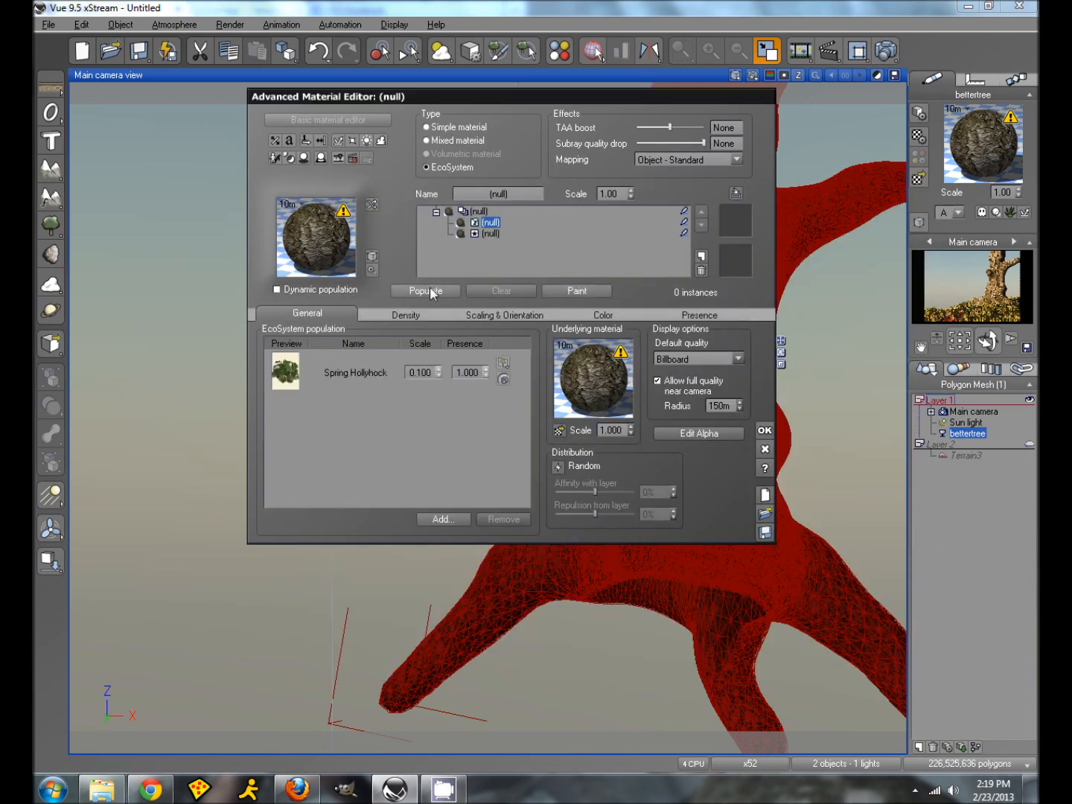
- Set the EcoSystem painter's brush radius to 69% and paint Spring Hollyhock over the tree's trunk, branch and roots
click(563, 292)
drag(592, 94, 338, 126)
mouse_move(822, 116)
mouse_down()
mouse_move(709, 143)
mouse_move(363, 271)
mouse_up()
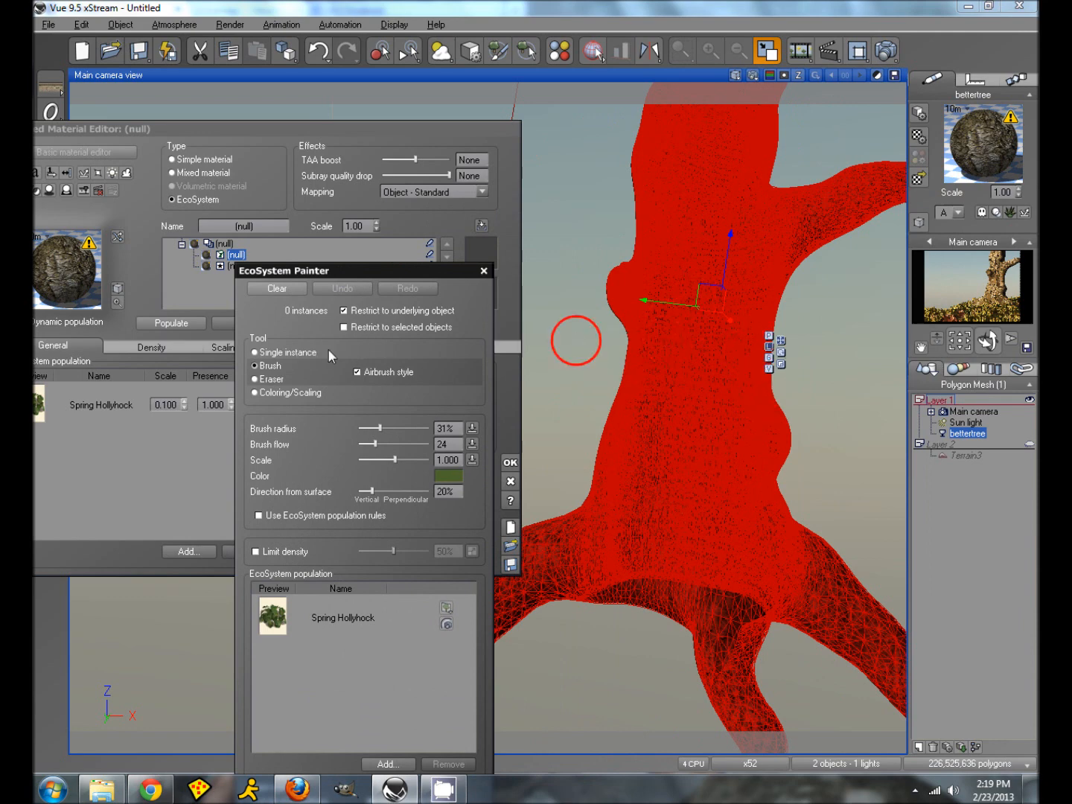
drag(385, 426, 406, 429)
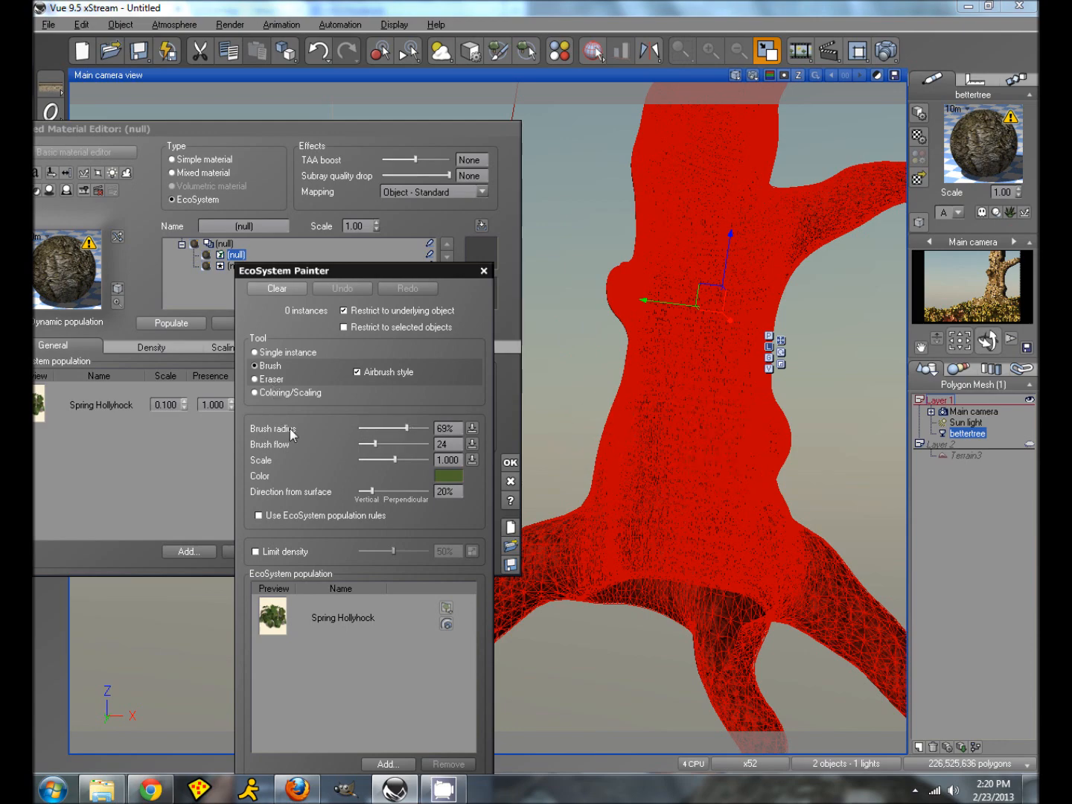
mouse_move(740, 446)
mouse_down()
mouse_move(804, 573)
mouse_move(892, 653)
mouse_move(888, 662)
mouse_up()
mouse_move(691, 440)
mouse_down()
mouse_move(713, 488)
mouse_move(614, 530)
mouse_move(655, 449)
mouse_move(510, 585)
mouse_move(706, 566)
mouse_move(738, 592)
mouse_move(711, 472)
mouse_move(770, 580)
mouse_move(849, 574)
mouse_move(703, 444)
mouse_move(752, 318)
mouse_move(687, 328)
mouse_move(802, 204)
mouse_move(861, 185)
mouse_move(686, 221)
mouse_move(700, 216)
mouse_move(635, 114)
mouse_move(584, 437)
mouse_up()
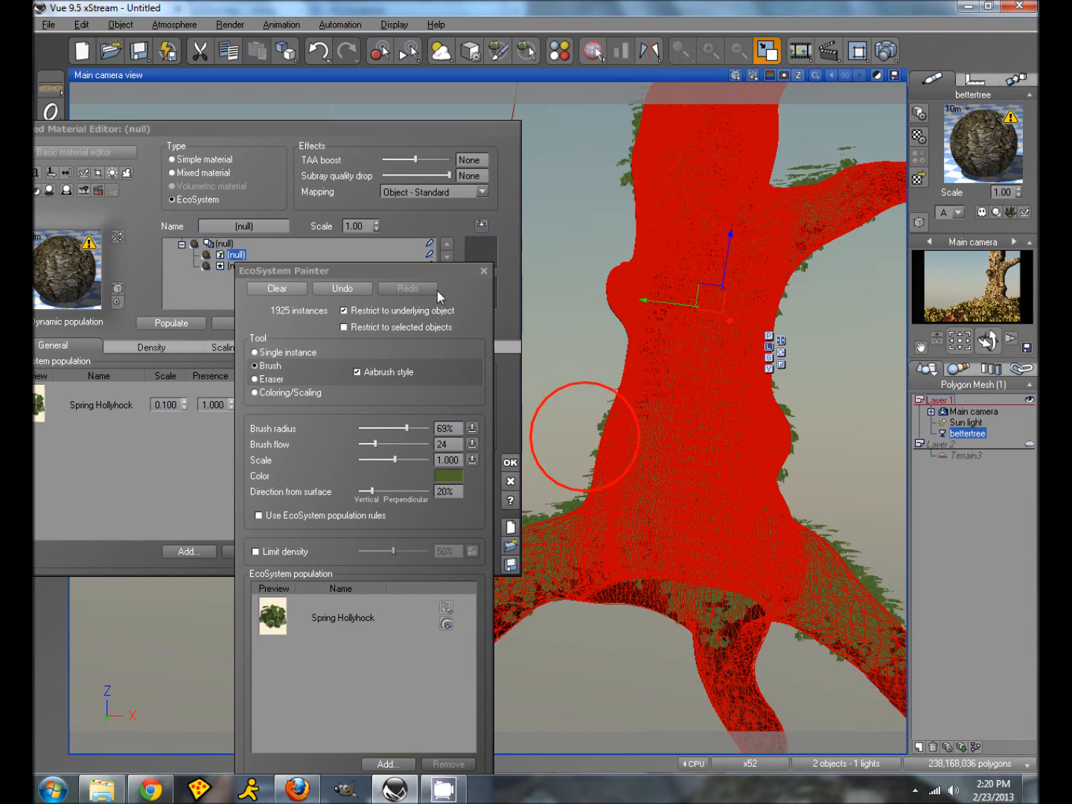
- Render the camera view to check the painted ivy, stop the render, accept the tree material and close the EcoSystem painter
click(882, 58)
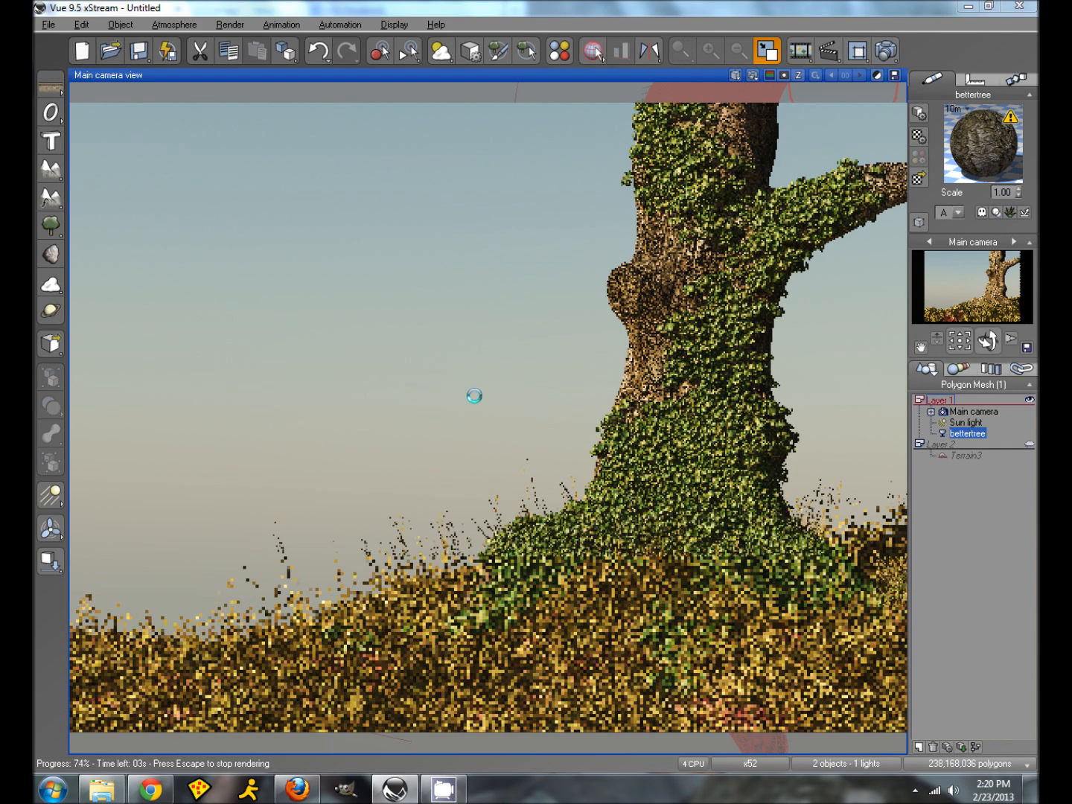
key(Escape)
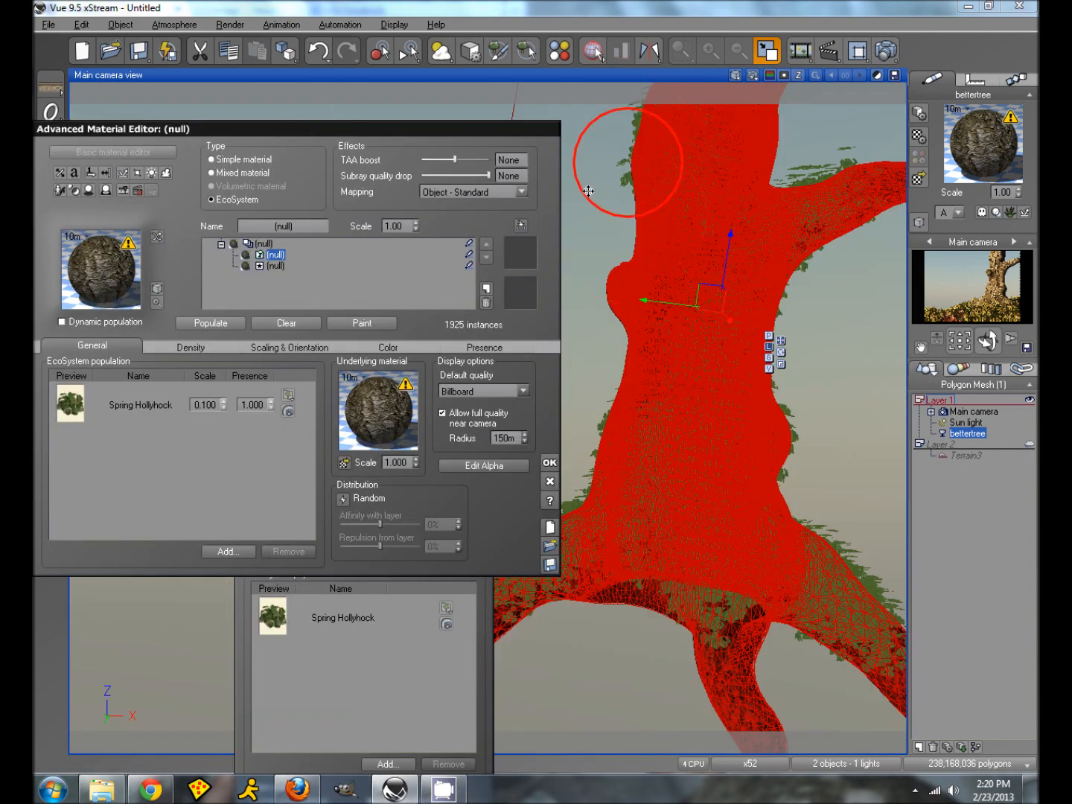
click(551, 464)
click(484, 271)
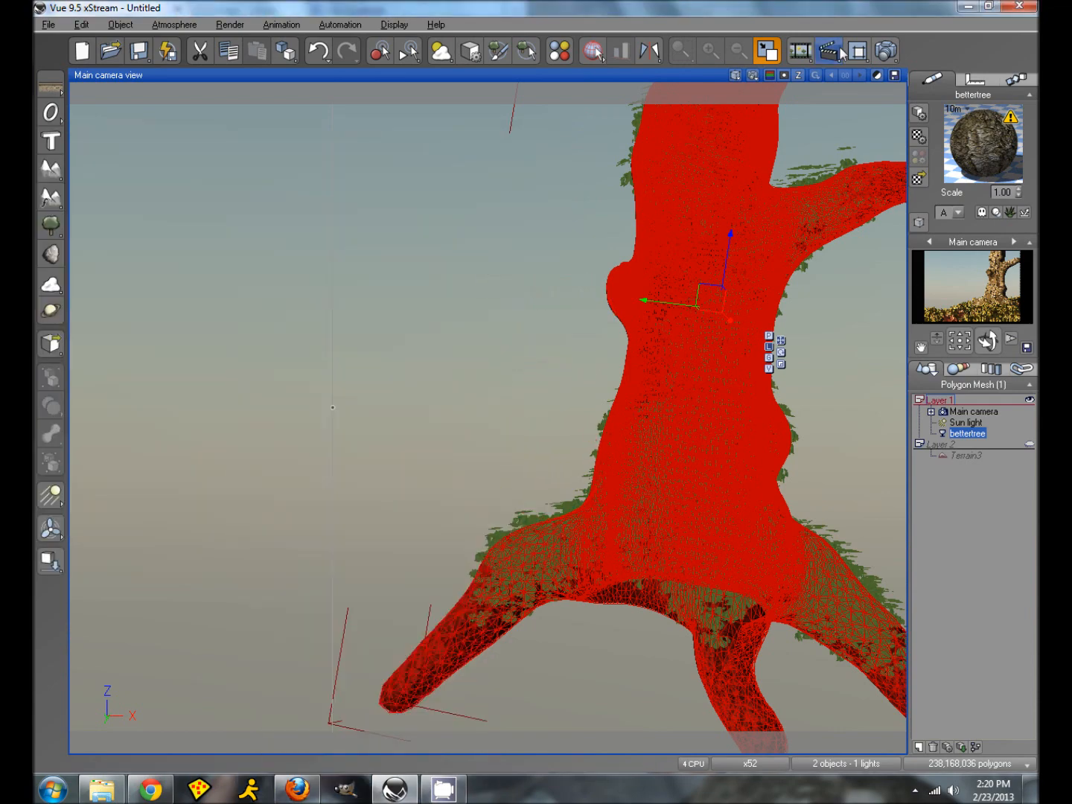
- Add a standard terrain in the four-view layout, move it well behind the tree and flatten its height
click(768, 51)
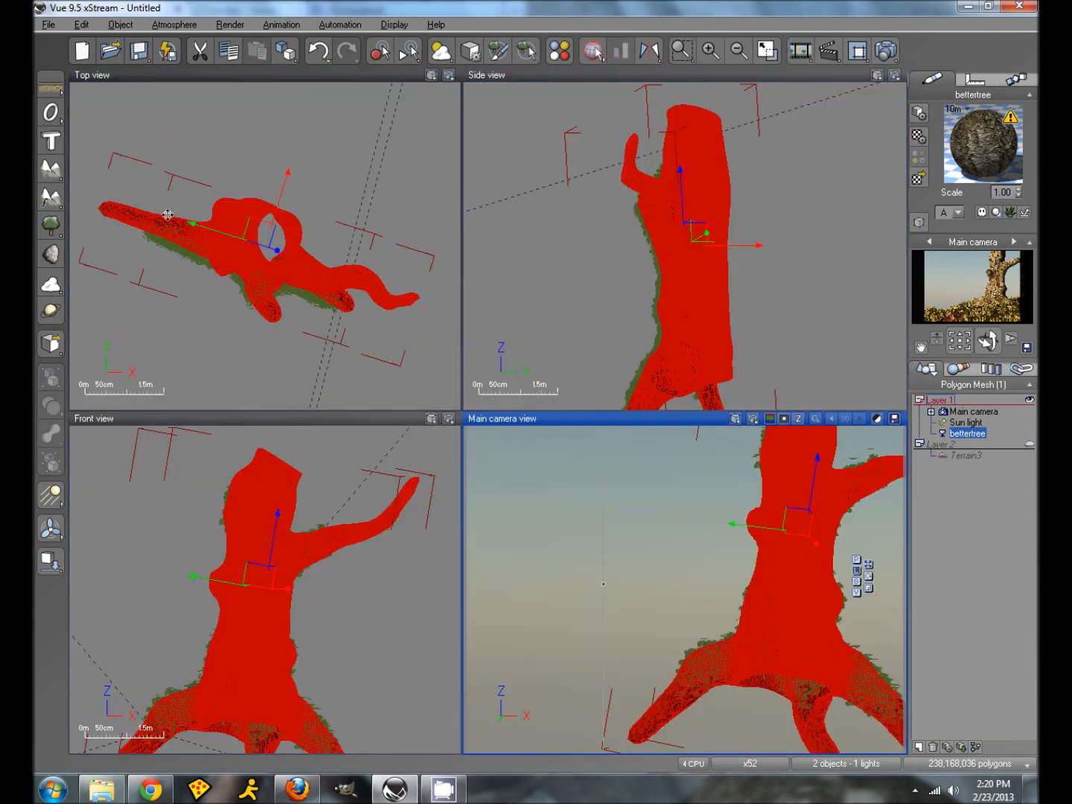
click(50, 172)
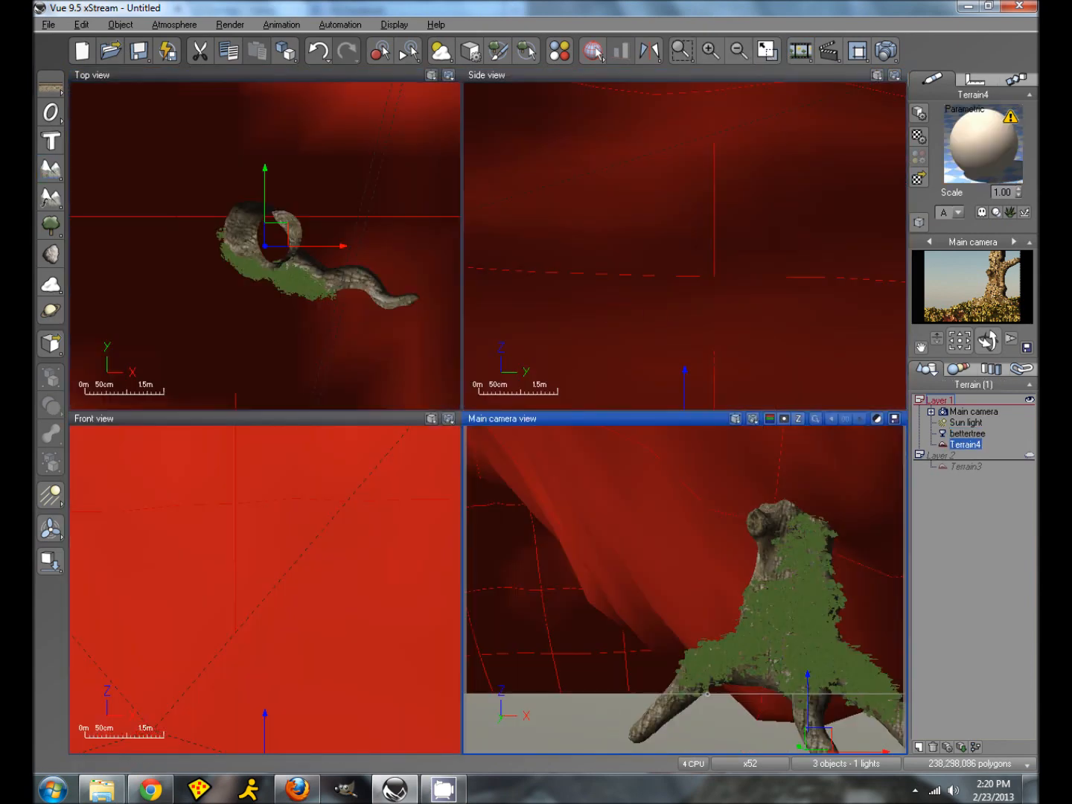
click(740, 393)
scroll(664, 302, down, 15)
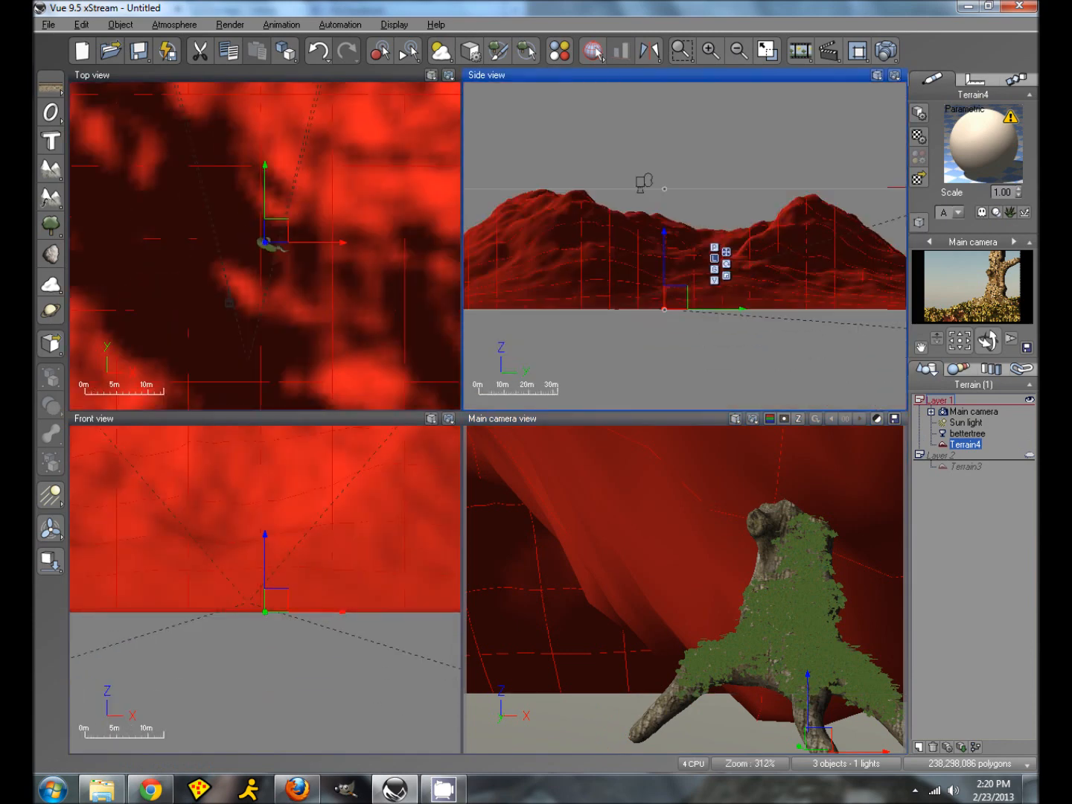
drag(675, 295, 941, 315)
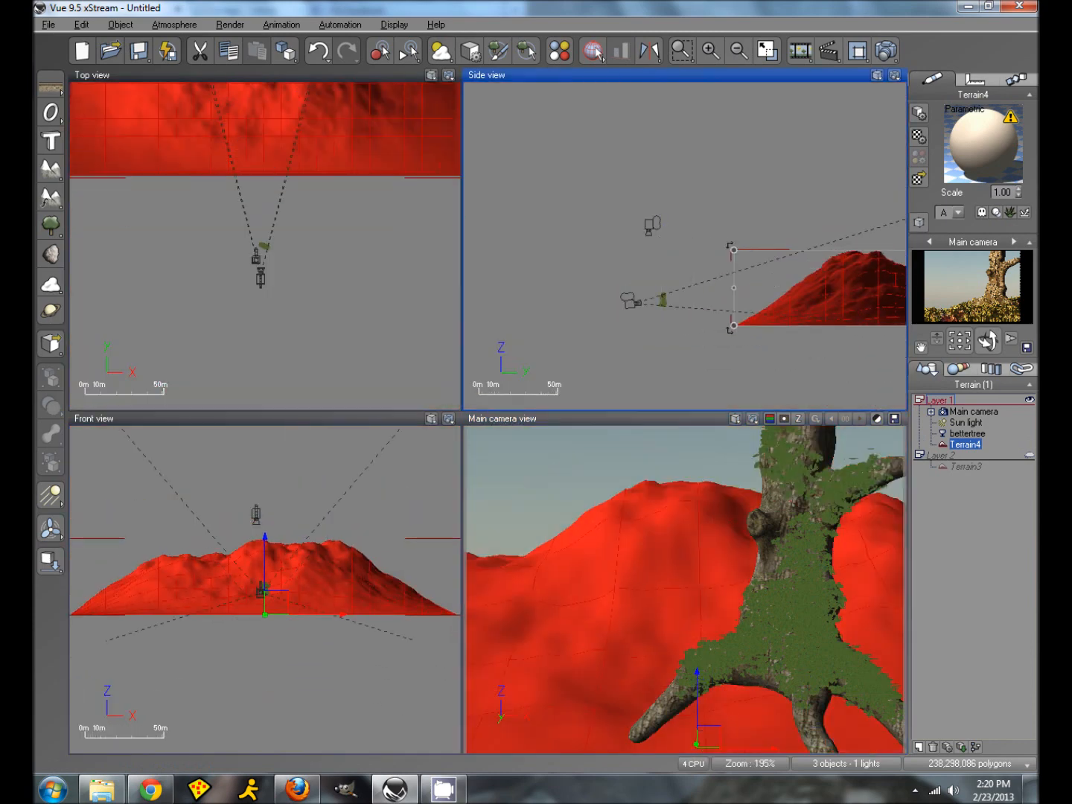
right_drag(707, 376, 516, 368)
drag(737, 243, 737, 279)
- Rotate the background terrain about a quarter turn in plan and shift it slightly farther back from the camera
click(392, 262)
scroll(390, 285, down, 5)
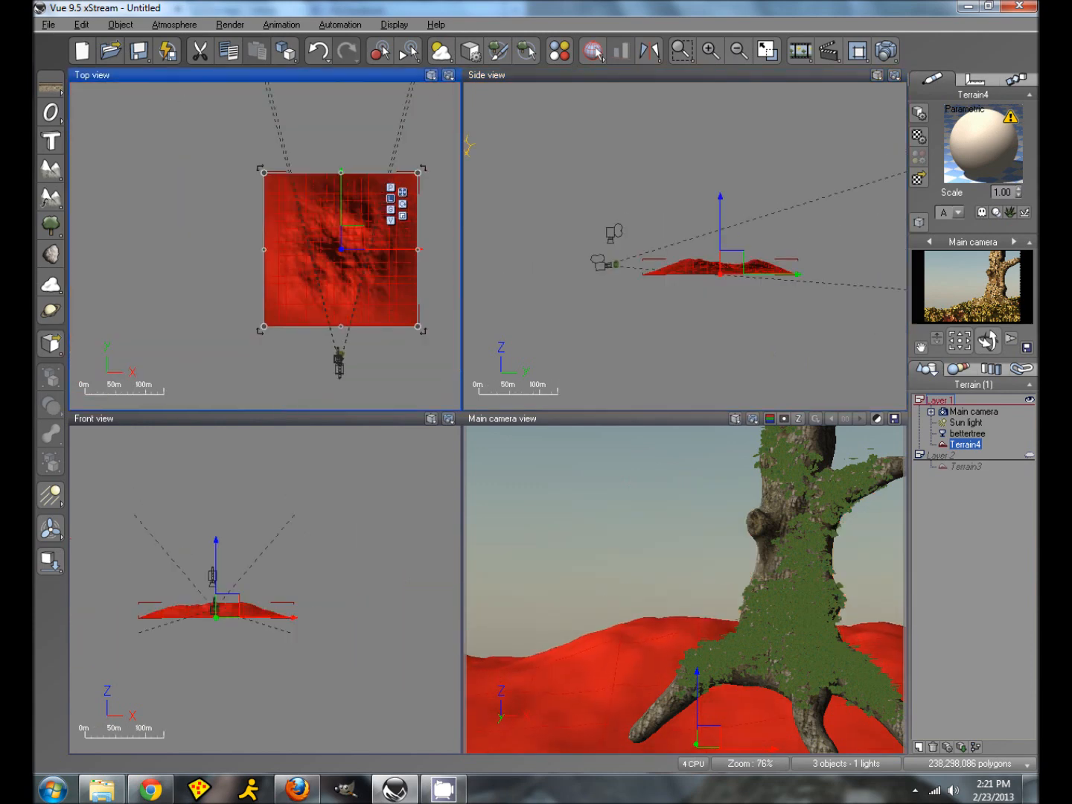
drag(424, 330, 253, 333)
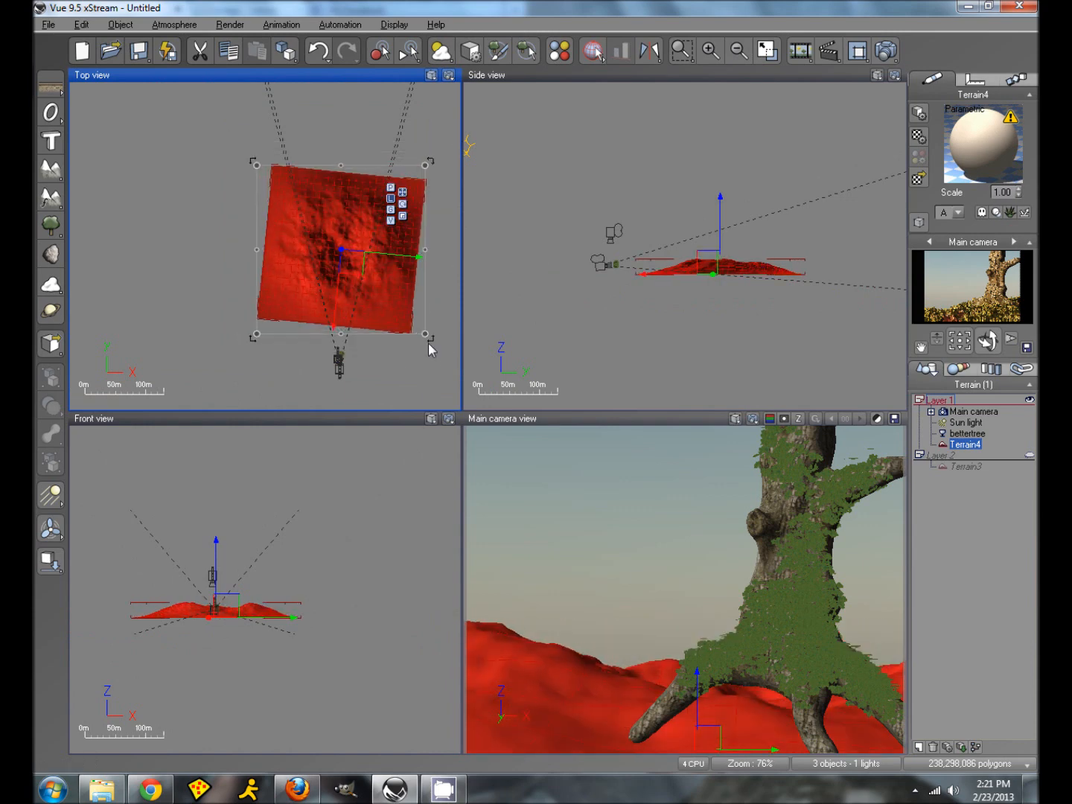
drag(432, 344, 440, 337)
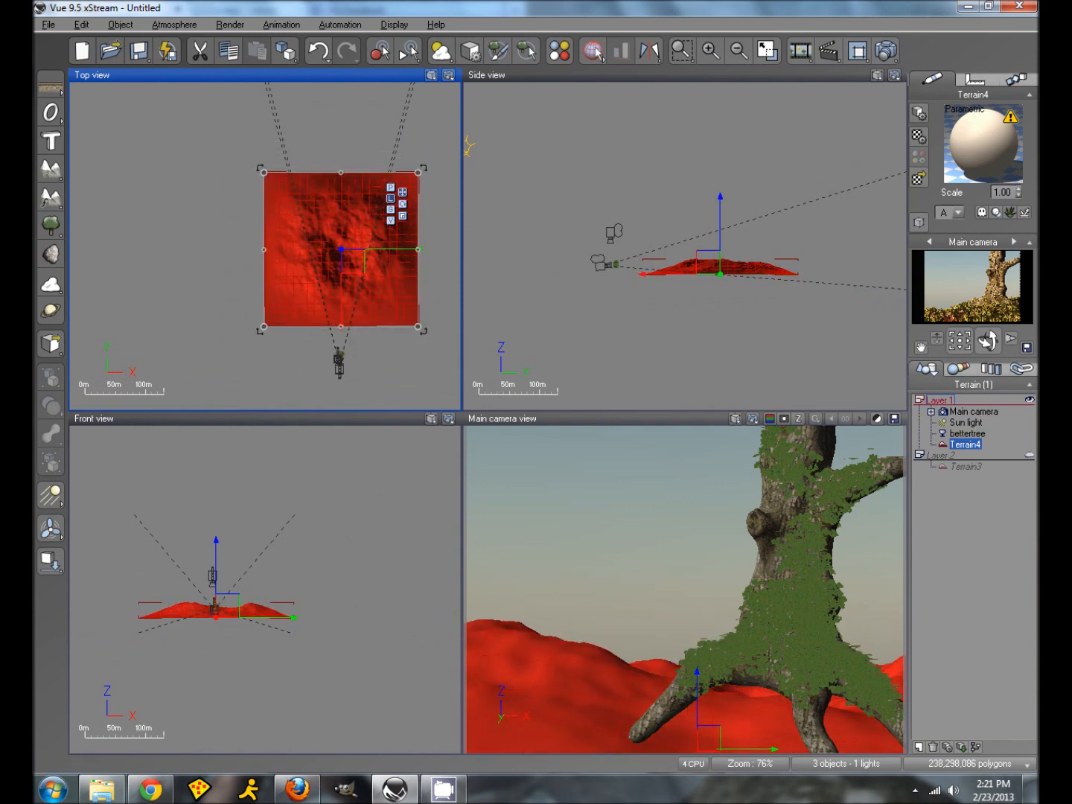
drag(361, 266, 366, 240)
drag(616, 692, 602, 683)
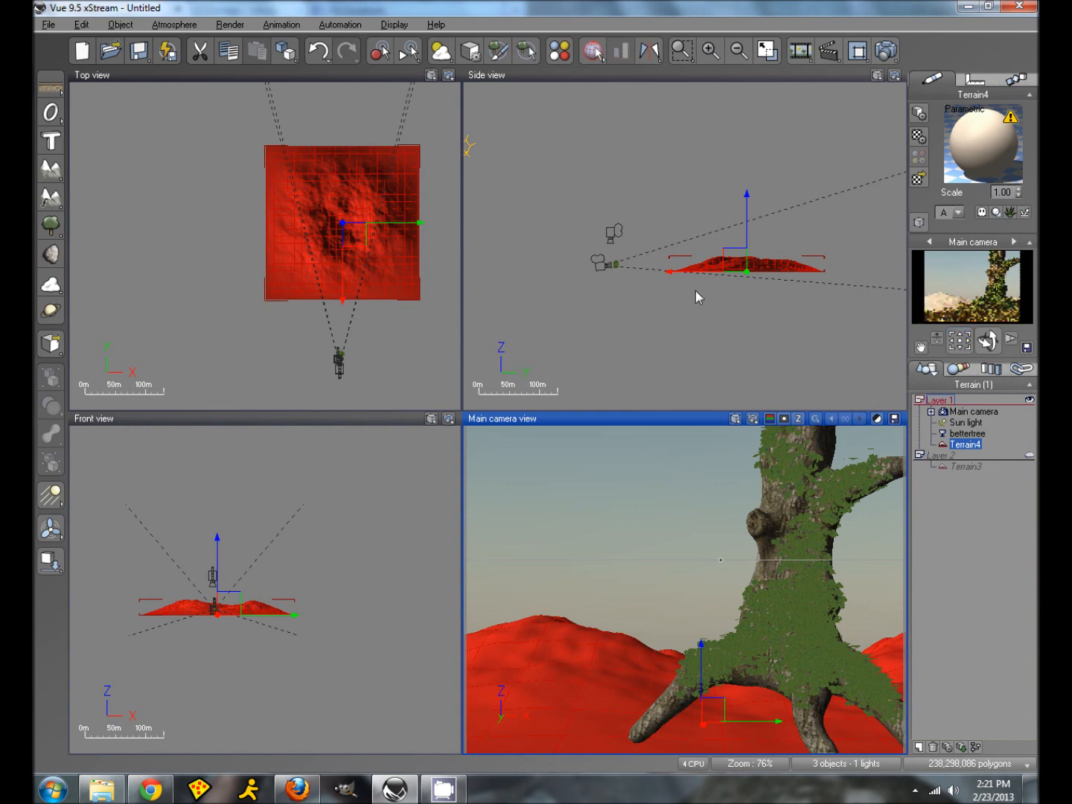
- Enlarge the background terrain and reposition it so its low hills span the view behind the tree
click(747, 261)
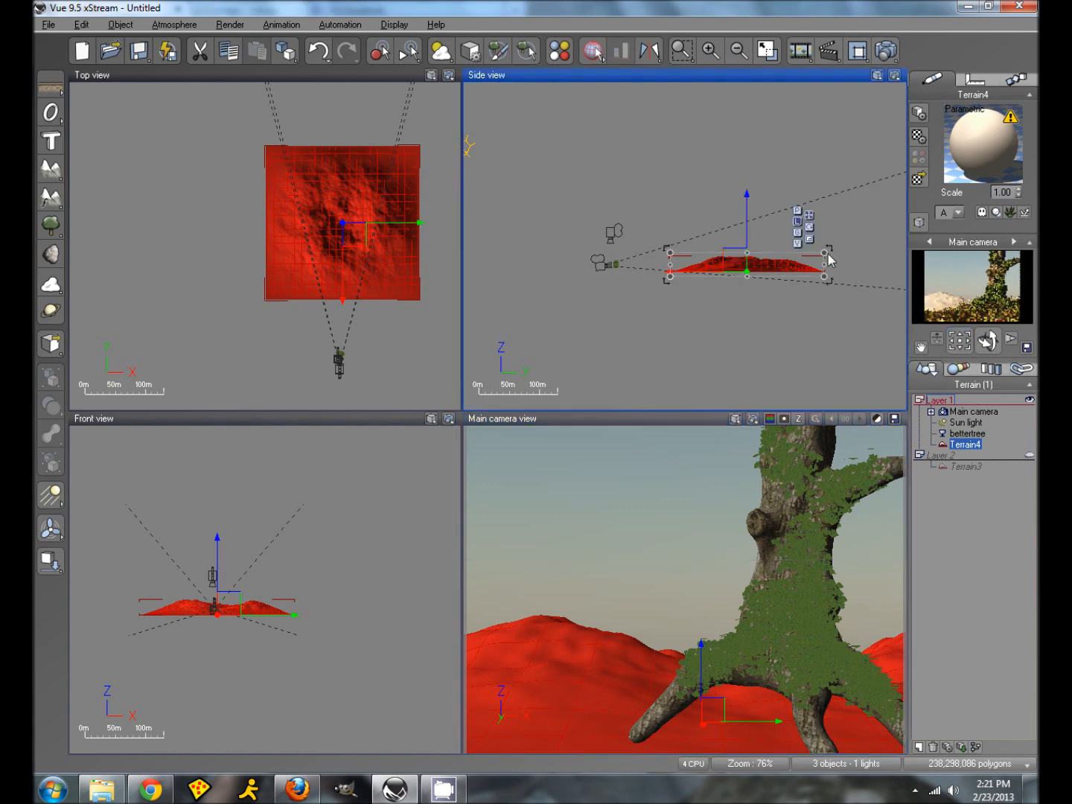
drag(825, 254, 916, 248)
mouse_move(795, 253)
mouse_down()
mouse_move(795, 277)
mouse_move(791, 266)
mouse_up()
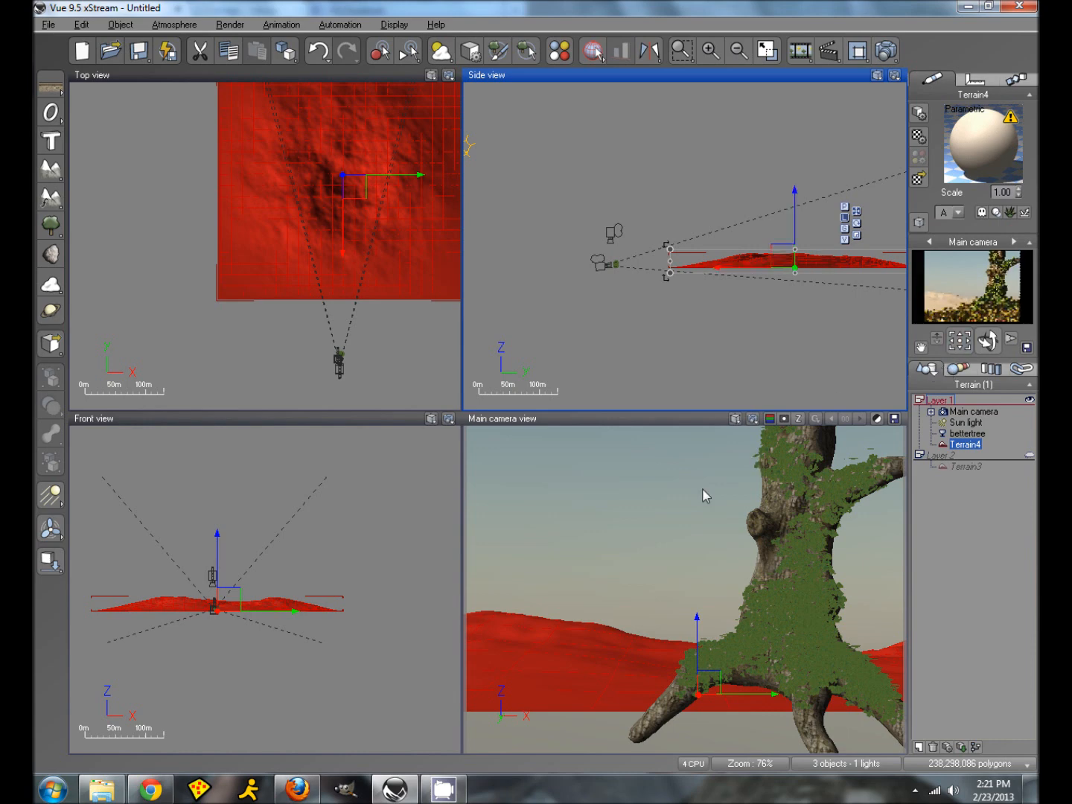
drag(652, 644, 647, 655)
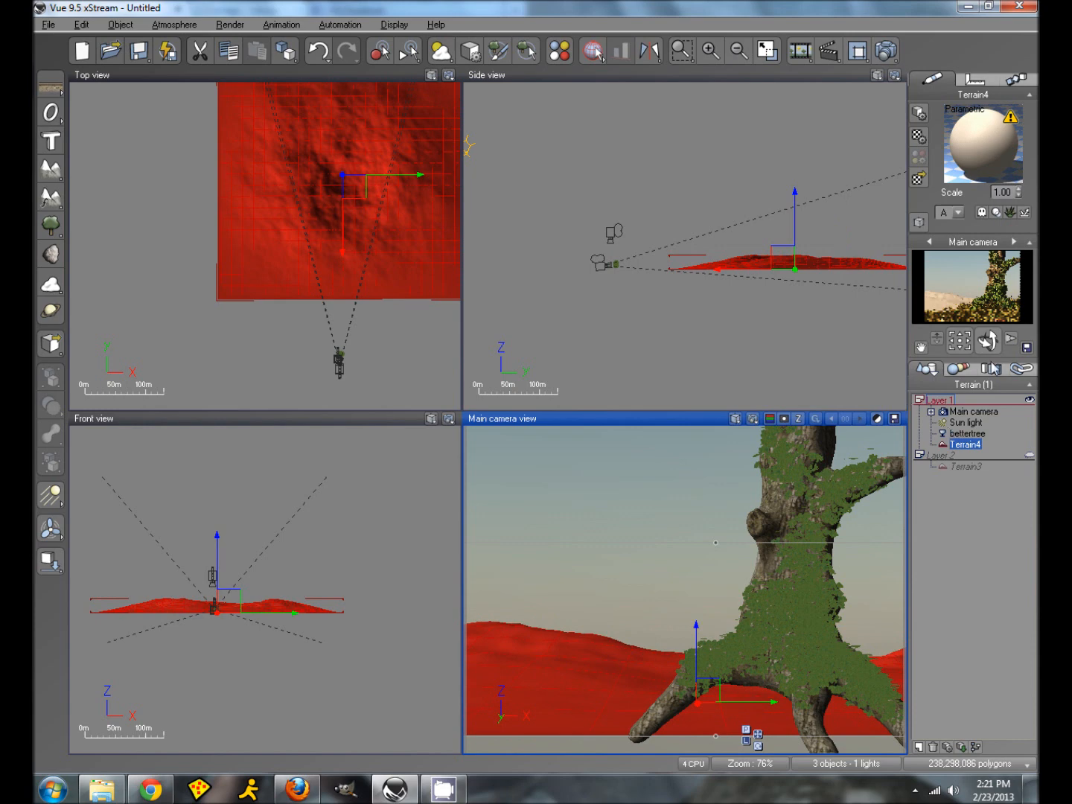
drag(552, 687, 576, 687)
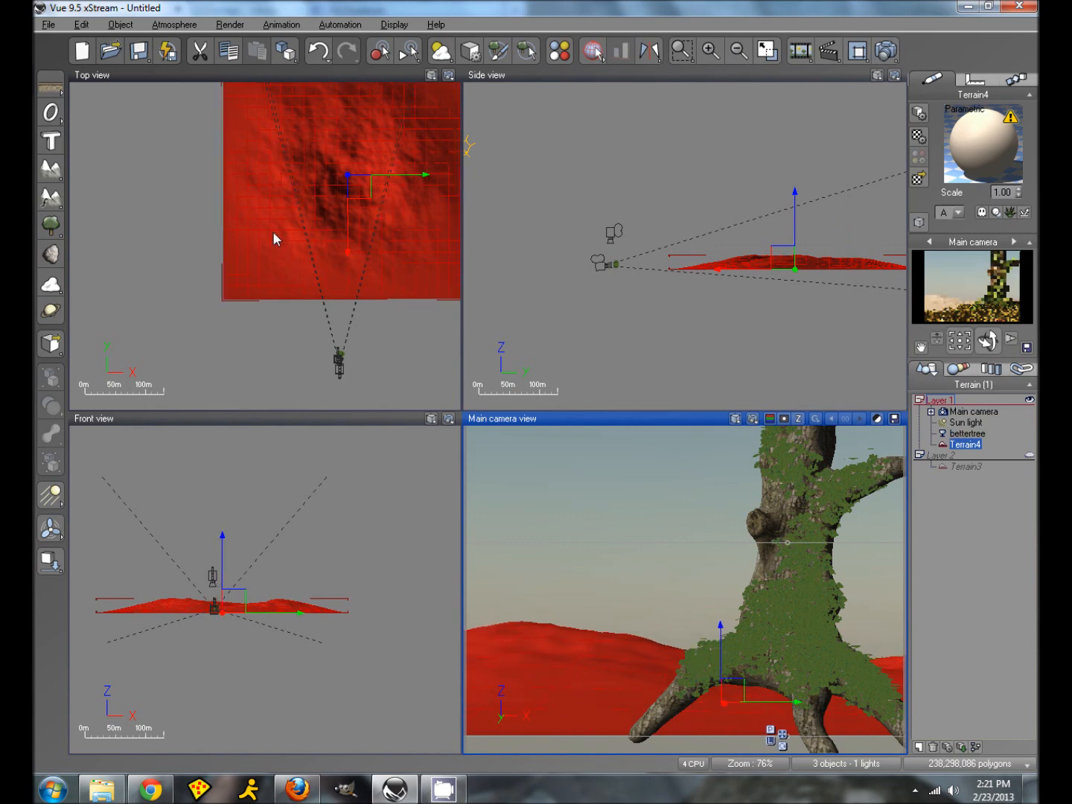
- Add a procedural terrain, move it beyond the first hills, enlarge it, flatten it and center it behind them
click(51, 198)
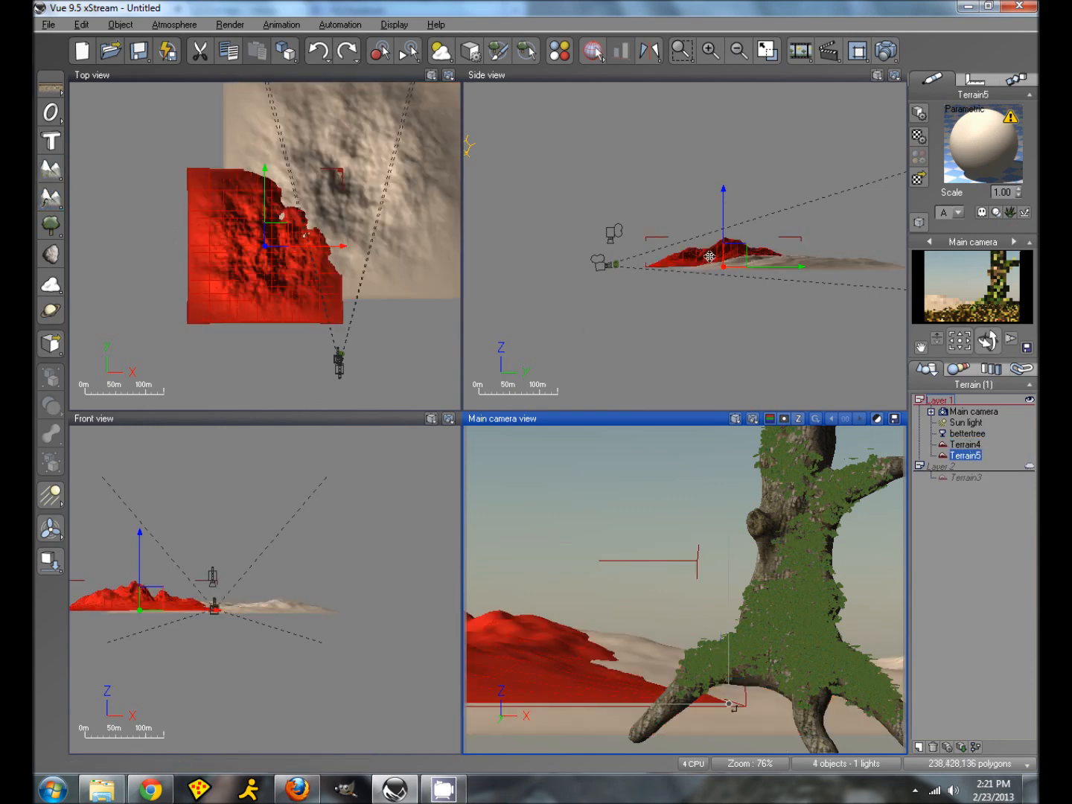
drag(734, 260, 894, 262)
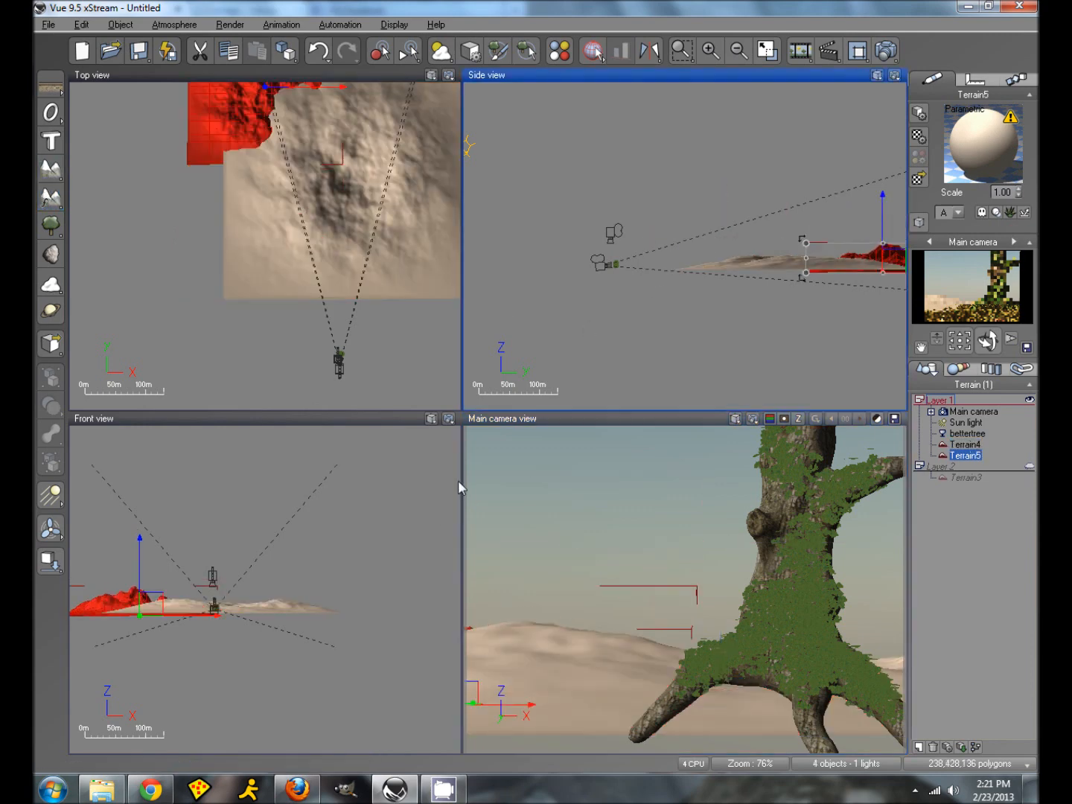
right_drag(723, 394, 434, 448)
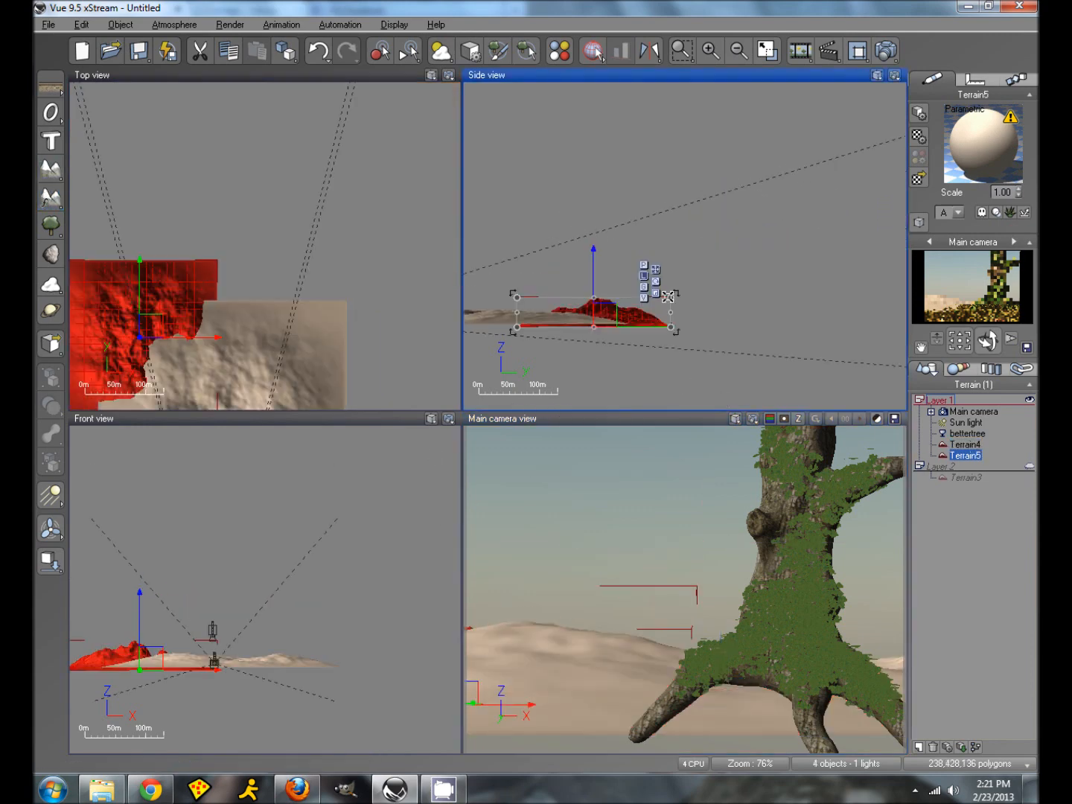
drag(673, 301, 822, 240)
drag(707, 255, 706, 298)
drag(238, 259, 346, 201)
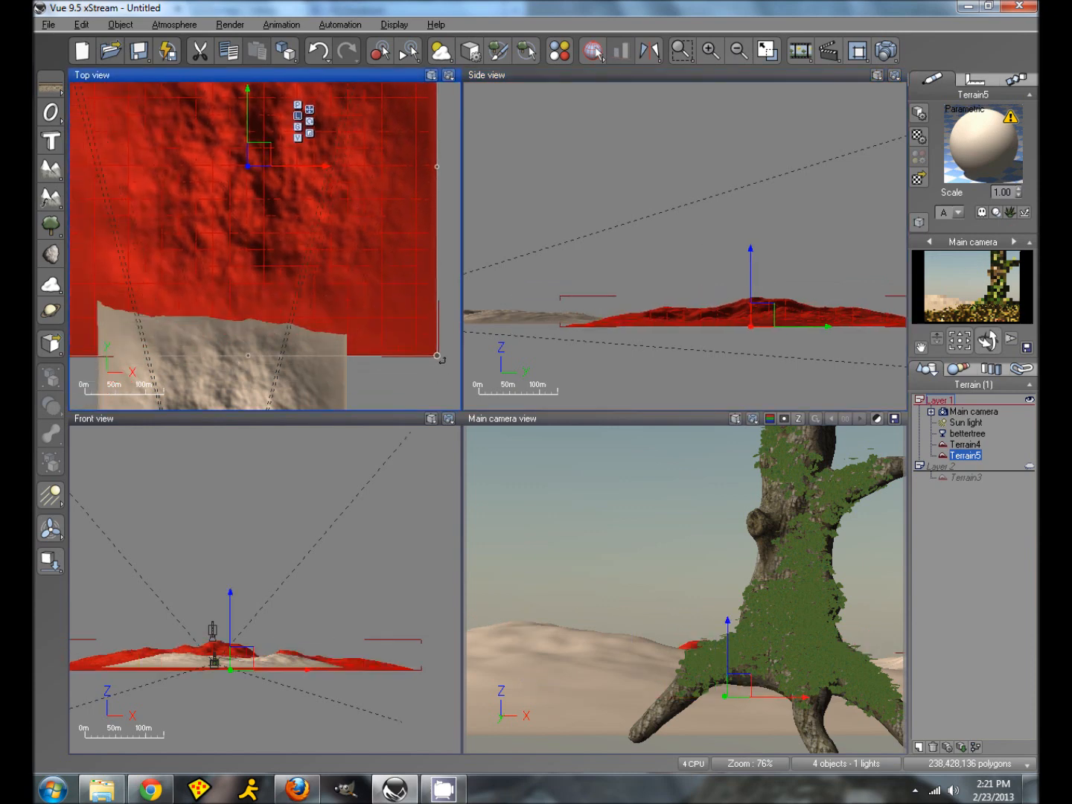
- Make the far terrain taller and shift it sideways and vertically so its peaks rise above the nearer hills
drag(756, 687, 762, 661)
drag(266, 644, 293, 600)
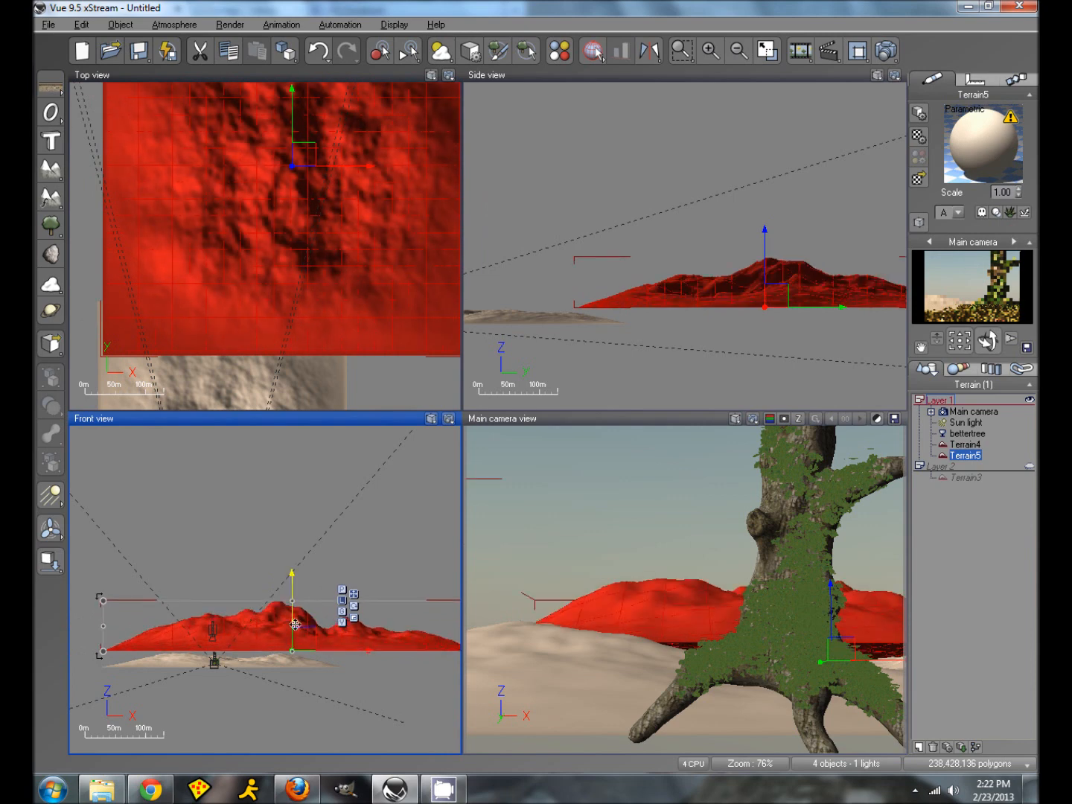
drag(308, 650, 317, 663)
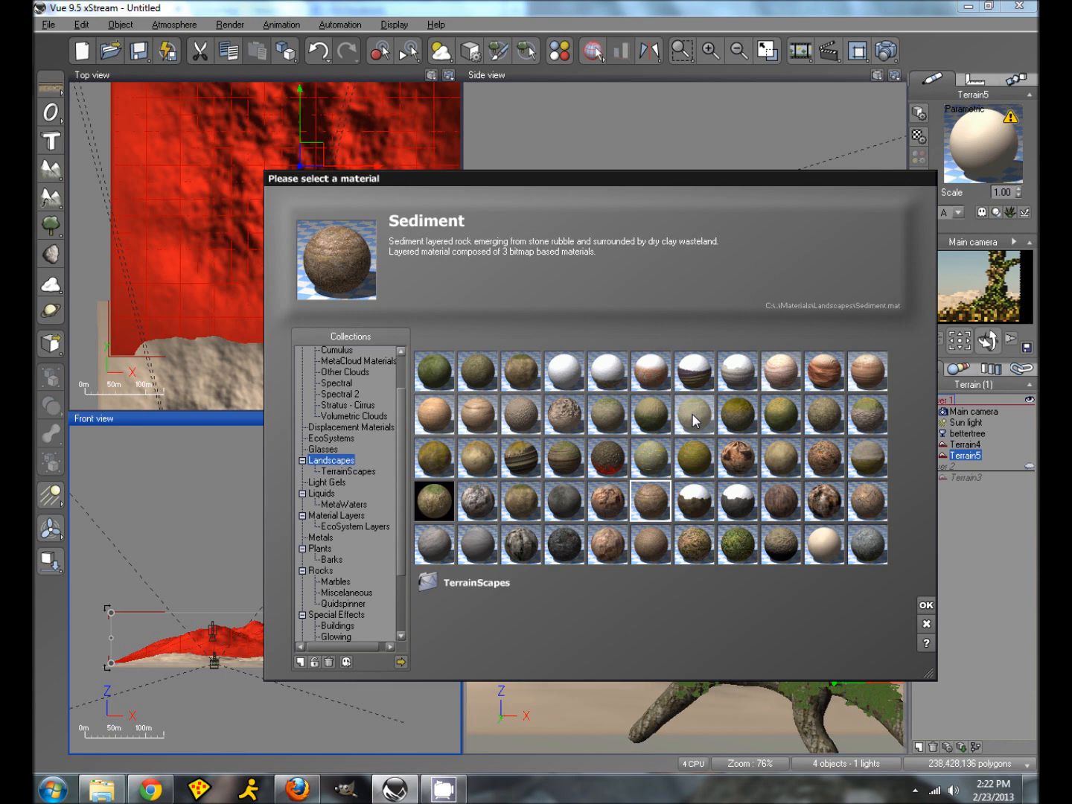
- Apply the Dry grass material from the Landscapes collection to the far terrain Terrain5
click(451, 460)
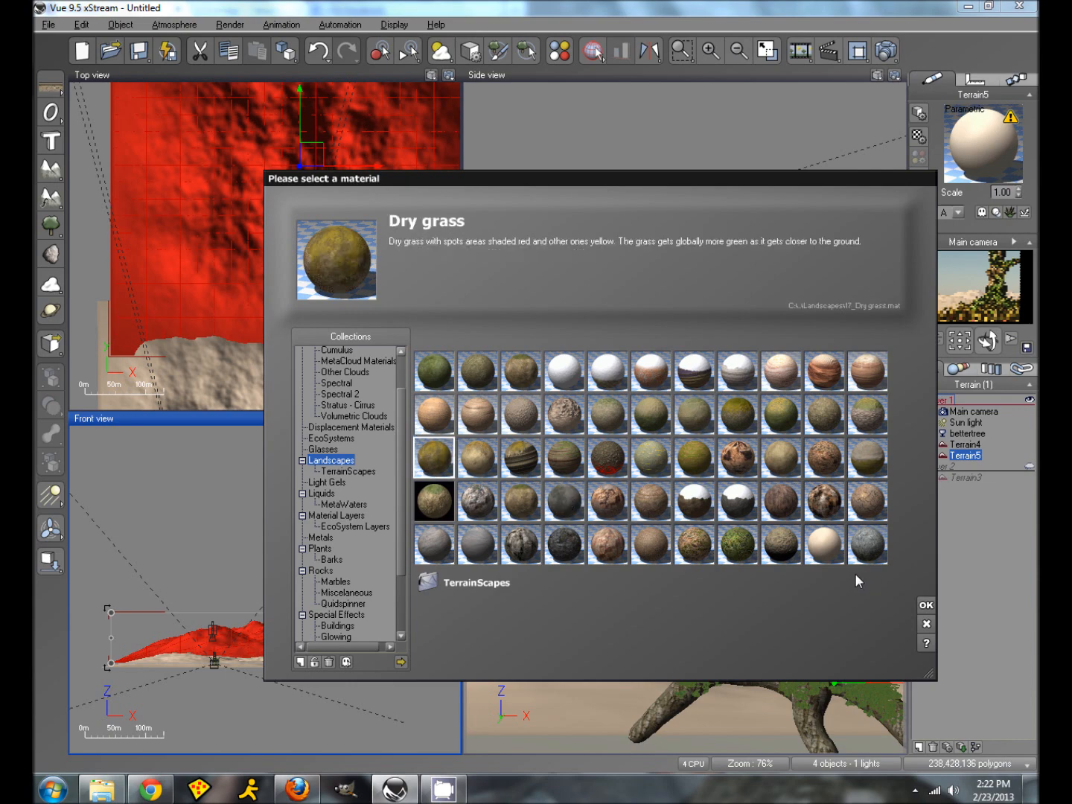
click(927, 605)
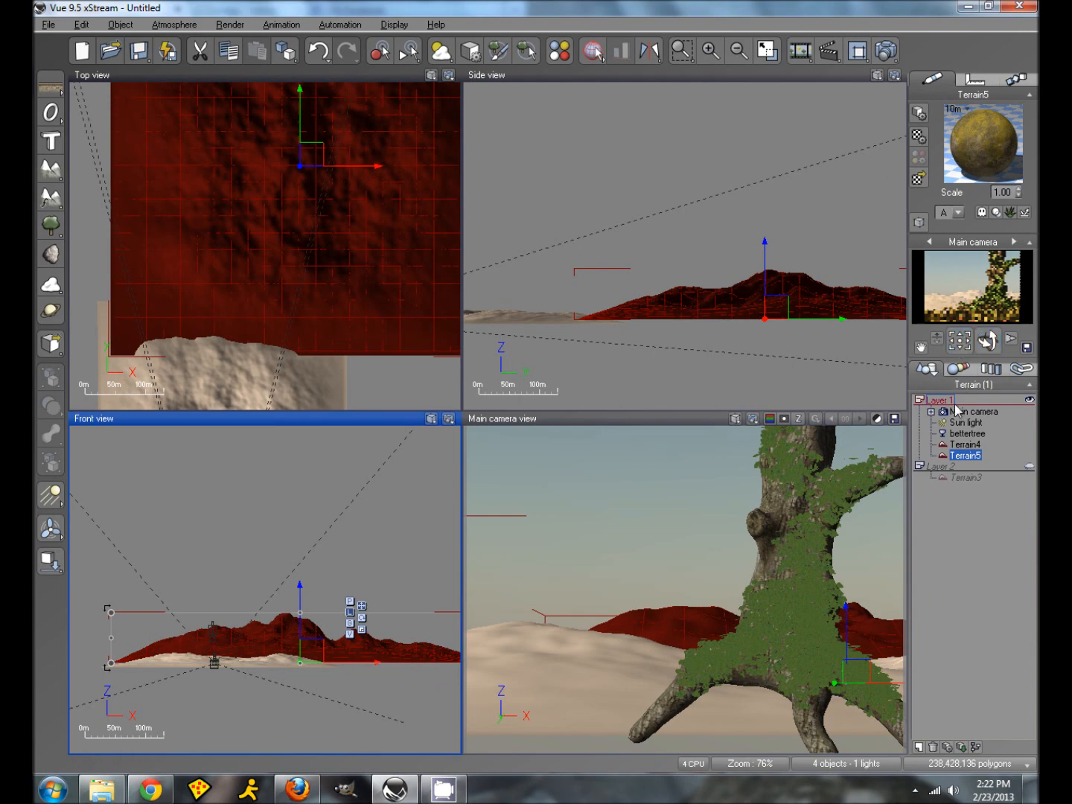
- Apply the Dry grass material from the Landscapes collection to the nearer terrain Terrain4
click(964, 445)
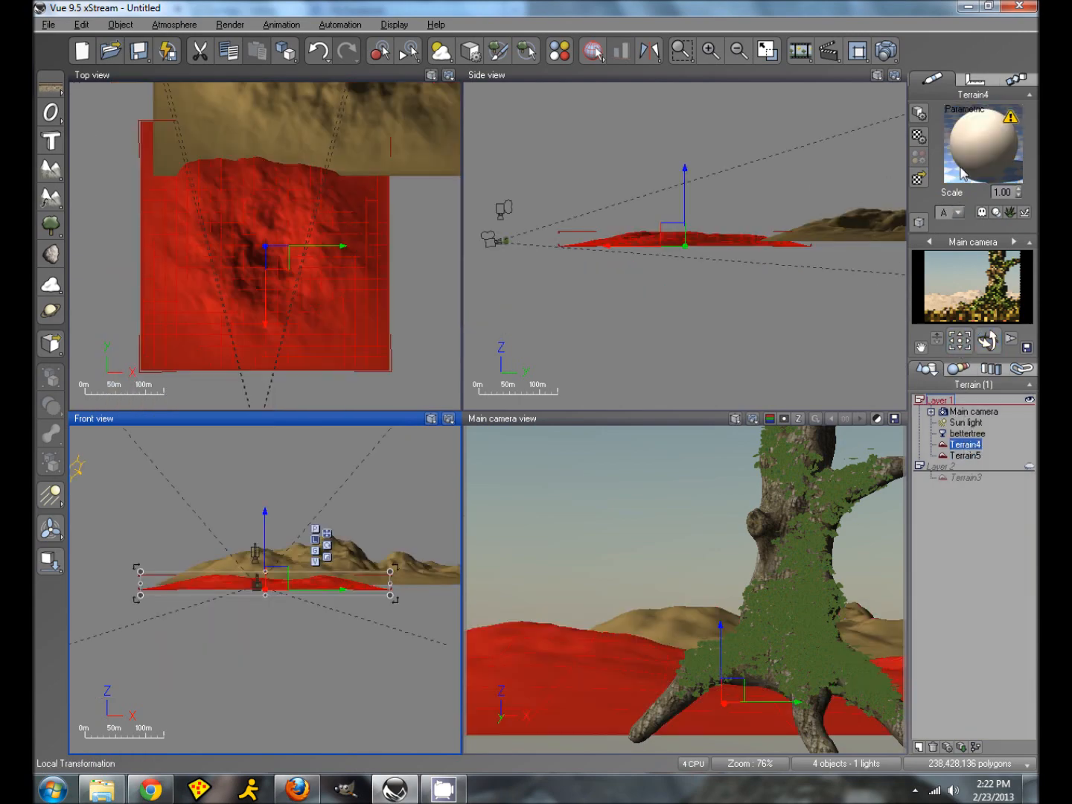
click(919, 179)
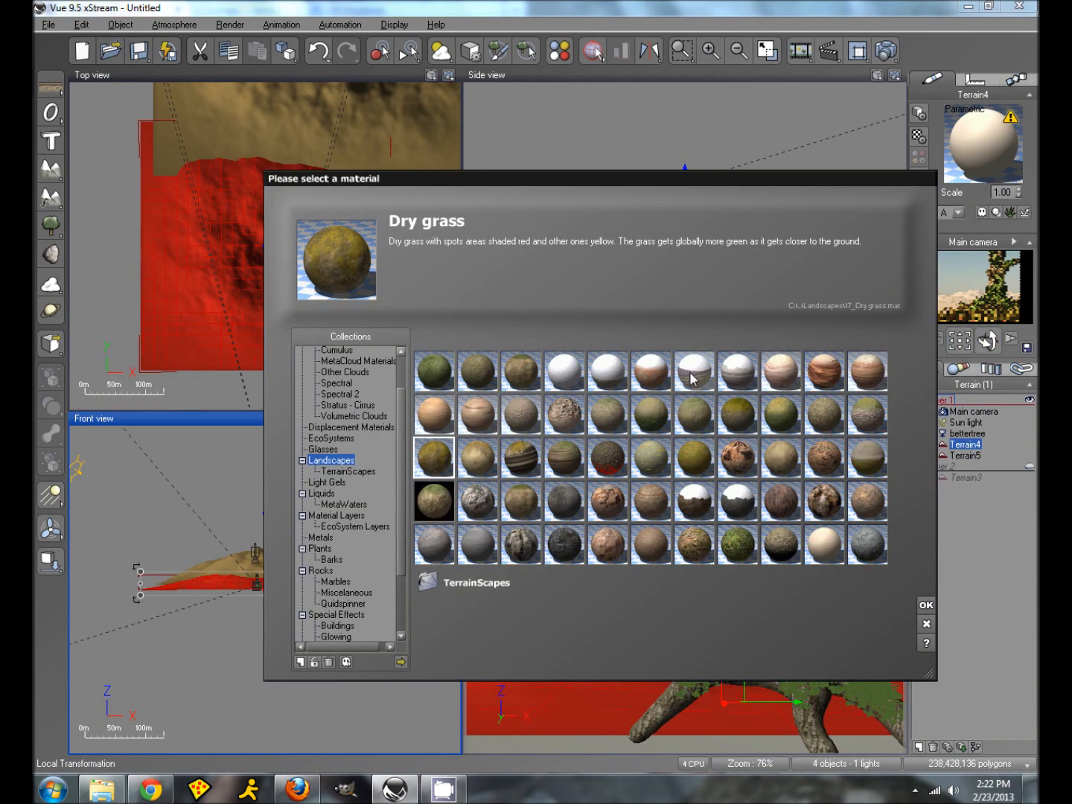
click(925, 606)
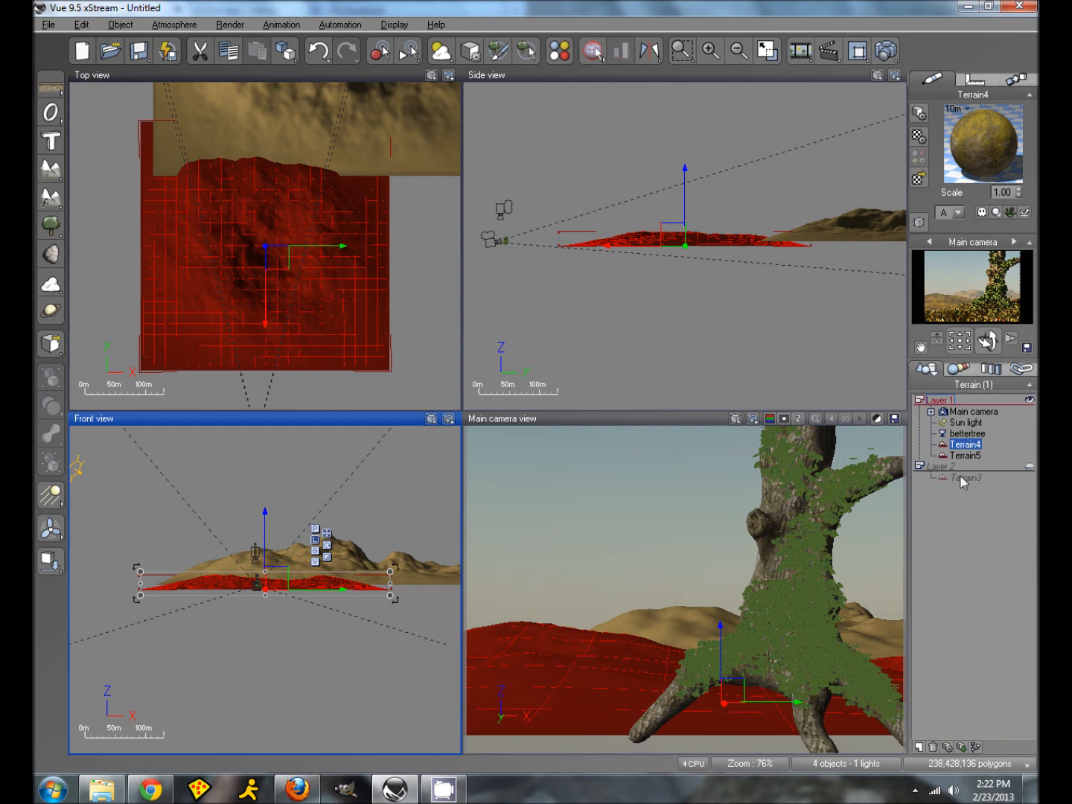
- Convert Terrain4's Dry grass material to an EcoSystem and add the Grass 4 - Ecosystem Quality plant to its population
double_click(982, 144)
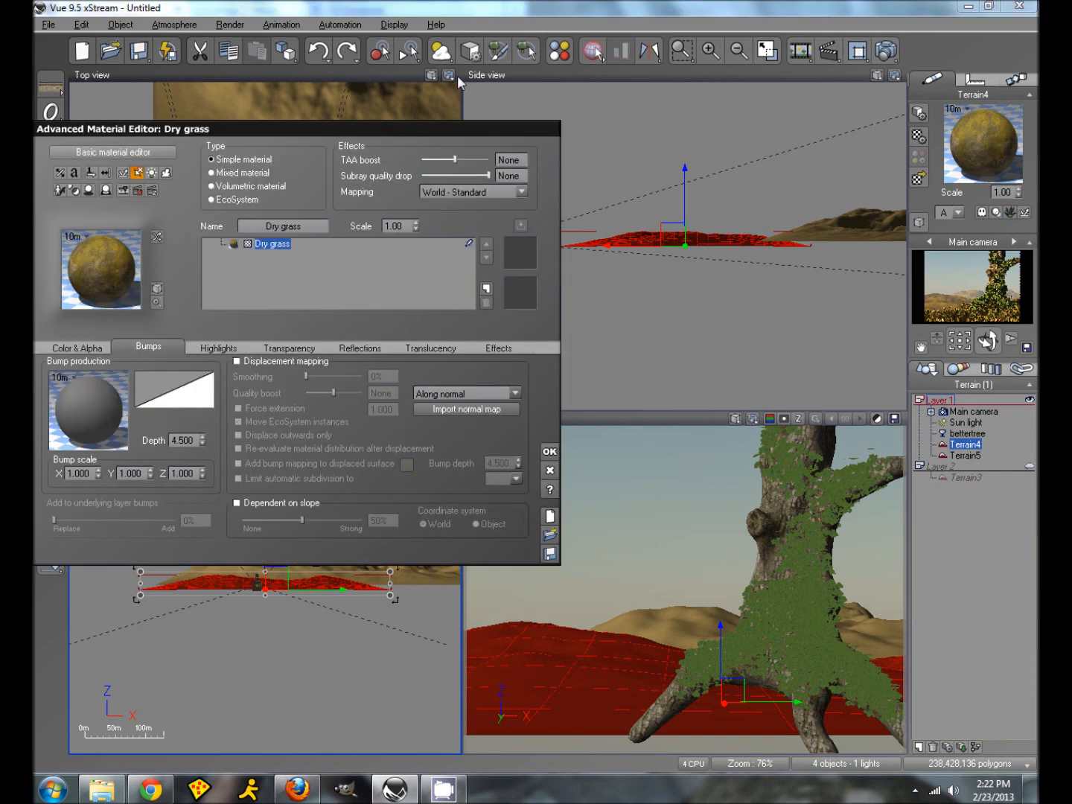
click(231, 198)
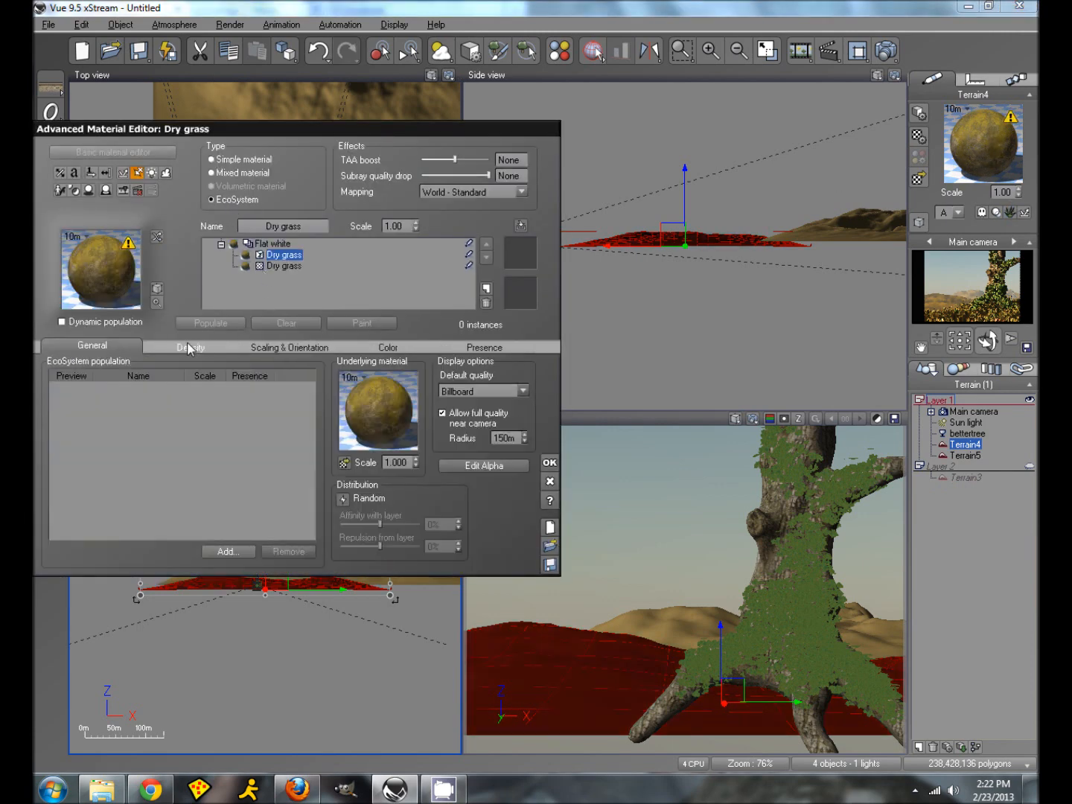
click(210, 543)
click(252, 573)
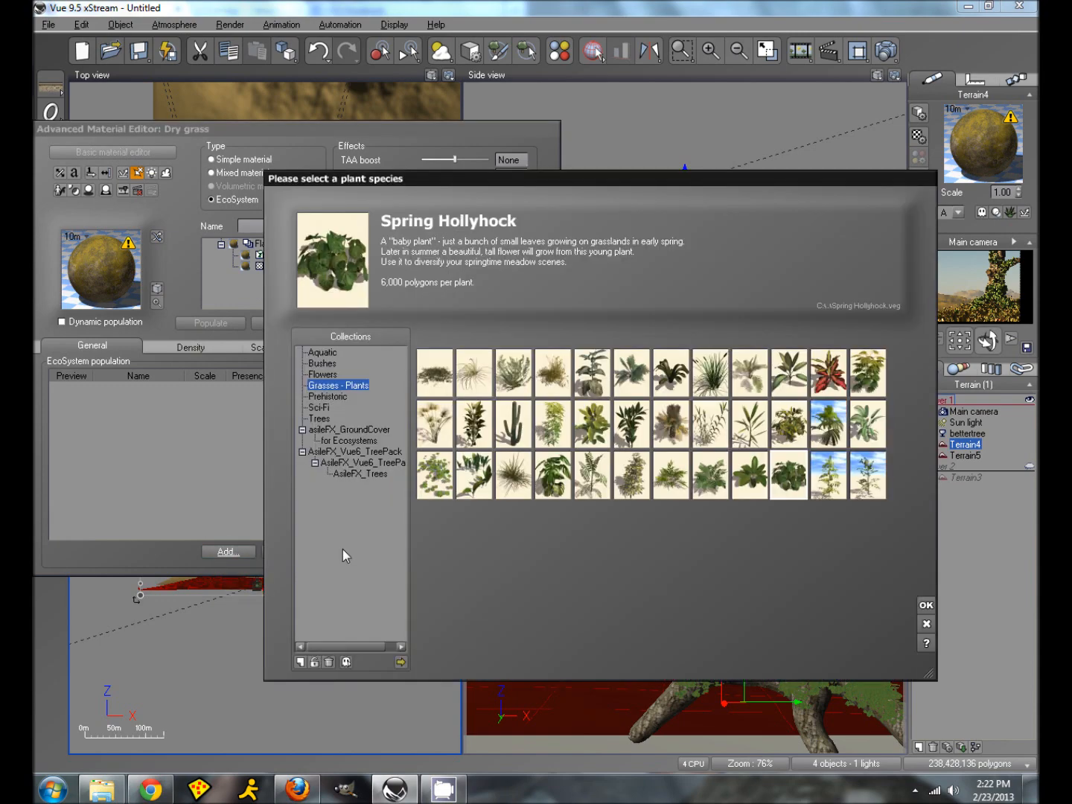
click(350, 440)
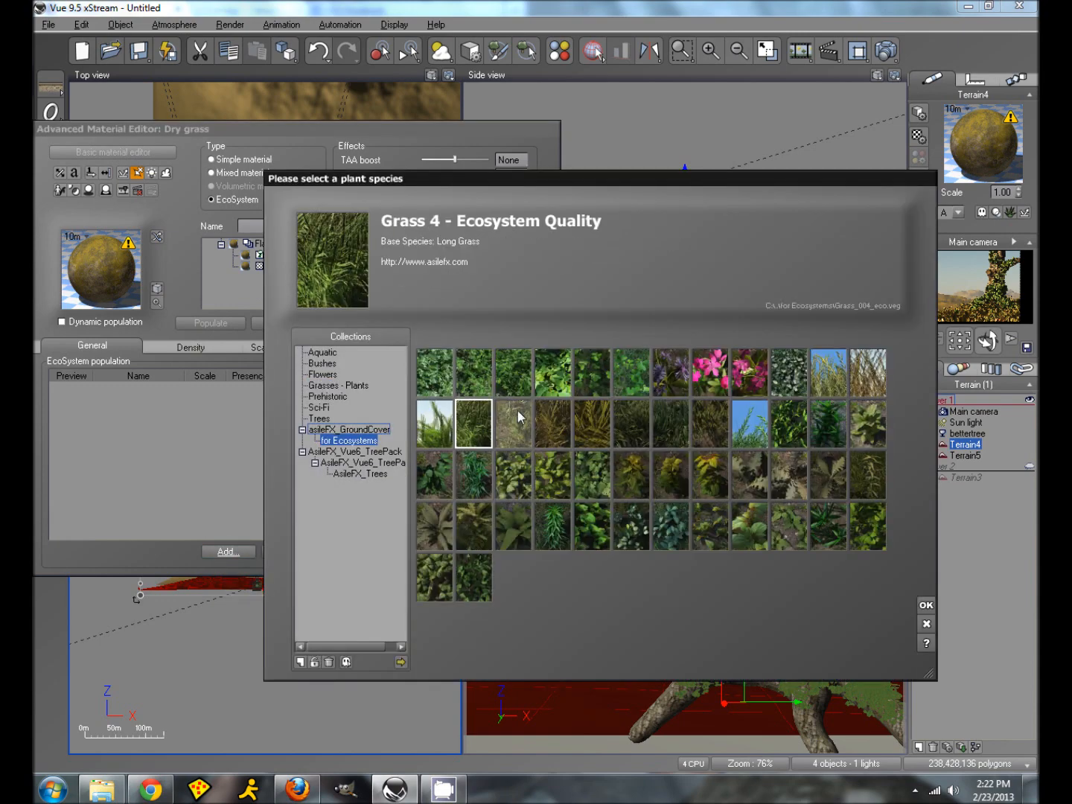
click(926, 604)
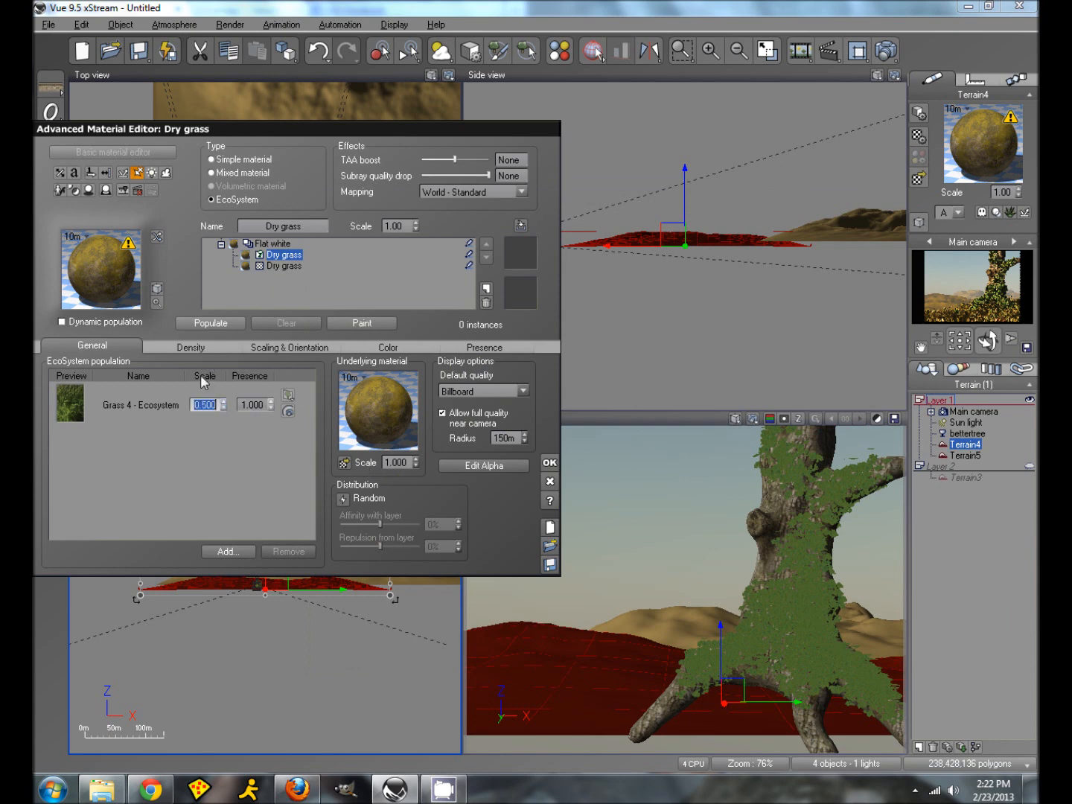
- Set the grass EcoSystem's overall density to 95% and its overall color to olive with red 117, green 119, blue 62
click(192, 346)
drag(138, 379, 197, 385)
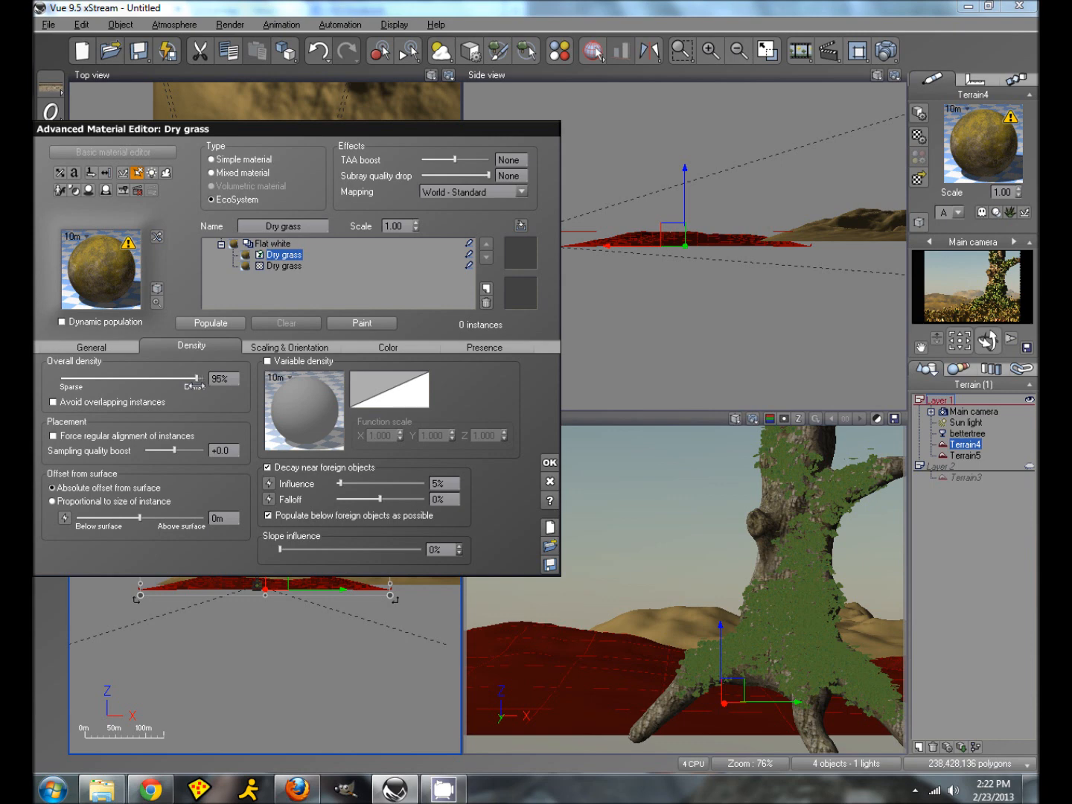
click(384, 349)
click(198, 384)
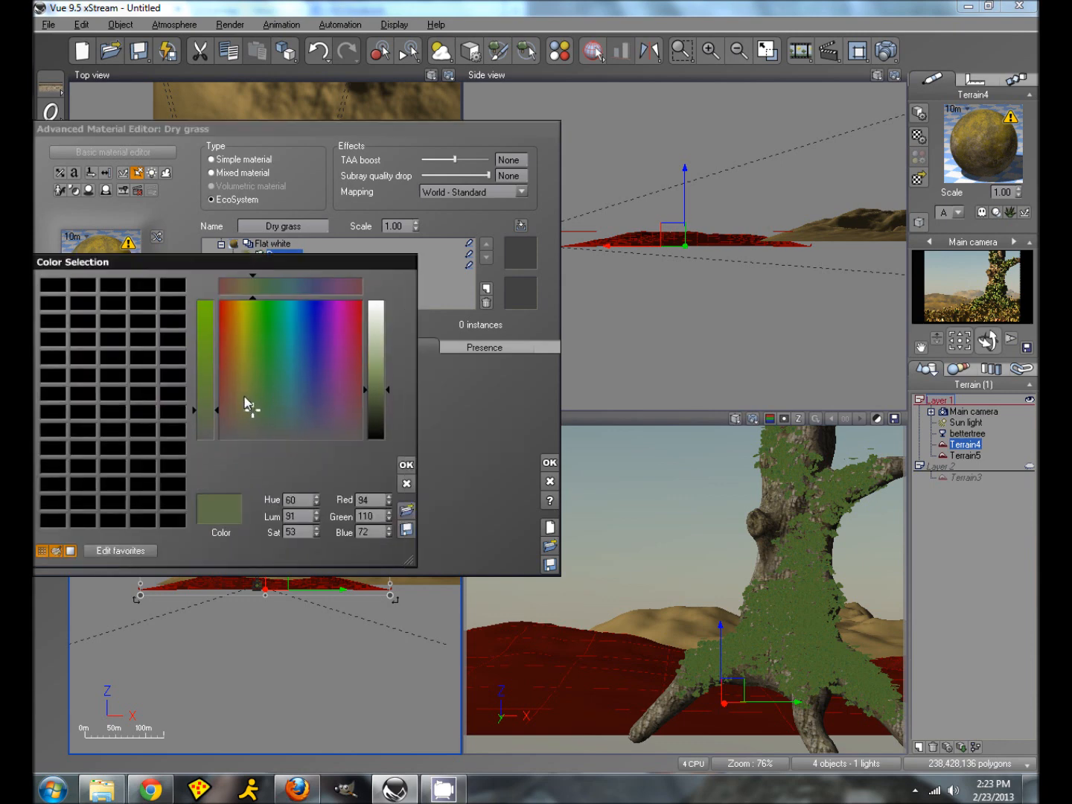
click(244, 396)
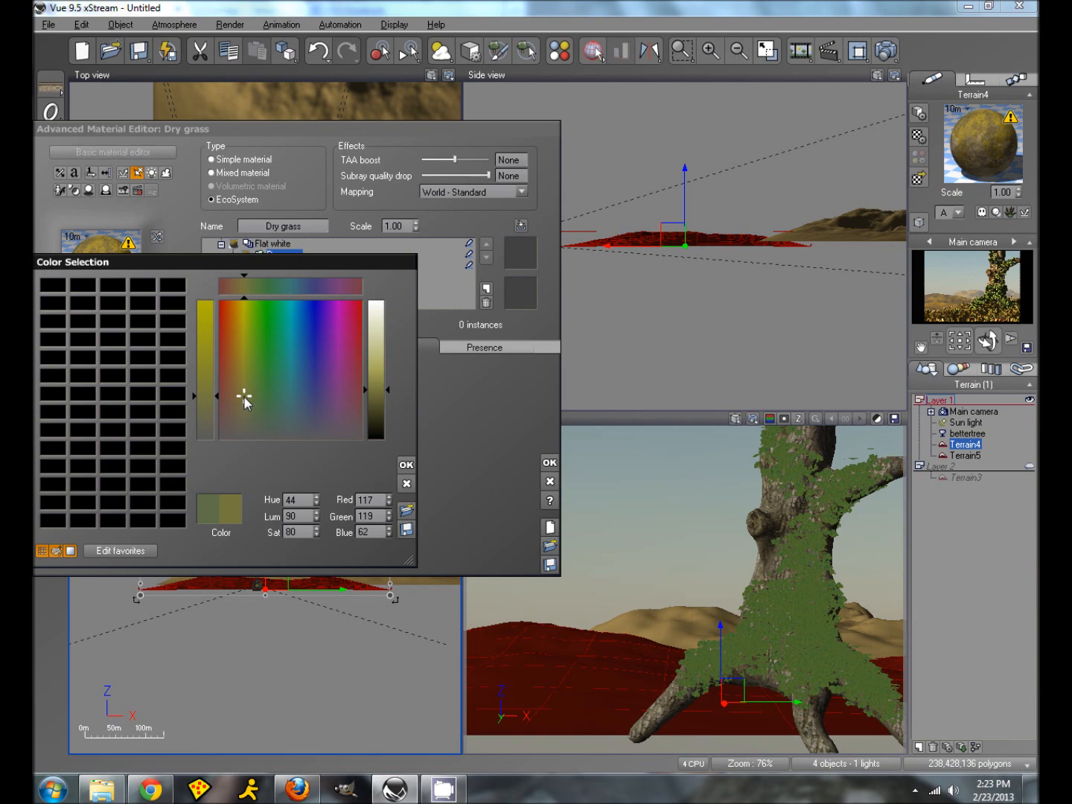
click(405, 465)
click(549, 463)
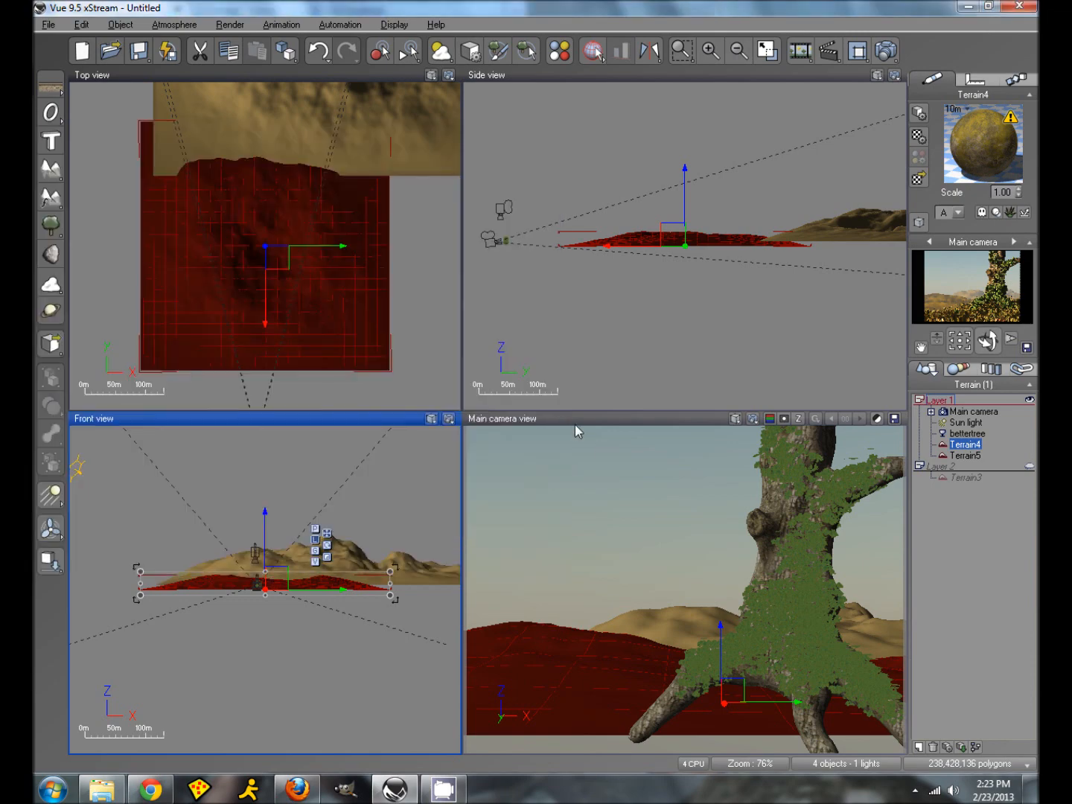
- Populate Terrain4 with the grass EcoSystem and accept the material
double_click(984, 162)
click(244, 320)
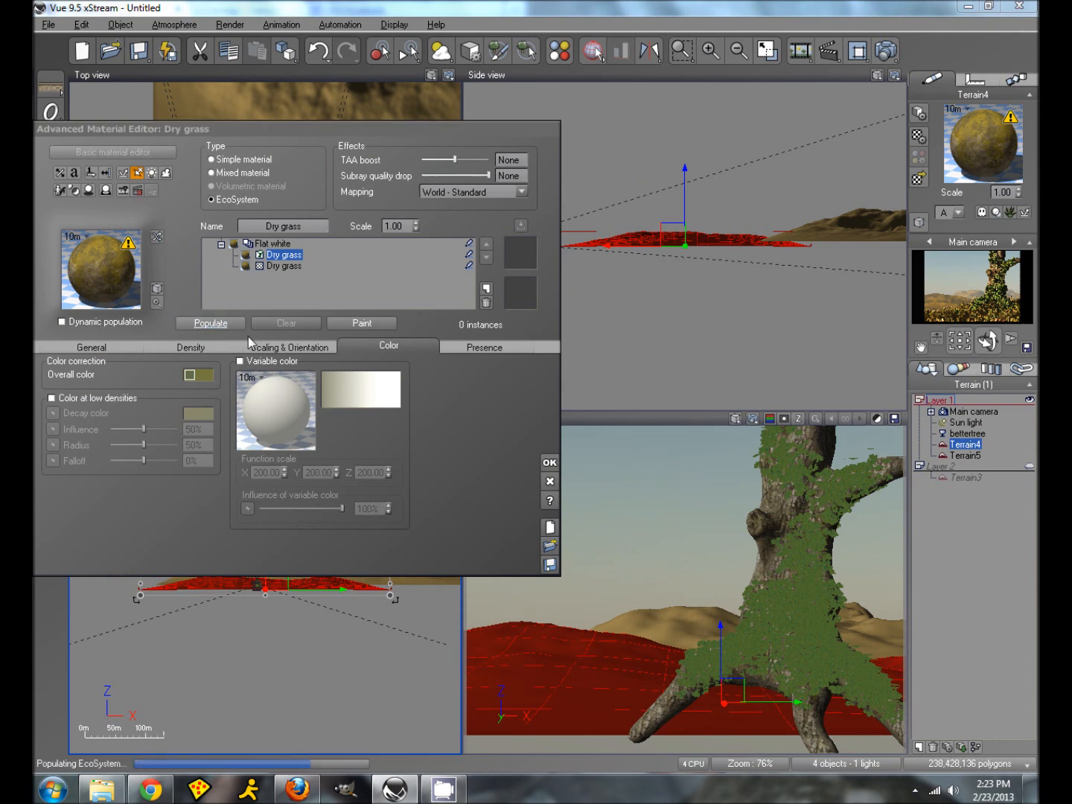
click(550, 464)
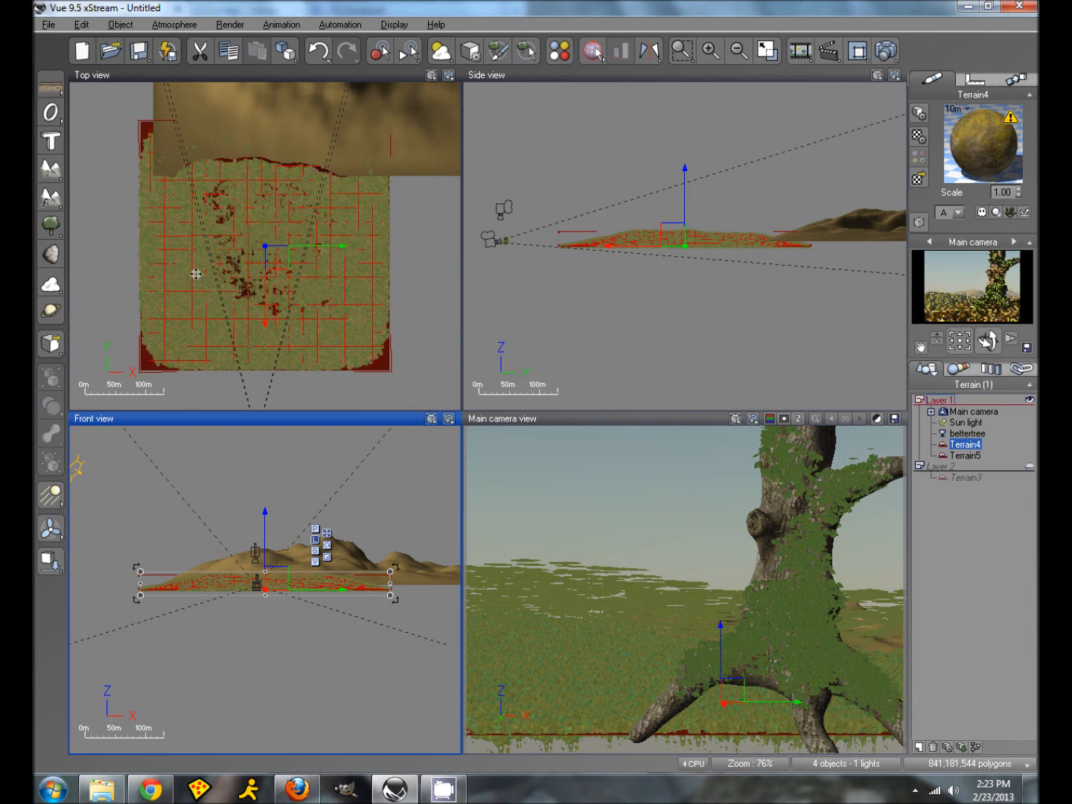
- Add another terrain, enlarge it and move it far beyond the existing hills
click(50, 178)
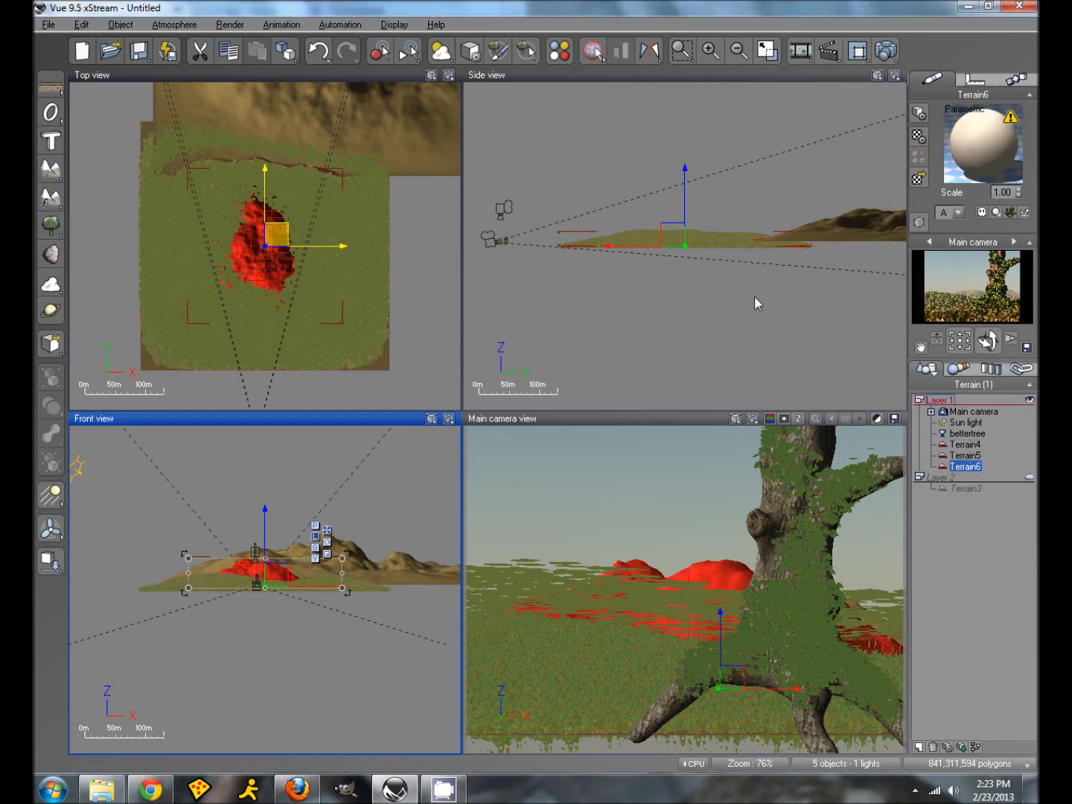
right_drag(745, 285, 617, 326)
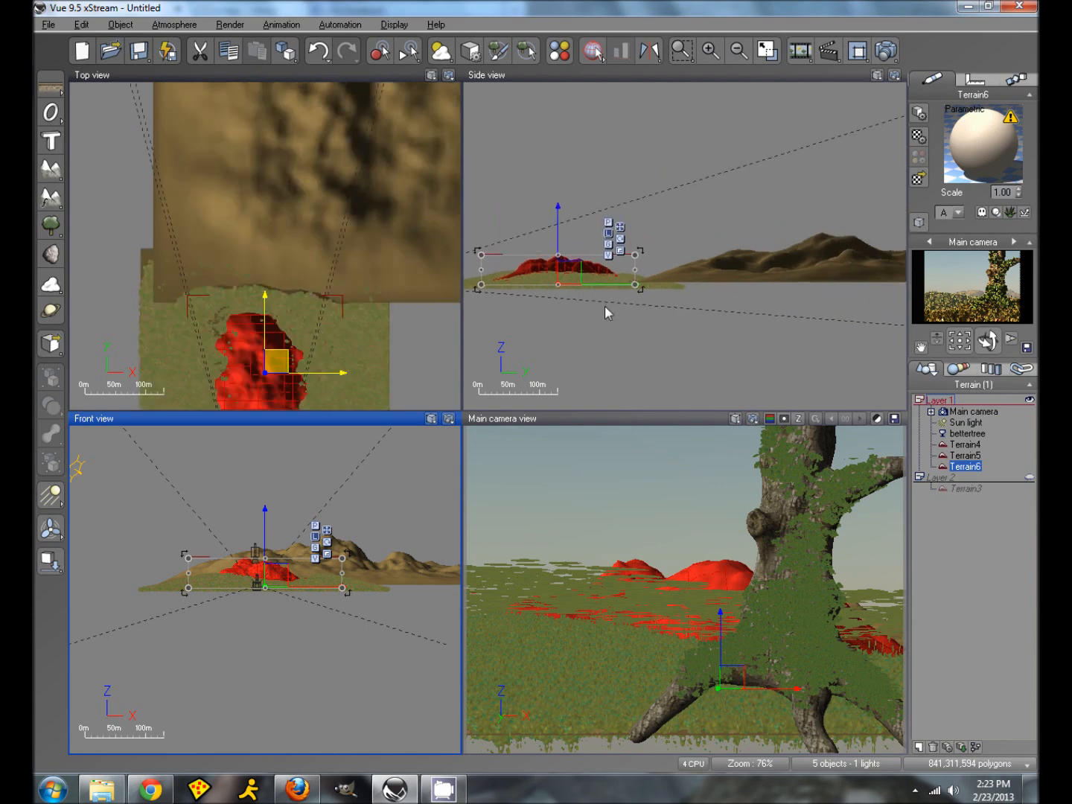
drag(638, 261, 821, 266)
right_drag(816, 355, 654, 349)
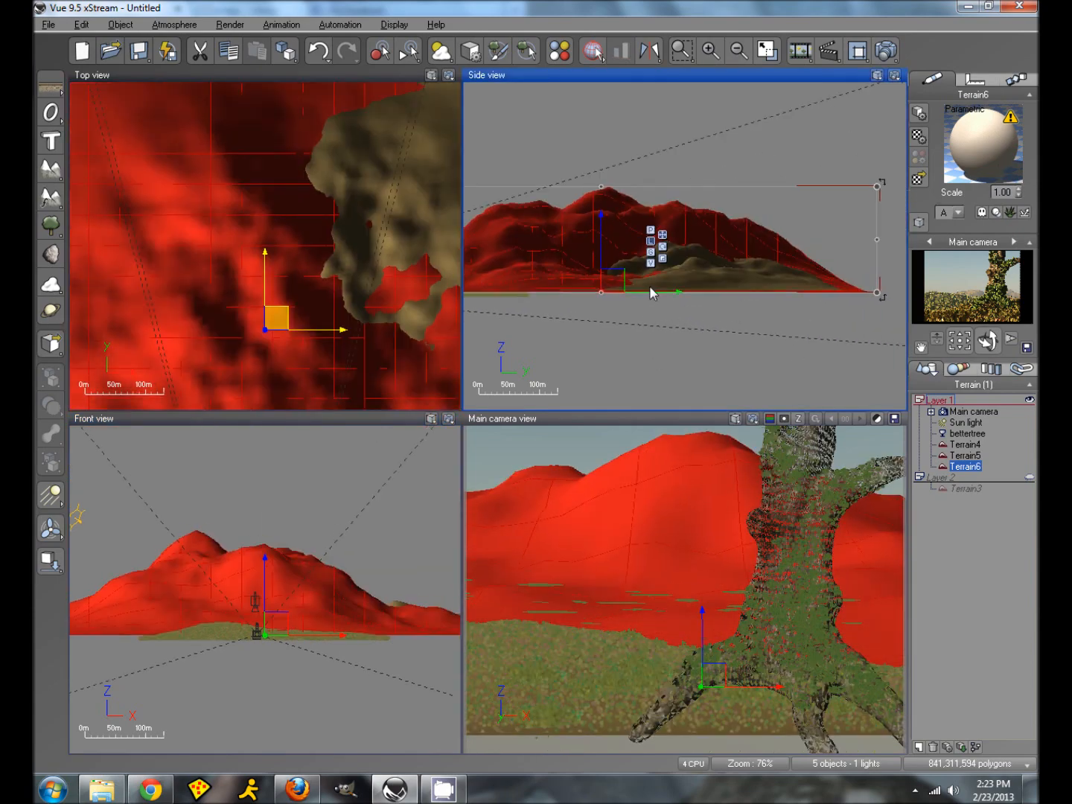
drag(675, 291, 1031, 292)
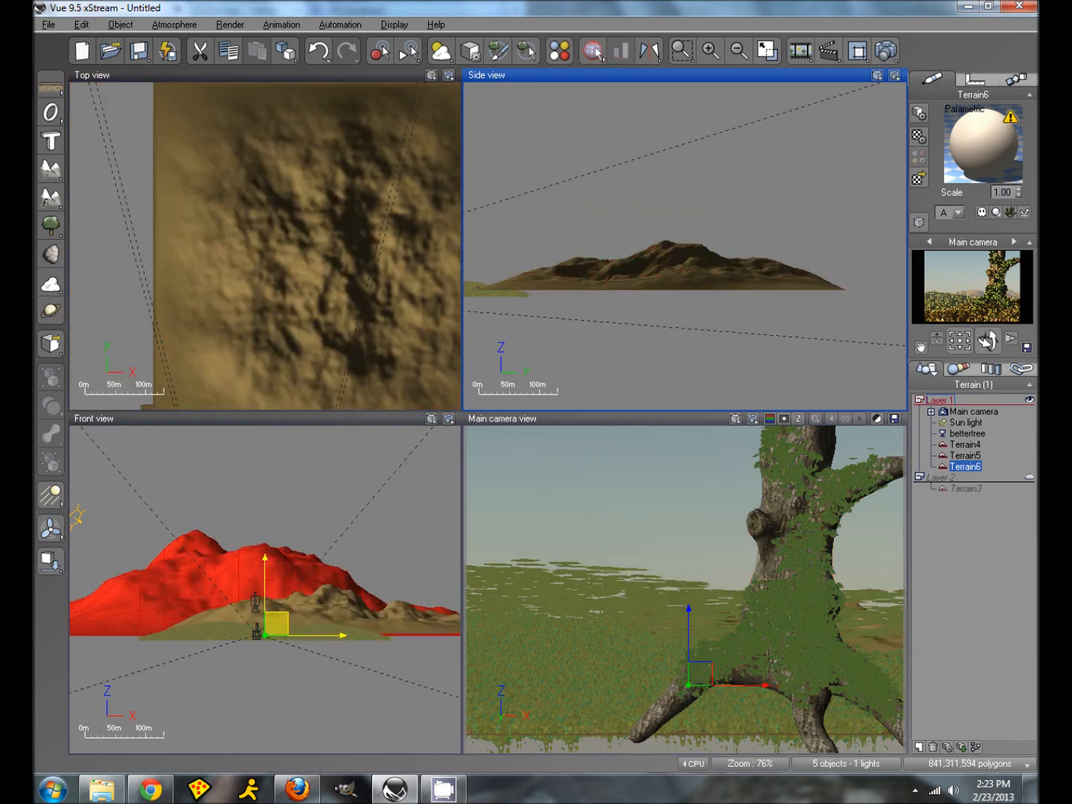
- Reposition the new terrain vertically and enlarge it further so its hills rise behind the tree
drag(285, 629, 337, 469)
scroll(721, 301, down, 7)
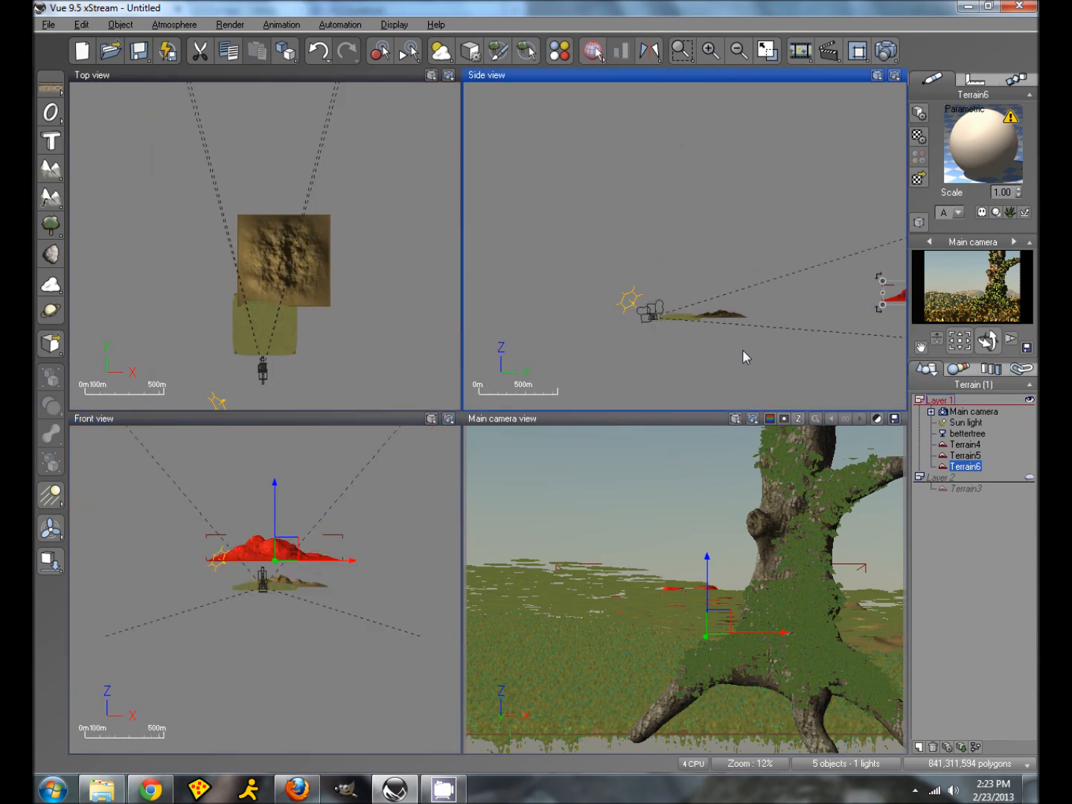
drag(882, 306, 700, 336)
drag(723, 572, 728, 556)
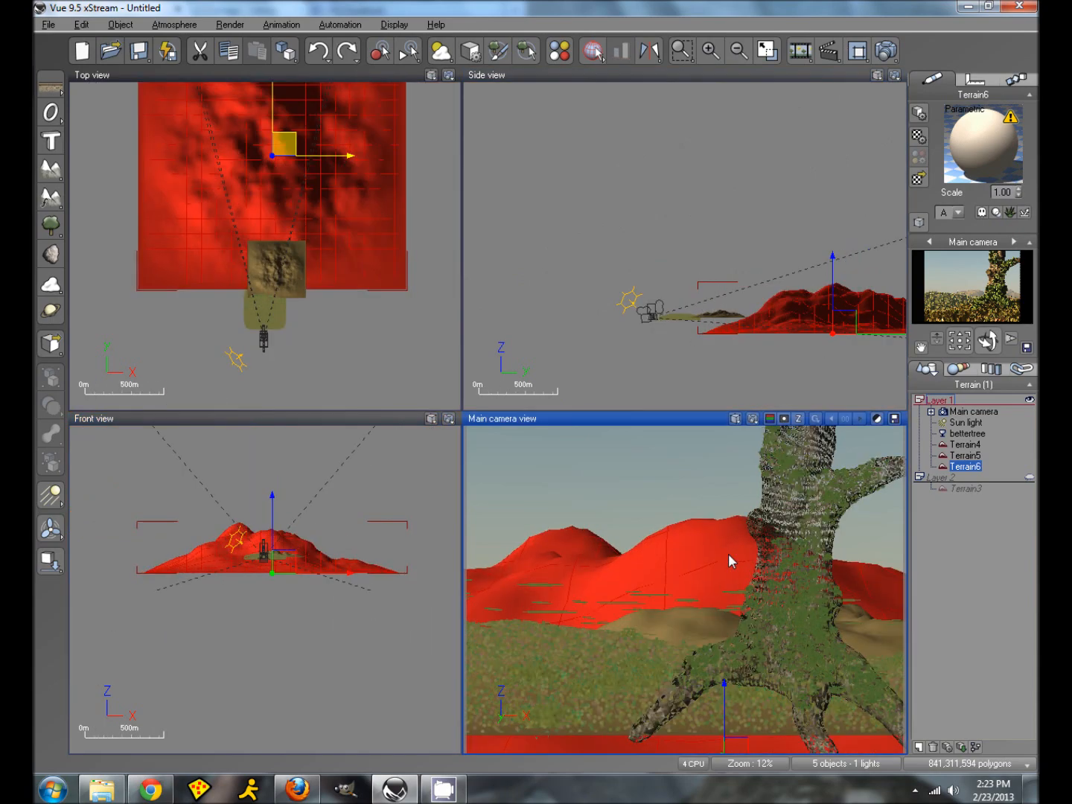
- Stretch the farthest terrain sideways in both directions and reduce its height
click(381, 180)
drag(404, 157, 512, 157)
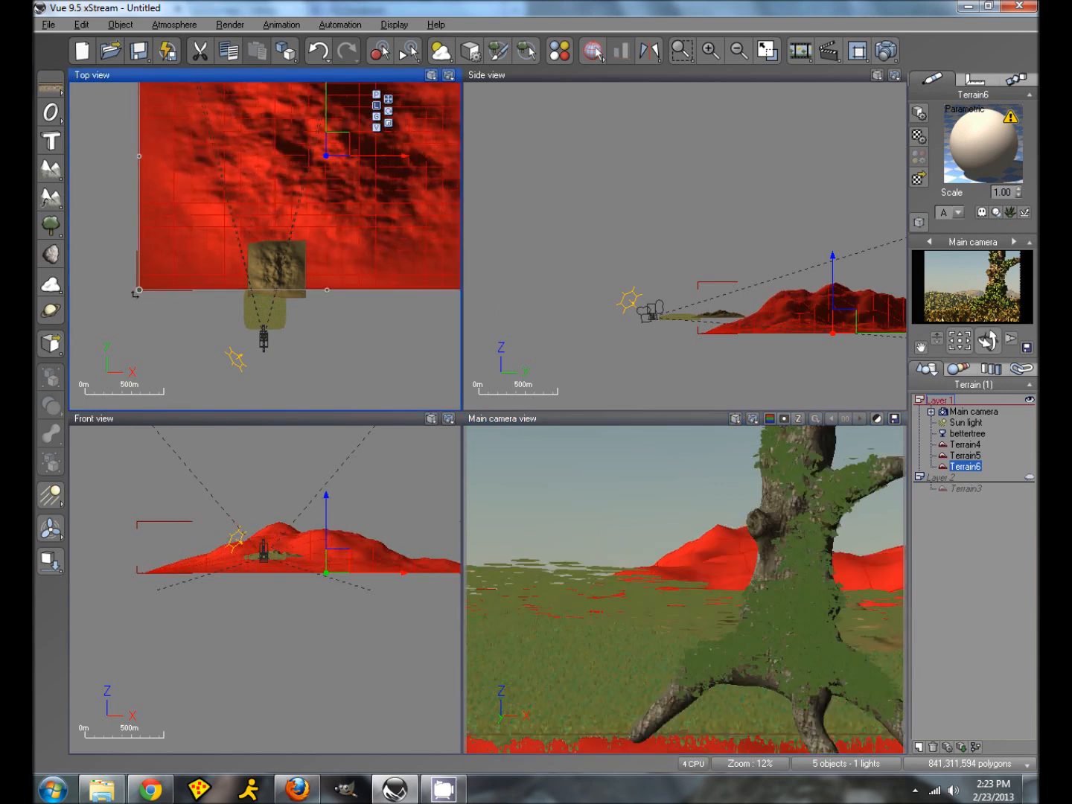
drag(135, 292, 74, 172)
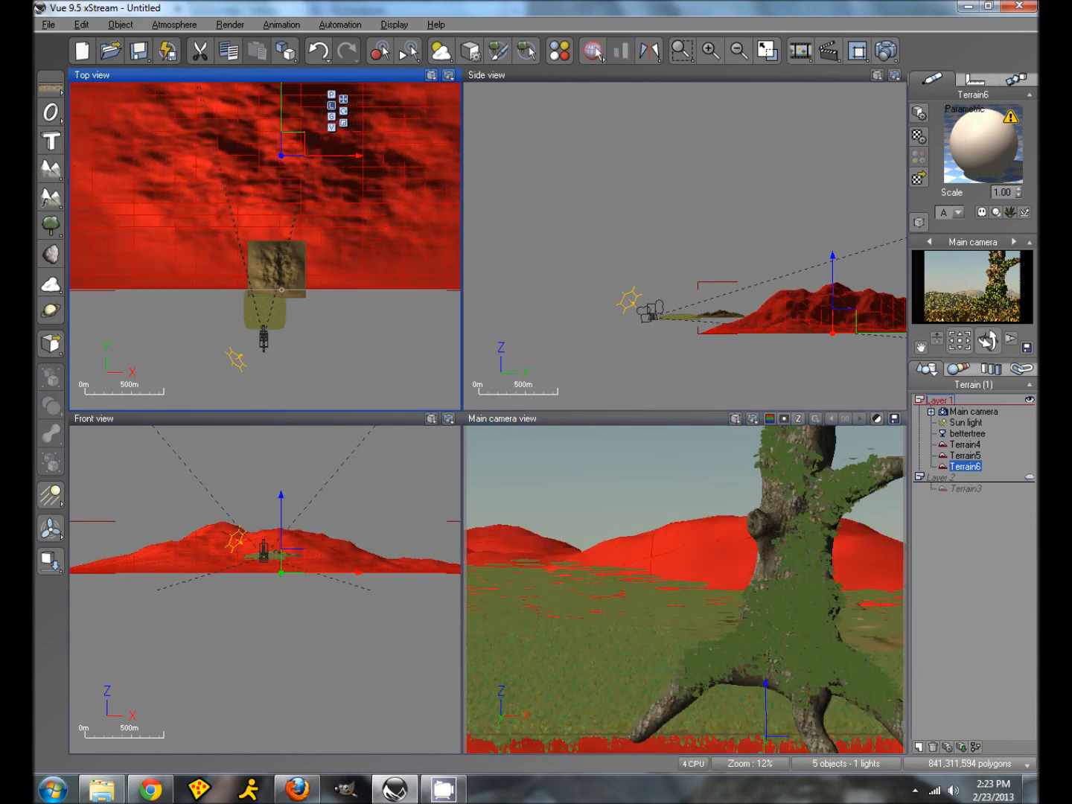
drag(833, 282, 834, 292)
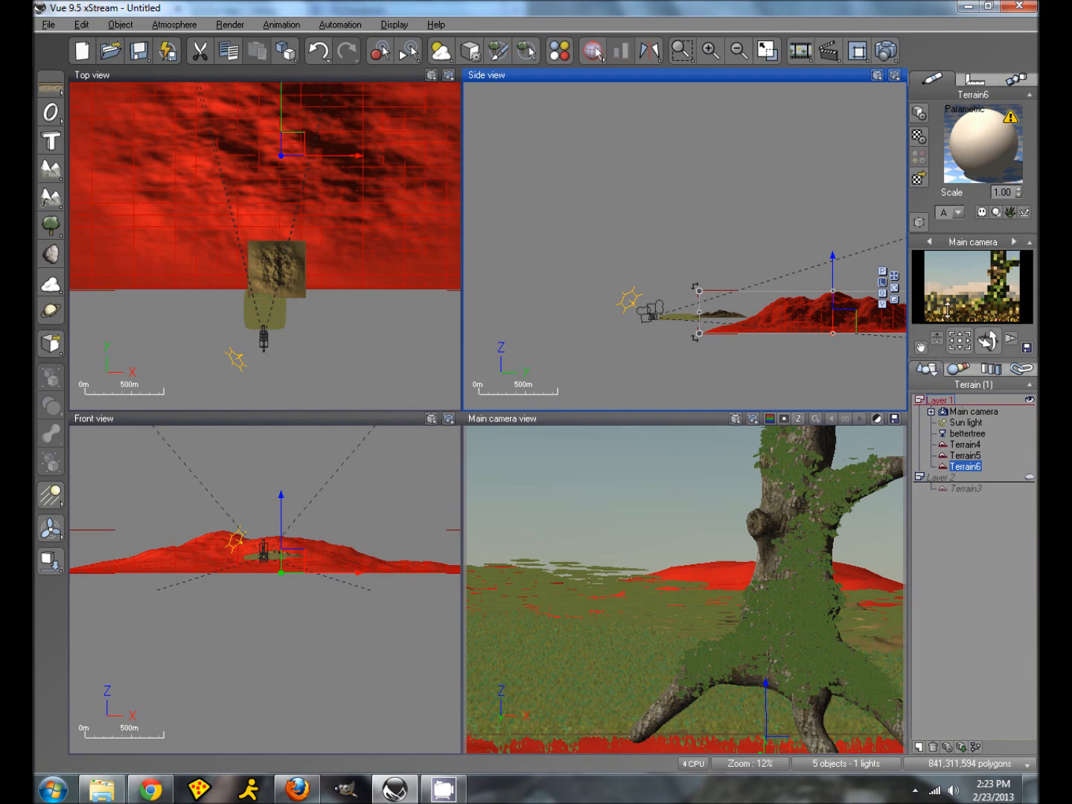
- Try the Dry grass material on Terrain6, and replace it with the first, dark green material of the Landscapes collection
click(920, 179)
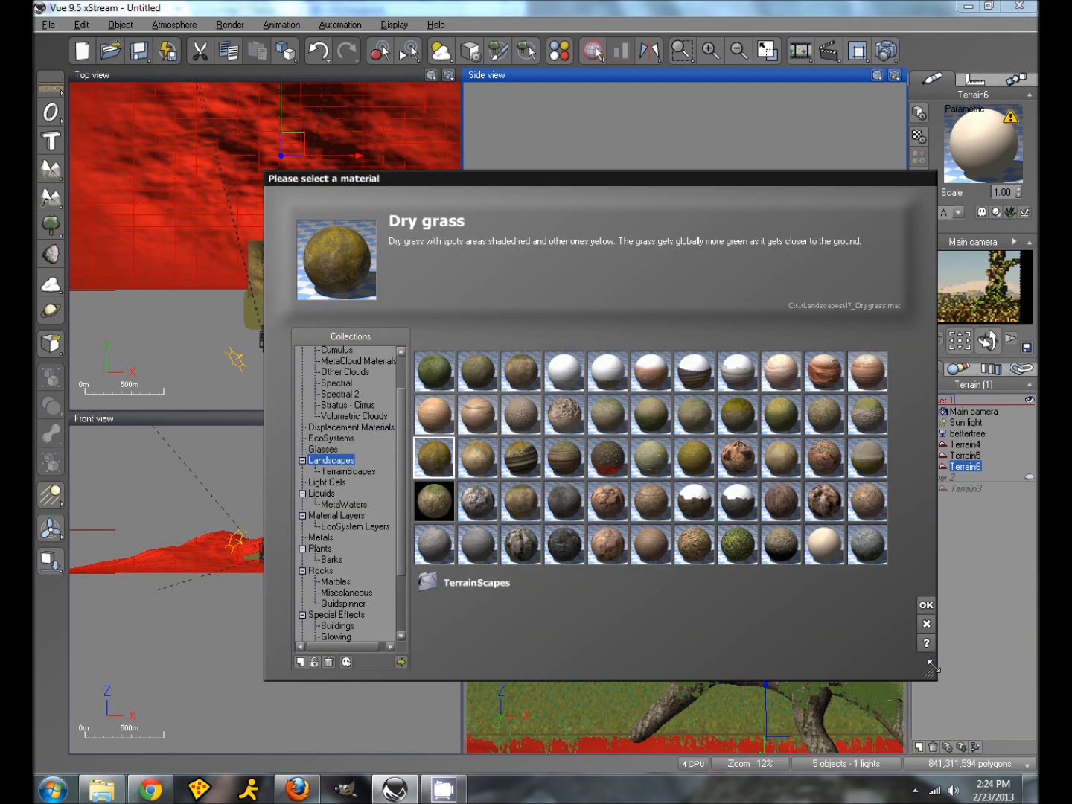
click(926, 603)
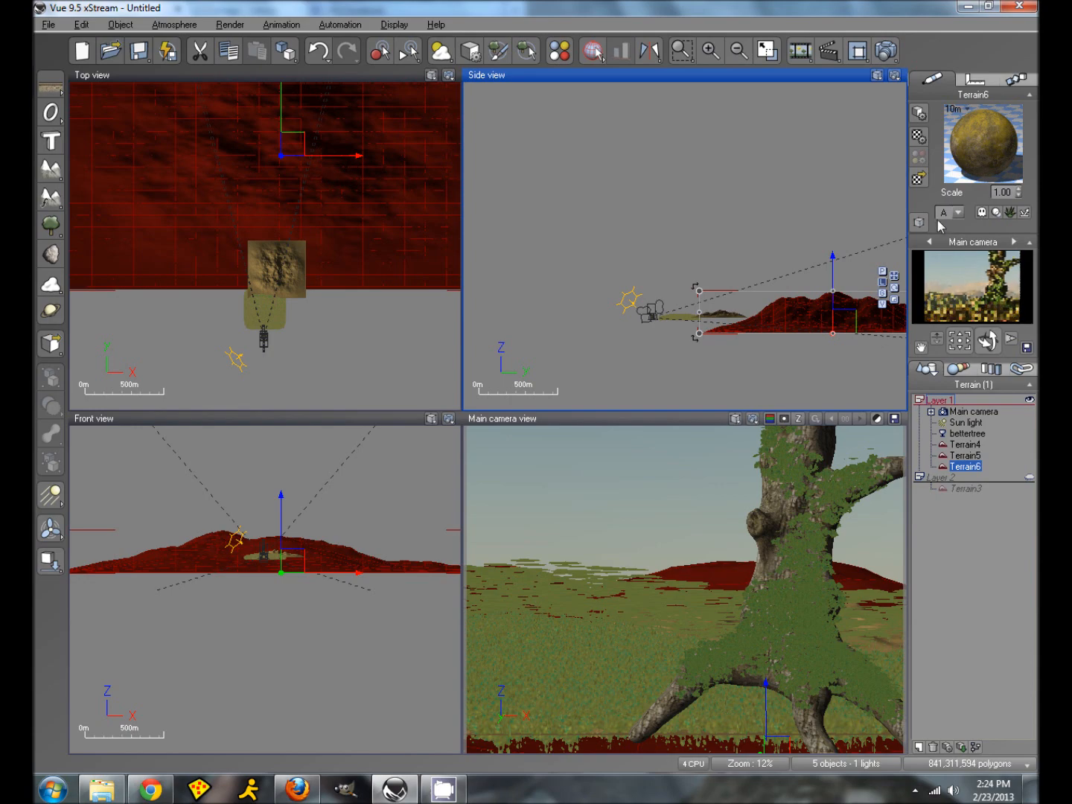
click(919, 178)
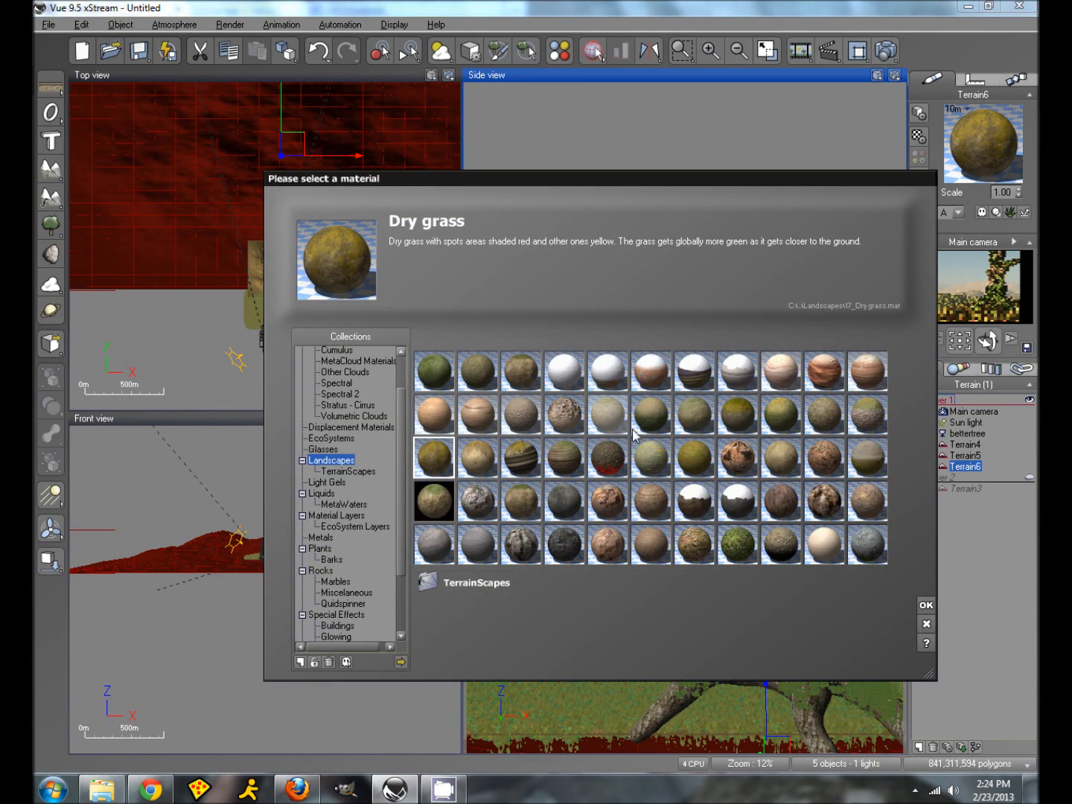
click(433, 371)
click(926, 605)
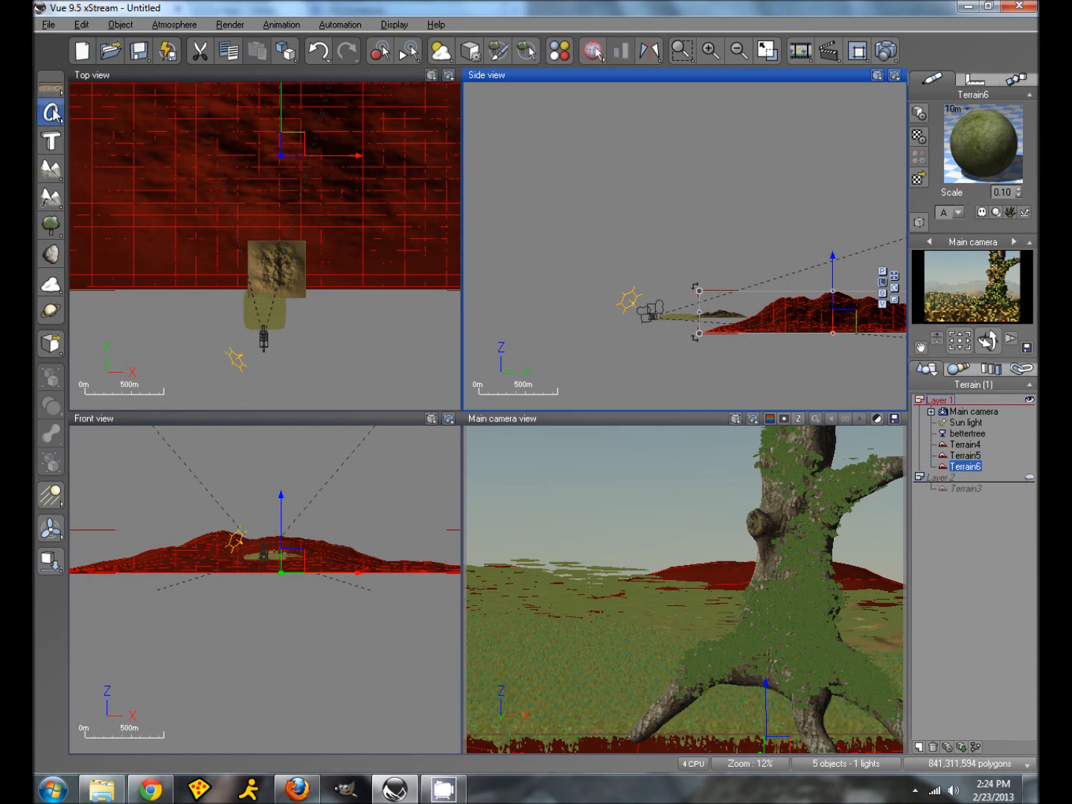
- Add a Small Cumulus cloud layer from the Spectral 2 collection to the atmosphere
click(439, 53)
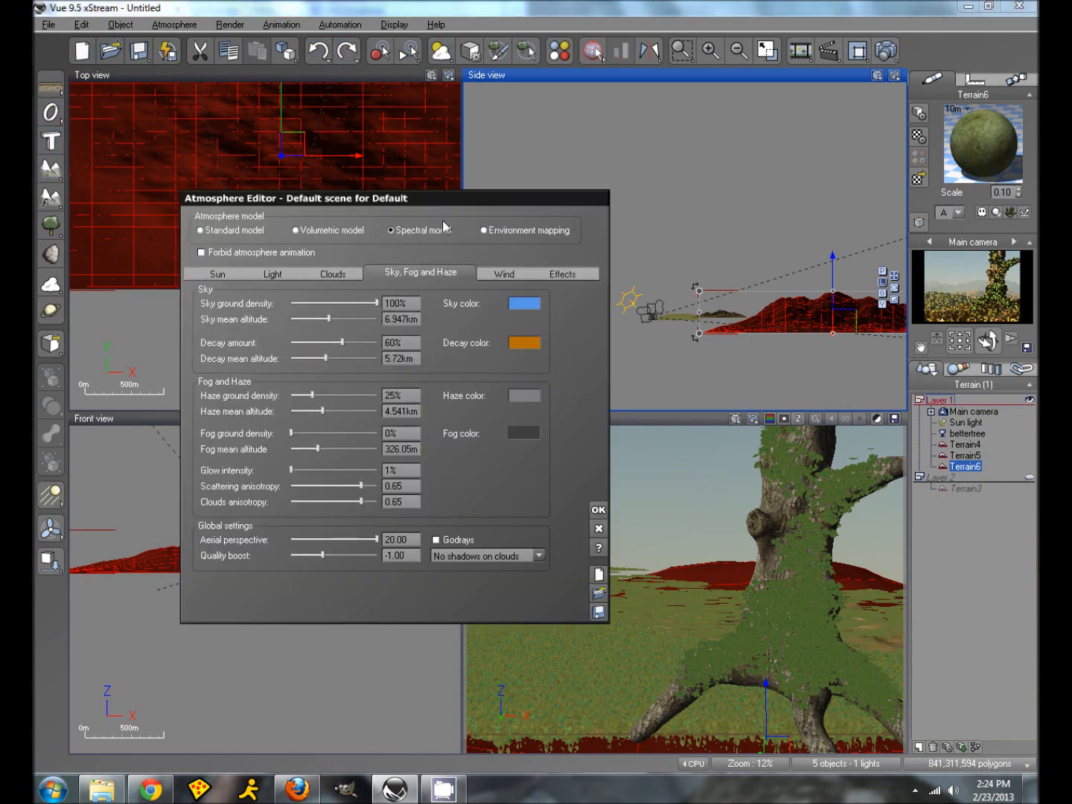
click(334, 274)
click(338, 308)
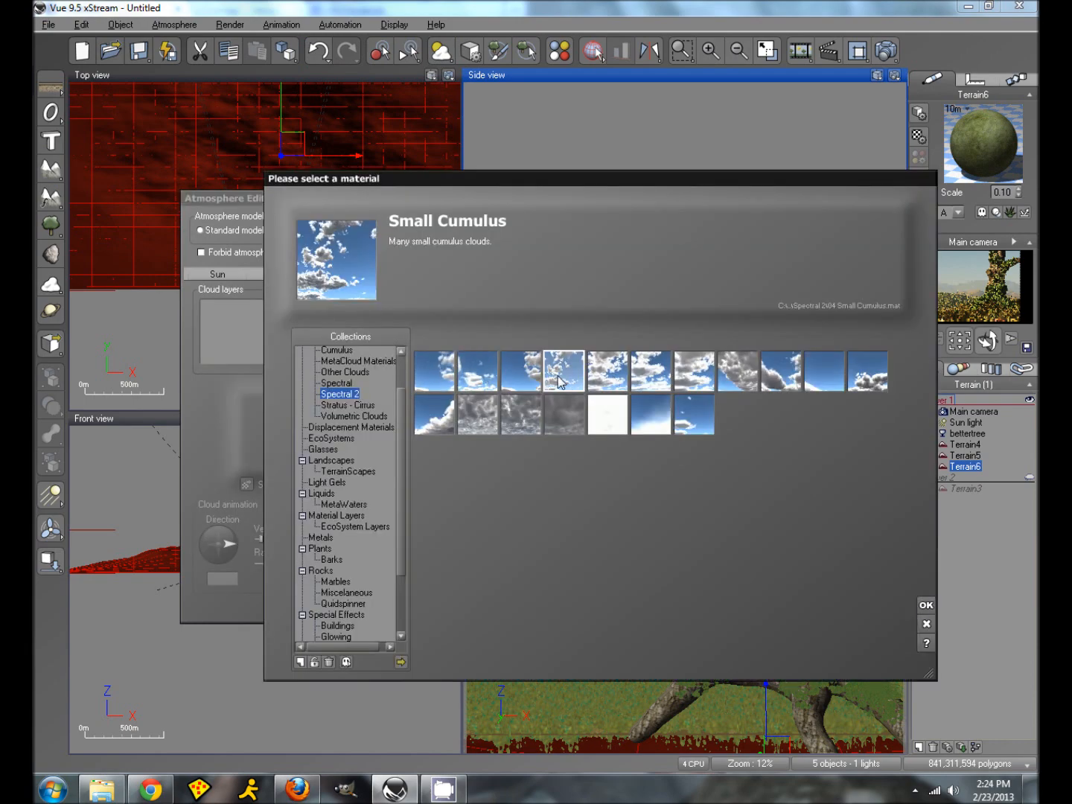
click(925, 605)
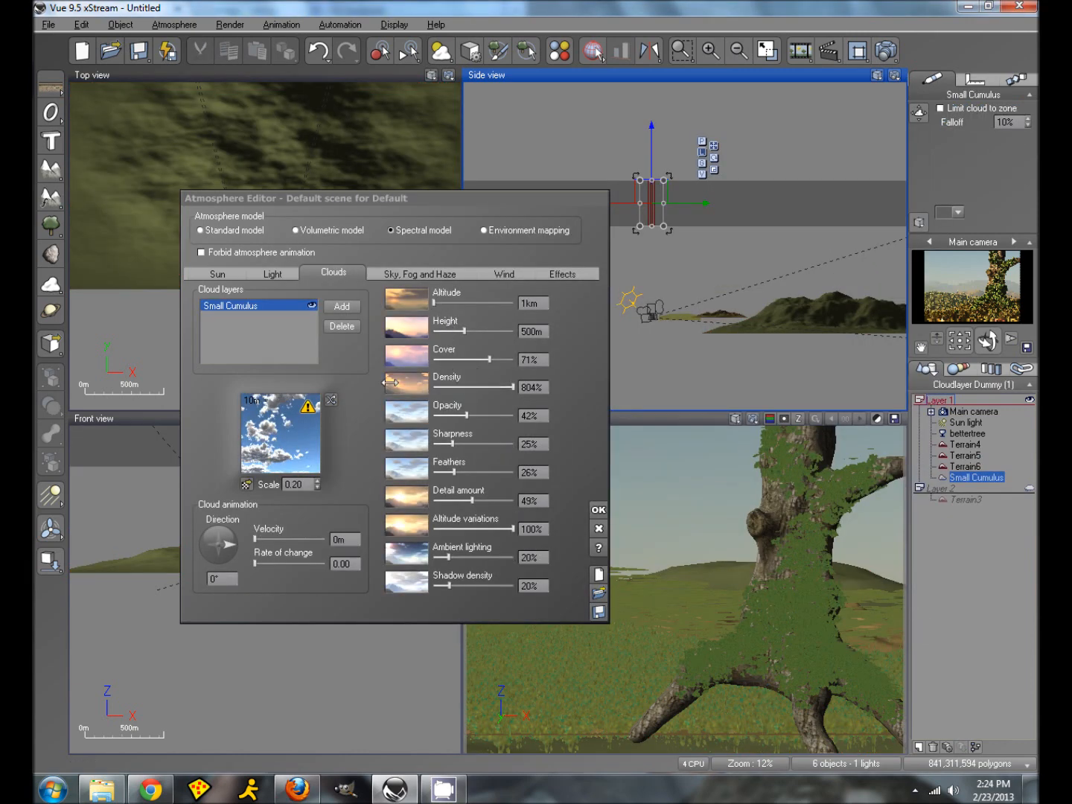
- Set the cloud layer's cover to 84%, sharpness to 10%, feathers to 37% and detail amount to 38%, and refresh the preview
drag(488, 362, 491, 360)
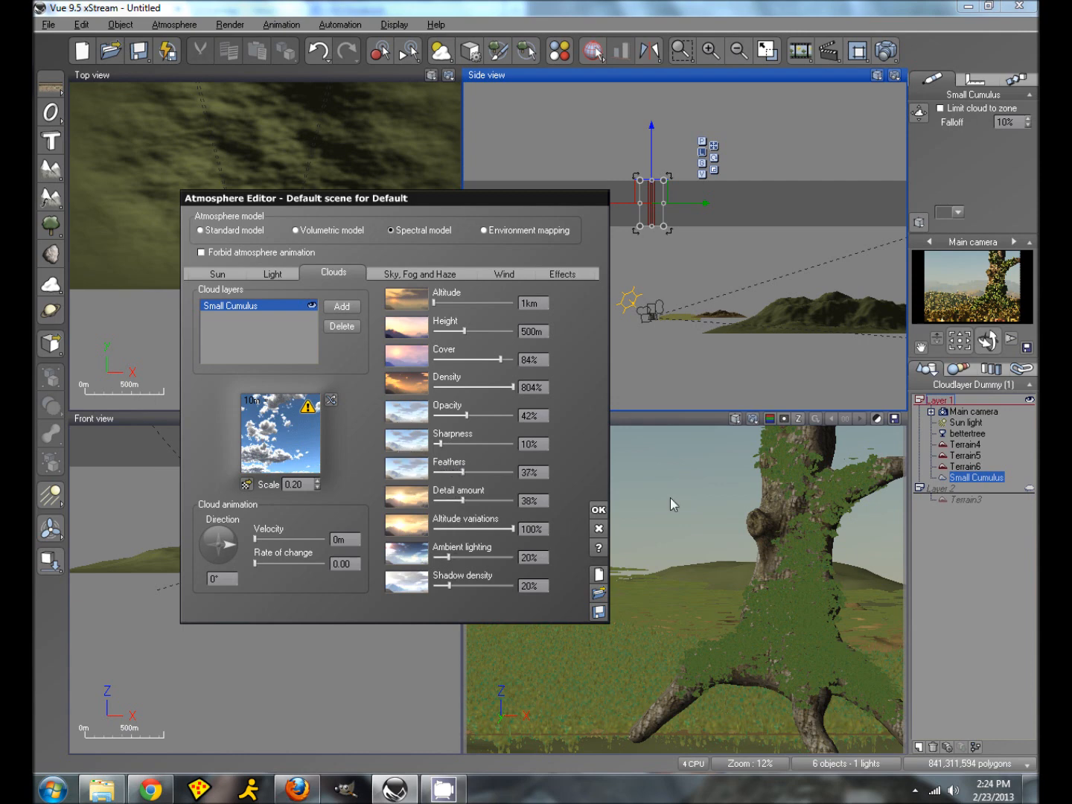
click(947, 304)
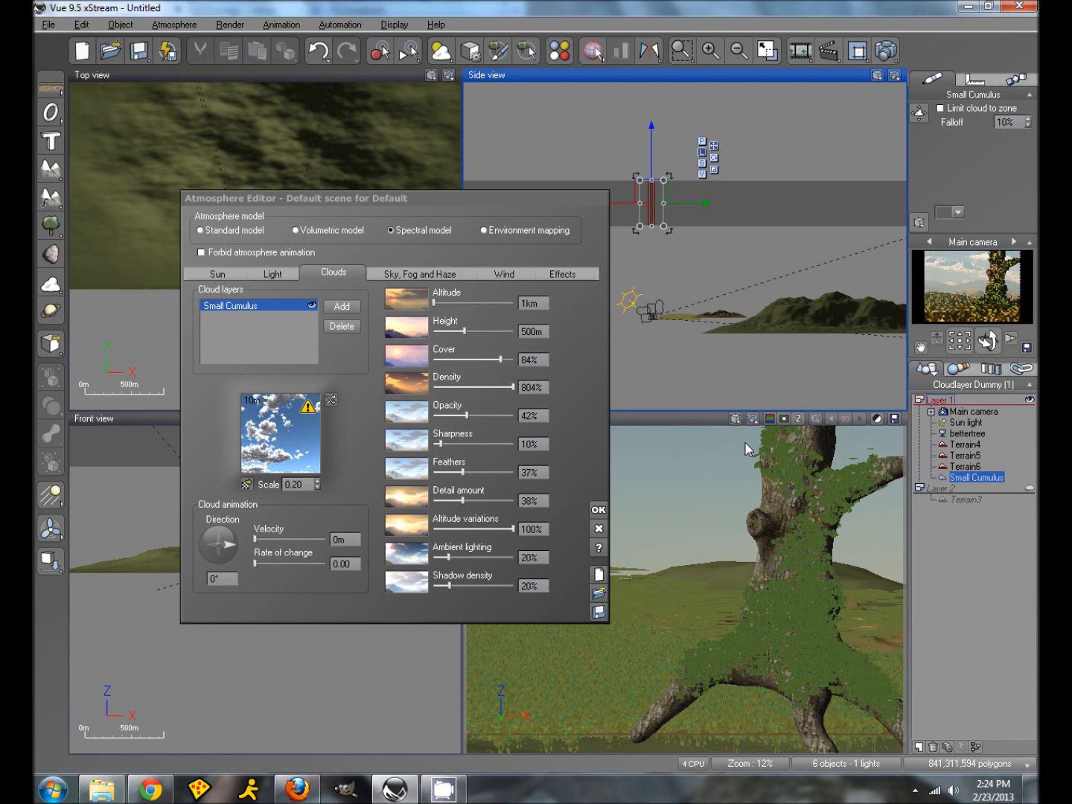
click(599, 510)
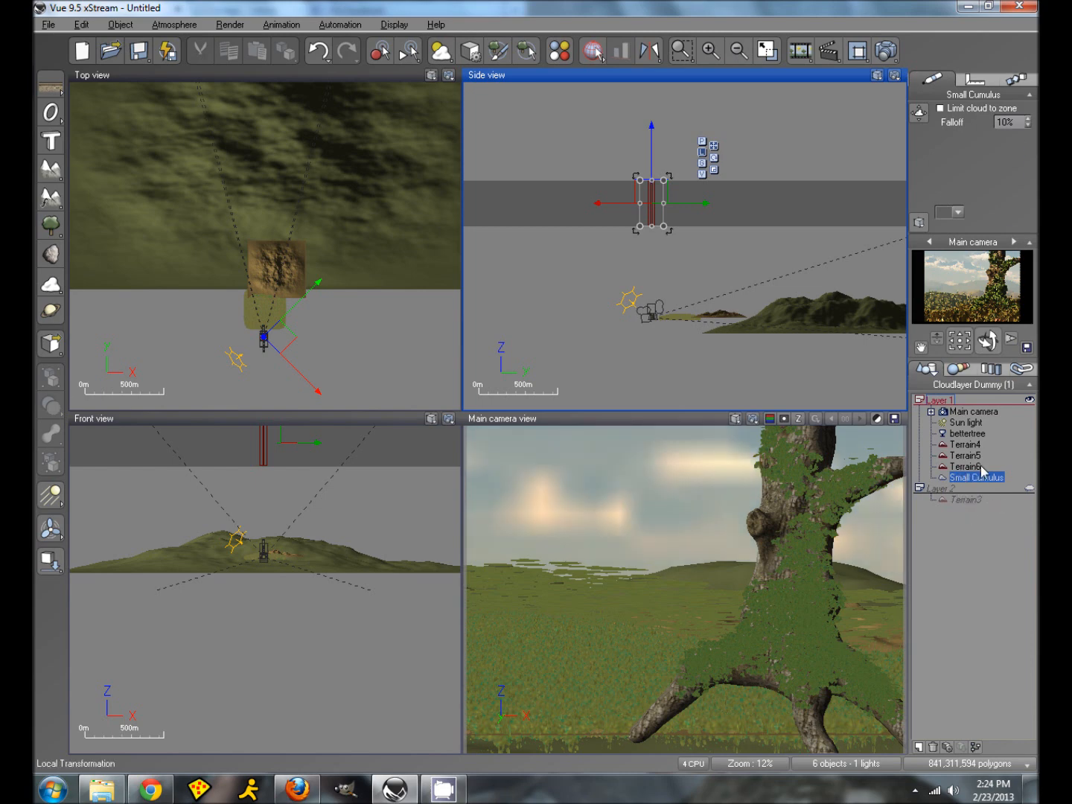
- Move Terrain4, Terrain5 and Terrain6 into the hidden Layer 2, and select the bettertree mesh
click(964, 465)
shift+click(965, 446)
drag(962, 448, 967, 504)
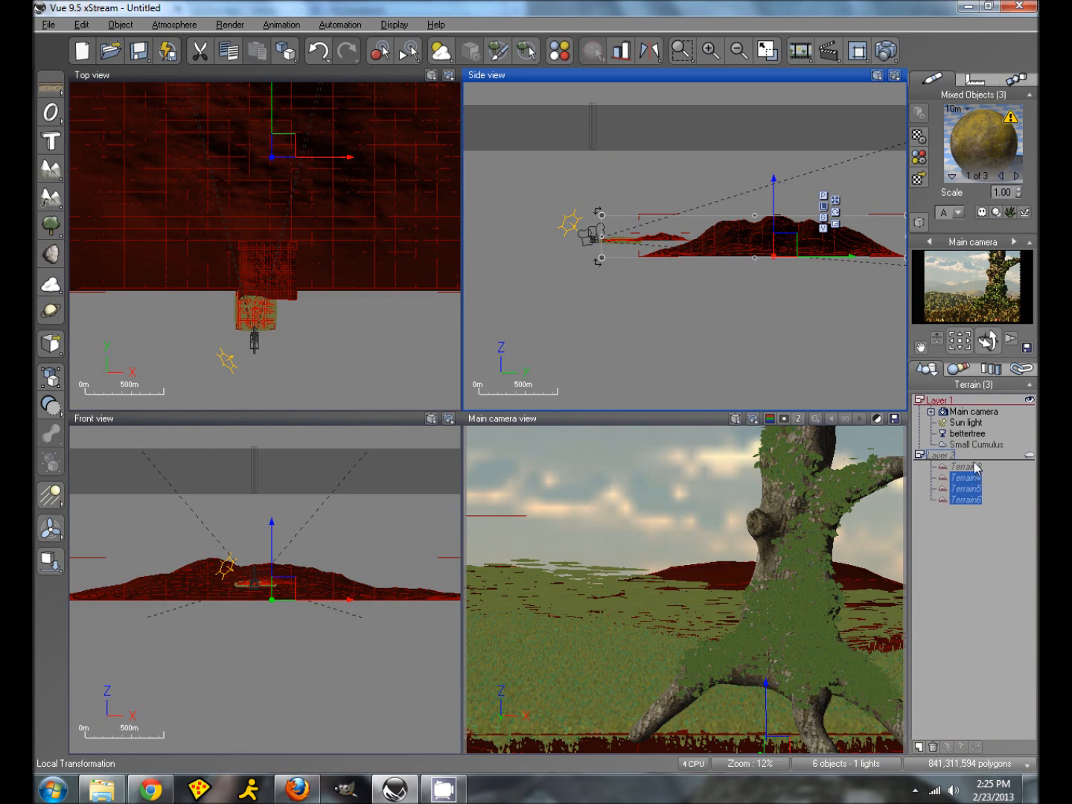
click(967, 436)
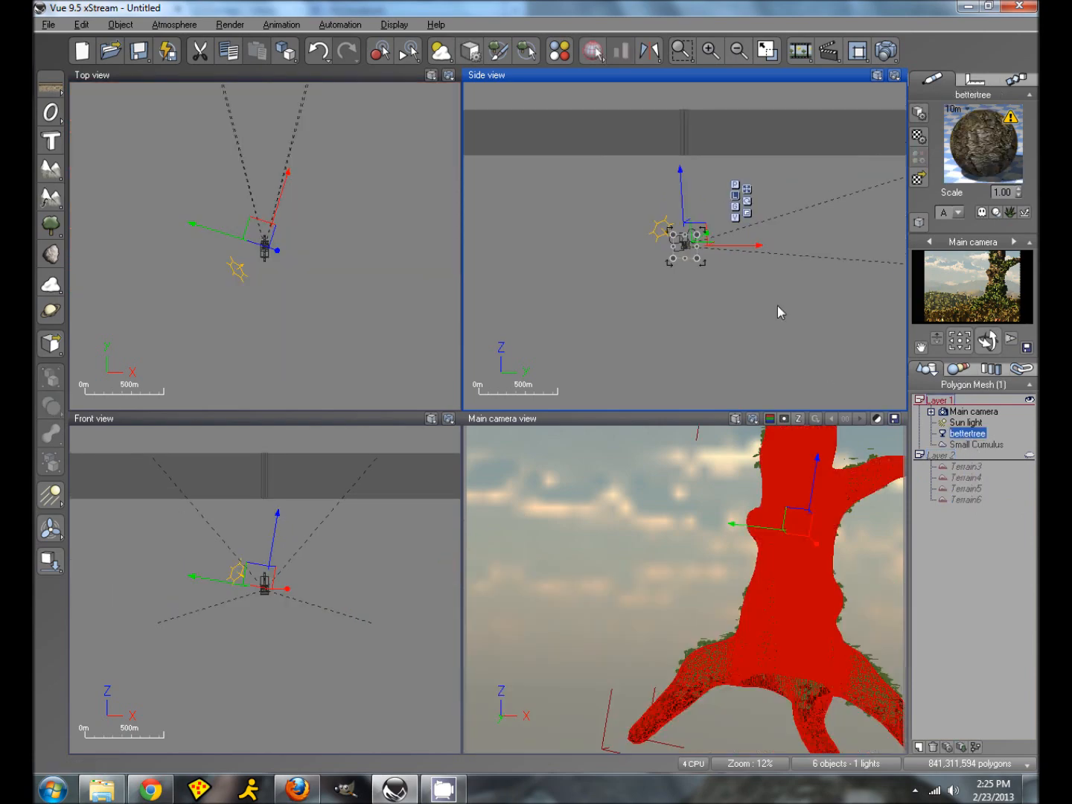
- Select the bettertree mesh and frame it in the orthographic views
click(768, 303)
scroll(767, 302, up, 3)
click(968, 434)
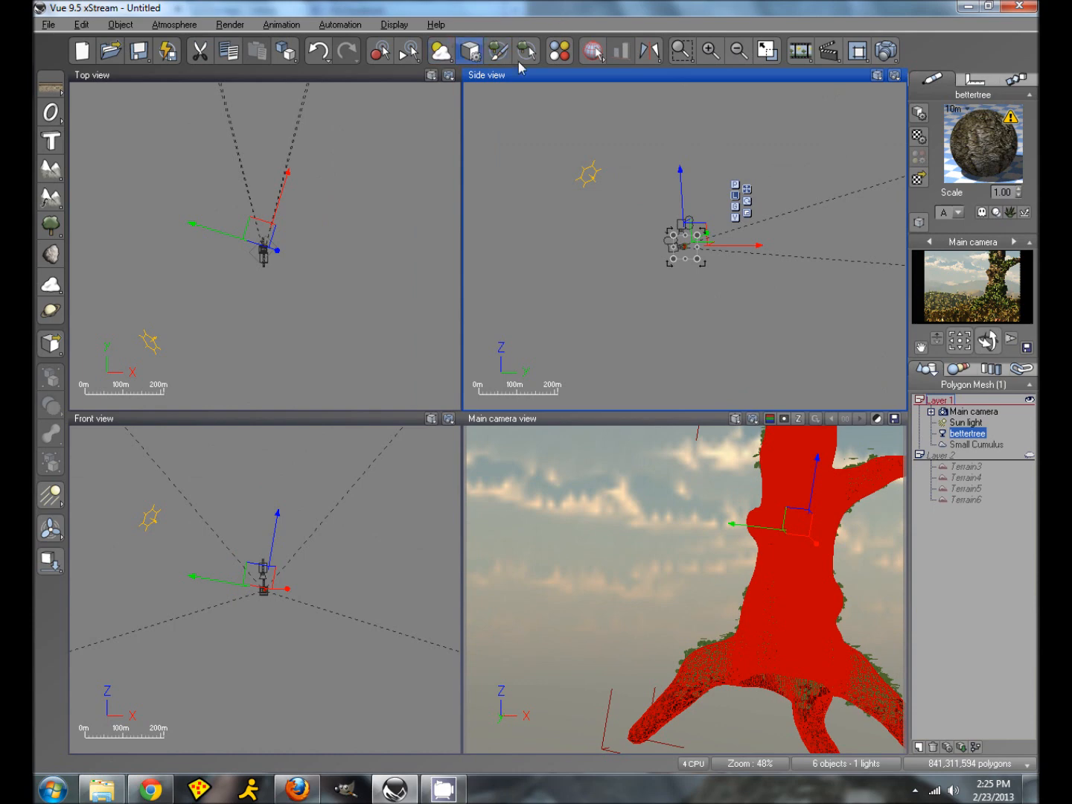
click(678, 52)
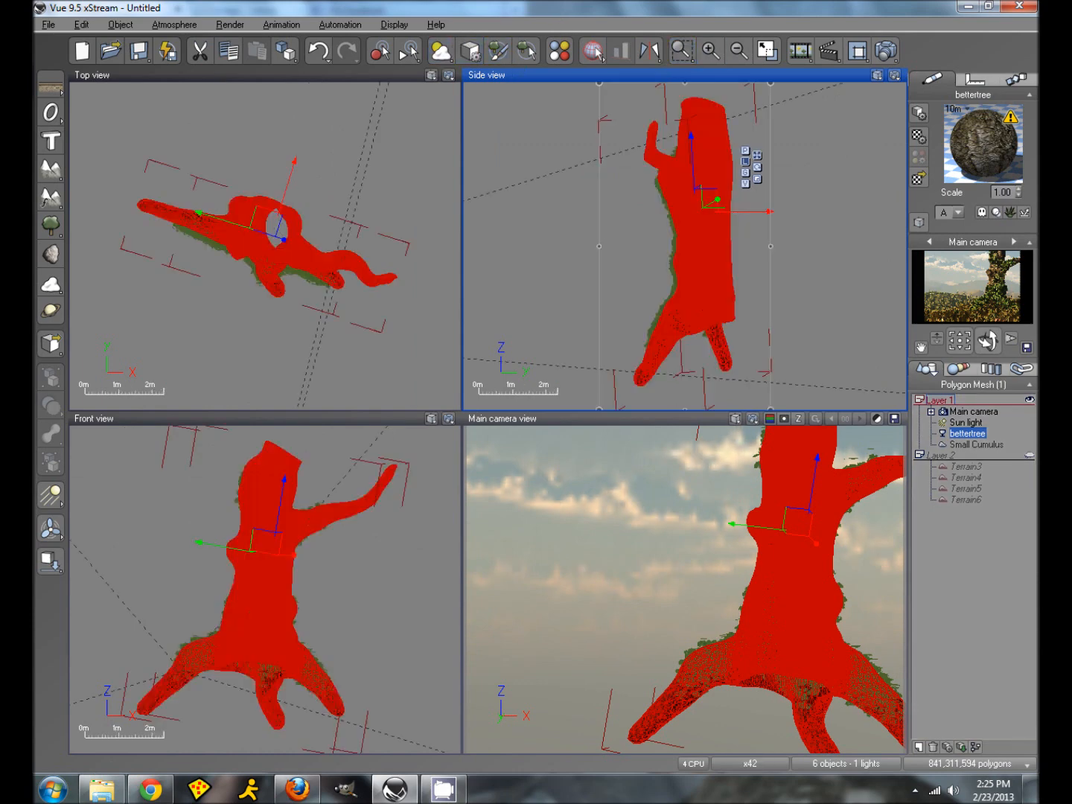
- Replace the plant added by default with a Bush 1 - Crawling chosen from the Bushes collection of plant species
click(47, 232)
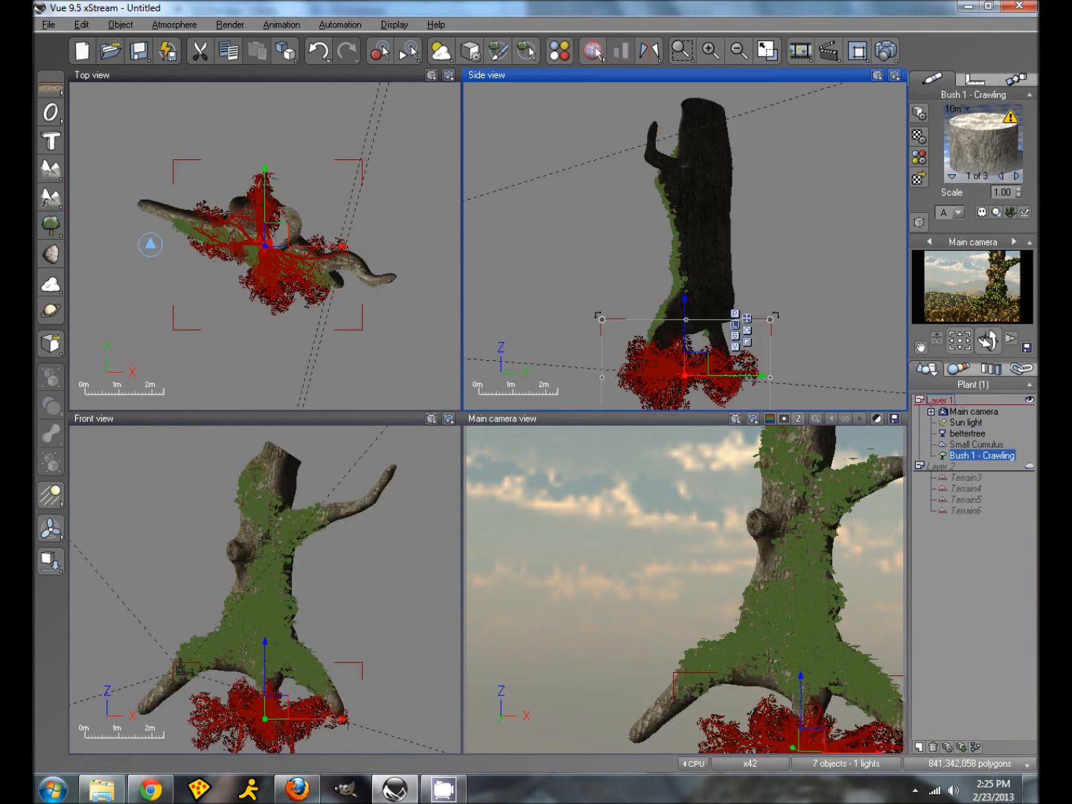
key(Delete)
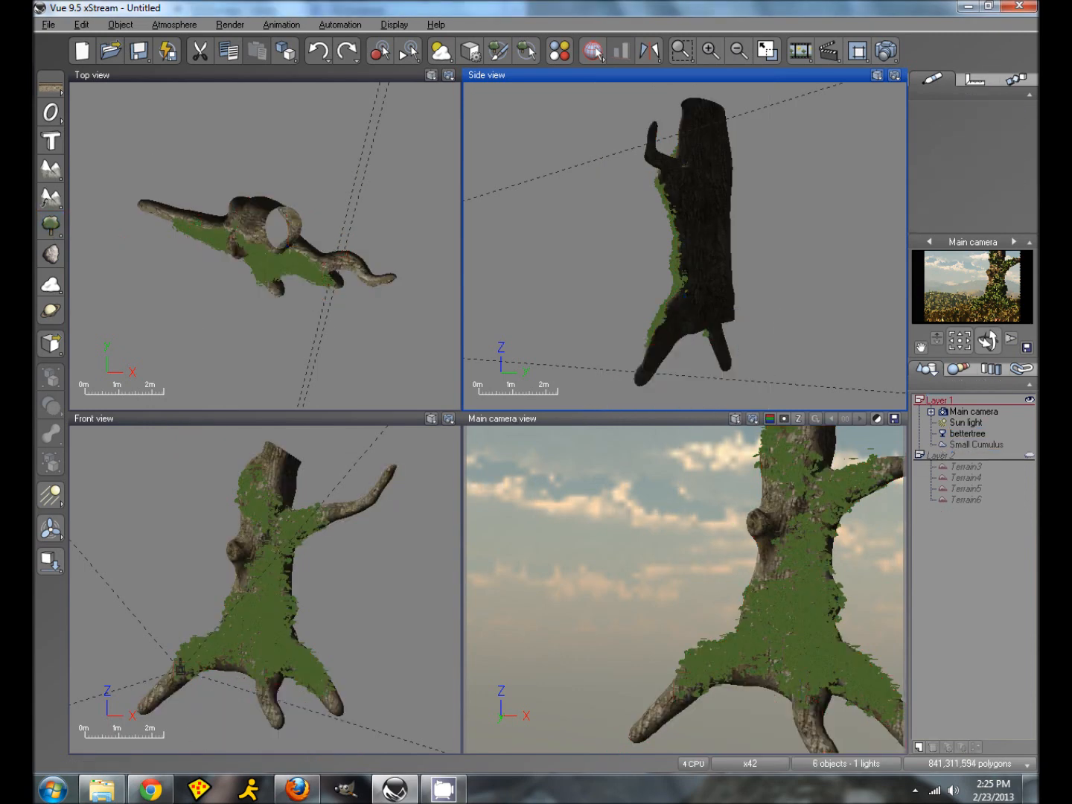
click(62, 220)
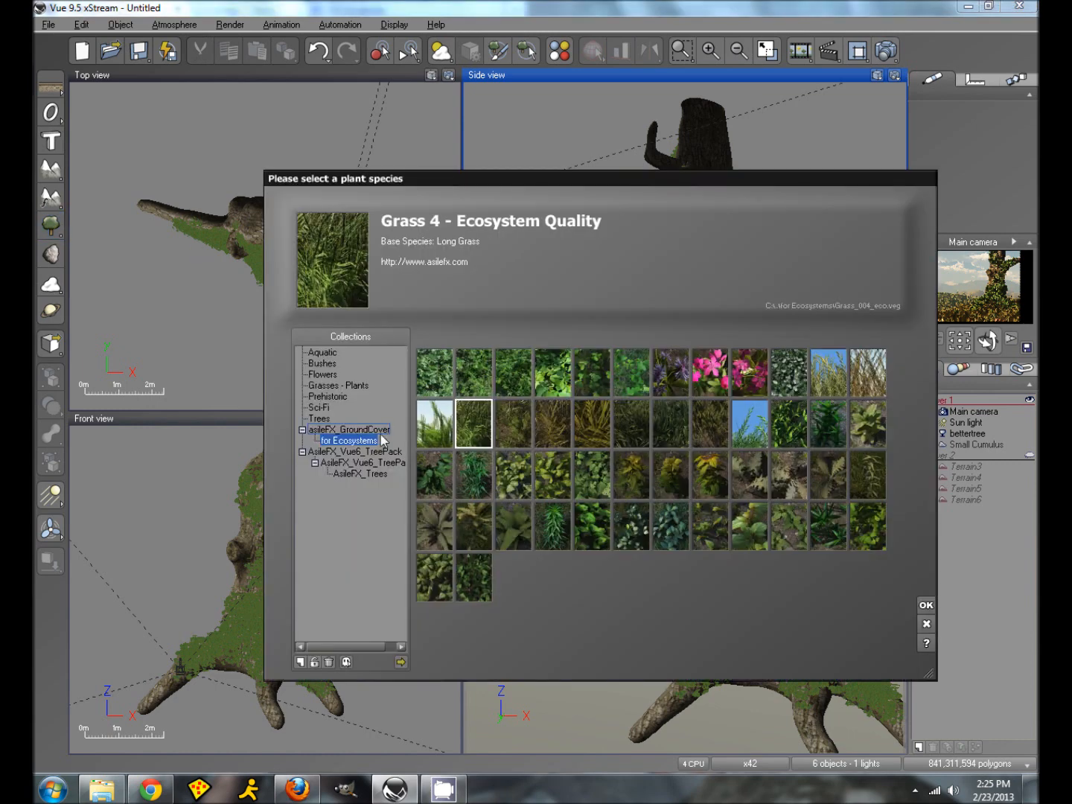
click(353, 364)
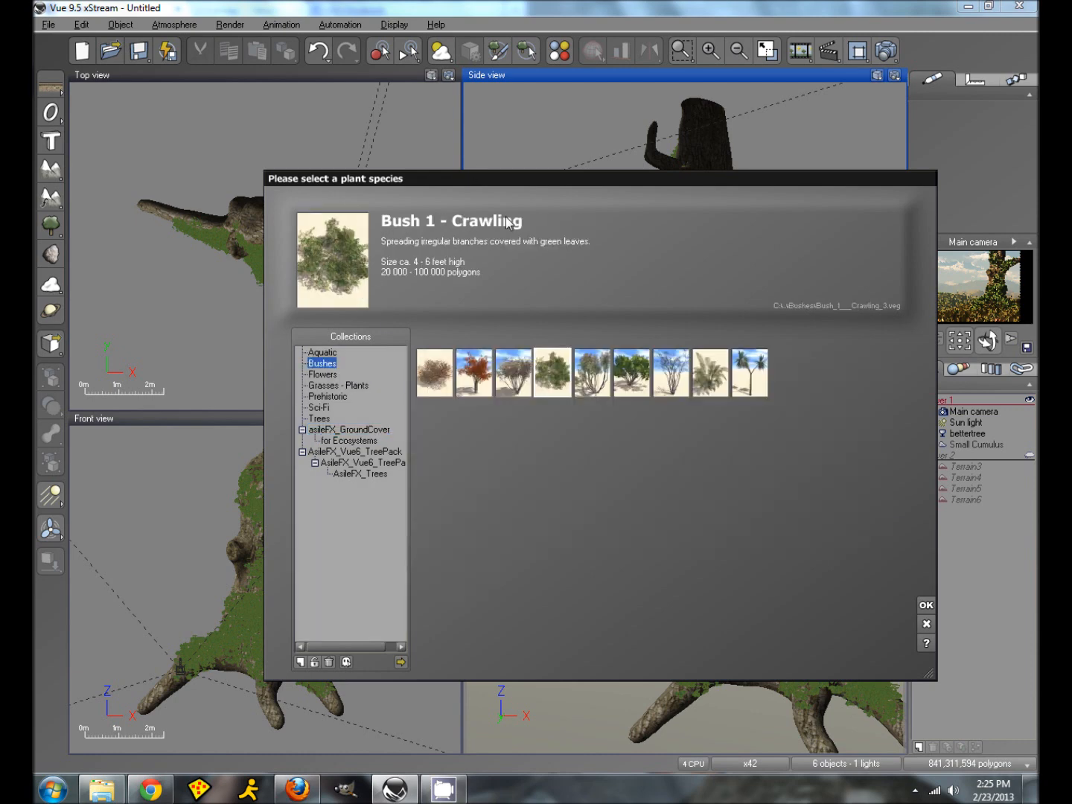
click(927, 606)
- Raise the bush to the treetop, place four copies of it along the crown, and rotate the last copy in the top view
click(818, 747)
drag(820, 747, 722, 449)
alt+drag(214, 492, 122, 499)
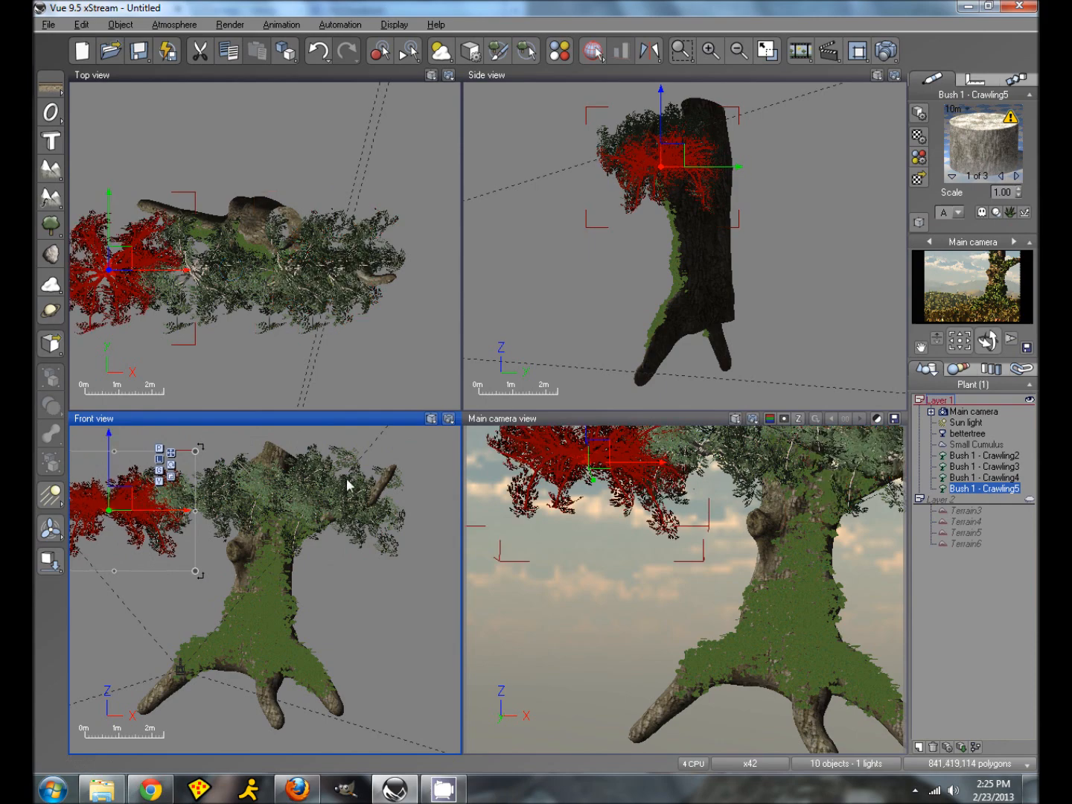
alt+drag(602, 451, 568, 433)
click(144, 325)
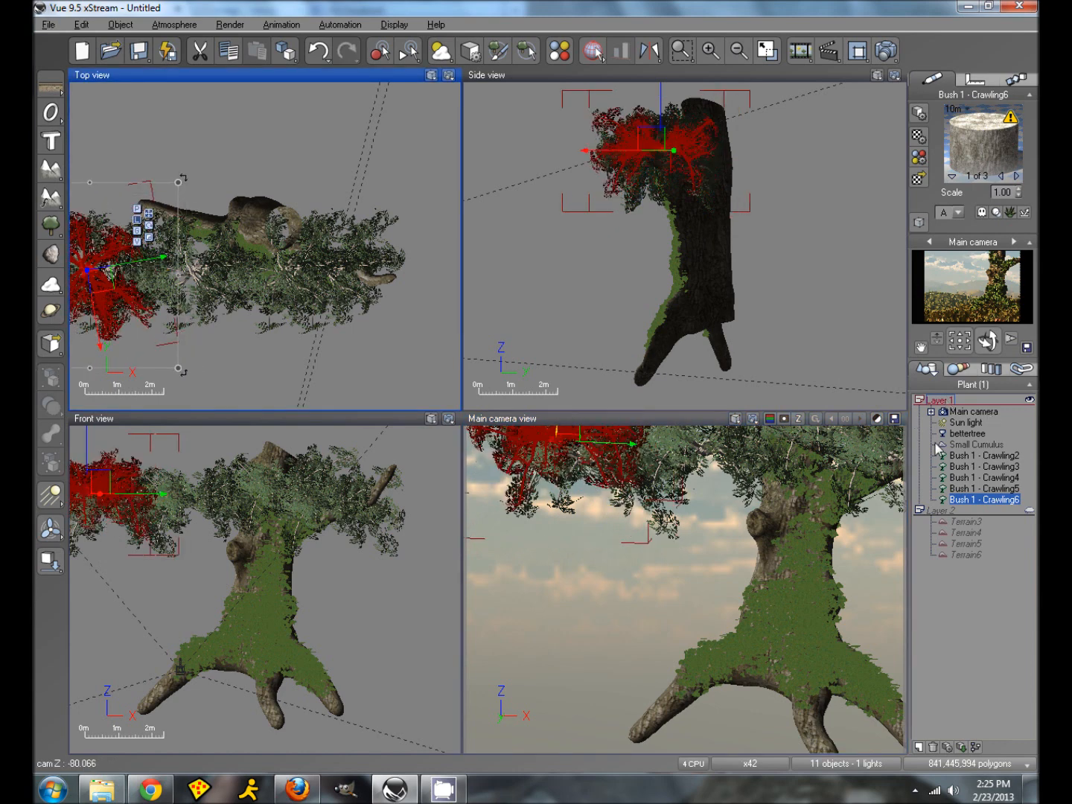
- Rotate and reposition Bush 1 - Crawling5 in the crown, and rotate Bush 1 - Crawling4 about its vertical axis
click(977, 489)
drag(362, 326, 558, 393)
drag(587, 471, 614, 495)
drag(611, 474, 607, 471)
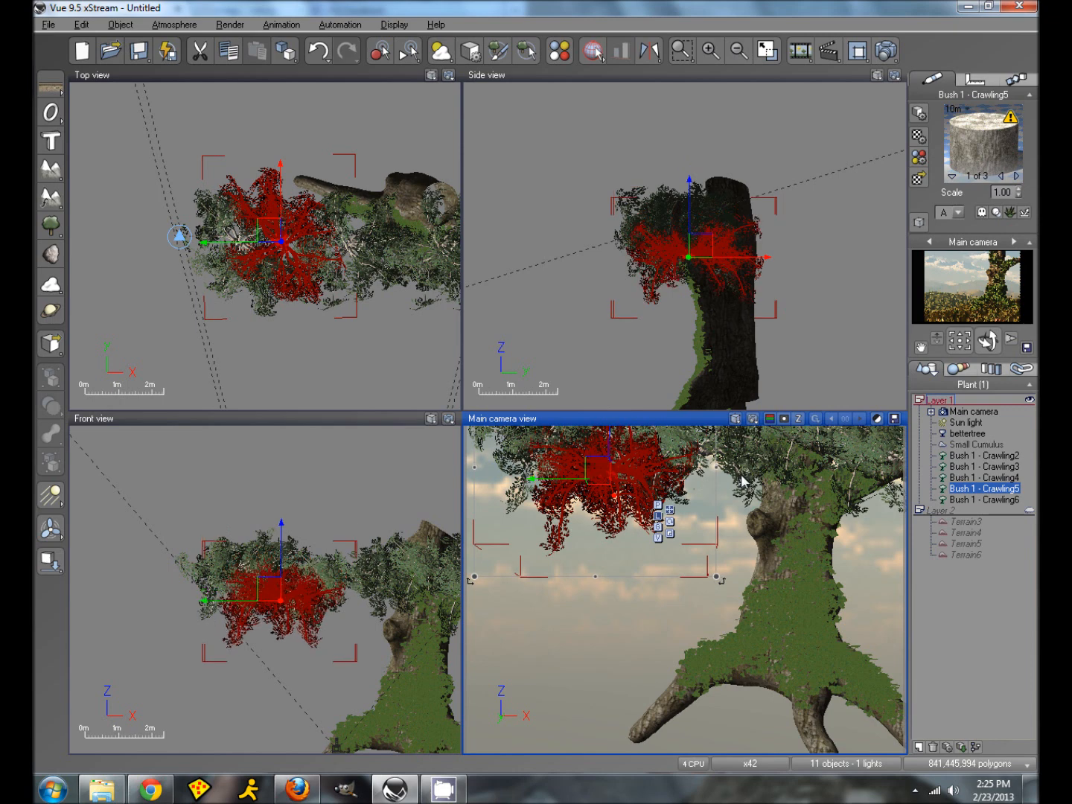
click(968, 478)
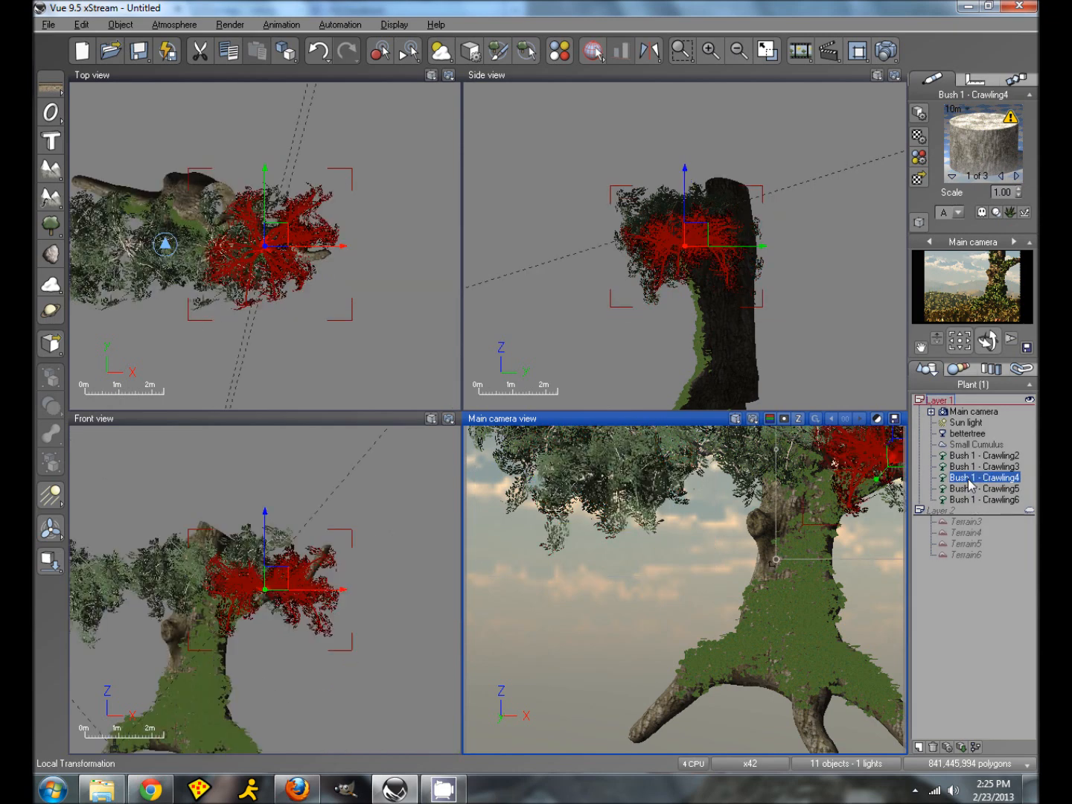
click(357, 208)
drag(360, 322, 344, 221)
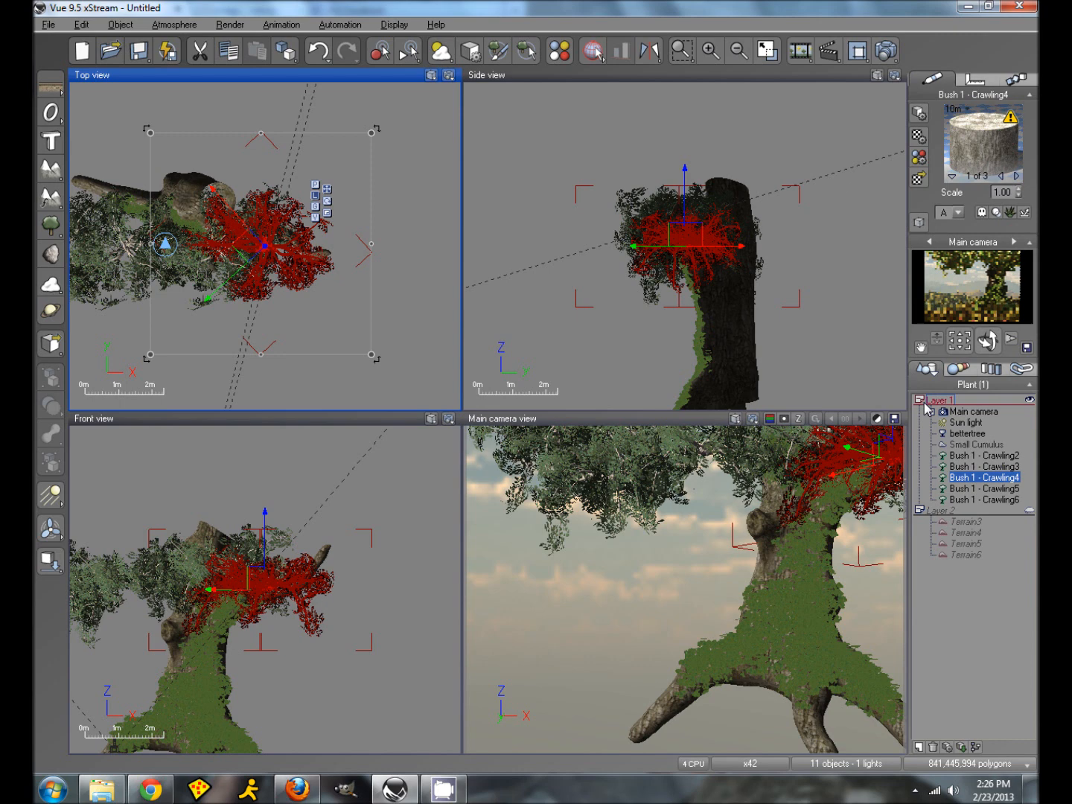
- Render the main camera view at full size to check the foliage, and return to the four-view layout
click(656, 426)
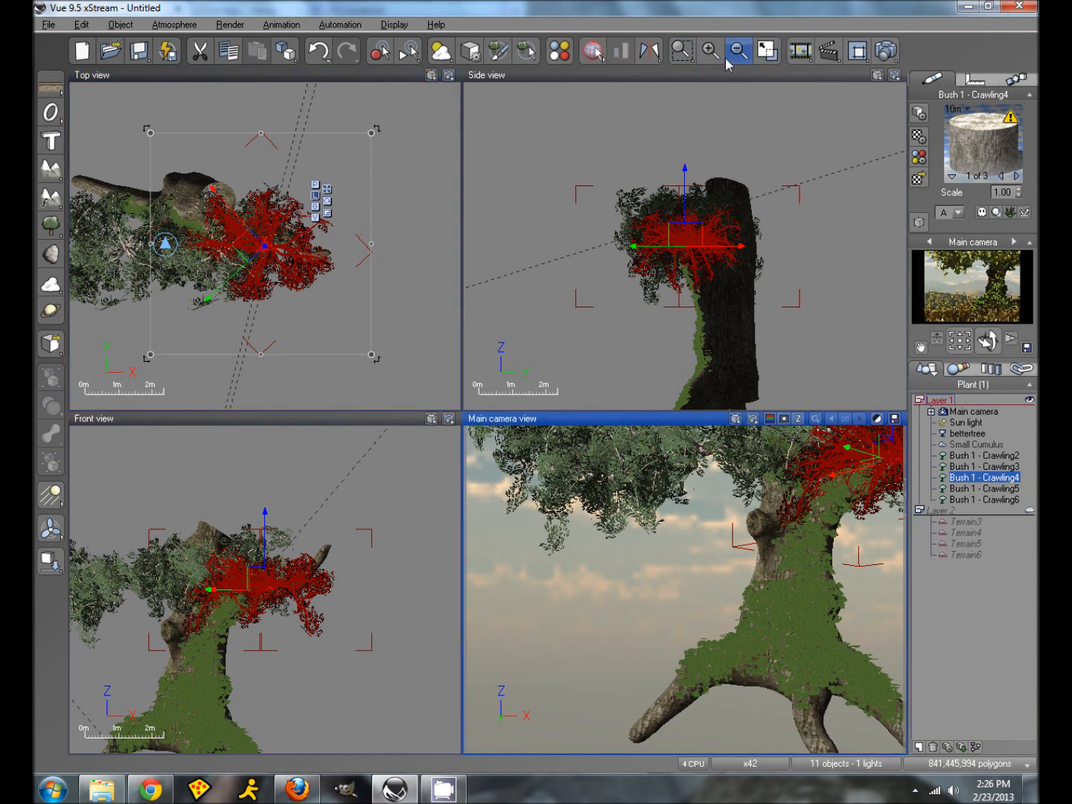
click(767, 54)
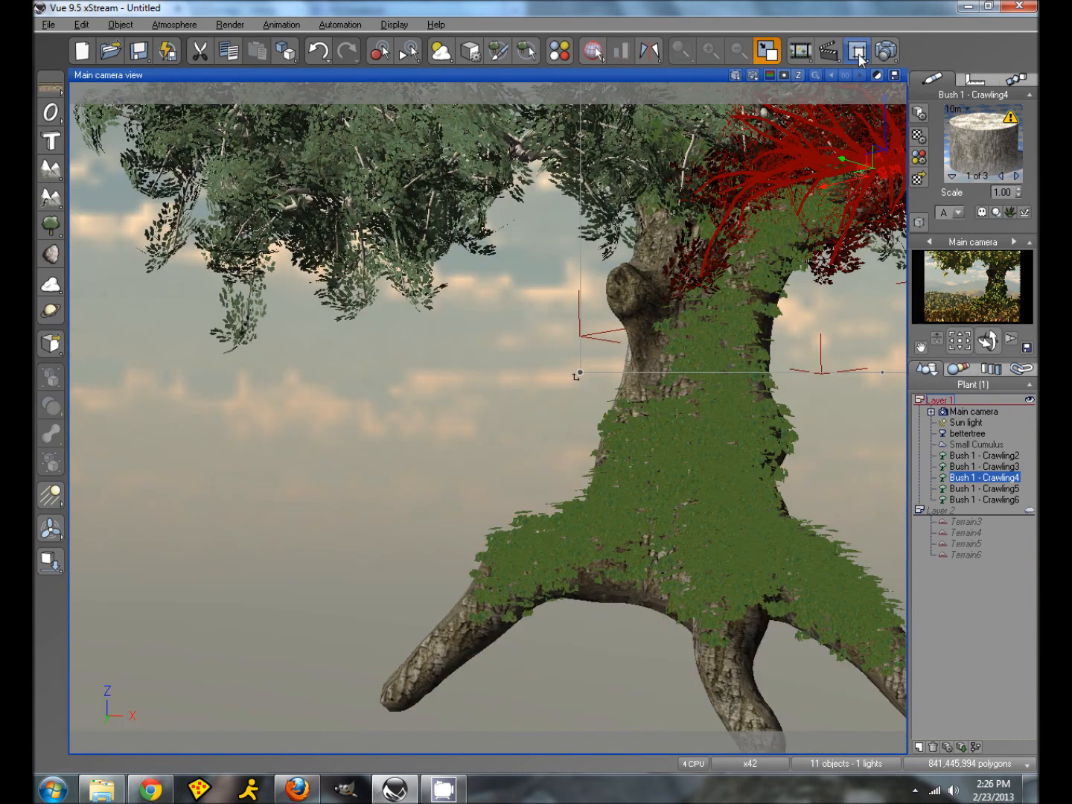
click(886, 52)
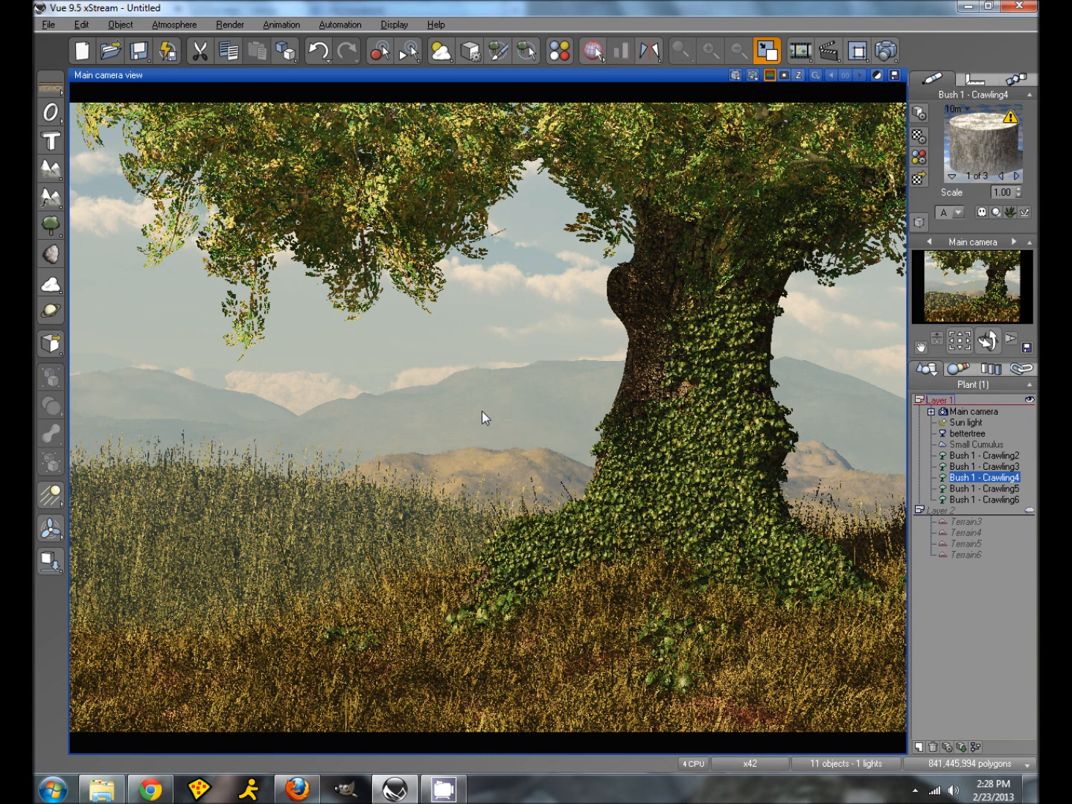
click(766, 52)
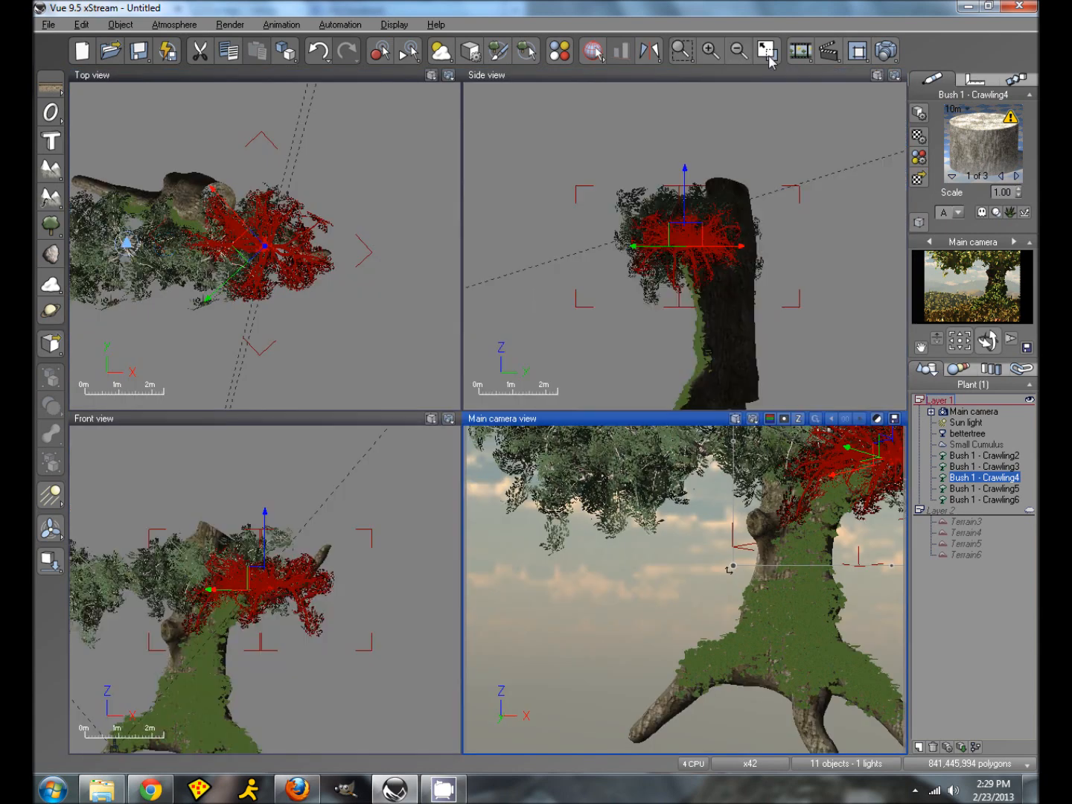
- Show Layer 2 and clear all EcoSystem instances from Terrain4's Dry grass material
click(1030, 511)
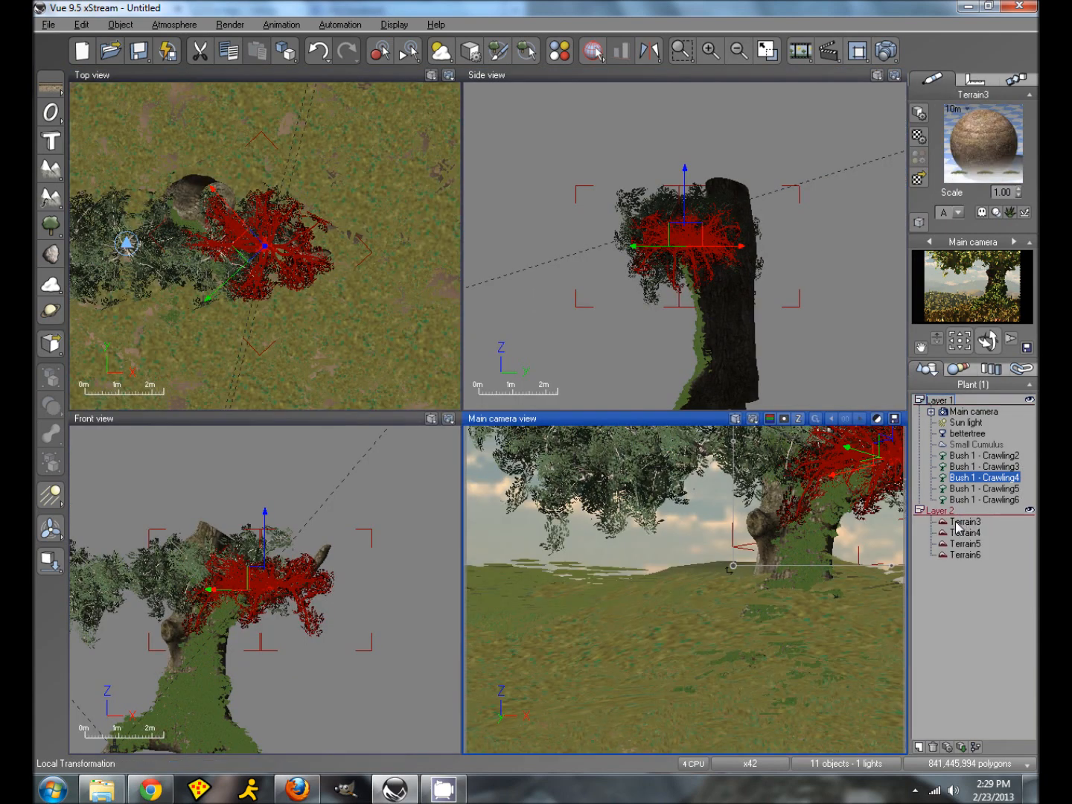
click(961, 523)
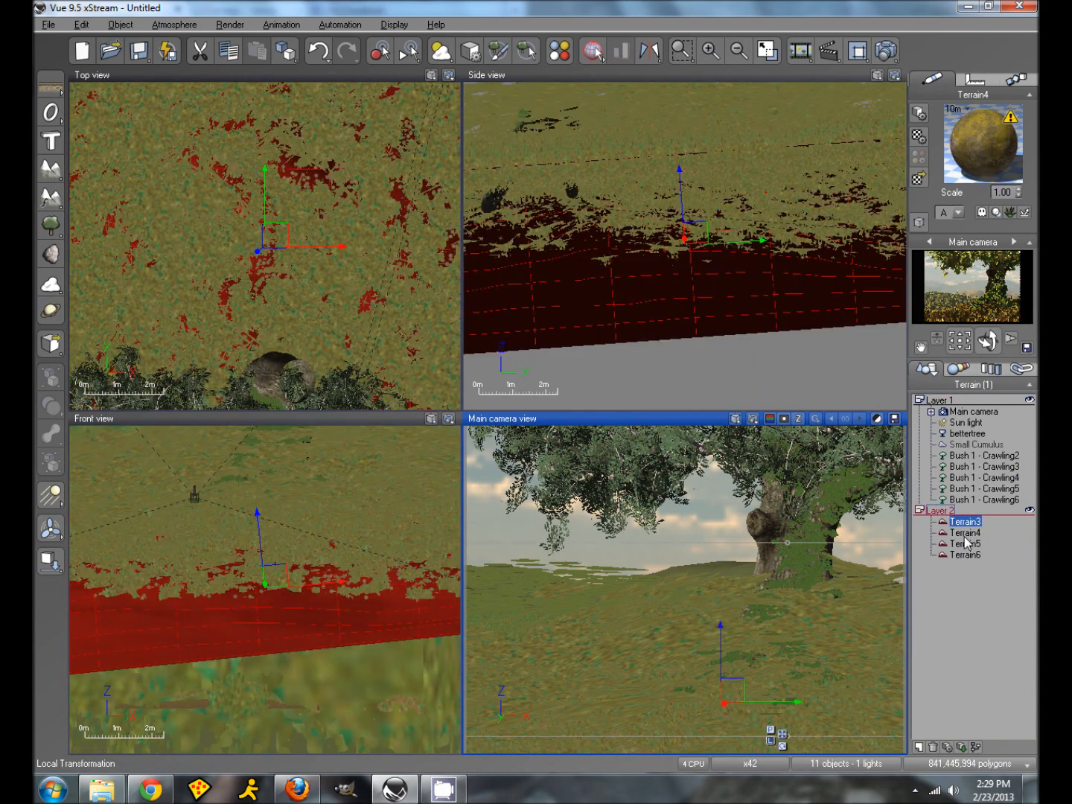
click(964, 533)
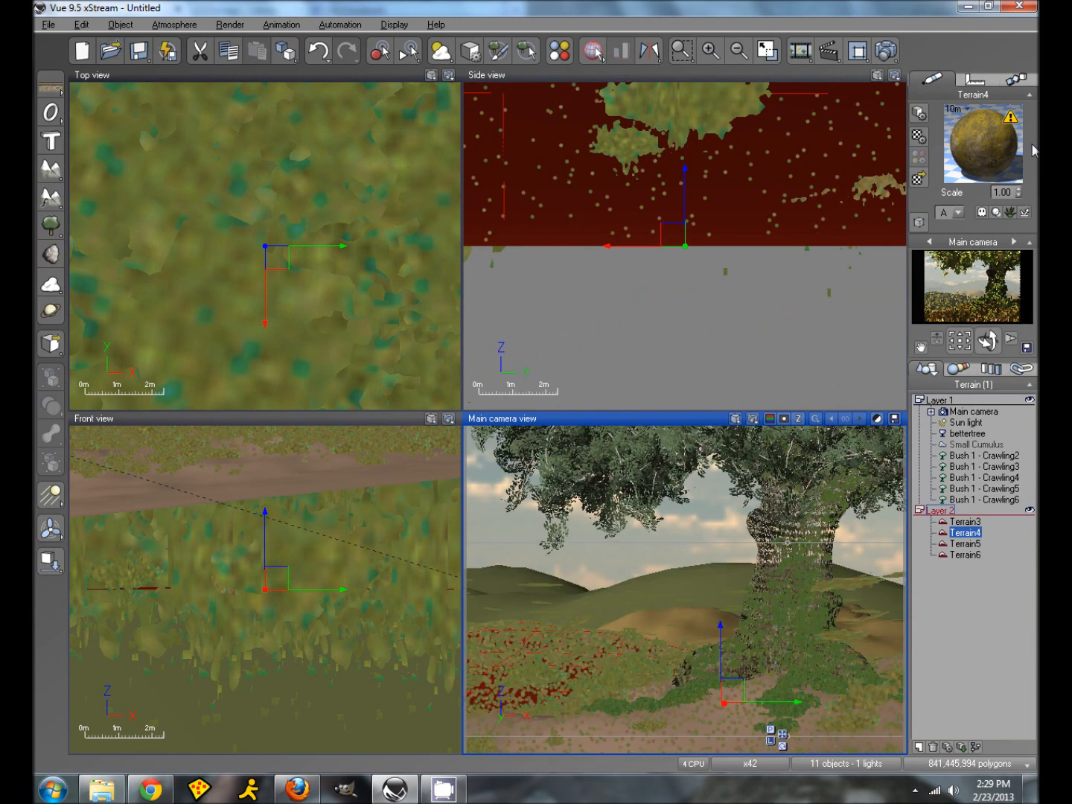
double_click(982, 153)
click(285, 323)
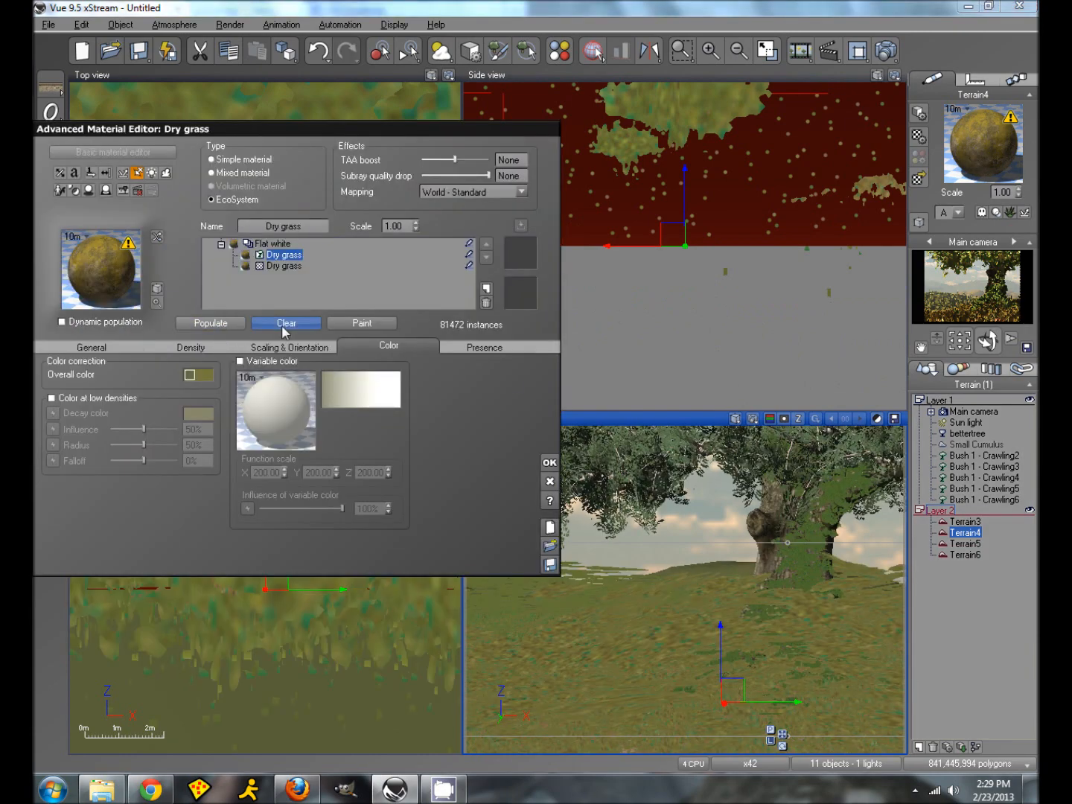
click(549, 463)
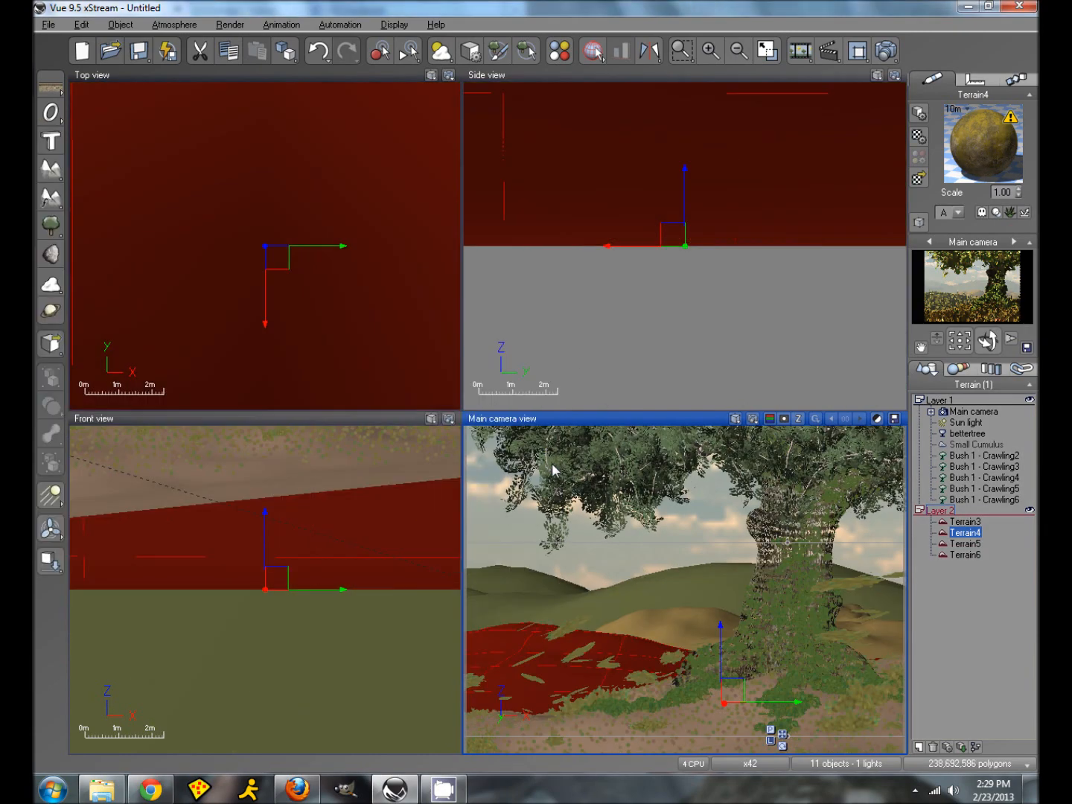
- Create Layer 3, move Terrain4, Terrain5 and Terrain6 into it, and hide Layer 2
click(918, 747)
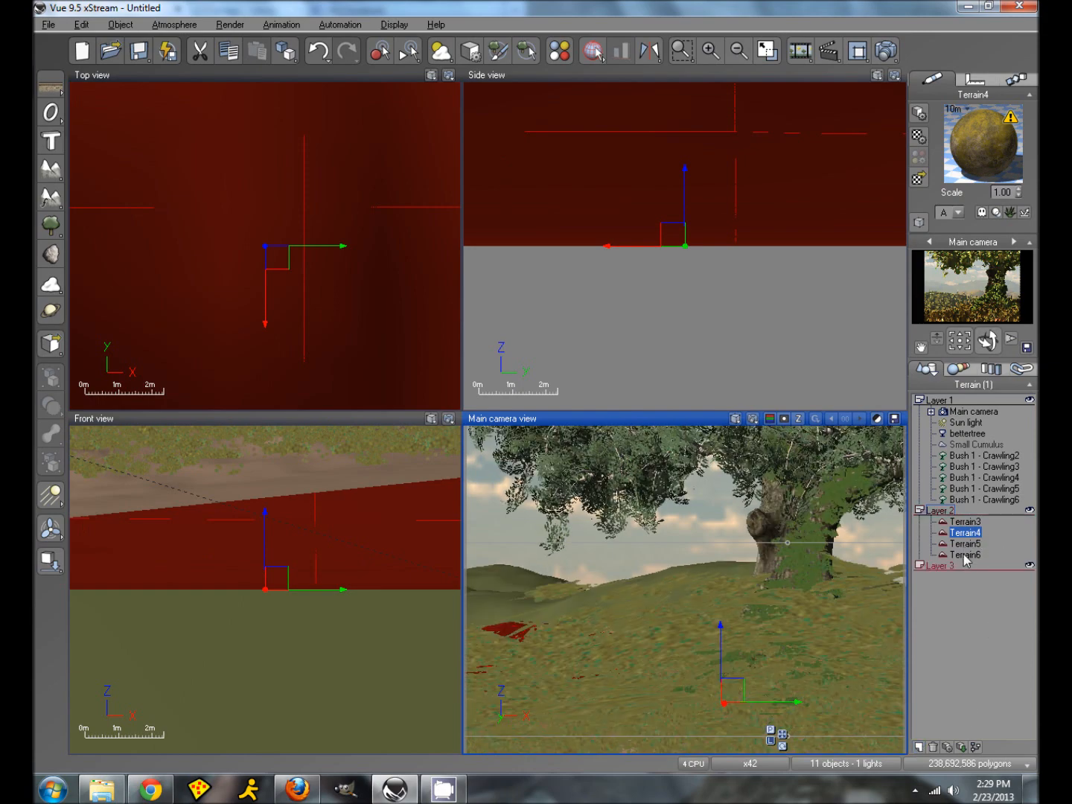
shift+click(963, 553)
drag(962, 568, 961, 568)
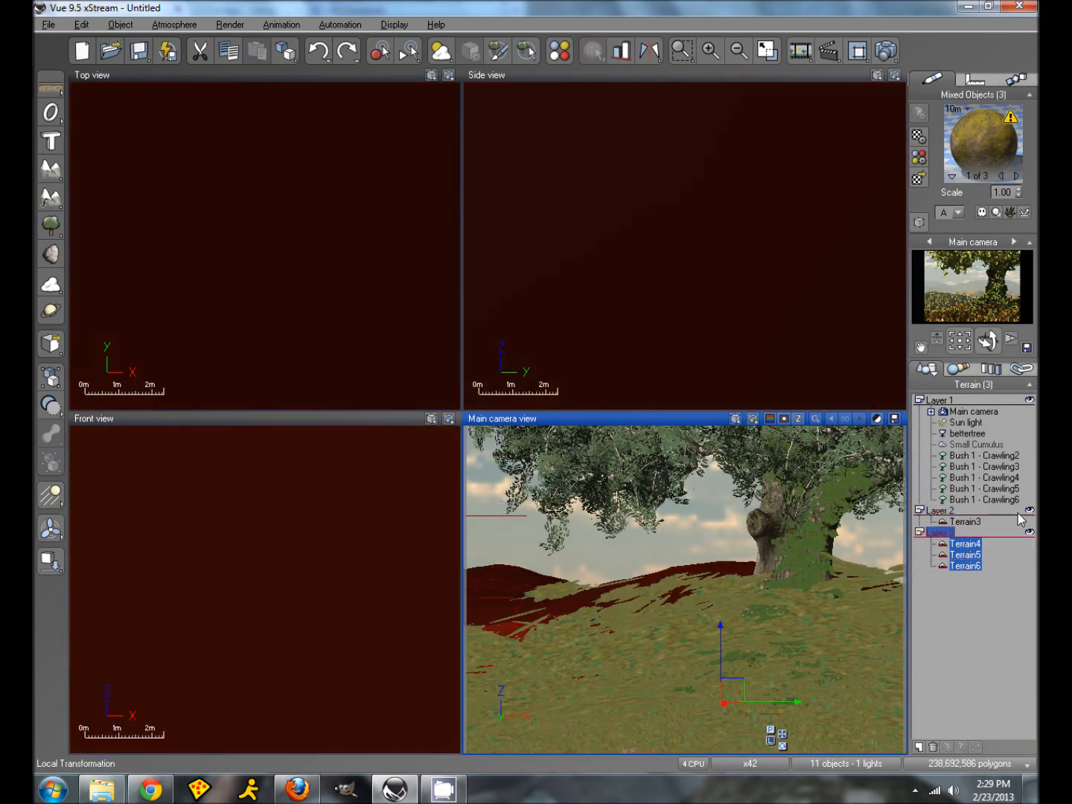
click(1029, 510)
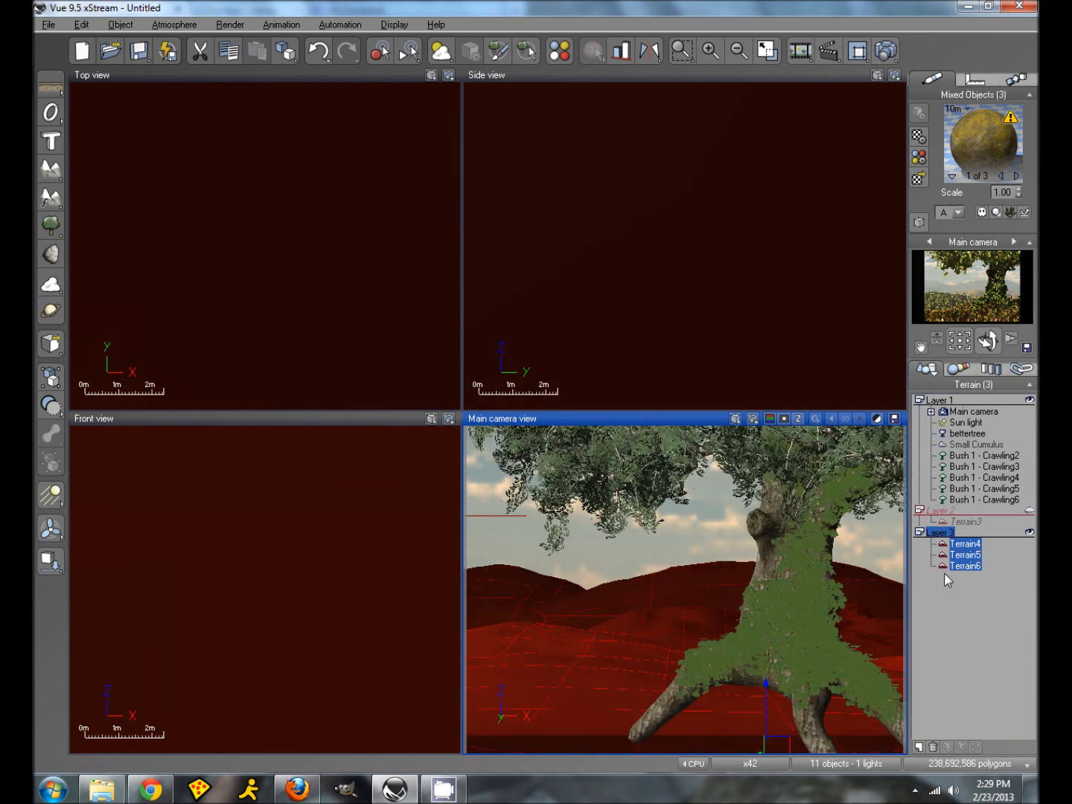
- Lower Terrain4 and Terrain5 slightly in the main camera view
click(965, 544)
mouse_move(605, 673)
mouse_down()
mouse_move(601, 693)
mouse_move(600, 681)
mouse_up()
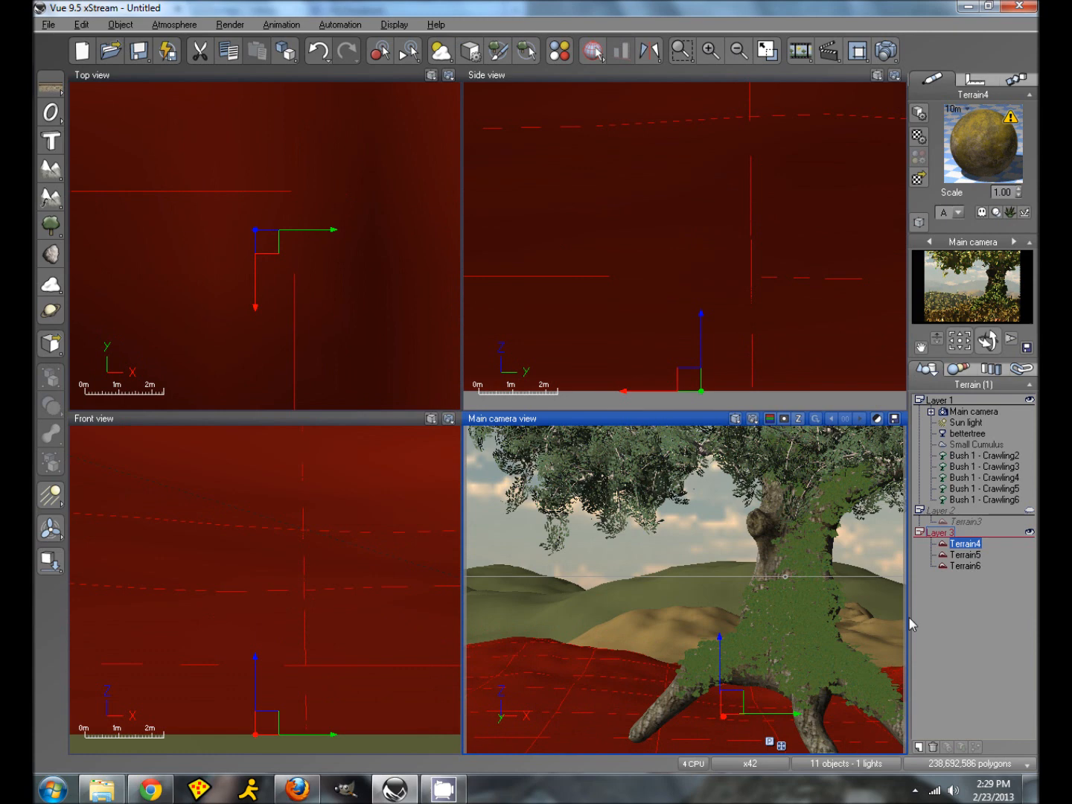
click(964, 554)
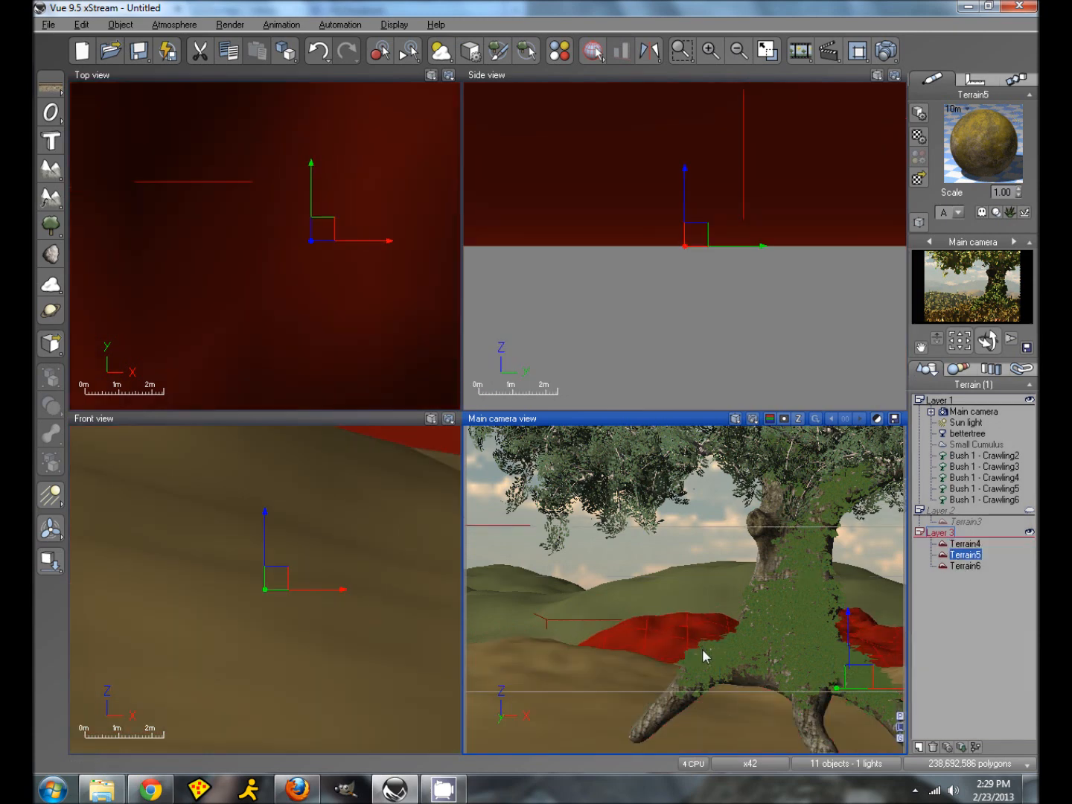
drag(707, 656, 707, 661)
- Set the Grass 4 scale to 0.250 in Terrain4's Dry grass EcoSystem, repopulate it, and apply the material
click(964, 544)
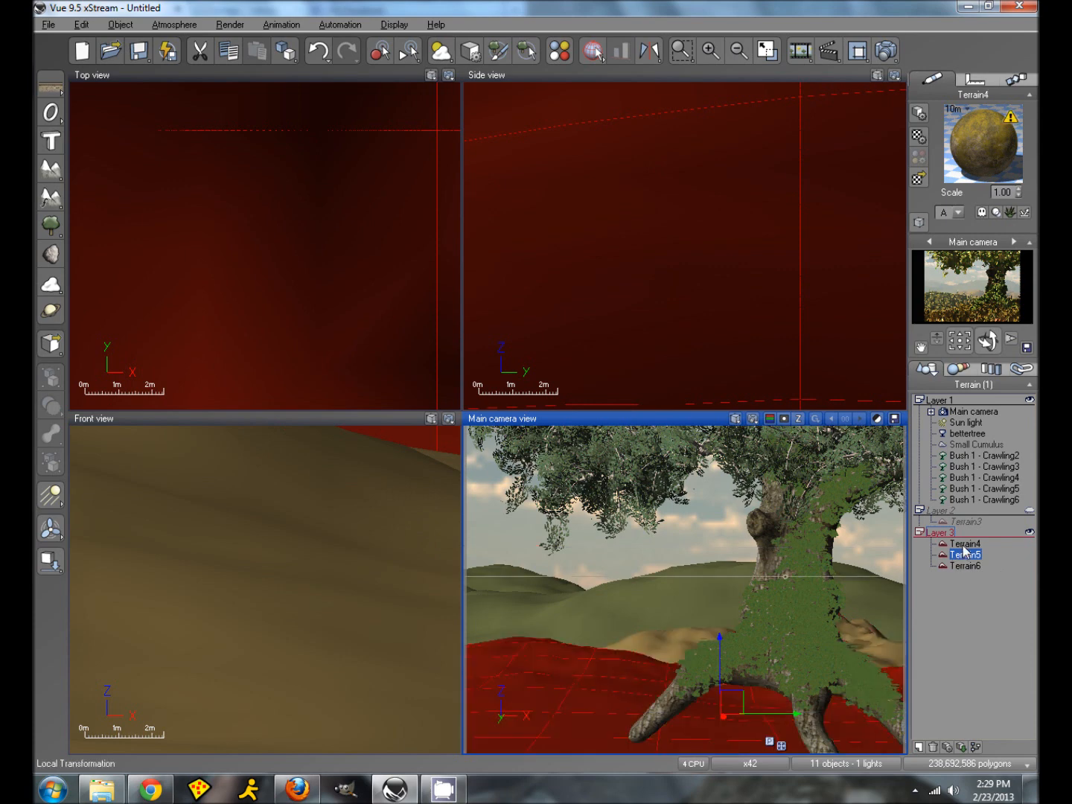
double_click(993, 144)
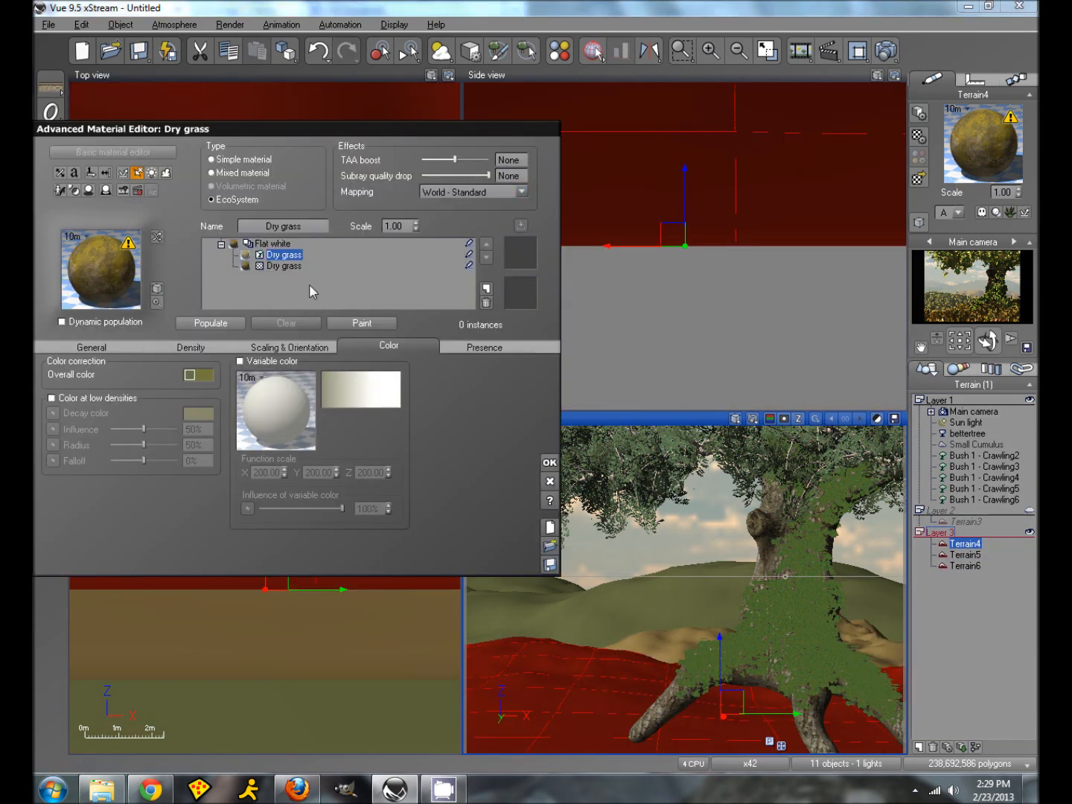
click(118, 344)
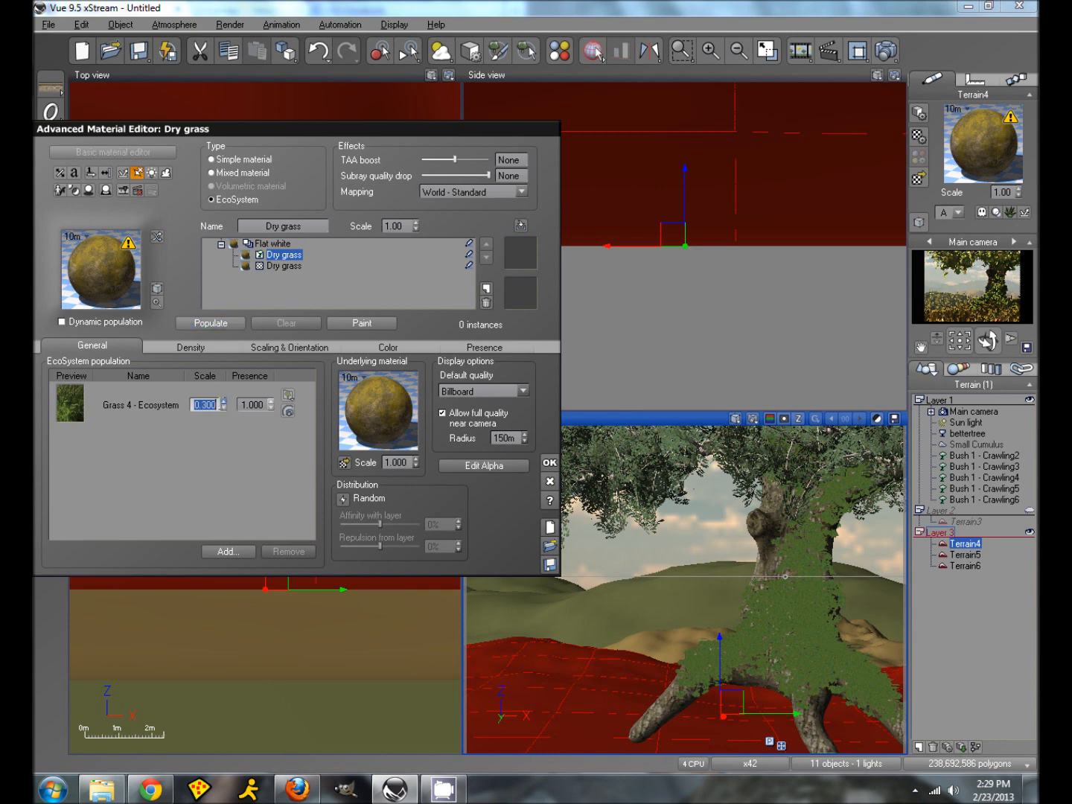
click(210, 405)
text(25)
click(204, 328)
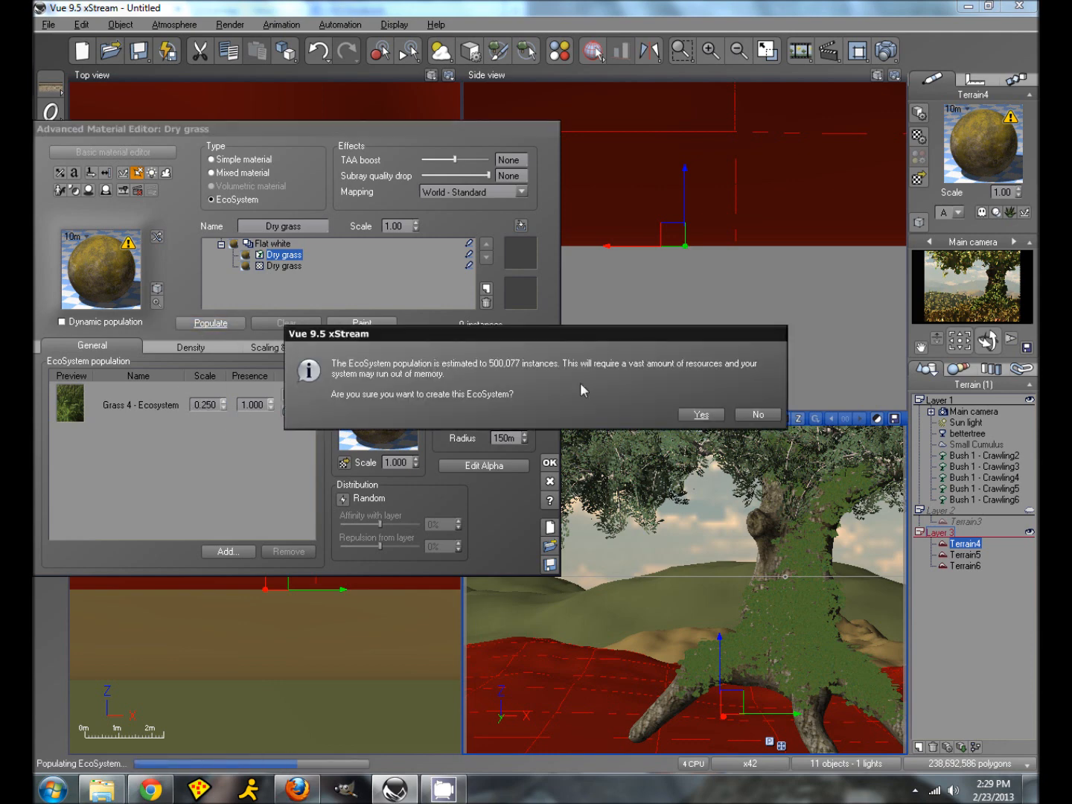
click(699, 414)
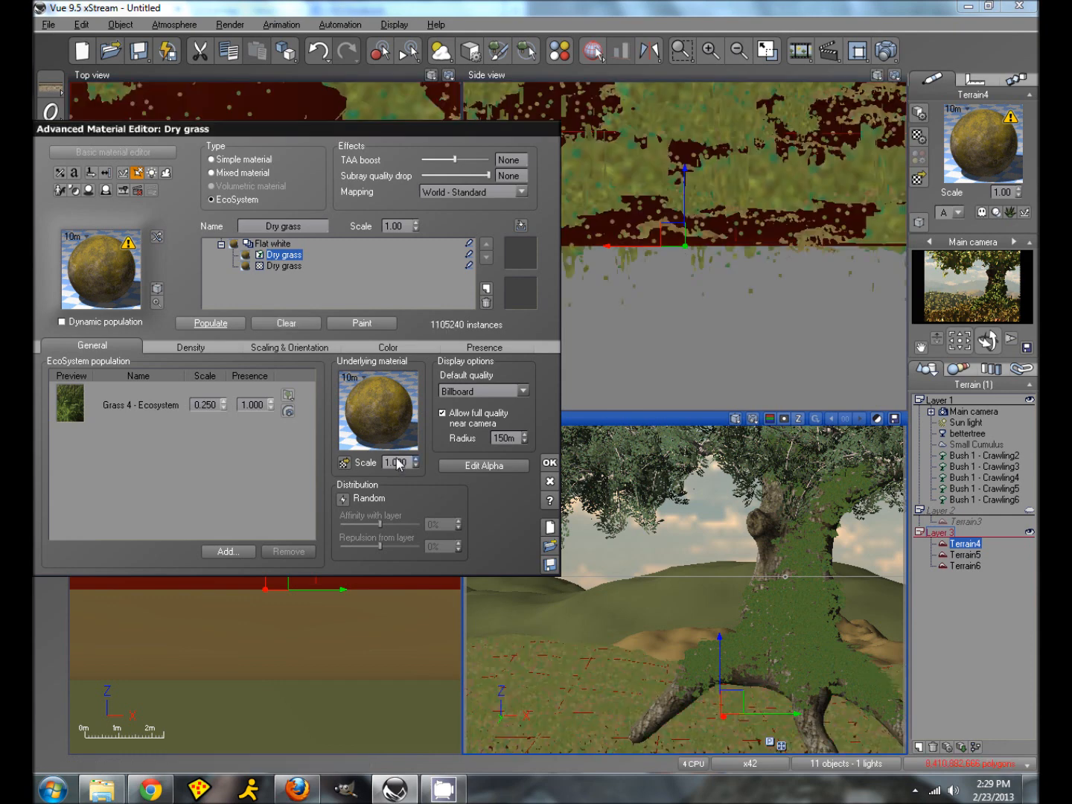
click(549, 463)
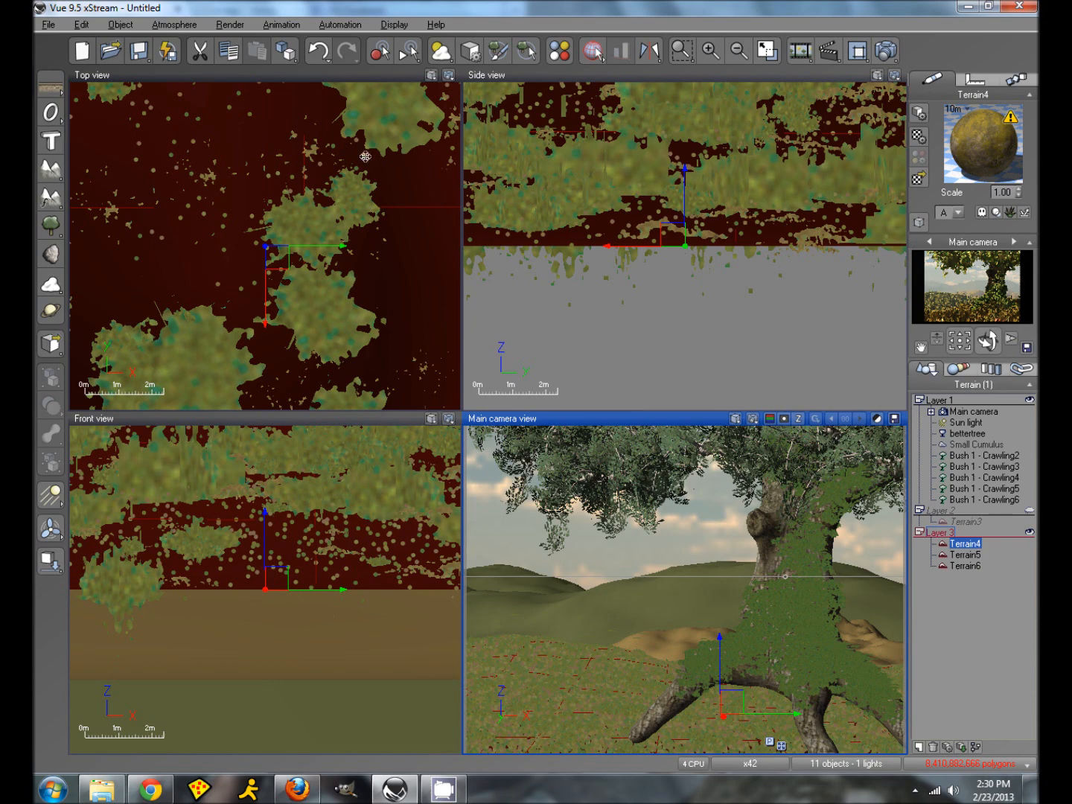
- Save the scene as tree.vue in C:\!!Projects\Tree, overwriting the existing file
click(141, 57)
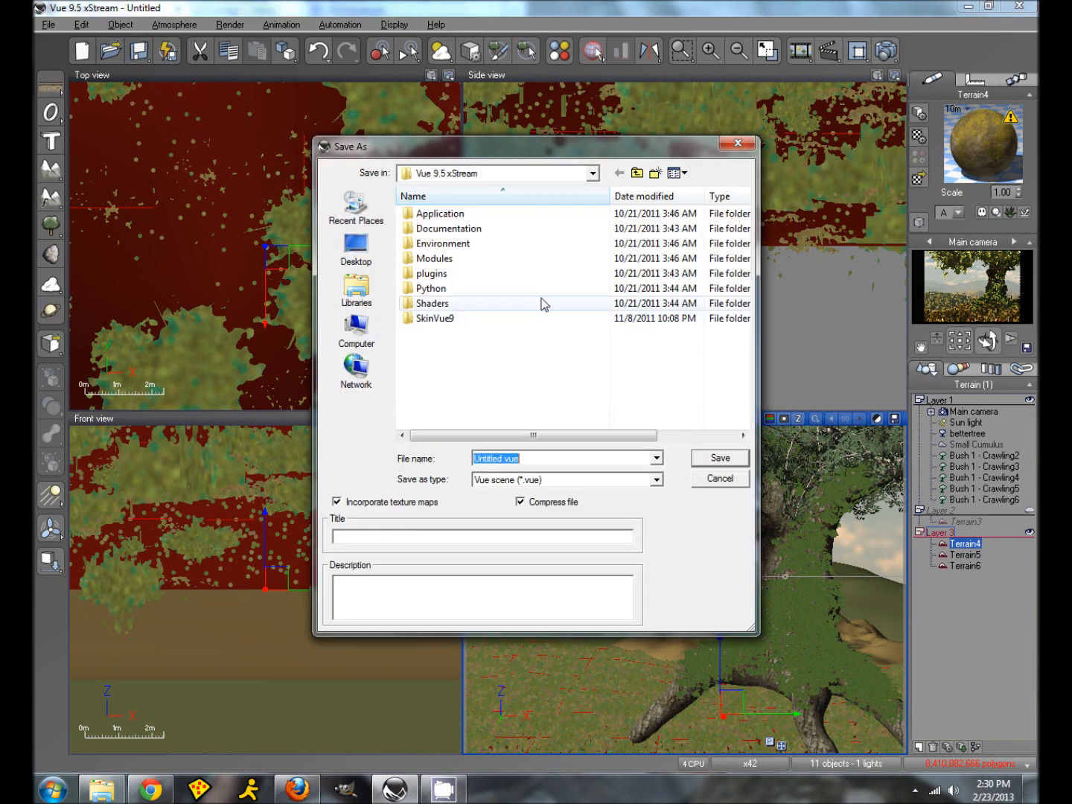
click(593, 174)
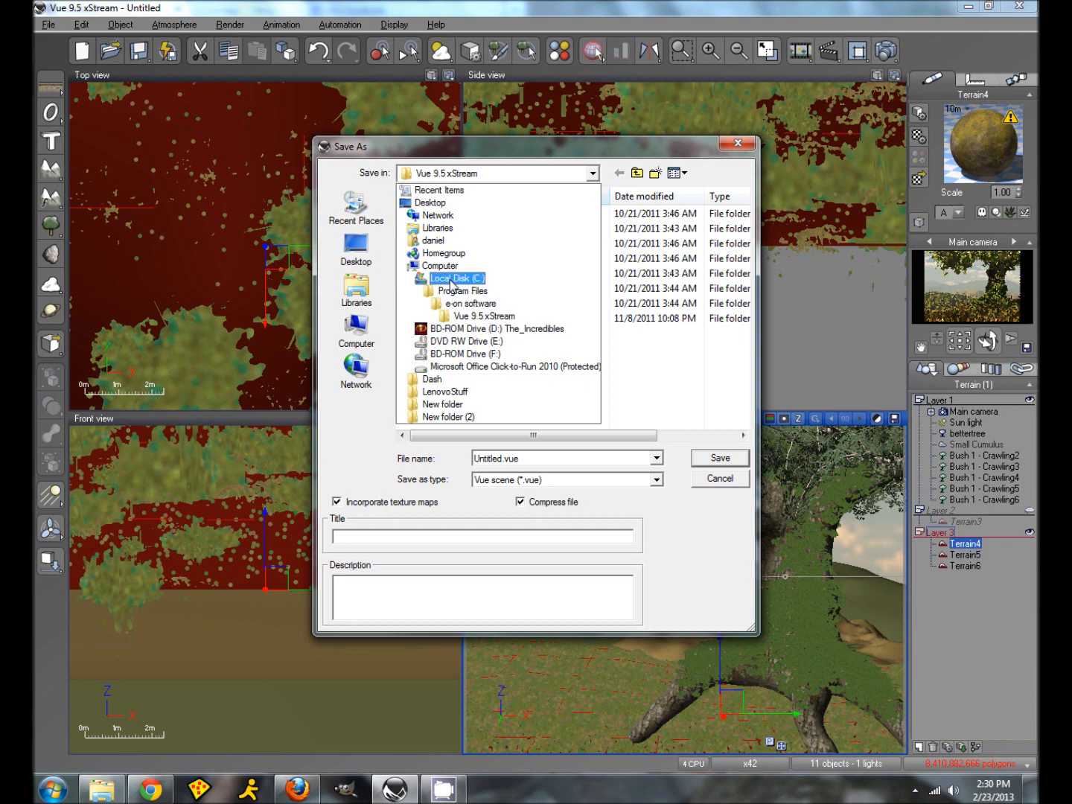
click(452, 279)
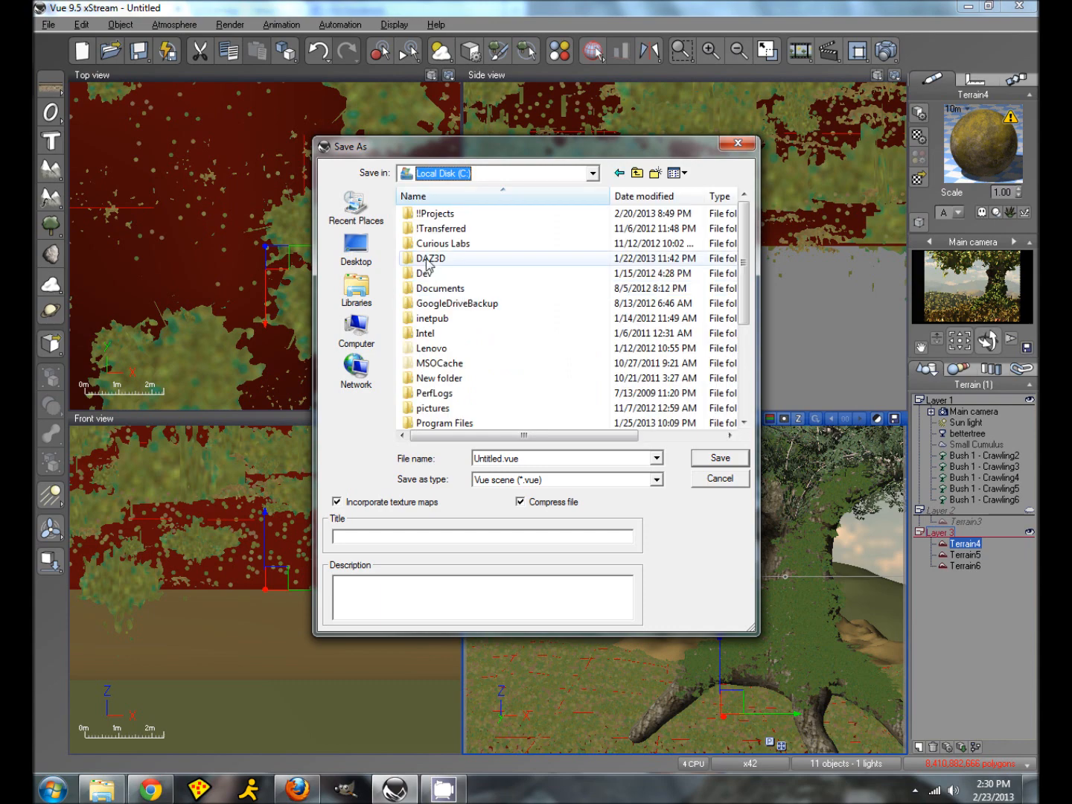
double_click(436, 215)
double_click(437, 215)
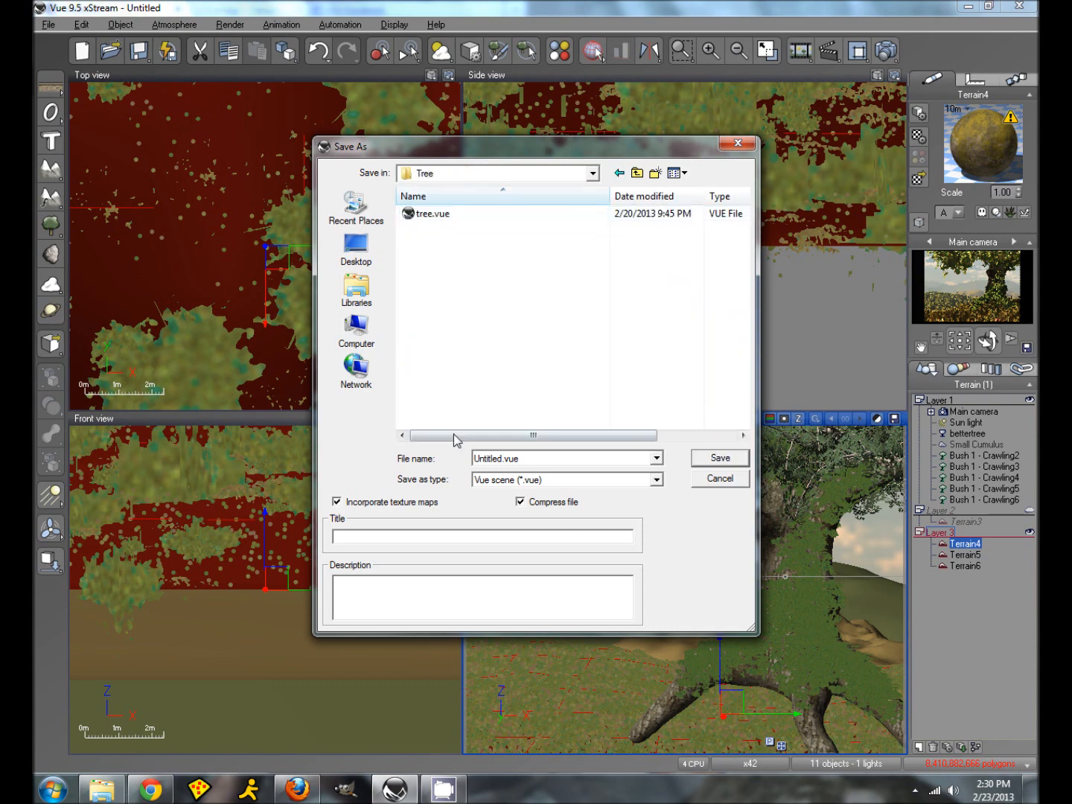
click(424, 216)
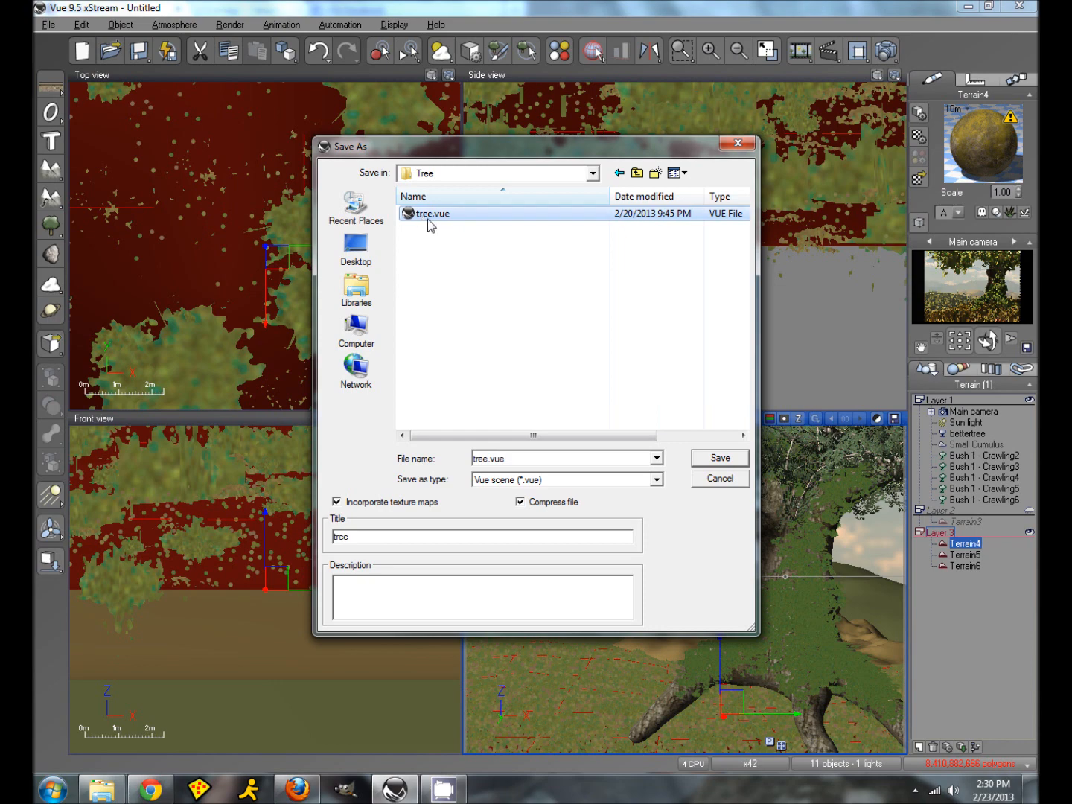
double_click(429, 214)
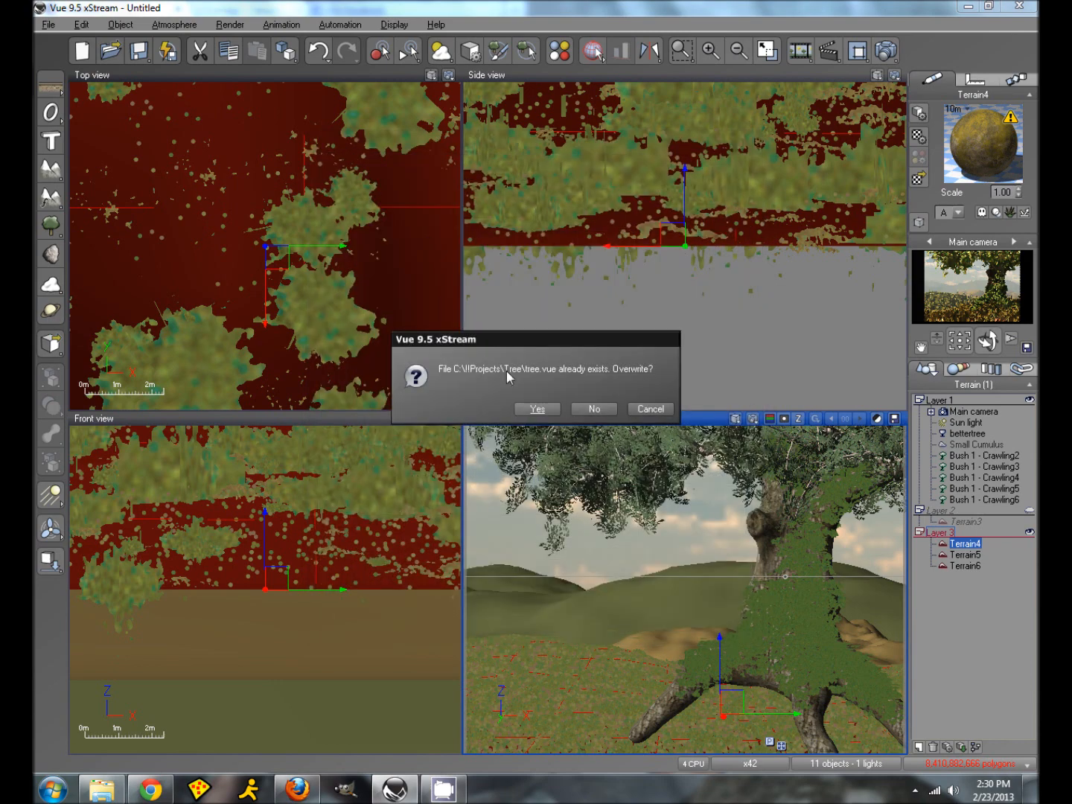
click(526, 404)
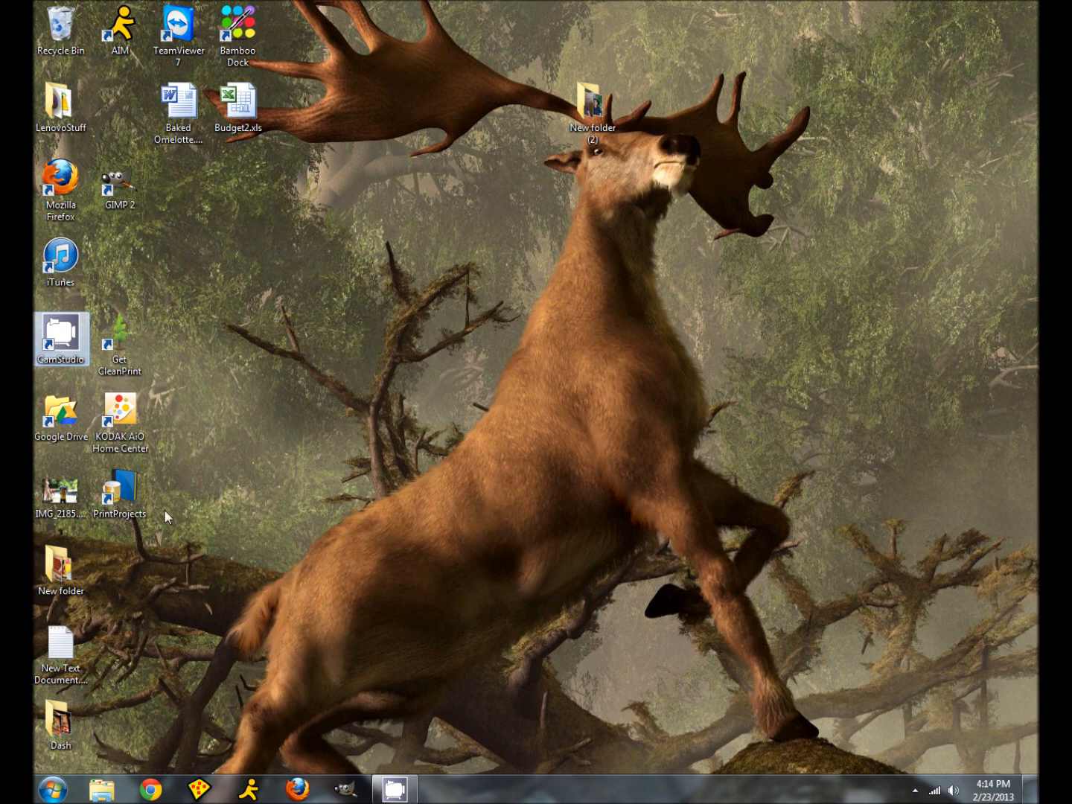
- Switch to Poser 6 and delete the default clothed male figure from the empty scene
click(53, 789)
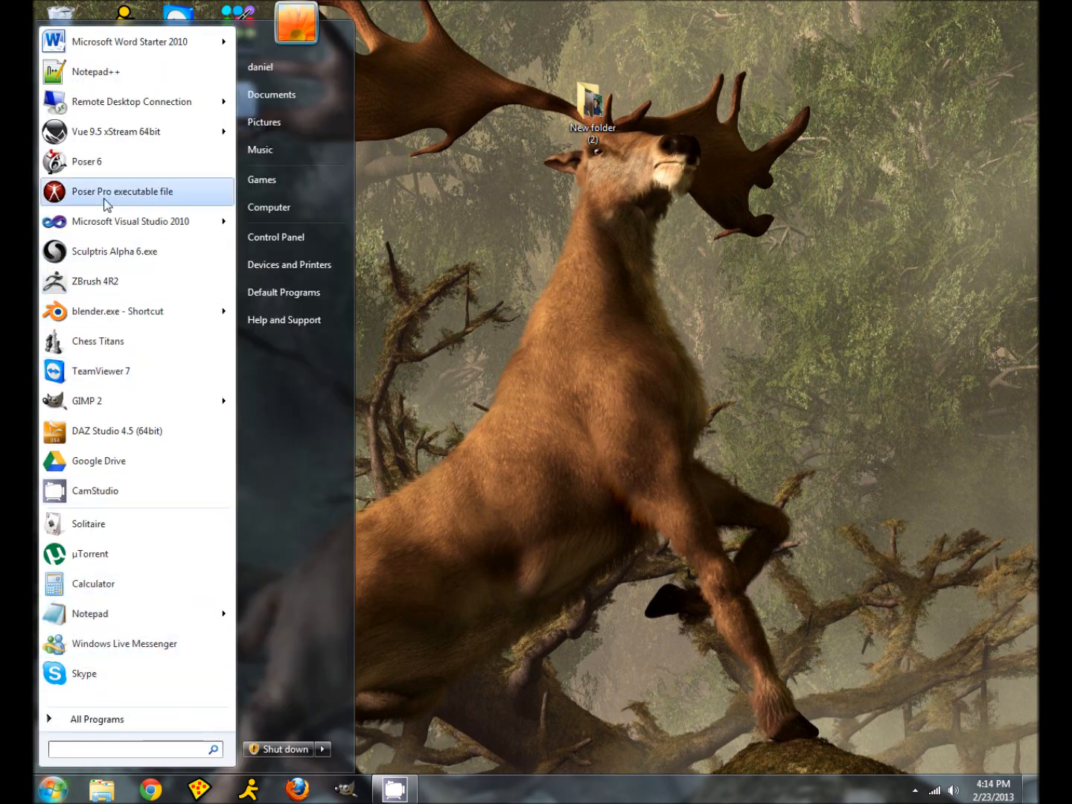
click(87, 161)
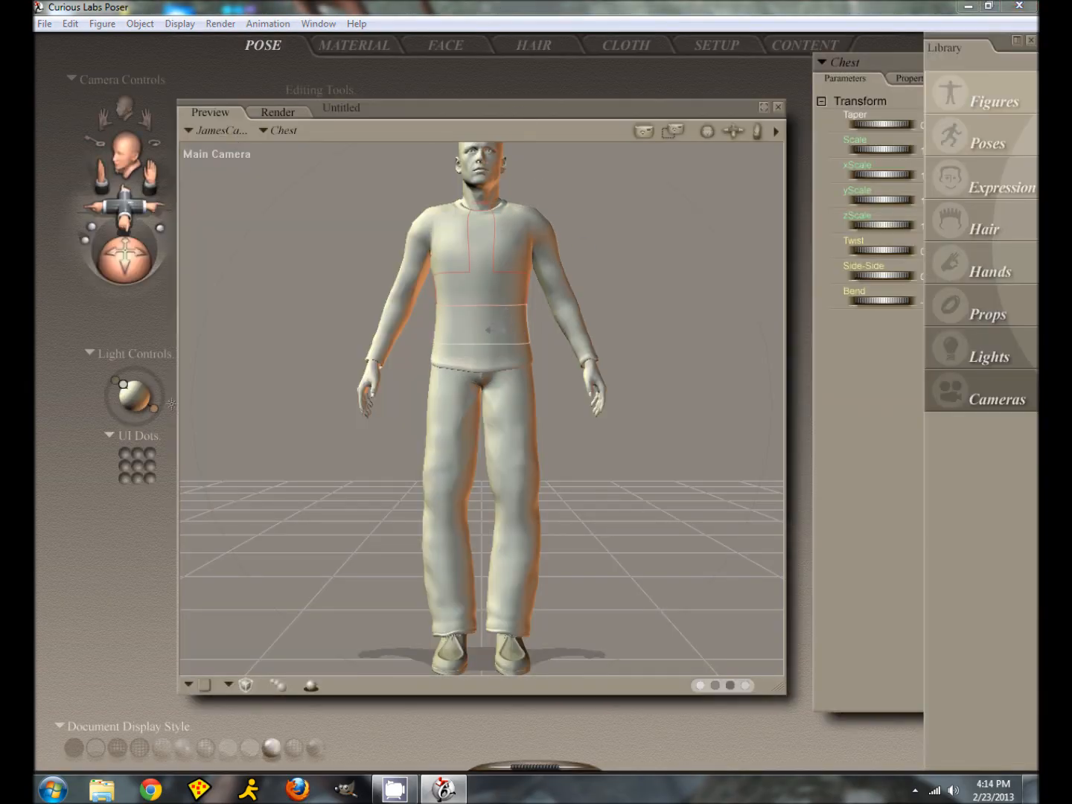
click(487, 333)
key(Delete)
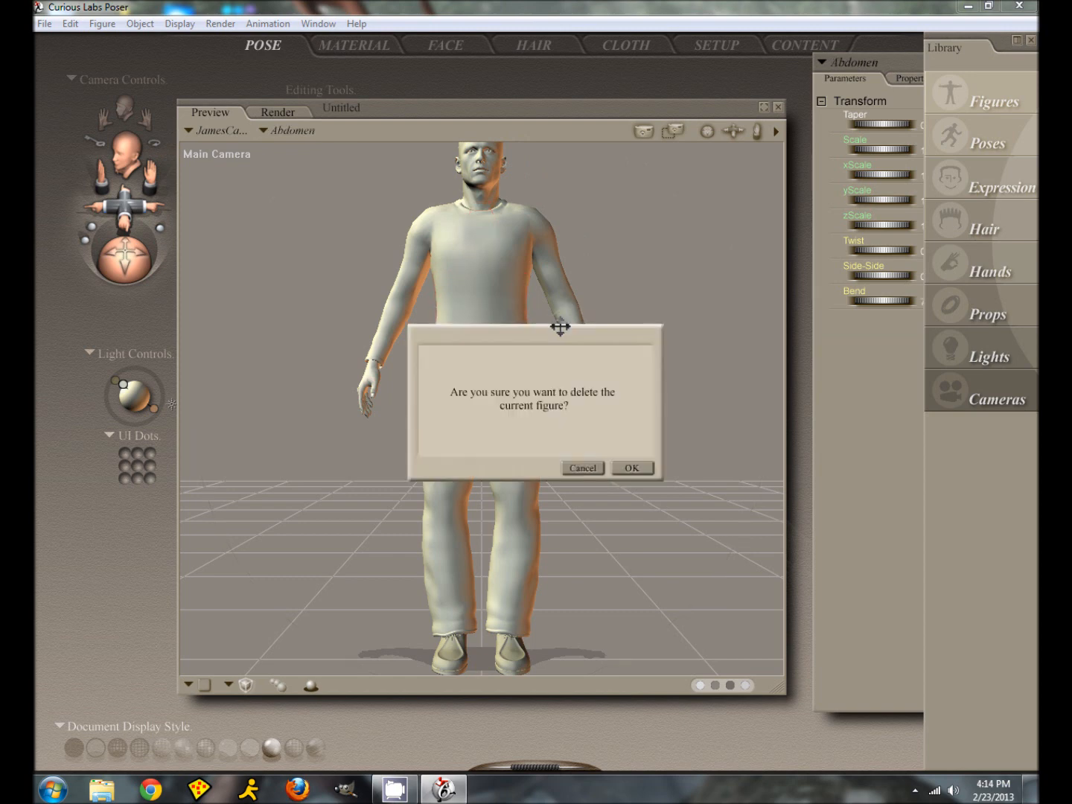
key(Return)
- Load the ! Goat figure from the Sparky Goat library and orbit the main camera to its side
click(990, 96)
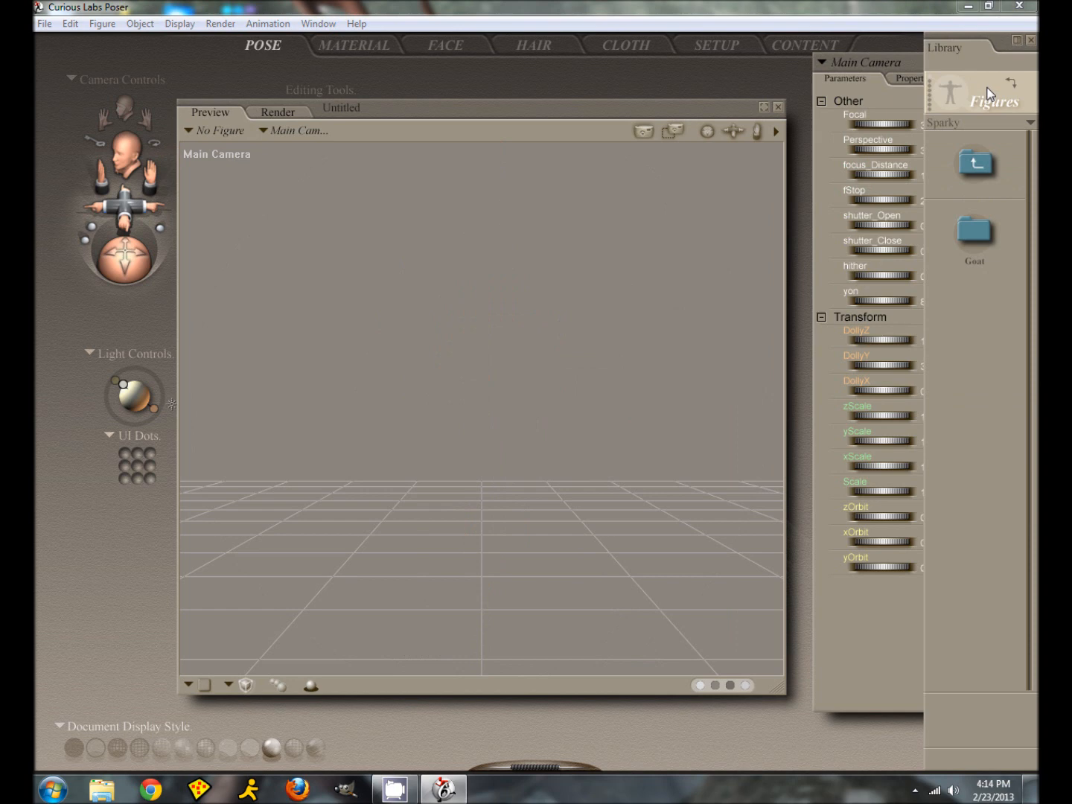
click(967, 237)
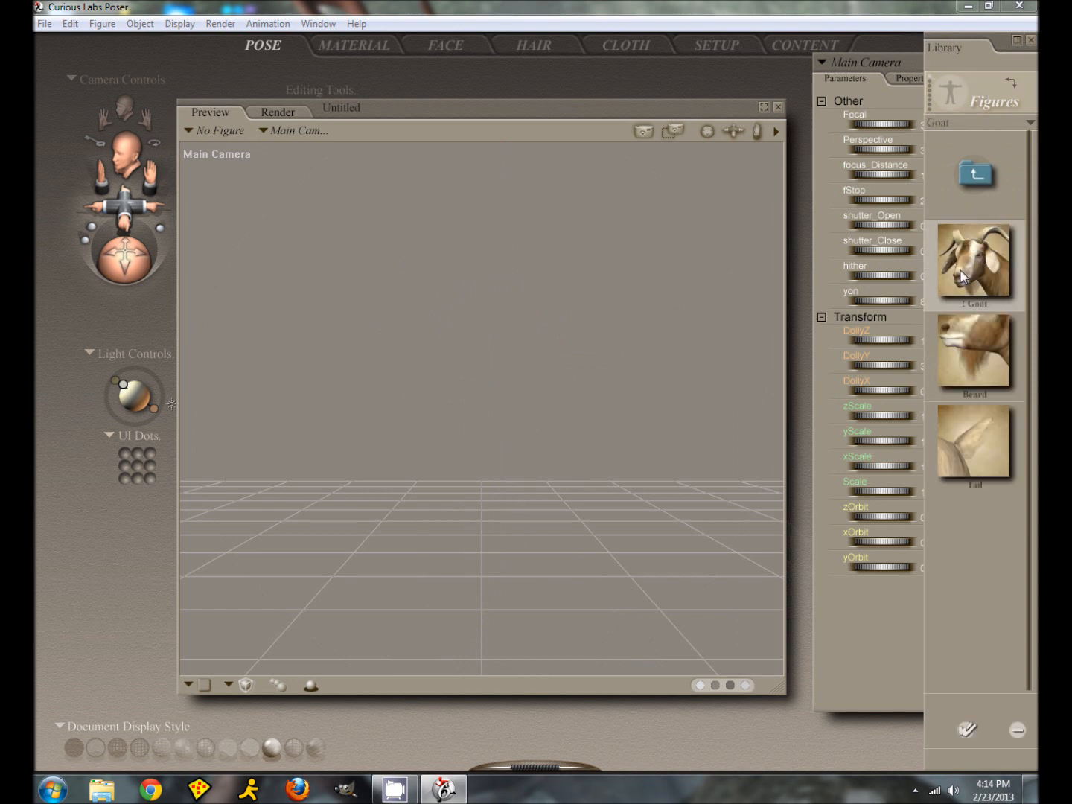
double_click(965, 270)
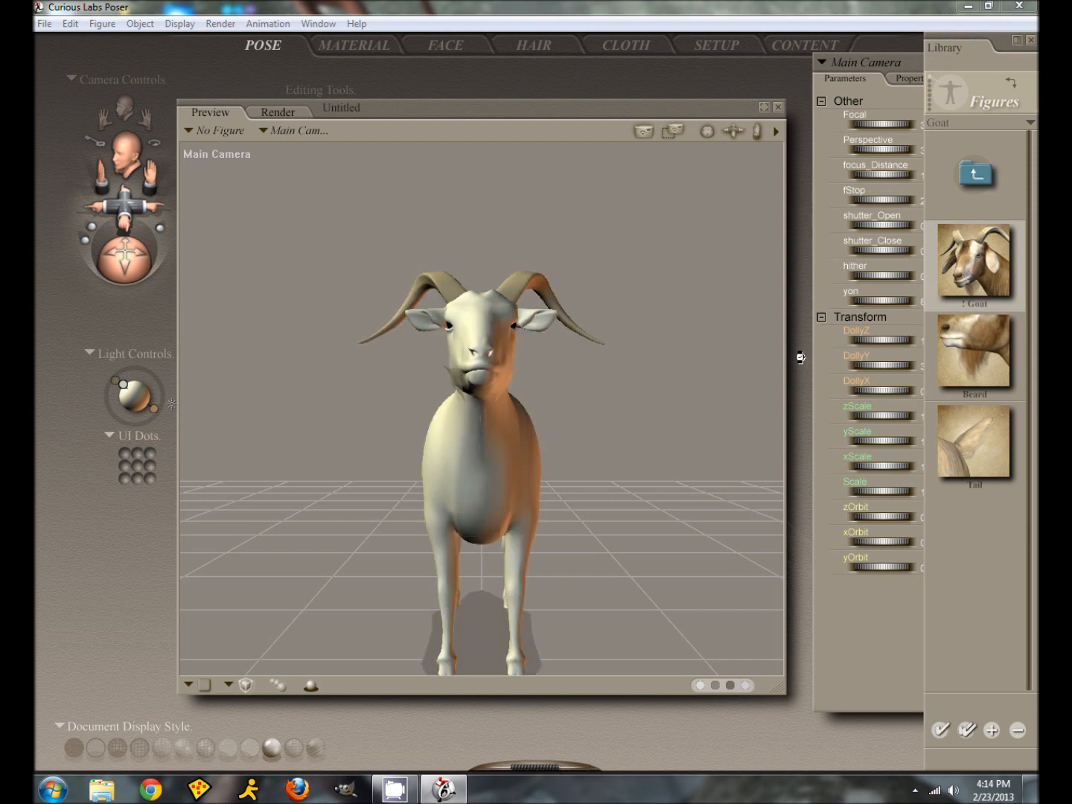
mouse_move(124, 261)
mouse_down()
mouse_move(89, 270)
mouse_move(100, 272)
mouse_up()
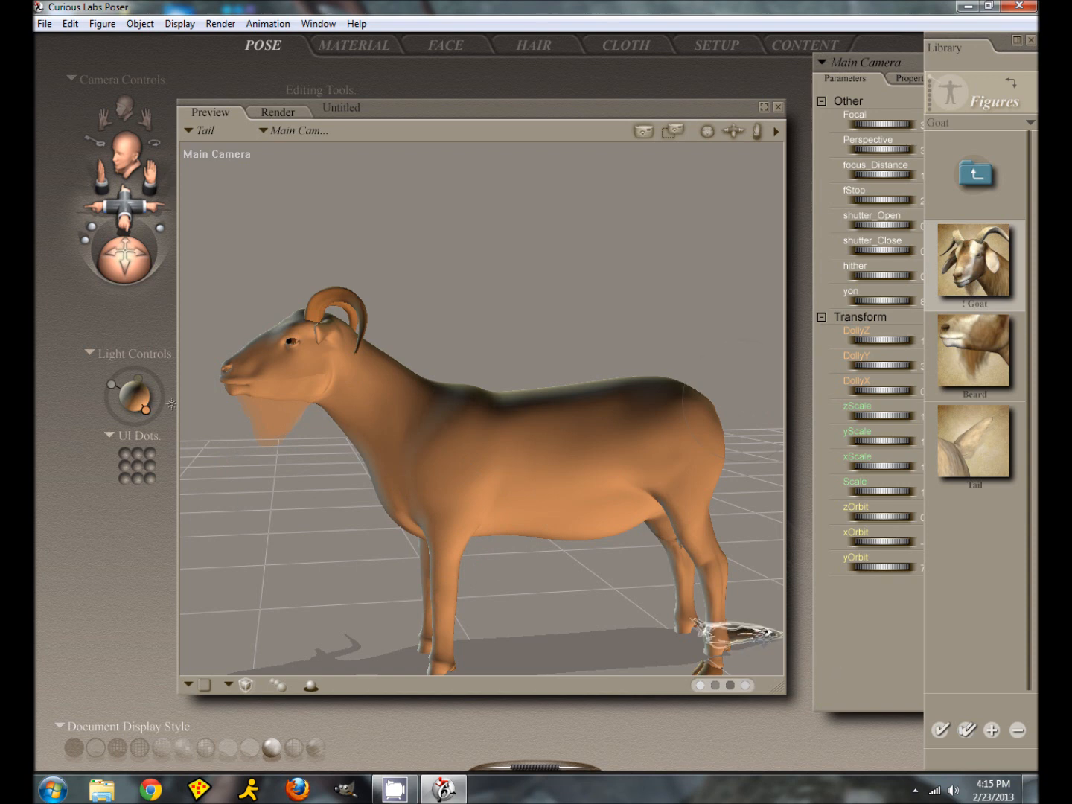
- Undo the last displacements of the goat's tail and body
key(ctrl+z)
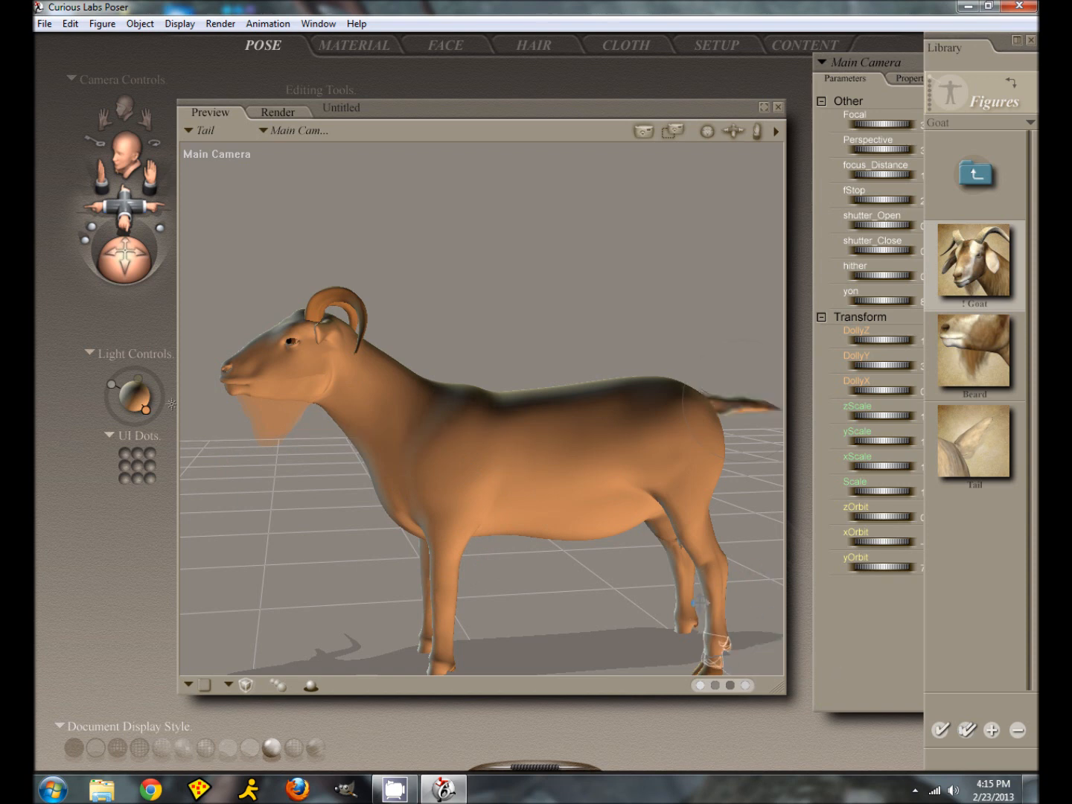
click(560, 470)
key(ctrl+z)
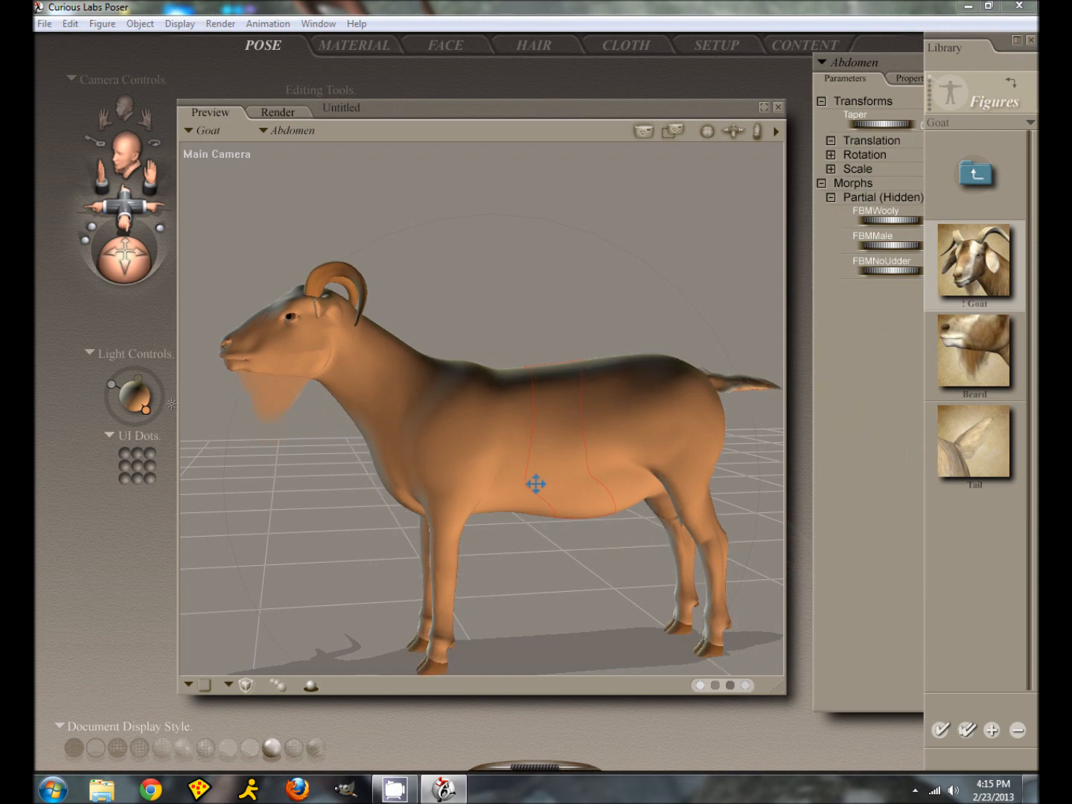
- Turn the goat's chest toward the camera with the Rotate tool, then rotate its neck slightly downward and toward the camera
click(446, 429)
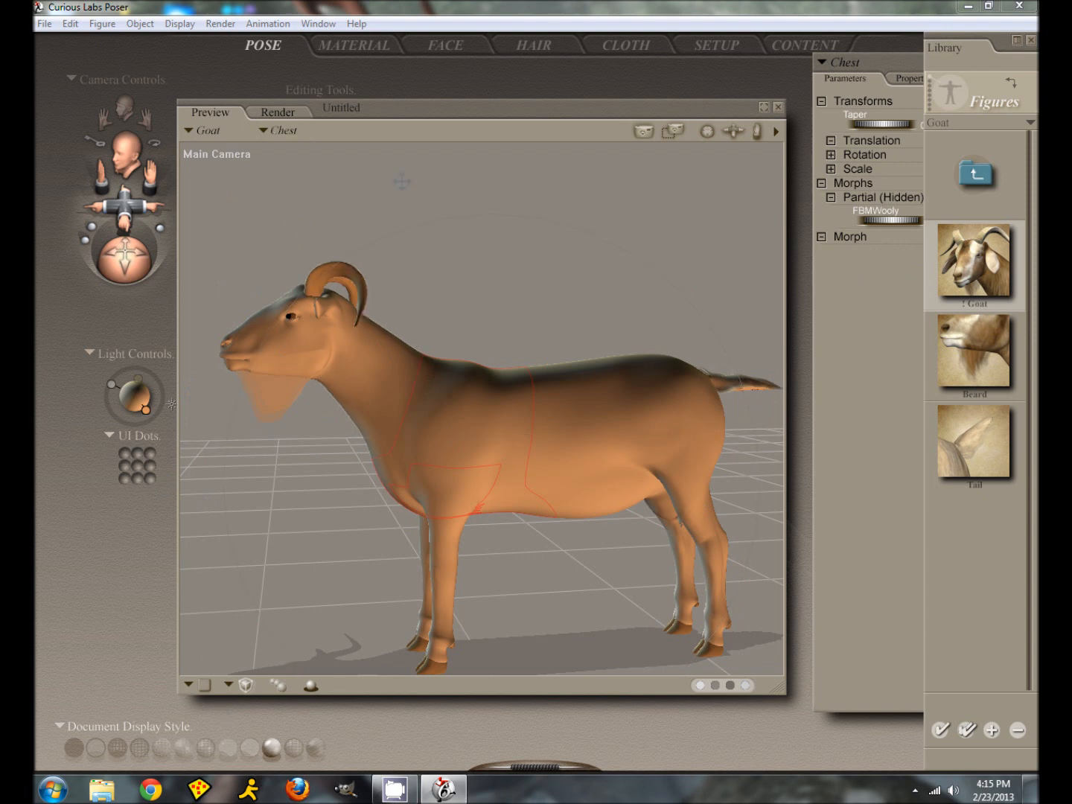
drag(420, 107, 429, 145)
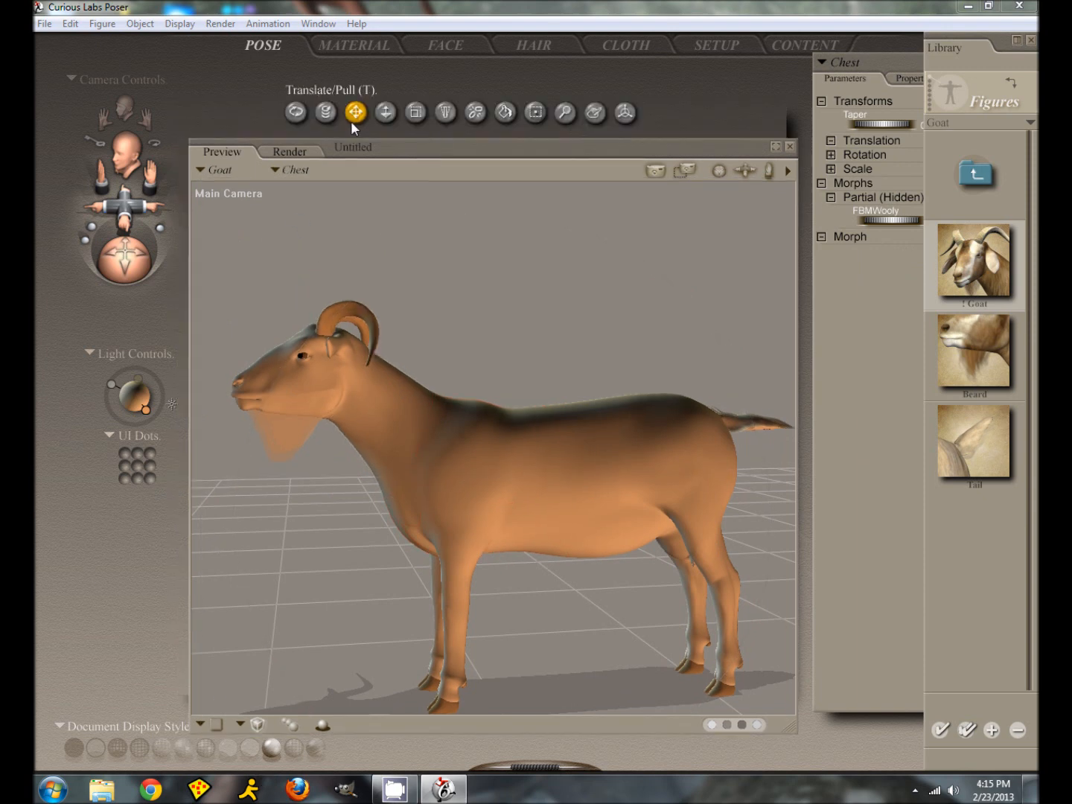
click(295, 111)
drag(528, 471, 495, 462)
click(439, 431)
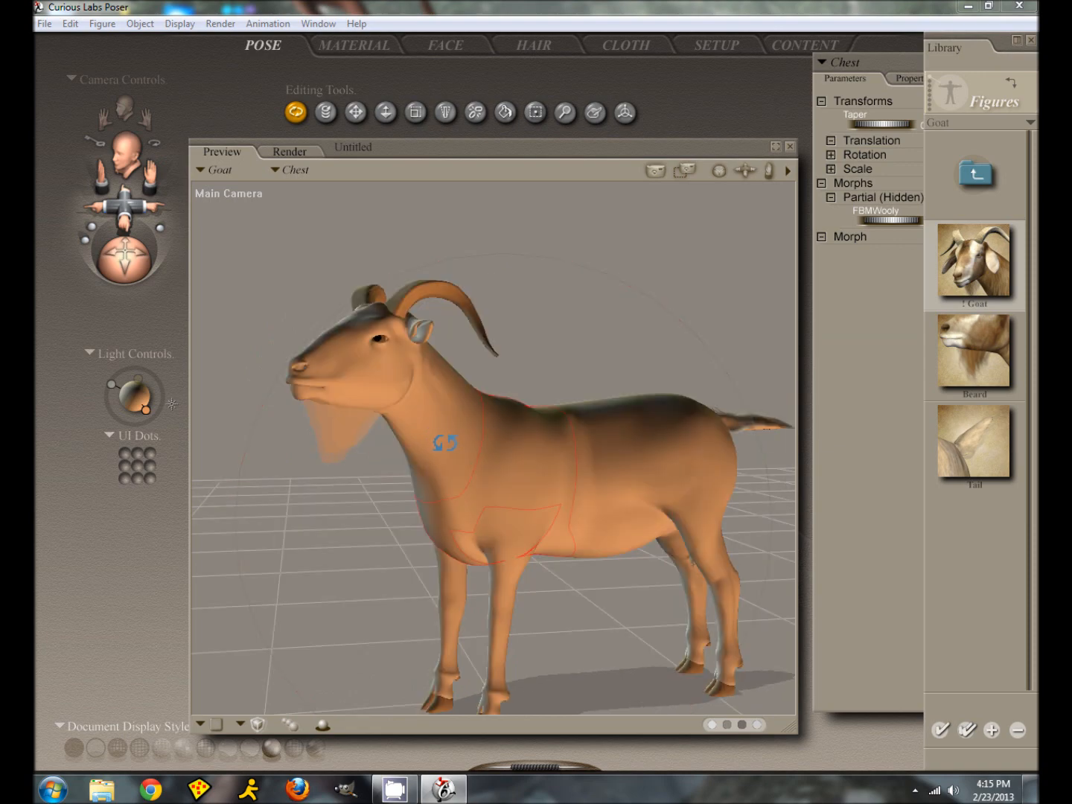
click(436, 406)
drag(435, 420, 386, 386)
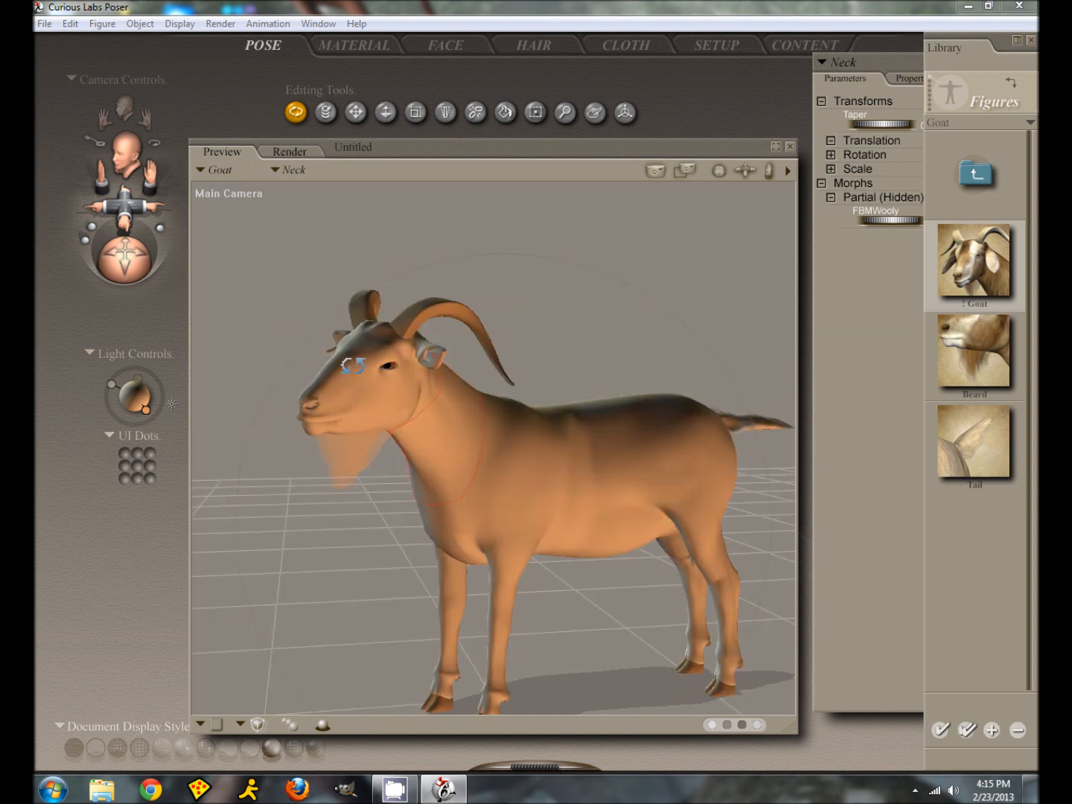
- Set the goat head's rotation to Side-Side 13°, Twist 12° and Bend 5°
drag(352, 364, 405, 405)
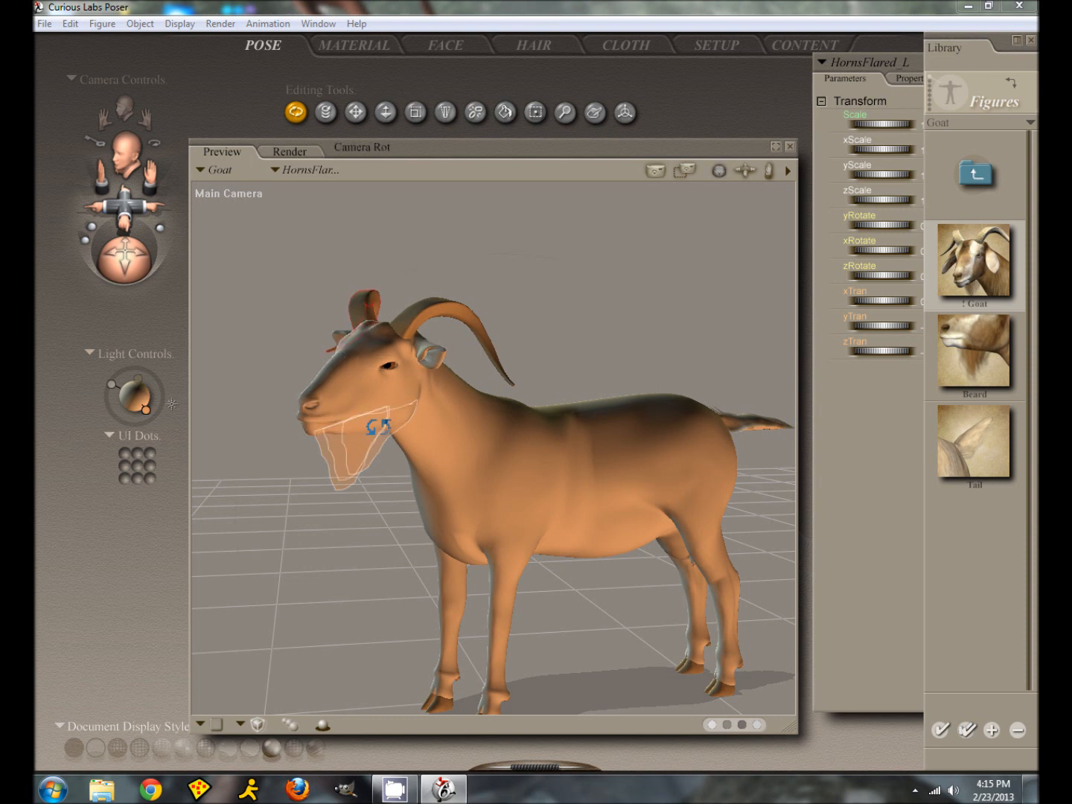
click(385, 399)
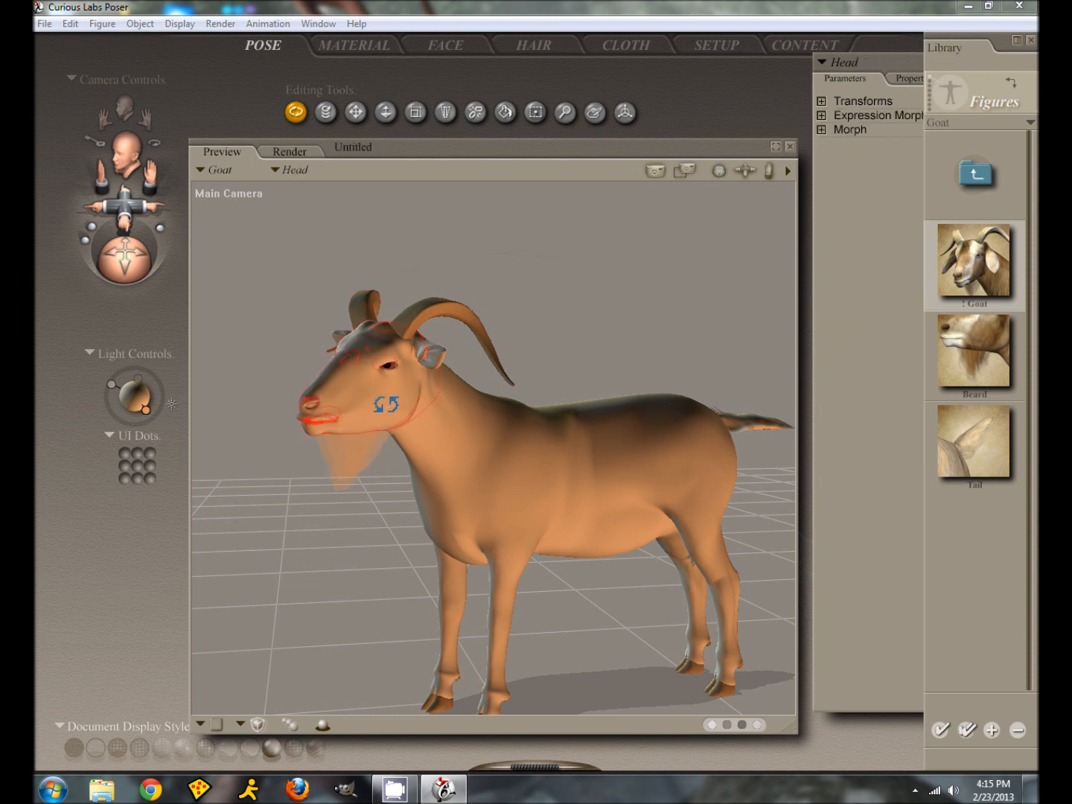
click(820, 101)
click(831, 156)
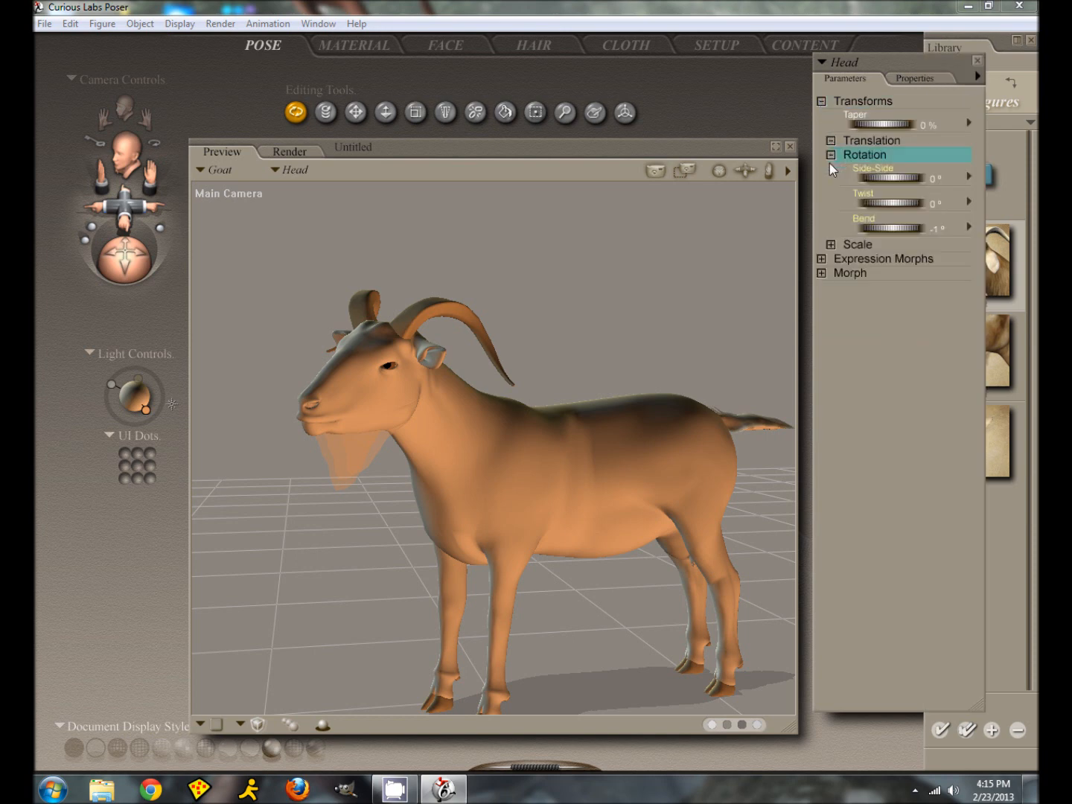
drag(875, 198, 890, 232)
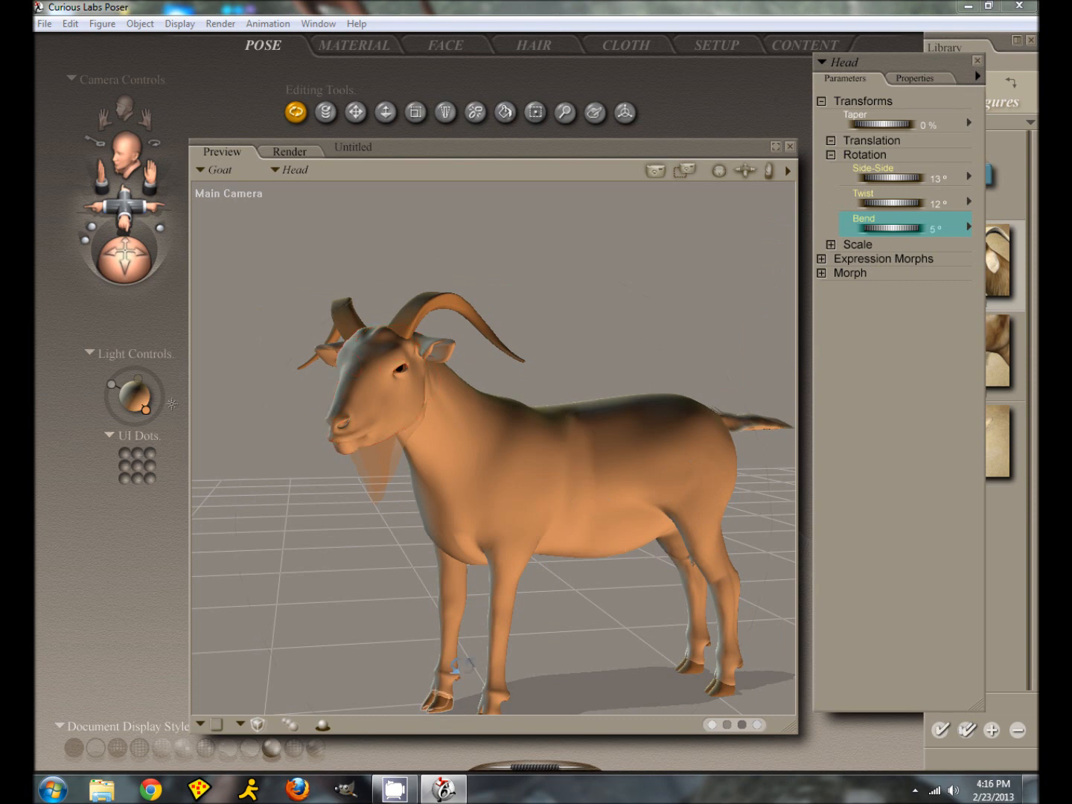
- Rotate the left shoulder to swing that foreleg back, adjust the left hand, and rotate the right shoulder slightly back
drag(496, 586, 539, 696)
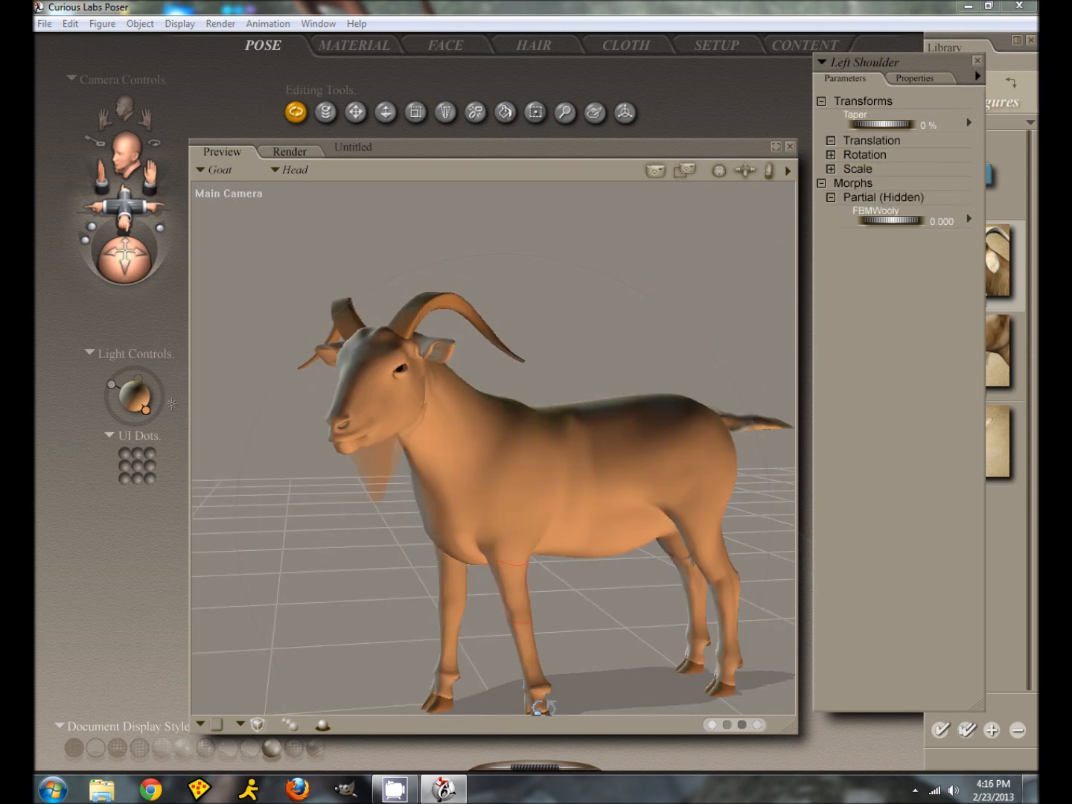
click(541, 705)
drag(538, 708, 524, 708)
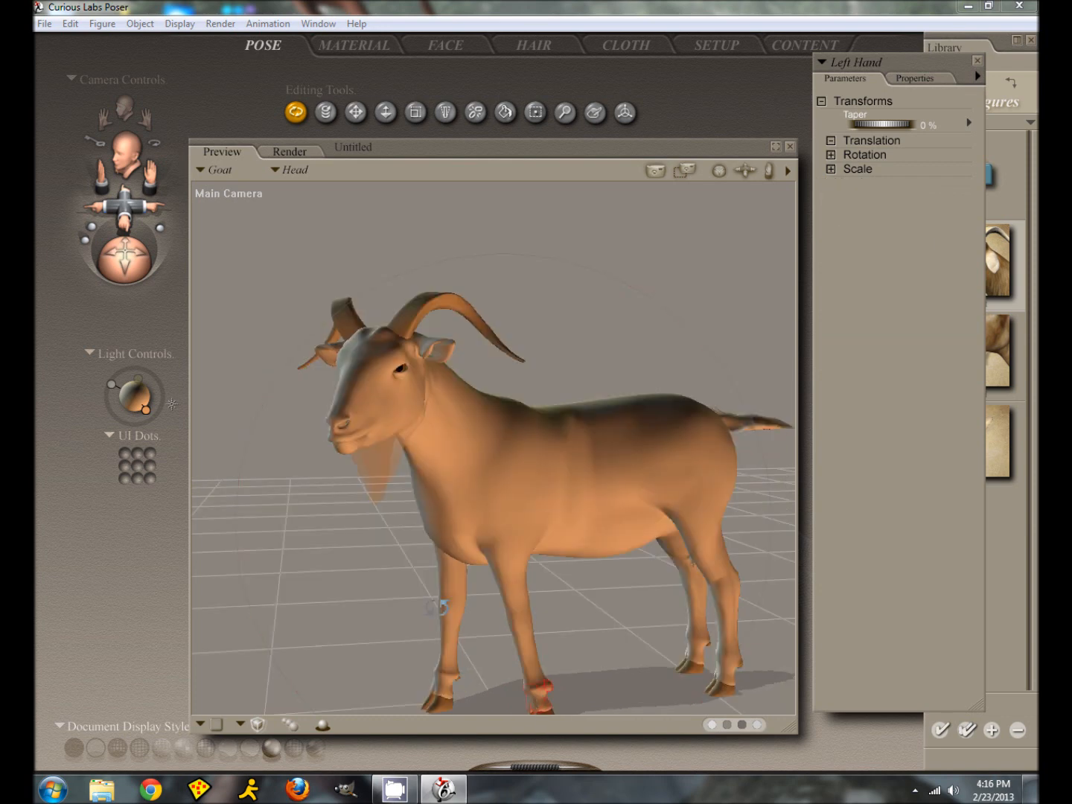
drag(459, 579, 455, 590)
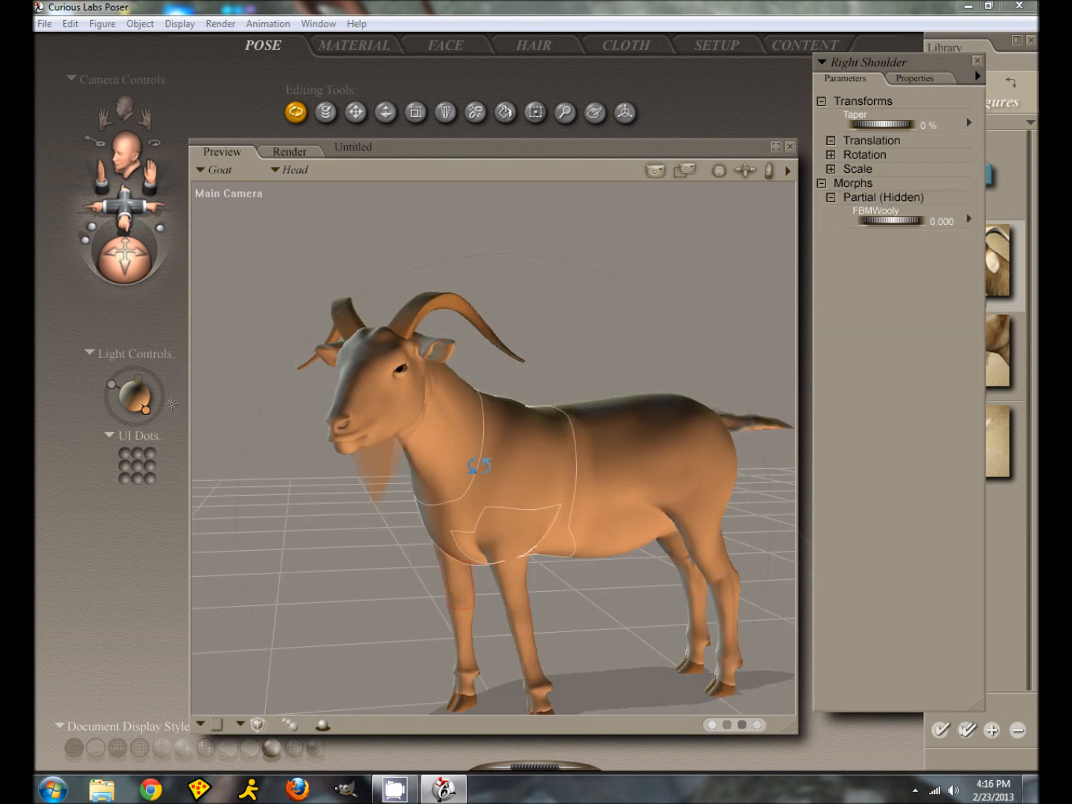
- Rotate the abdomen to raise the goat's front body, and swing the left shoulder forward with its hand angled toward the ground
mouse_move(566, 446)
mouse_down()
mouse_move(558, 446)
mouse_move(564, 437)
mouse_up()
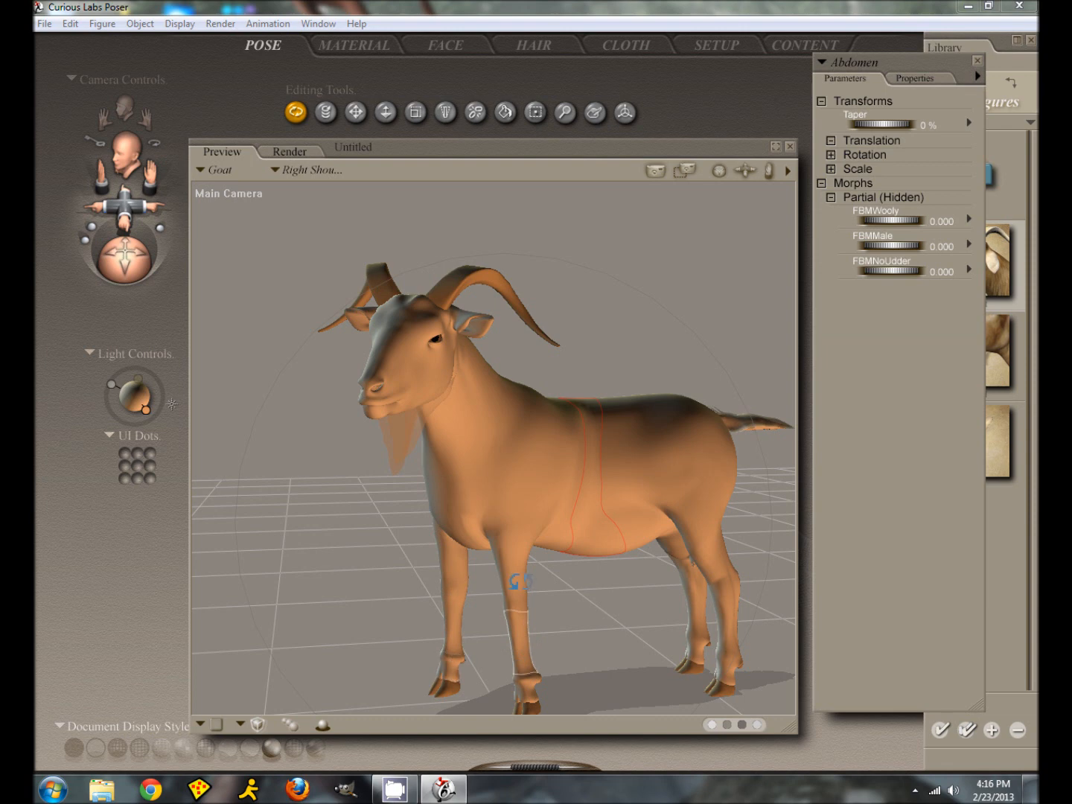
mouse_move(538, 564)
mouse_down()
mouse_move(472, 564)
mouse_move(459, 697)
mouse_up()
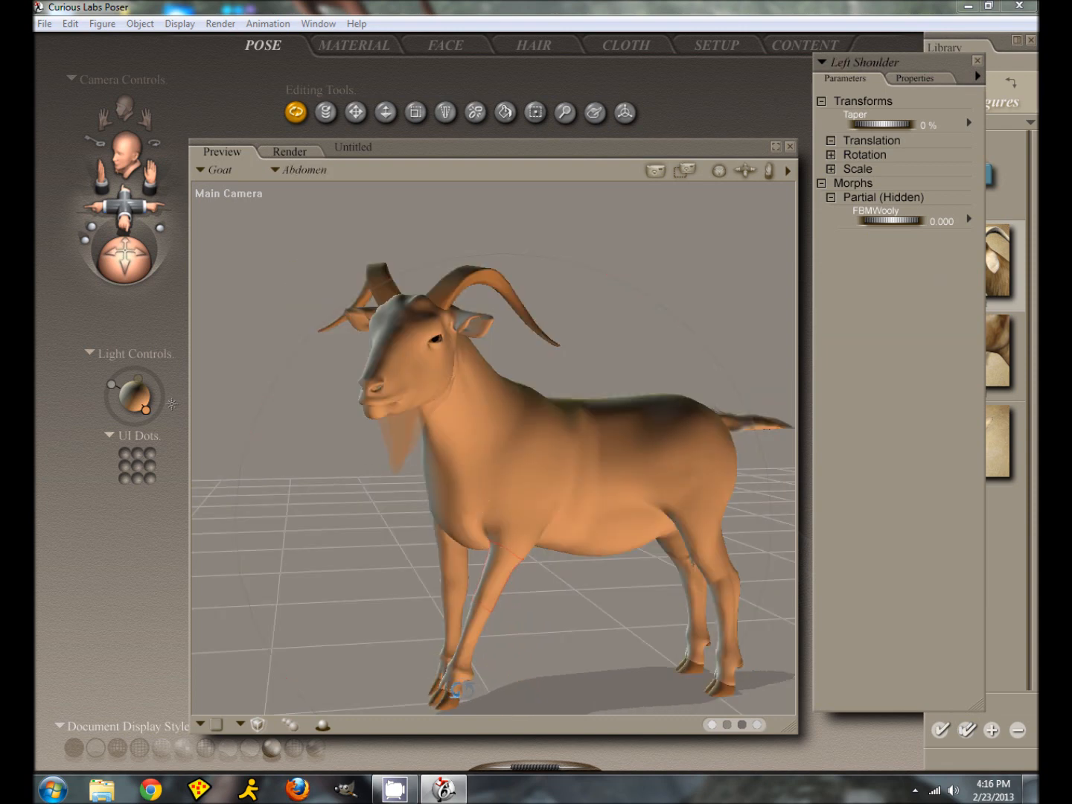
drag(451, 687, 460, 701)
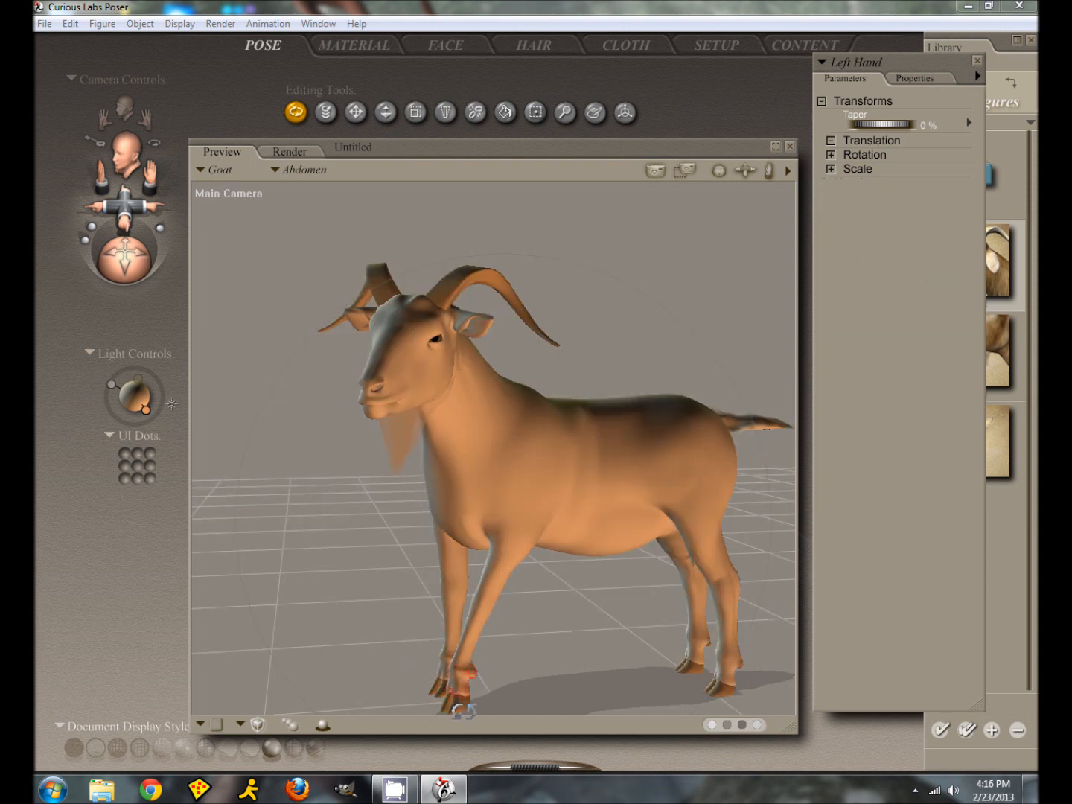
- Pose the goat's head at about 17° side-side, 14° twist and 5° bend, and set its Happy expression morph to 0.605
click(455, 703)
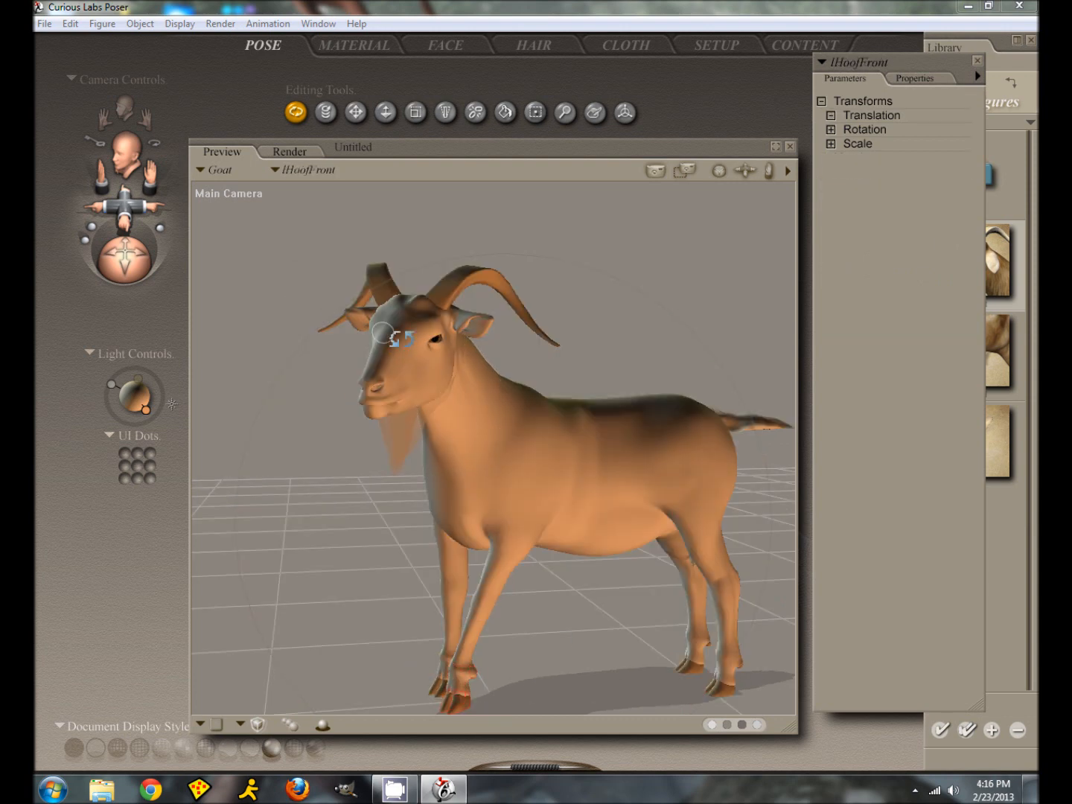
mouse_move(403, 353)
mouse_down()
mouse_move(399, 366)
mouse_move(410, 366)
mouse_up()
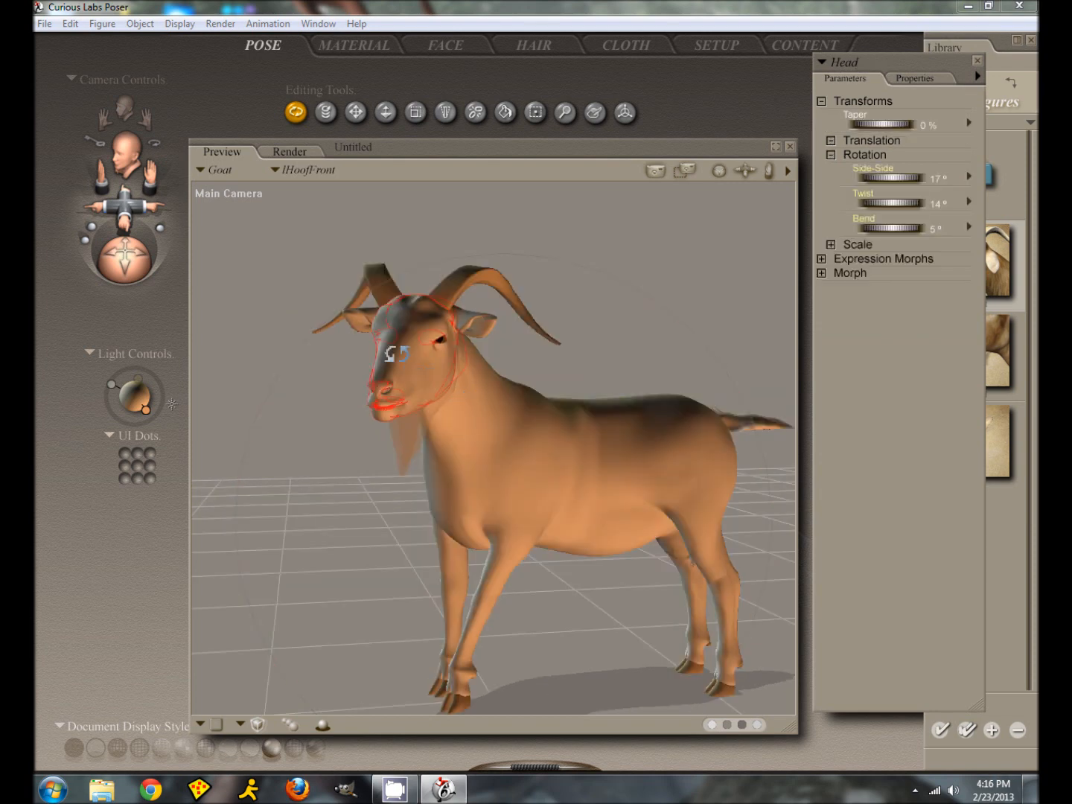
click(823, 259)
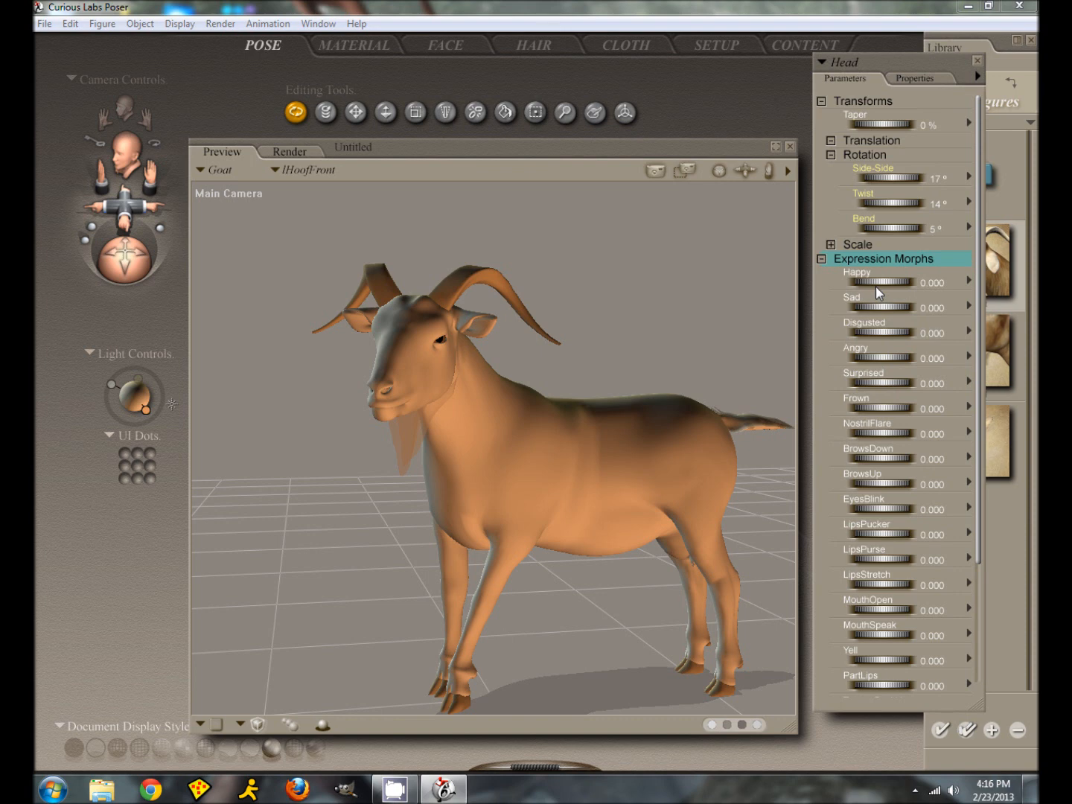
drag(865, 279, 888, 285)
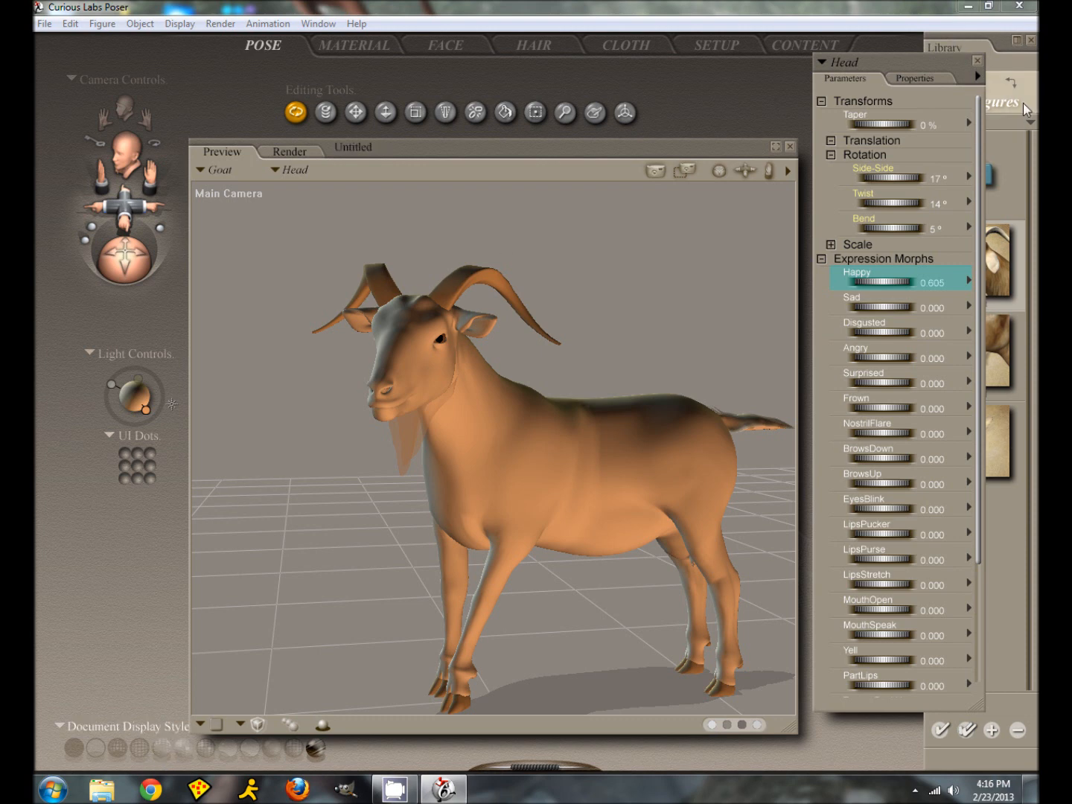
- Switch the library to Poses, browse to the Goat folder under Animals, and apply the 02 Spotted preset to the goat
click(1011, 83)
click(968, 135)
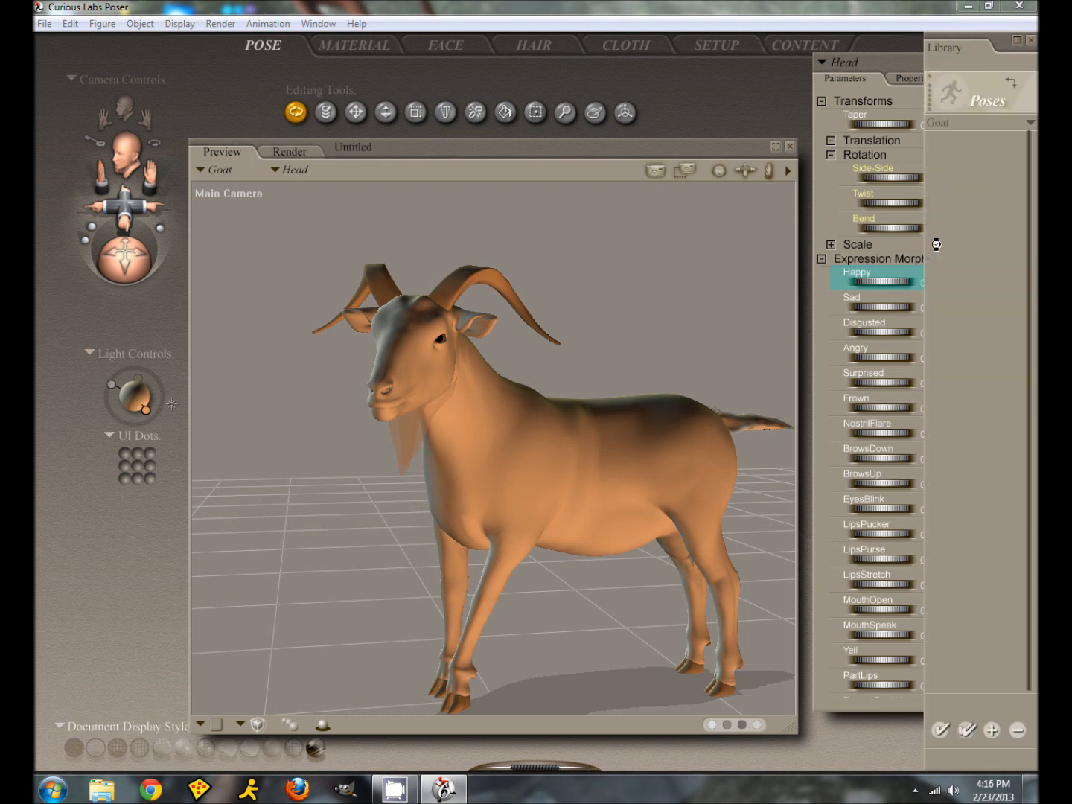
click(975, 175)
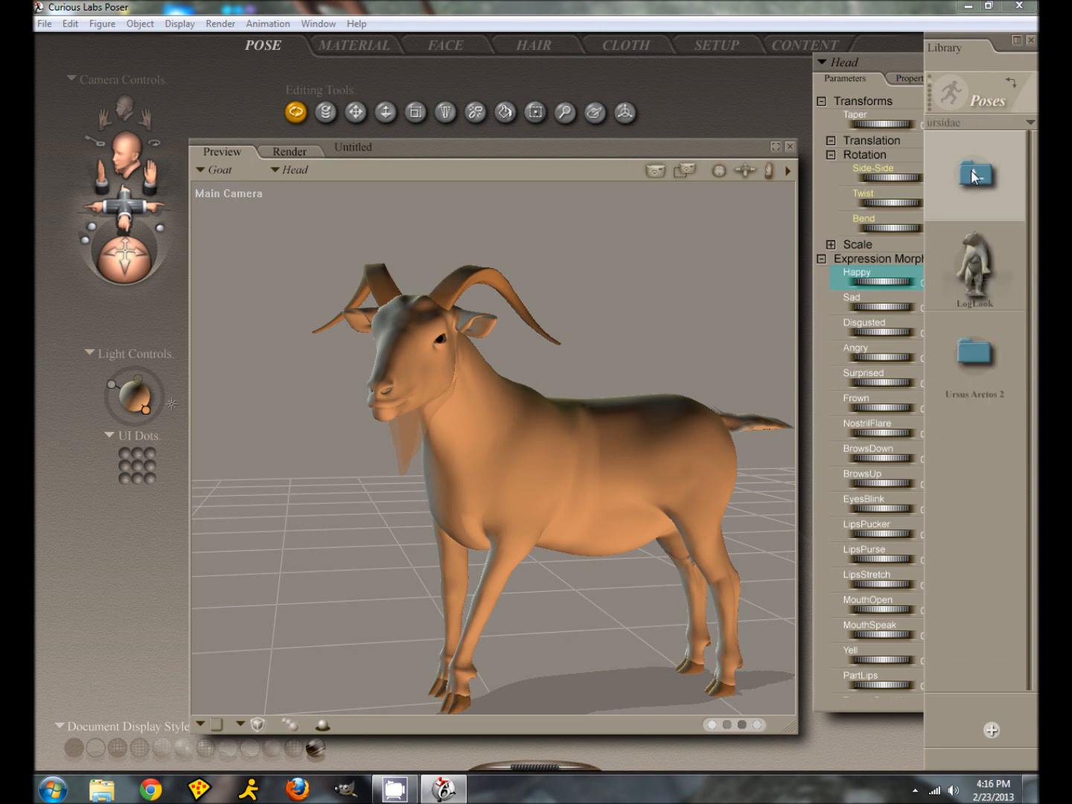
click(973, 175)
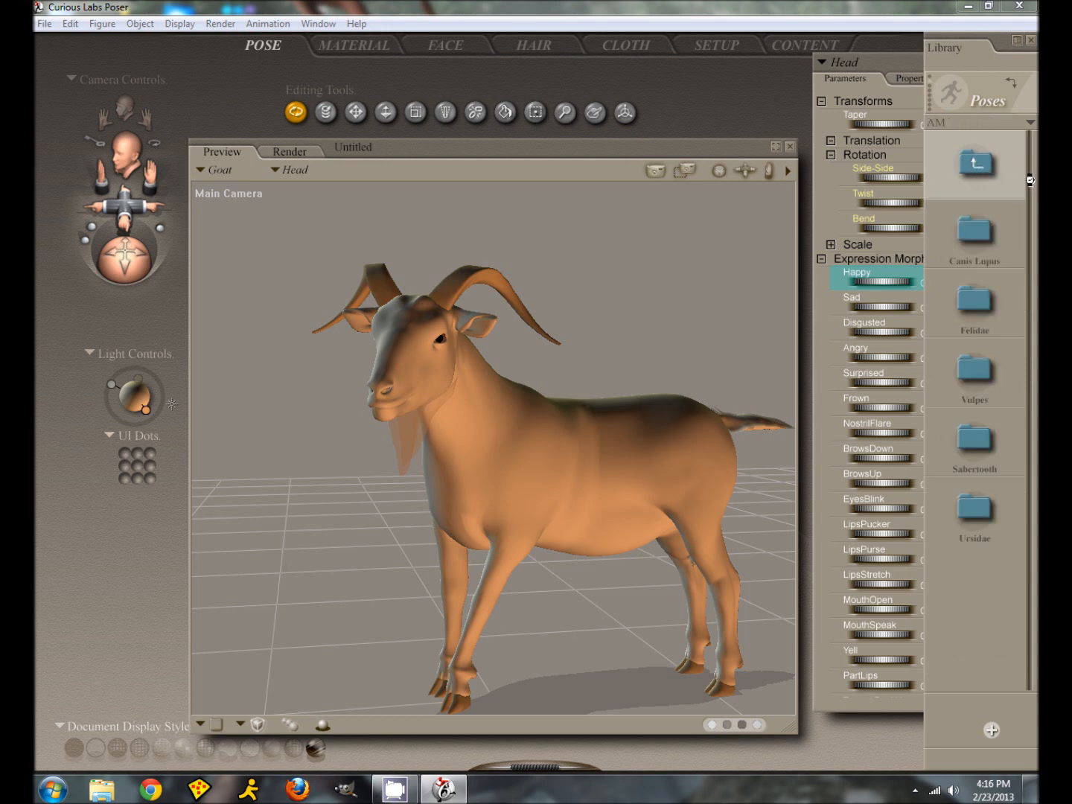
drag(1030, 151, 1030, 585)
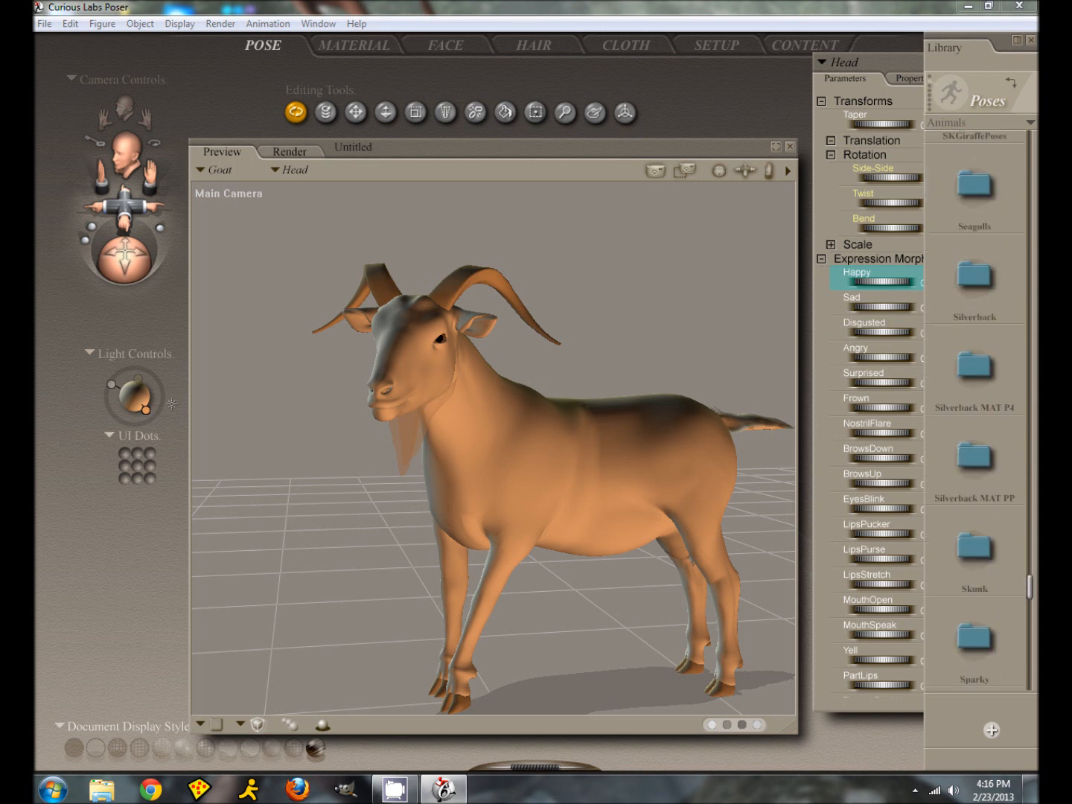
scroll(995, 536, down, 3)
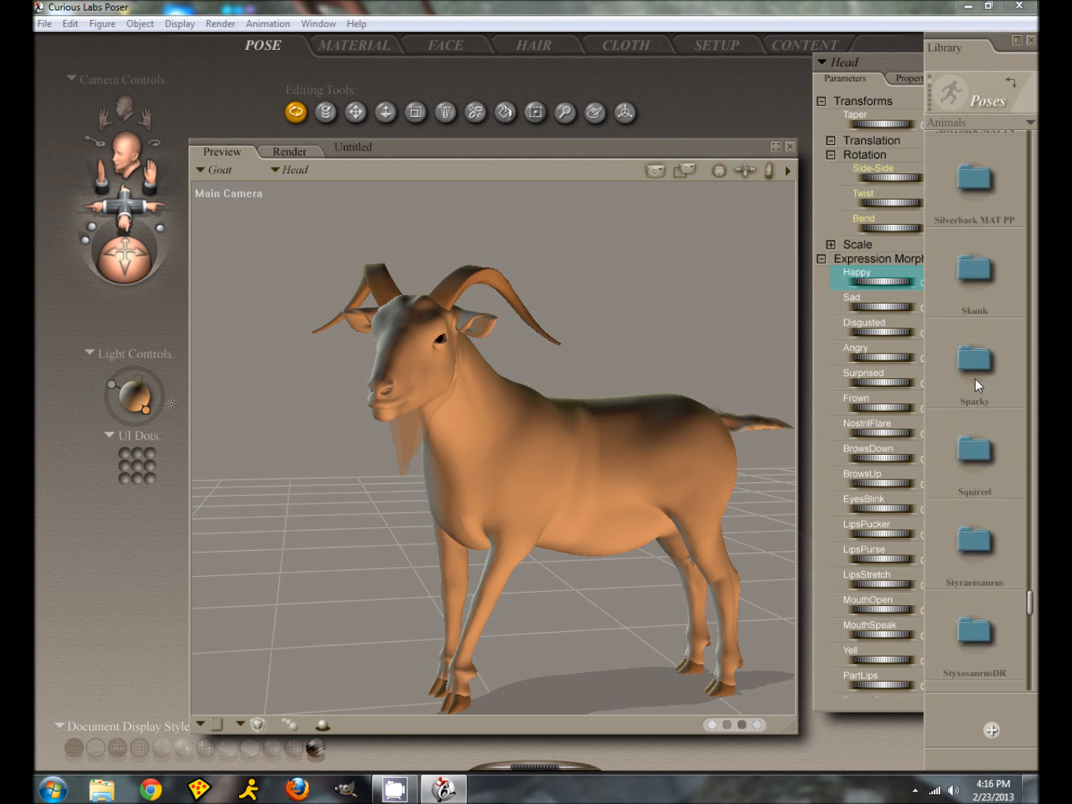
click(974, 379)
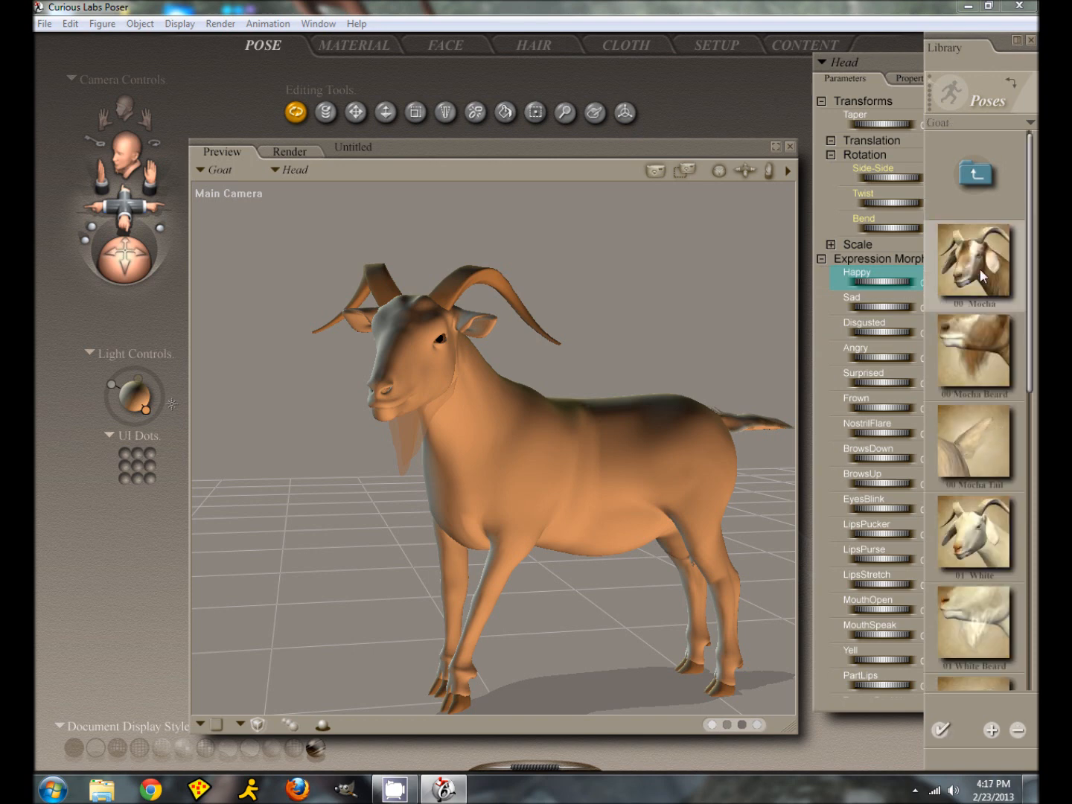
drag(1031, 364, 1025, 623)
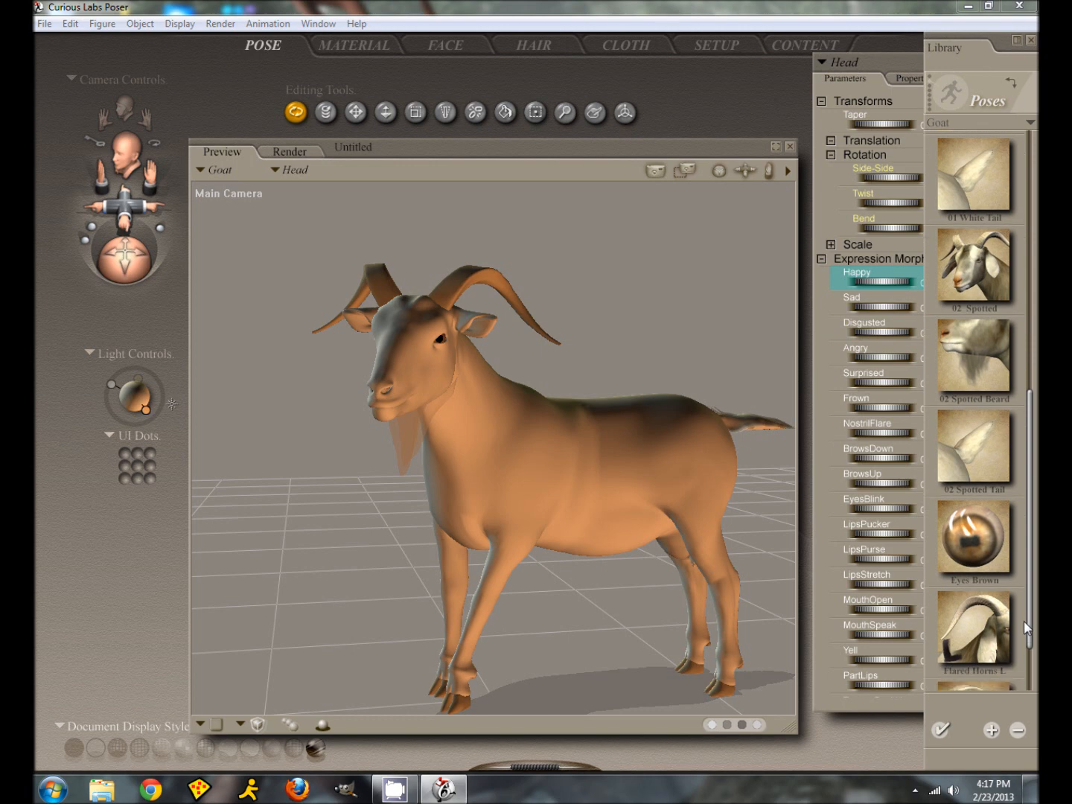
double_click(977, 260)
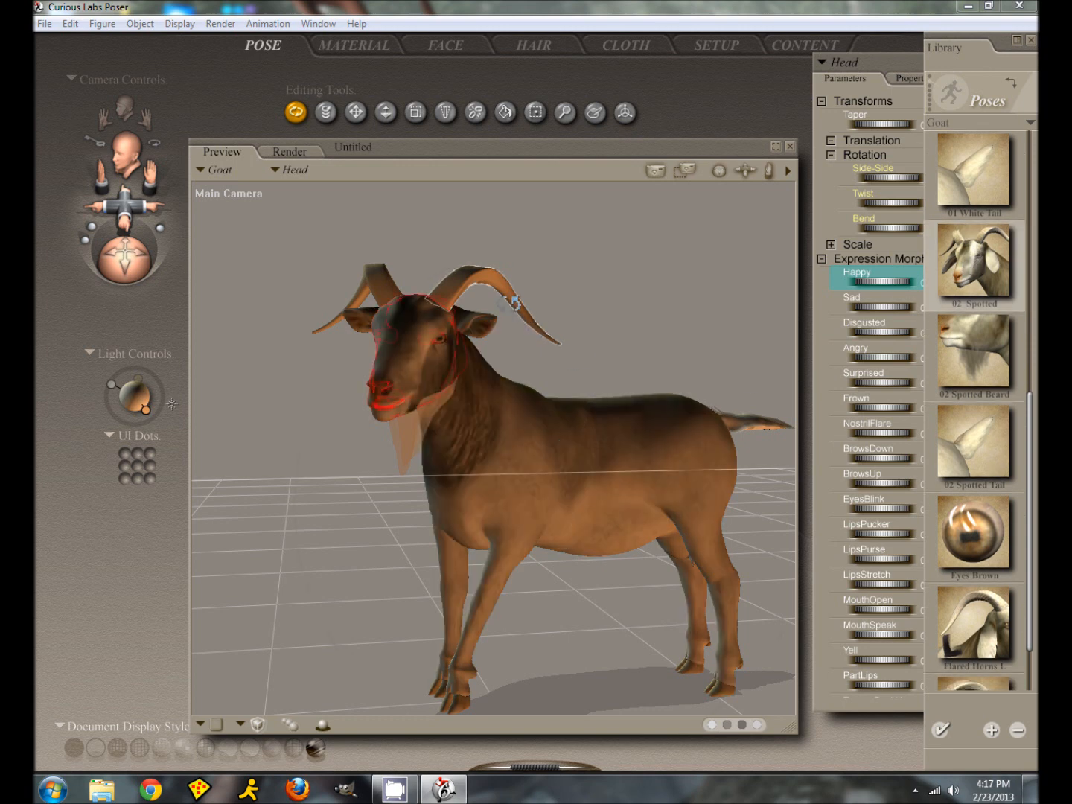
click(512, 302)
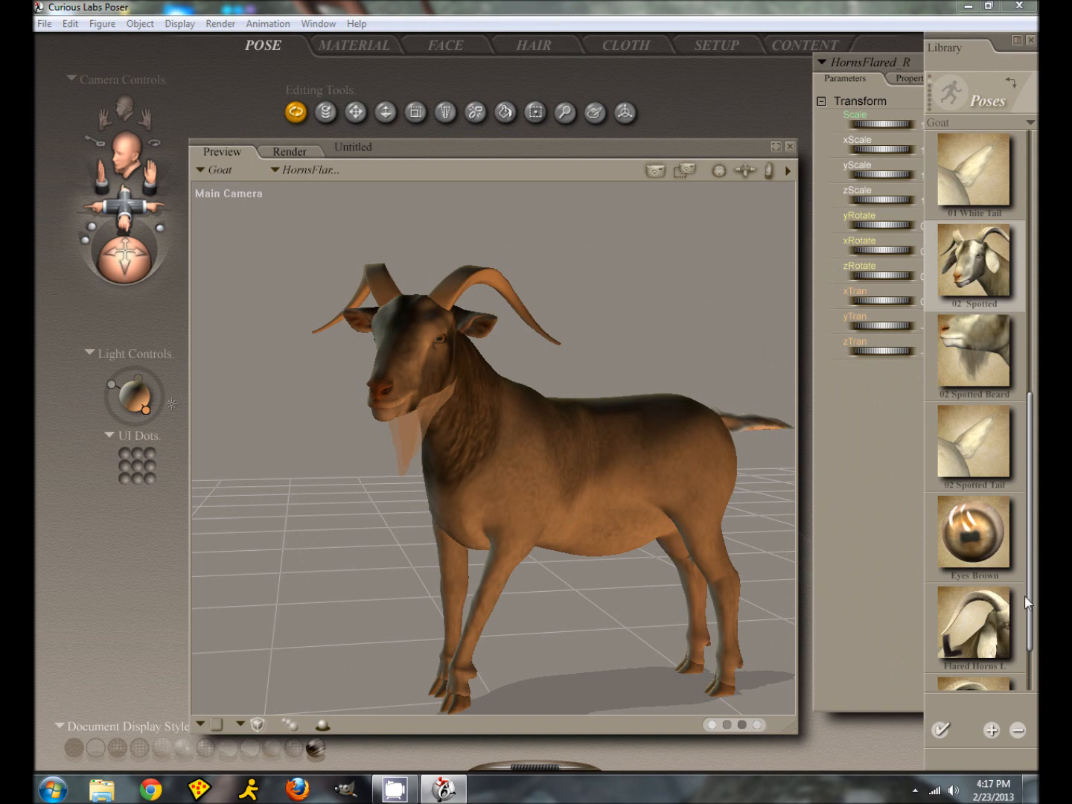
drag(1026, 588, 1030, 333)
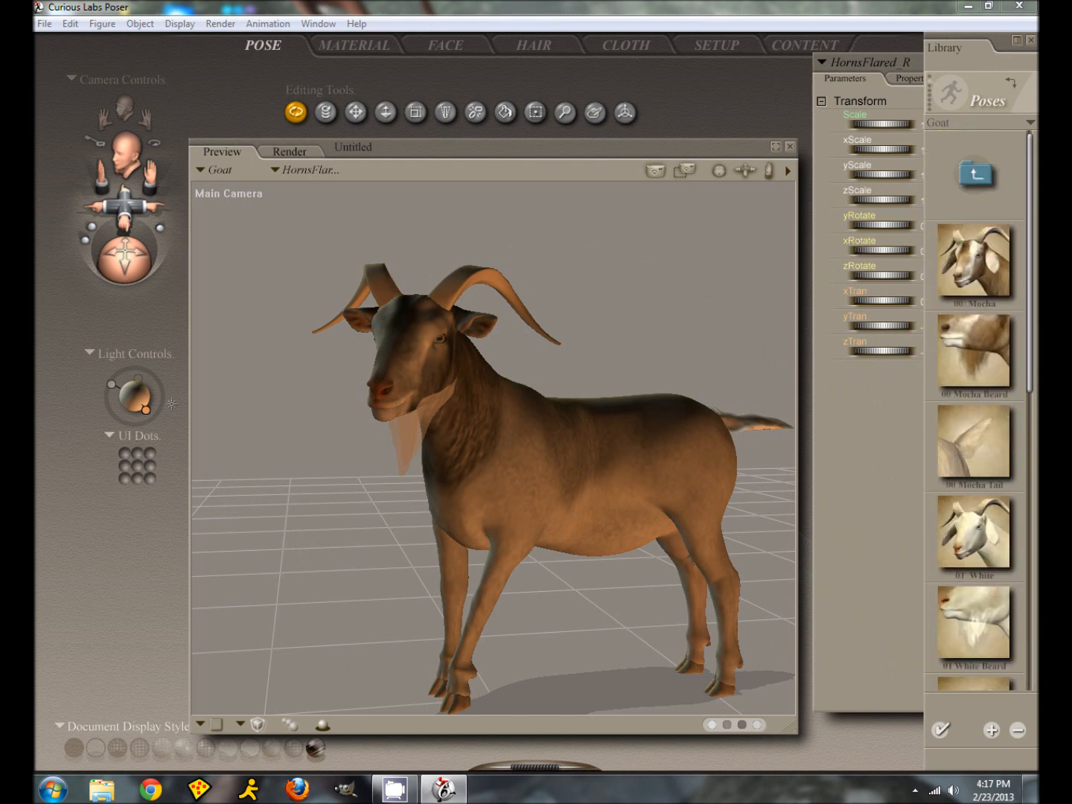
scroll(1022, 478, down, 6)
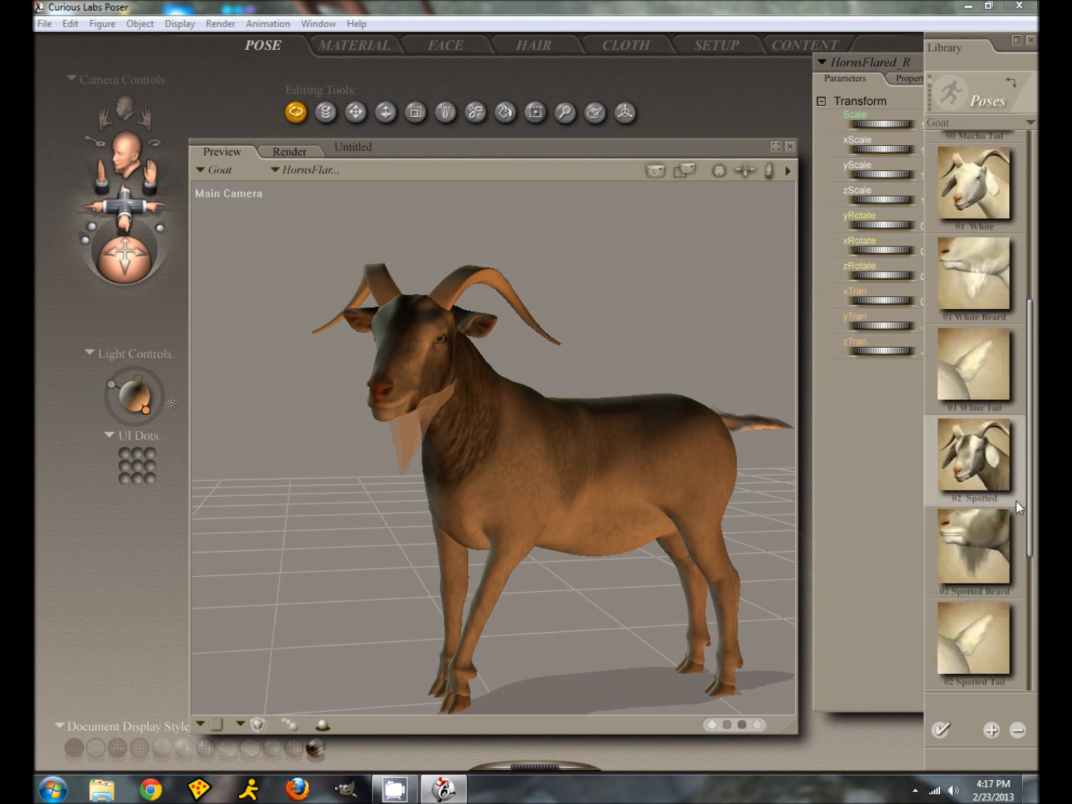
scroll(1015, 505, down, 1)
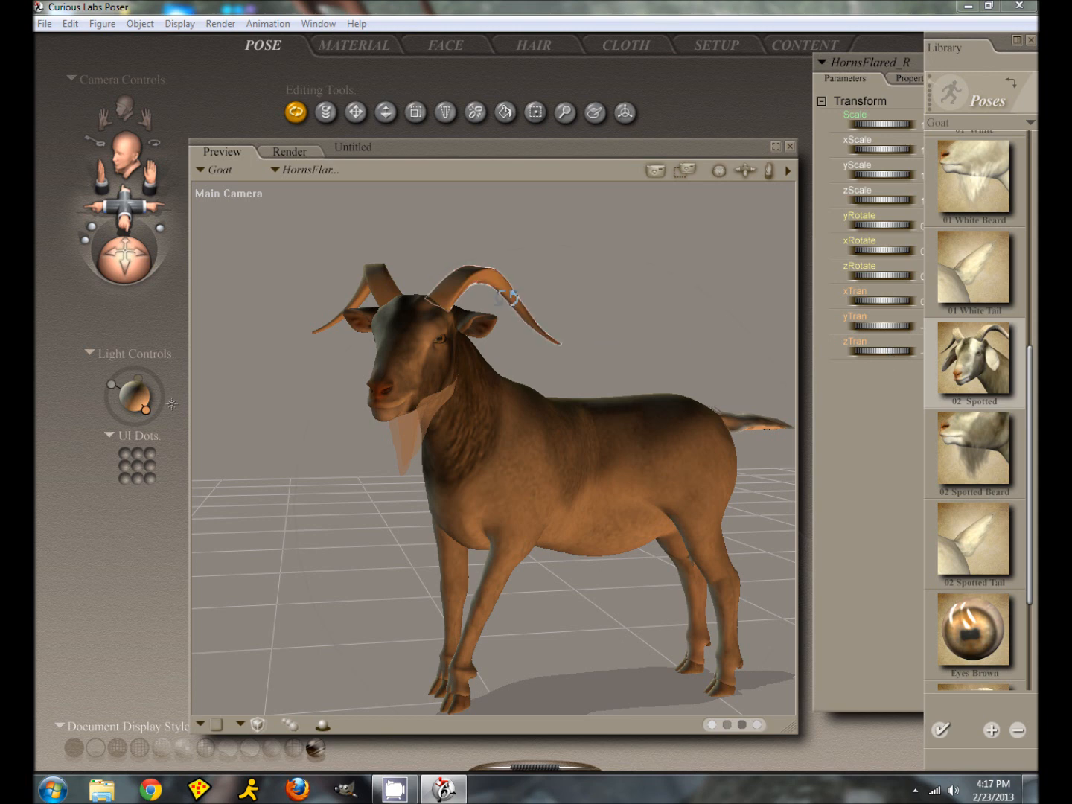
click(354, 304)
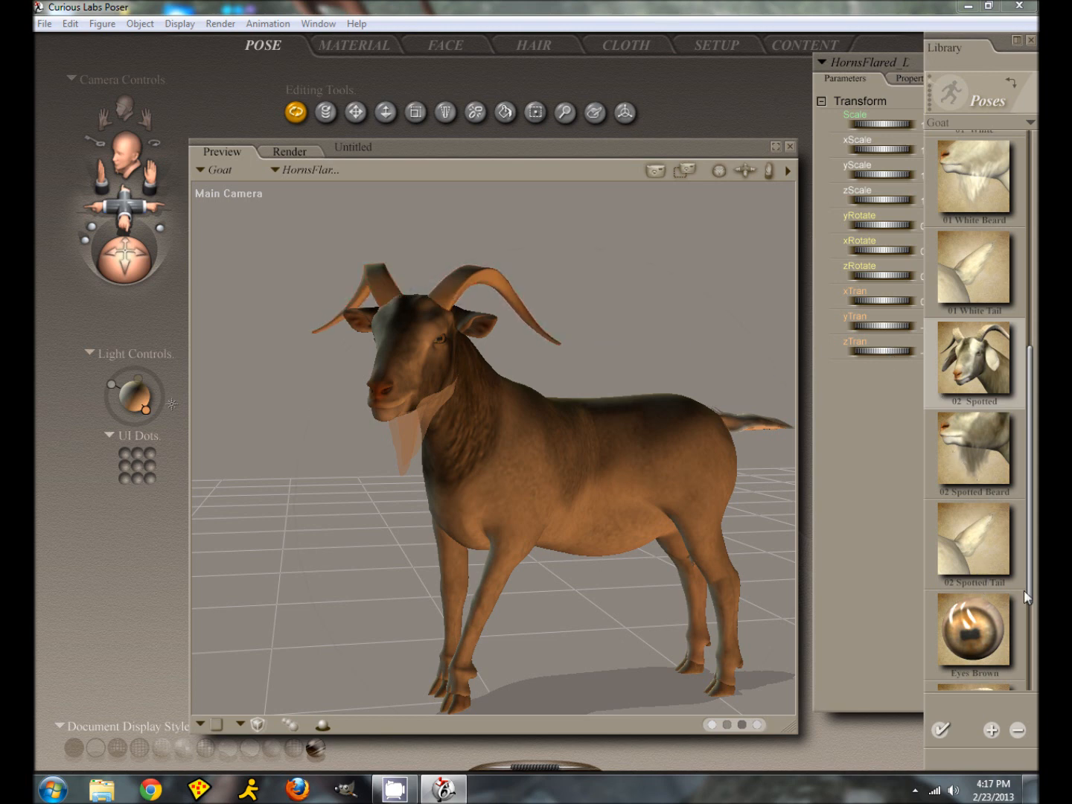
- Apply the 02 Spotted Beard preset to the goat's beard and the 02 Spotted Tail preset to its tail
drag(1030, 574, 1013, 593)
click(759, 424)
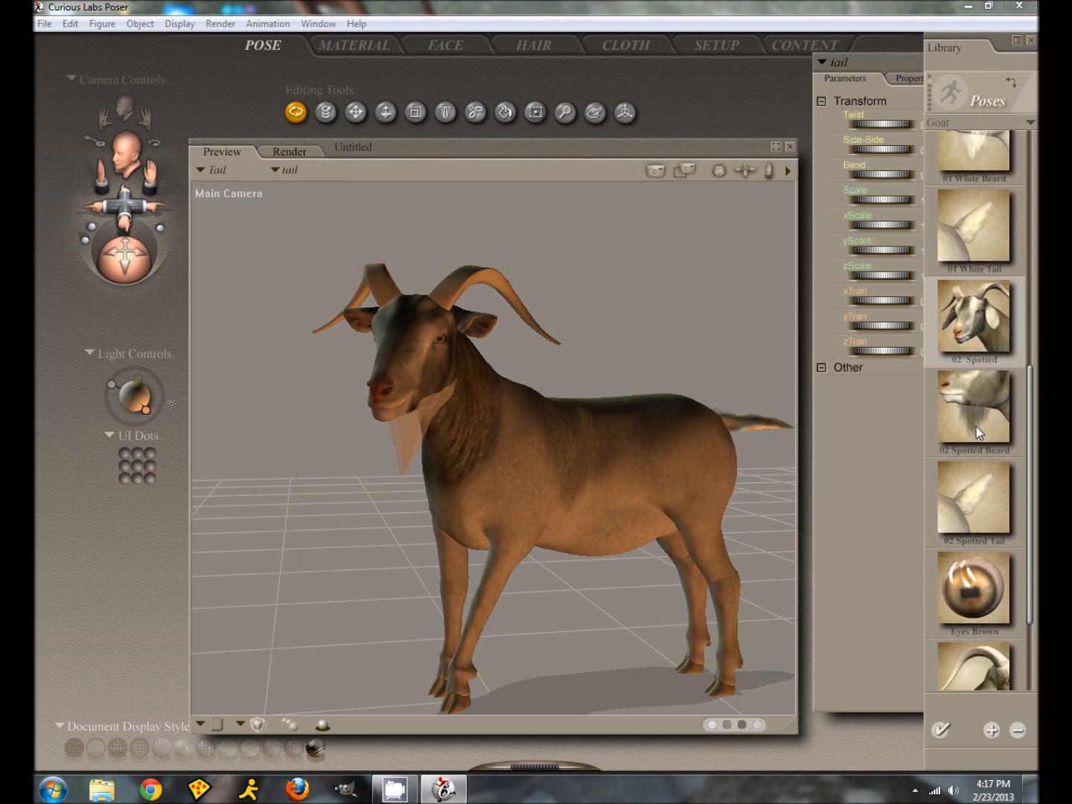
click(407, 439)
double_click(997, 427)
click(727, 422)
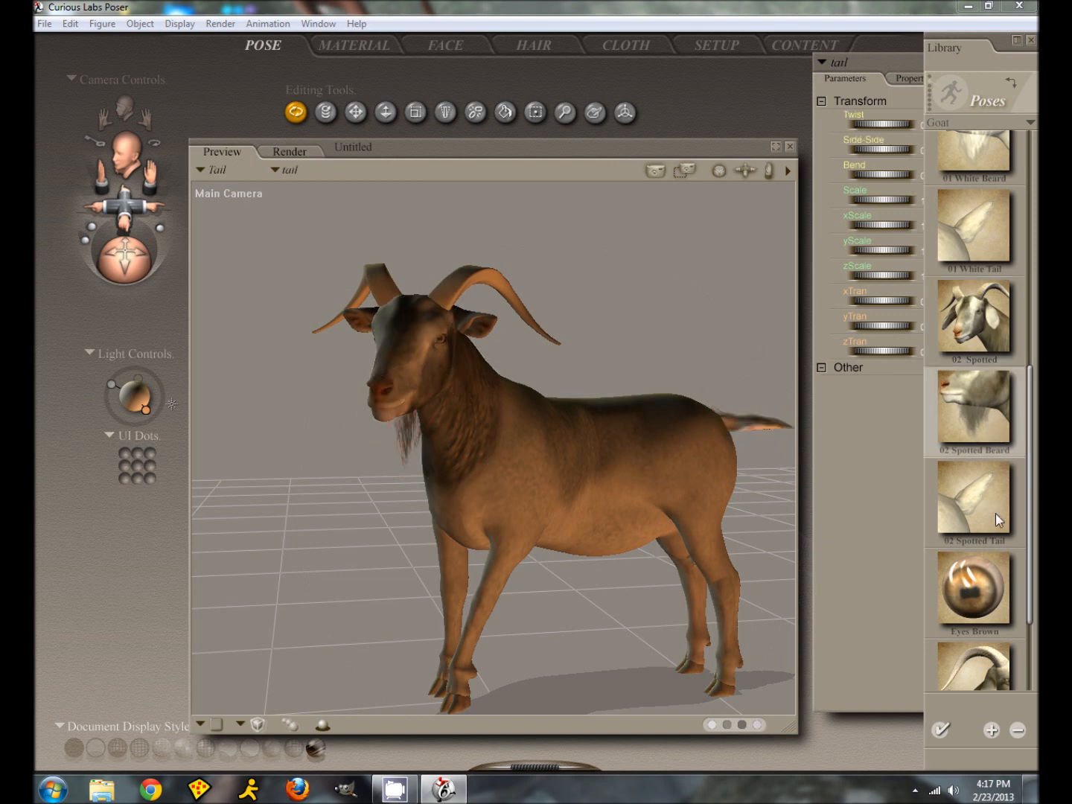
click(995, 515)
- Apply the Flared Horns L and Flared Horns R presets to the goat's horns
drag(1033, 539, 1022, 599)
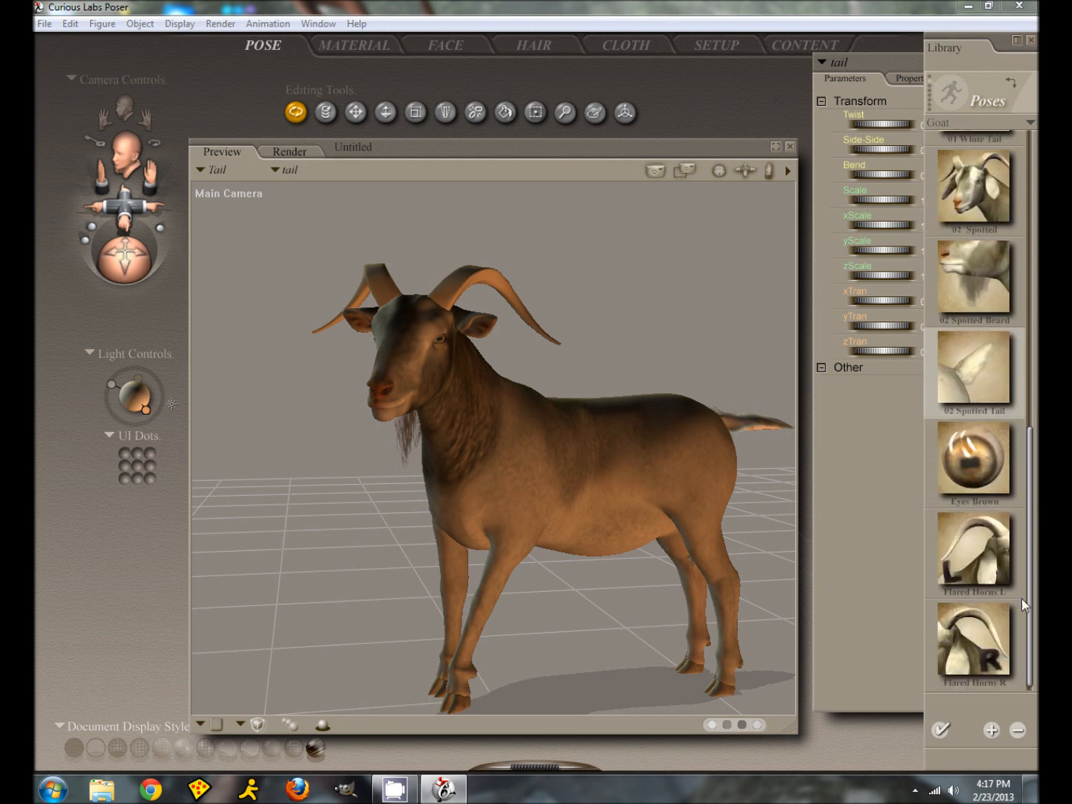
click(505, 290)
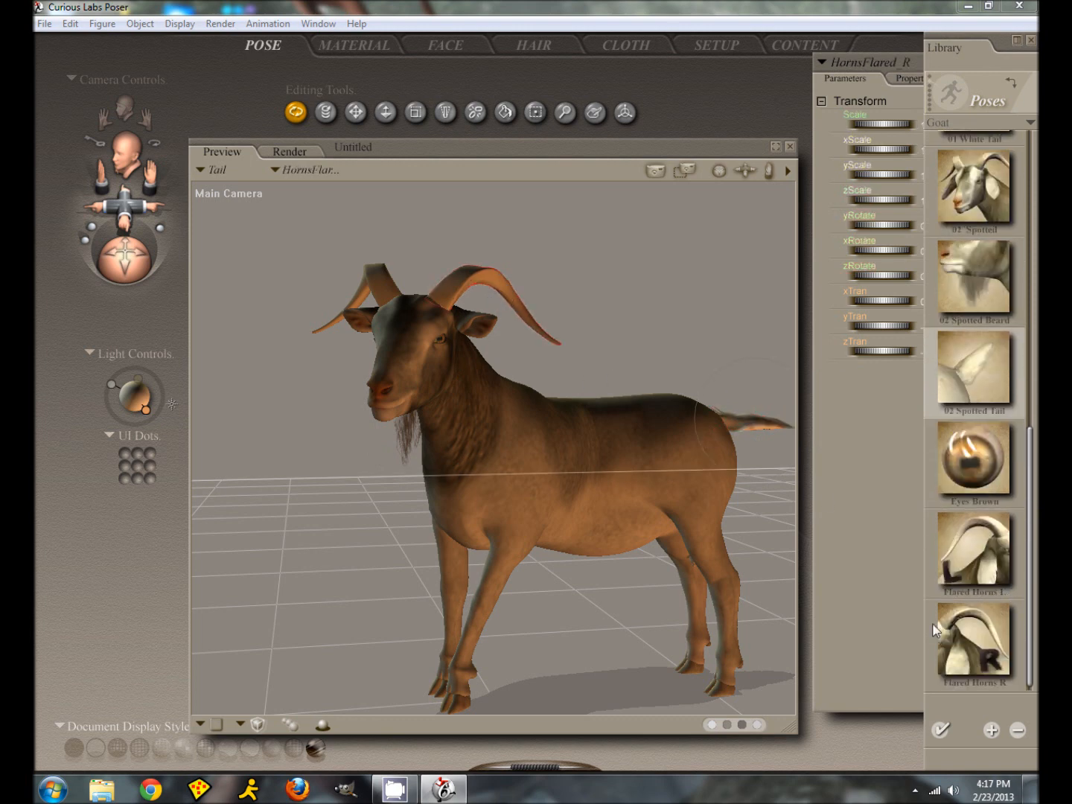
click(982, 563)
click(372, 281)
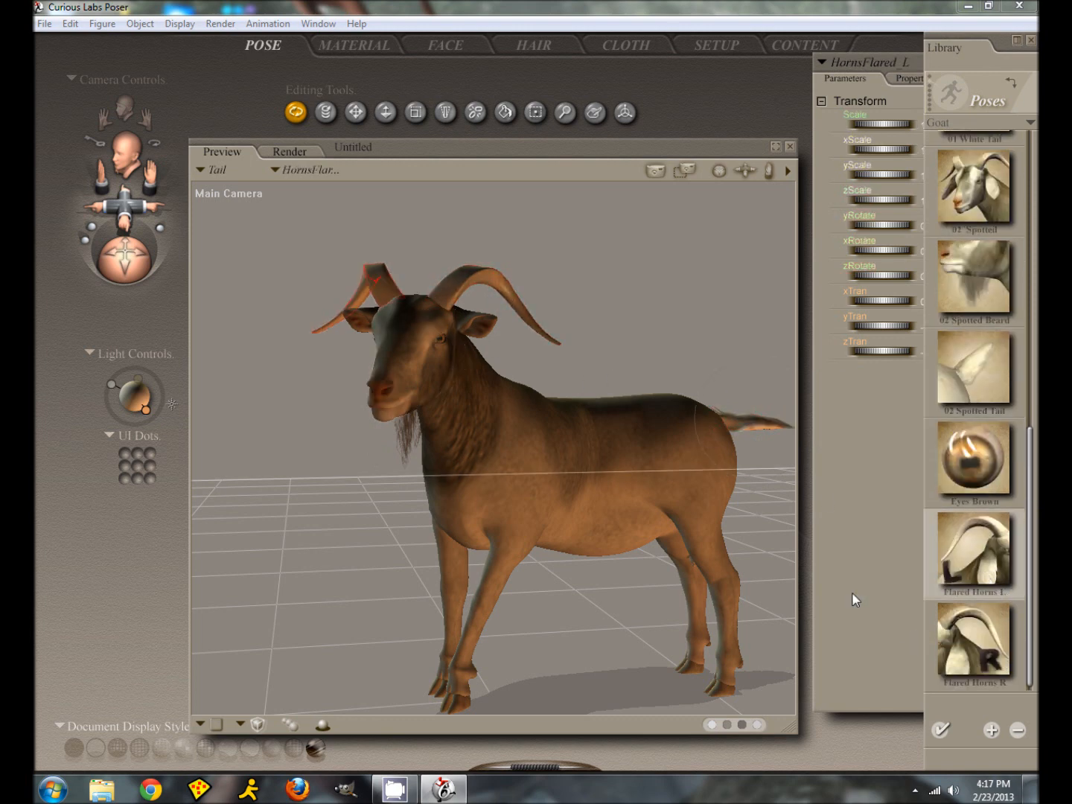
click(961, 637)
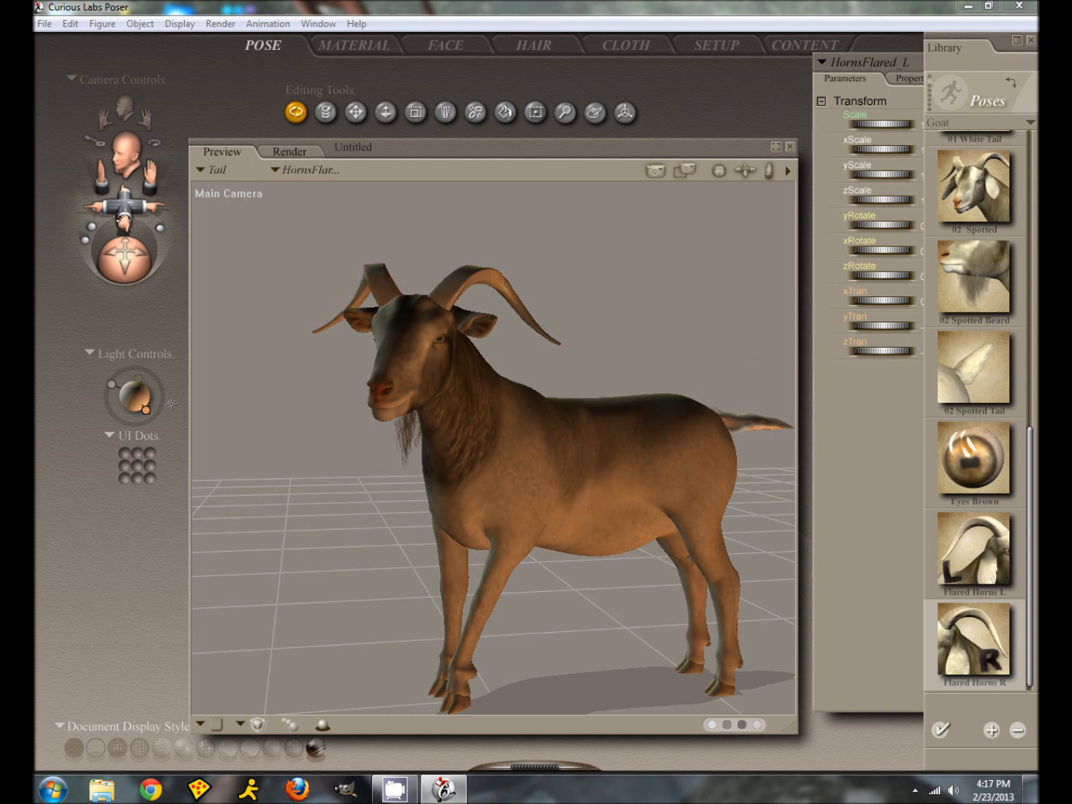
- Save the Poser scene as Goat in the Tree folder of !!Projects on drive C
click(45, 24)
click(77, 118)
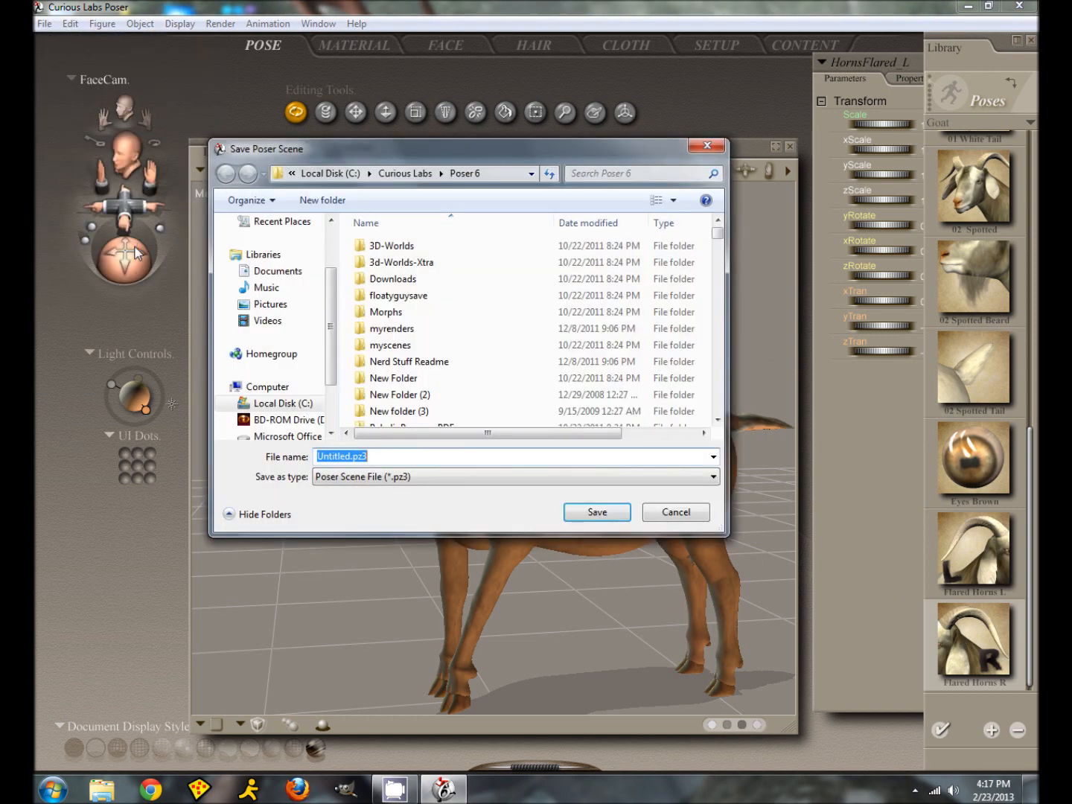
click(330, 173)
double_click(389, 246)
double_click(369, 247)
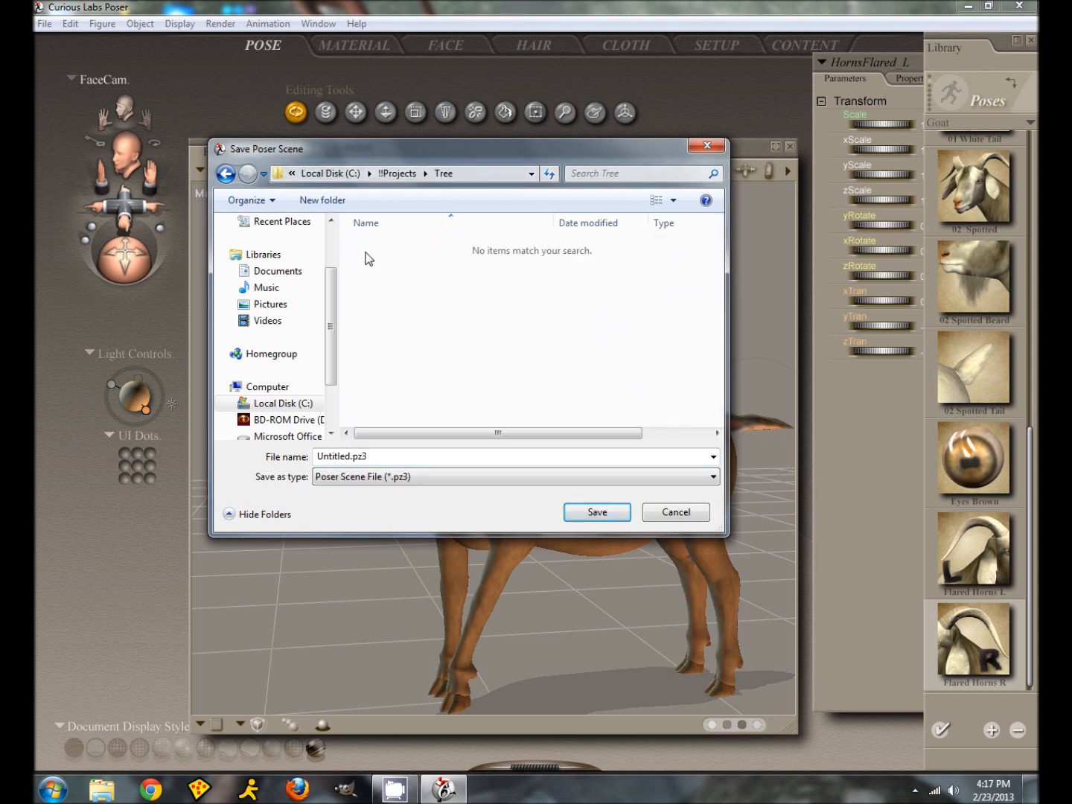
click(410, 455)
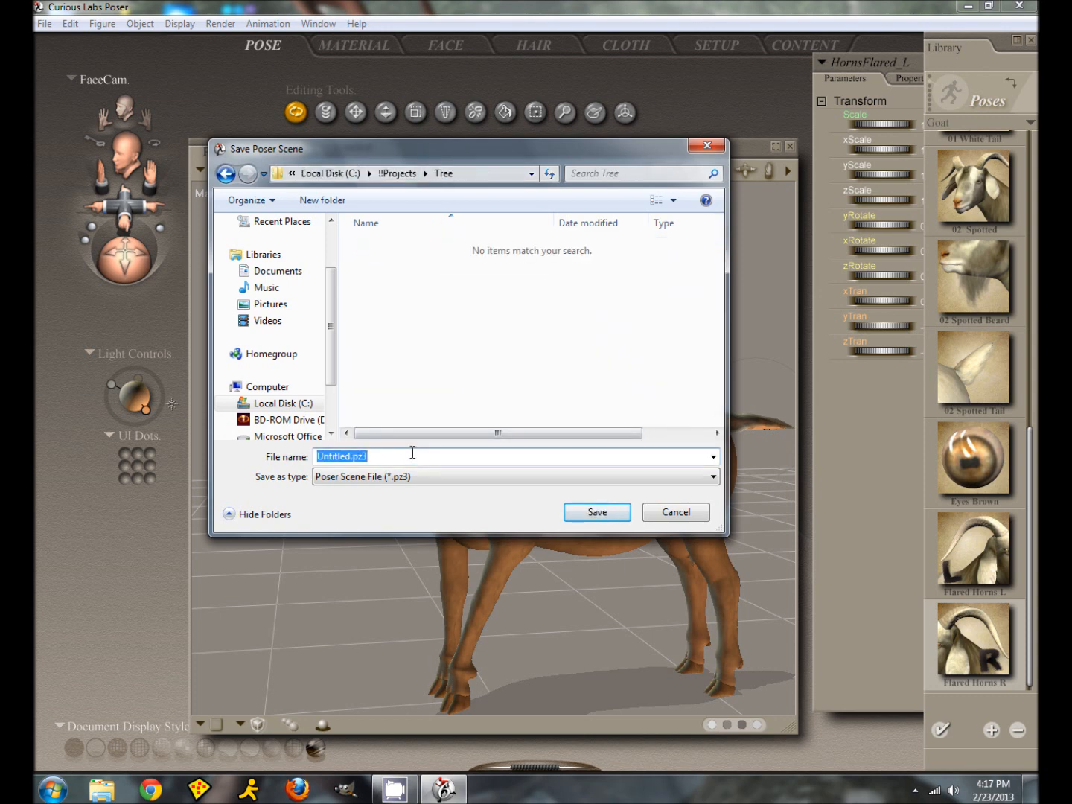
text(Goat)
click(587, 515)
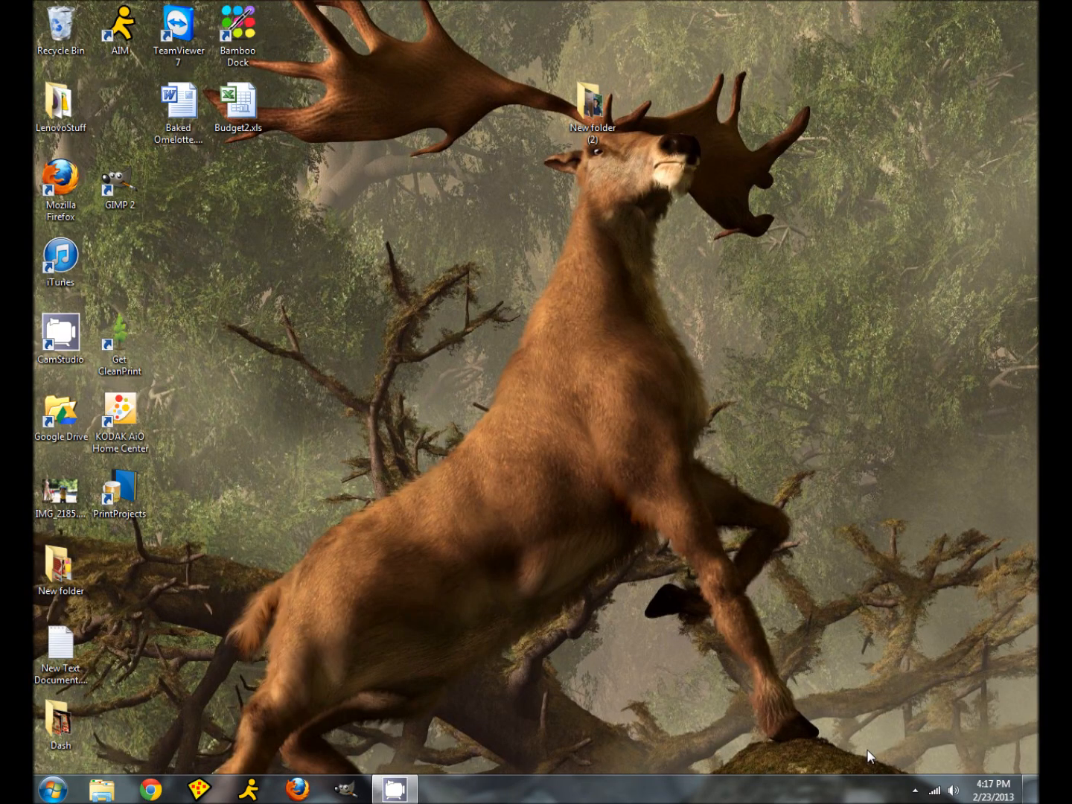
- Start Vue 9.5 xStream and open the recent scene tree.vue from the !!Projects Tree folder
click(52, 789)
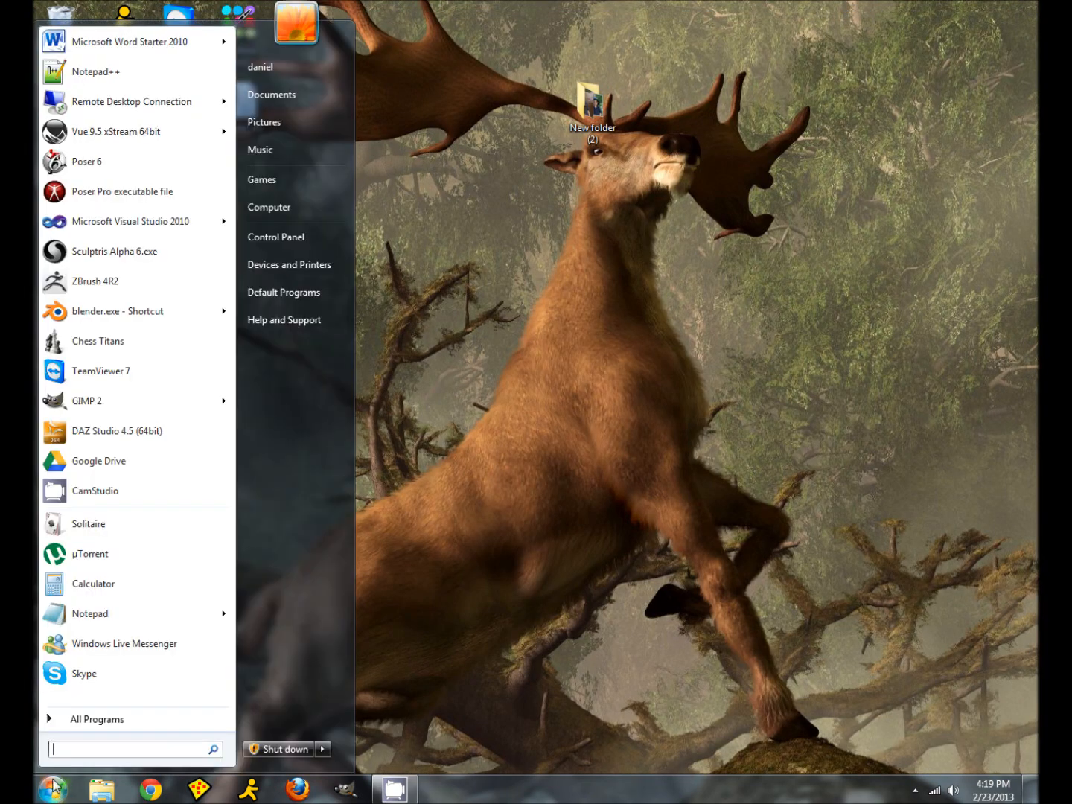
click(84, 136)
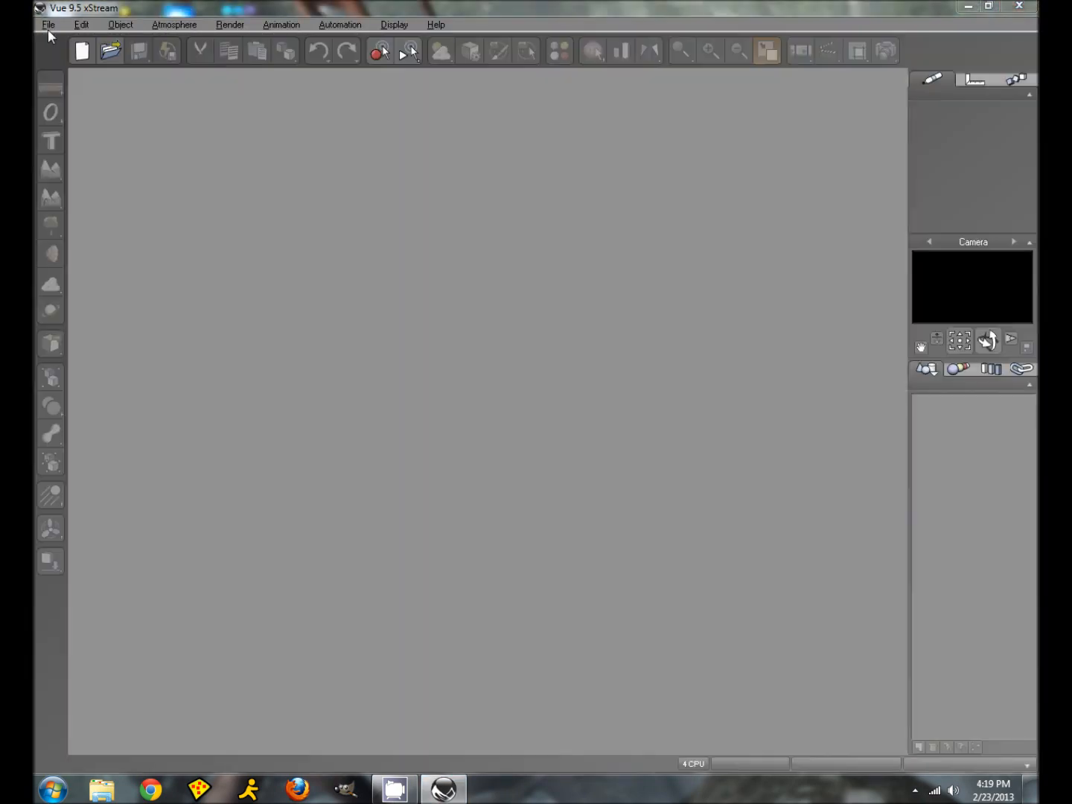
click(48, 27)
mouse_move(70, 143)
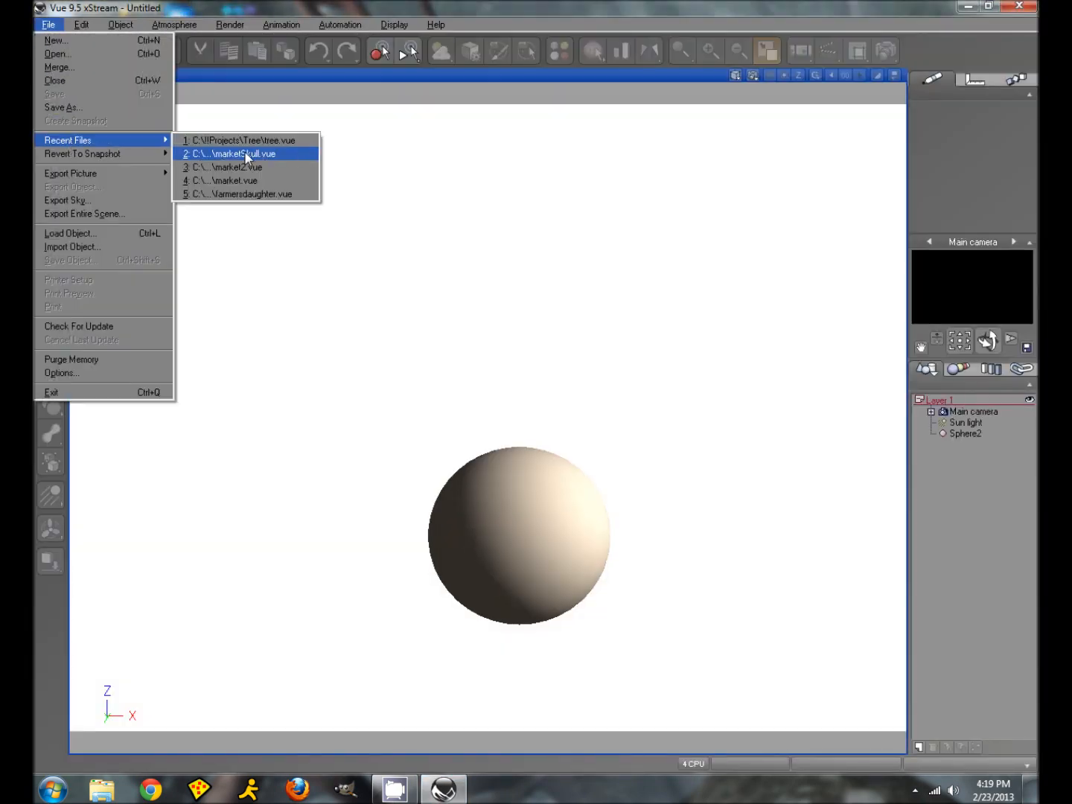
click(257, 140)
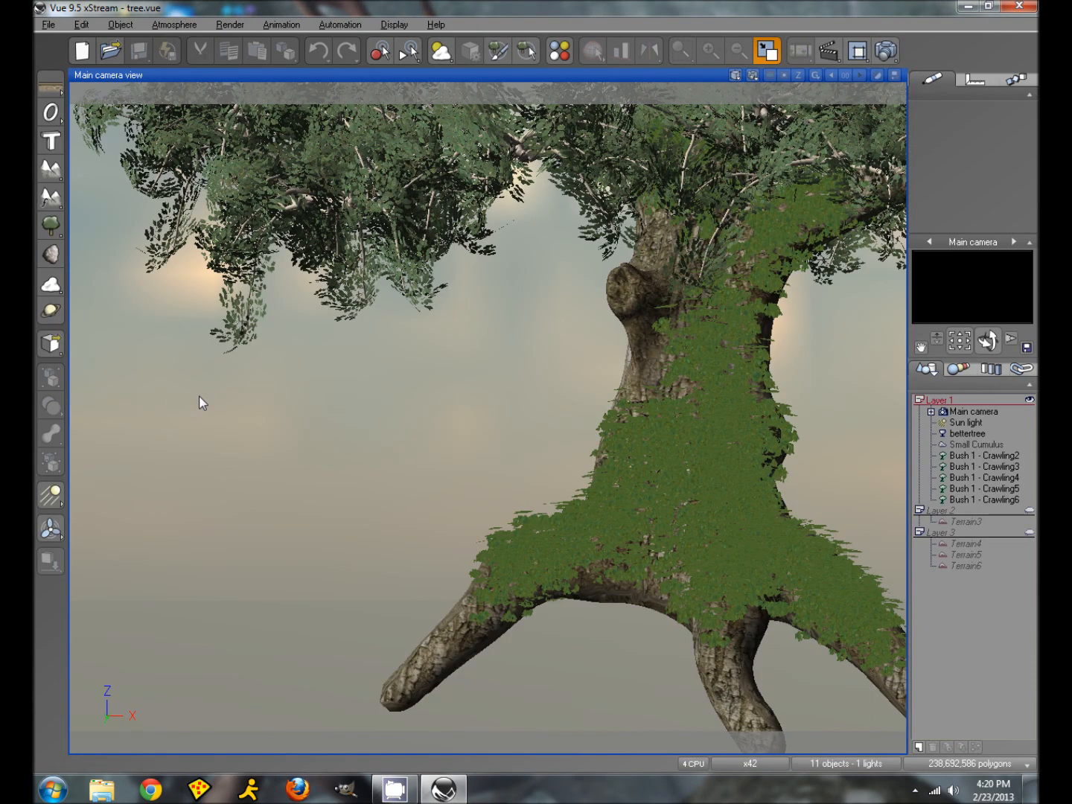
- Import Goat.pz3 as single frame 0 of the Poser animation, with centring and resizing off and the missing light file skipped
click(767, 51)
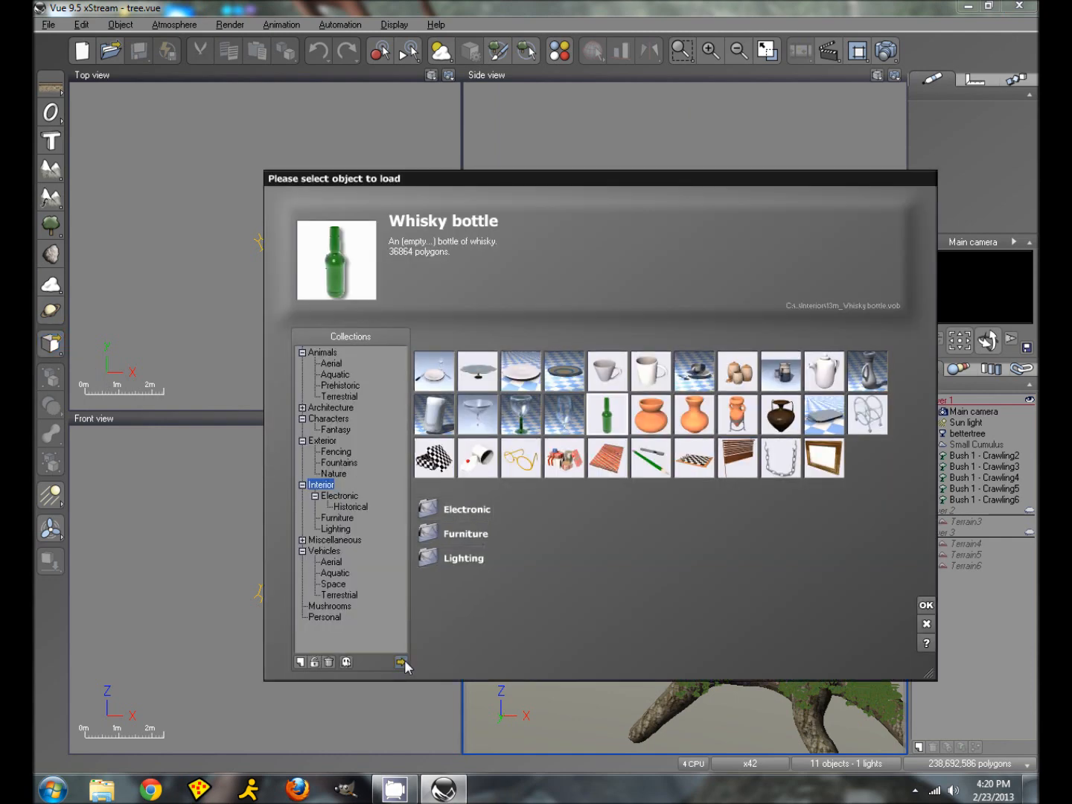
click(401, 662)
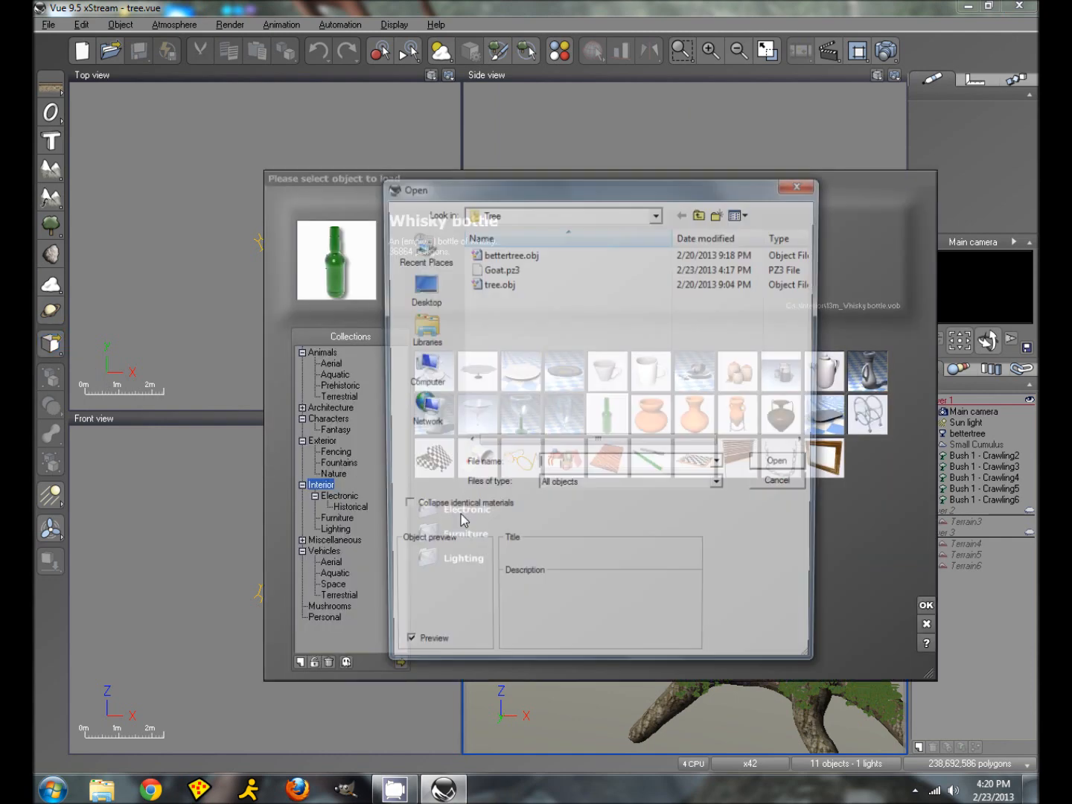
double_click(505, 269)
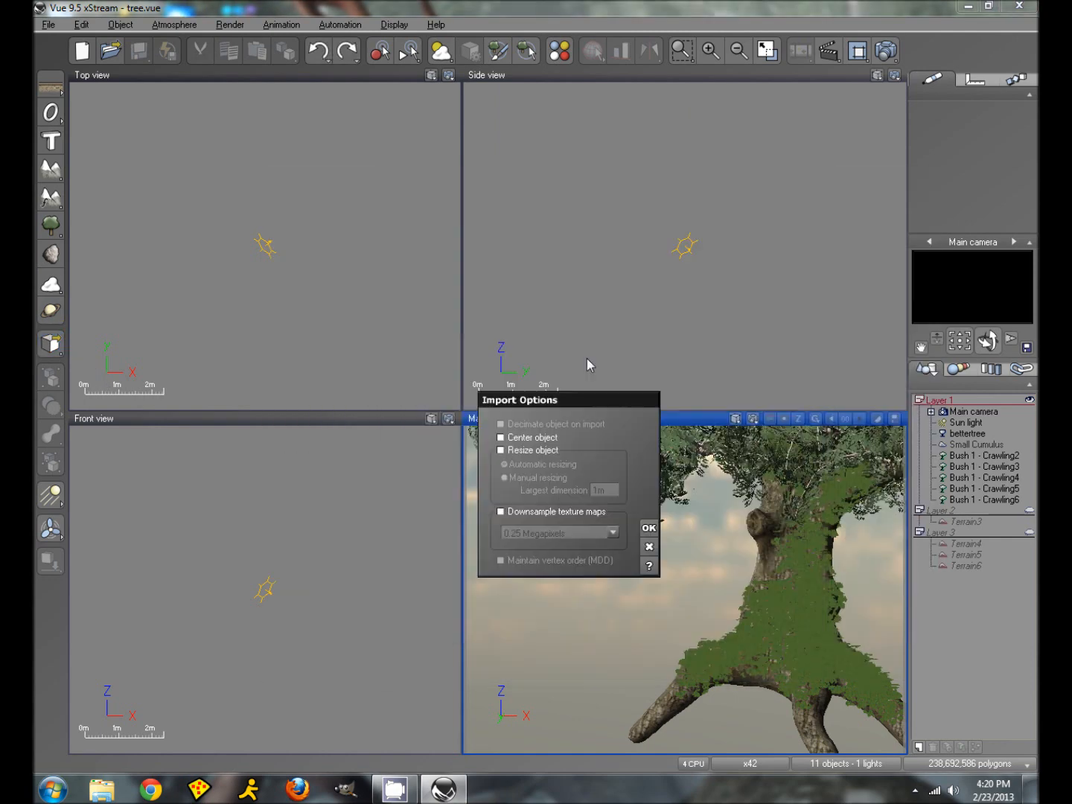
click(645, 524)
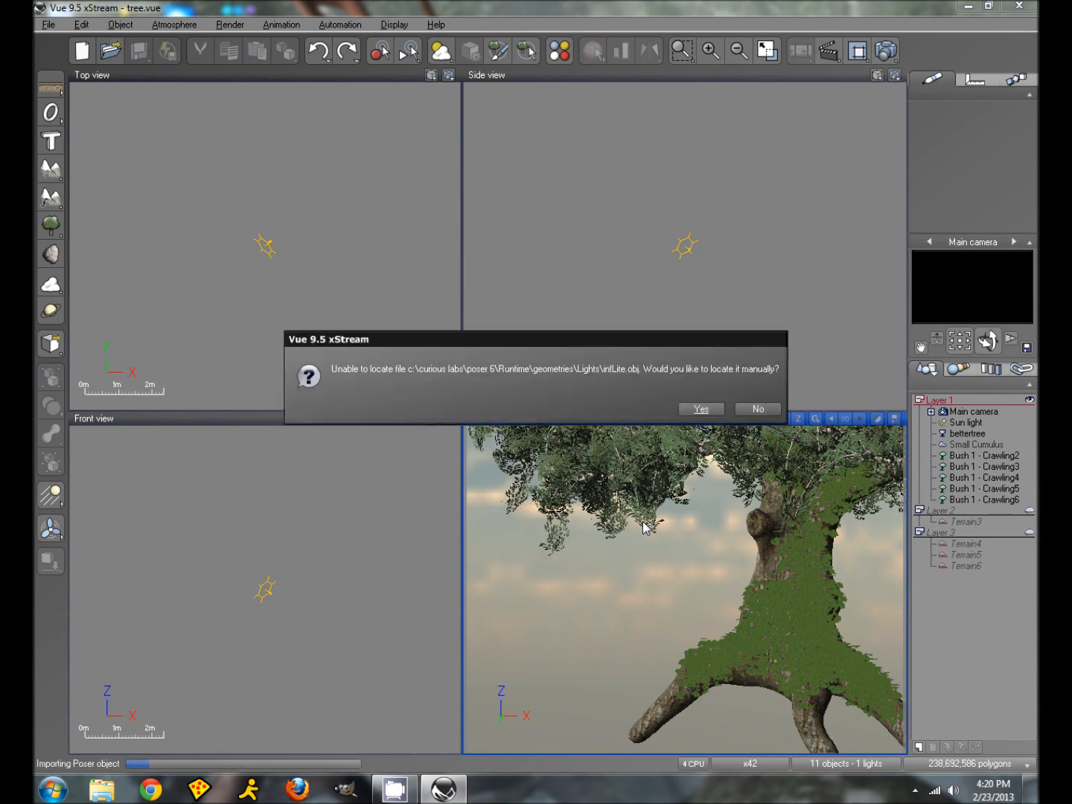
click(745, 408)
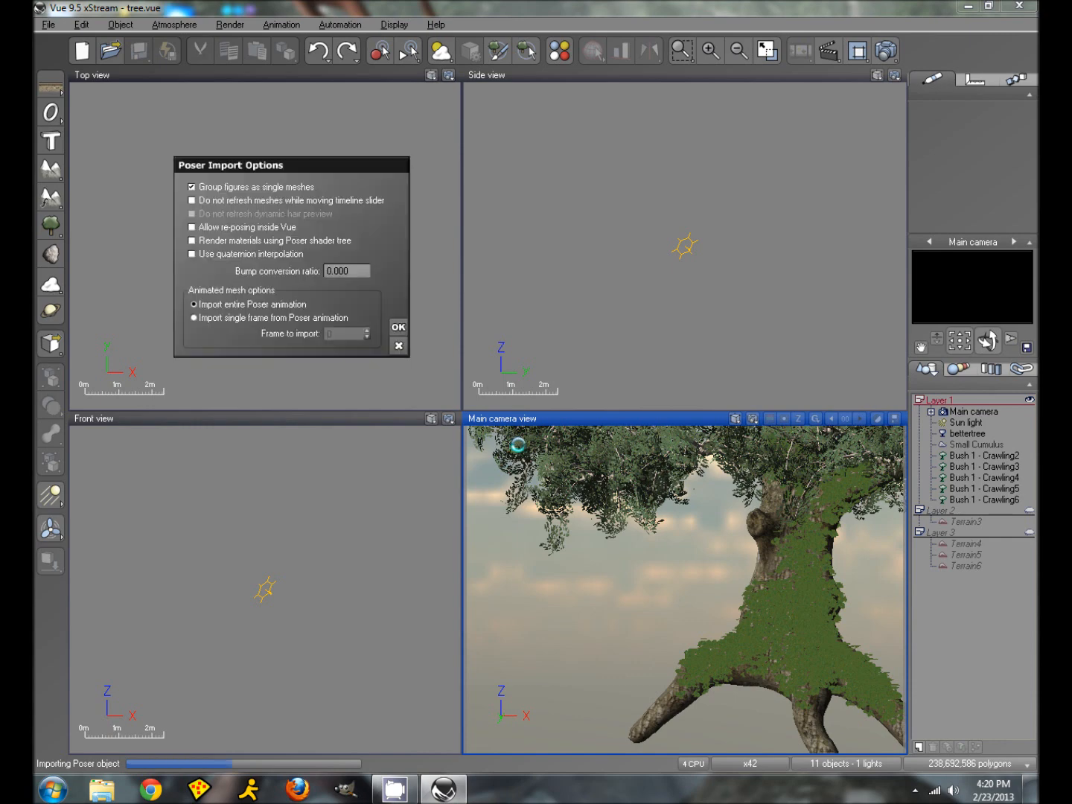
click(270, 317)
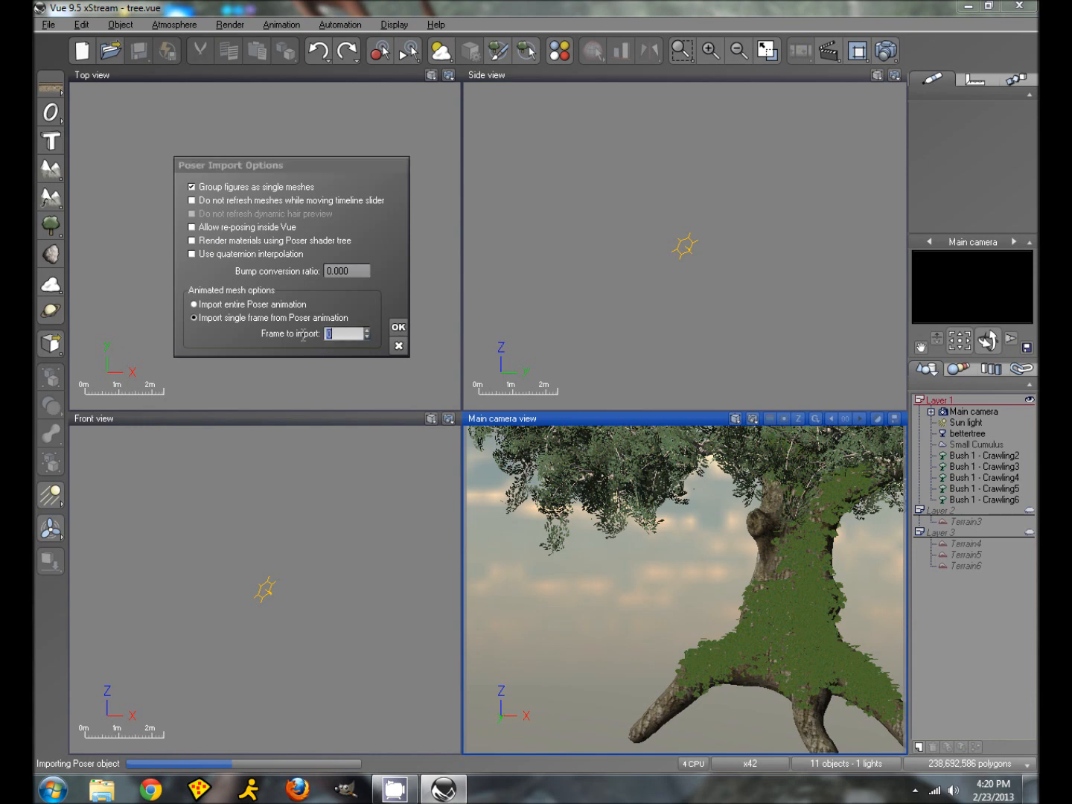
click(399, 328)
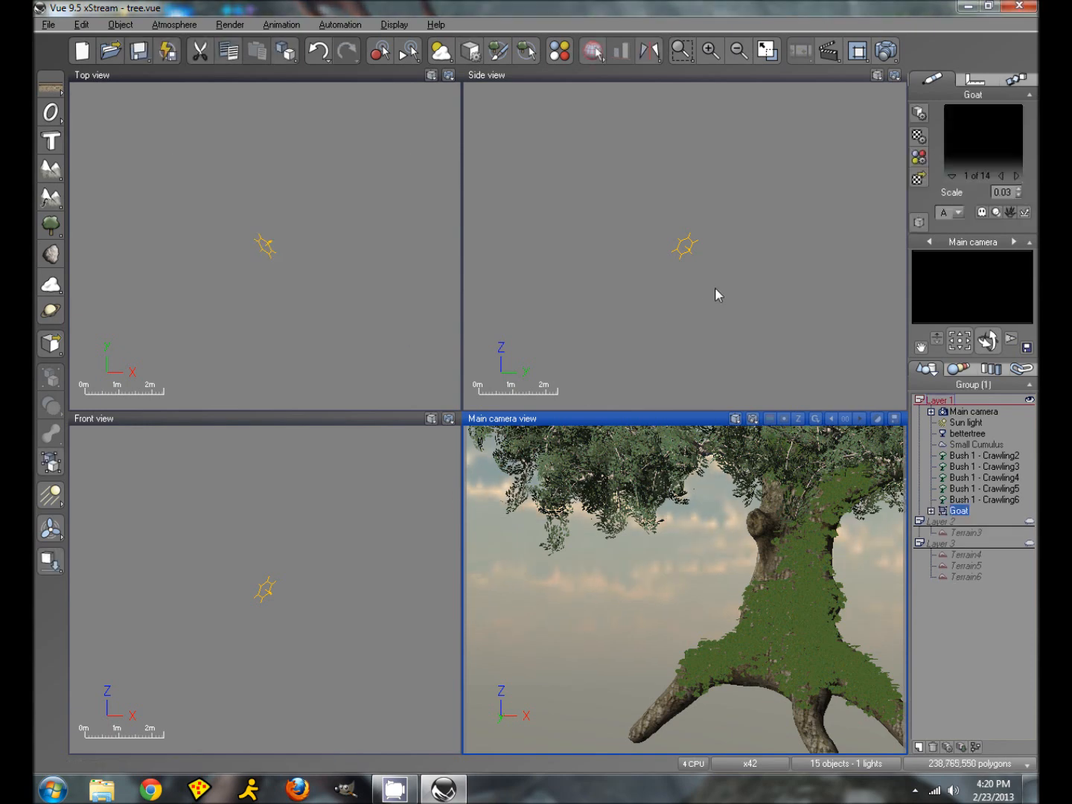
- Move the imported goat down to the tree's level and across to just behind the trunk
click(682, 50)
click(637, 279)
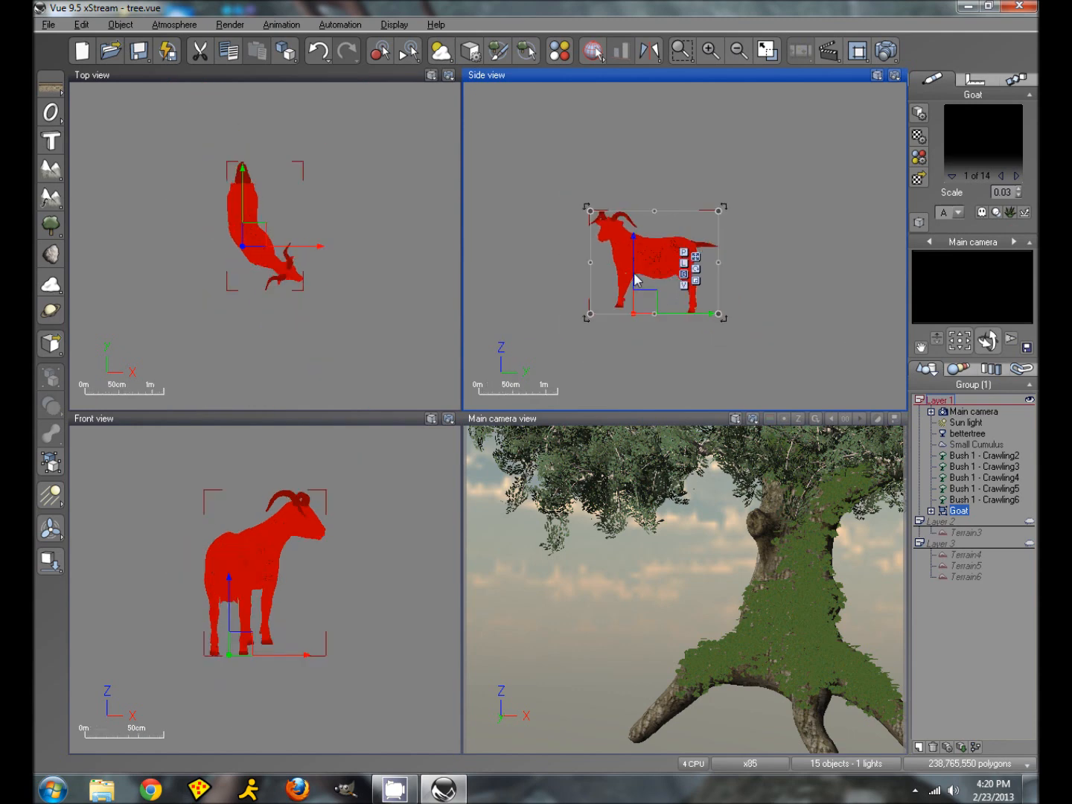
scroll(635, 278, down, 8)
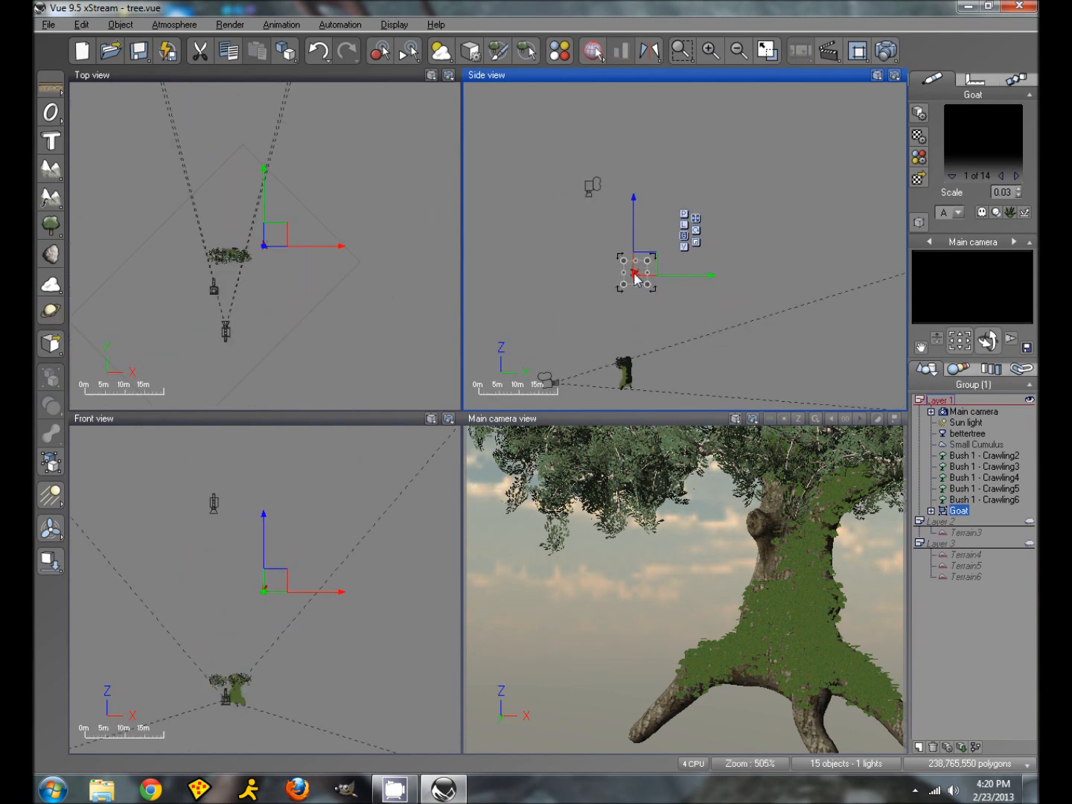
drag(648, 285, 648, 385)
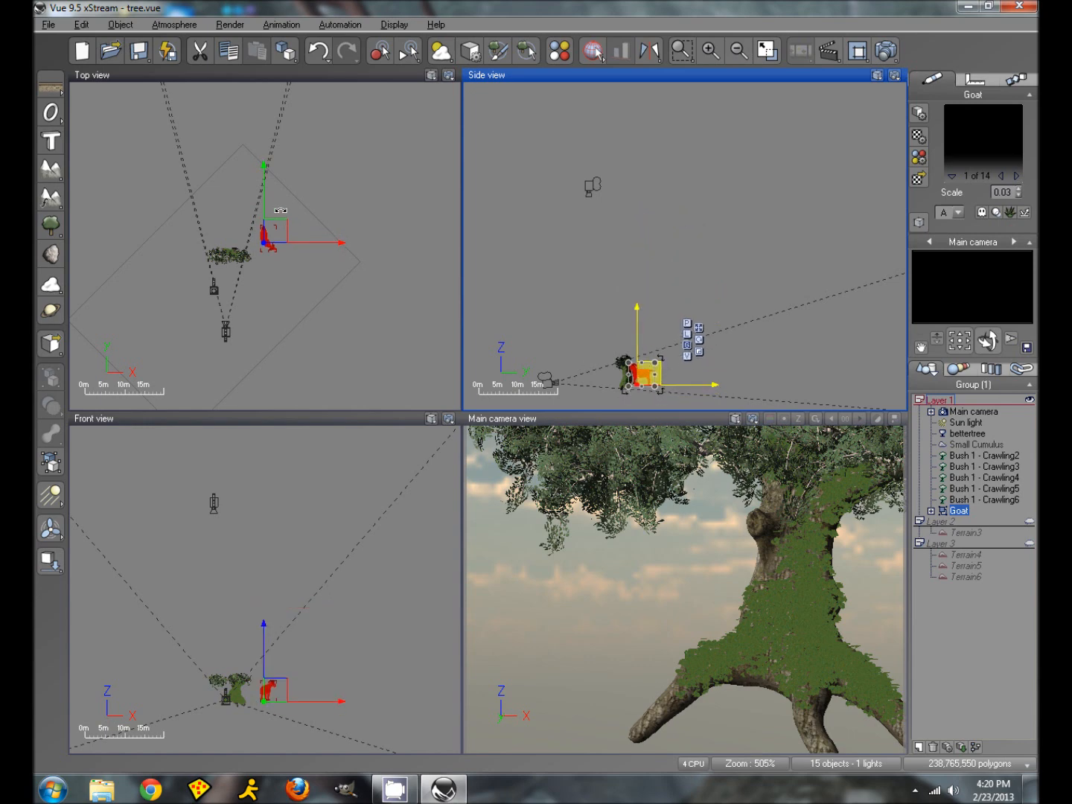
click(272, 231)
mouse_move(287, 258)
mouse_down()
mouse_move(281, 265)
mouse_move(294, 243)
mouse_up()
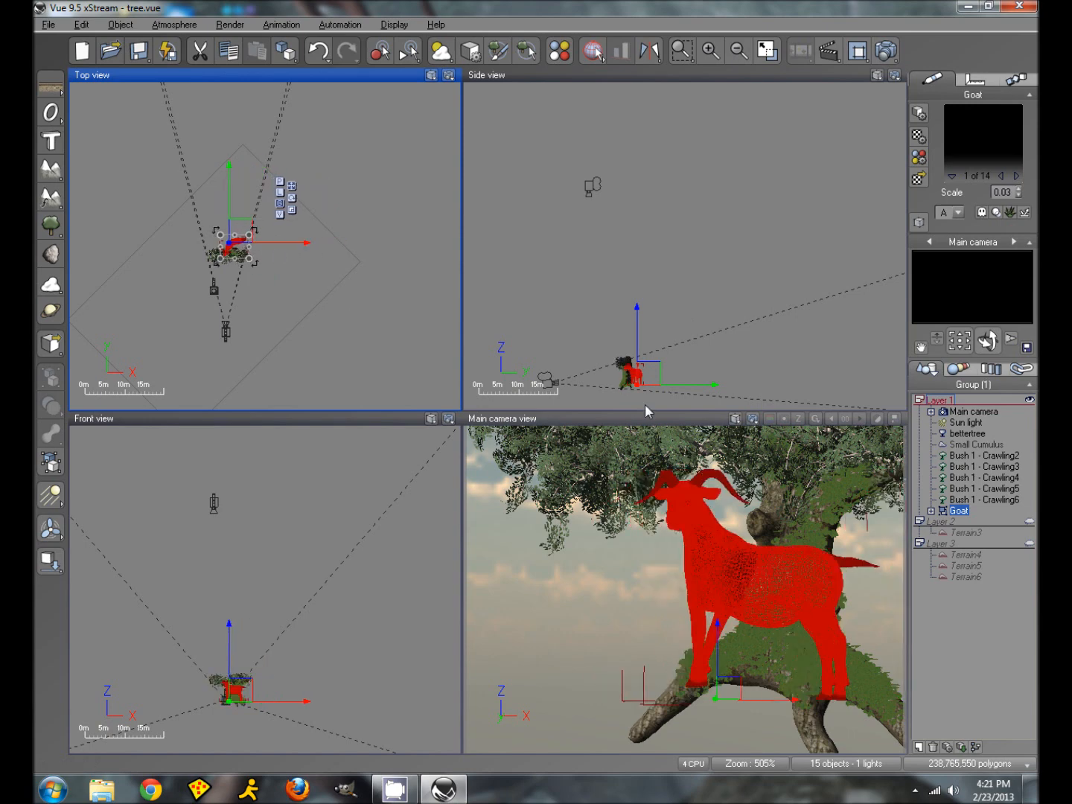
- Lower the goat, scale it down so it peers out from behind the trunk, and render a preview of the main camera view
click(634, 372)
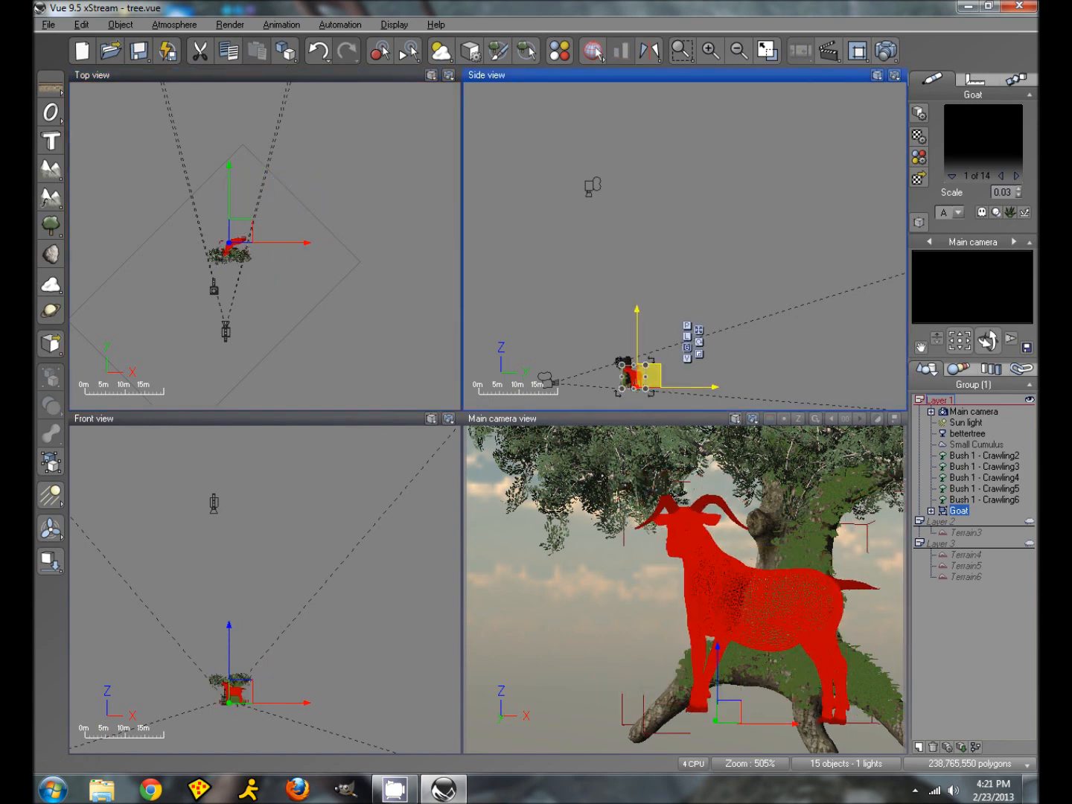
click(719, 548)
drag(624, 482, 708, 556)
drag(812, 653, 752, 650)
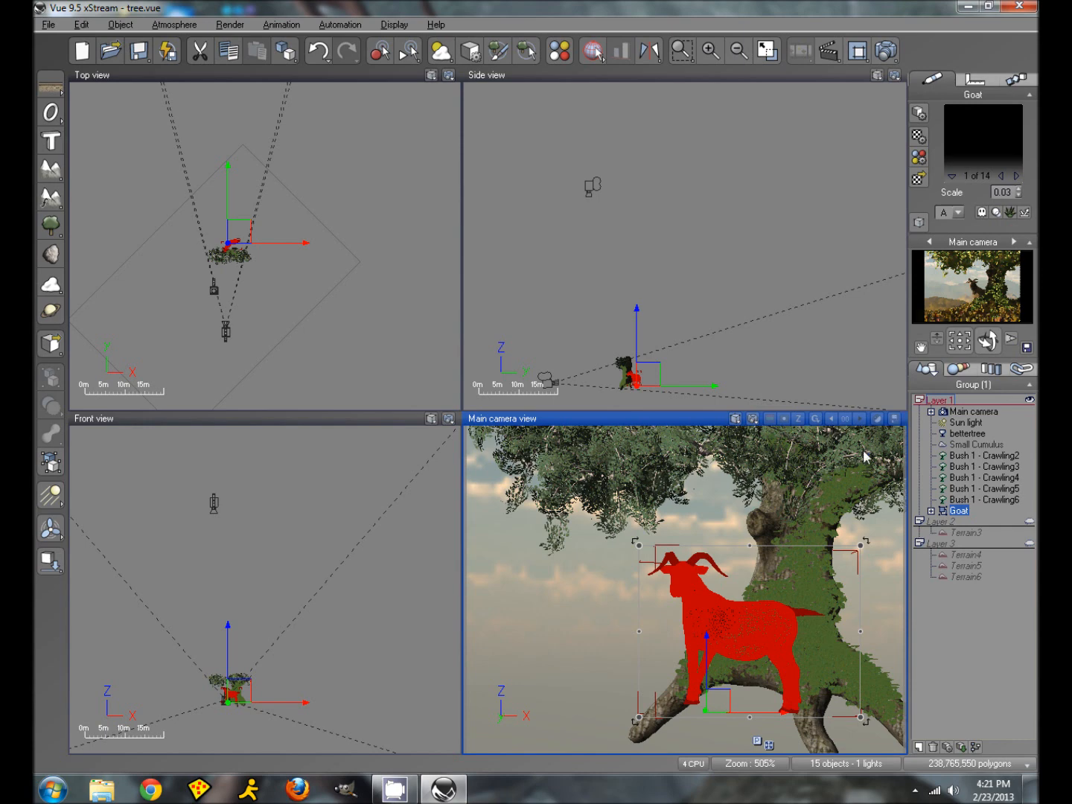
drag(764, 636, 758, 624)
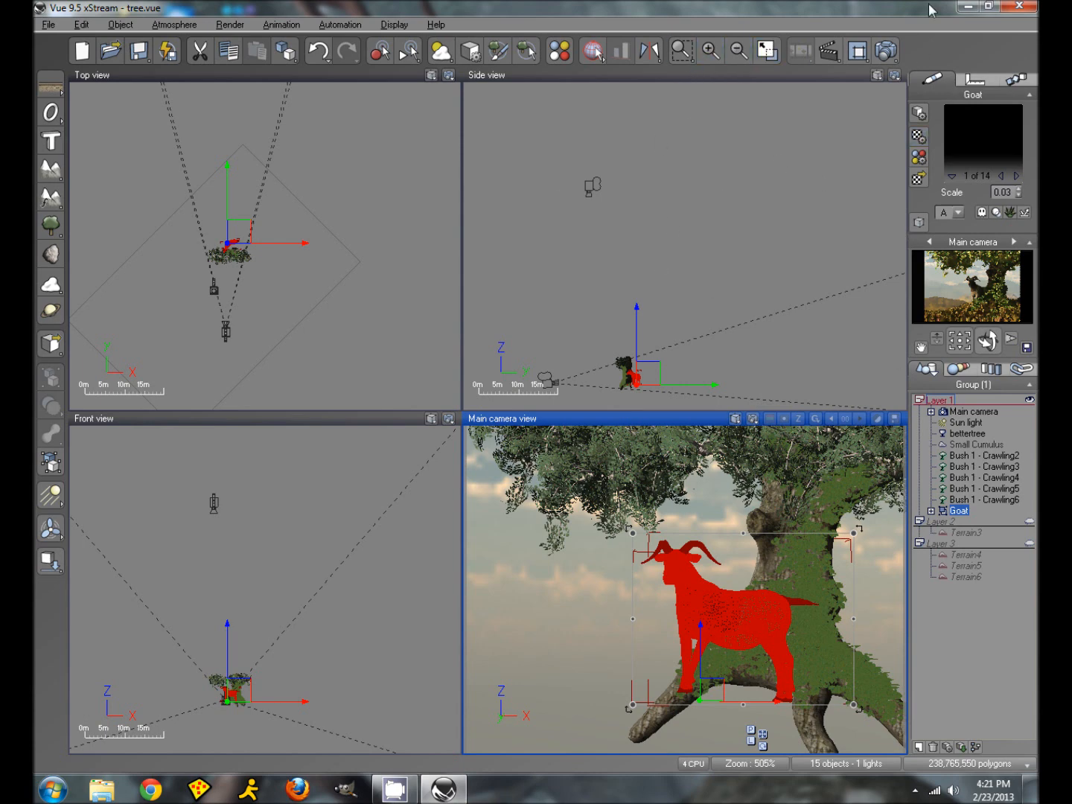
click(891, 56)
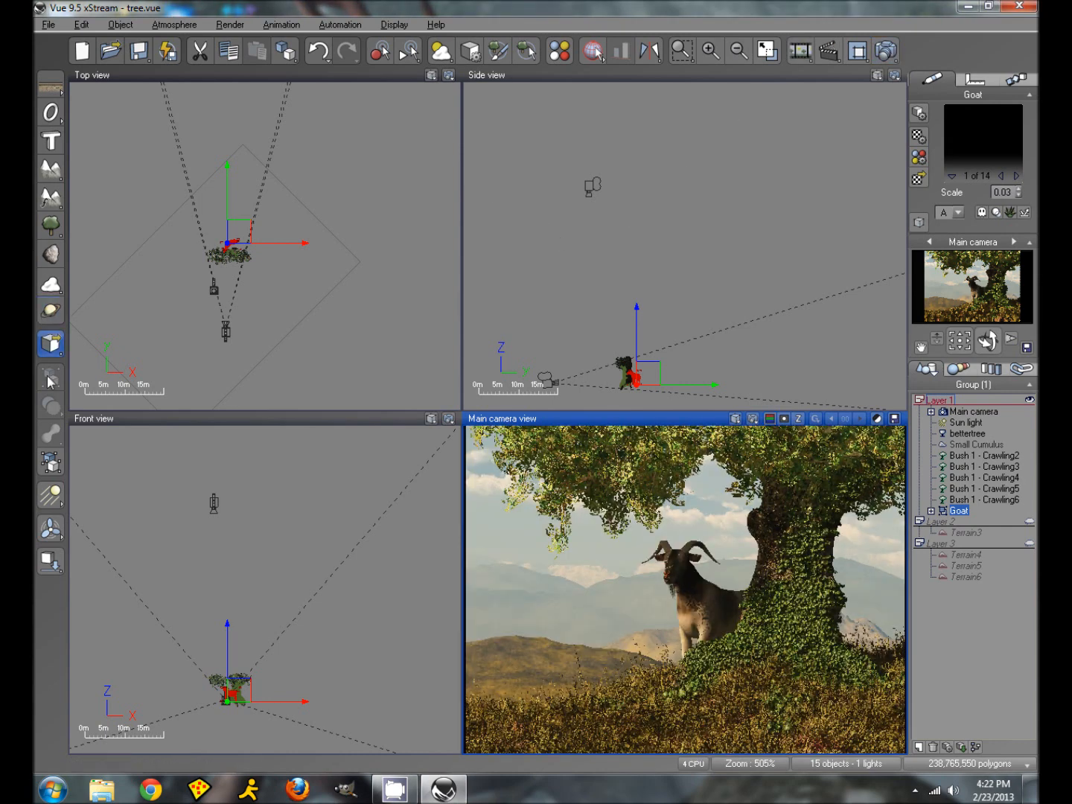
- Add a directional light at camera height, about 30 m along +X from the camera, with a dark grey-green colour (RGB 63, 81, 74)
click(56, 505)
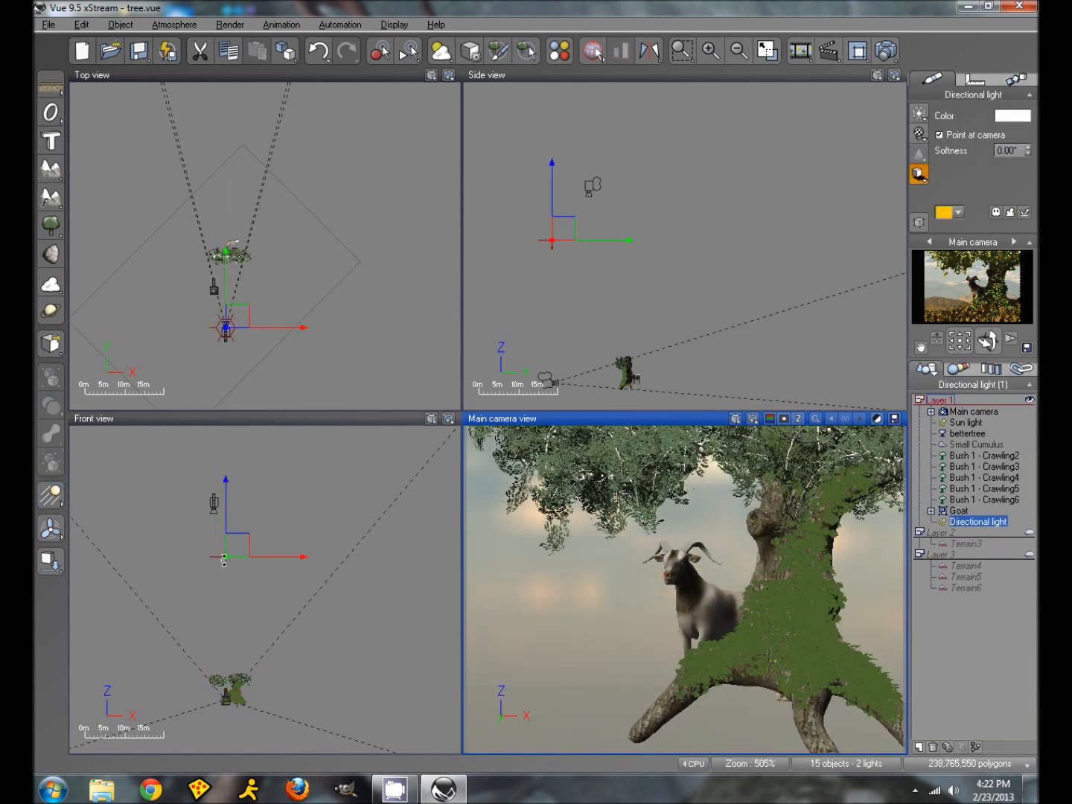
drag(242, 558, 363, 699)
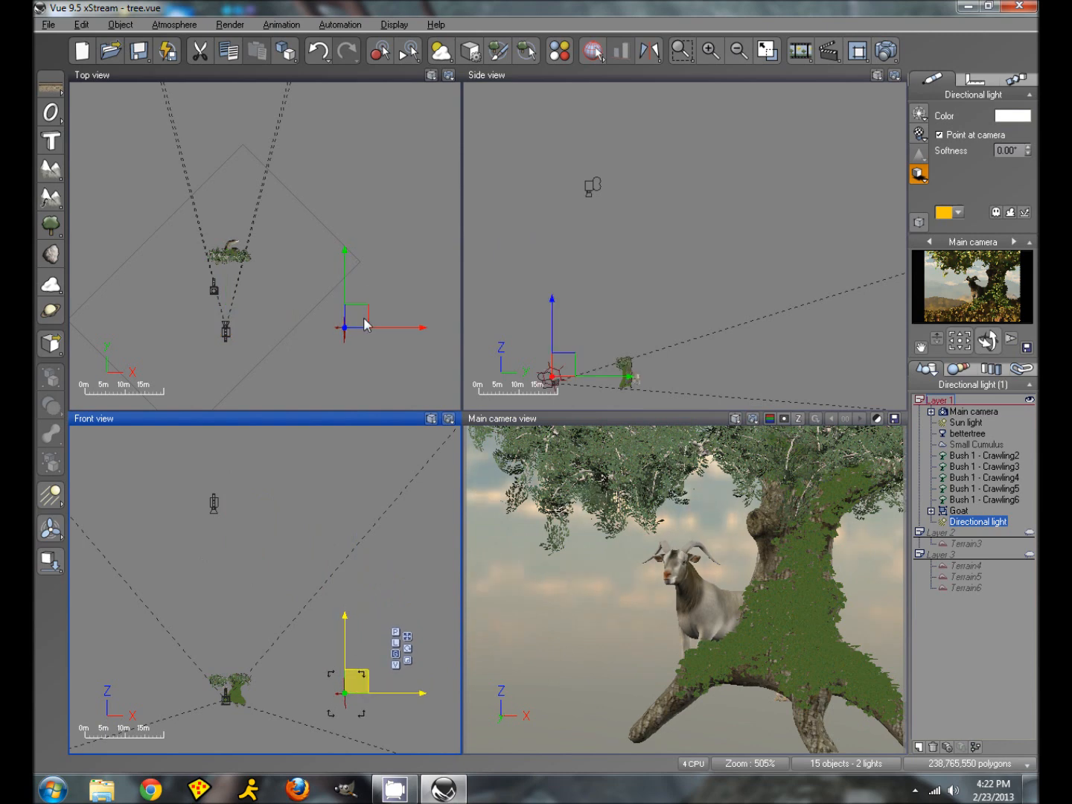
click(1013, 114)
drag(917, 143, 937, 192)
double_click(1009, 115)
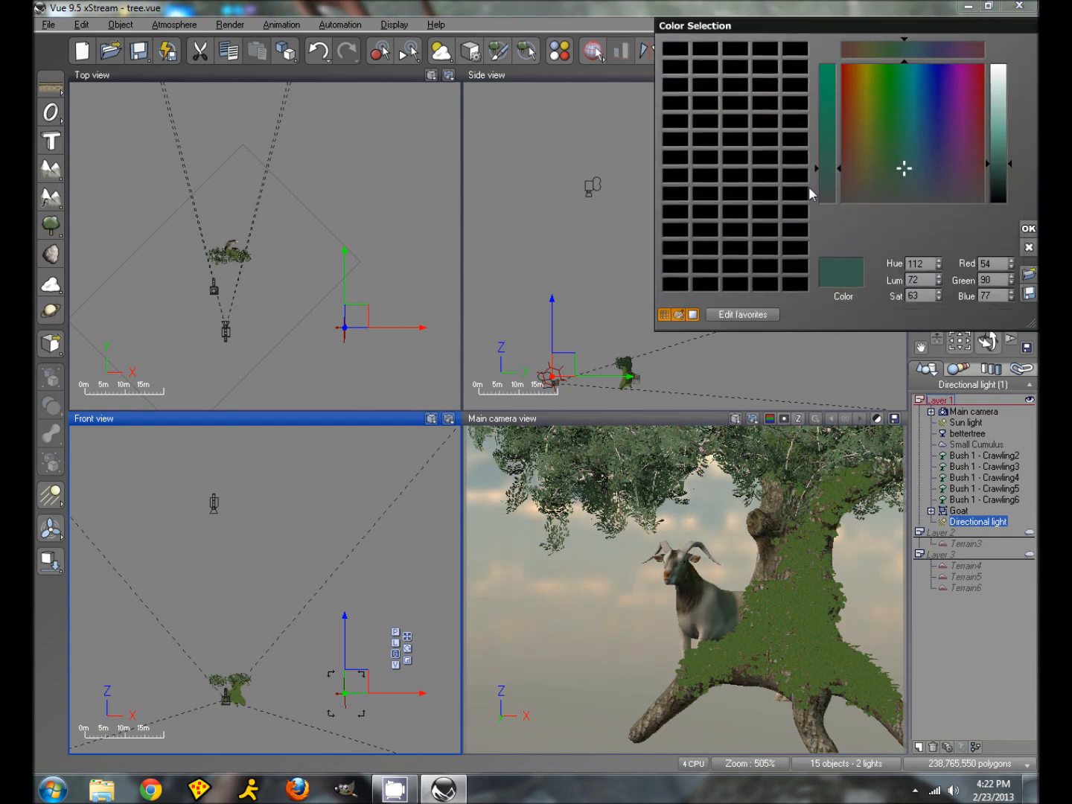
drag(824, 177, 824, 187)
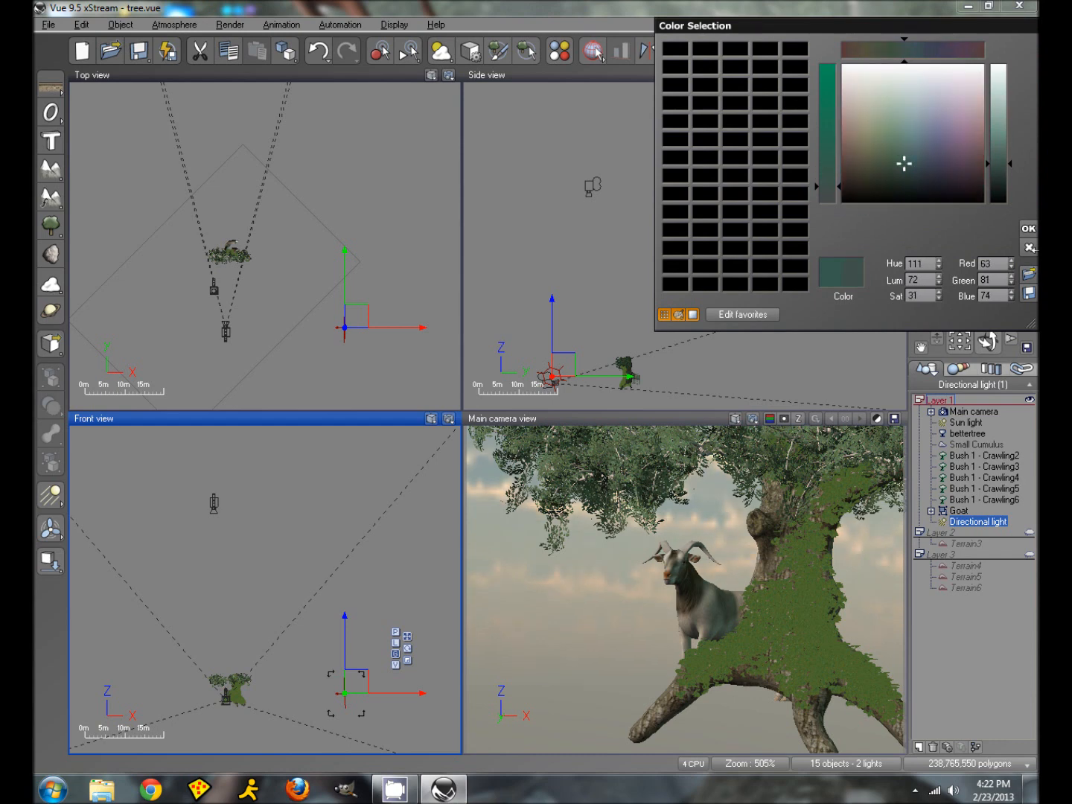
click(1028, 229)
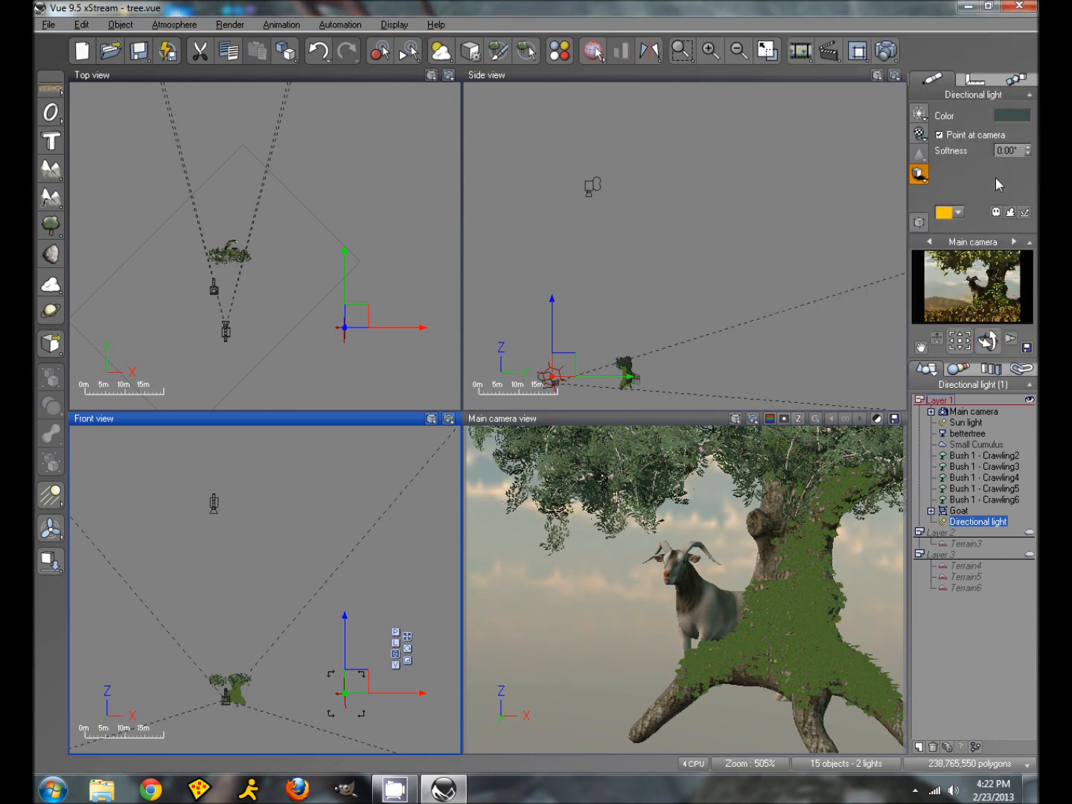
- Set the directional light's softness to 10° with shadows disabled, and render a preview of the scene
double_click(1013, 150)
text(10)
key(Return)
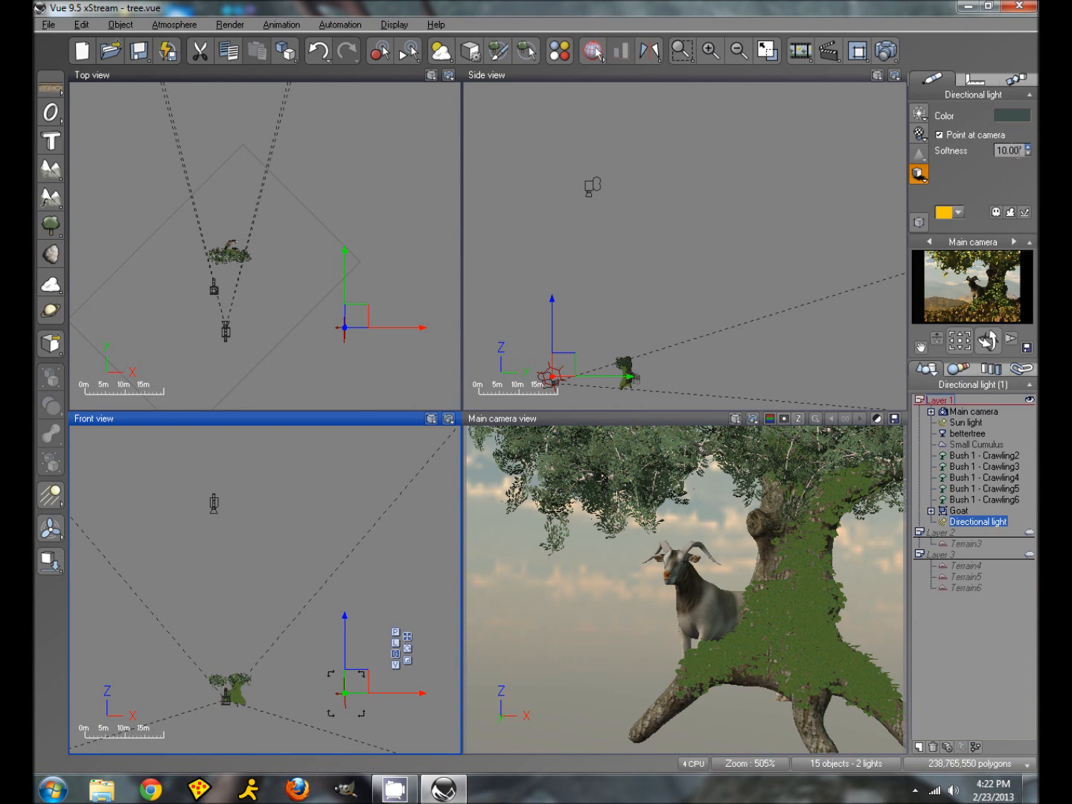
double_click(974, 521)
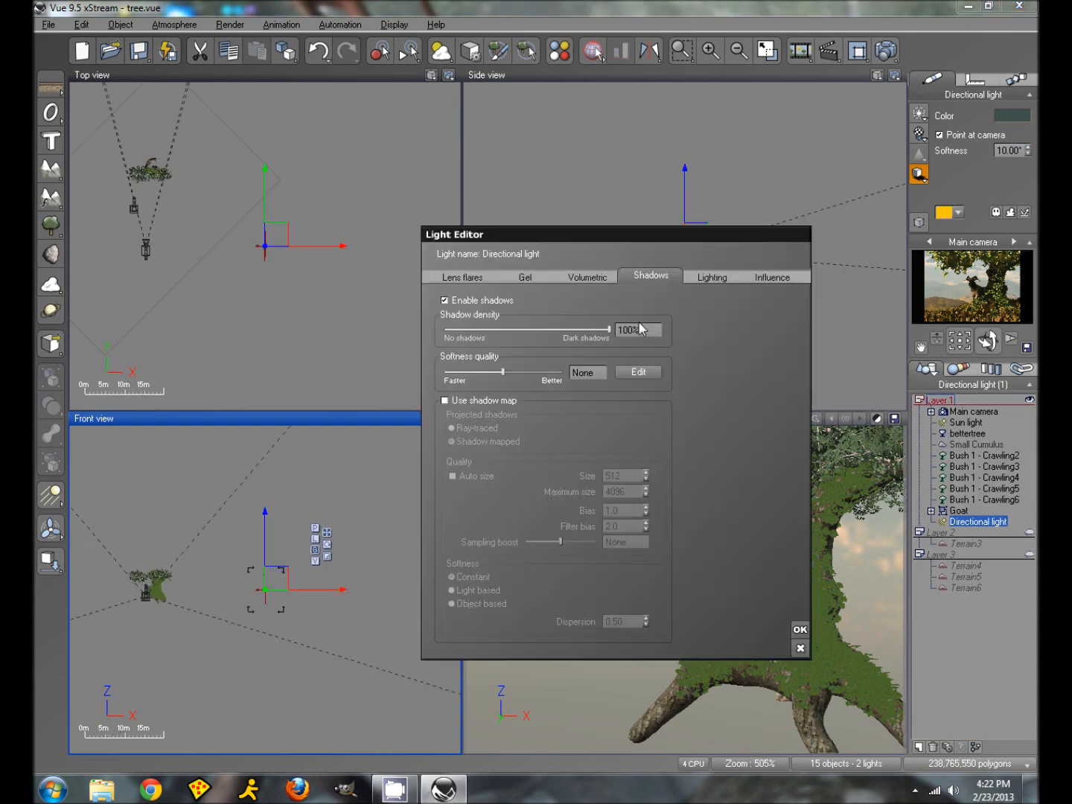
click(446, 300)
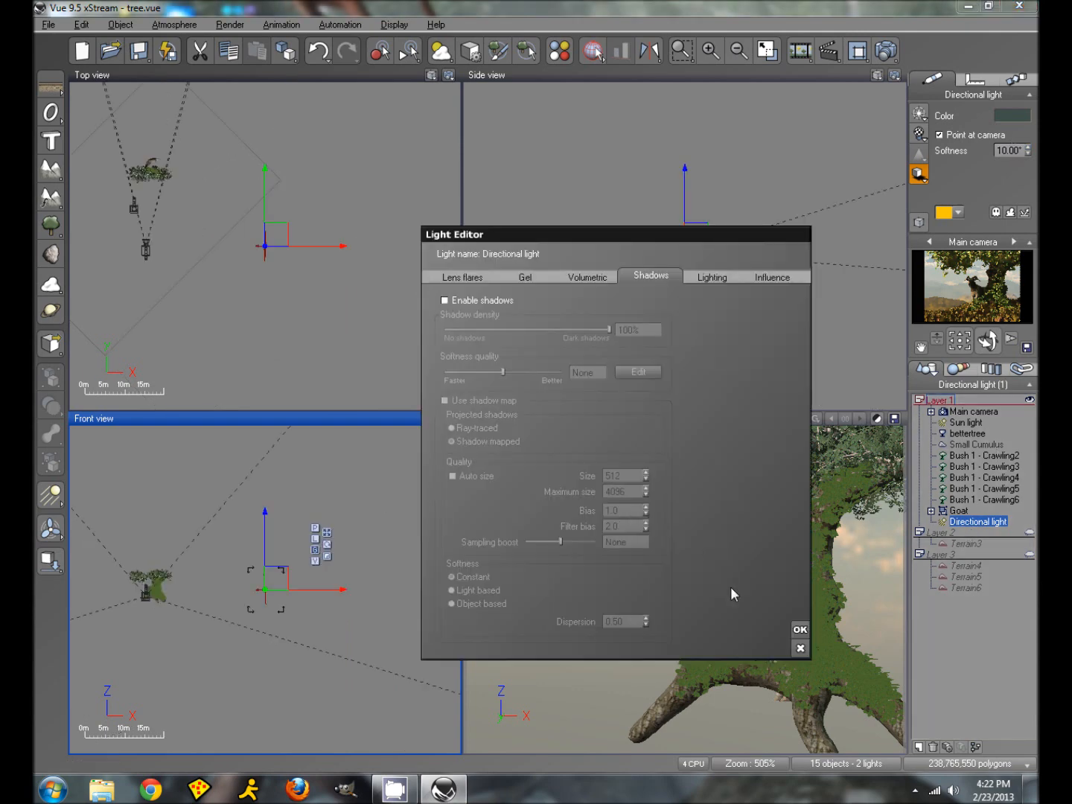
click(801, 629)
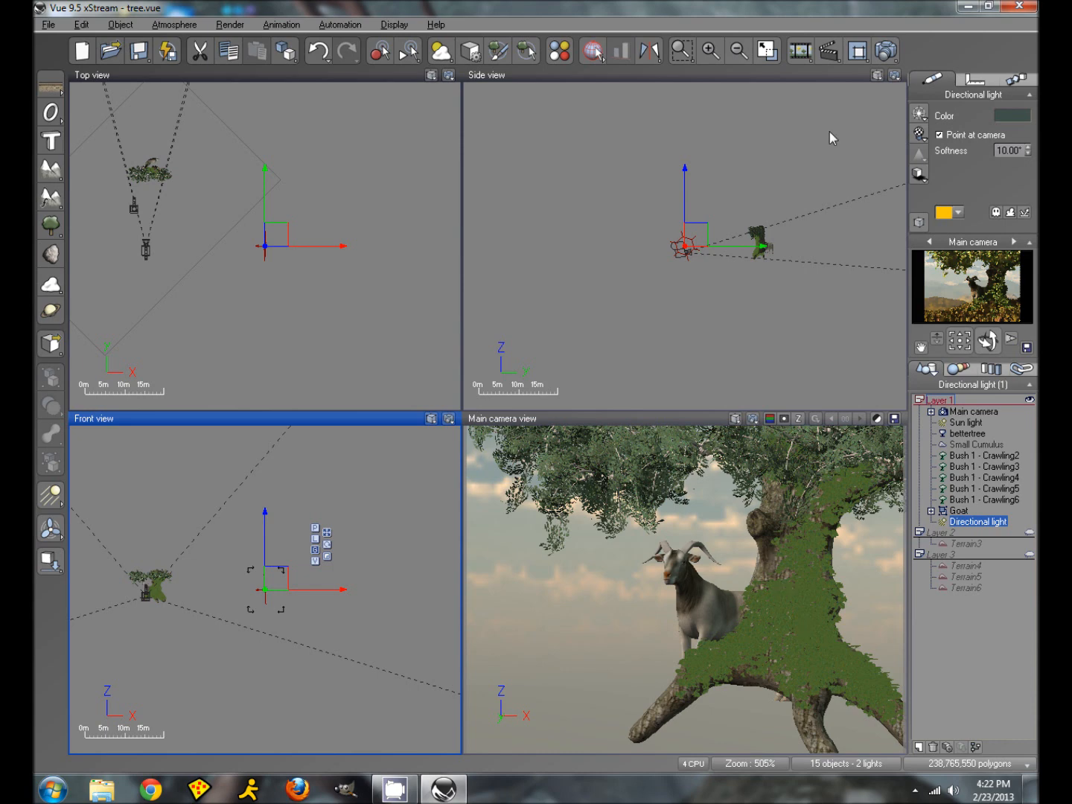
click(887, 52)
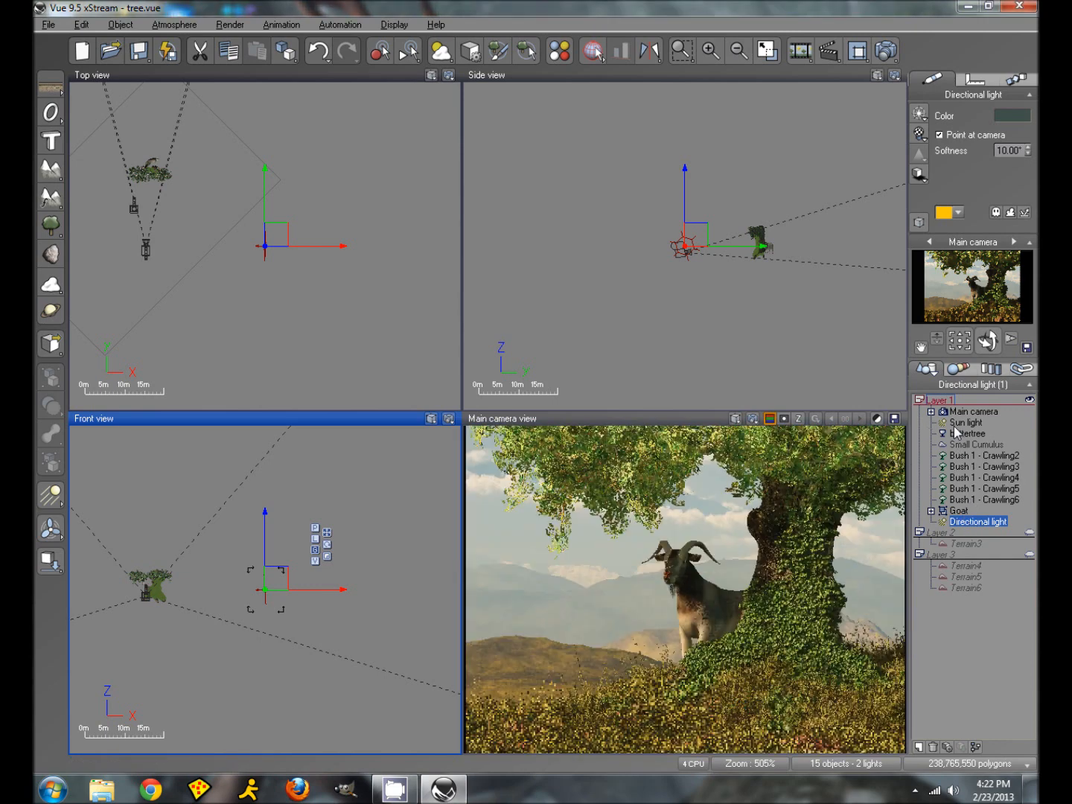
- Set the Grass 4 scale to 0.200 in Terrain4's Dry grass EcoSystem material and populate it
click(965, 566)
double_click(981, 143)
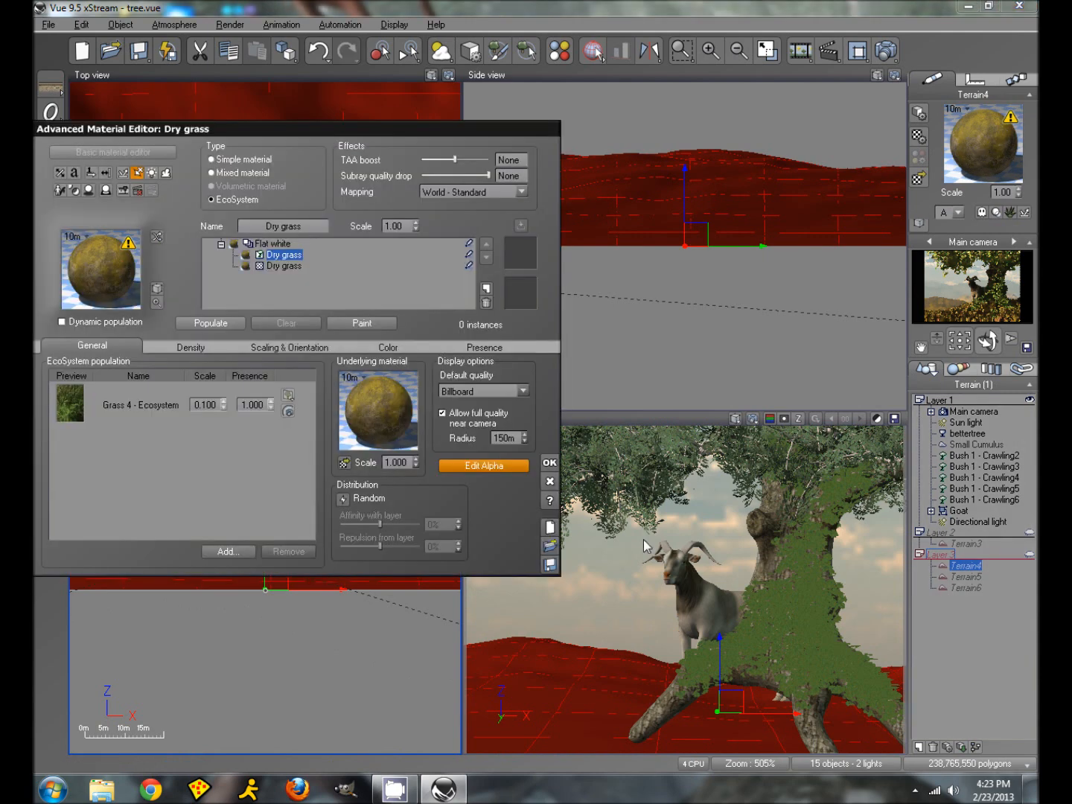
click(224, 401)
click(208, 324)
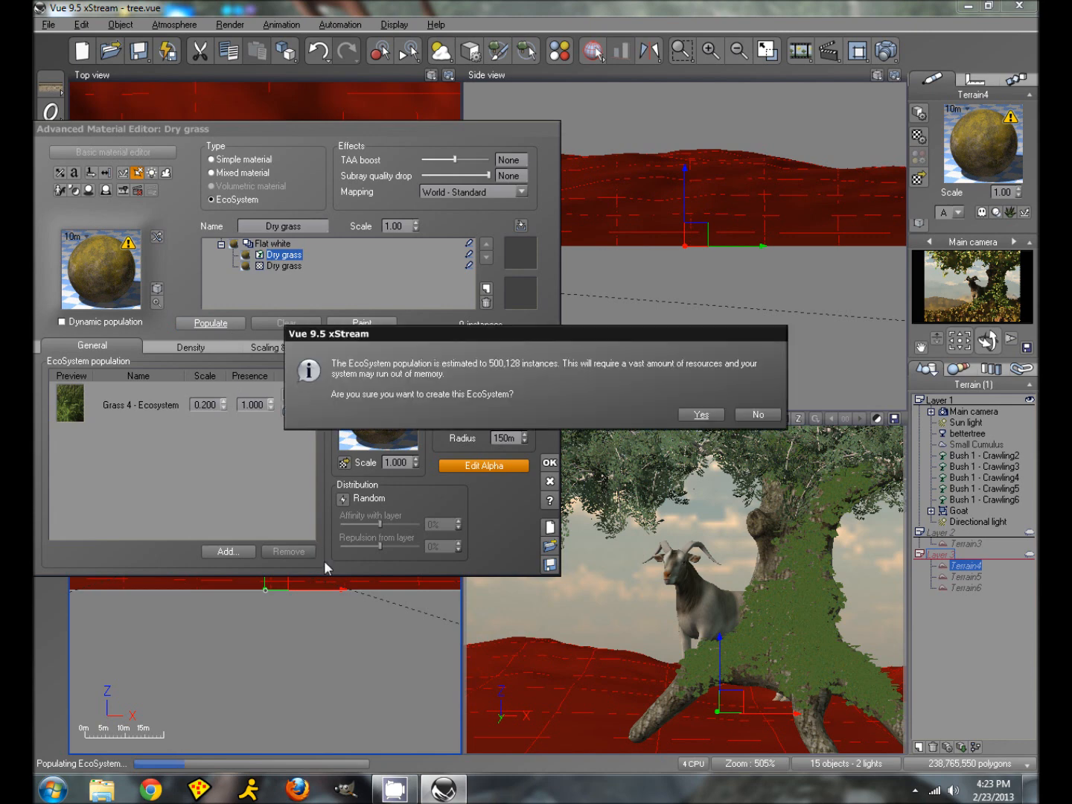
click(701, 415)
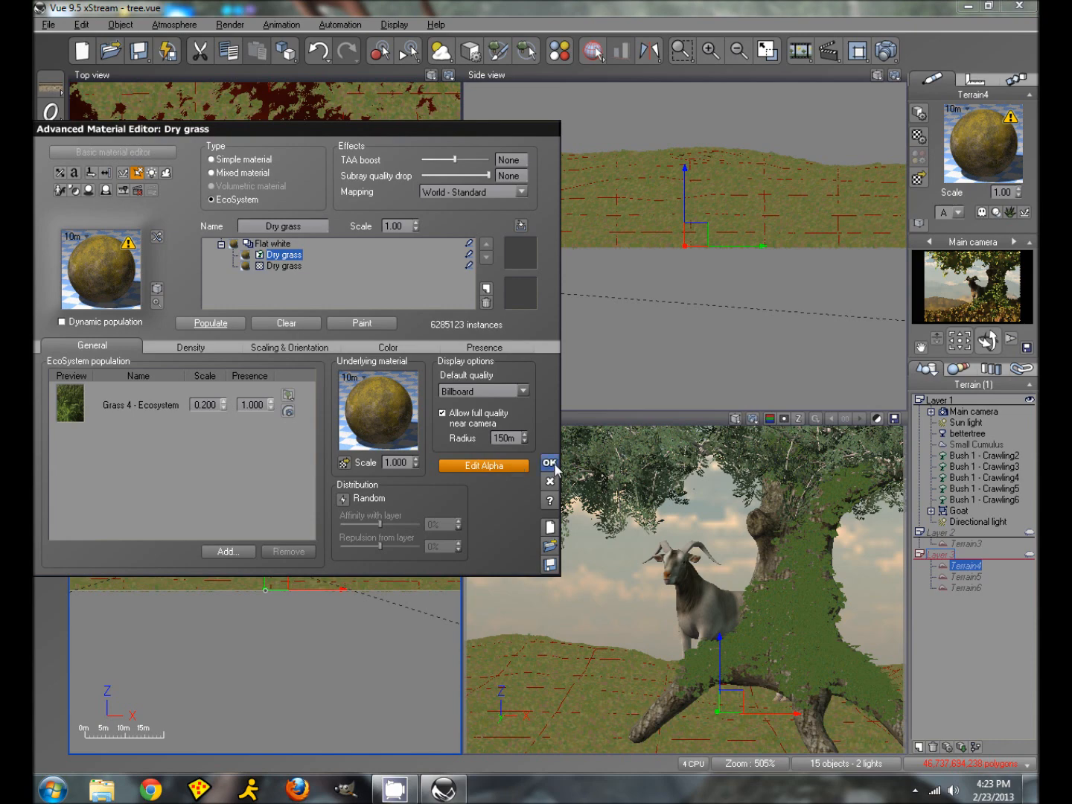
click(550, 462)
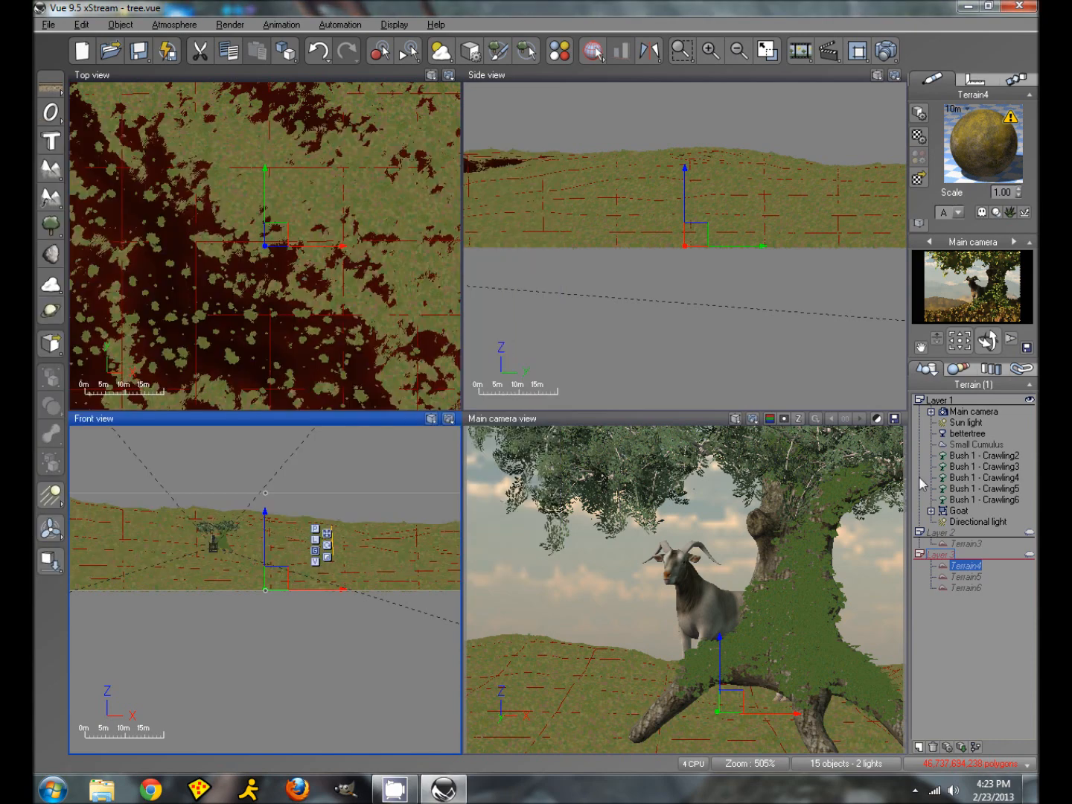
click(971, 477)
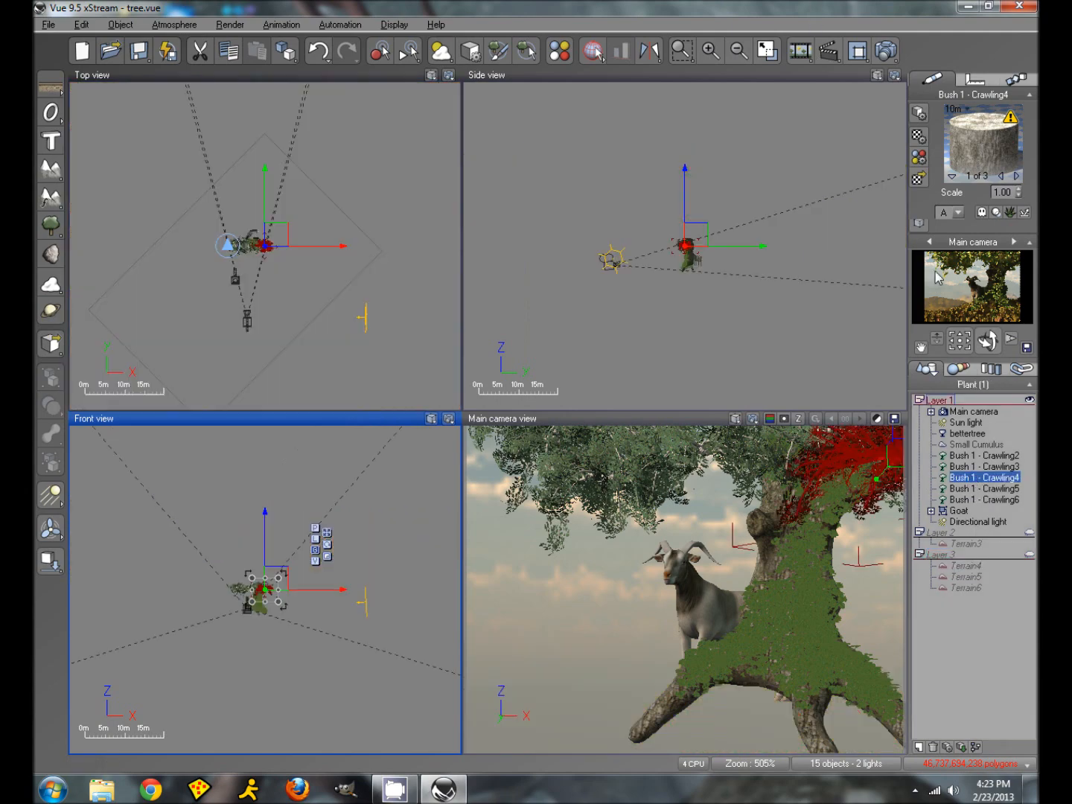
click(967, 425)
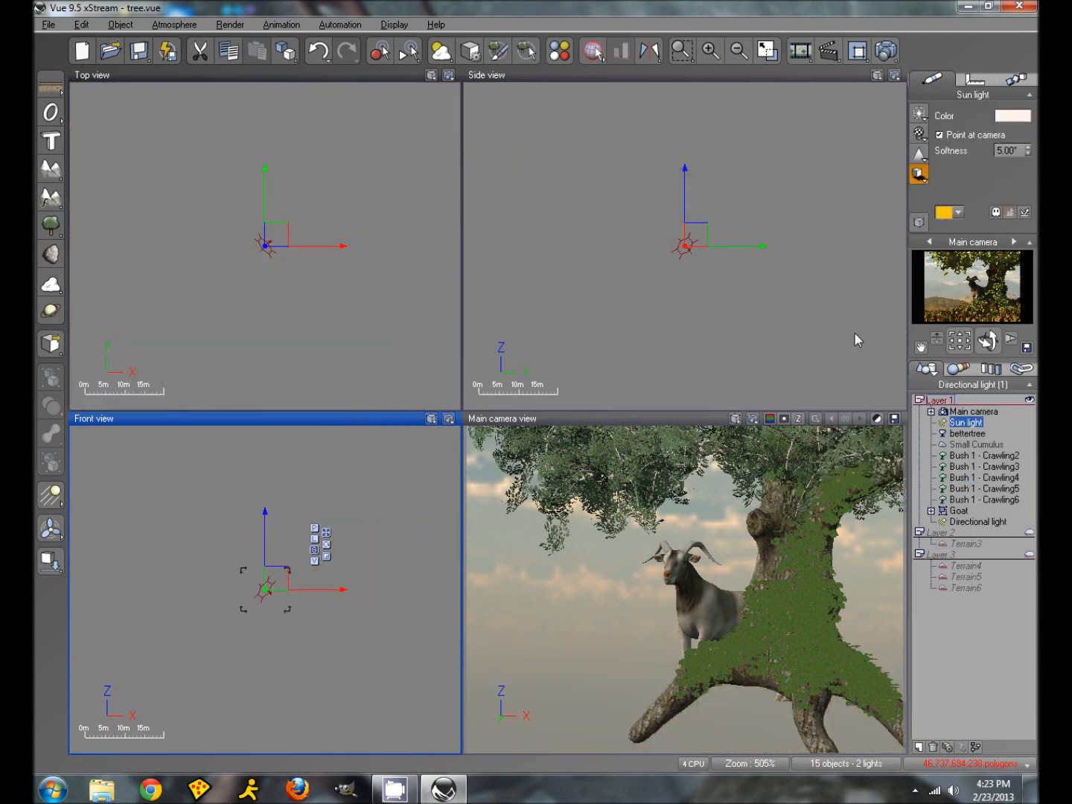
- Set the render options to Final quality with the render sent to screen, leaving saving to disk disabled
click(886, 52)
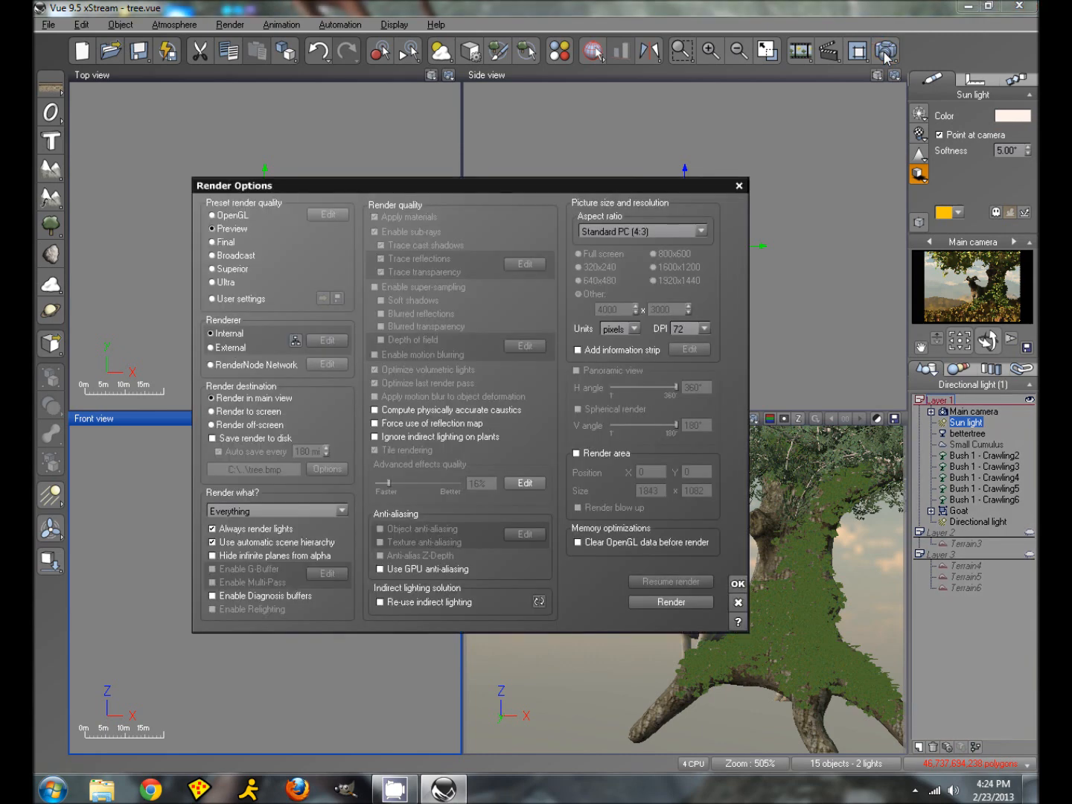
click(222, 245)
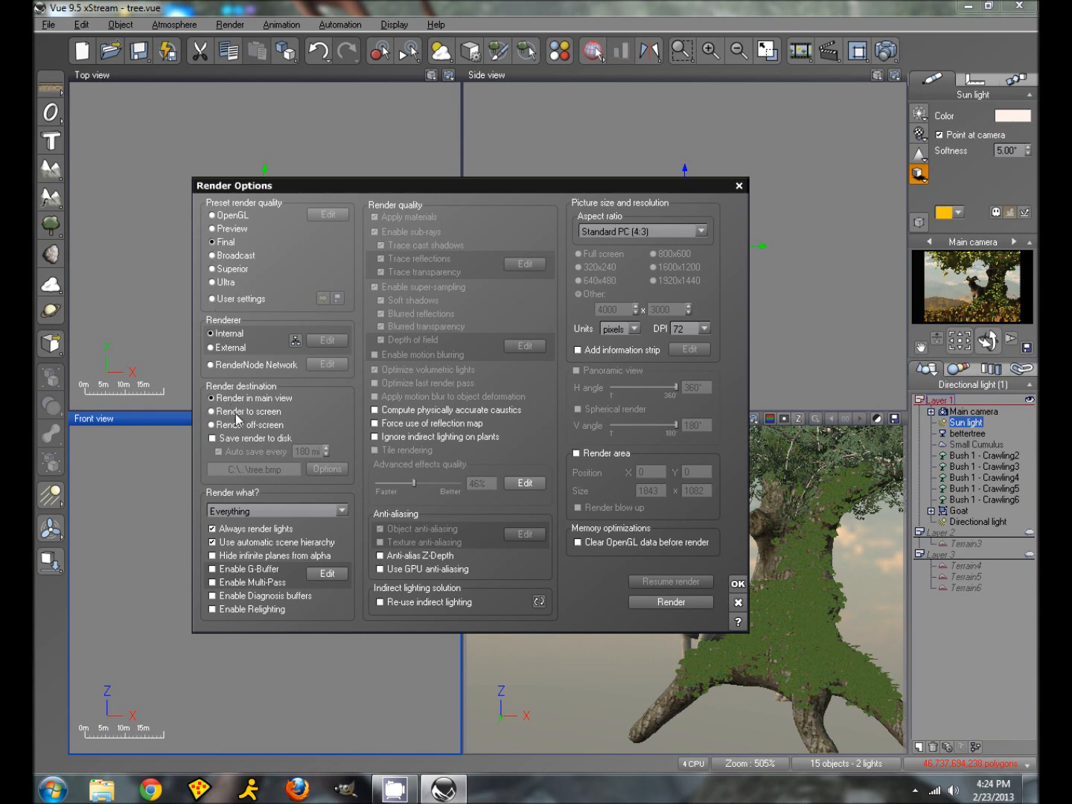
click(212, 411)
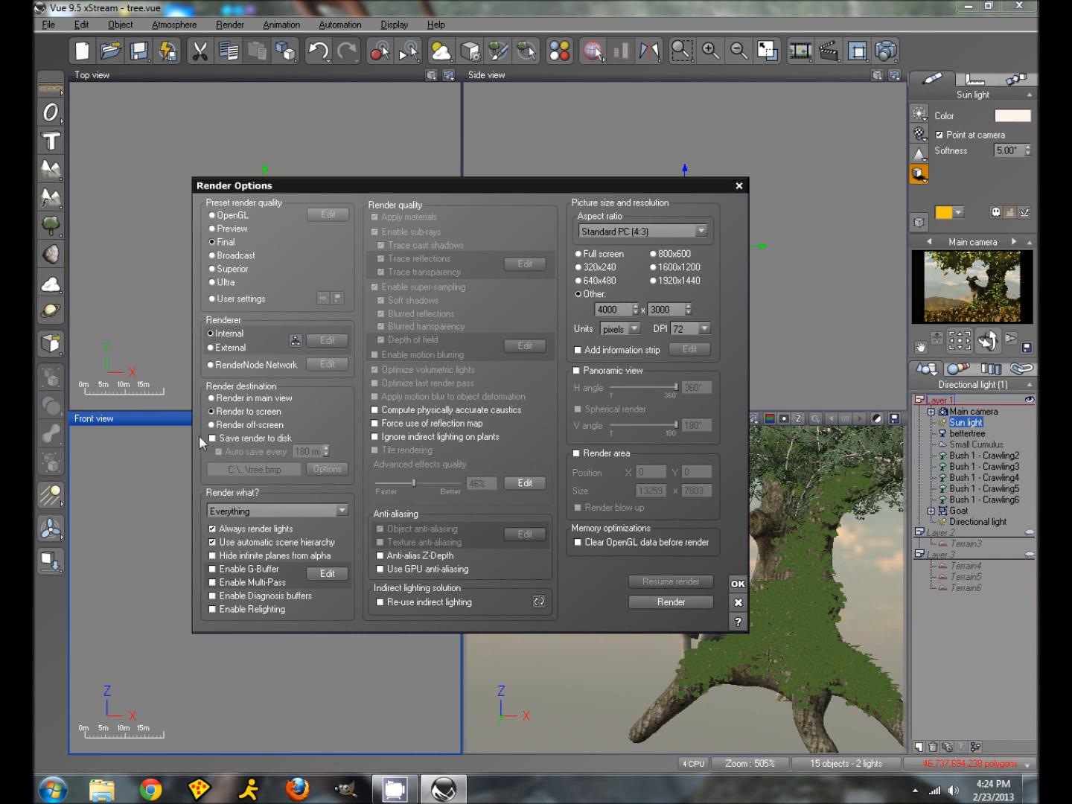
click(212, 439)
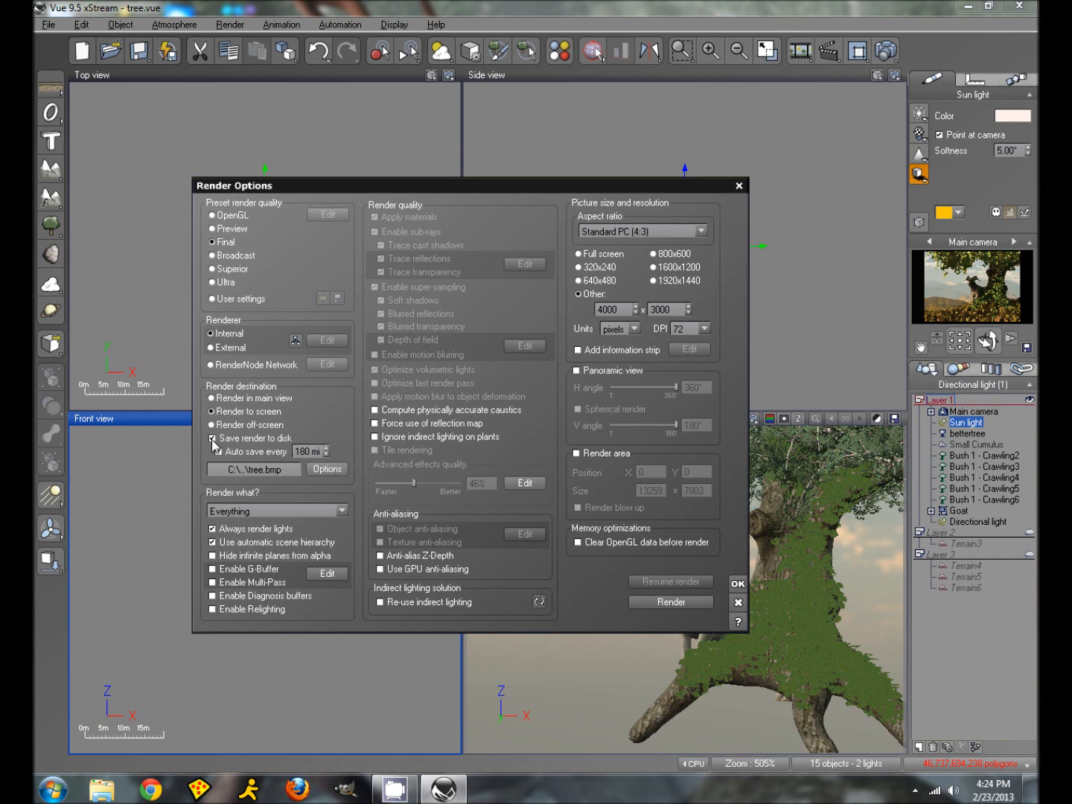
click(212, 439)
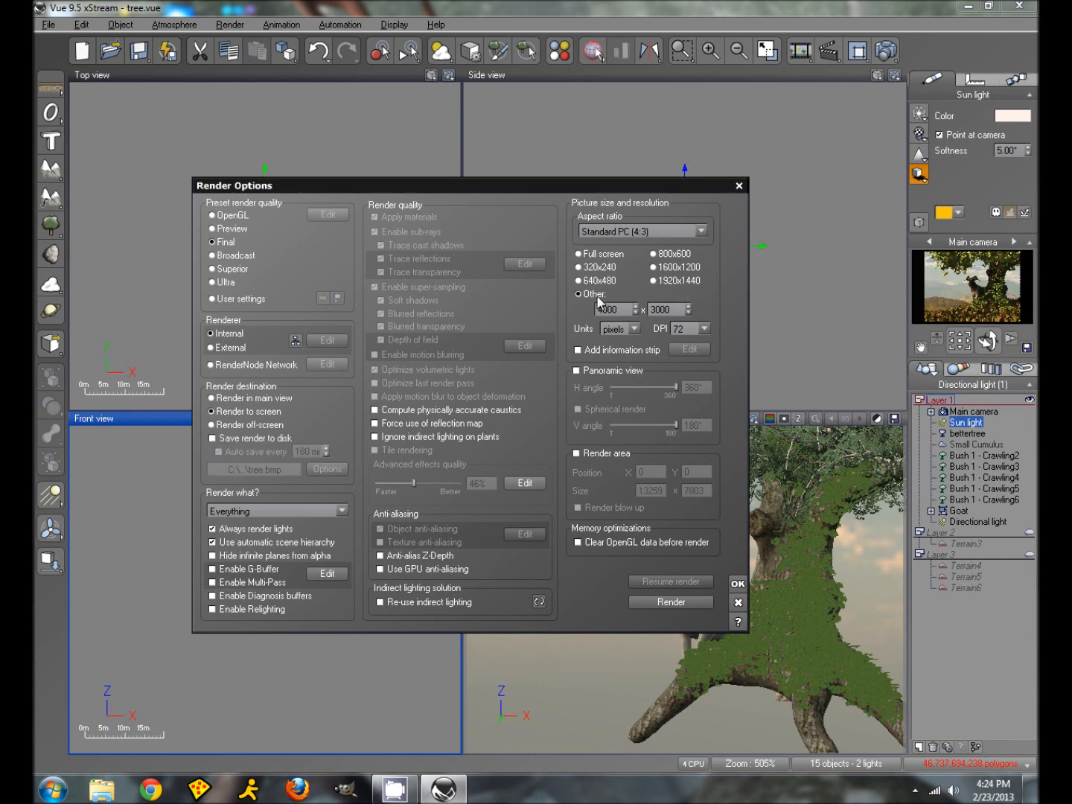
- Set the render's picture size to 4000 x 3000 pixels and start the final render
double_click(619, 309)
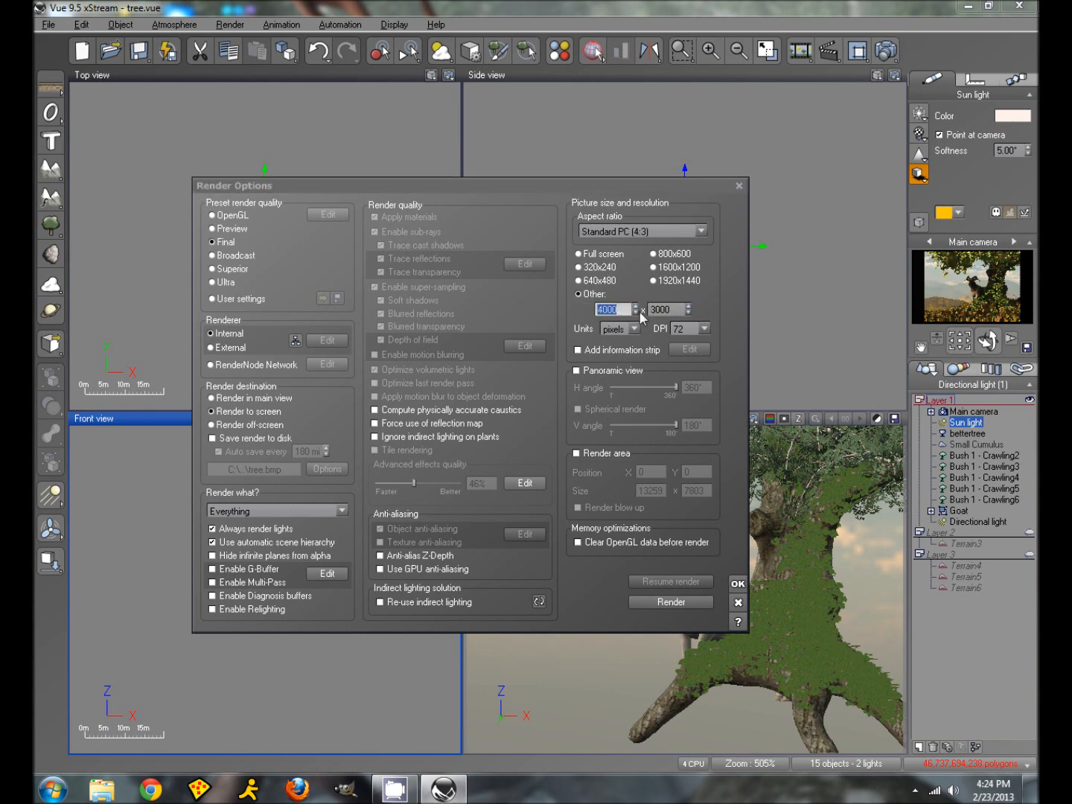
text(6200)
key(Tab)
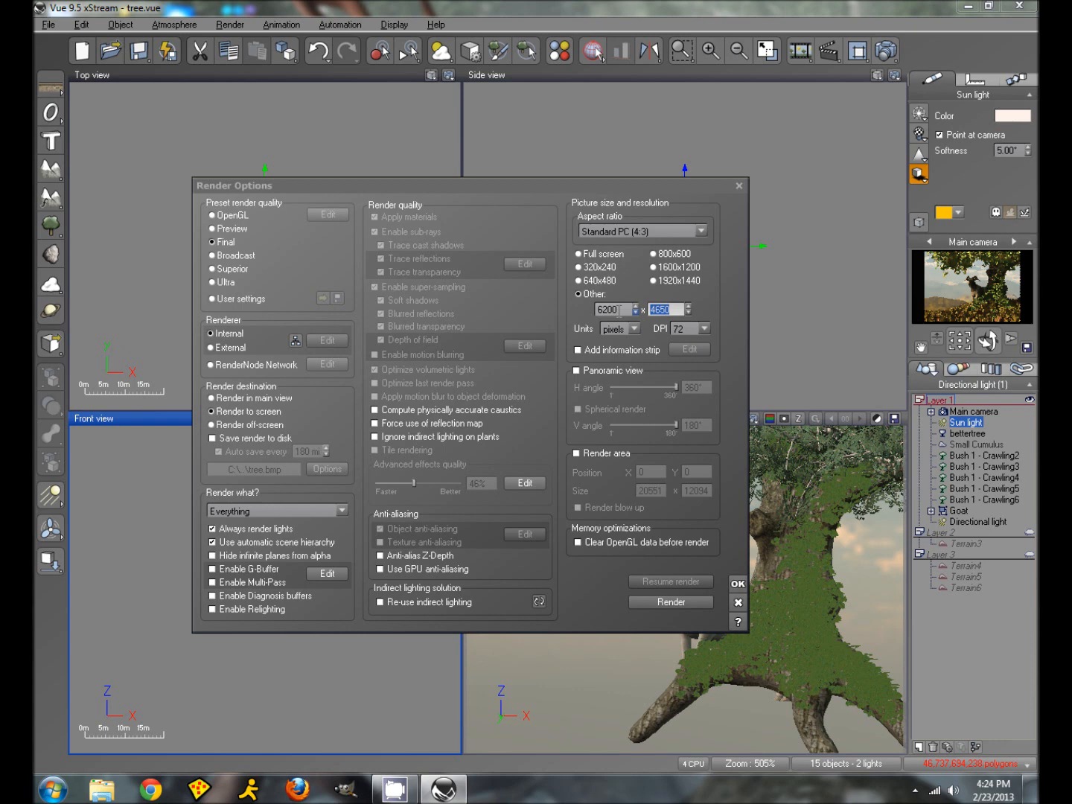
text(3000)
click(673, 602)
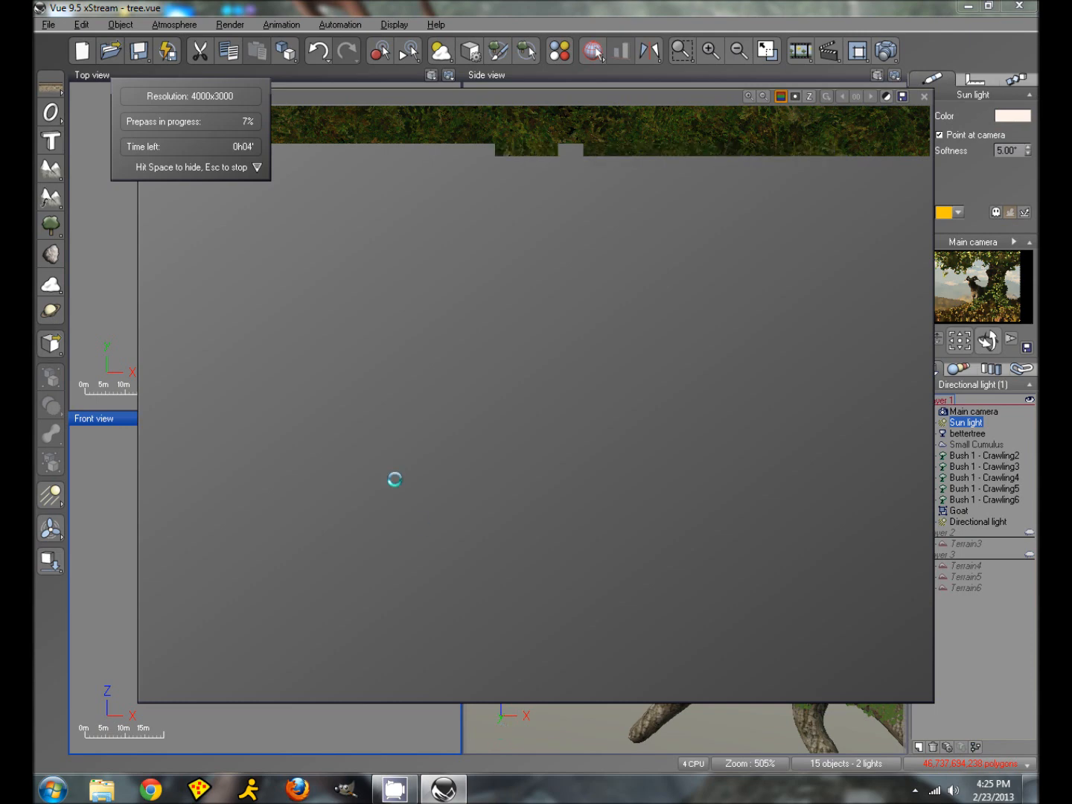
mouse_move(400, 799)
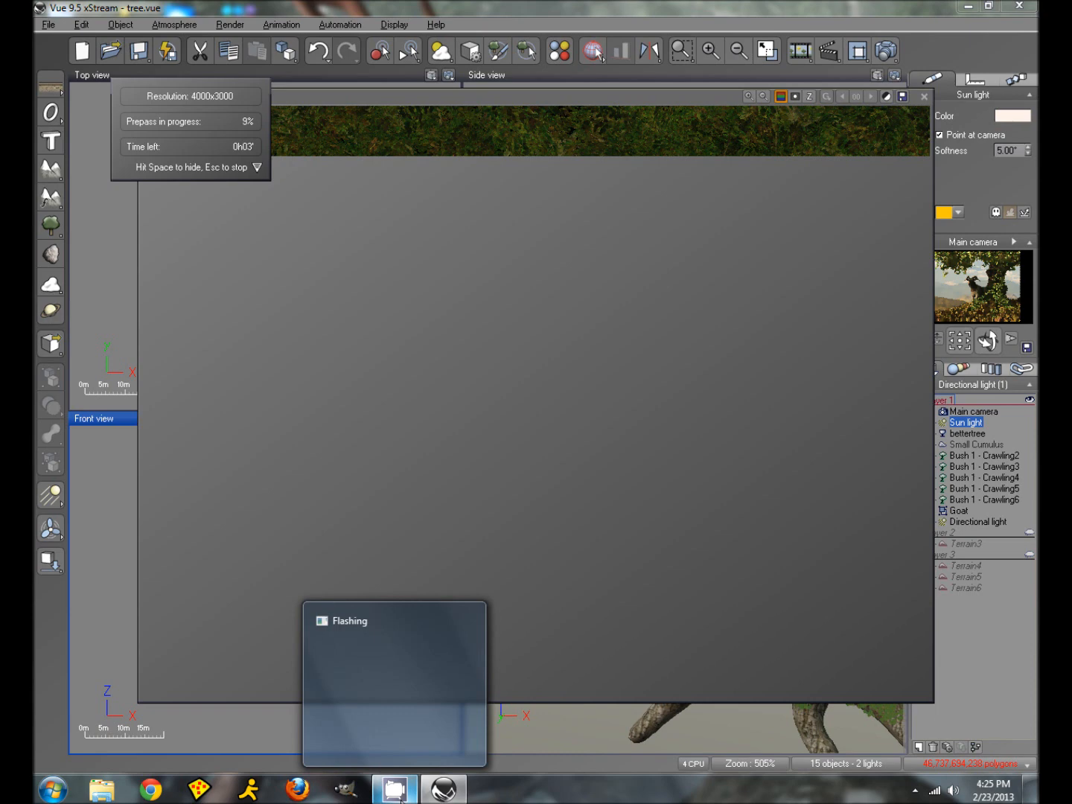
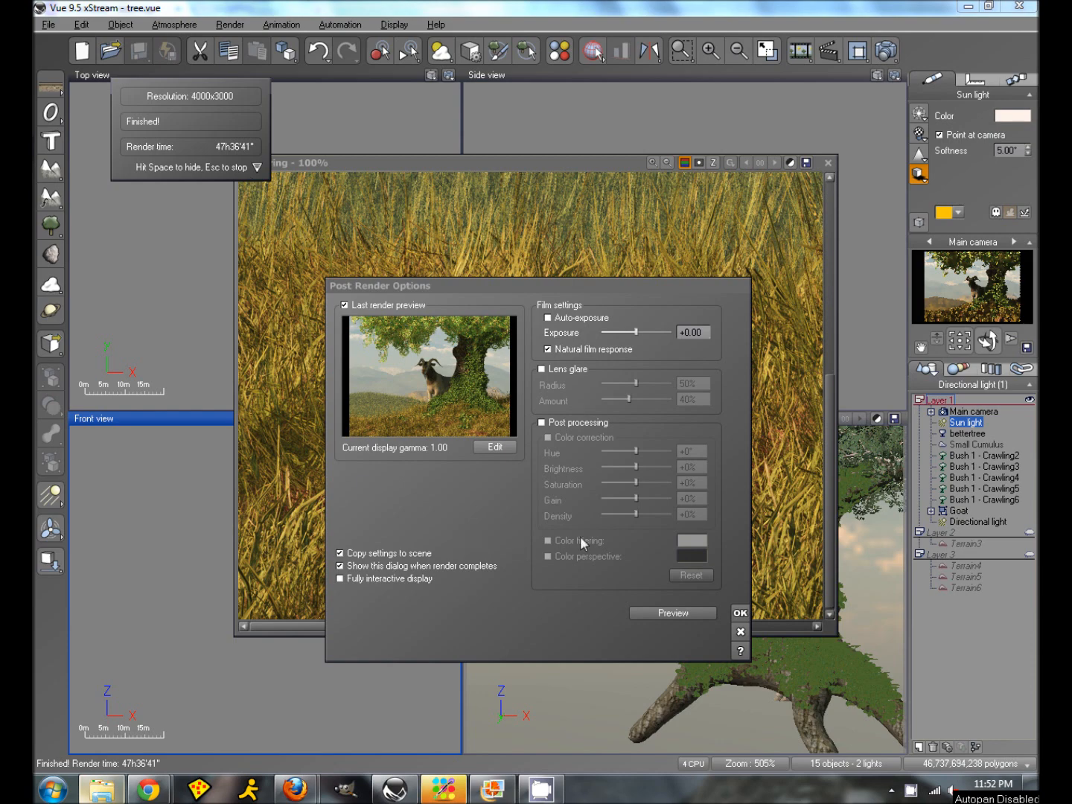
- Accept the default post-render options and save the colour render as tree.bmp in the C: drive's !!Projects\Tree folder
click(741, 613)
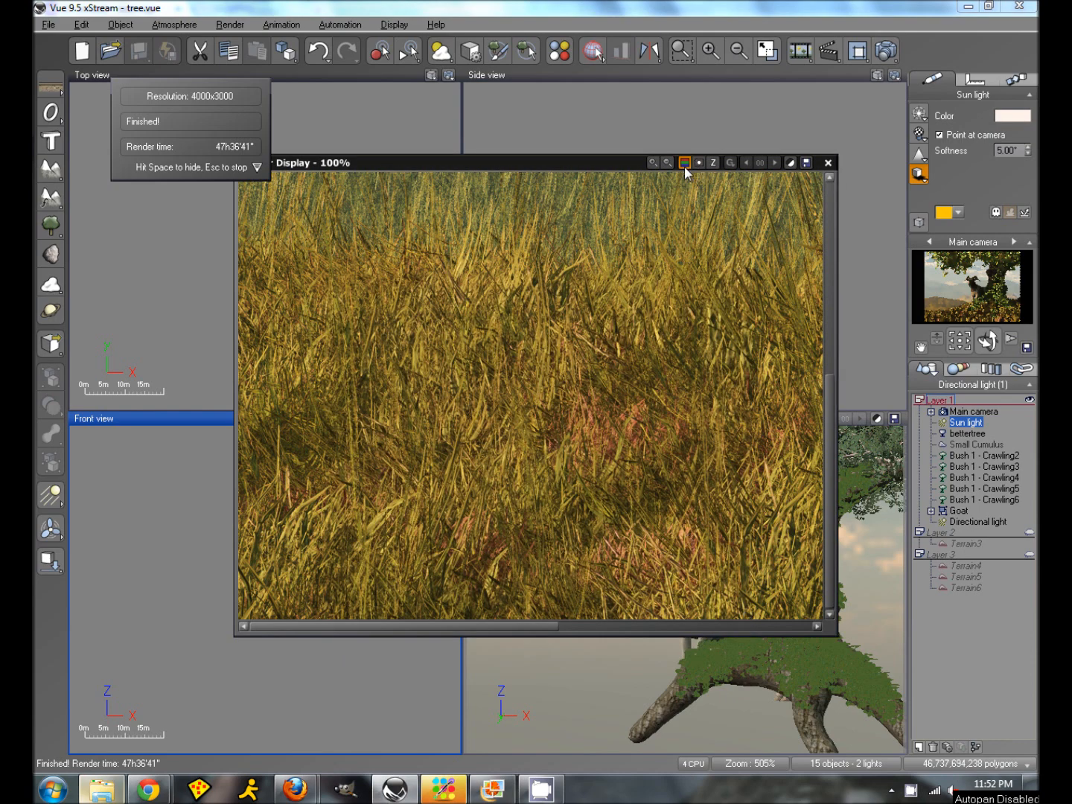
click(806, 162)
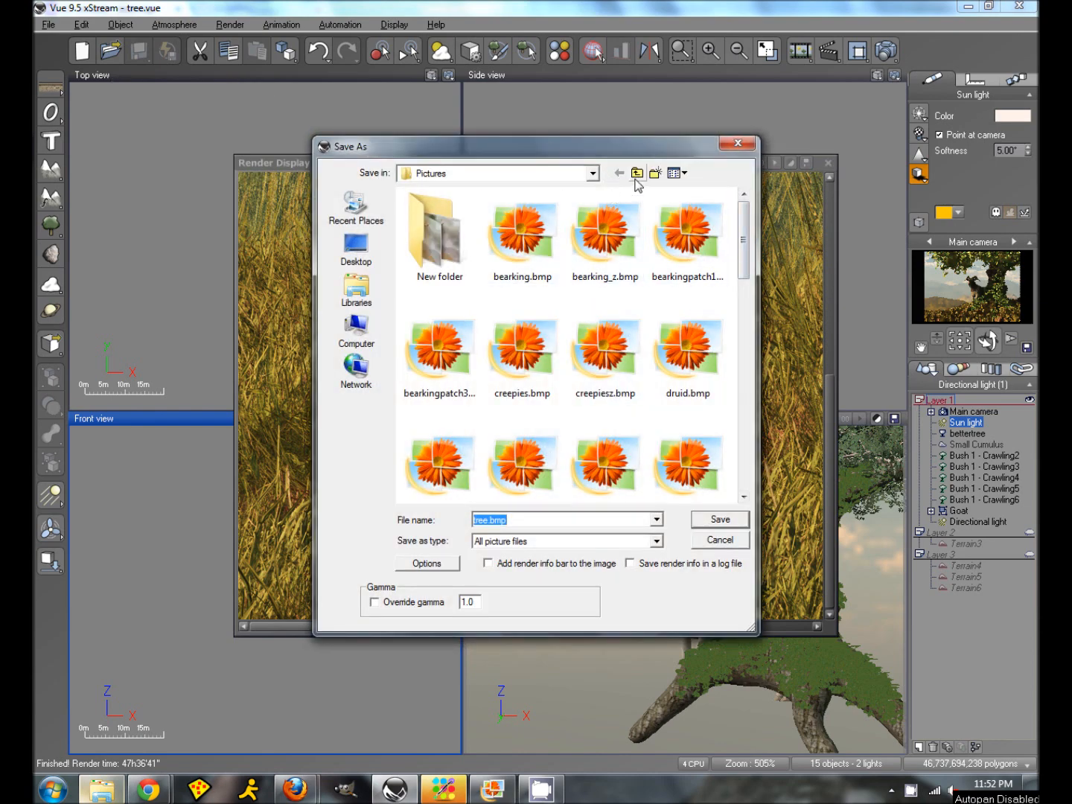
click(594, 174)
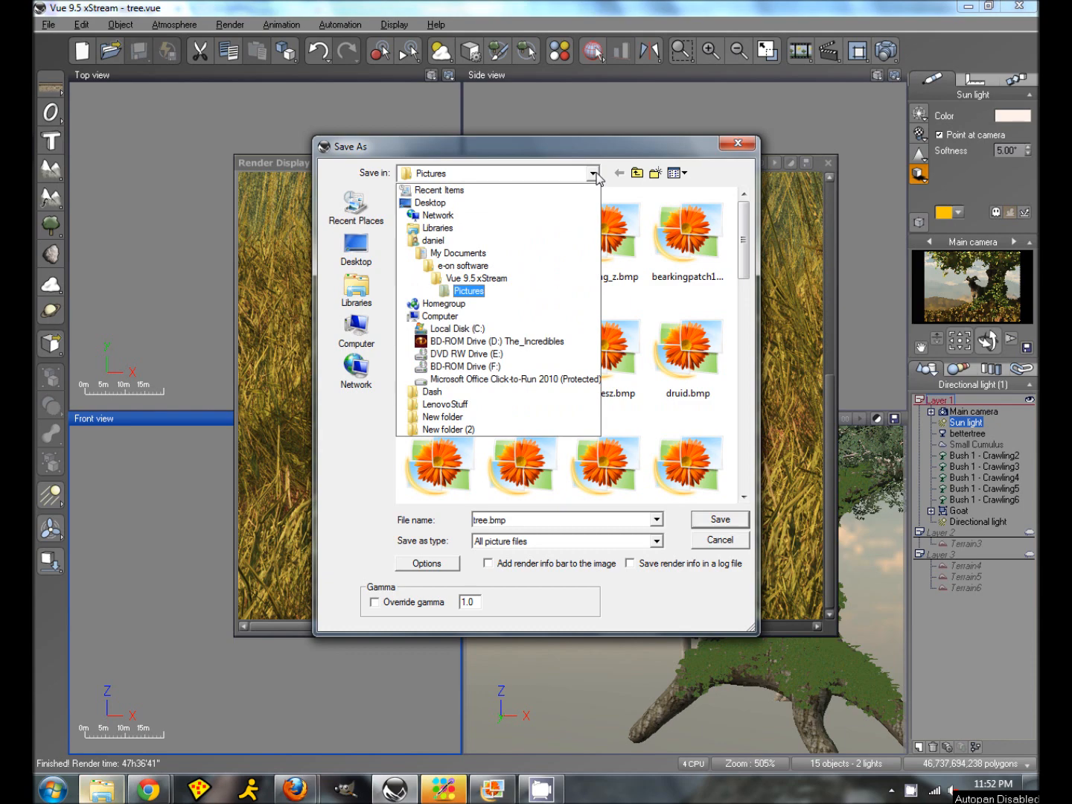
click(456, 329)
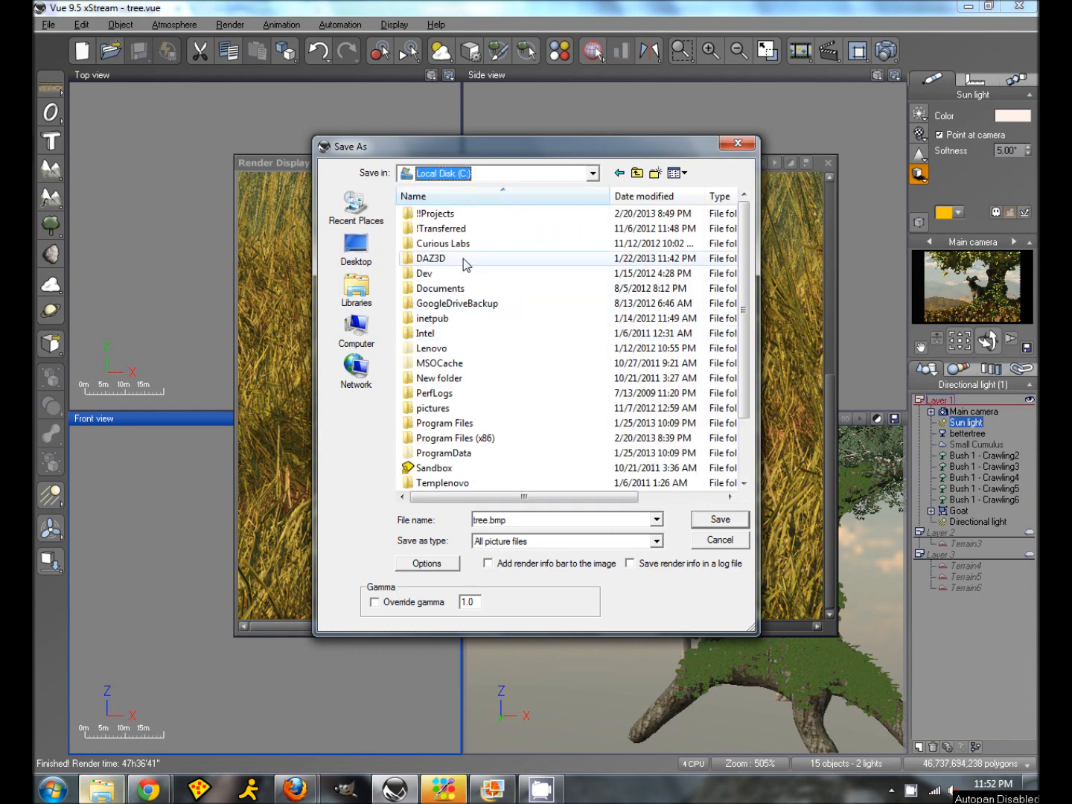
double_click(435, 214)
double_click(435, 215)
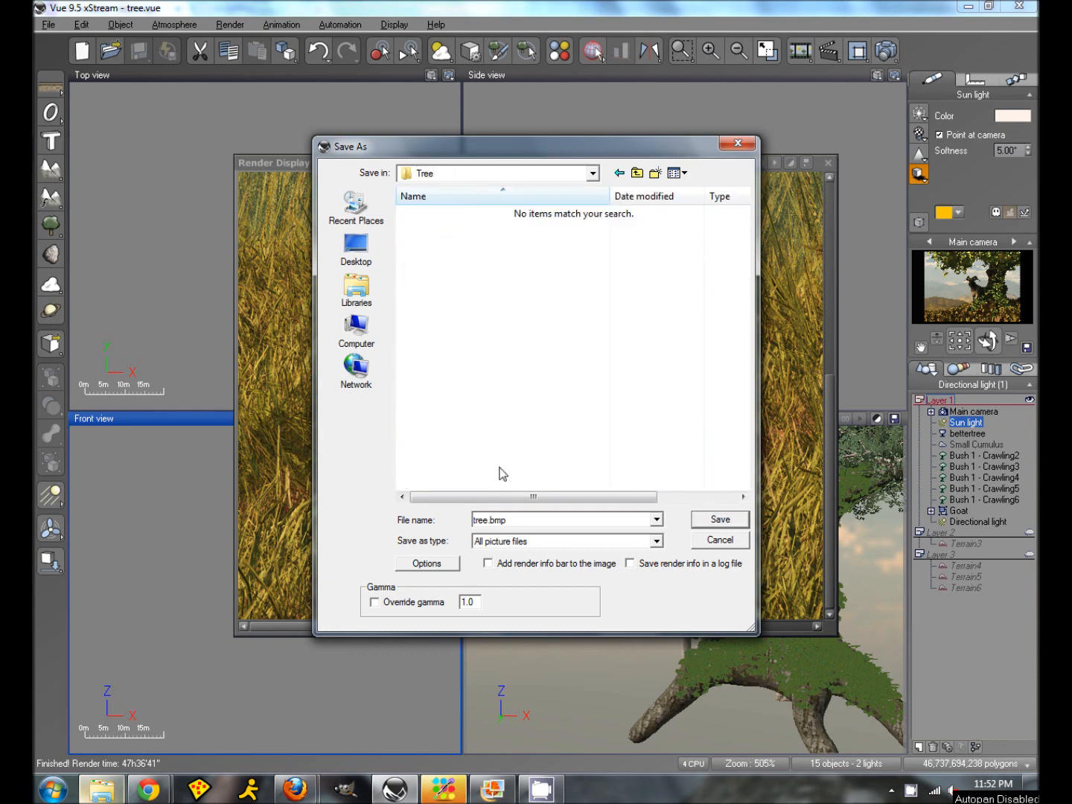
click(700, 519)
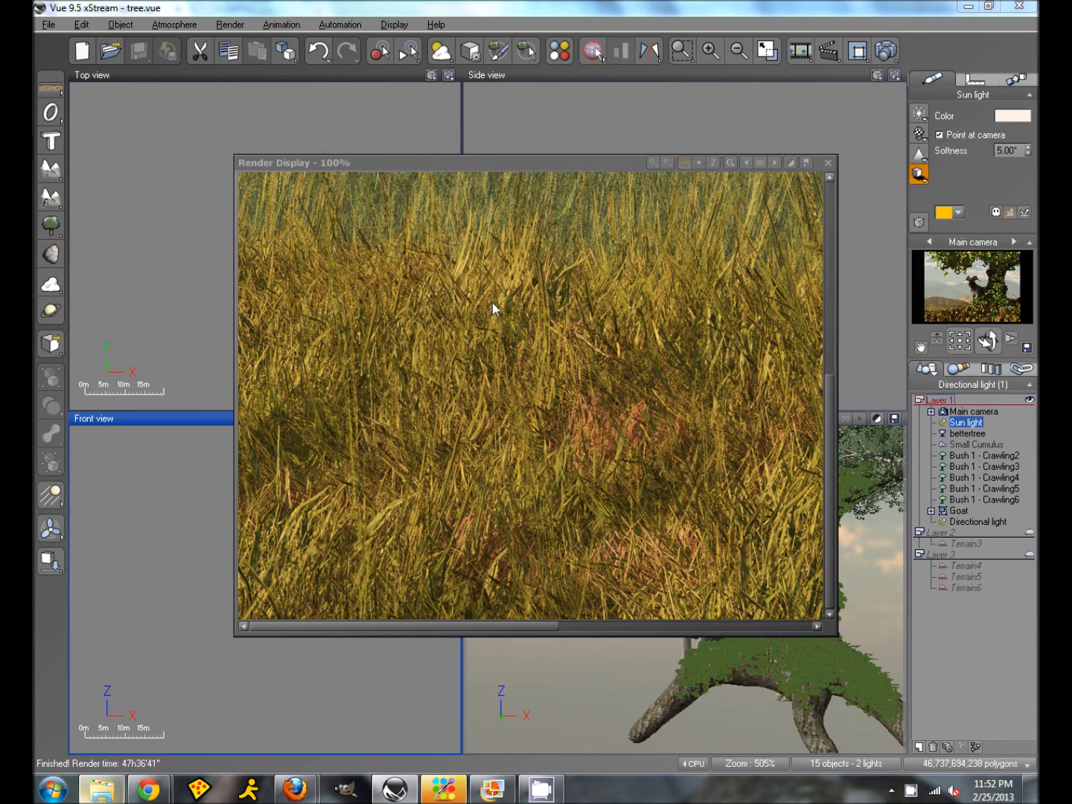
- Display the render's Z-depth channel and save it as tree_z.bmp in the C: drive's !!Projects\Tree folder
click(713, 161)
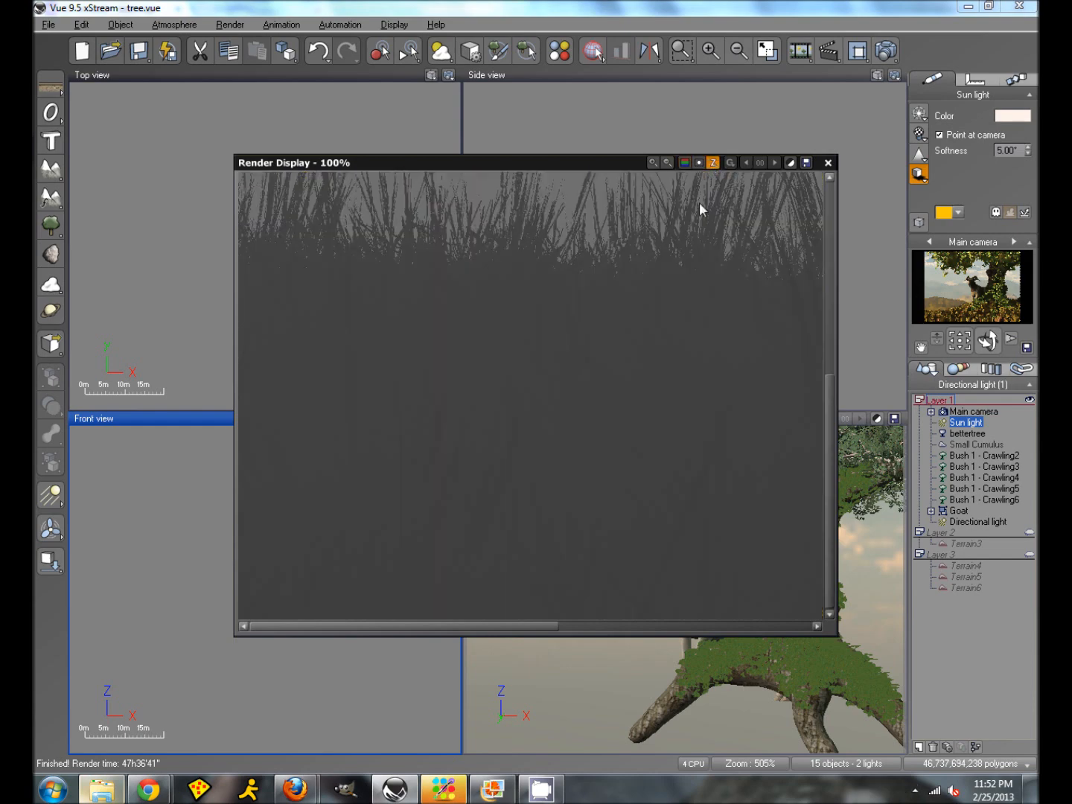
click(667, 162)
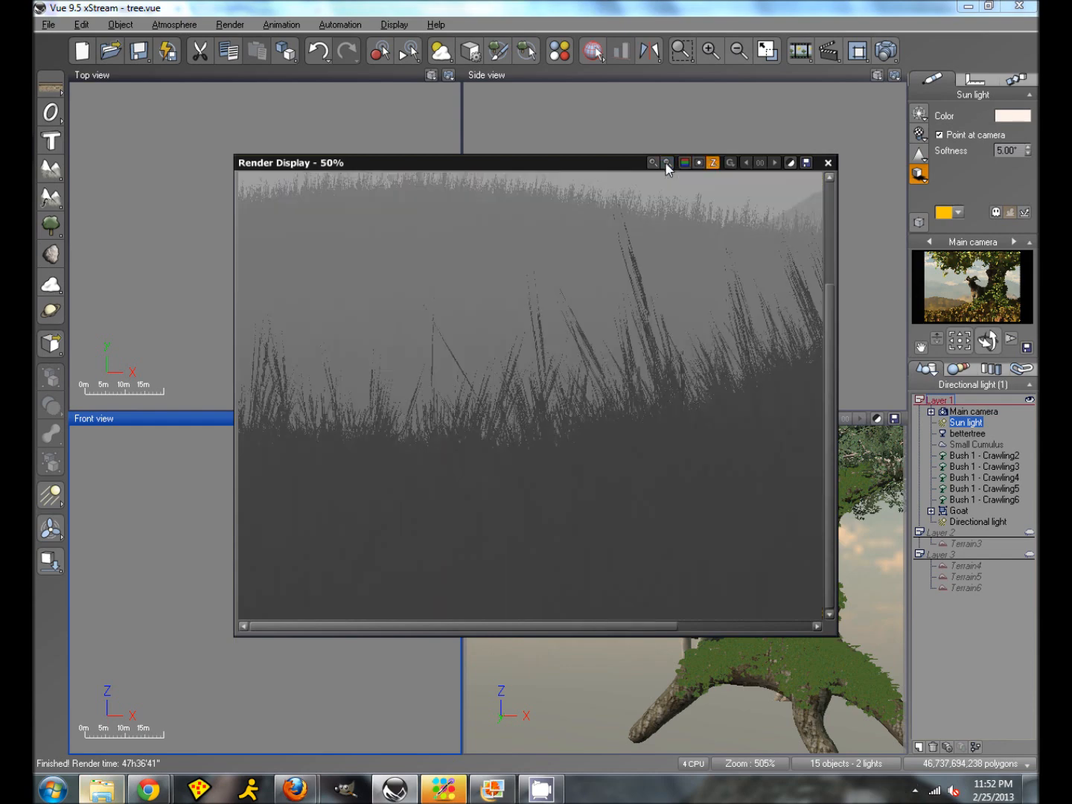
click(667, 162)
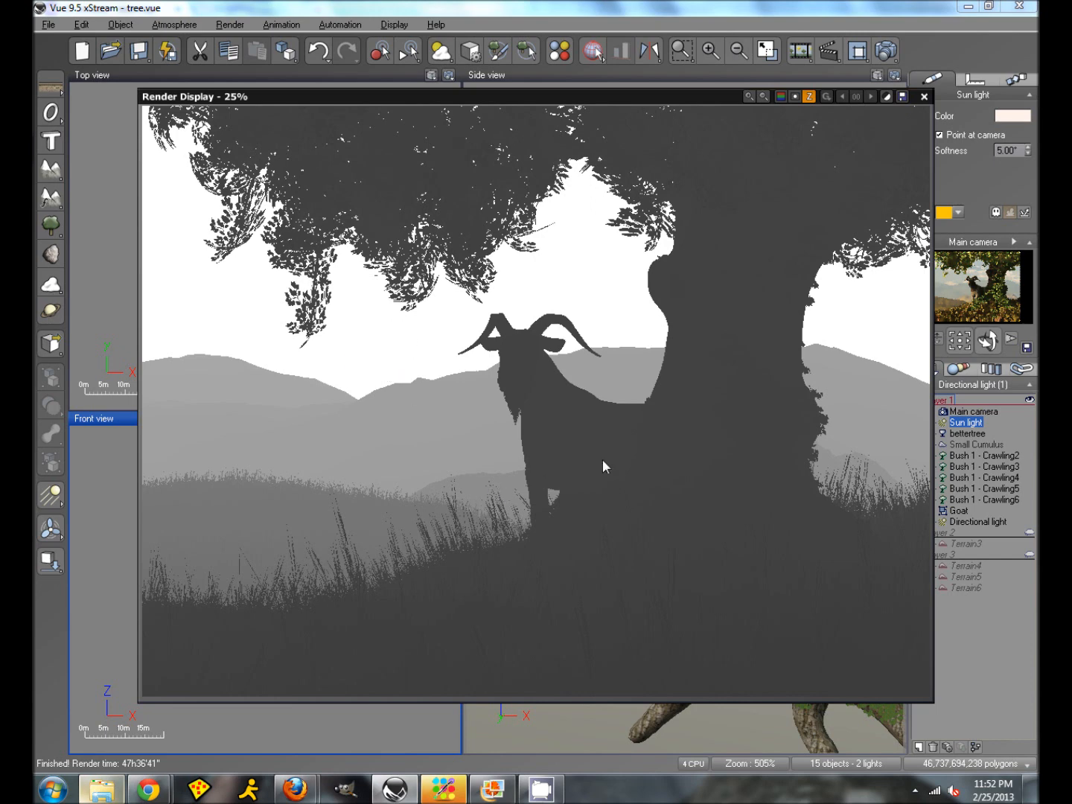
click(901, 97)
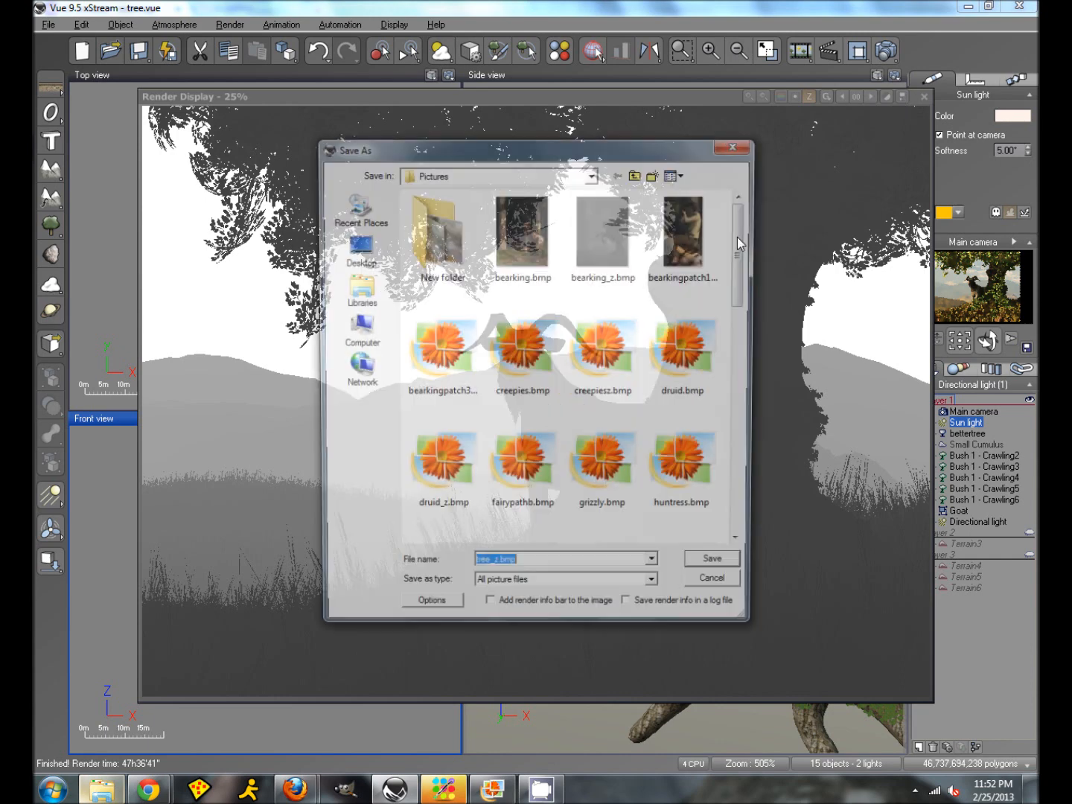
click(638, 173)
click(637, 174)
click(638, 174)
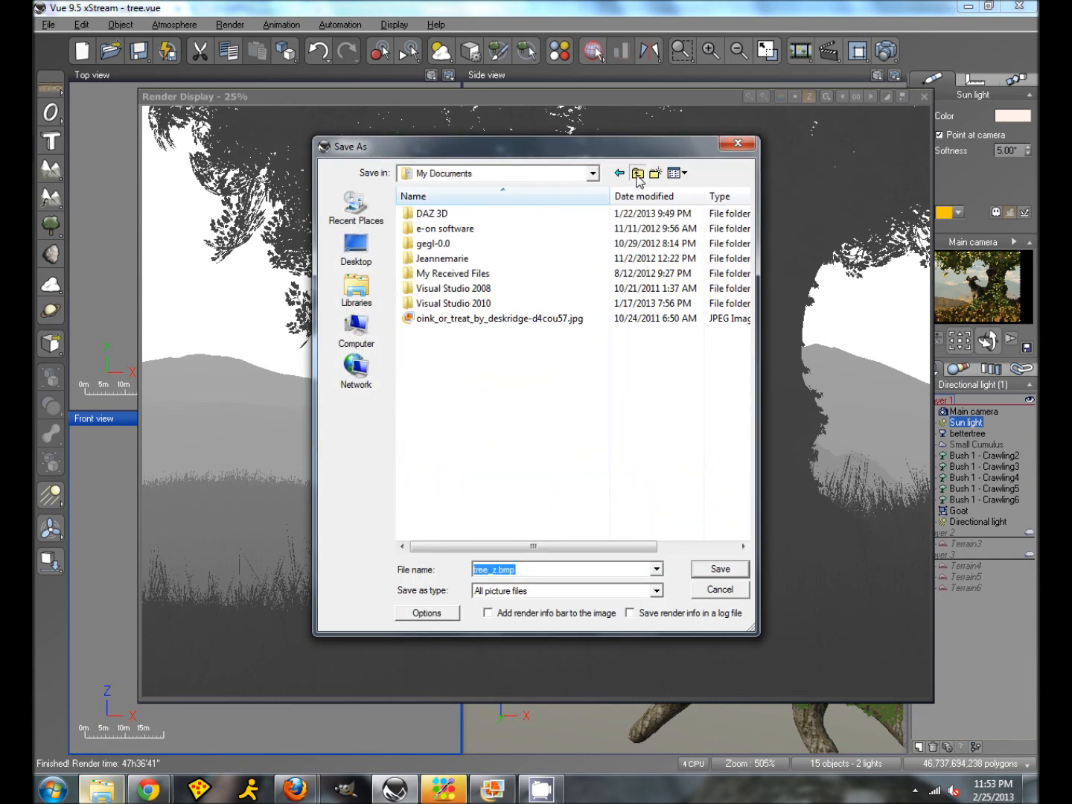
click(637, 173)
click(637, 174)
click(593, 173)
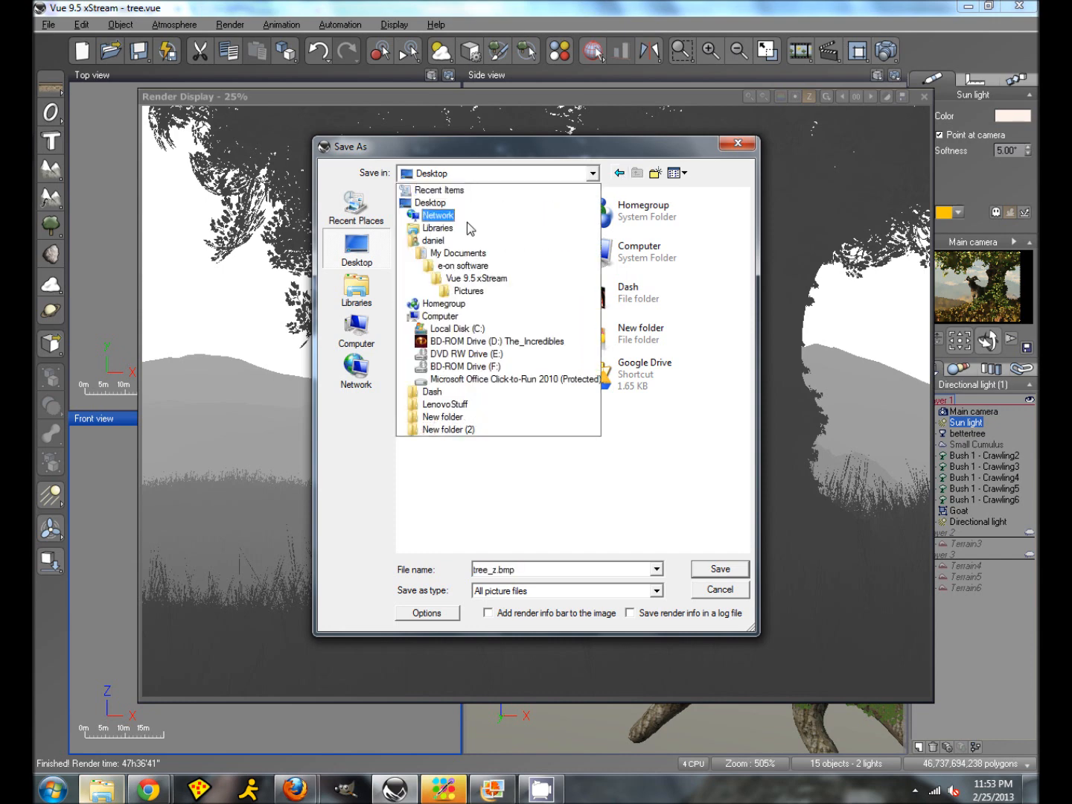
click(435, 324)
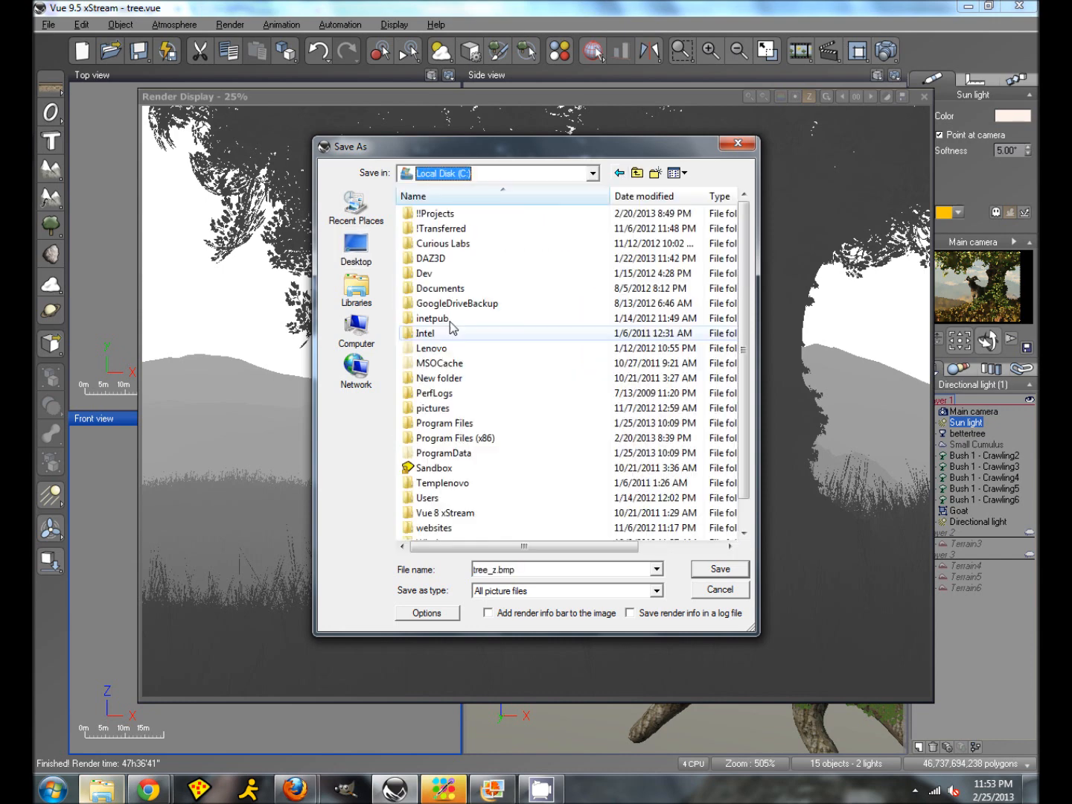
double_click(436, 214)
double_click(426, 215)
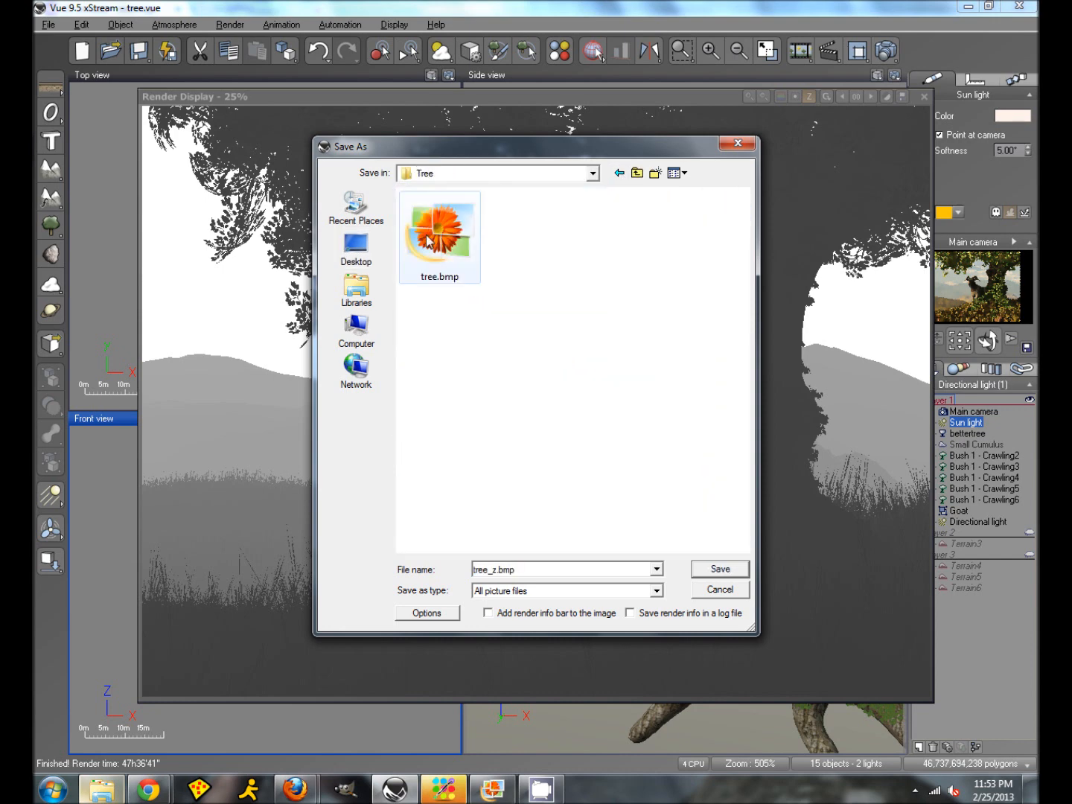
click(713, 569)
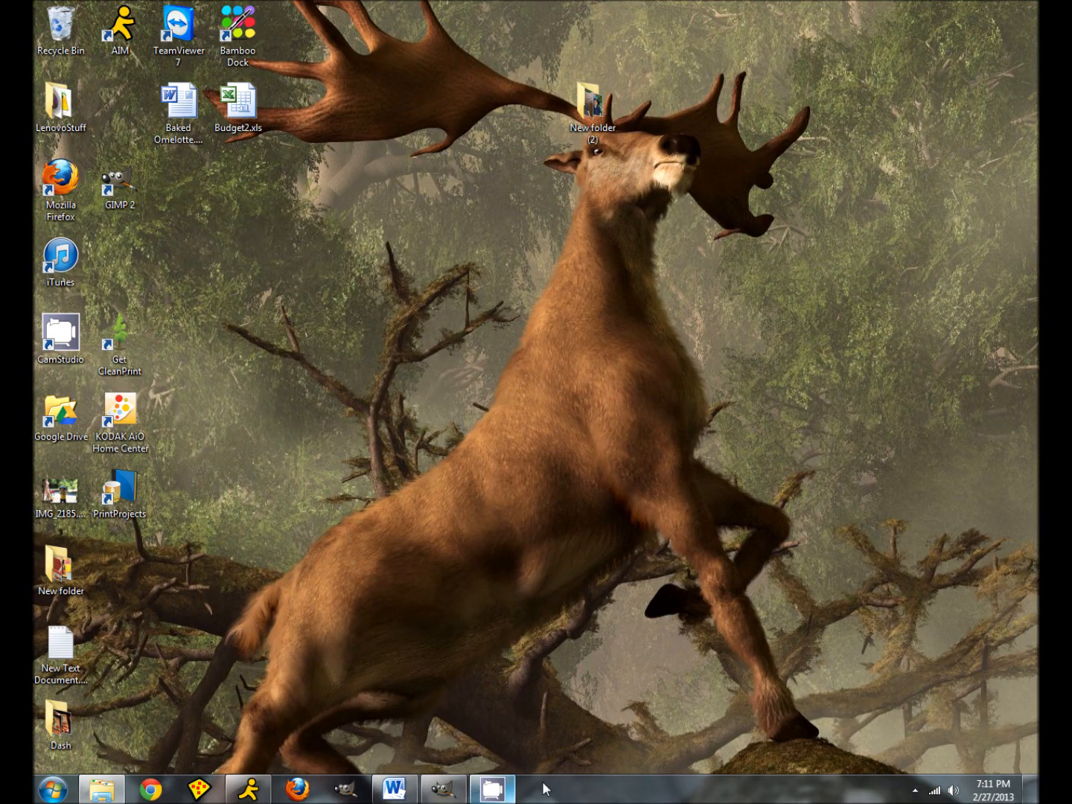
- Switch to GIMP and open tree.bmp and tree_z.bmp together from the Tree project folder
click(444, 794)
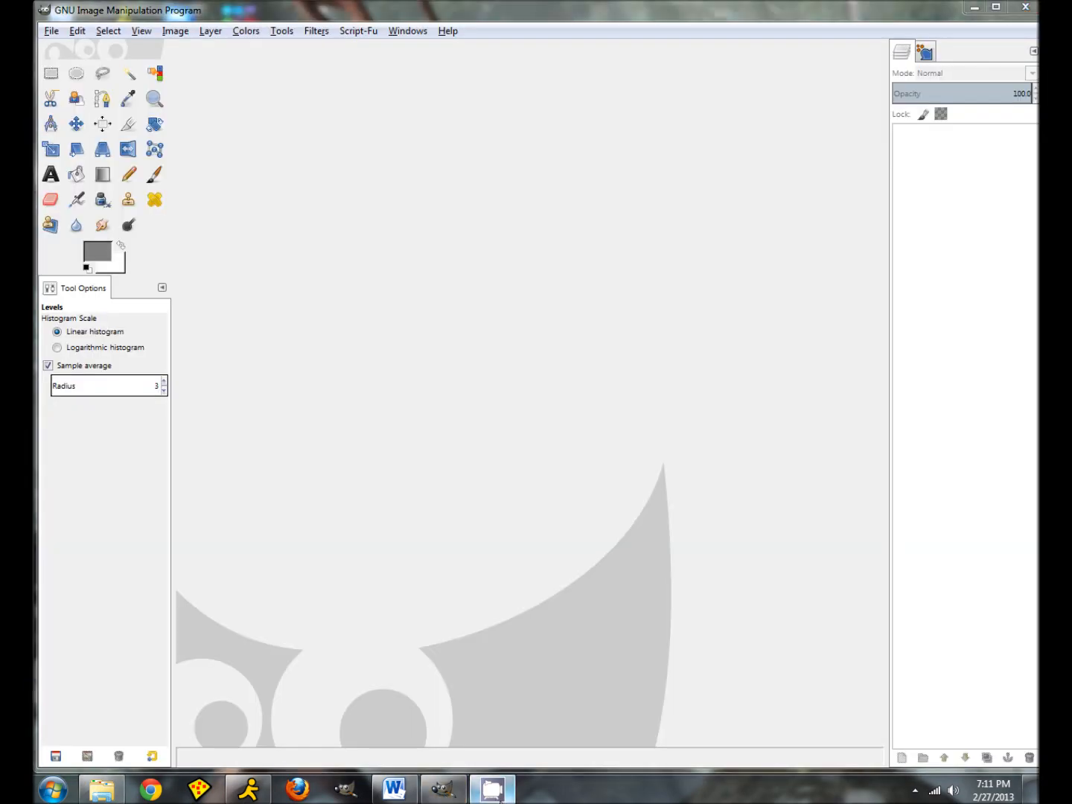
click(101, 790)
click(700, 156)
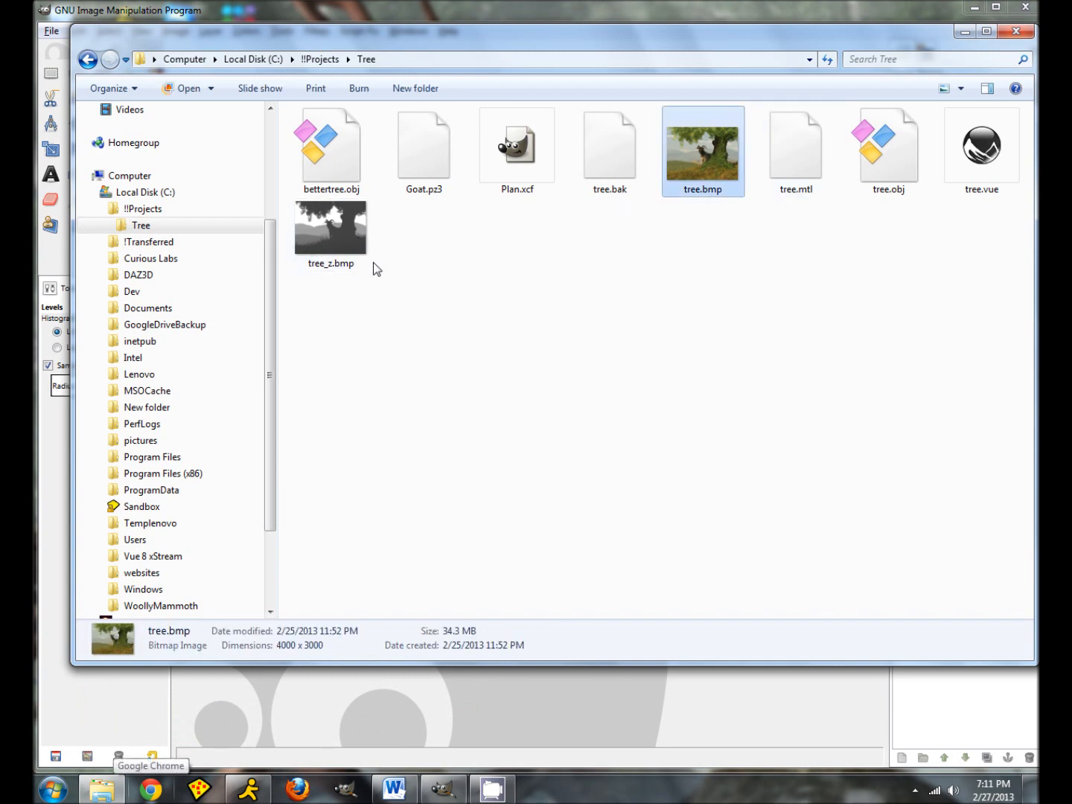
ctrl+click(338, 246)
drag(339, 246, 38, 254)
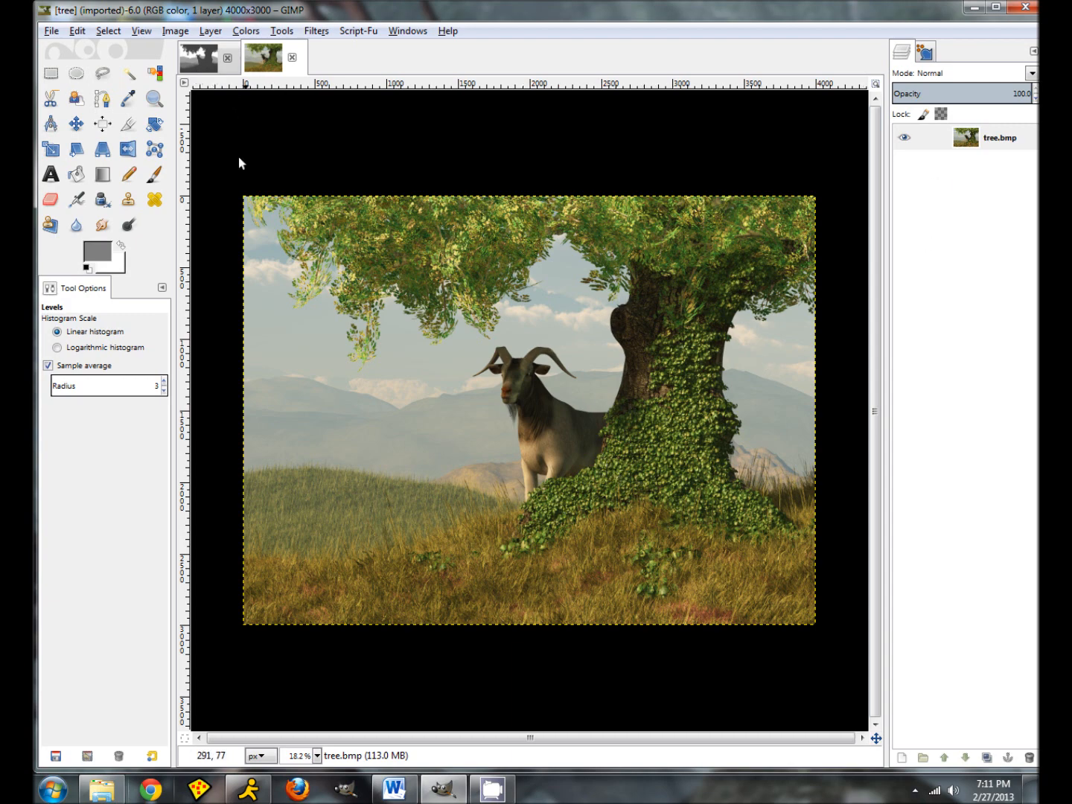
- Apply a Threshold to the tree_z depth image with the lower limit at about 148, keeping the sky and distant mountains white
click(205, 68)
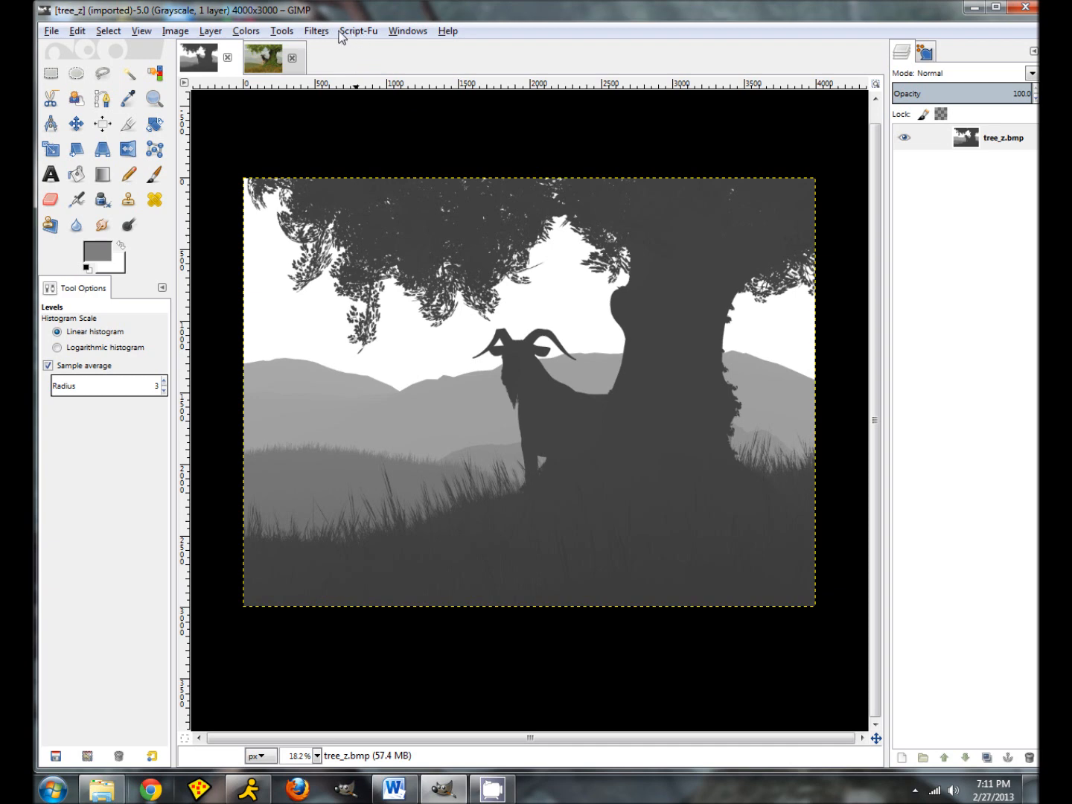
click(246, 31)
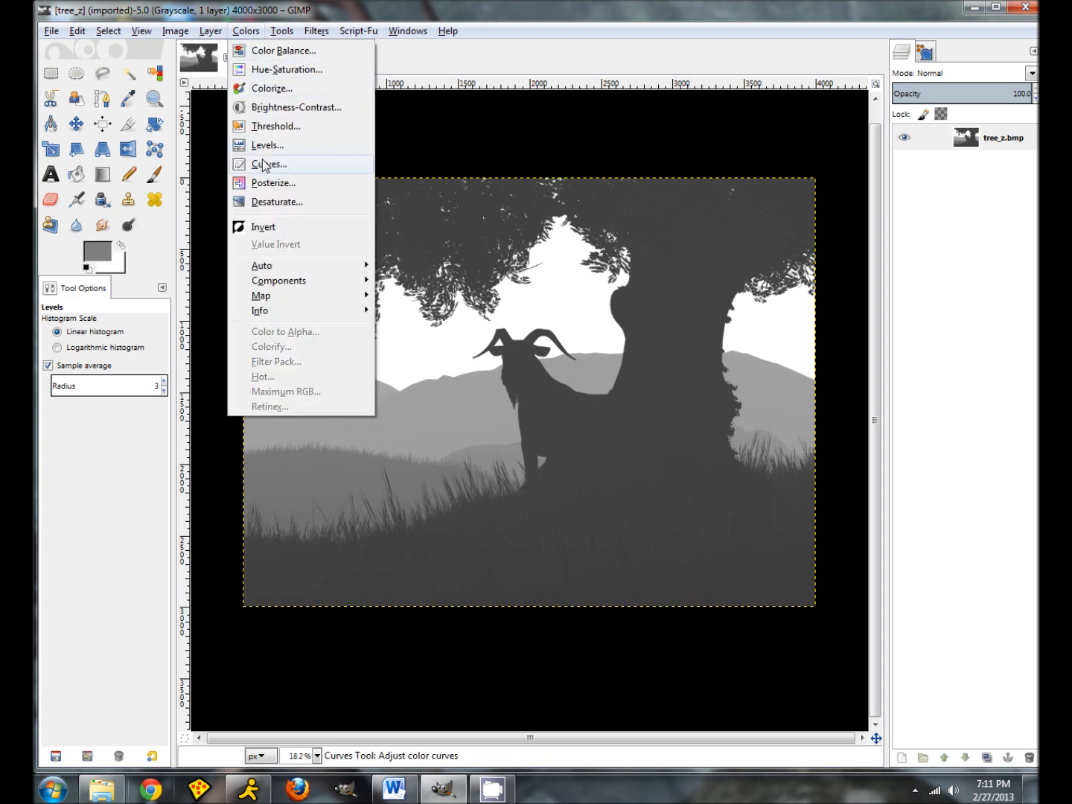
click(275, 127)
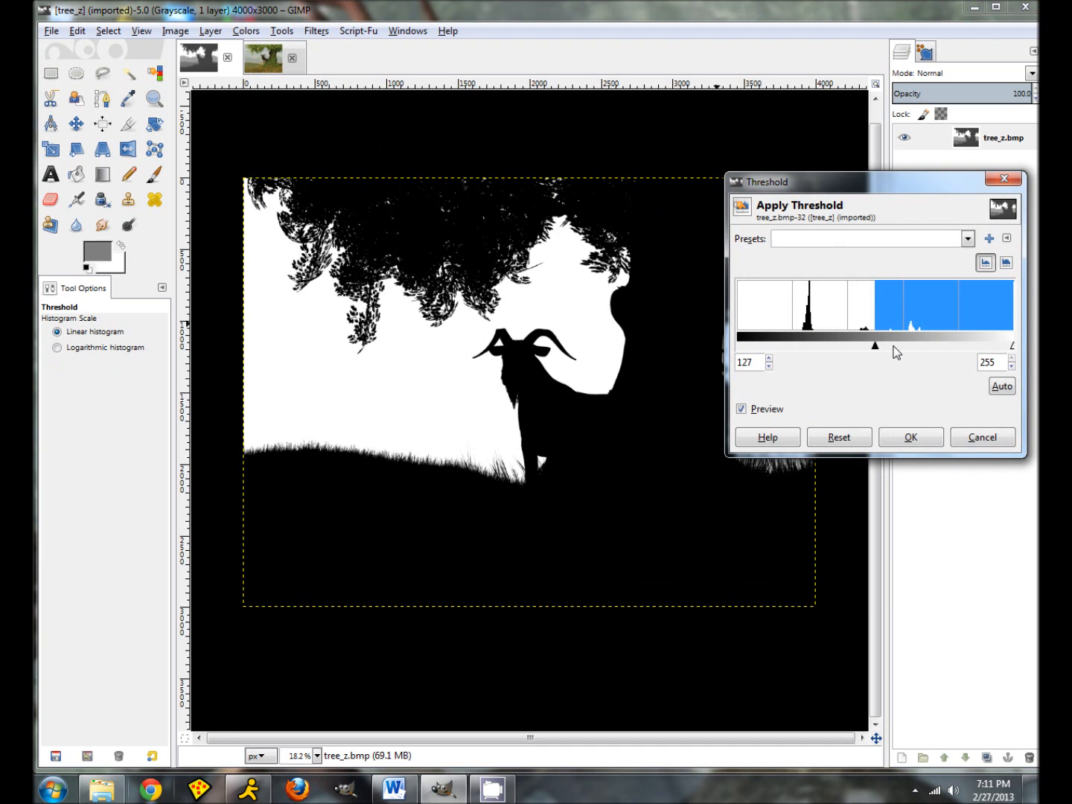
drag(880, 353, 901, 353)
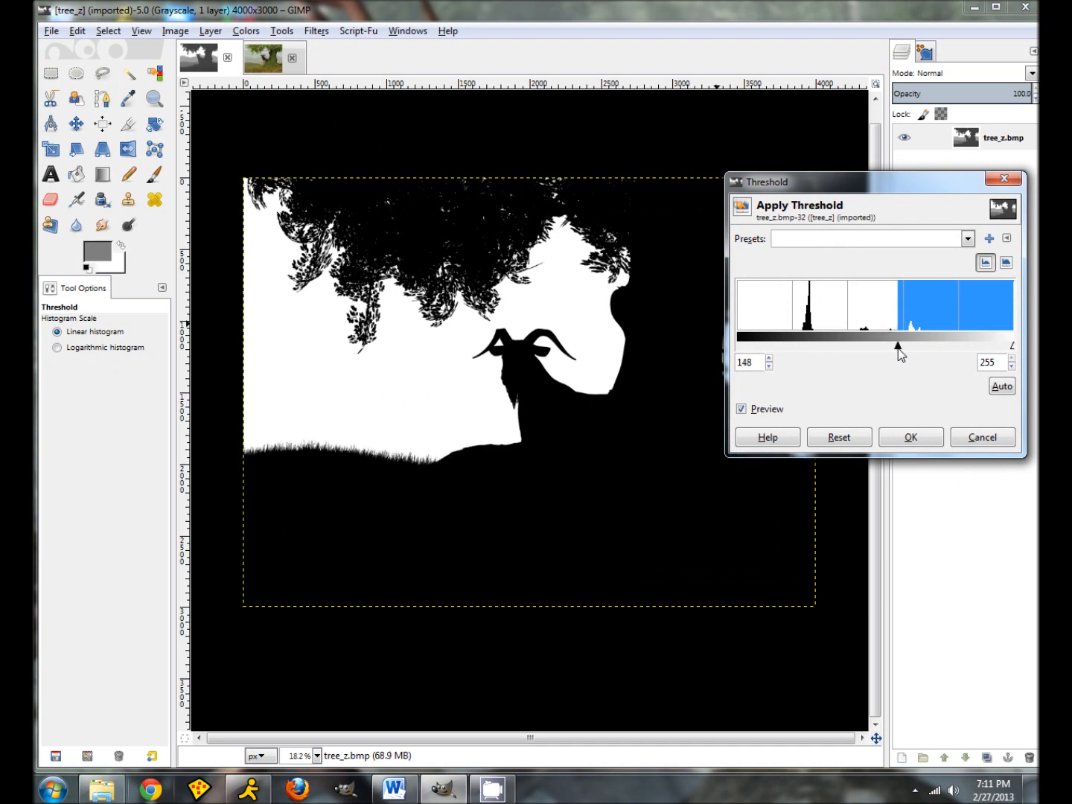
mouse_move(900, 353)
mouse_down()
mouse_move(921, 356)
mouse_move(903, 357)
mouse_up()
click(909, 438)
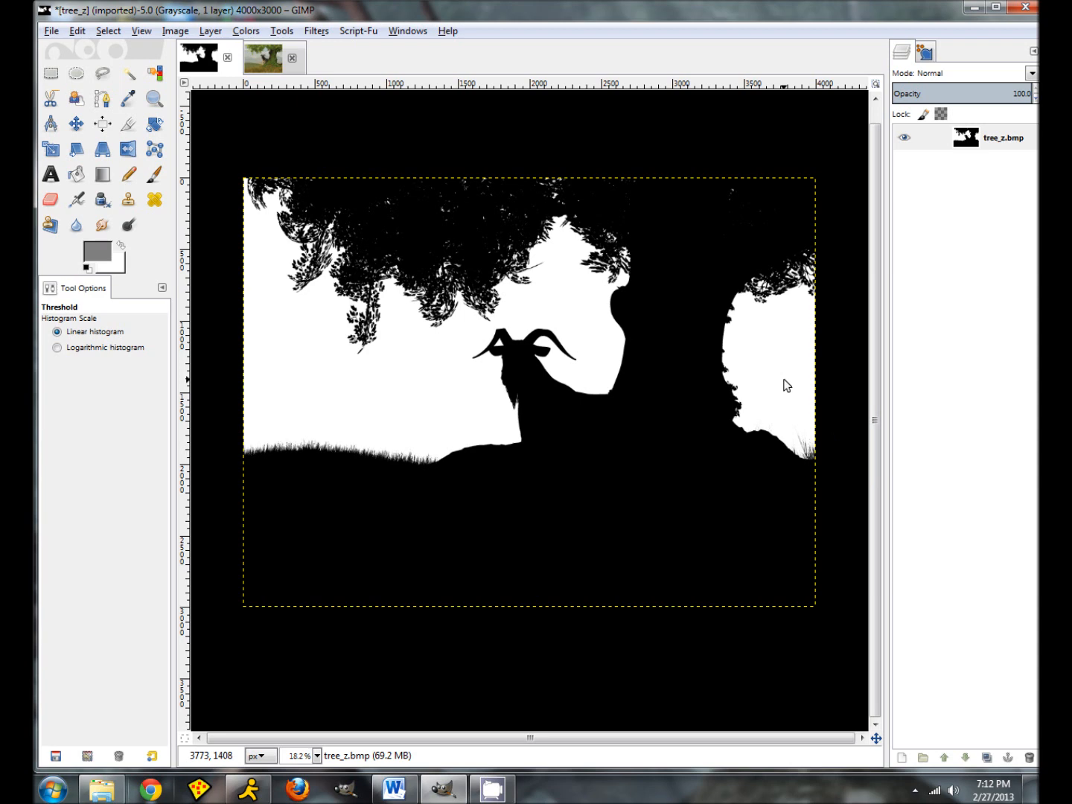
- Select the entire thresholded tree_z image and copy it
click(108, 31)
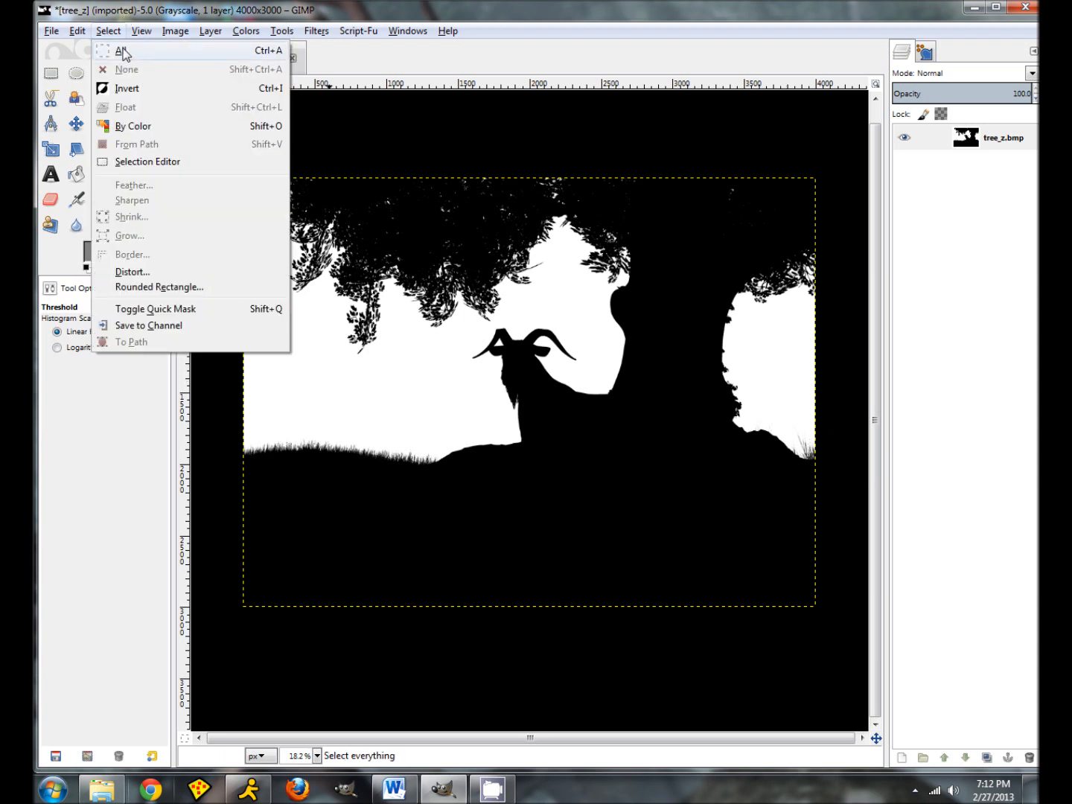
click(123, 50)
key(ctrl+c)
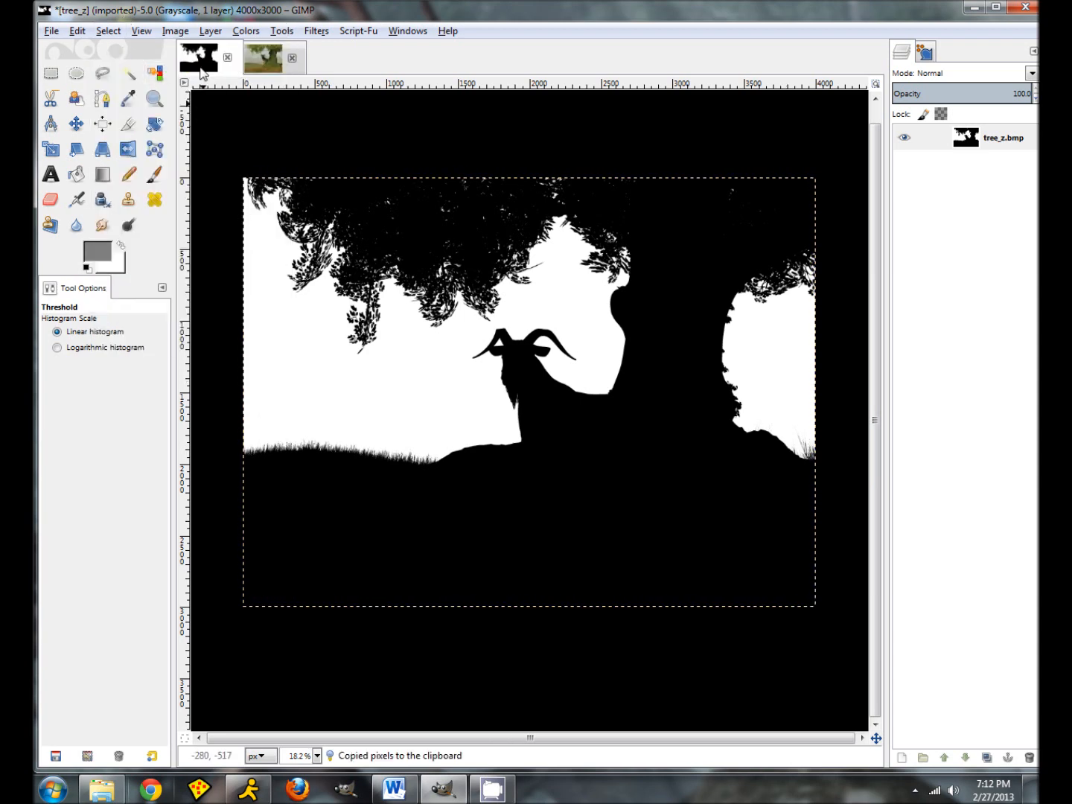
- Paste the copied black-and-white depth mask into the tree image and turn it into a new layer
click(264, 58)
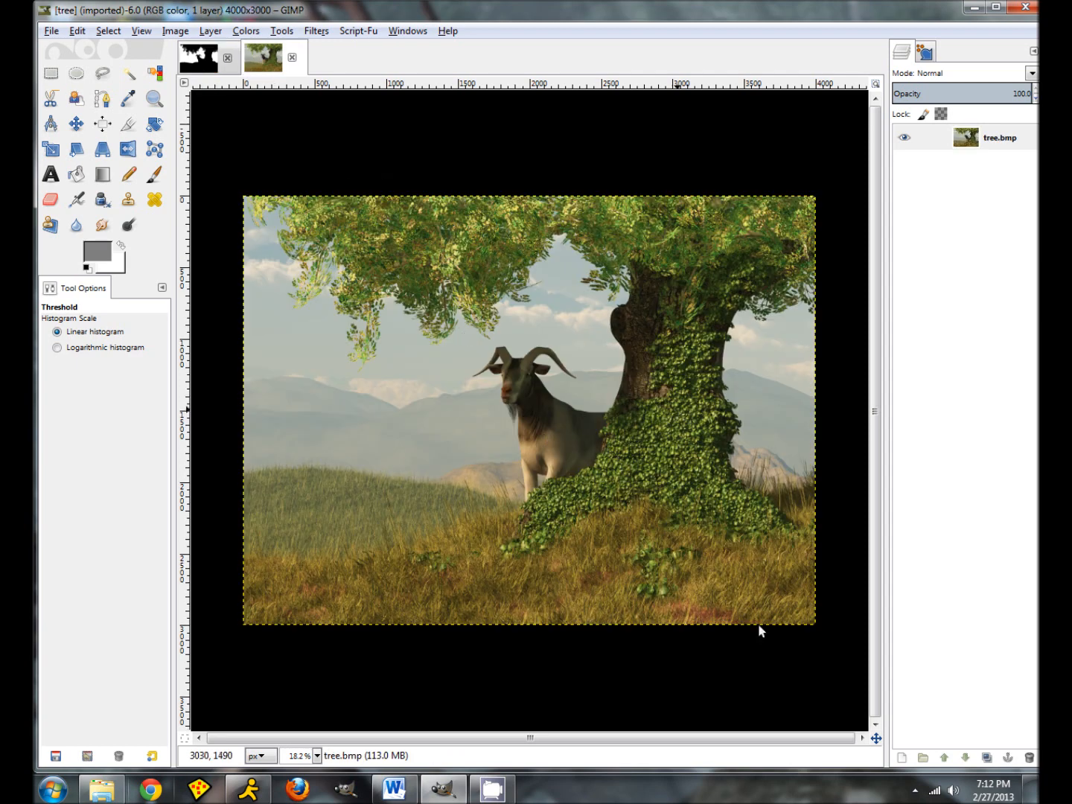
key(ctrl+v)
click(902, 758)
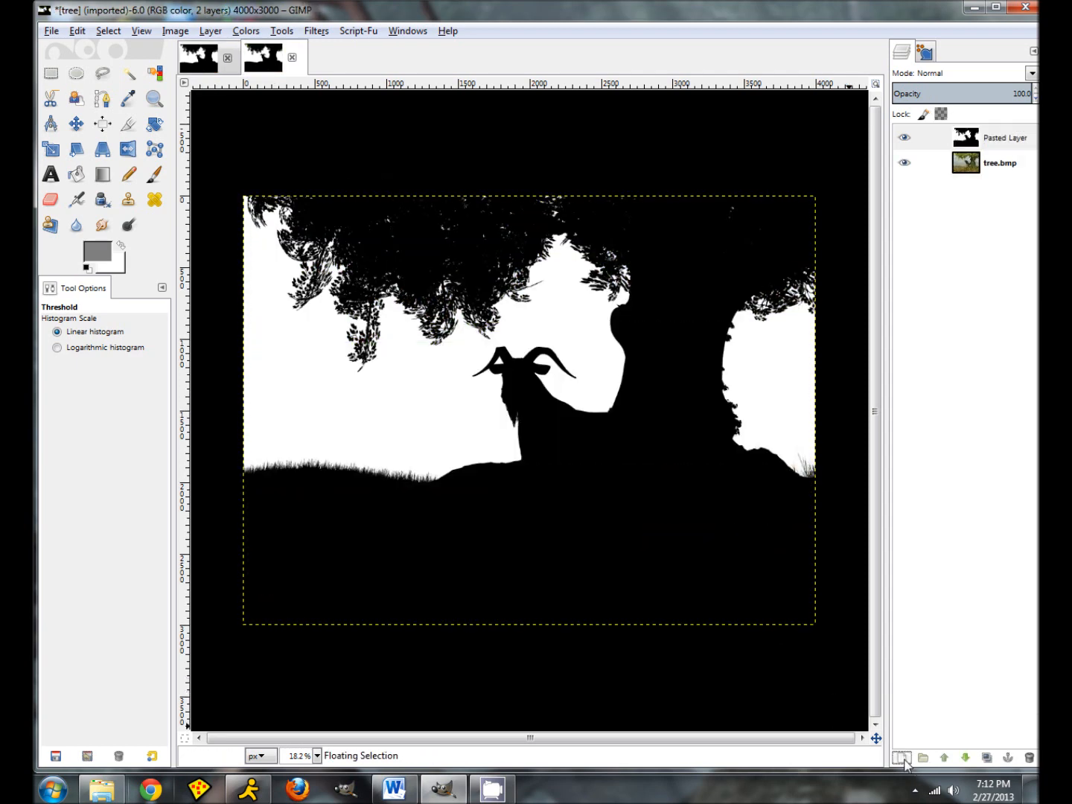
- Select the mask's black foreground area by color, and delete the mask layer while keeping the selection
click(160, 77)
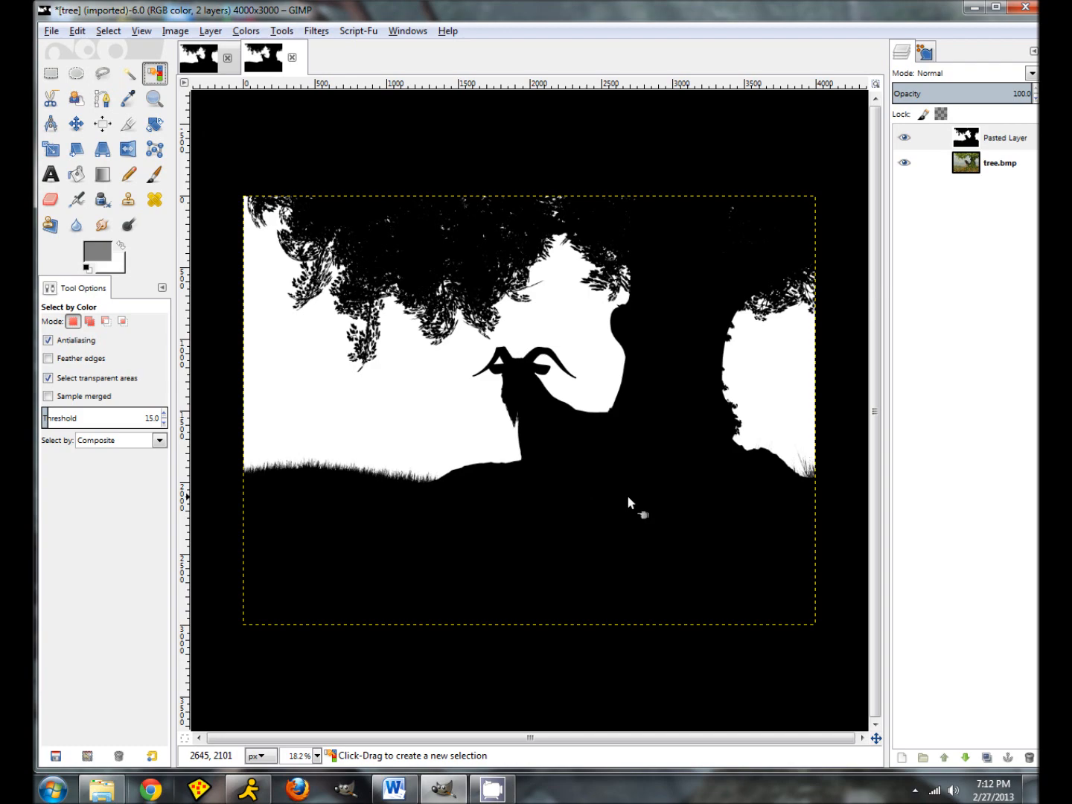
click(670, 603)
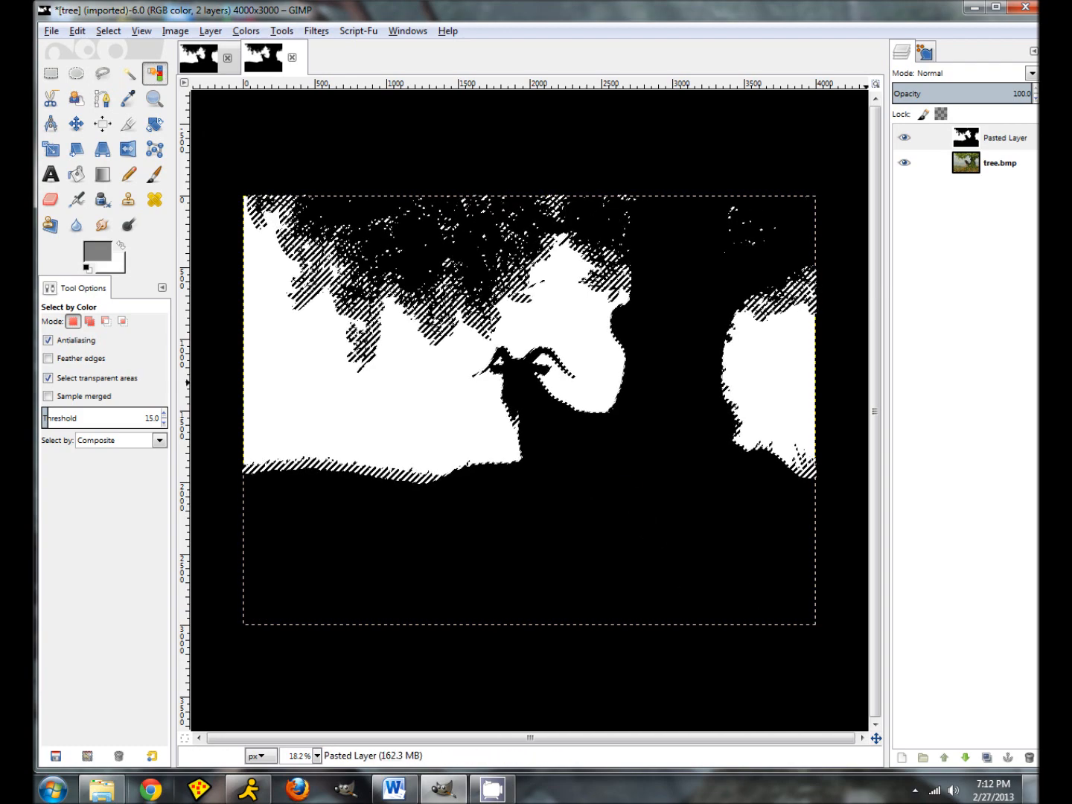
click(1027, 758)
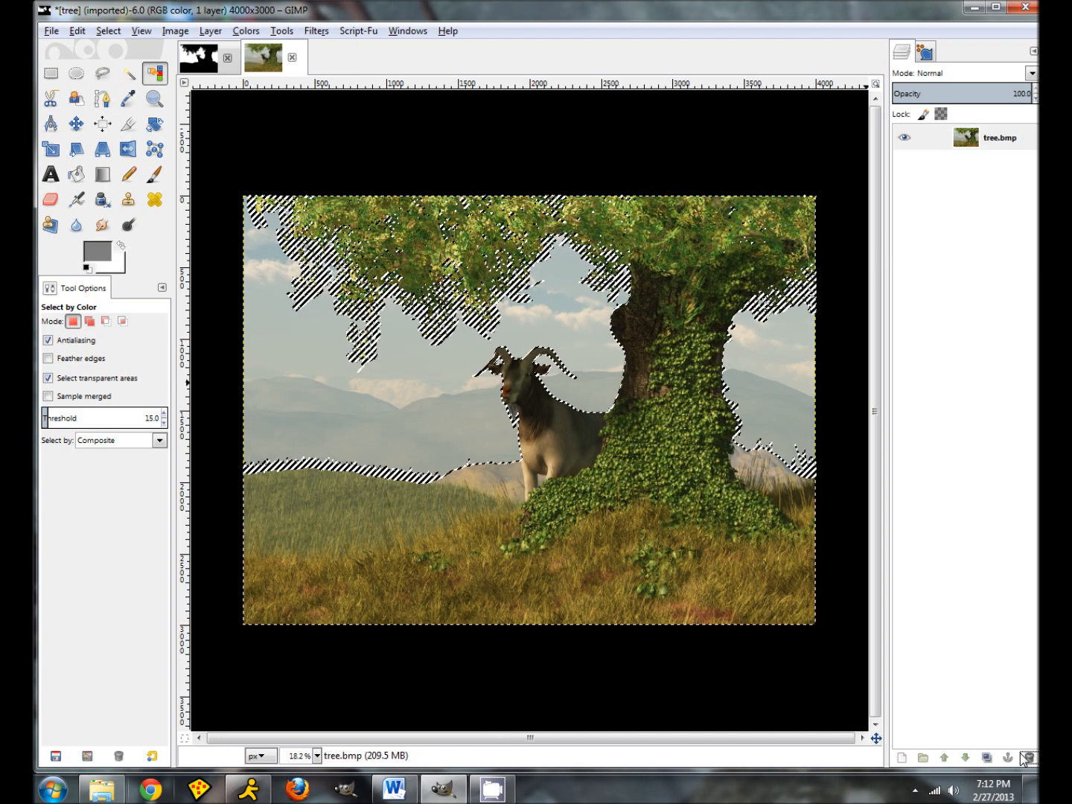
- Copy the selected foreground of tree.bmp onto a new layer and check the cutout by temporarily hiding the tree.bmp layer
key(ctrl+c)
key(ctrl+v)
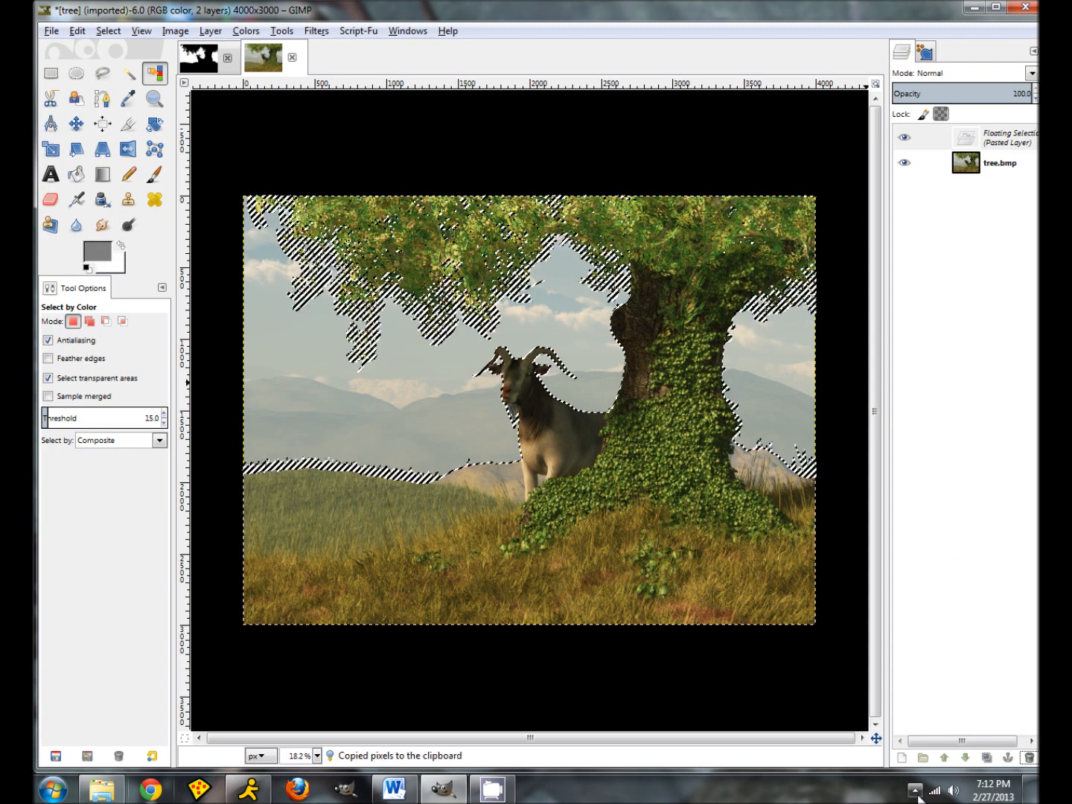
click(901, 758)
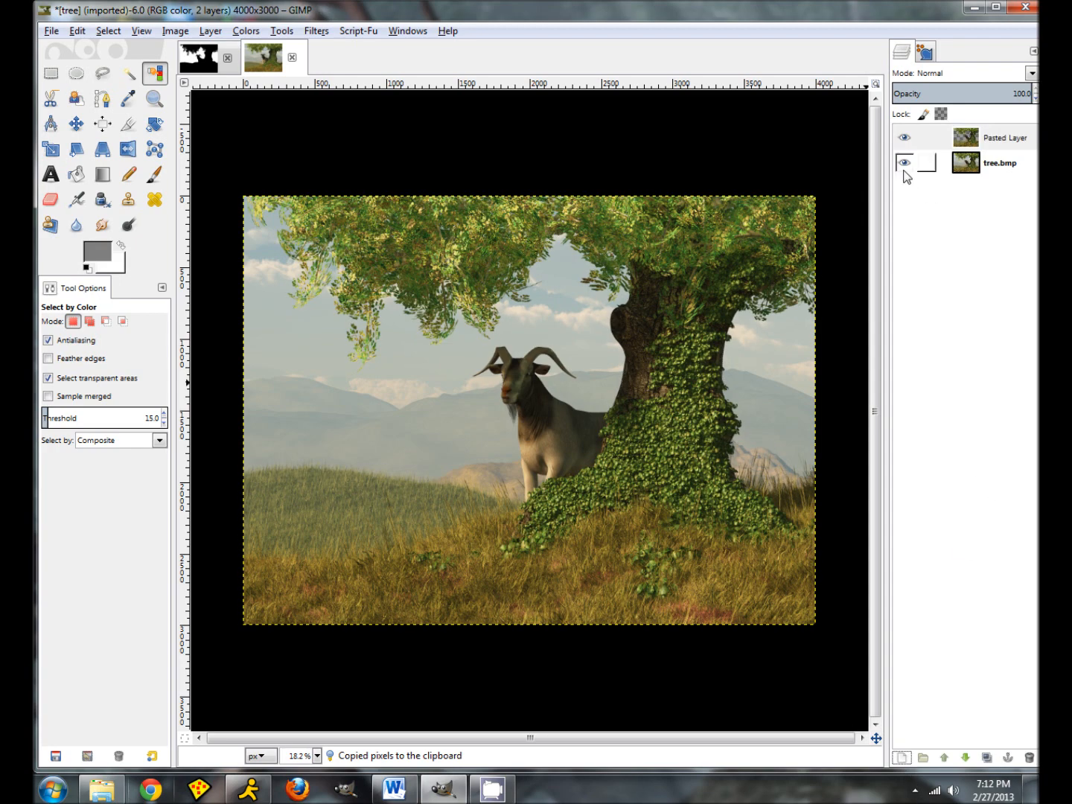
click(907, 143)
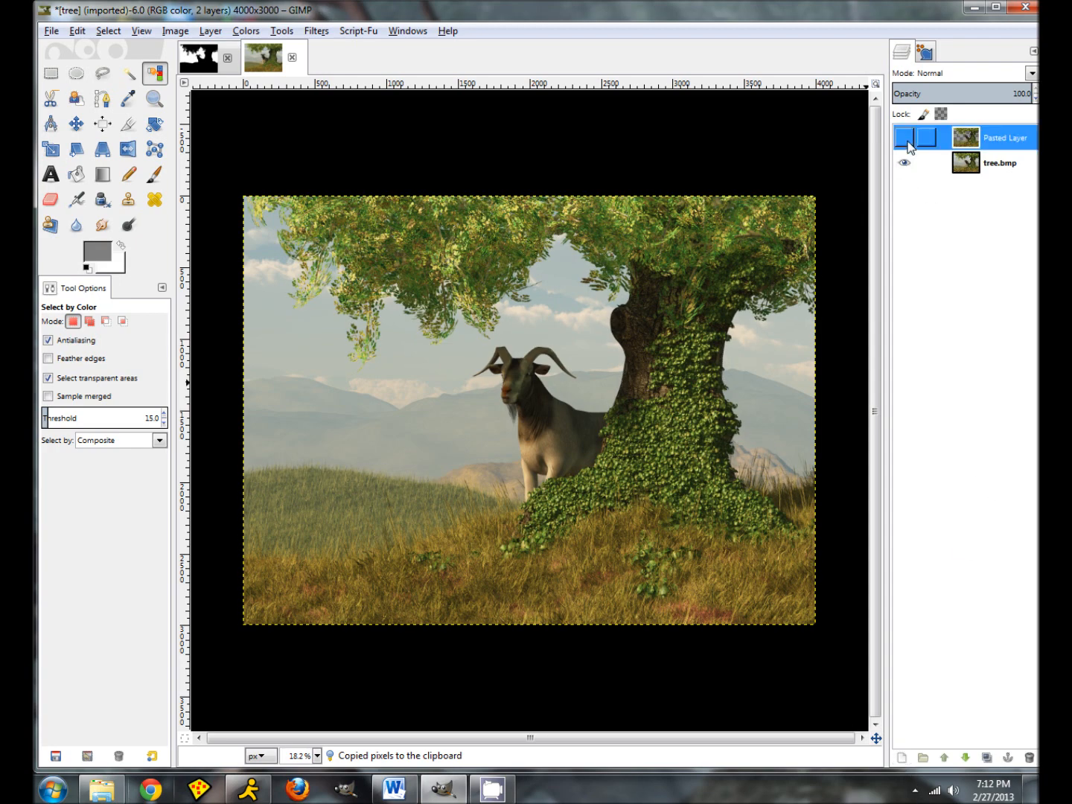
click(903, 161)
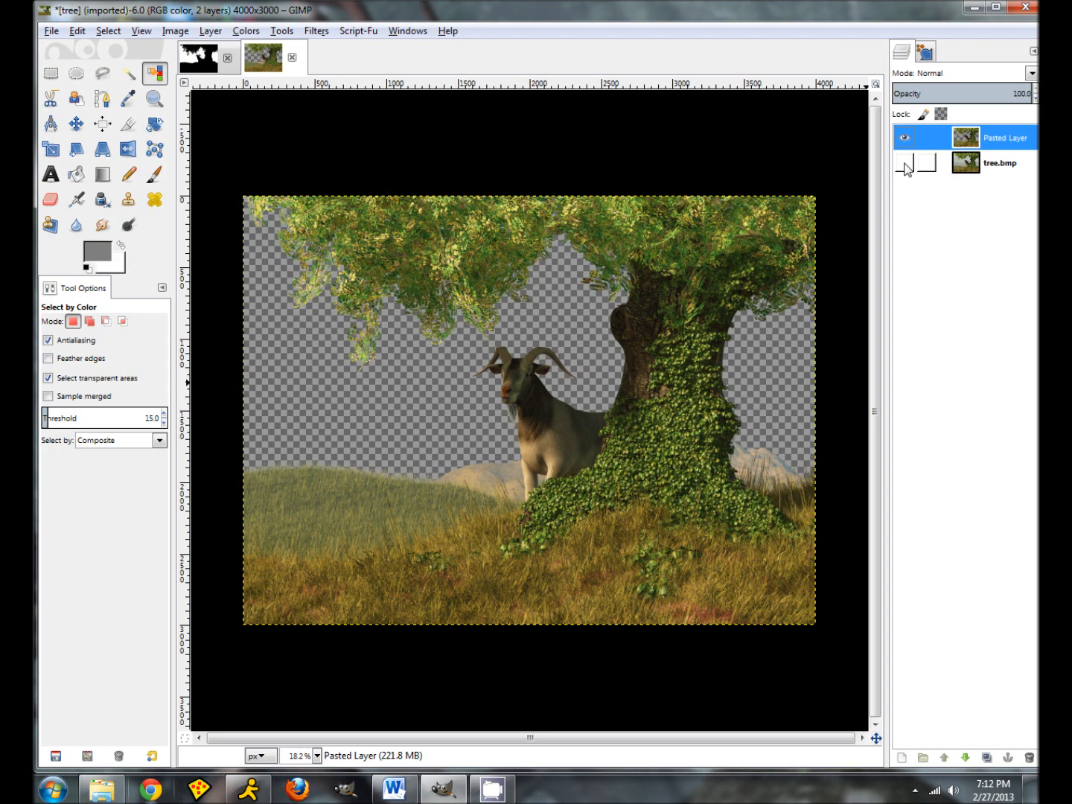
click(906, 164)
click(906, 165)
click(905, 163)
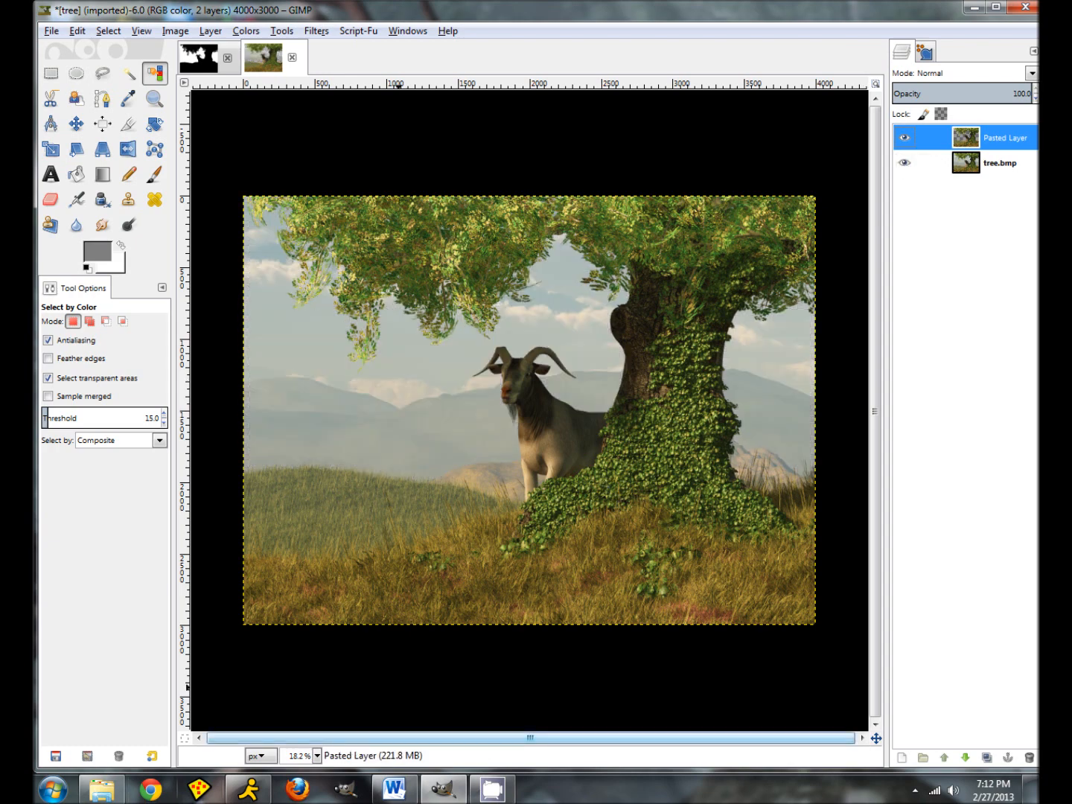
- Undo the previous threshold on the tree_z image and apply a new Threshold with the range 127 to 255
click(223, 53)
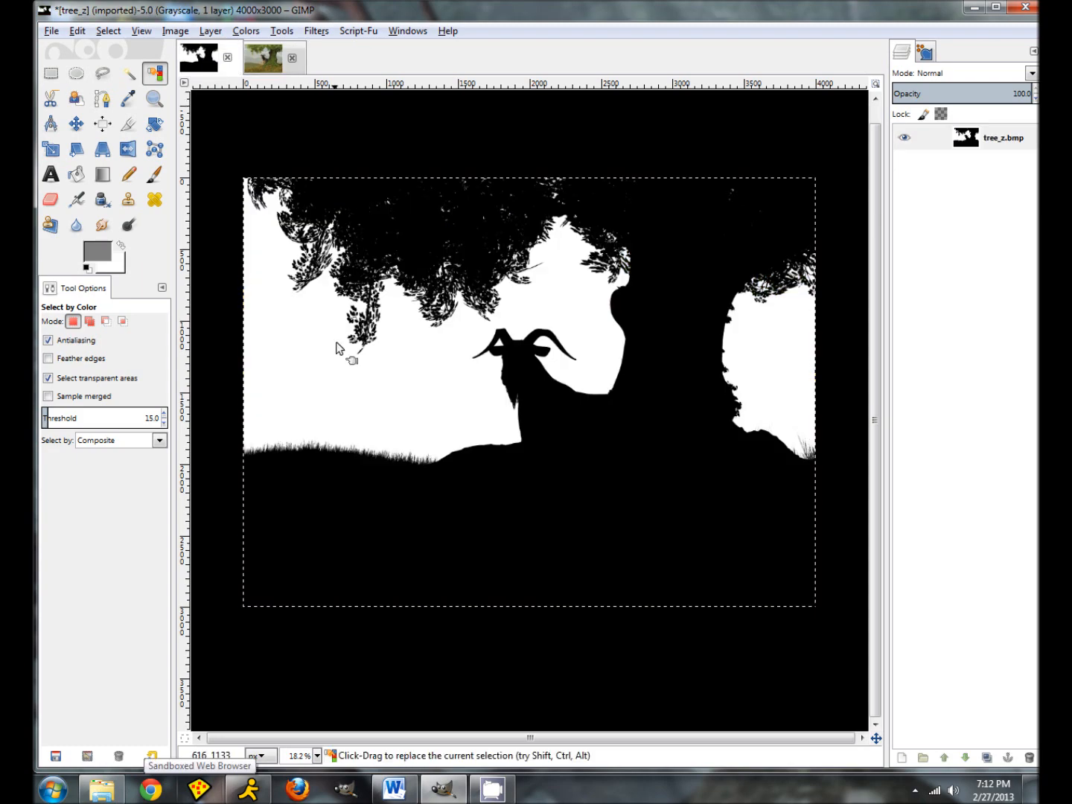
key(ctrl)
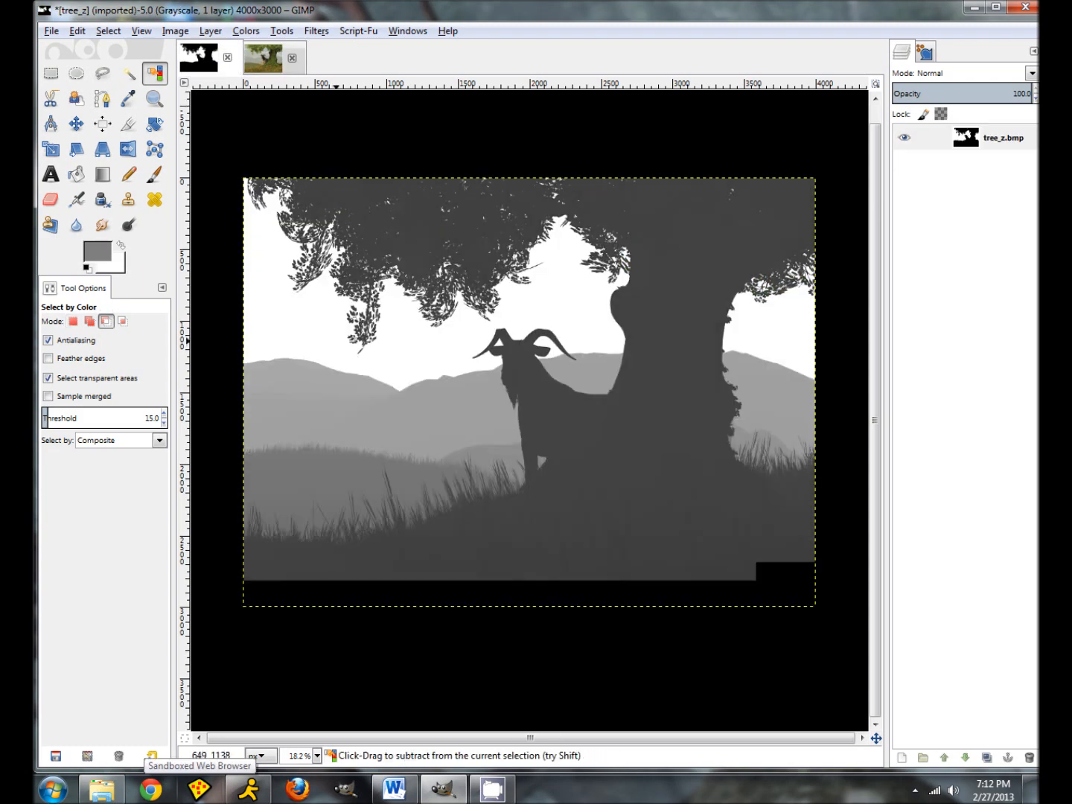
key(ctrl+z)
click(245, 31)
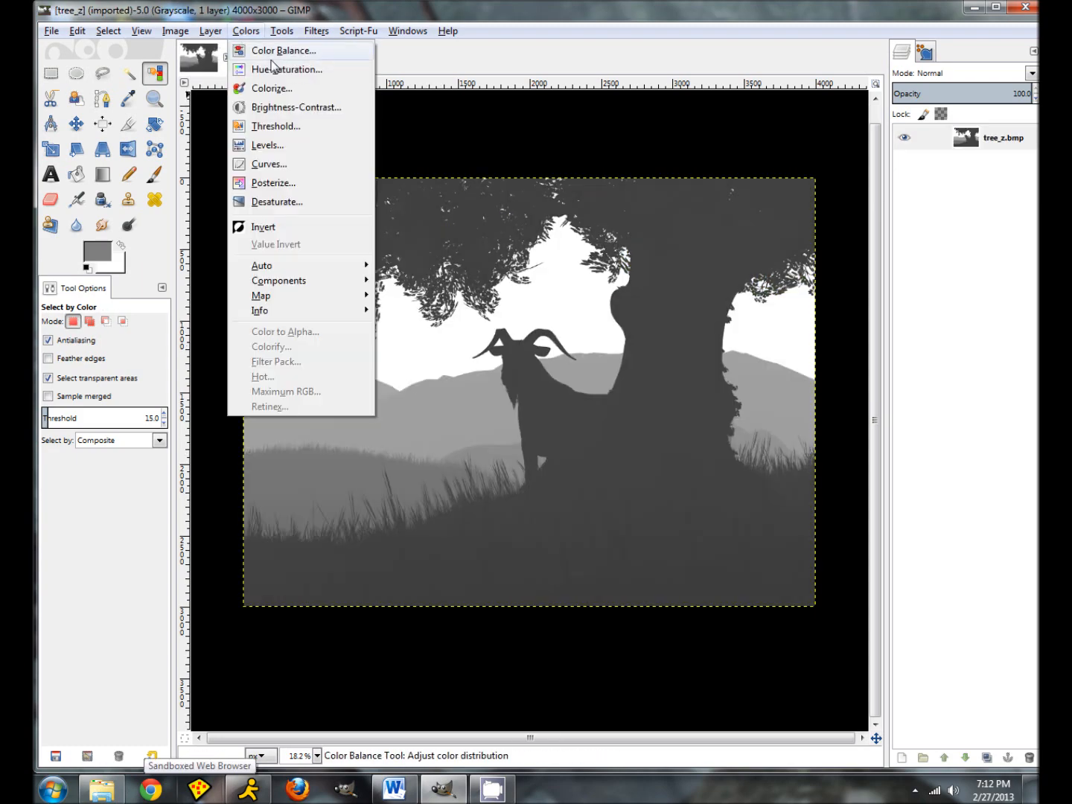
click(276, 124)
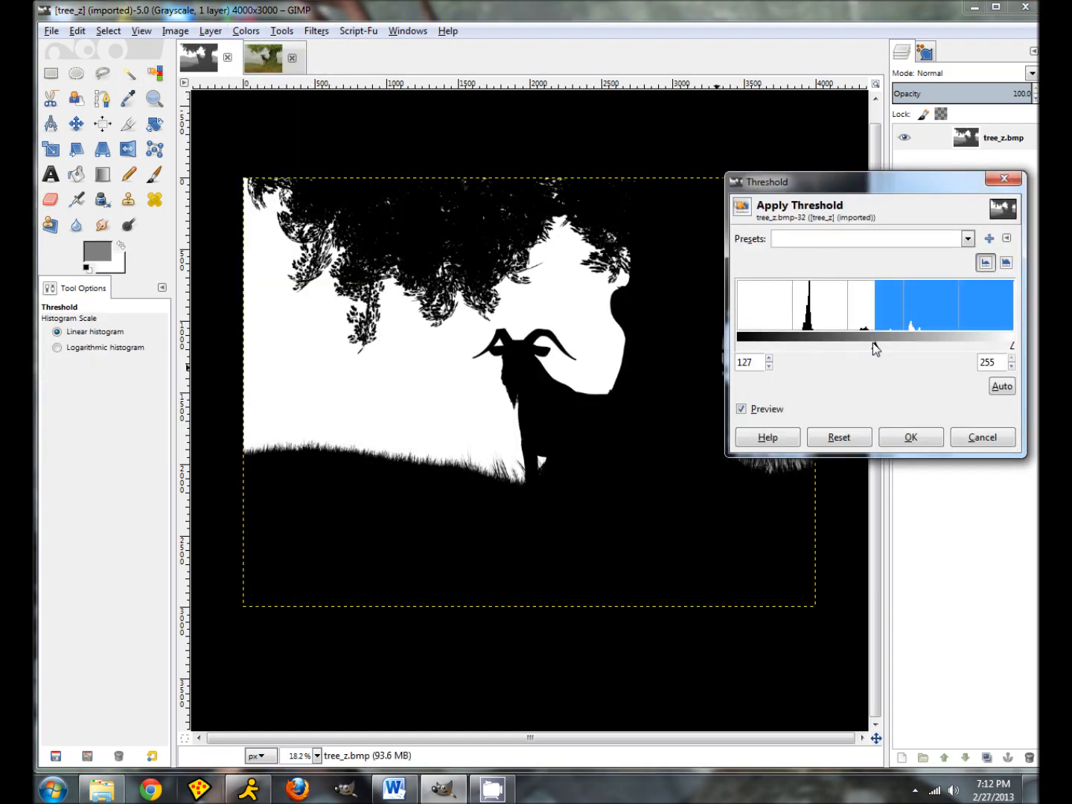
click(911, 438)
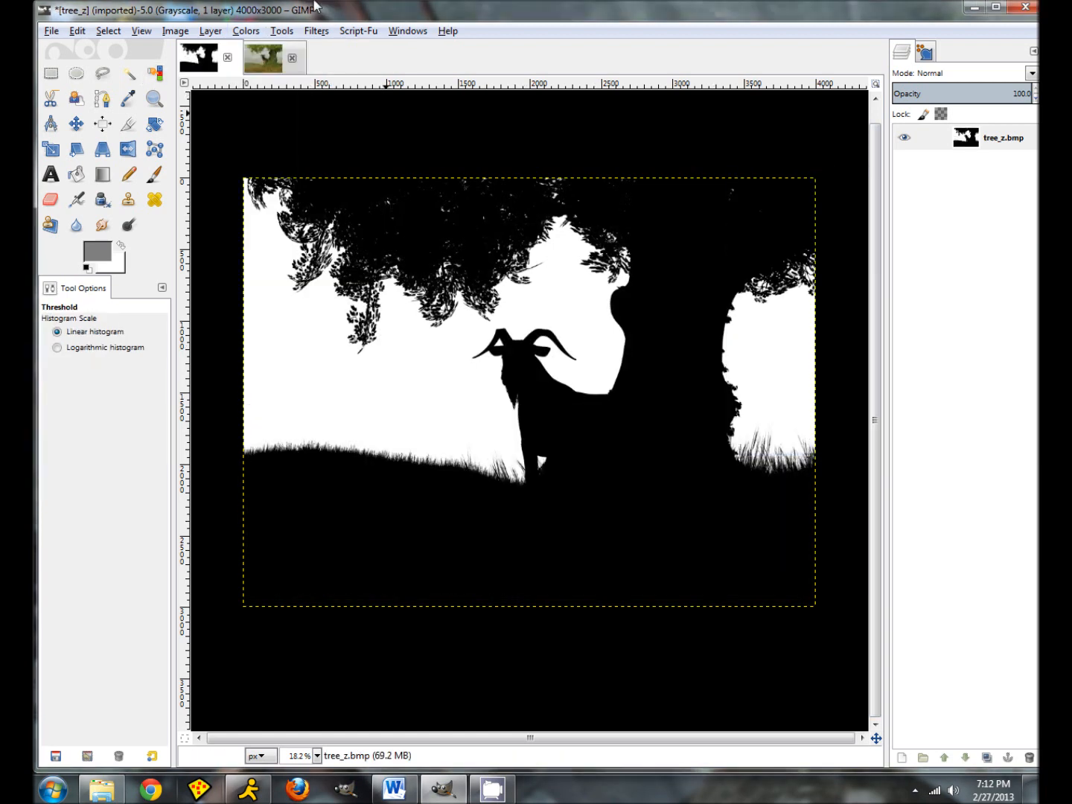
- Copy the entire rethresholded tree_z image and paste it into the tree image as a new layer
click(108, 30)
click(120, 51)
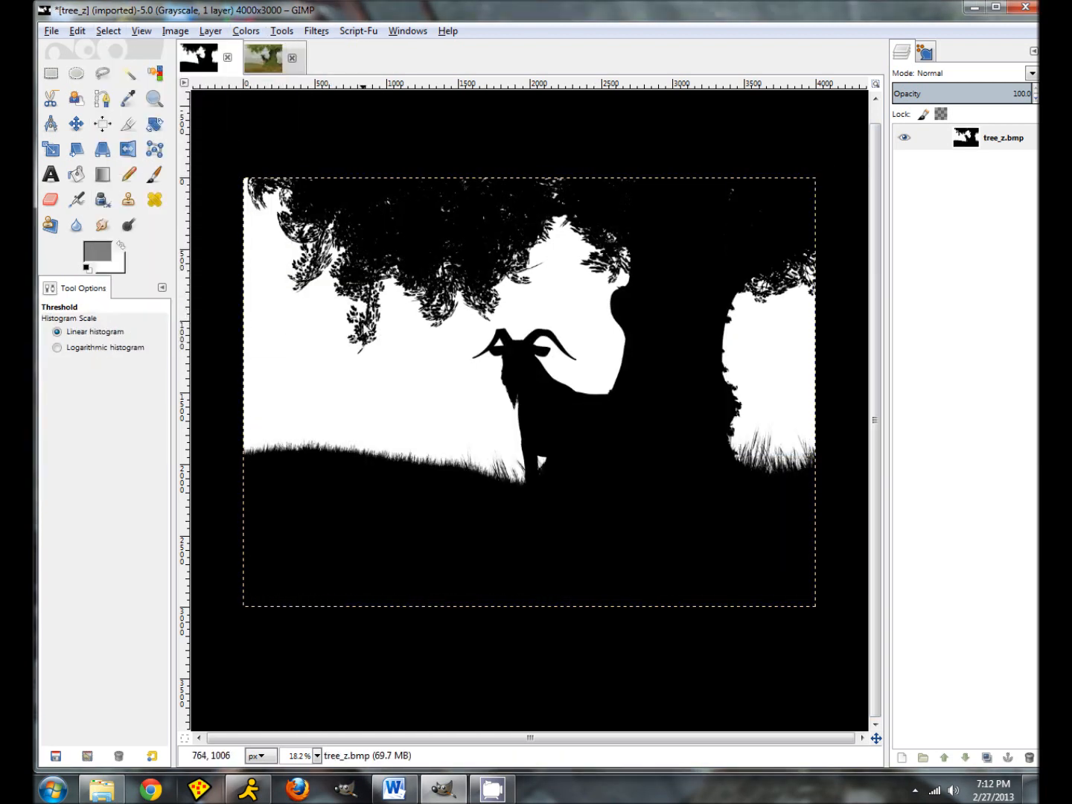
key(ctrl+c)
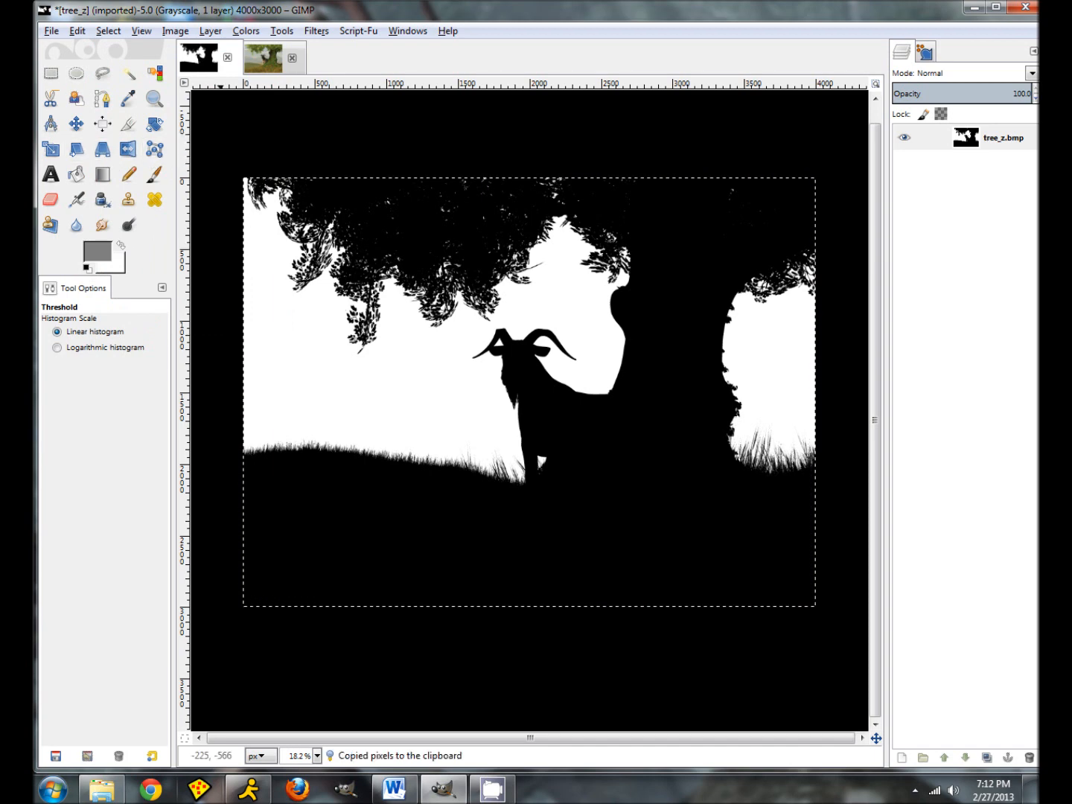
click(271, 65)
key(ctrl+v)
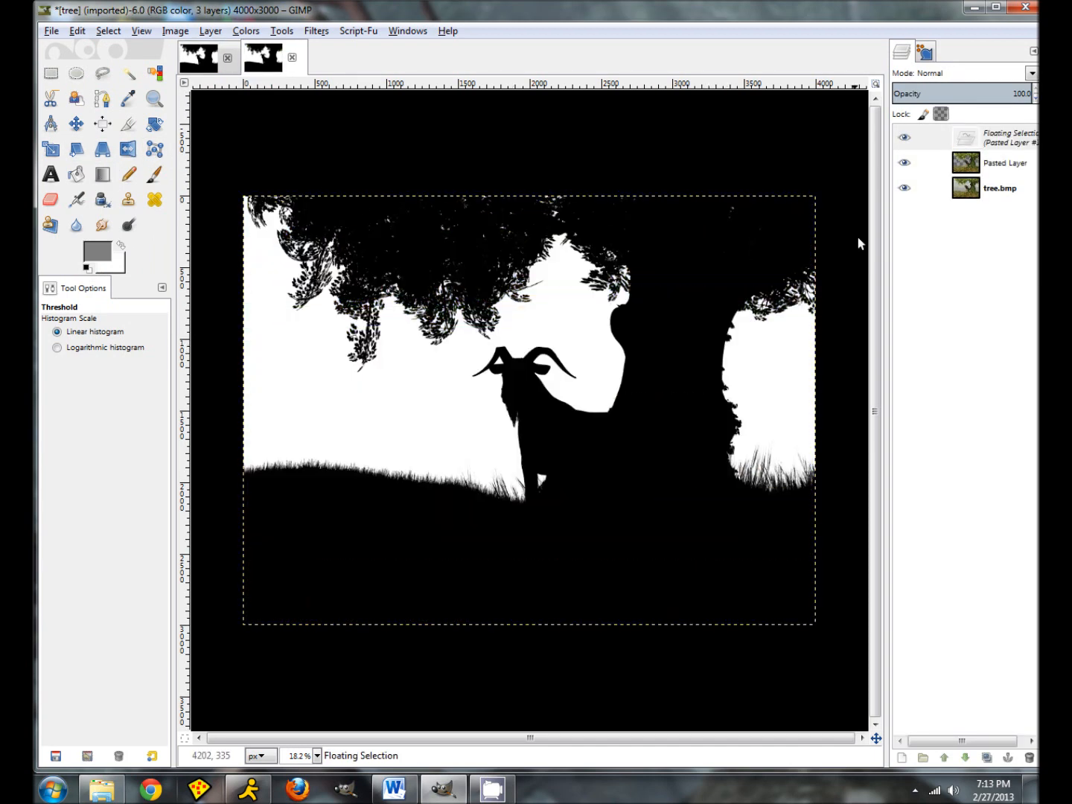
click(901, 756)
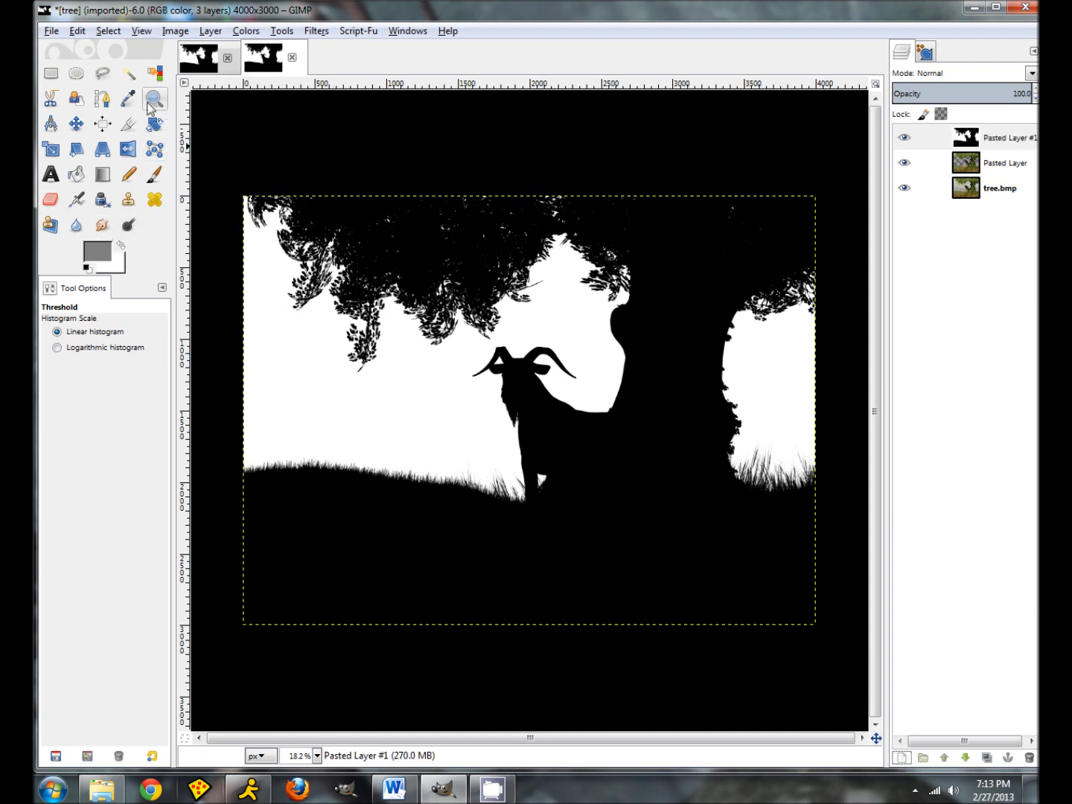
- Select the black area of the second mask by color, and delete that mask layer while keeping the selection
click(155, 72)
click(593, 578)
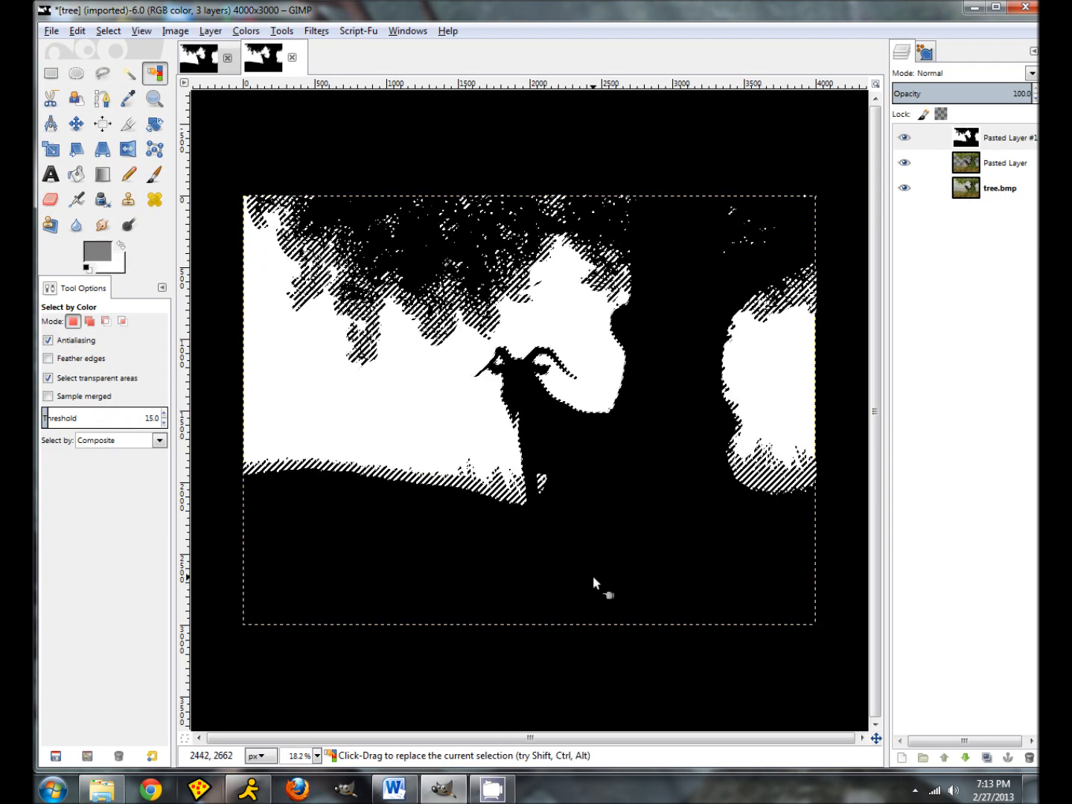
click(1027, 757)
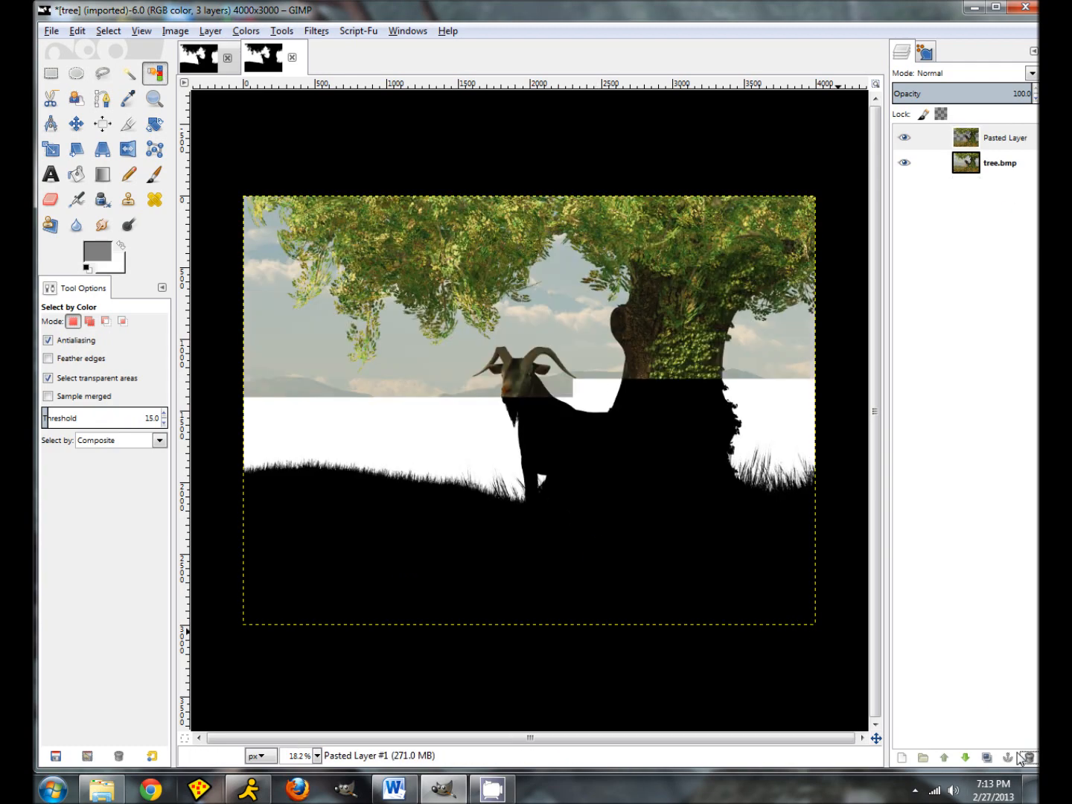
- Copy the selected area of Pasted Layer onto a new layer and check the cutout by temporarily hiding the two layers below
key(ctrl+c)
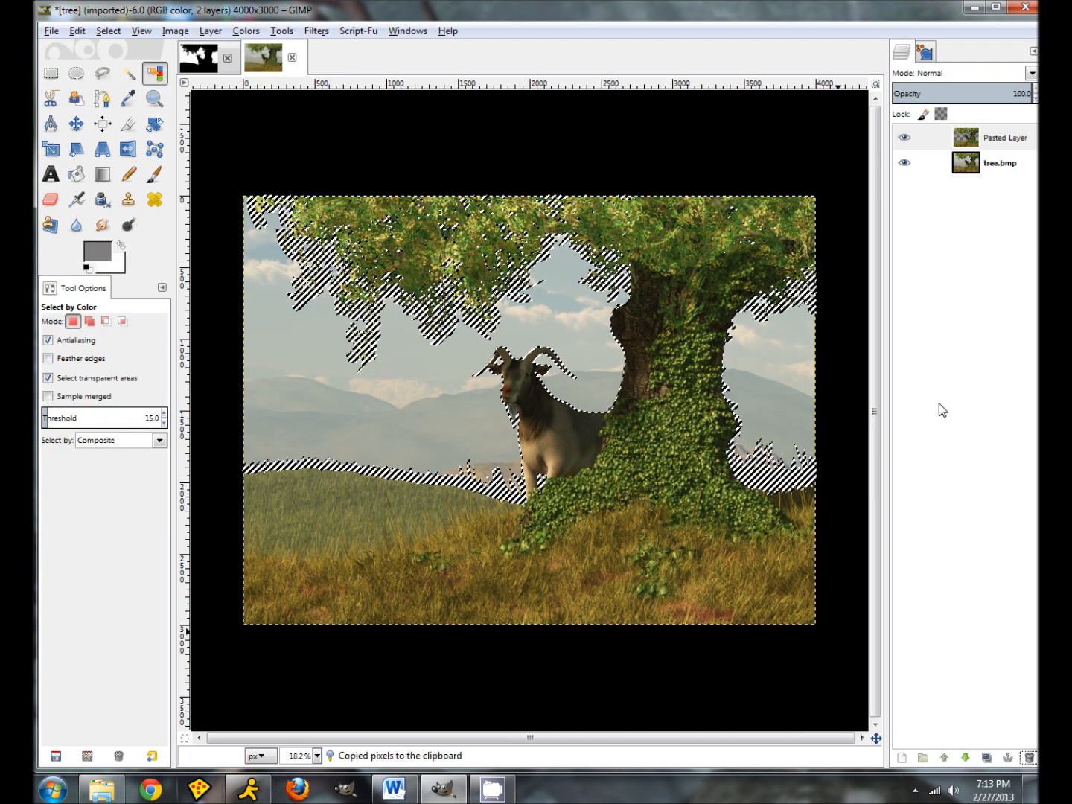
key(ctrl+v)
click(902, 757)
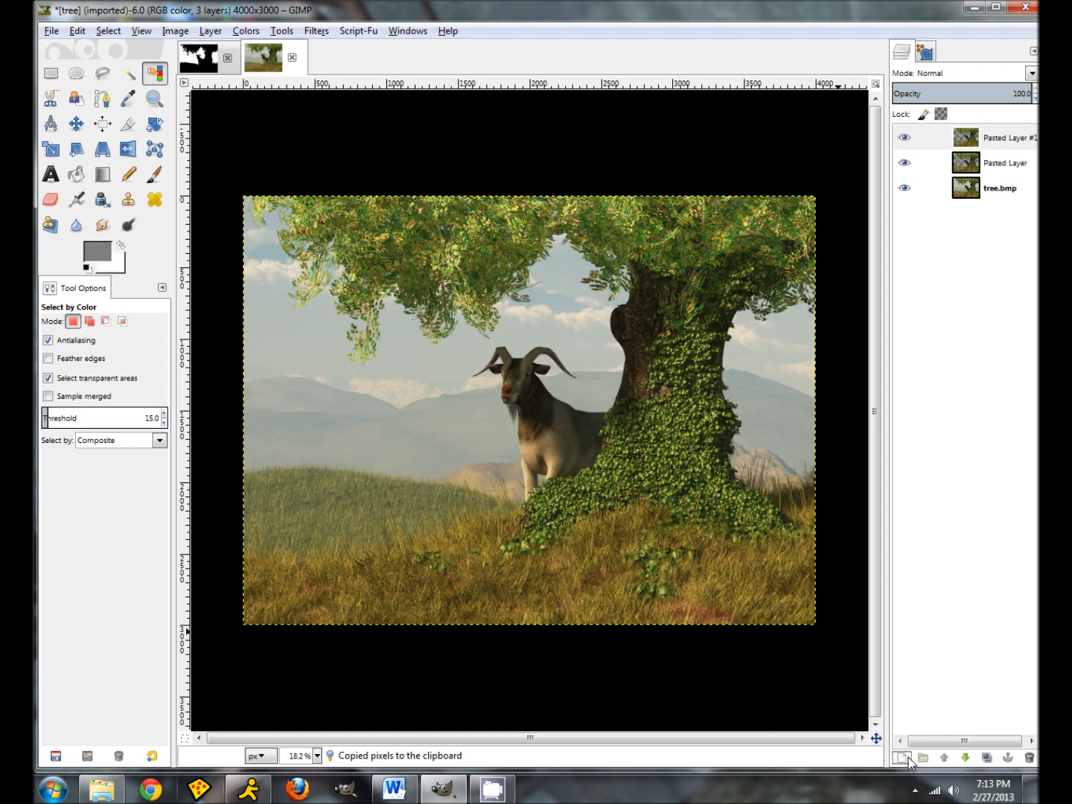
click(904, 189)
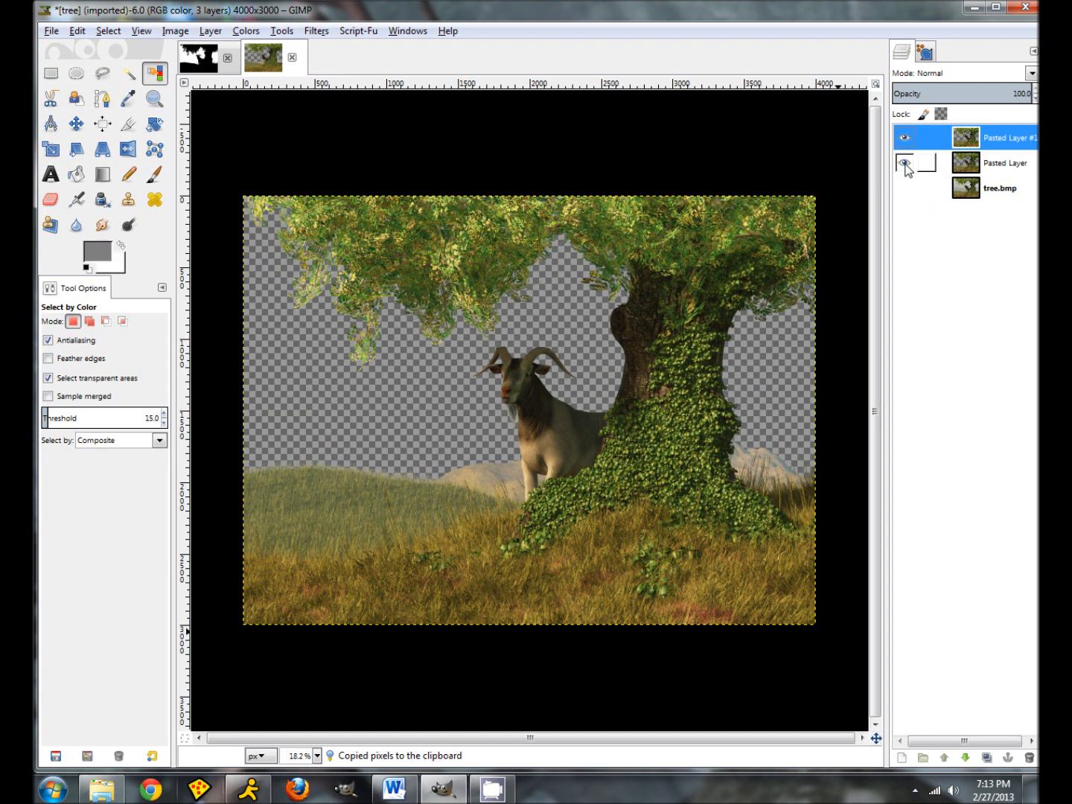
click(905, 163)
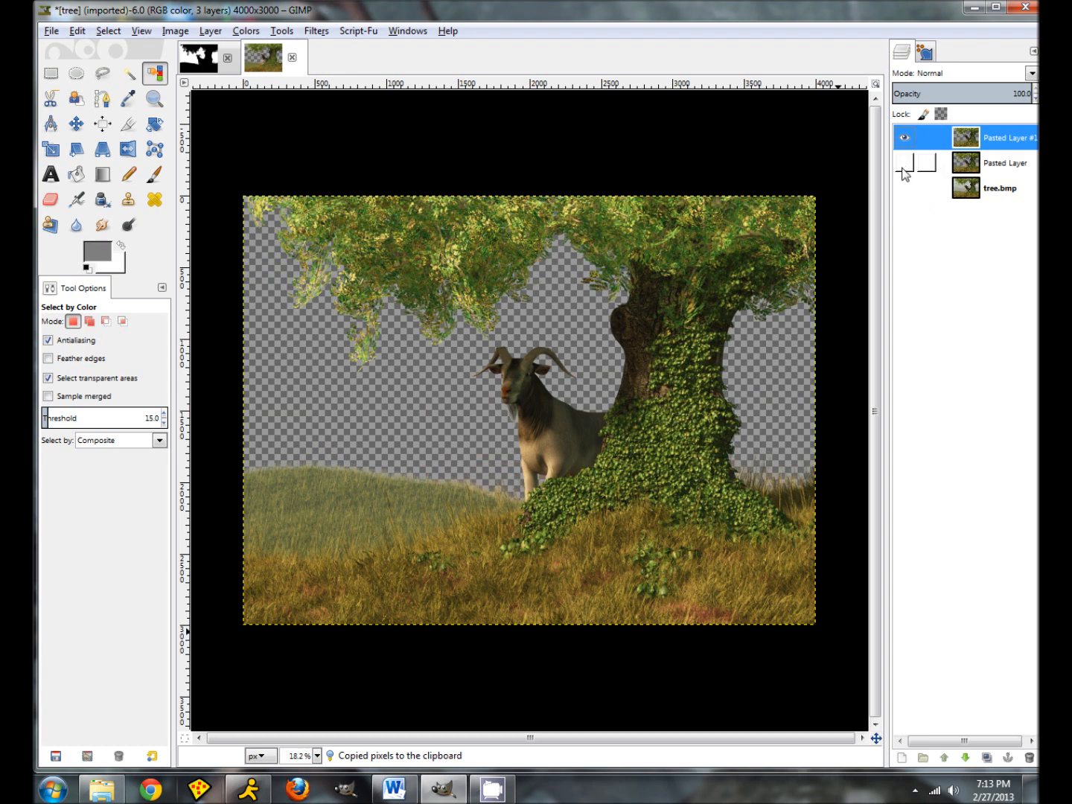
click(904, 163)
click(904, 189)
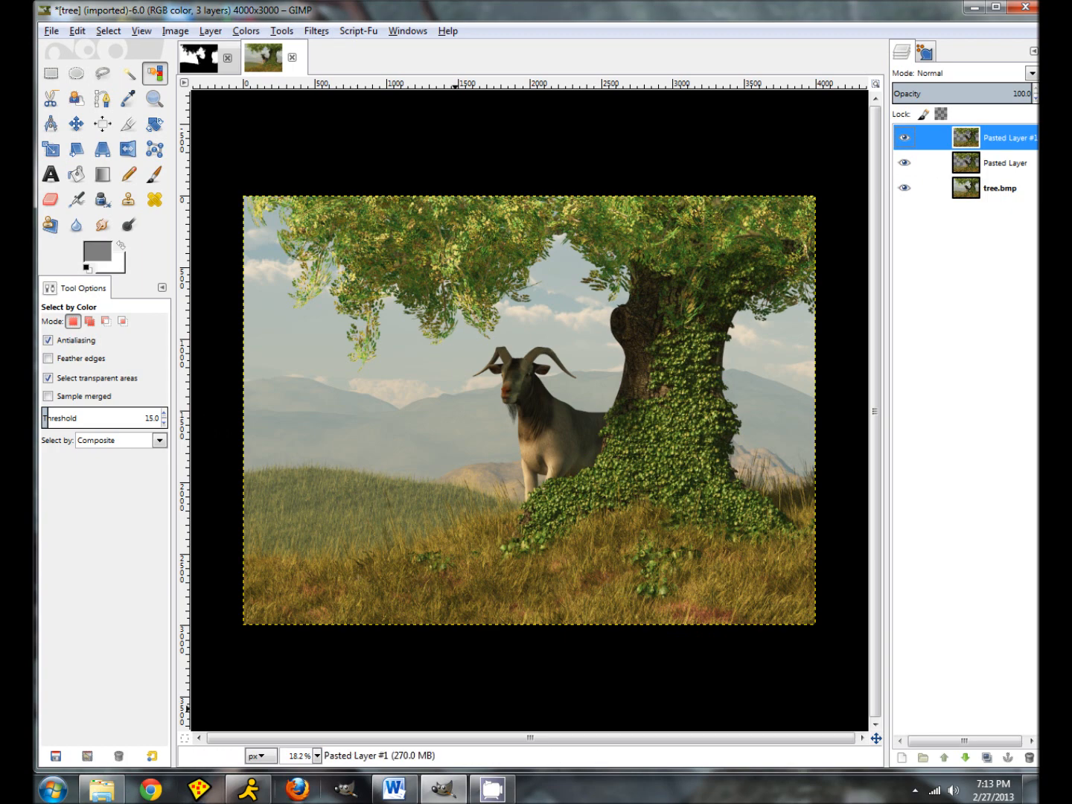
- Undo the threshold on tree_z and reapply it with a lower limit, turning the mid-distance hill white and keeping the near grass black
click(188, 68)
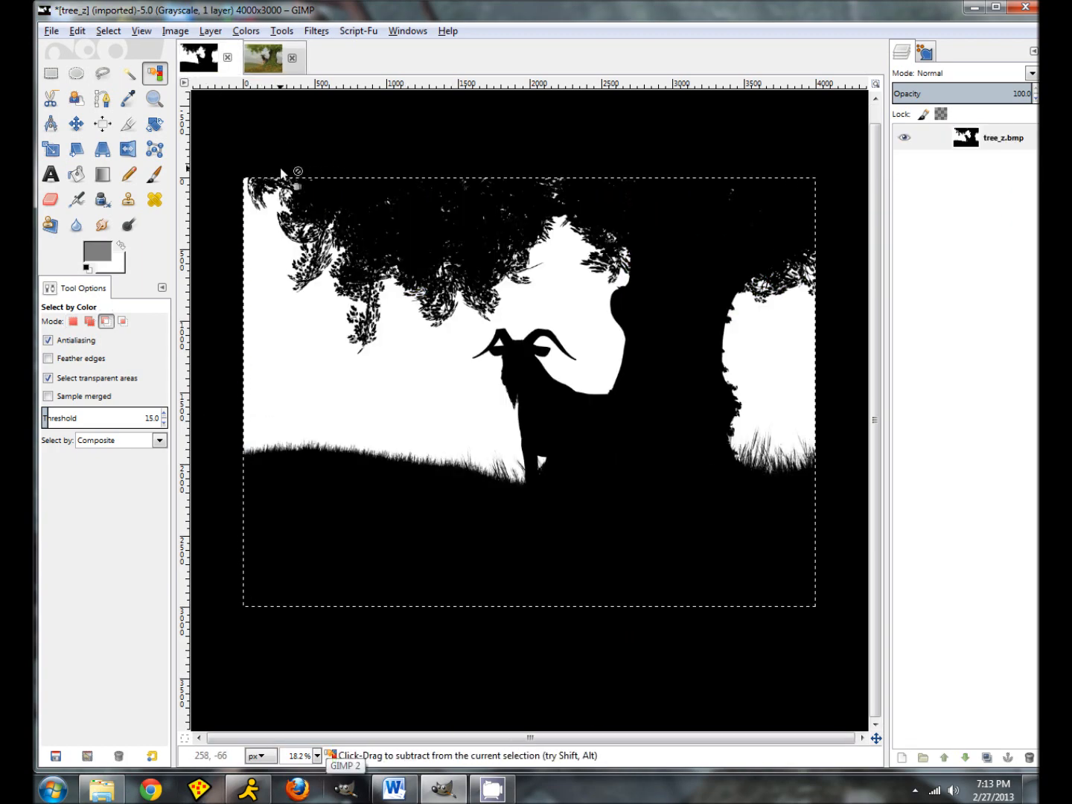
key(ctrl+z)
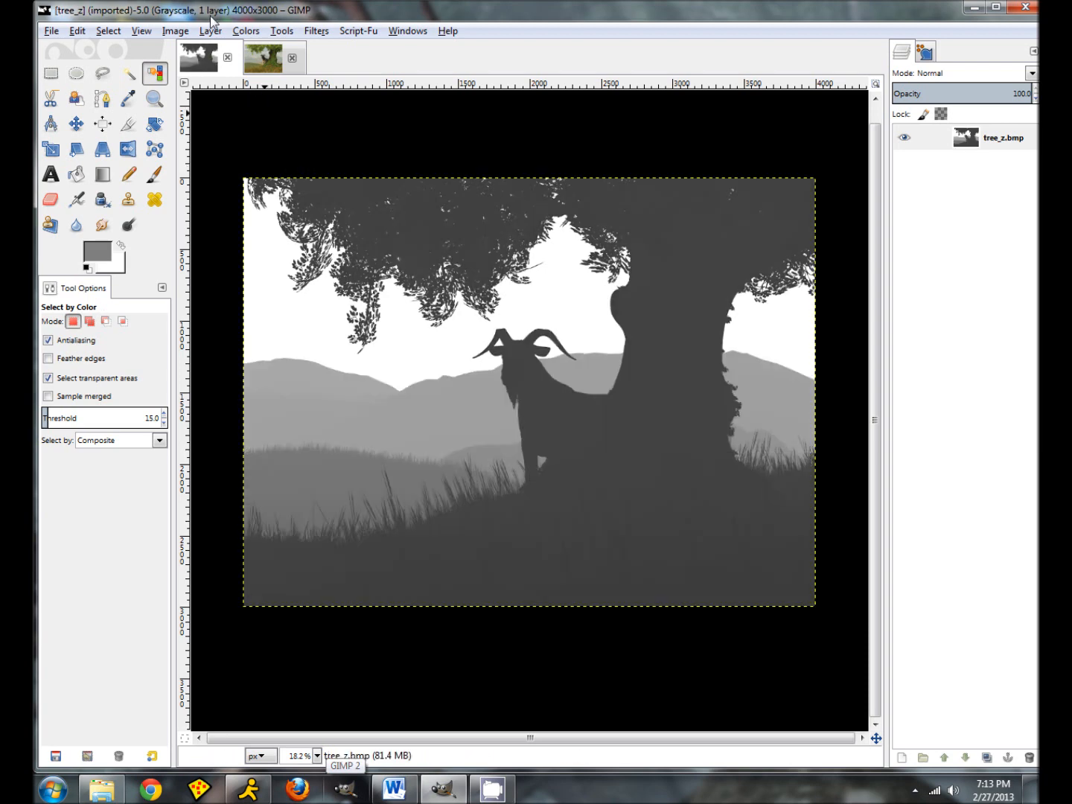
click(246, 31)
click(275, 124)
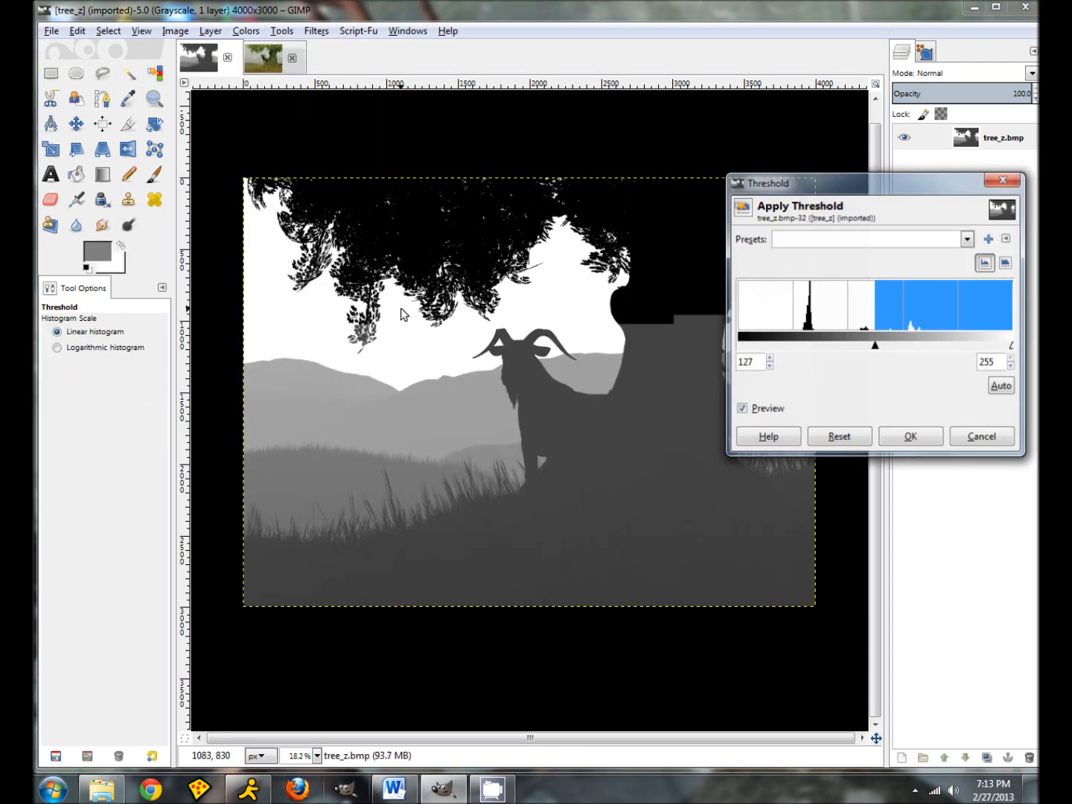
drag(856, 349, 830, 349)
click(910, 437)
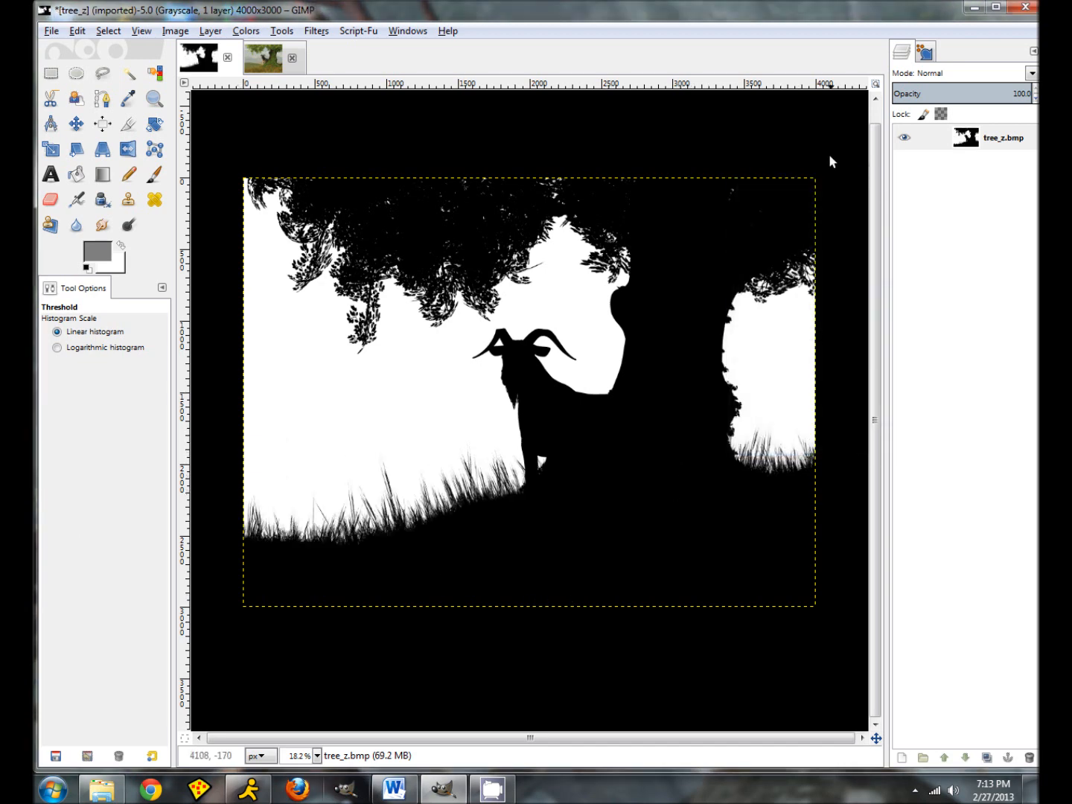
- Copy the whole tree_z mask with the white mid-distance hill and paste it as a new layer in the tree image
click(108, 30)
click(125, 49)
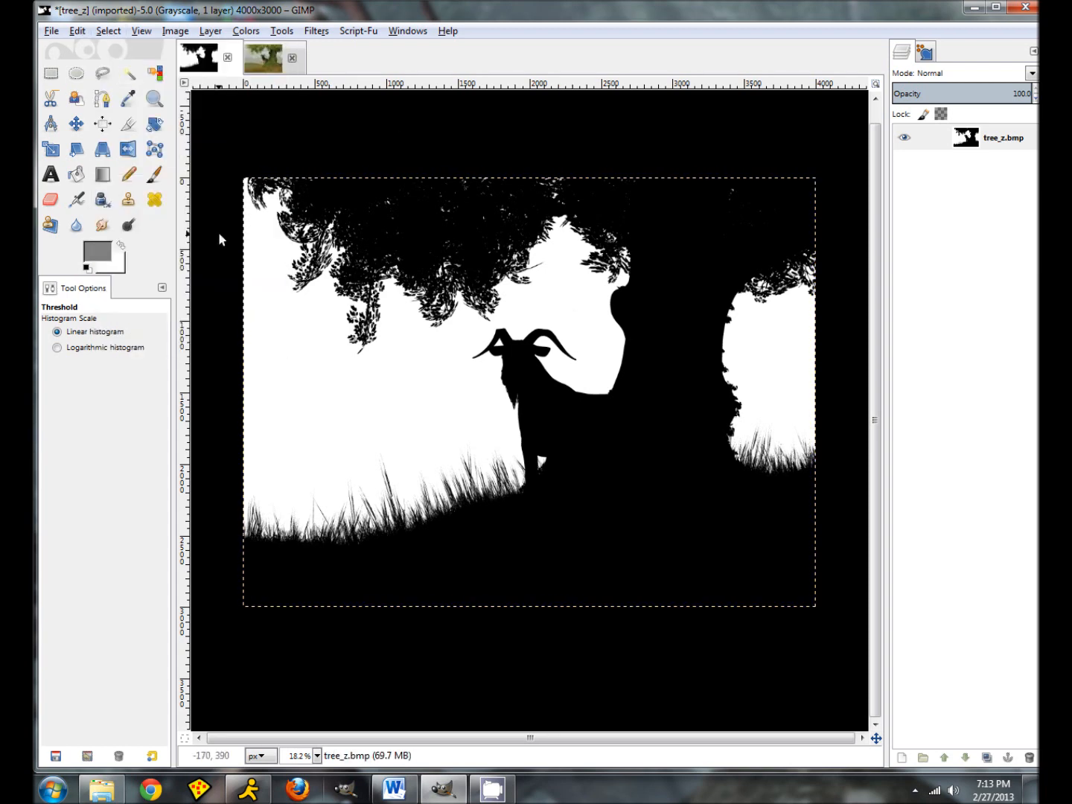
key(ctrl+c)
click(263, 57)
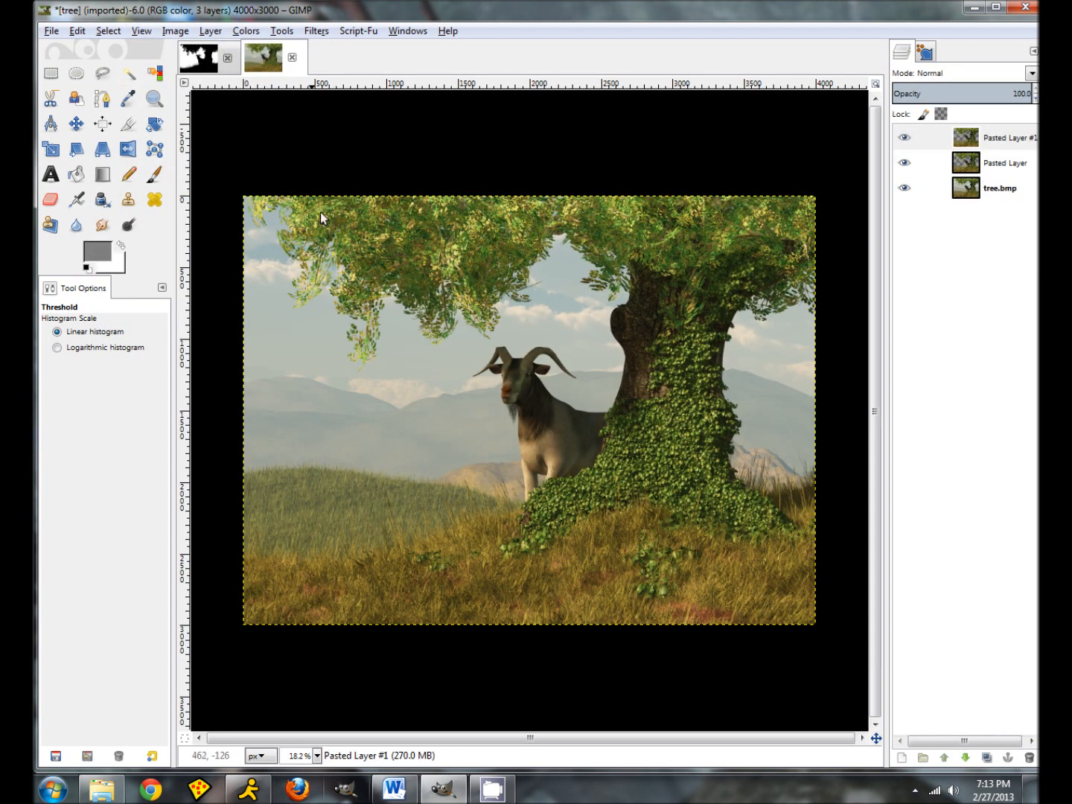
key(ctrl+v)
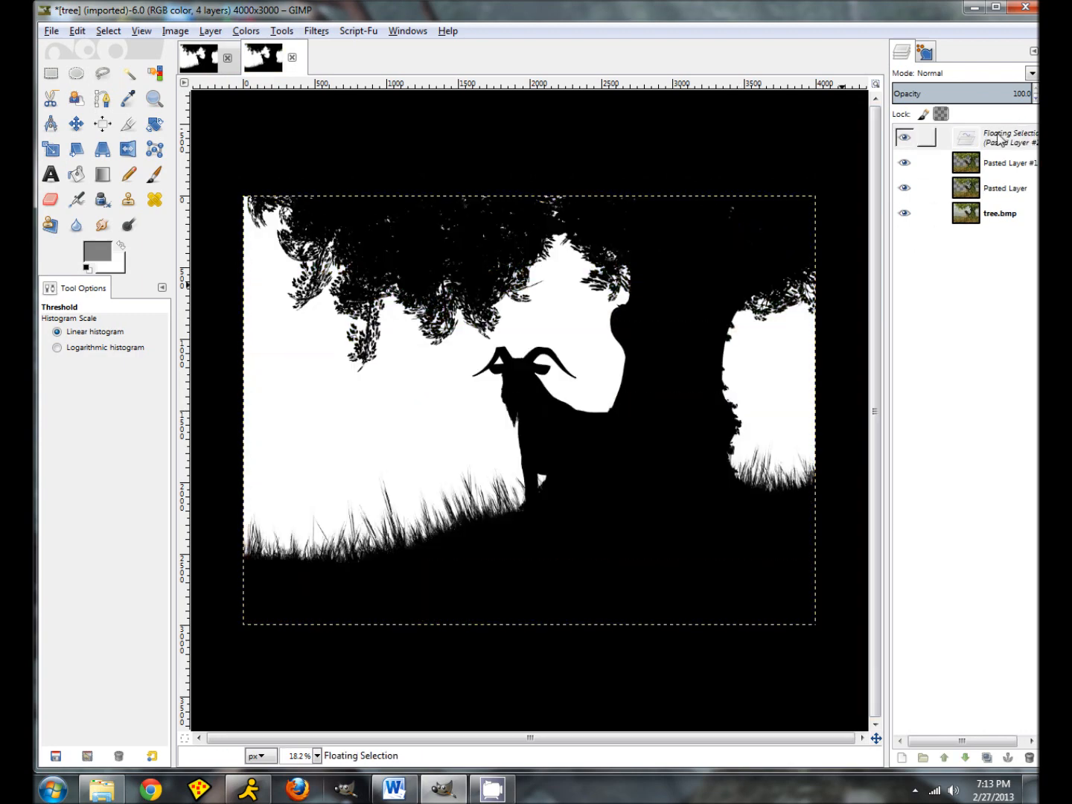
click(901, 757)
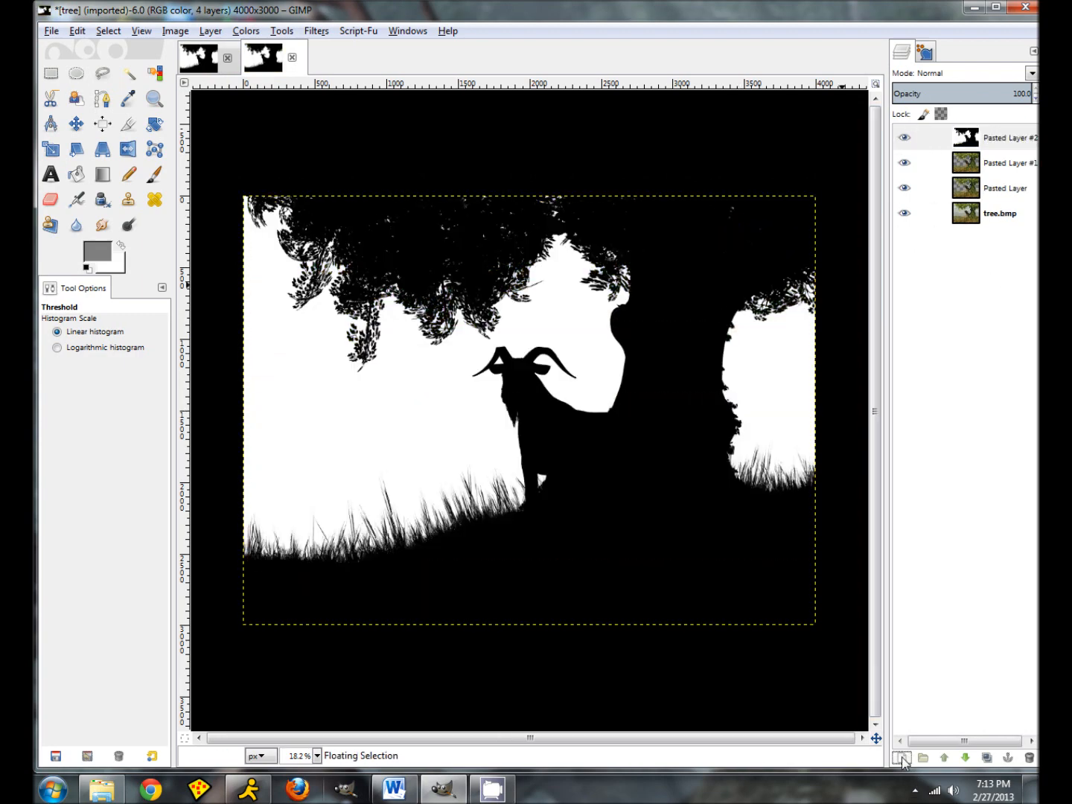
- Select the black area of the newest mask layer by color, and delete that mask layer while keeping the selection
click(158, 74)
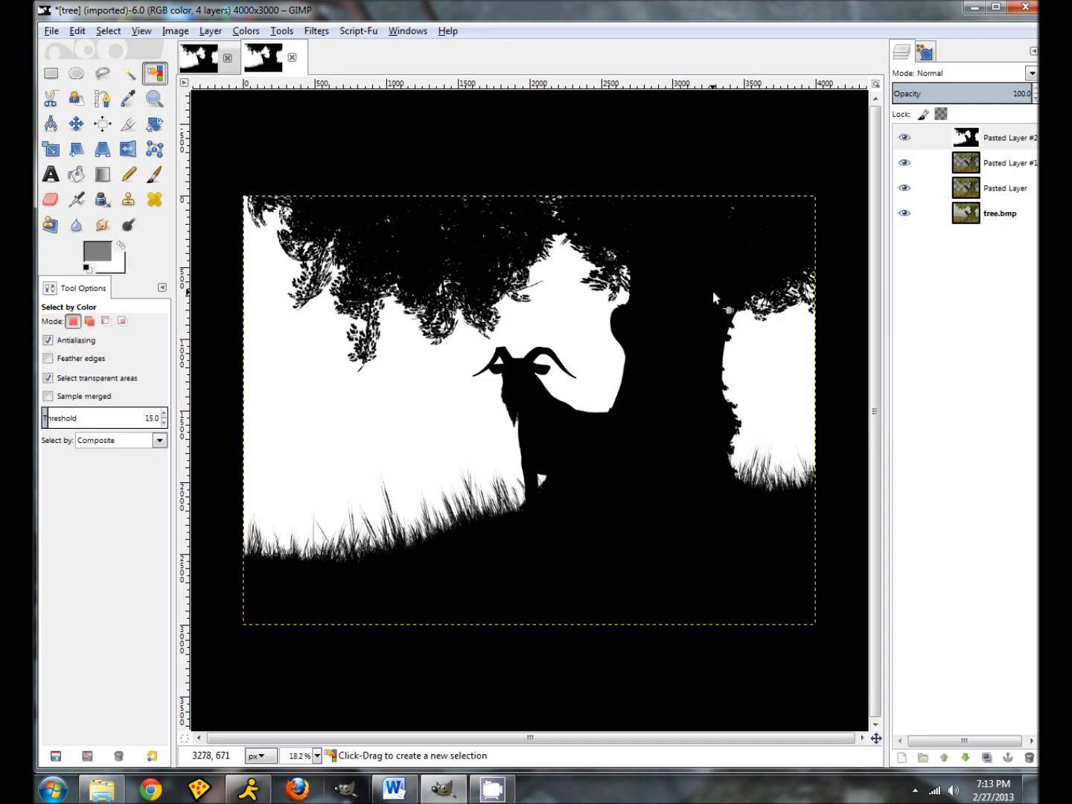
click(706, 289)
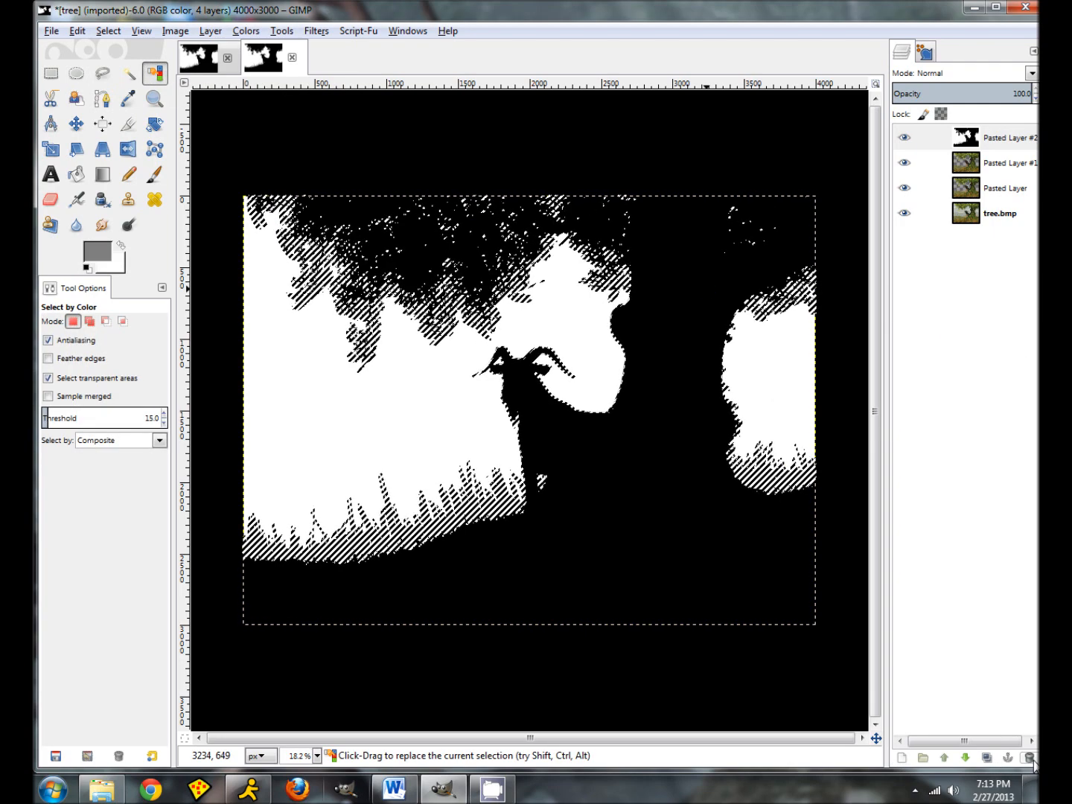
click(1029, 757)
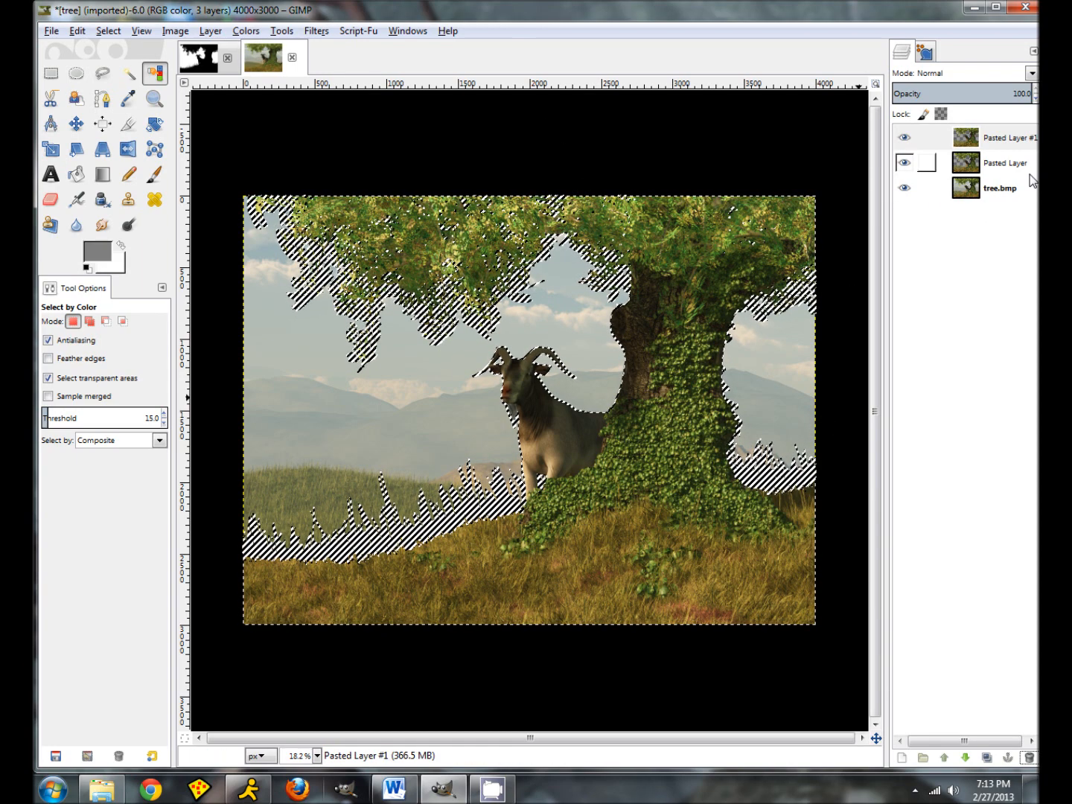
- Copy the selected area of Pasted Layer #1 and paste it as a new layer on top
key(ctrl+c)
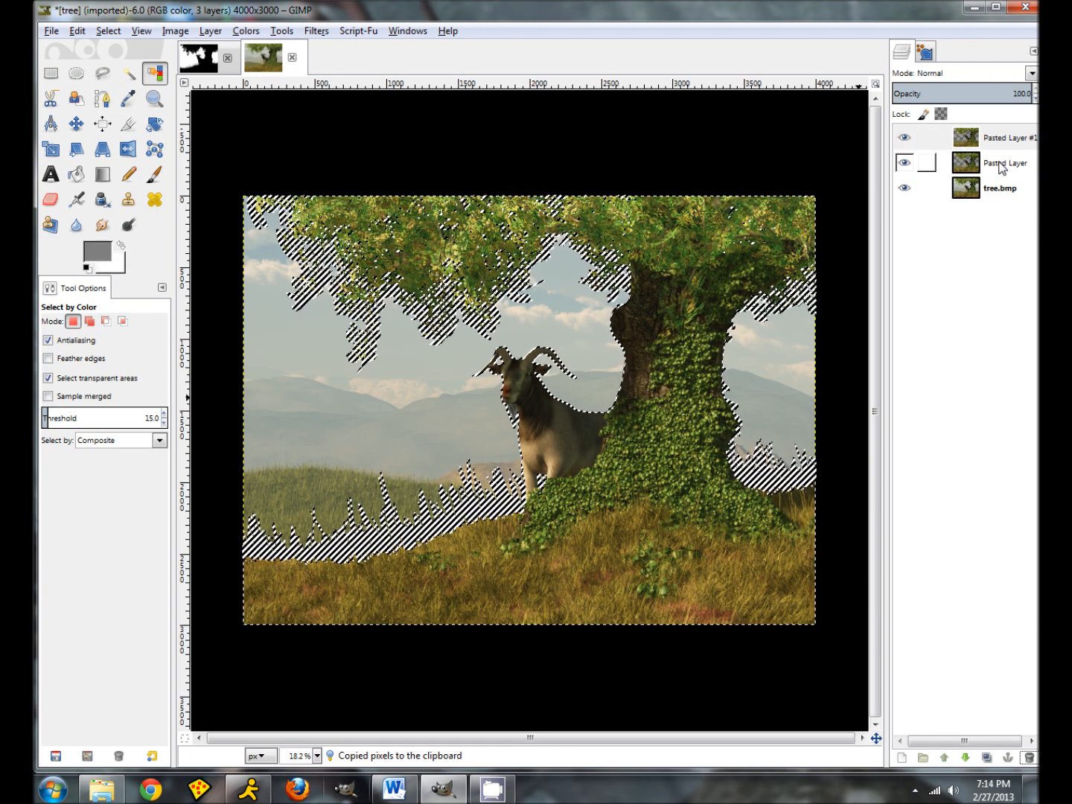
key(ctrl+v)
click(901, 757)
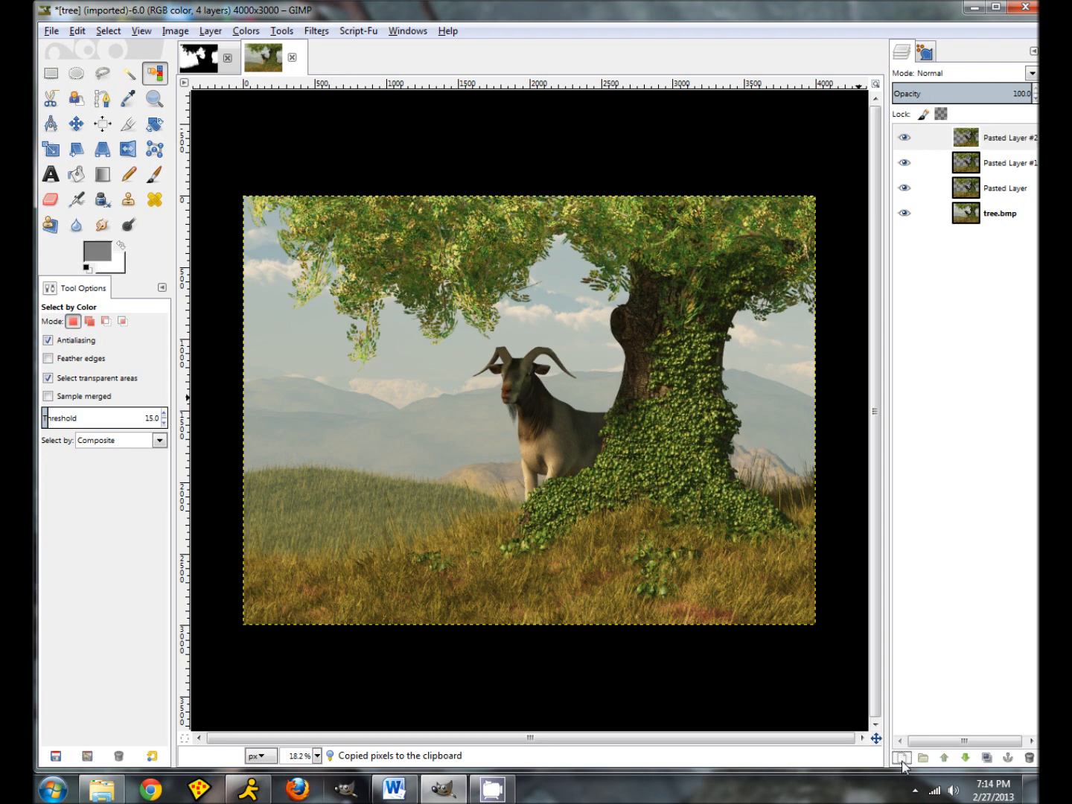
- Check the separated depth cutouts by hiding the layers one after another from tree.bmp upward, and show them all again
click(905, 213)
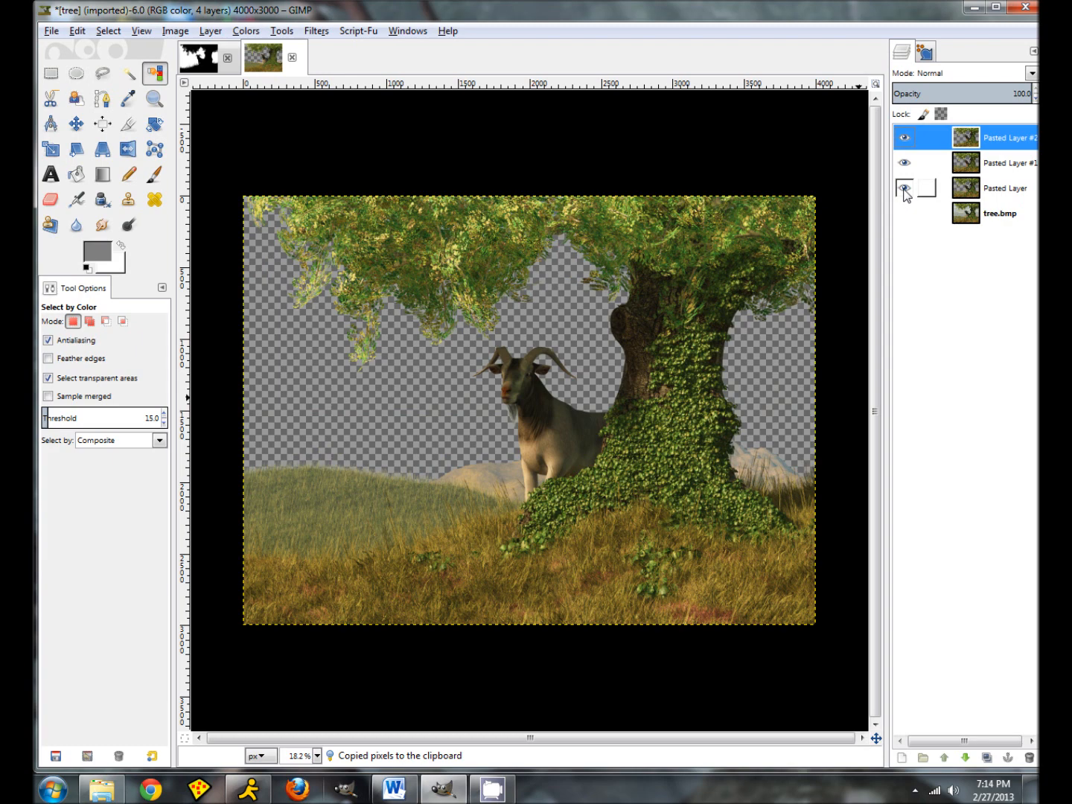
click(904, 189)
click(905, 163)
click(904, 137)
click(904, 137)
drag(904, 163, 904, 213)
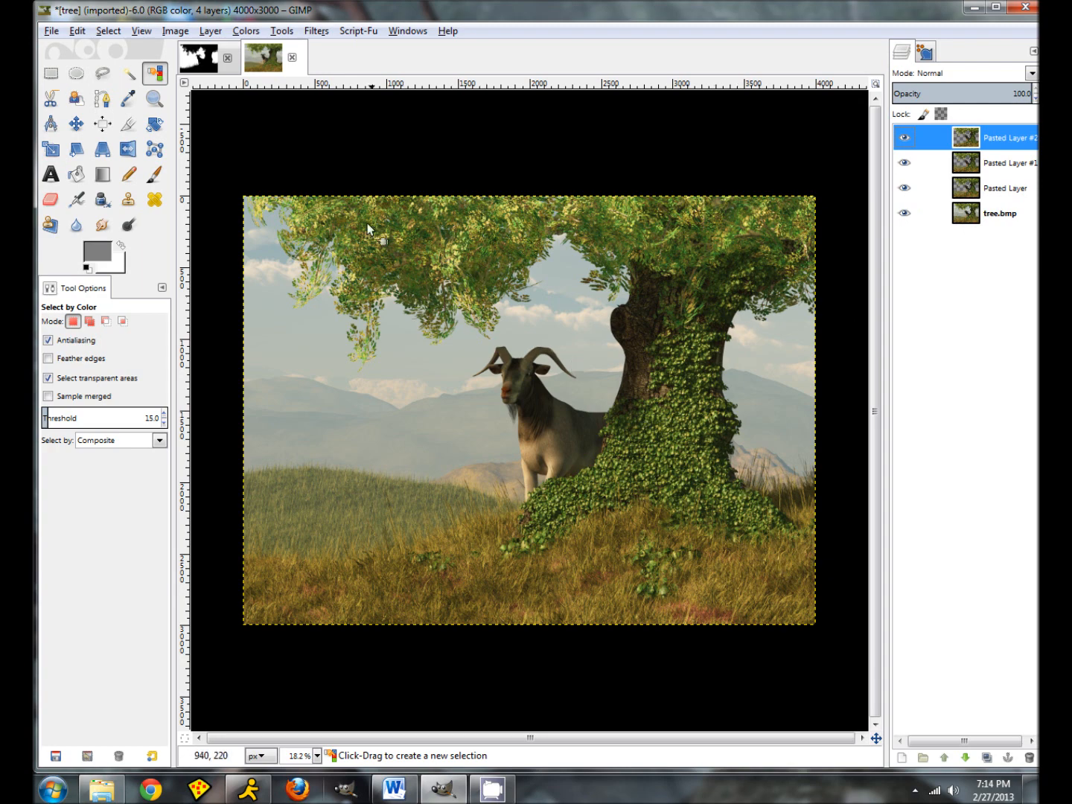
click(999, 216)
click(903, 757)
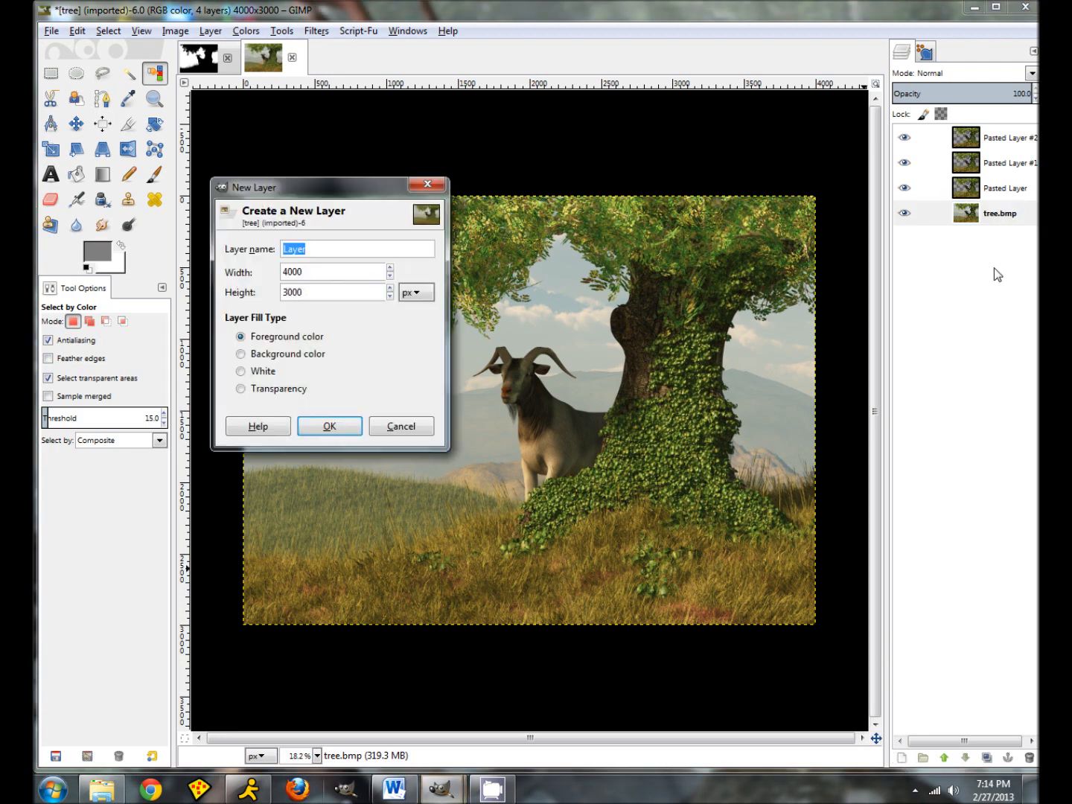
click(328, 427)
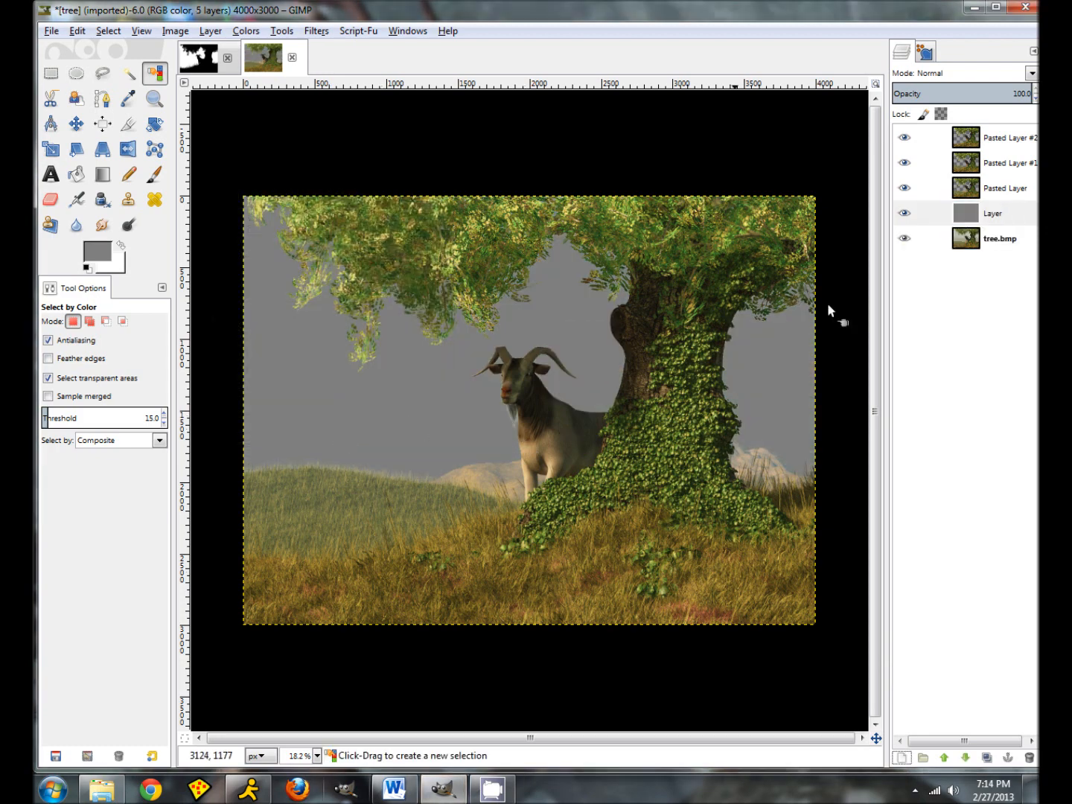
click(1029, 758)
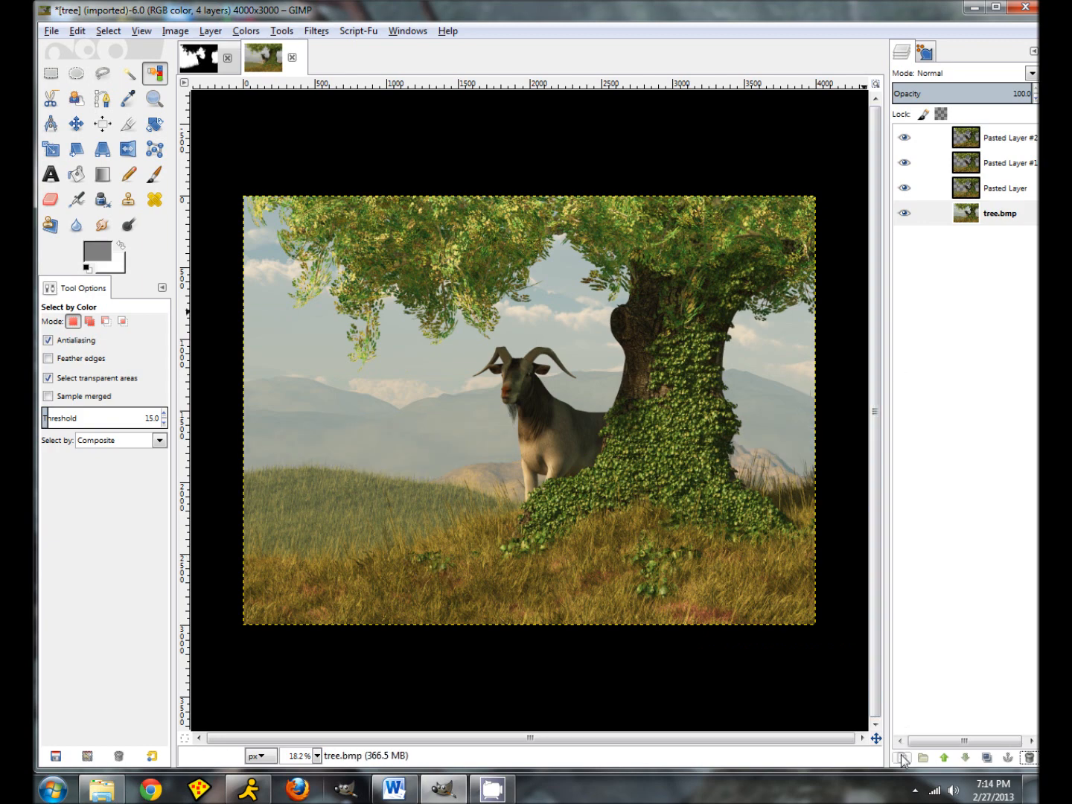
- Add an empty transparent 4000 x 3000 px layer directly above each of tree.bmp, Pasted Layer and Pasted Layer #1
click(903, 757)
click(104, 235)
click(172, 269)
click(990, 189)
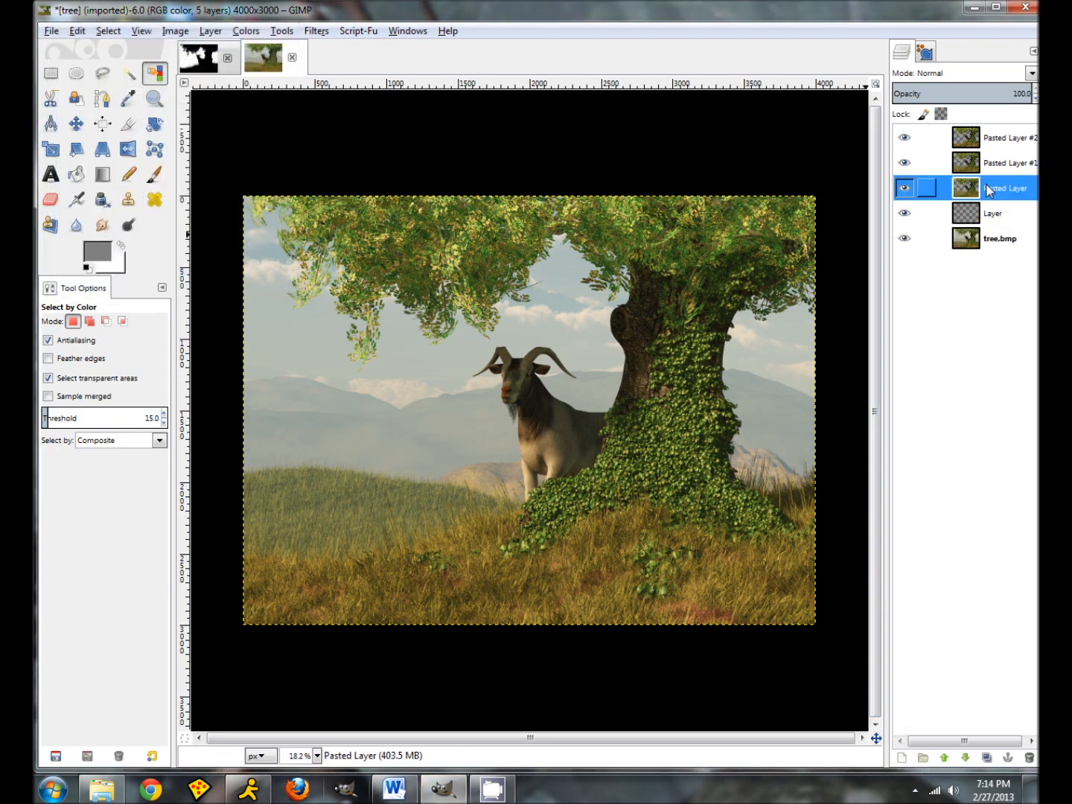
click(902, 758)
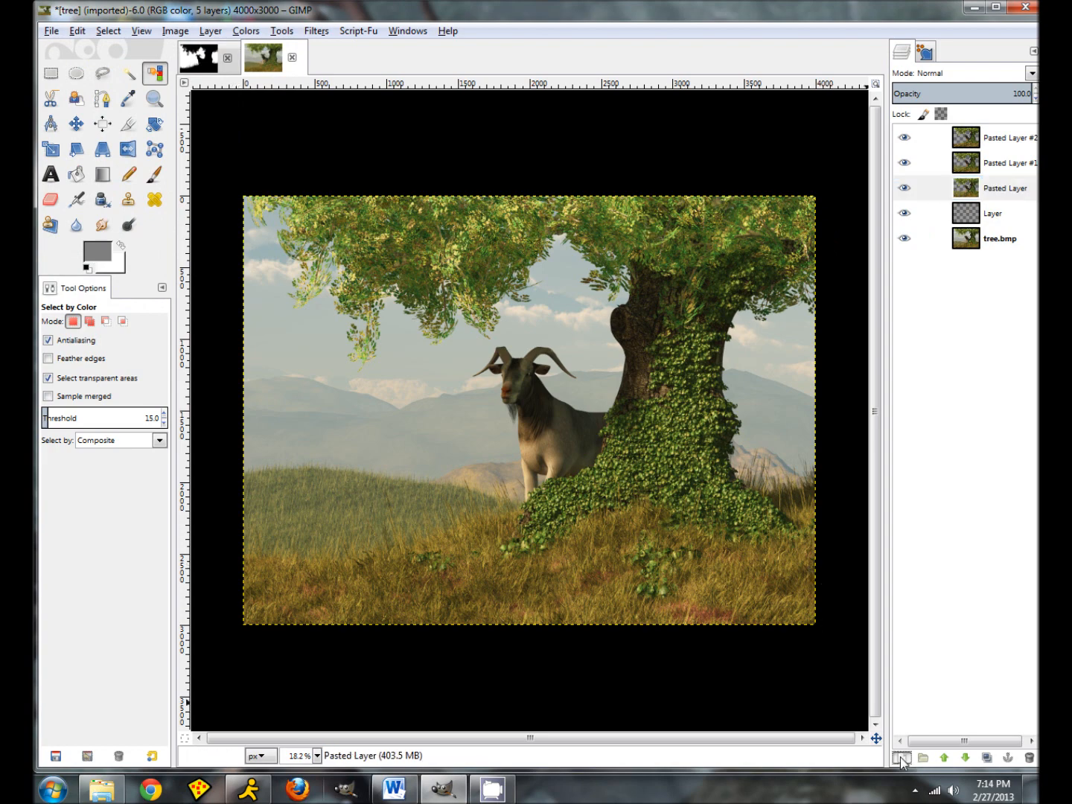
click(179, 270)
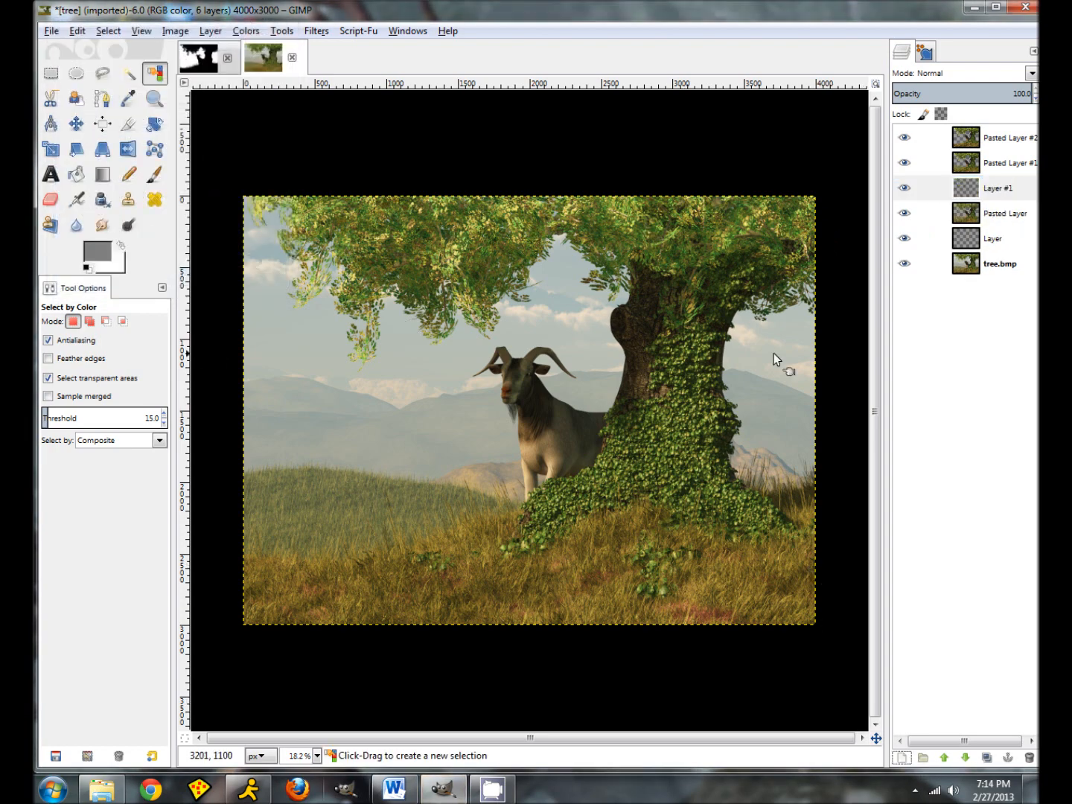
click(991, 166)
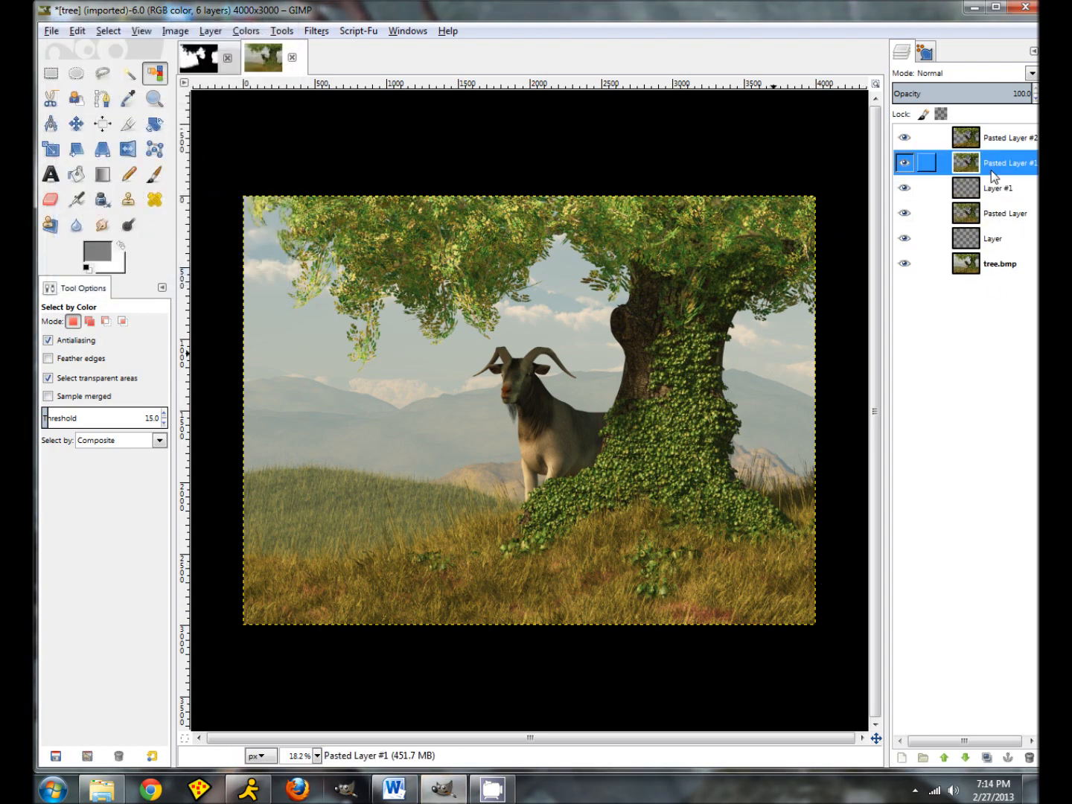
click(901, 757)
click(193, 288)
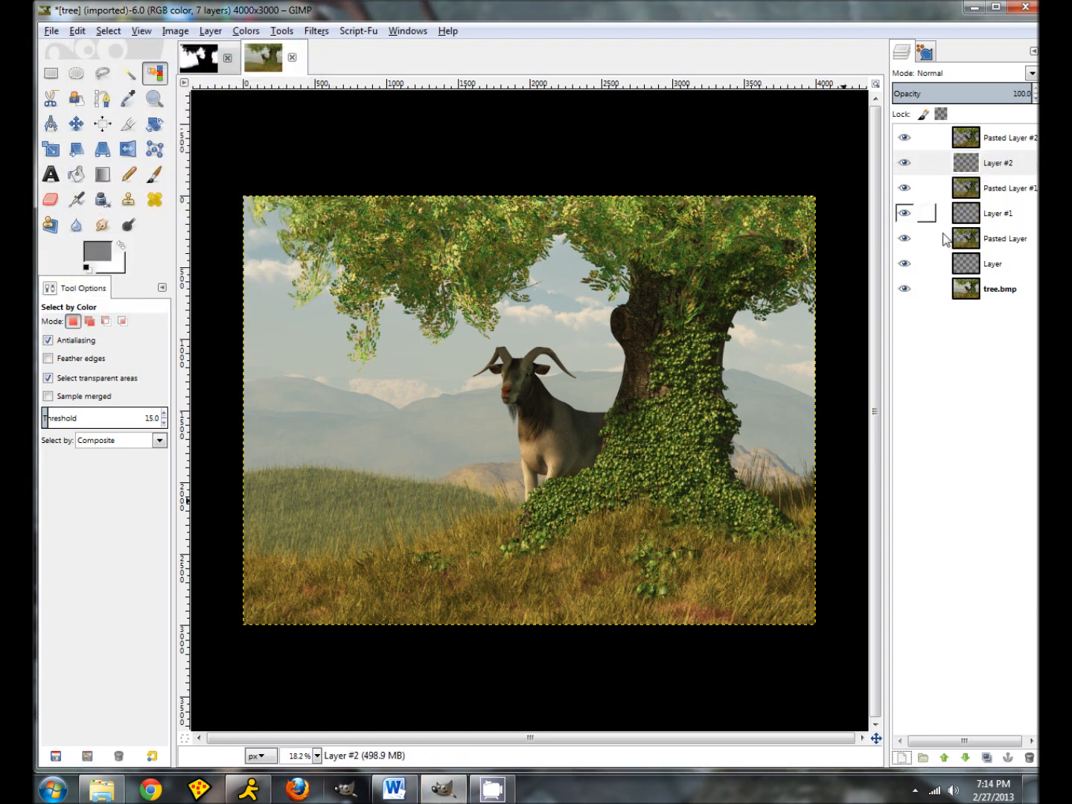
- Paint white fog behind the mid-distance hill and rocks on the transparent layer above tree.bmp, using the Paintbrush at size 338.16
click(1005, 297)
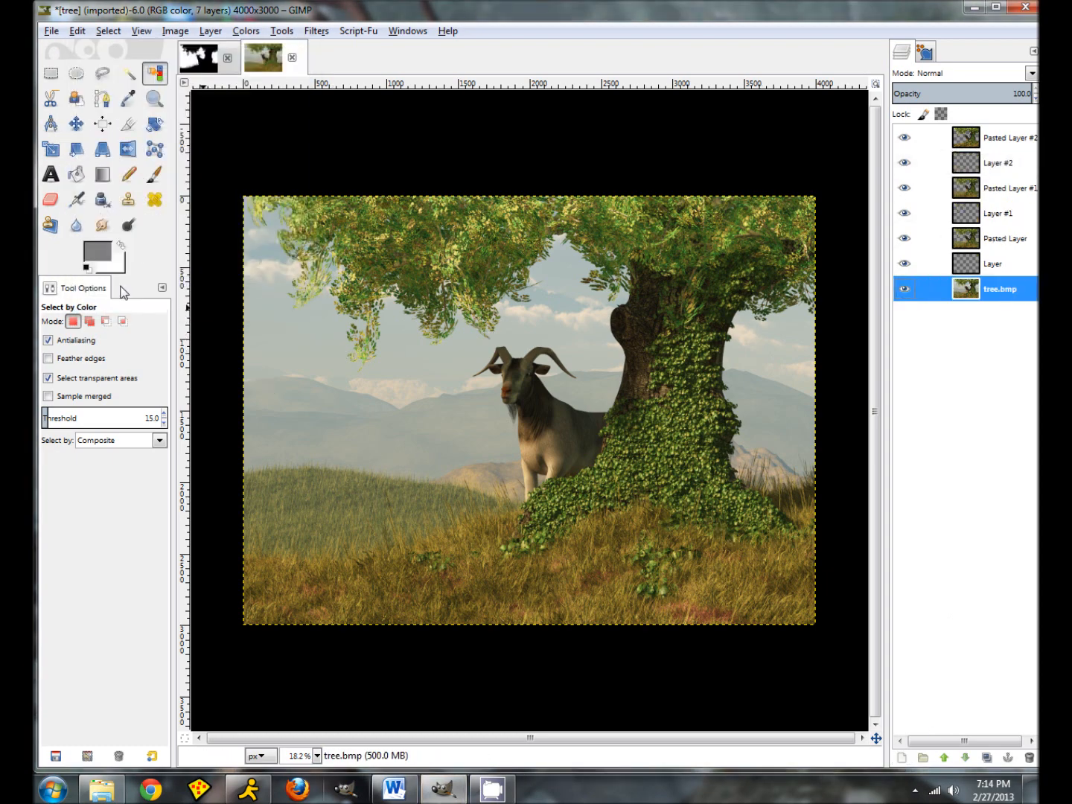
click(122, 247)
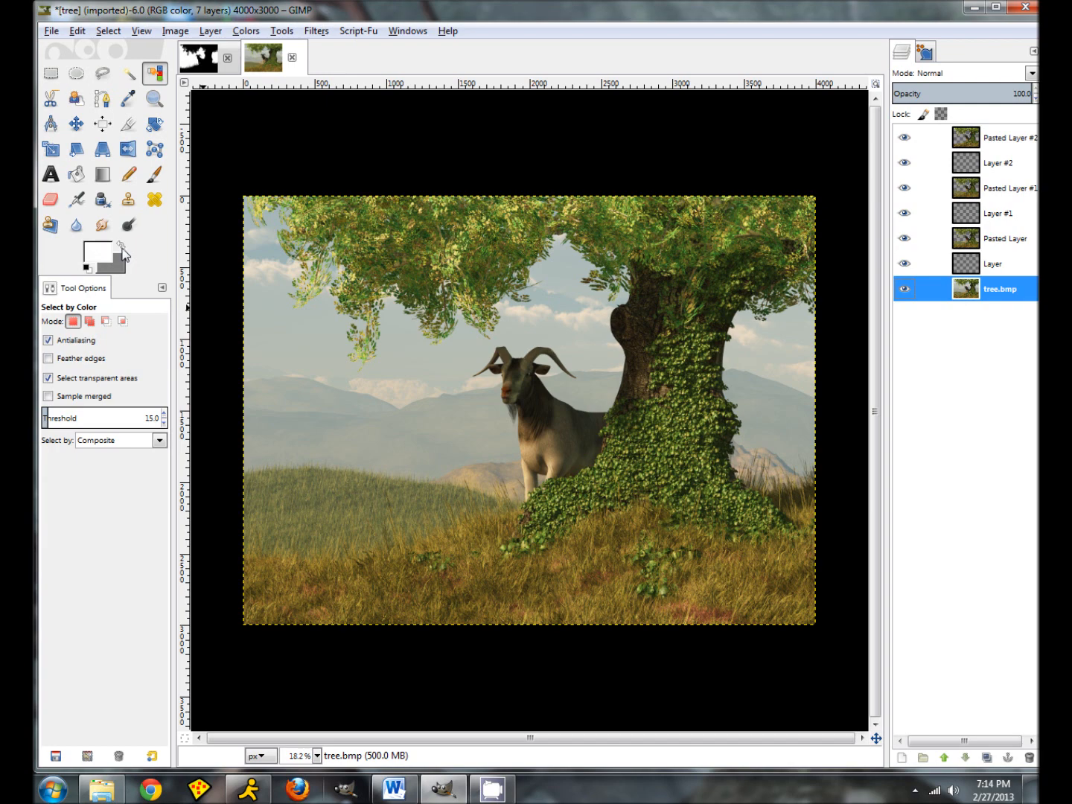
click(154, 176)
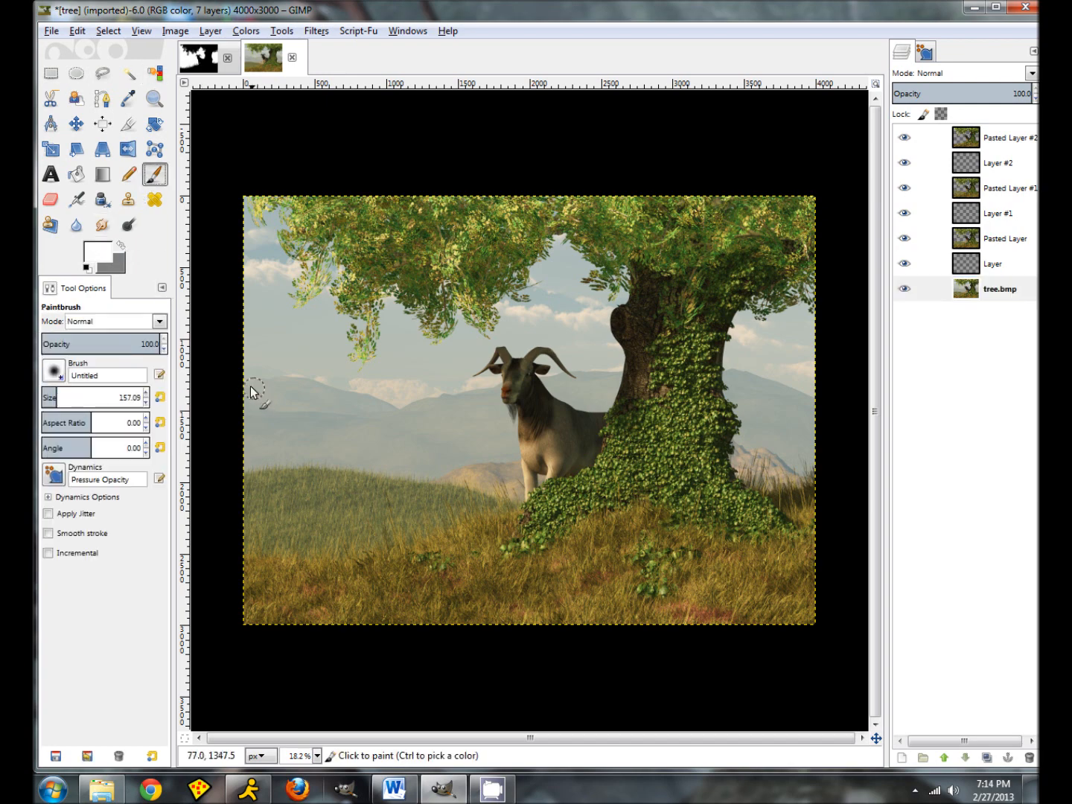
drag(57, 399, 73, 399)
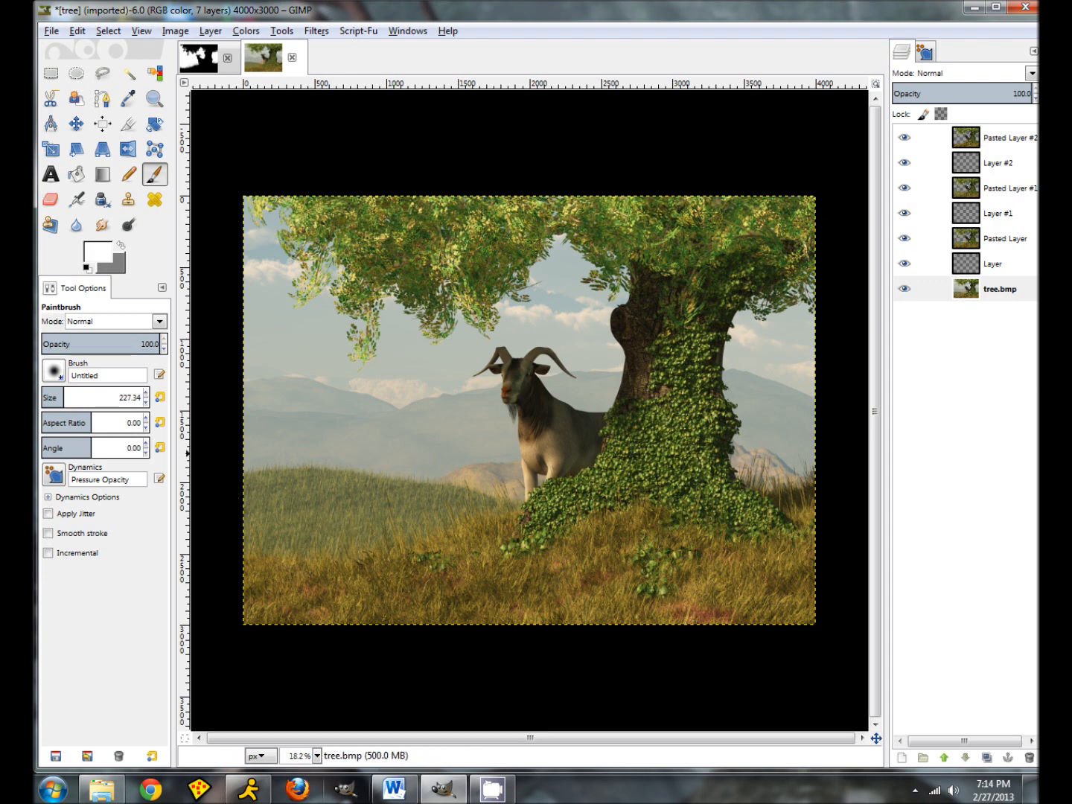
drag(66, 399, 74, 399)
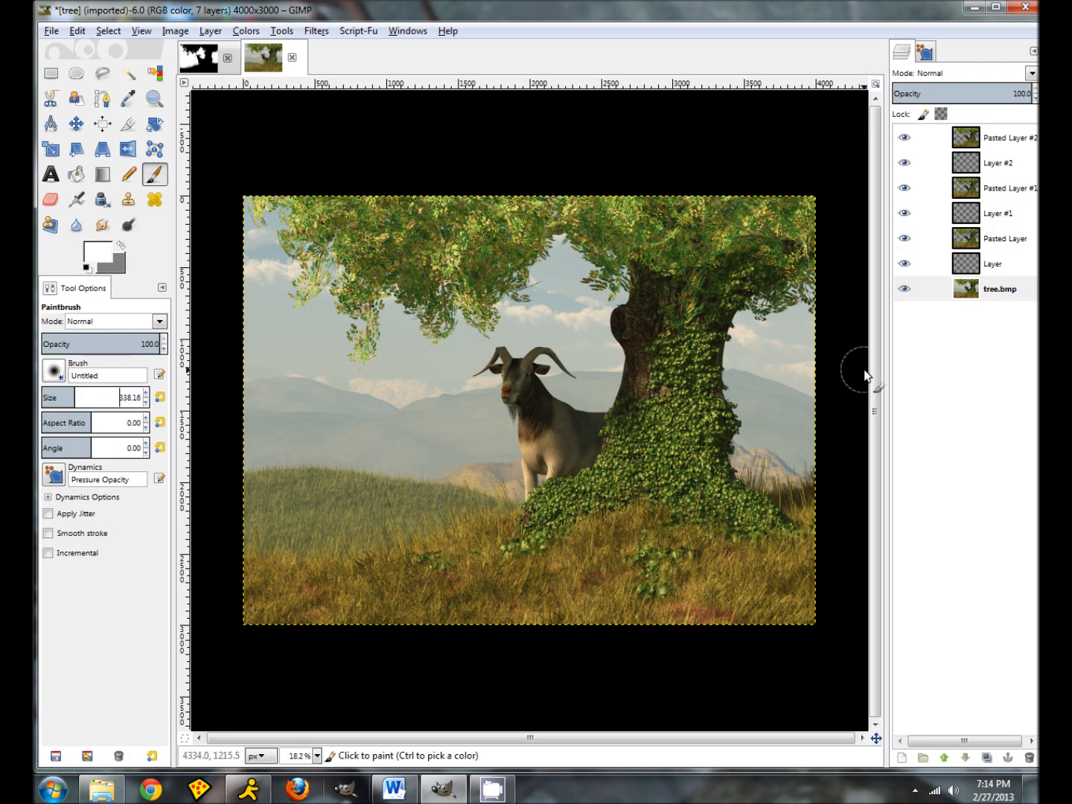
click(998, 264)
click(461, 461)
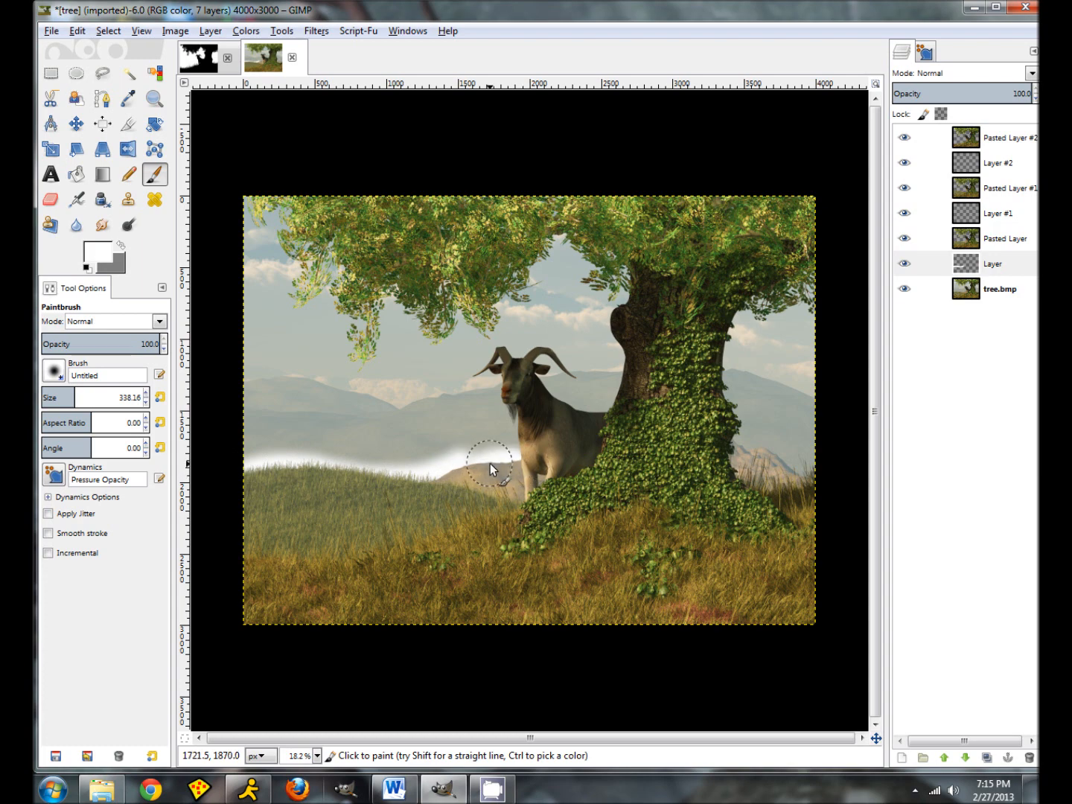
drag(775, 460, 813, 466)
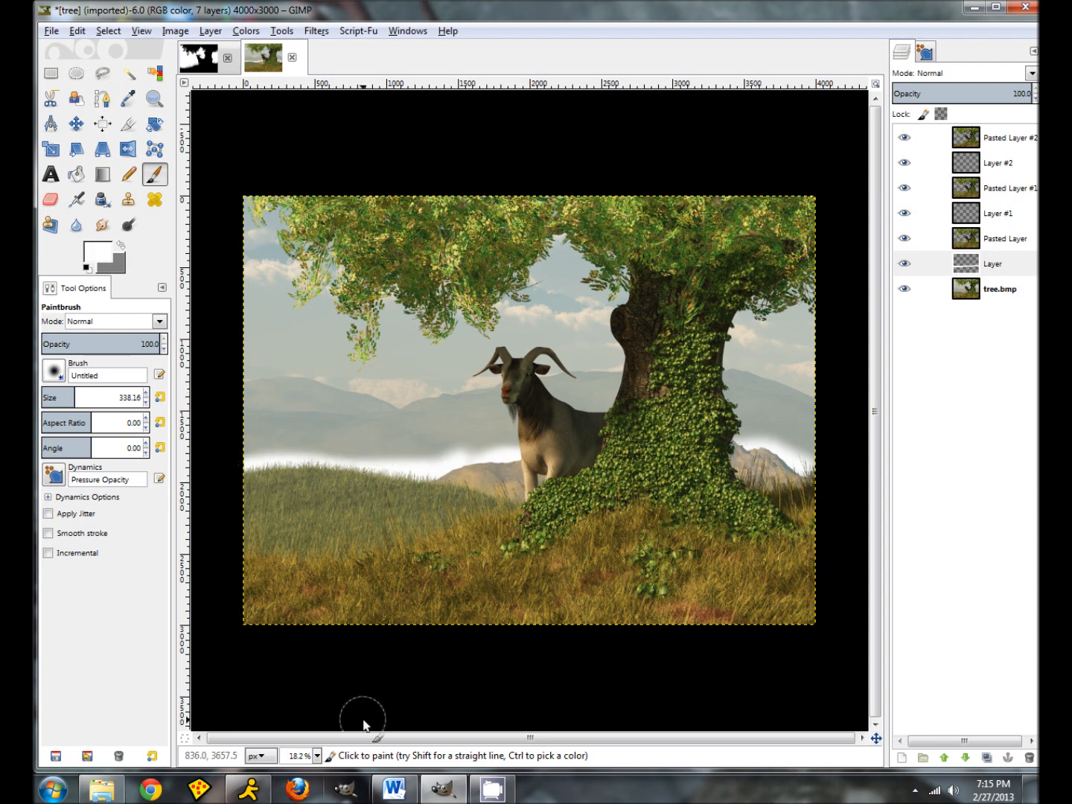
- Smudge the fog above the hill and rocks into wisps with brush size 280.41, and set its layer's opacity to 70
click(102, 224)
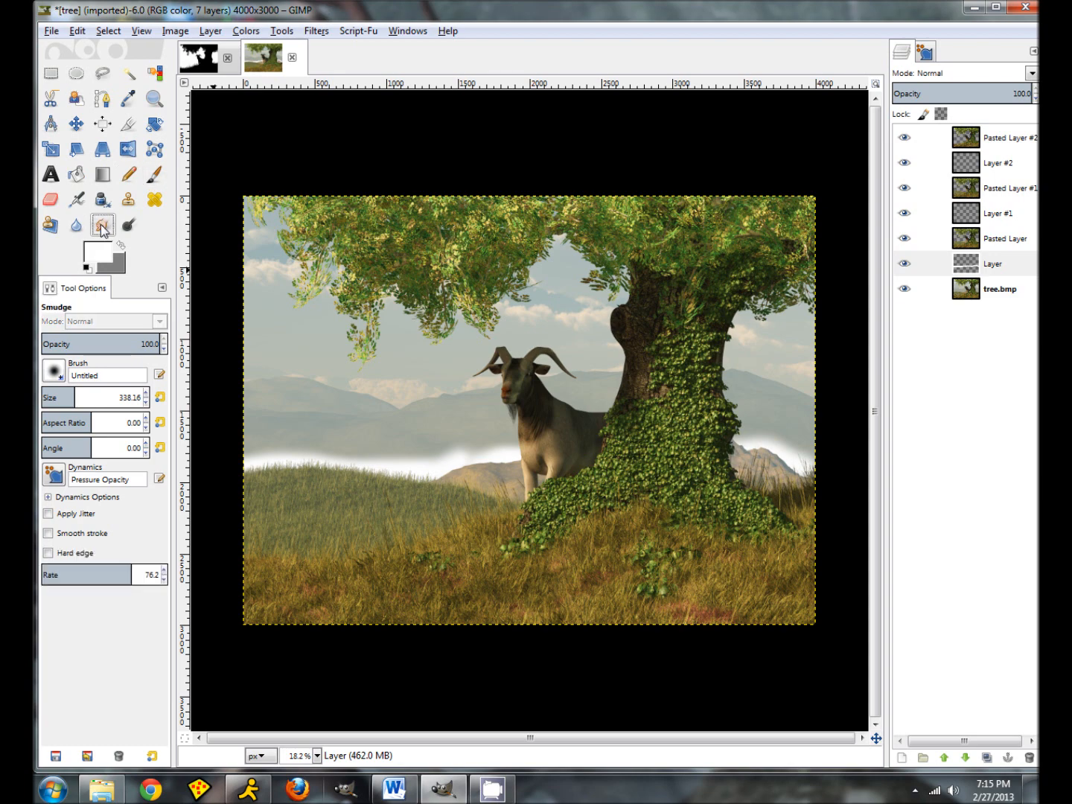
mouse_move(77, 400)
mouse_down()
mouse_move(35, 397)
mouse_move(52, 402)
mouse_up()
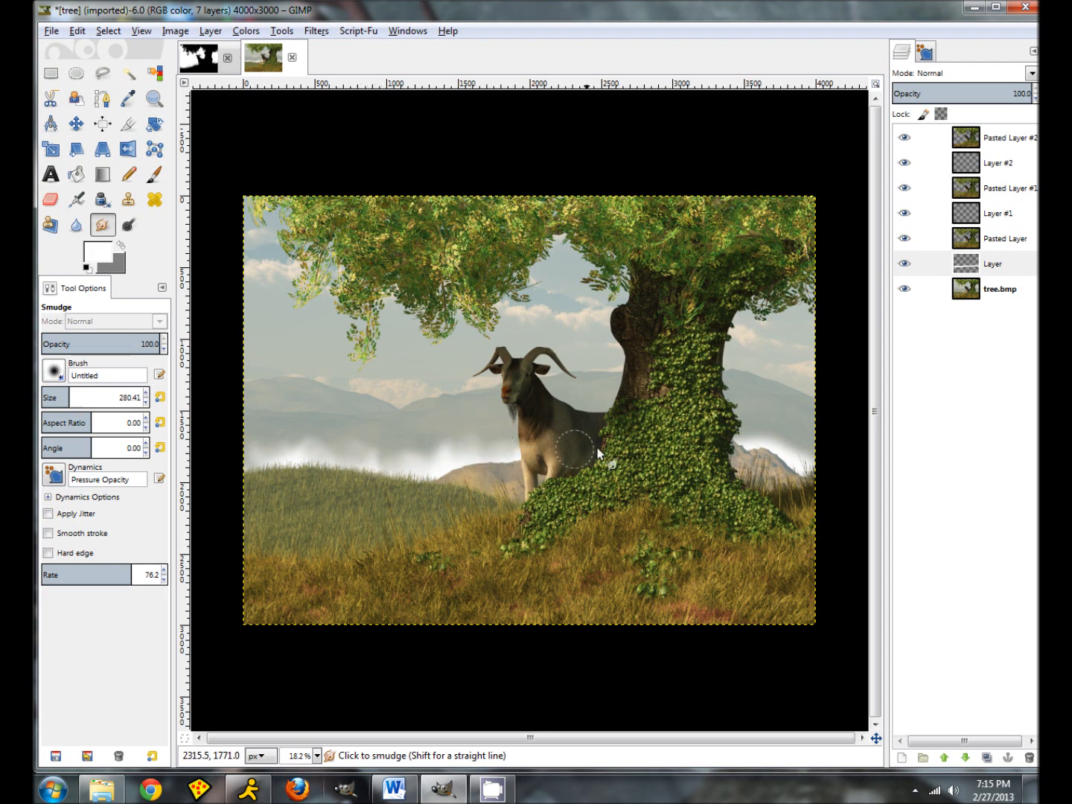
drag(779, 445, 825, 460)
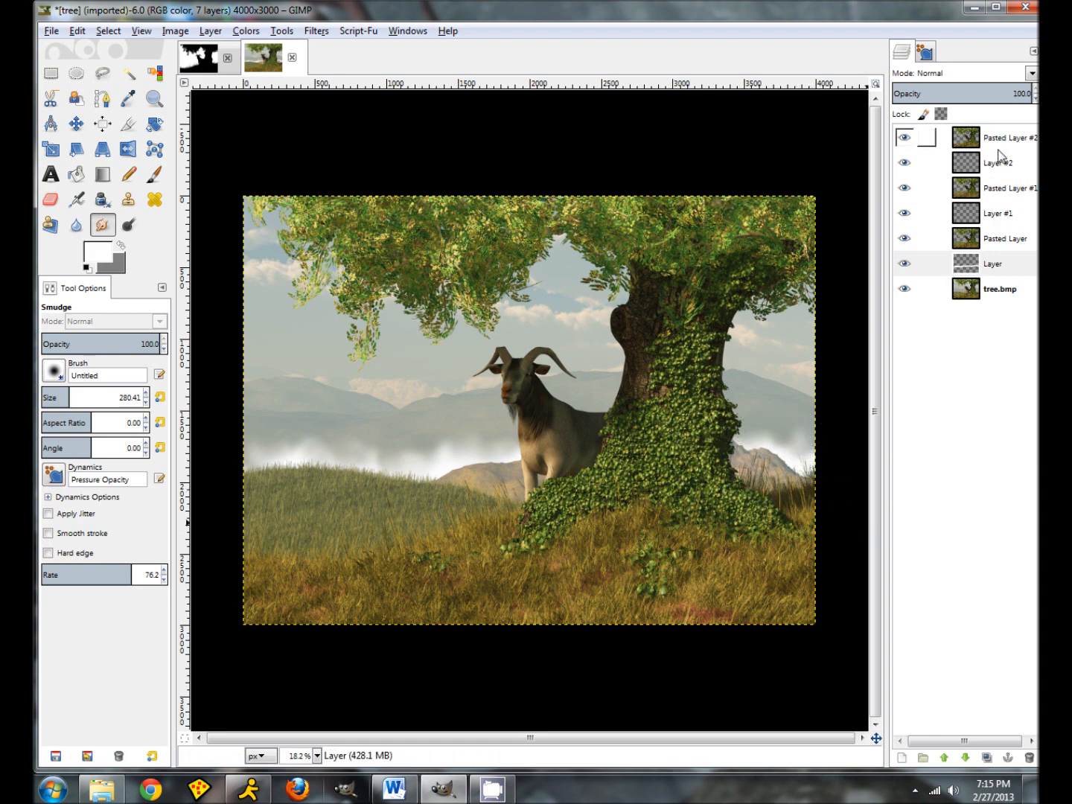
click(1035, 99)
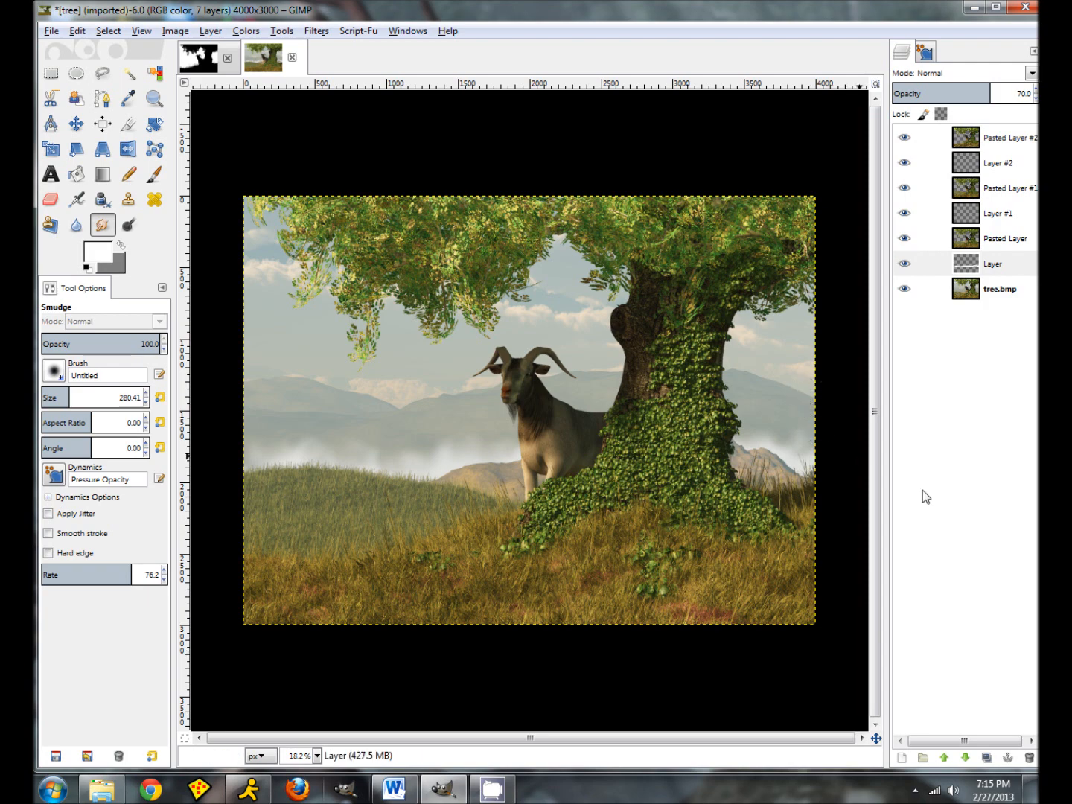
- Paint white fog on Layer #1 over the base of the distant rocks, beside the goat and beyond the tree trunk
click(930, 214)
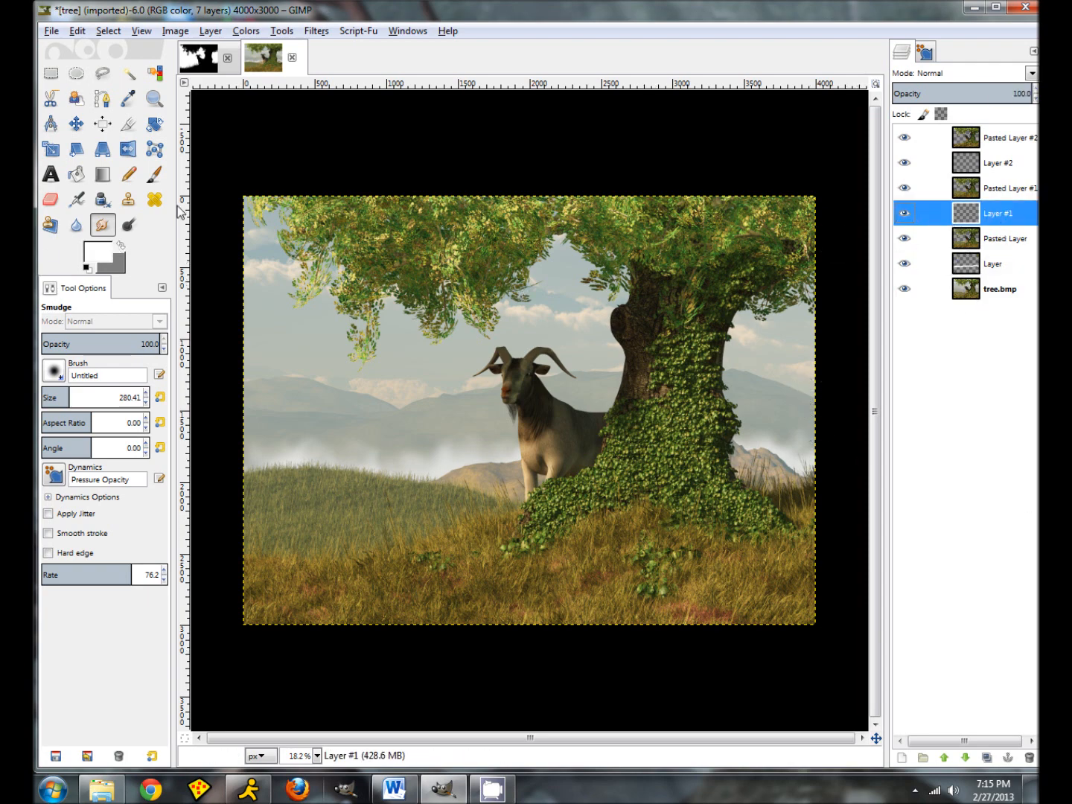
key(p)
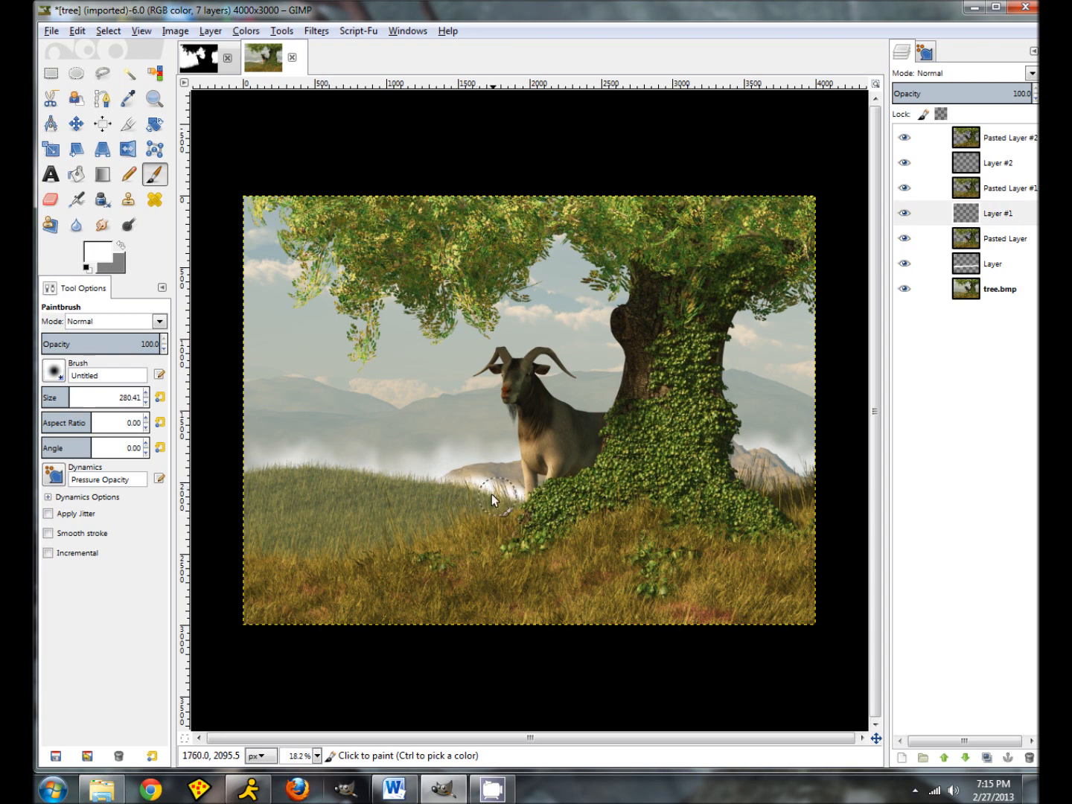
drag(454, 482, 519, 496)
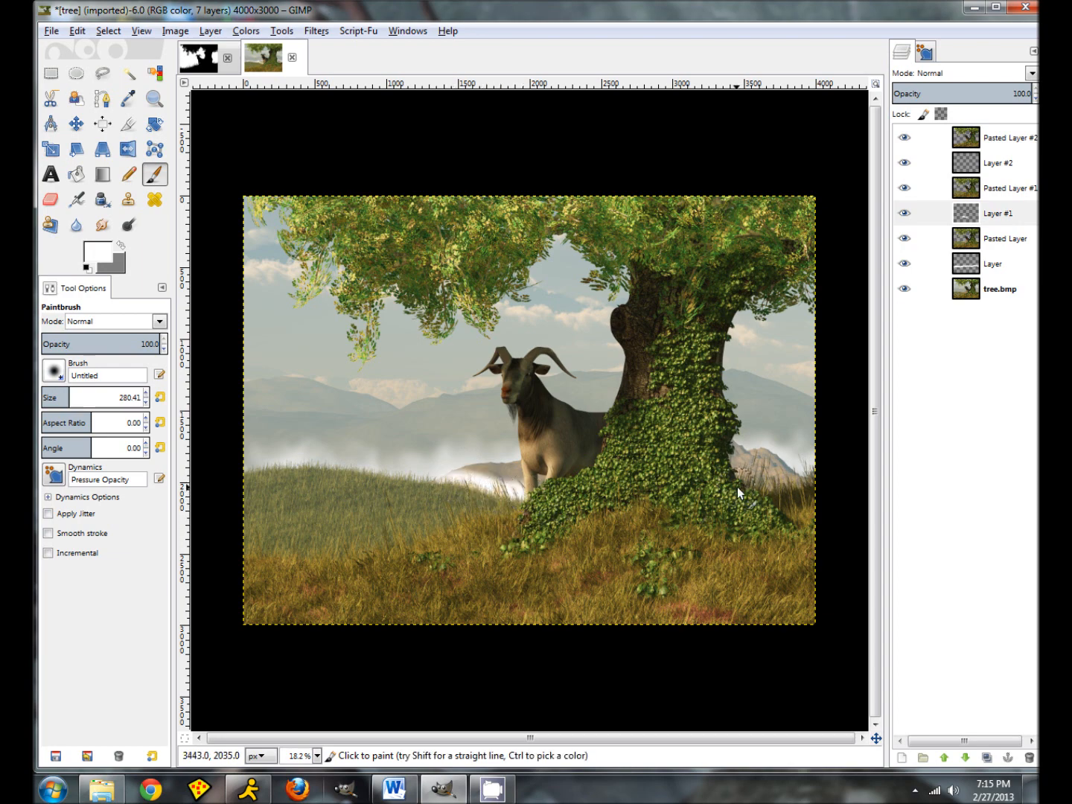
mouse_move(780, 489)
mouse_down()
mouse_move(797, 492)
mouse_move(713, 481)
mouse_move(789, 484)
mouse_move(744, 486)
mouse_up()
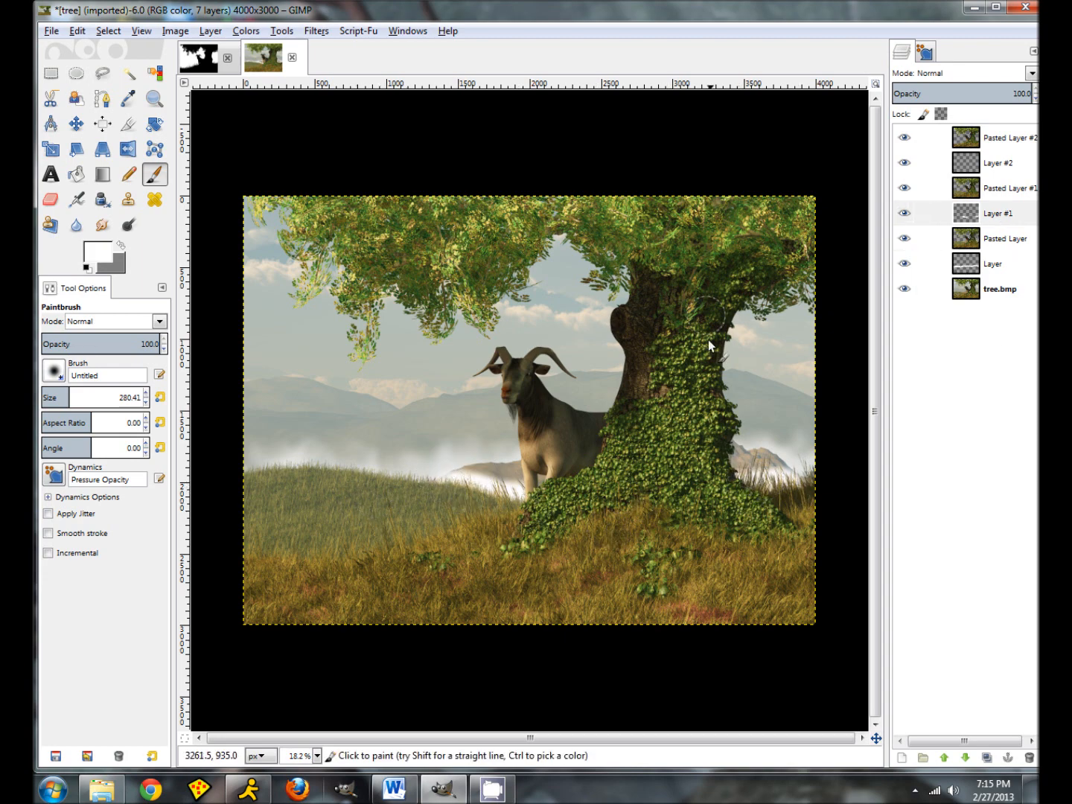
- Smudge the fog over the distant rocks on Layer #1, and set that layer's opacity to 80
click(102, 224)
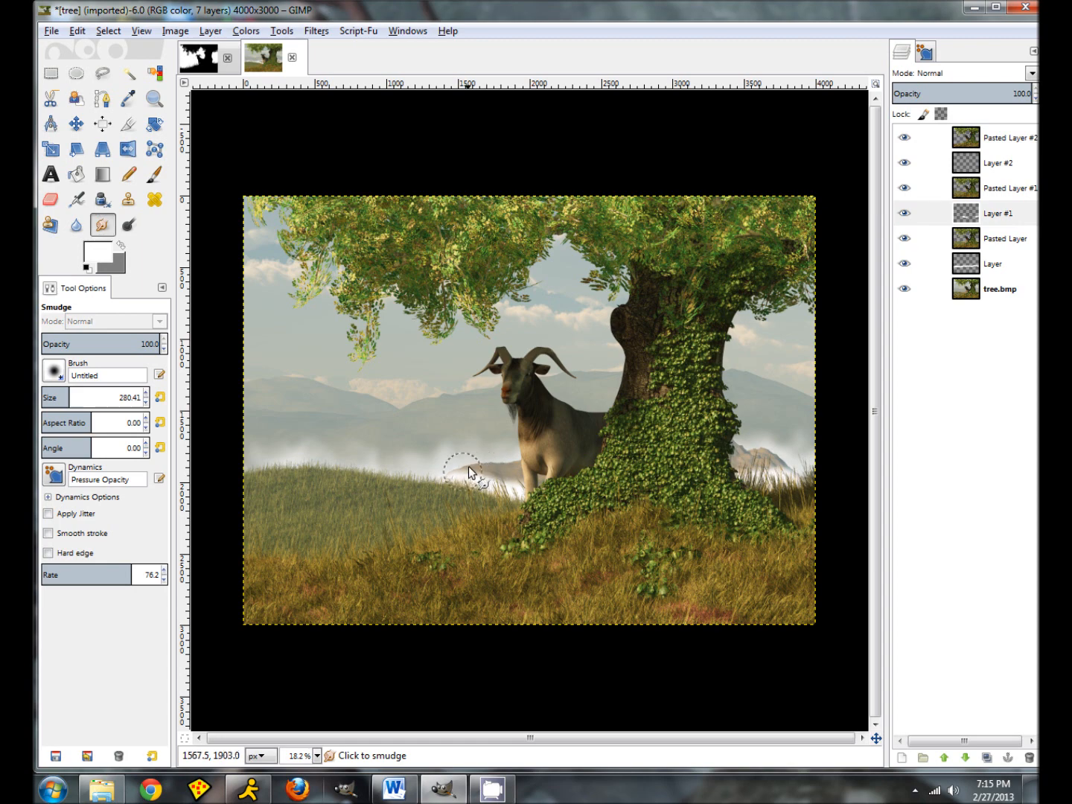
mouse_move(517, 464)
mouse_down()
mouse_move(515, 480)
mouse_move(472, 473)
mouse_move(513, 486)
mouse_up()
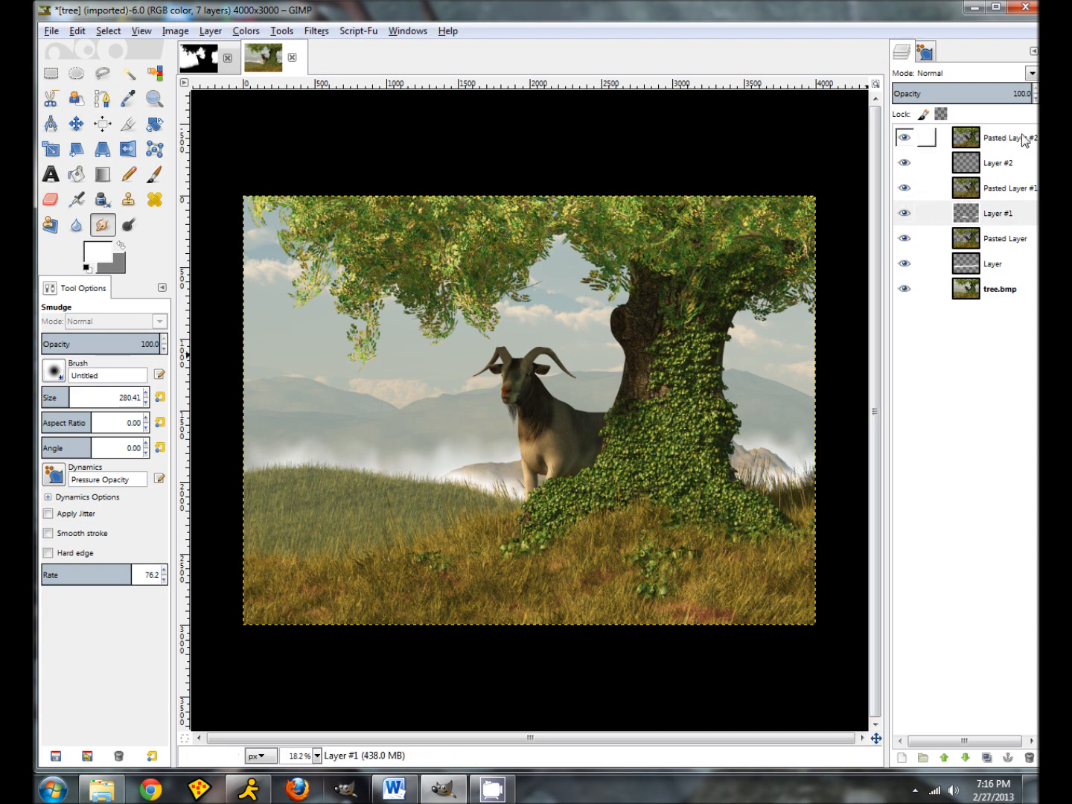
drag(1028, 94, 1003, 94)
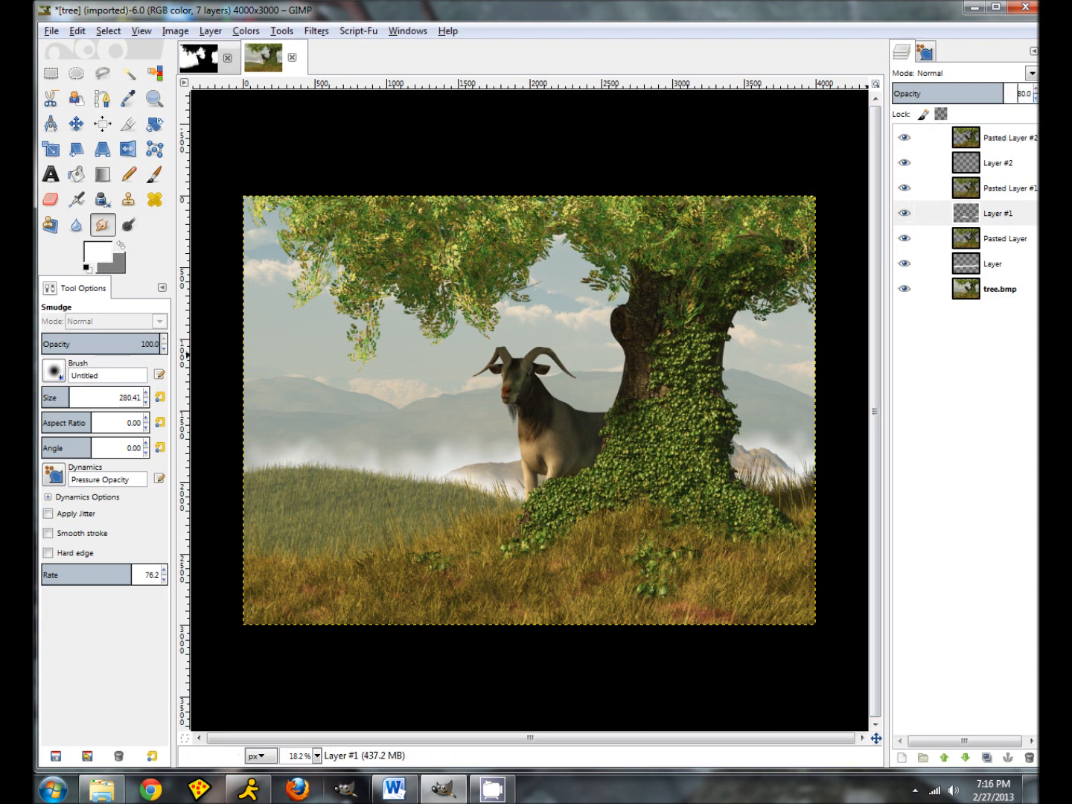
- Paint white fog on Layer #2 between the mid-distance hill and the foreground grass, using the Paintbrush at size 280.41
click(1003, 164)
click(154, 174)
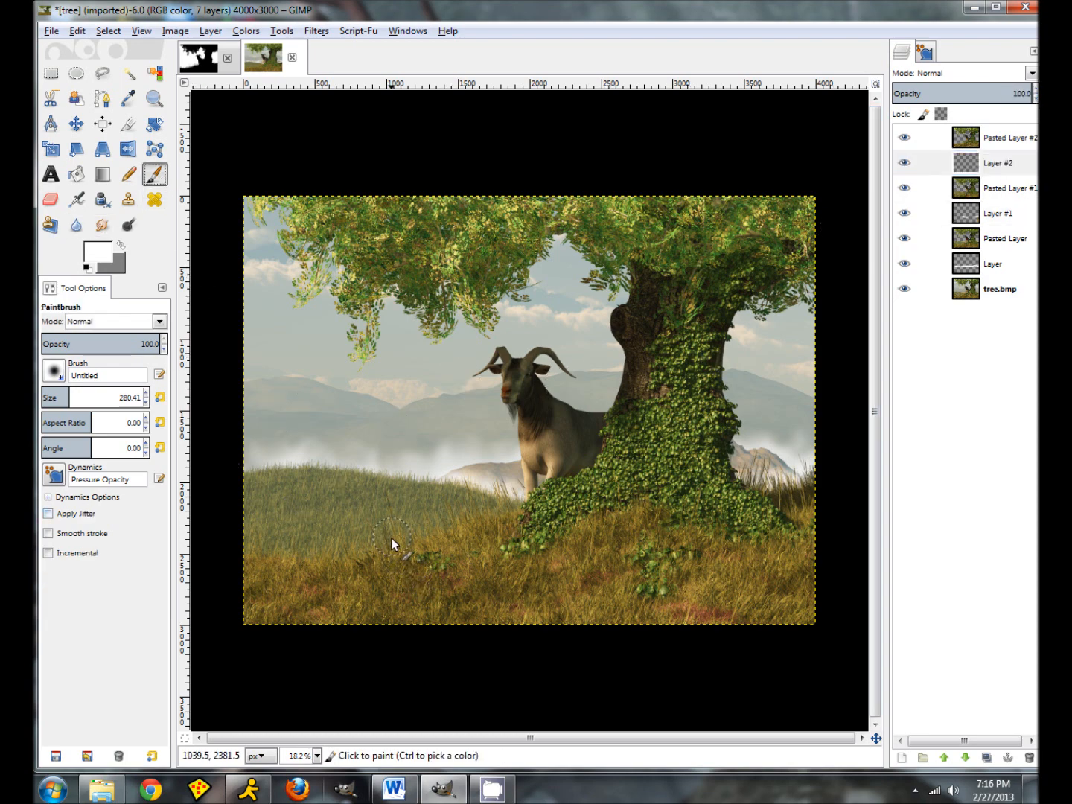
mouse_move(410, 529)
mouse_down()
mouse_move(504, 530)
mouse_move(439, 525)
mouse_move(342, 547)
mouse_move(556, 502)
mouse_up()
mouse_move(681, 494)
mouse_down()
mouse_move(778, 477)
mouse_move(763, 484)
mouse_move(819, 495)
mouse_move(734, 494)
mouse_up()
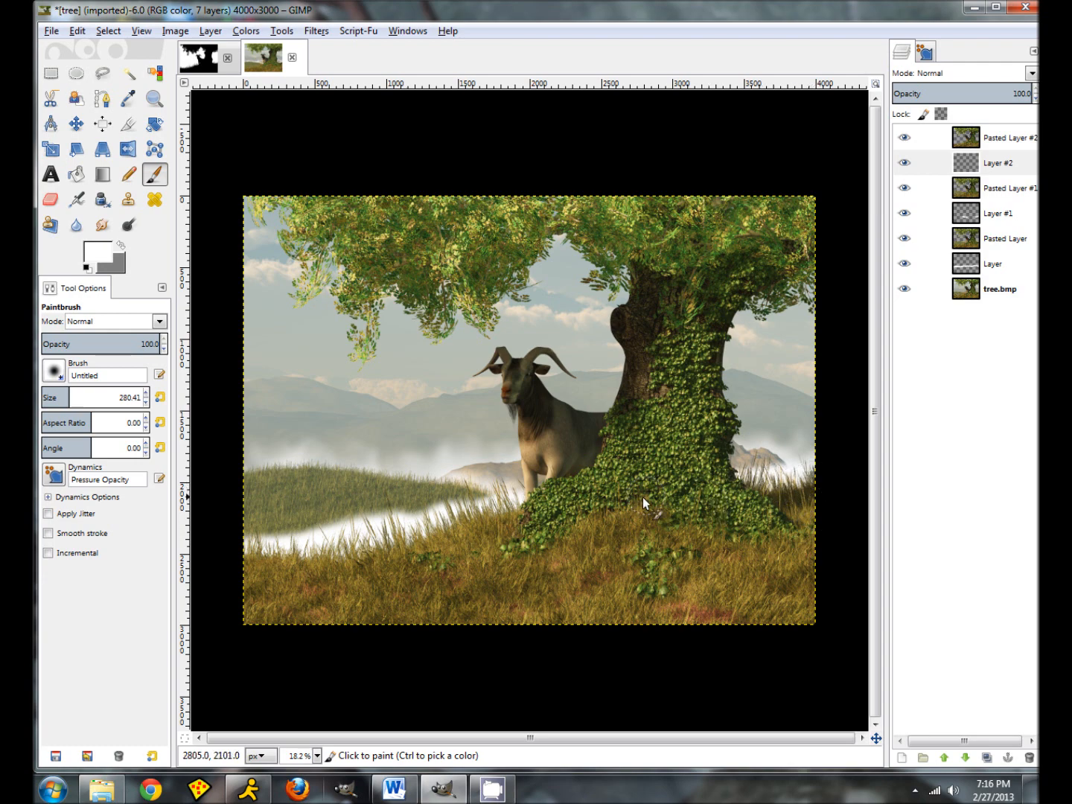
- Smudge the white fog on Layer #2 below the mid-distance hill and beside the tree, and soften the rock fog on Layer #1
mouse_move(276, 555)
mouse_down()
mouse_move(254, 532)
mouse_move(283, 534)
mouse_up()
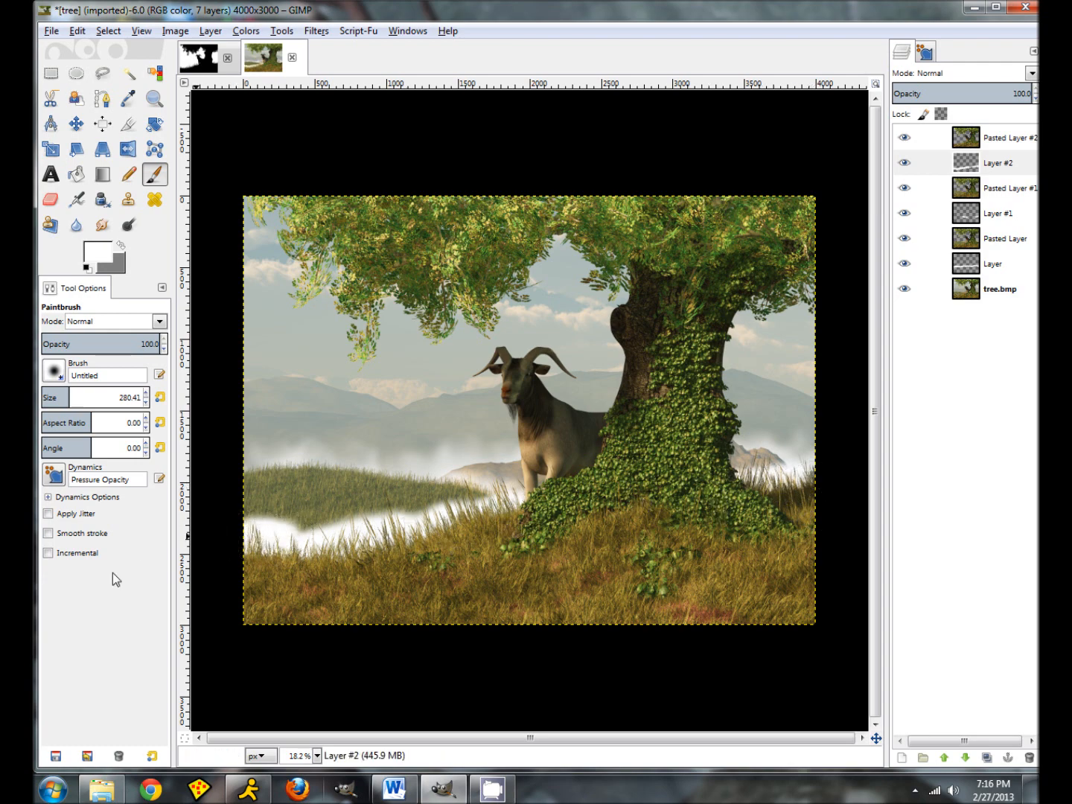
click(103, 224)
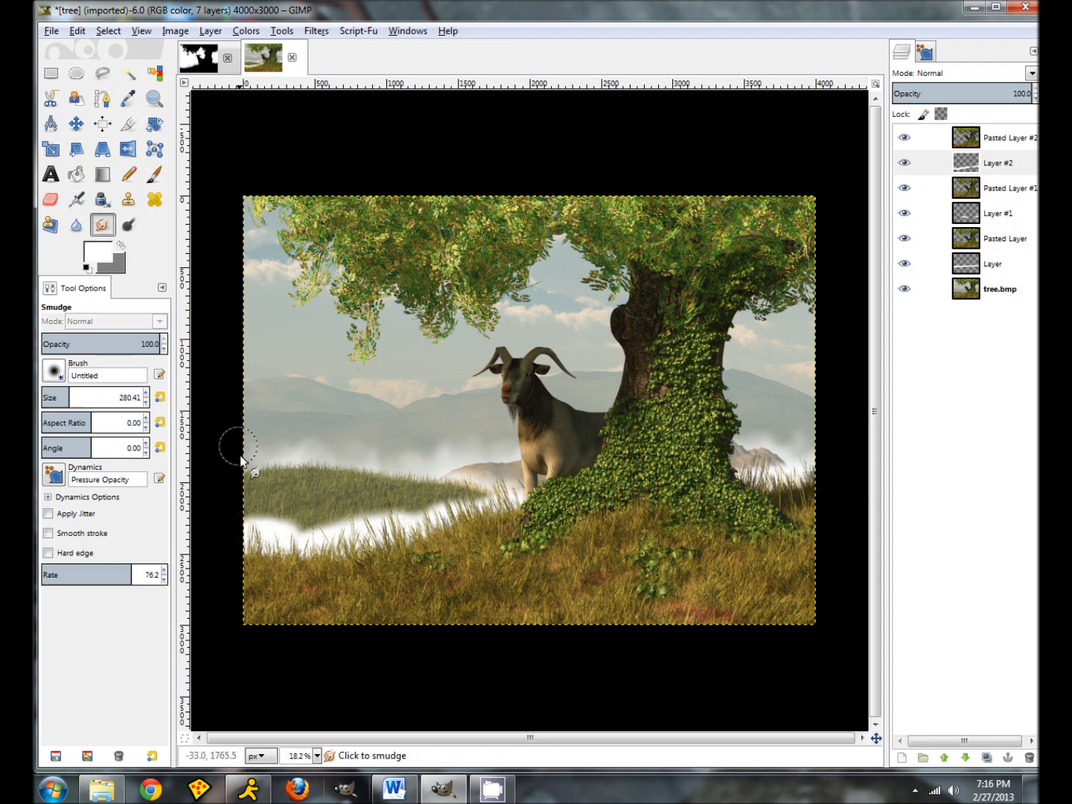
drag(348, 513, 477, 502)
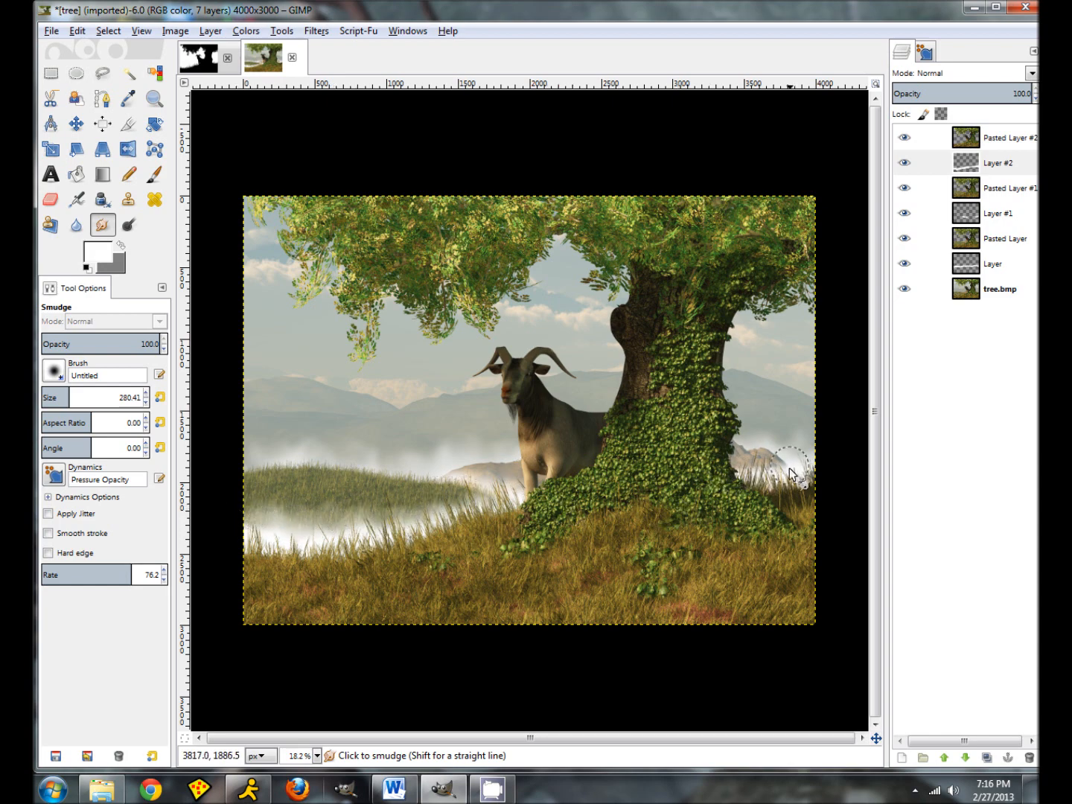
mouse_move(798, 469)
mouse_down()
mouse_move(741, 459)
mouse_move(782, 460)
mouse_move(789, 486)
mouse_move(788, 469)
mouse_up()
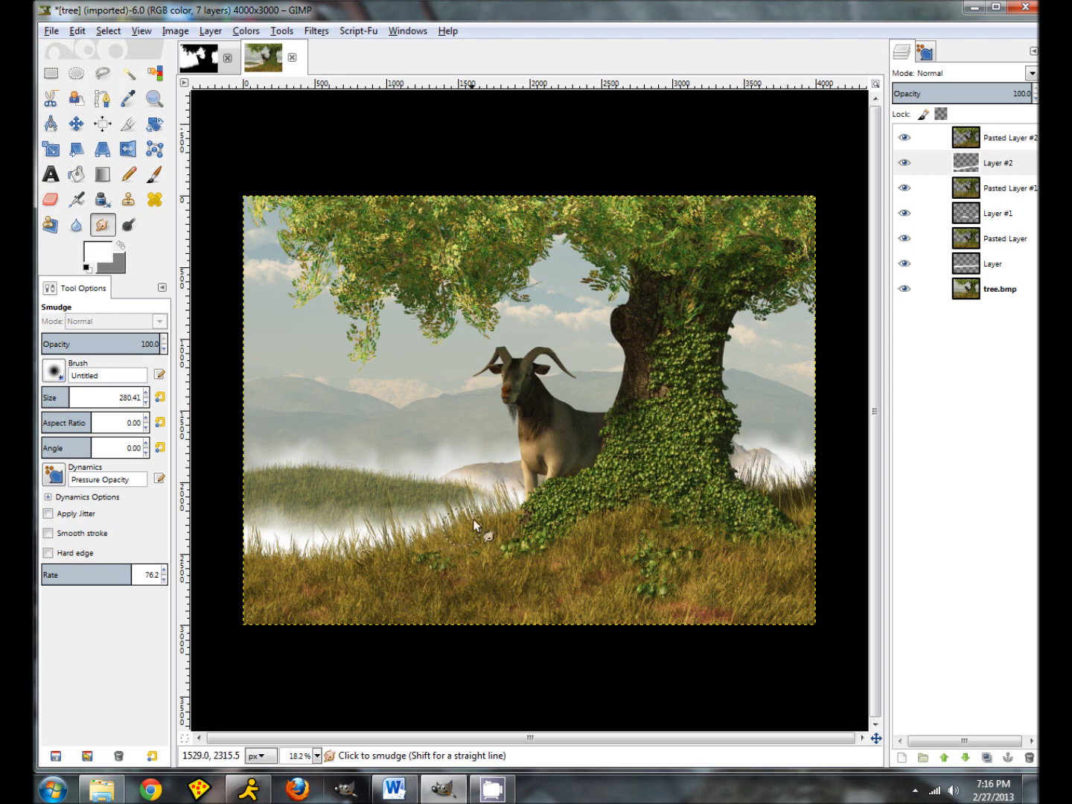
click(931, 214)
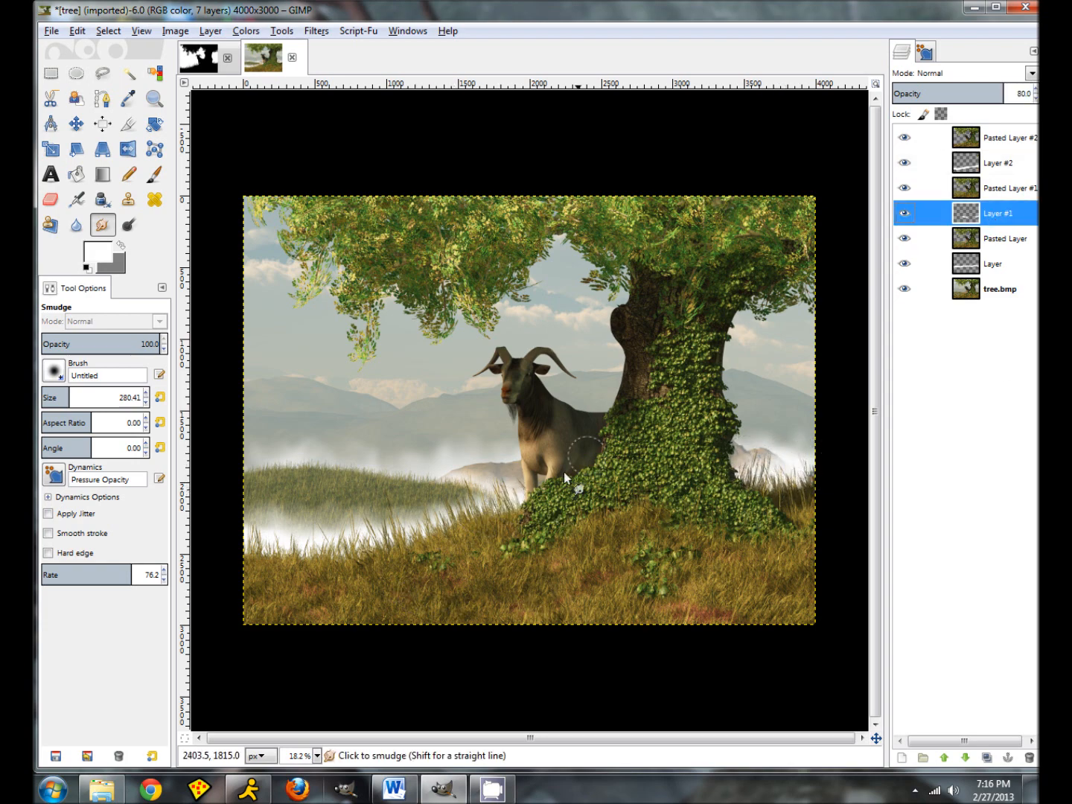
mouse_move(473, 491)
mouse_down()
mouse_move(482, 466)
mouse_move(525, 490)
mouse_move(471, 478)
mouse_up()
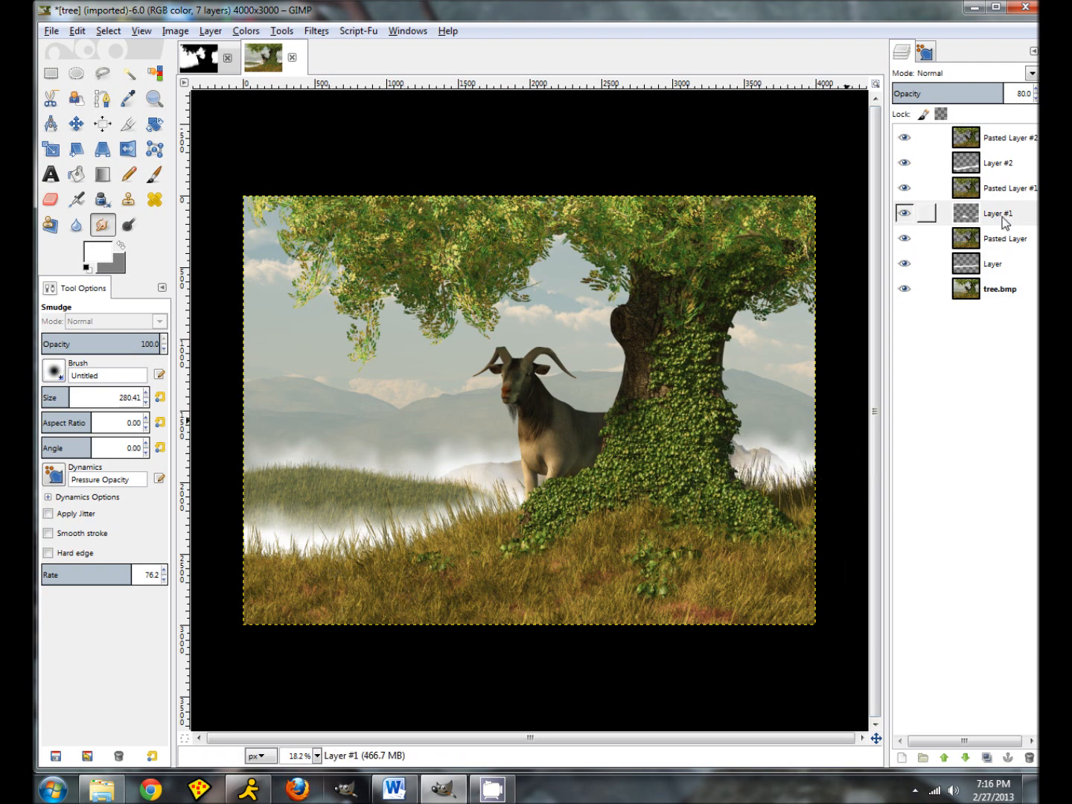
- Set the opacity of Layer #2 to 50
click(997, 163)
double_click(1011, 94)
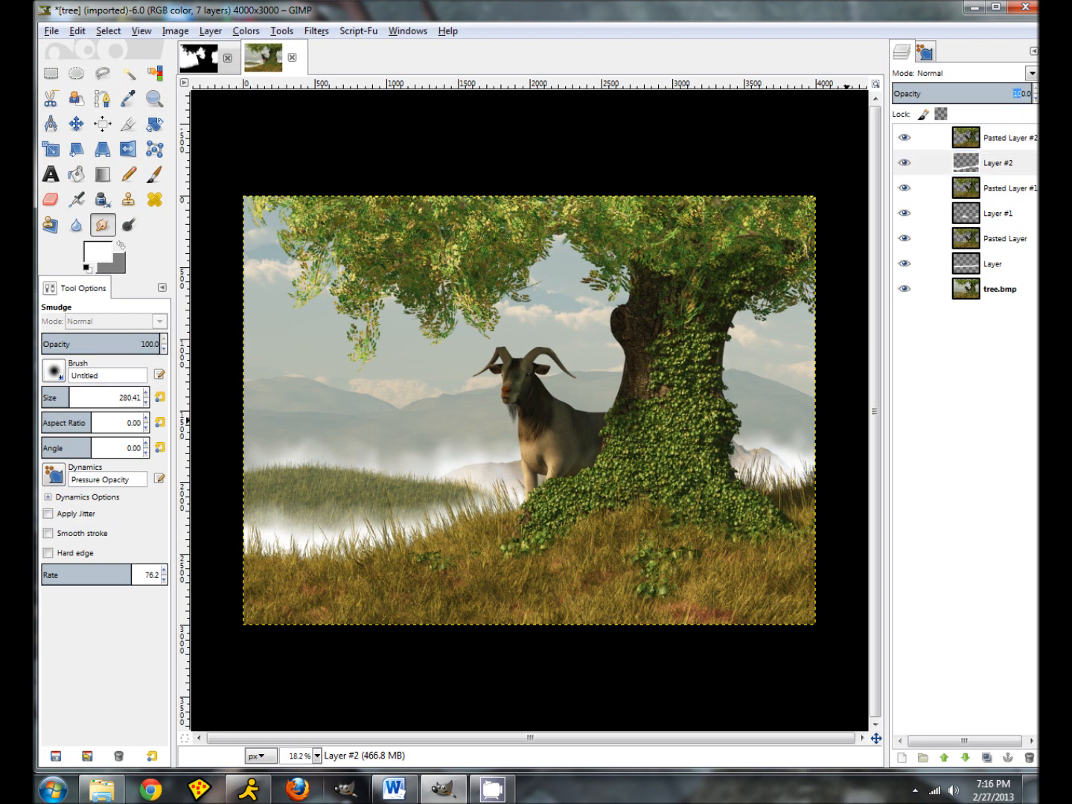
text(83)
key(Return)
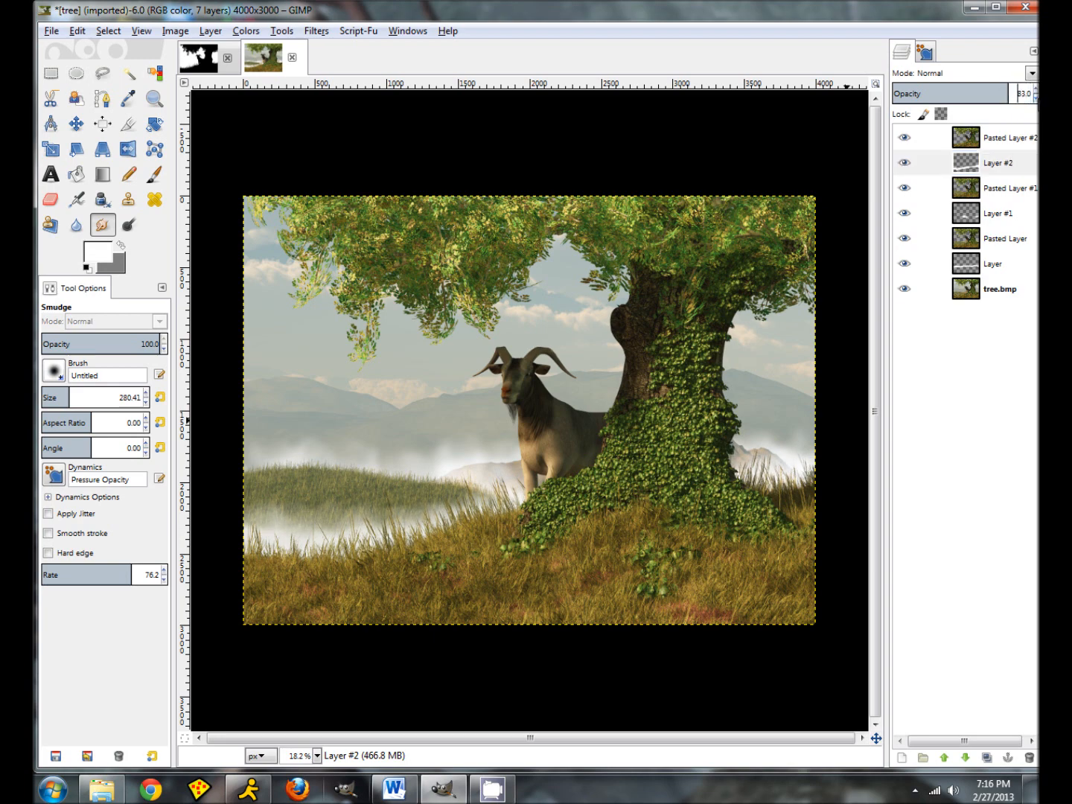
click(1036, 98)
click(1035, 99)
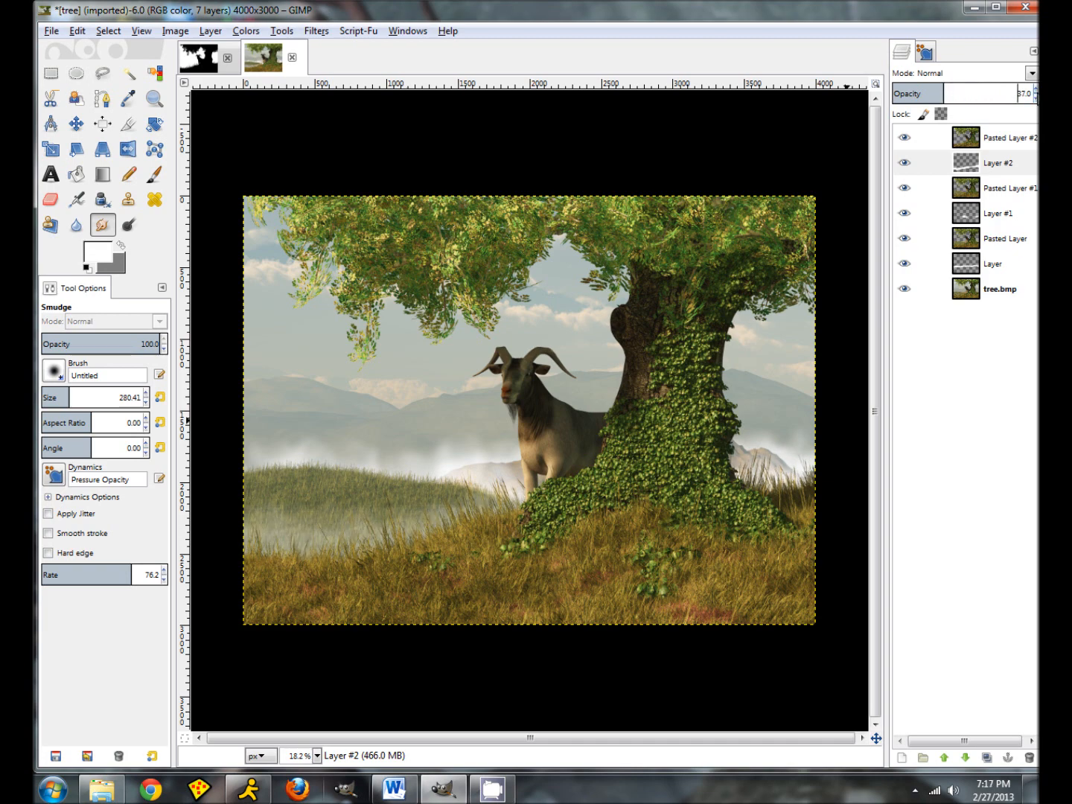
click(1035, 89)
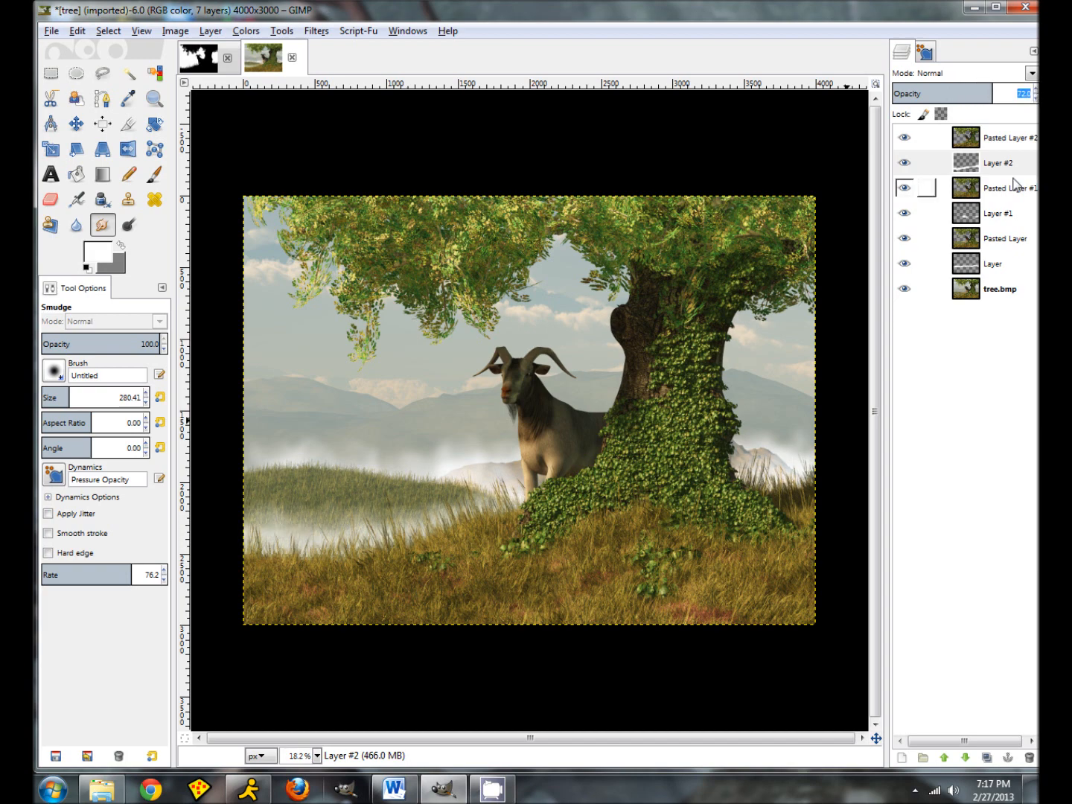
text(60)
key(Return)
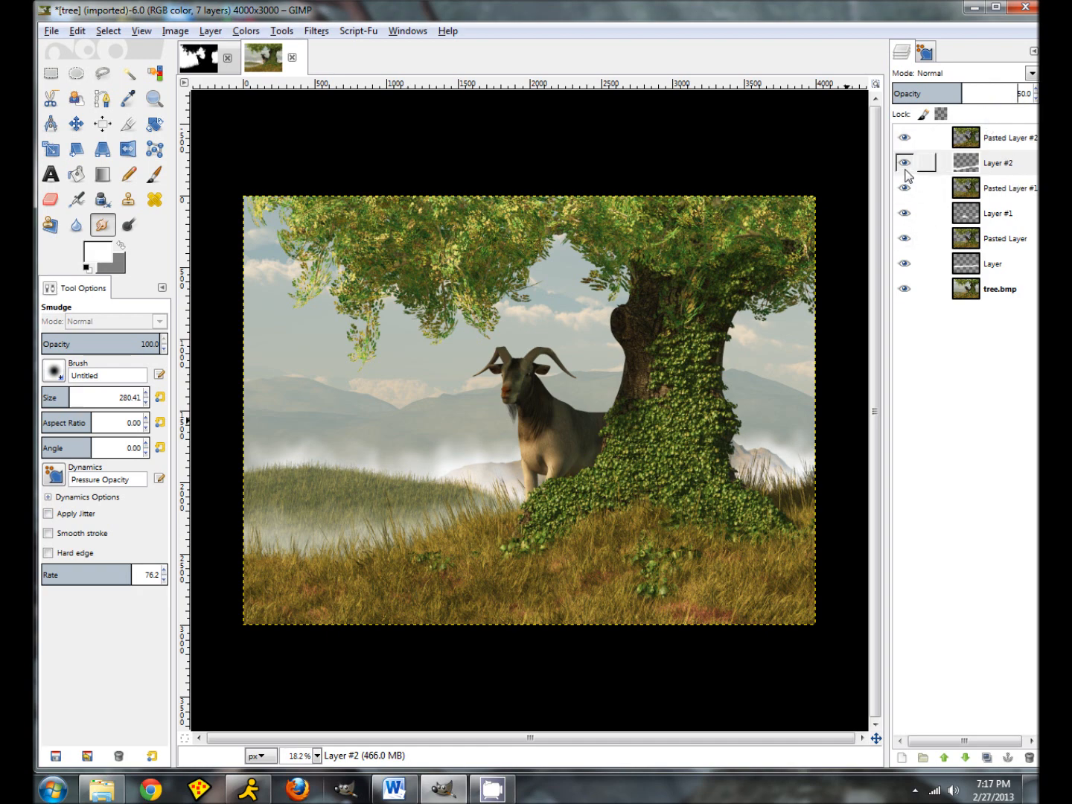
- Hide the three fog layers and show them again to compare the scene with and without fog
click(905, 266)
click(905, 213)
click(906, 163)
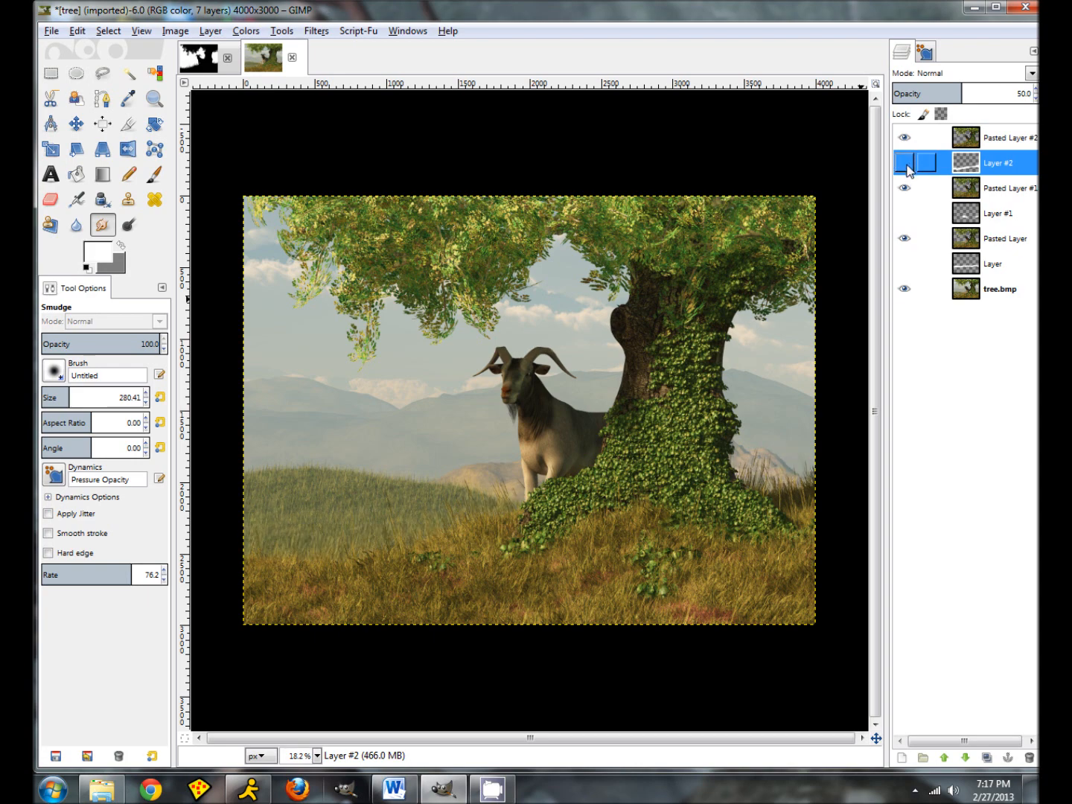
click(905, 163)
click(906, 213)
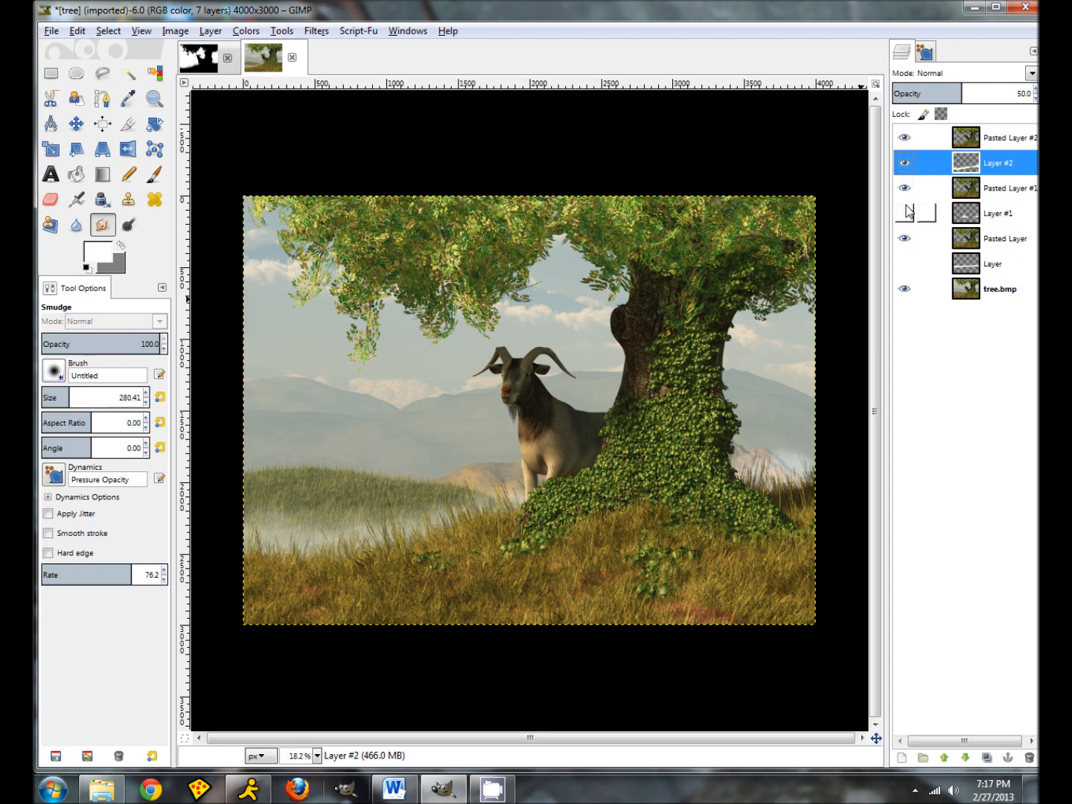
click(904, 265)
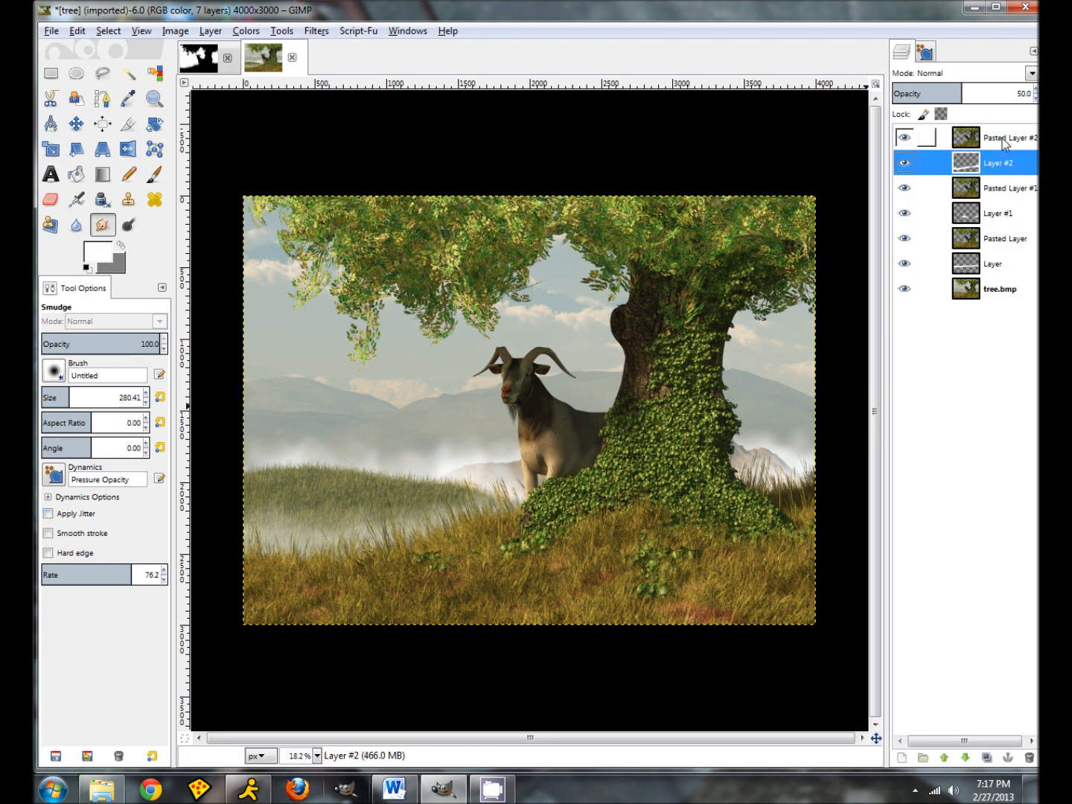
- Choose the Bristles 02 brush for the Smudge tool and make Pasted Layer #2 the active layer
click(1002, 140)
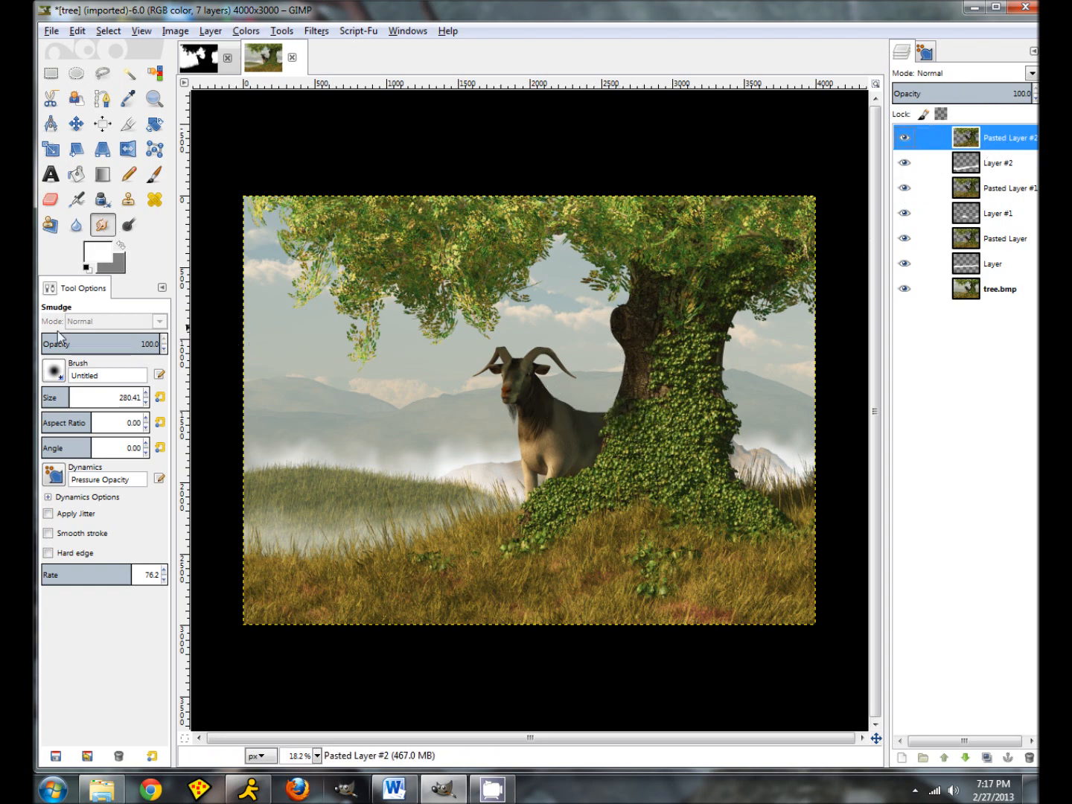
click(59, 370)
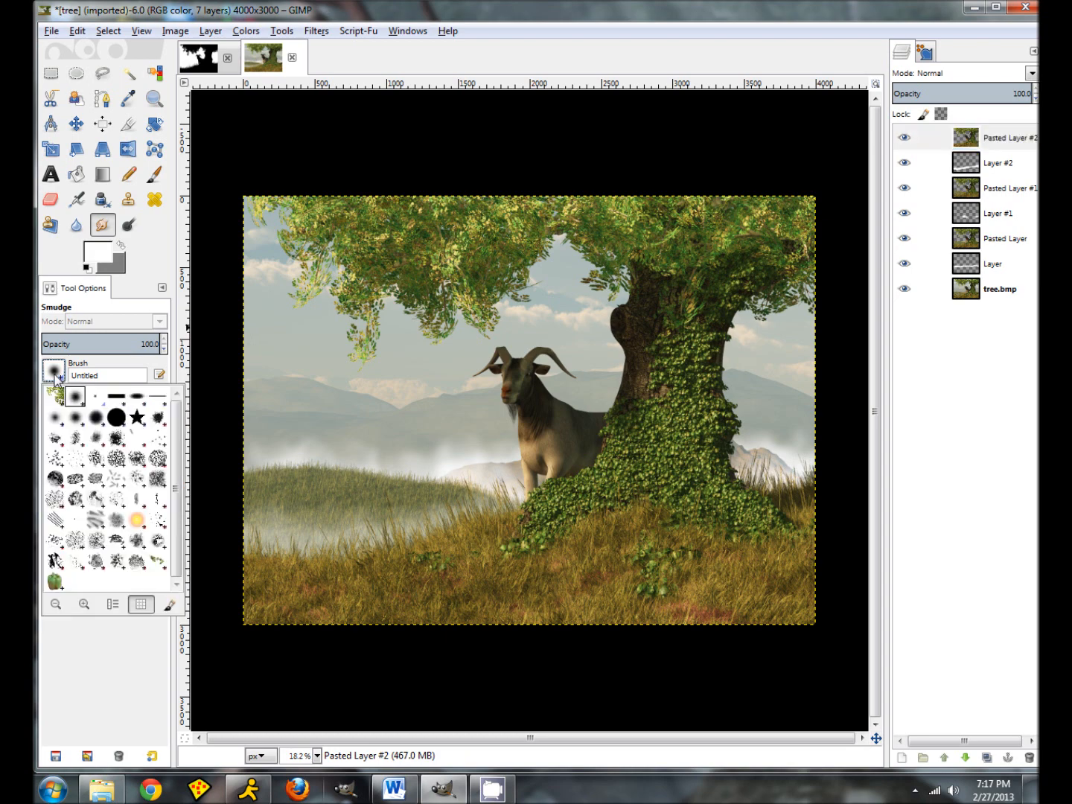
click(56, 463)
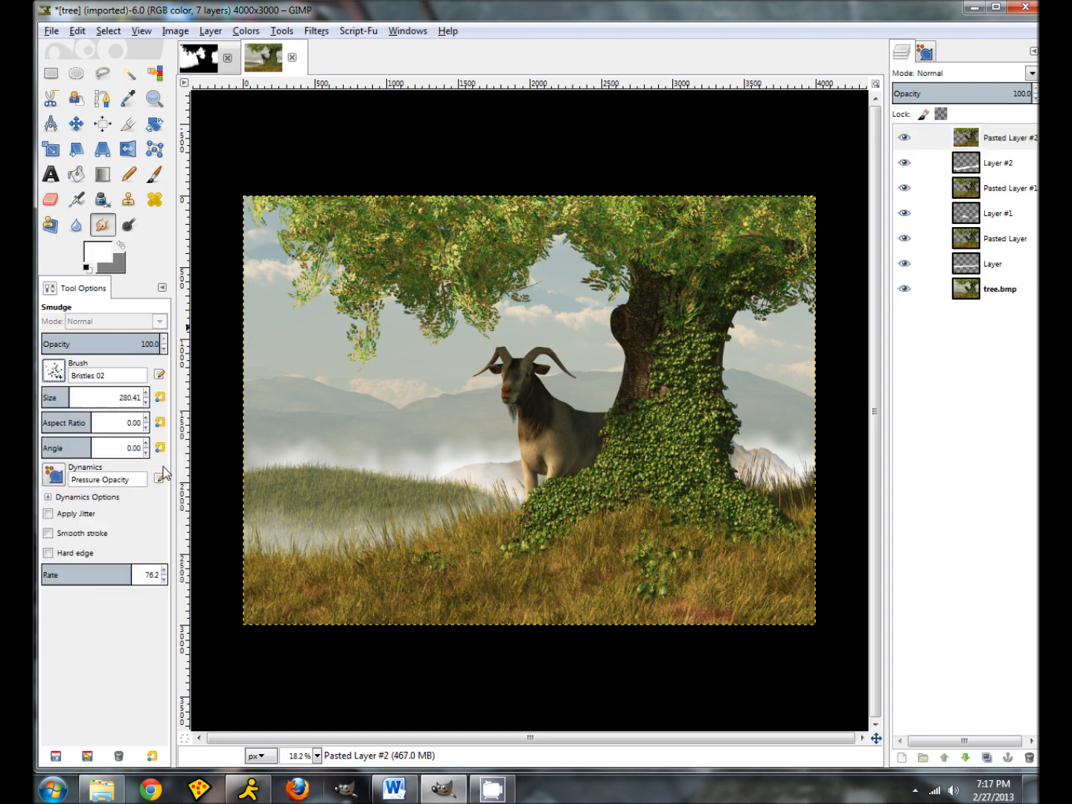
click(996, 143)
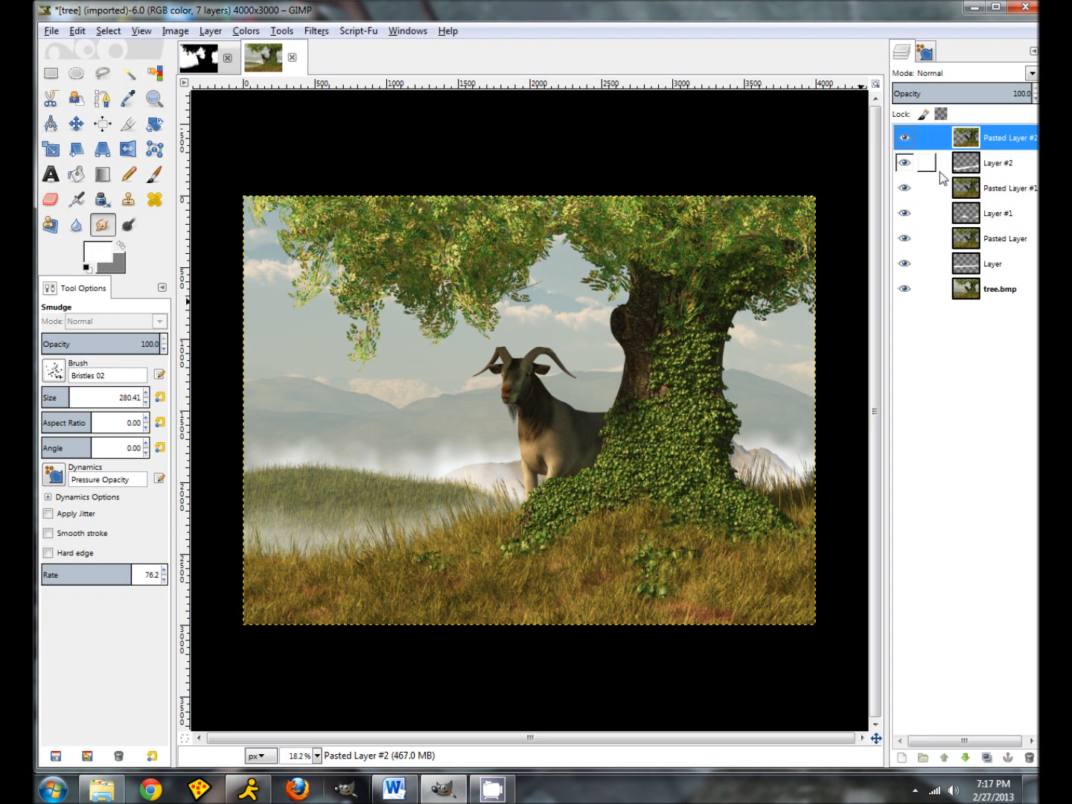
- Smudge fur tufts outward from the goat's upper back behind the neck, using brush size 30 and rate 77.5
click(155, 99)
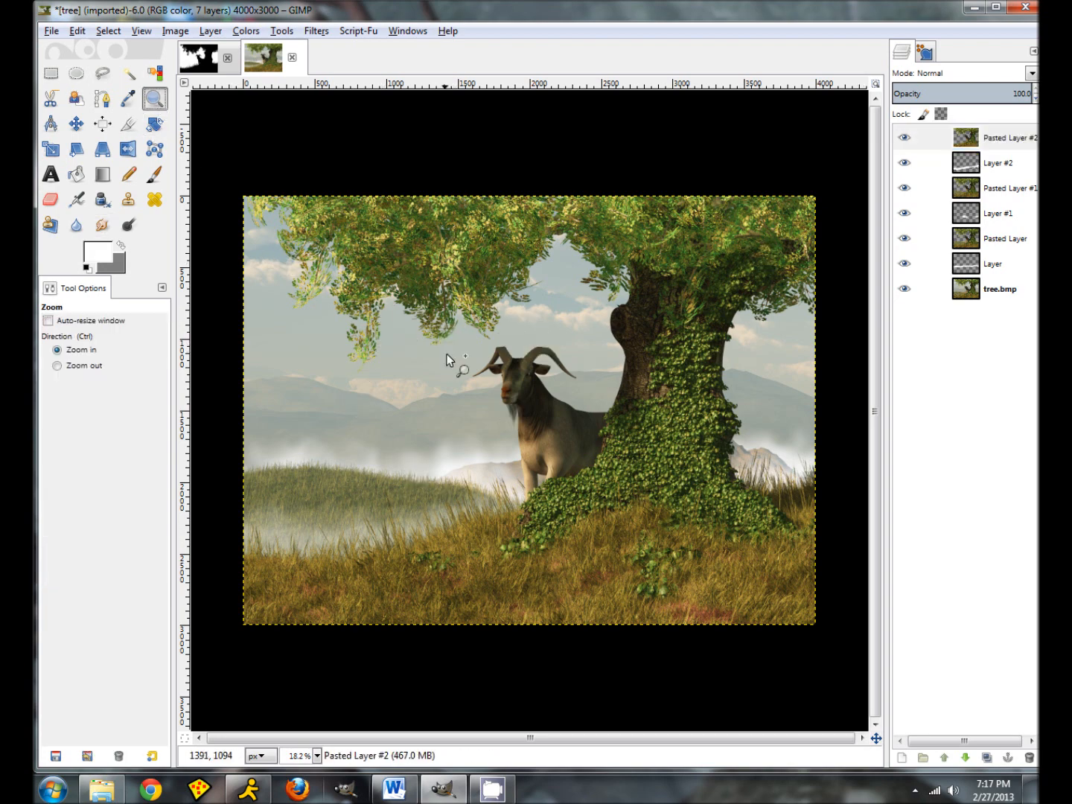
drag(461, 329, 642, 504)
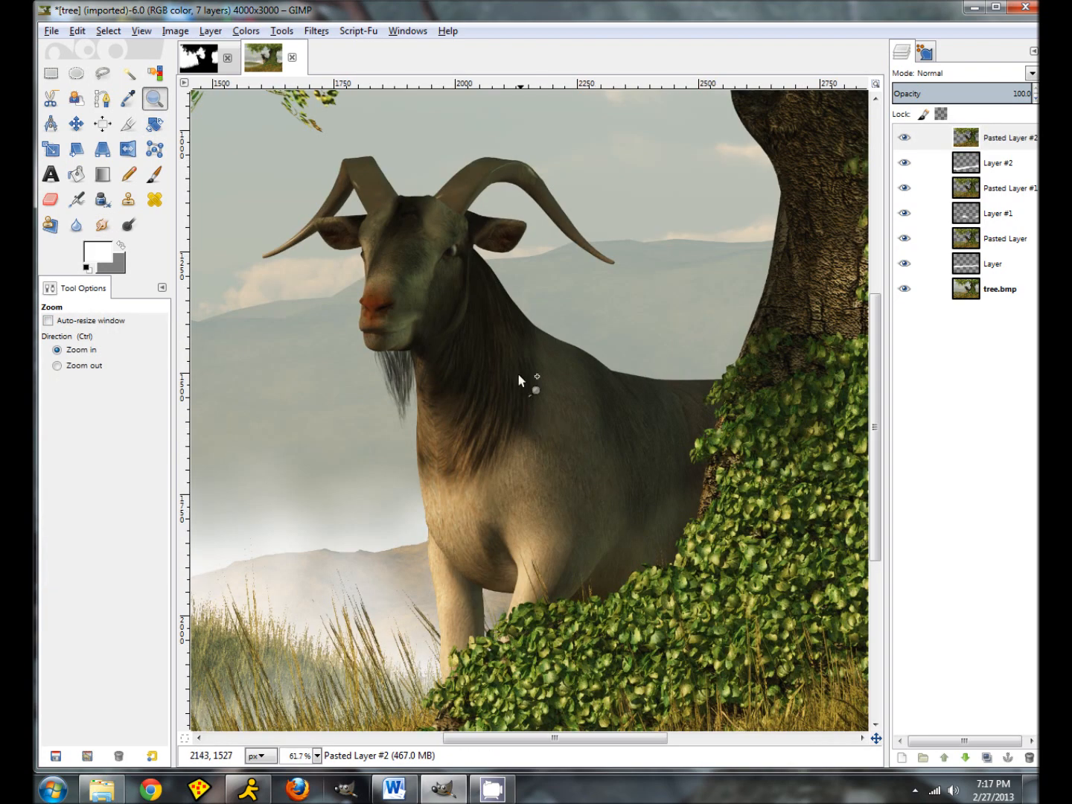
click(102, 225)
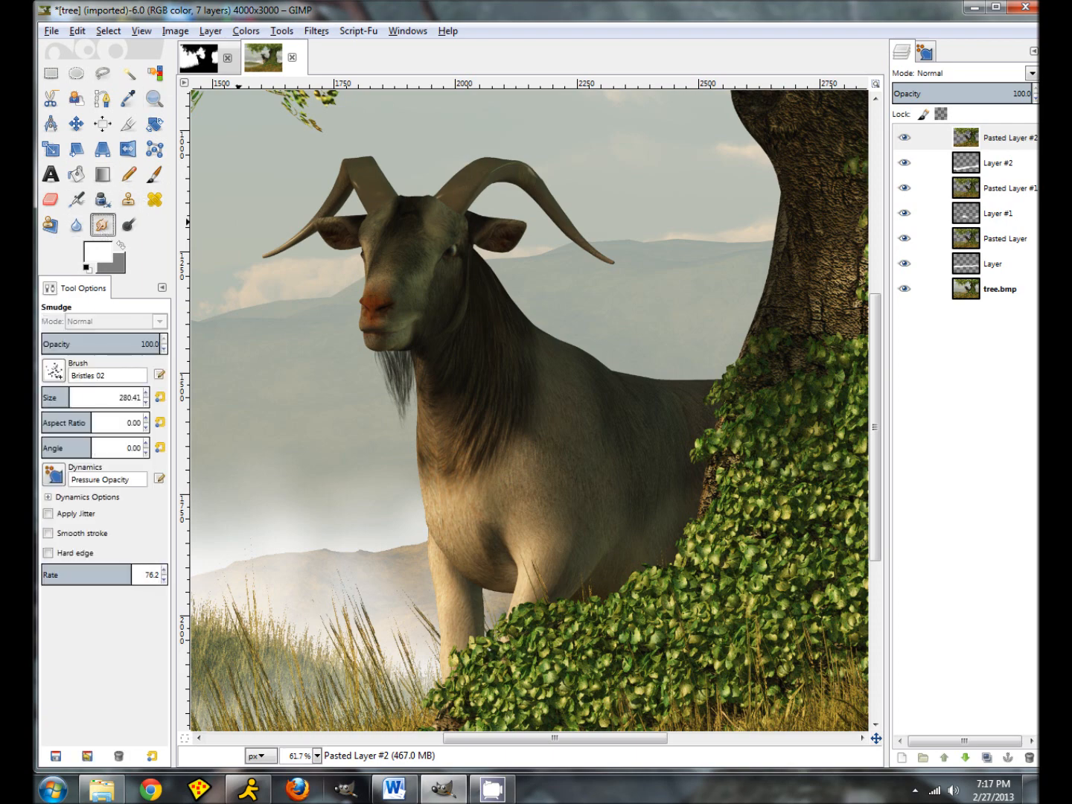
drag(144, 579, 133, 577)
text(15)
key(Return)
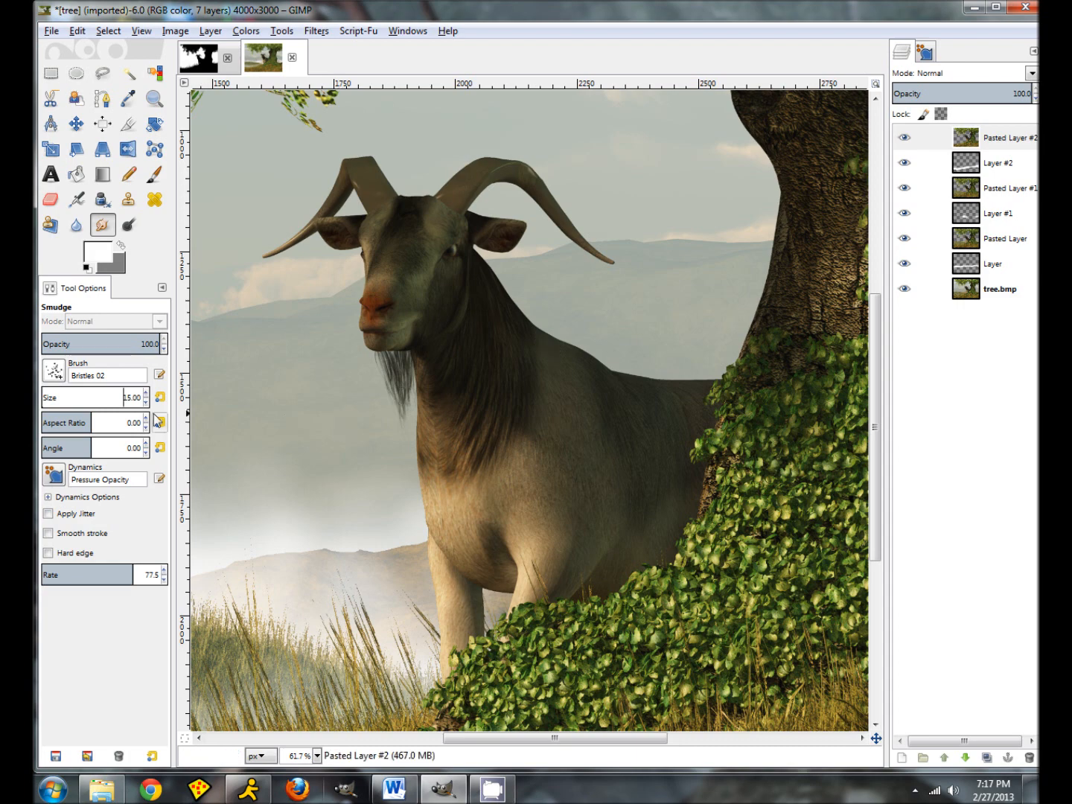
text(30)
key(Return)
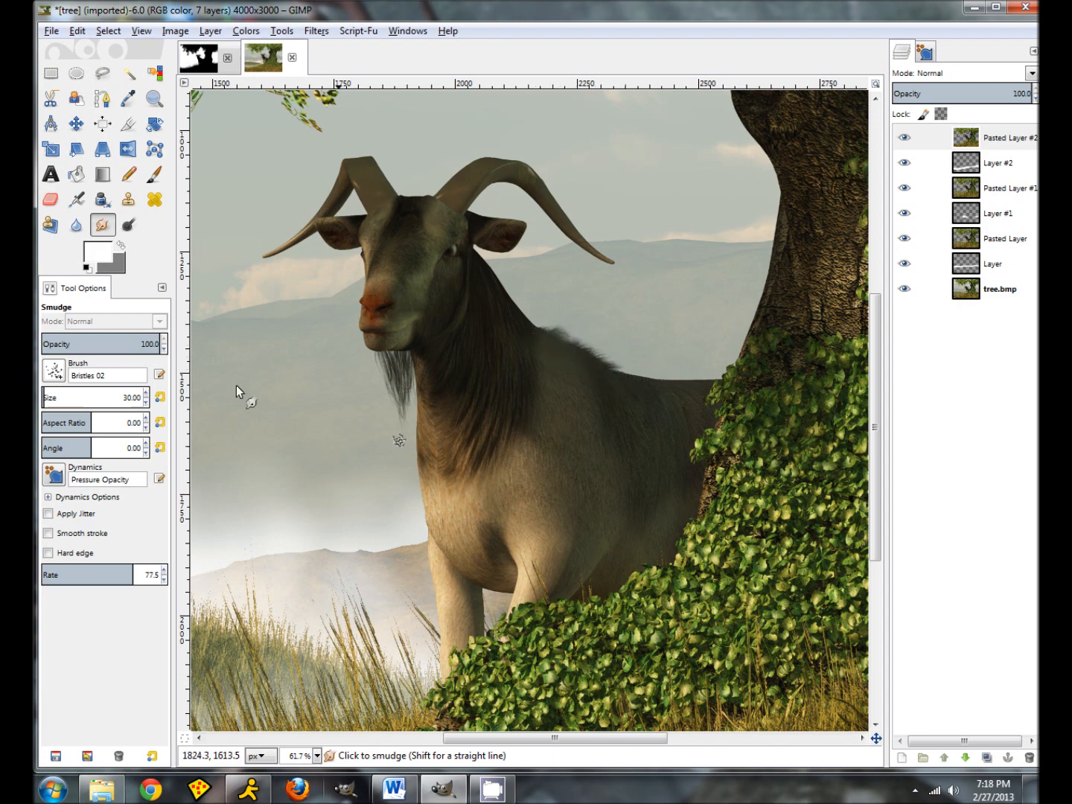
- Smudge the smooth edge of the goat's lower back into short fur, from the shoulder tufts to the ivy
click(155, 99)
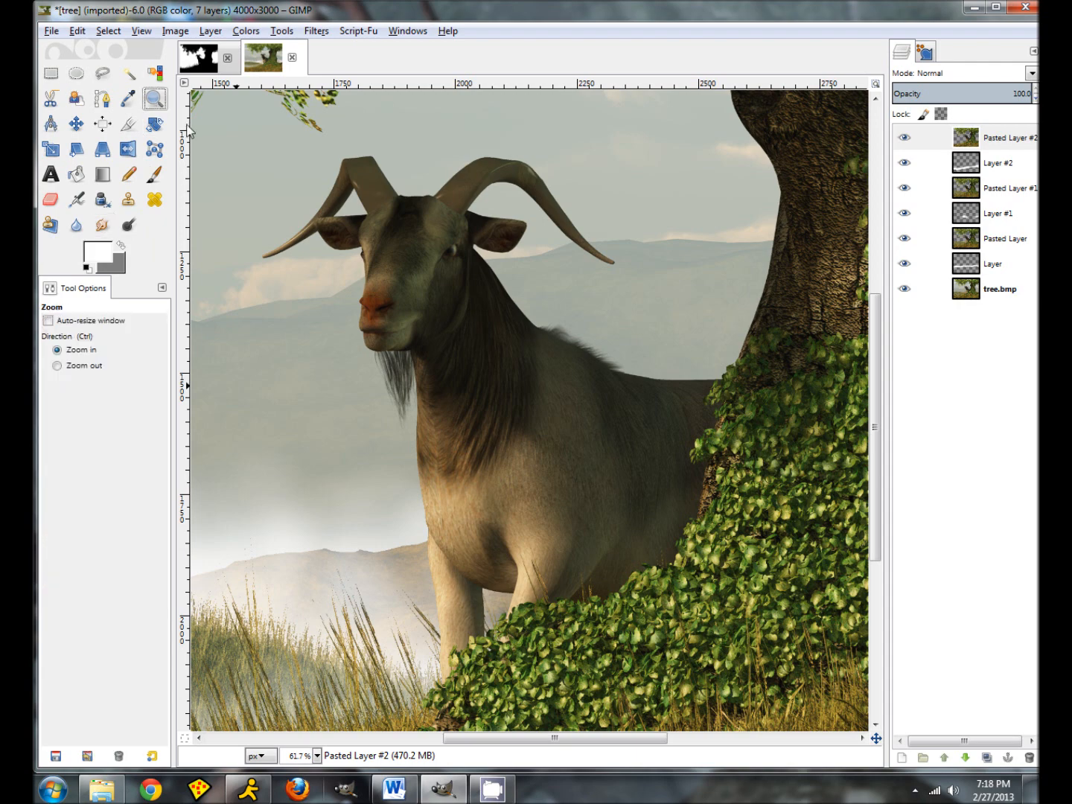
drag(590, 331, 748, 409)
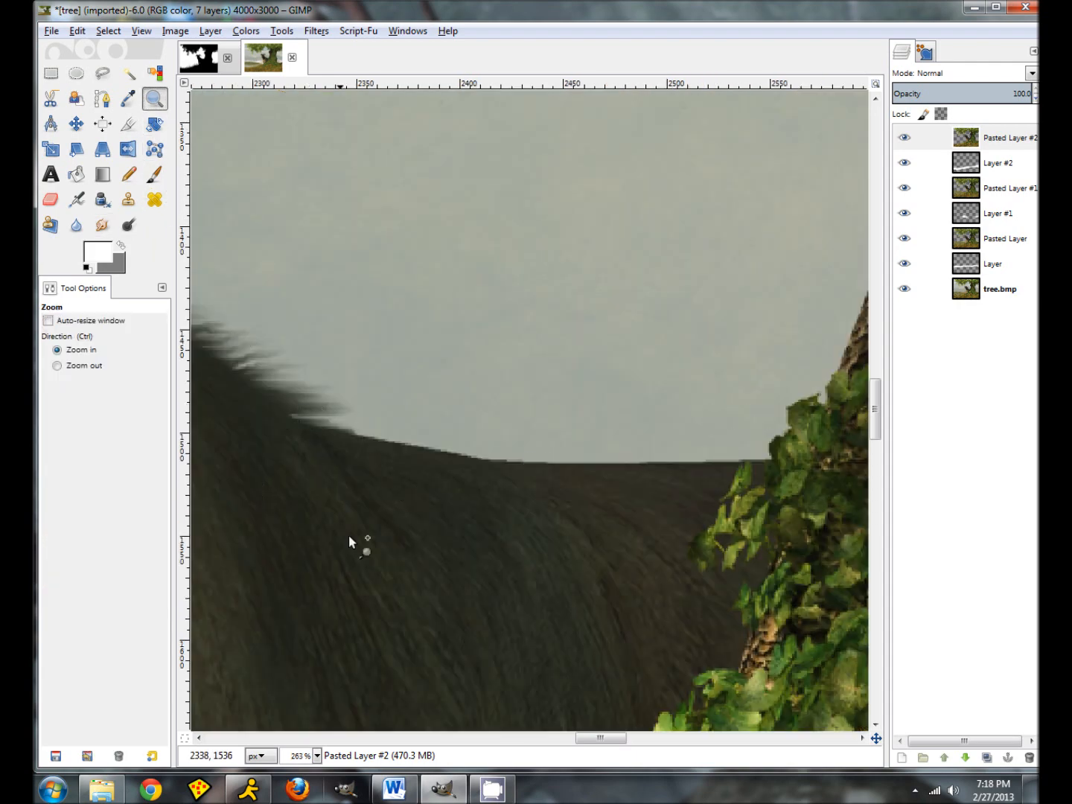
click(102, 224)
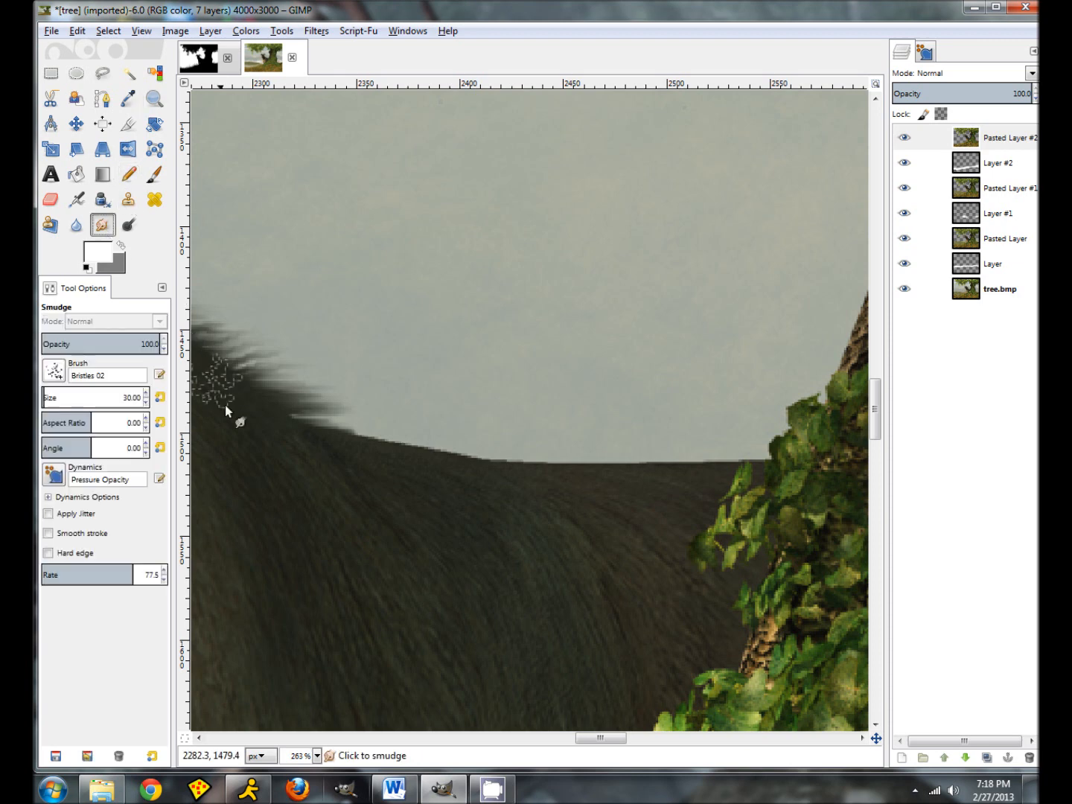
drag(295, 440, 426, 411)
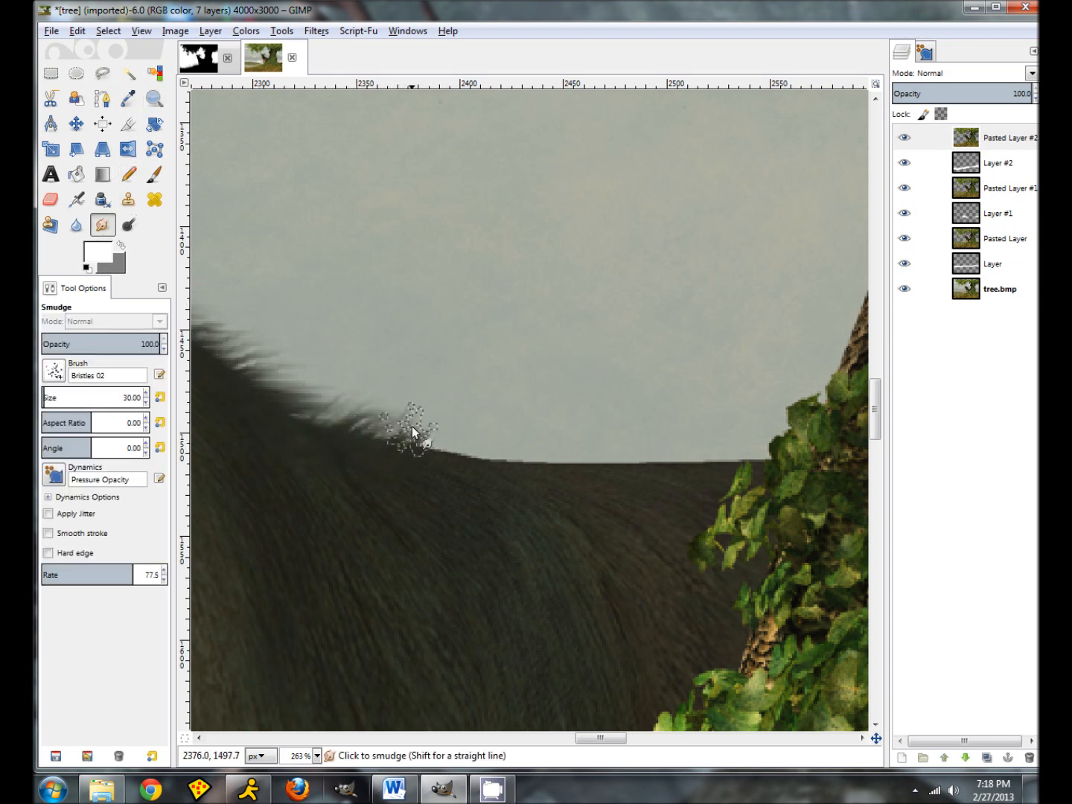
mouse_move(440, 416)
mouse_down()
mouse_move(299, 471)
mouse_move(503, 437)
mouse_move(440, 478)
mouse_up()
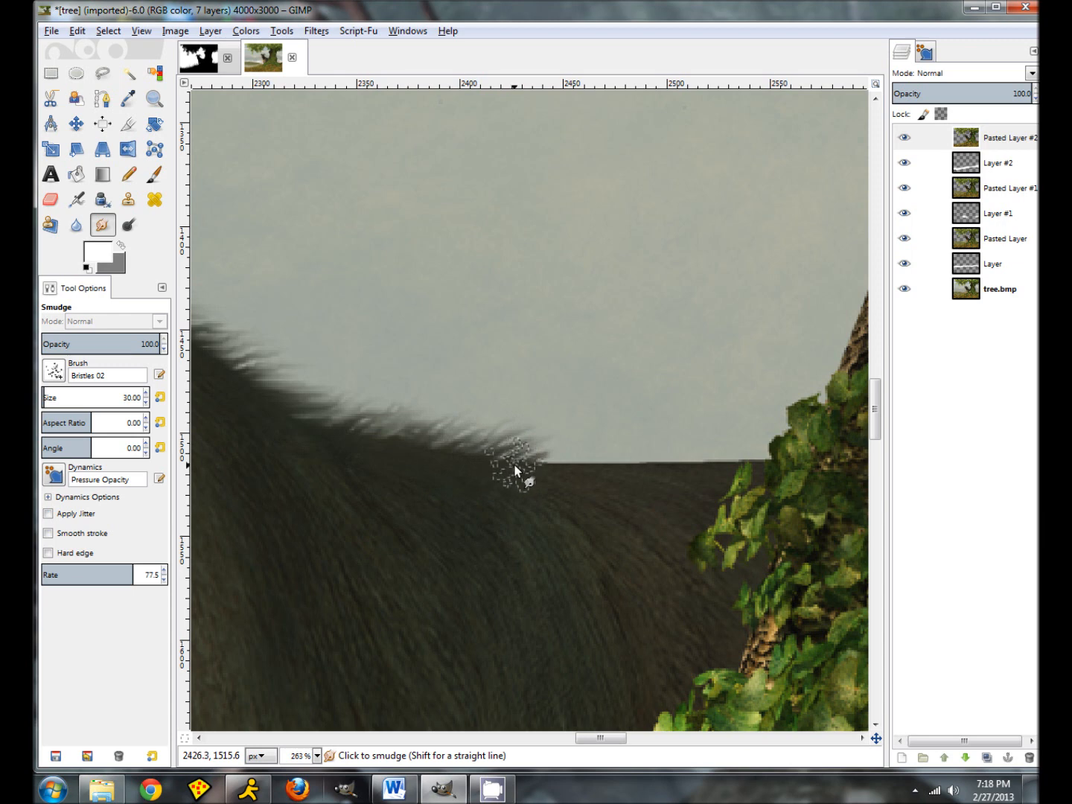
mouse_move(559, 450)
mouse_down()
mouse_move(558, 477)
mouse_move(615, 442)
mouse_move(651, 478)
mouse_move(680, 445)
mouse_move(661, 491)
mouse_move(710, 437)
mouse_up()
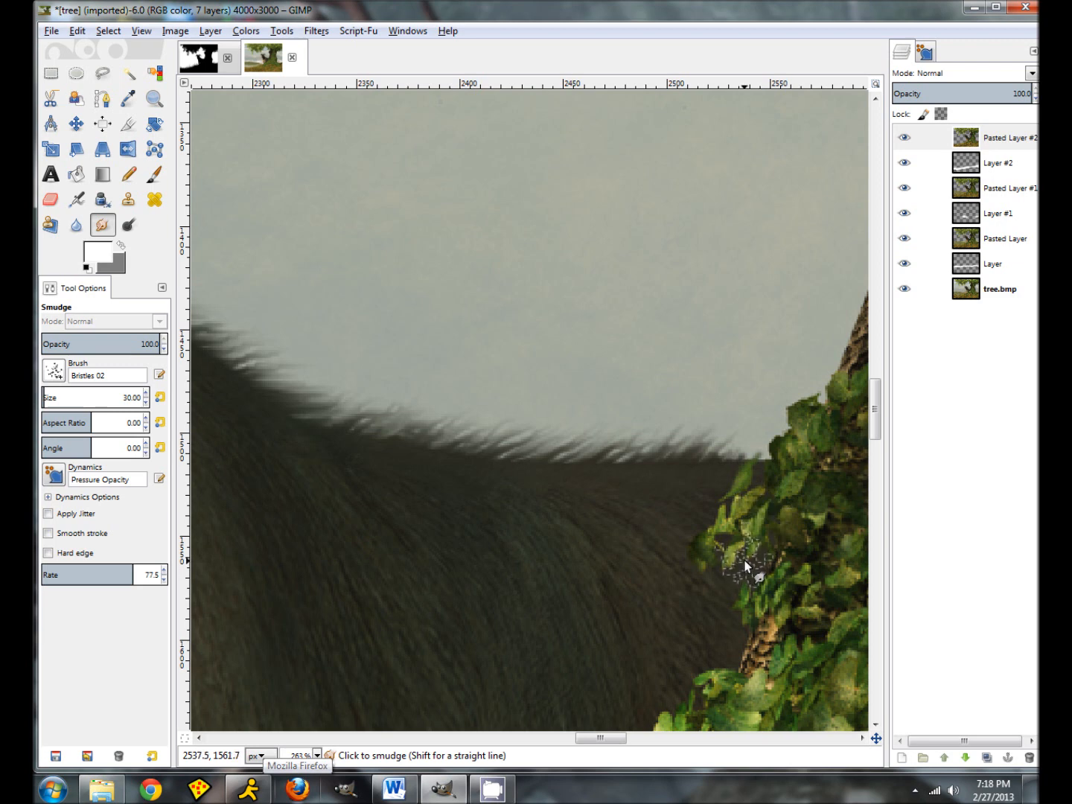
key(ctrl+z)
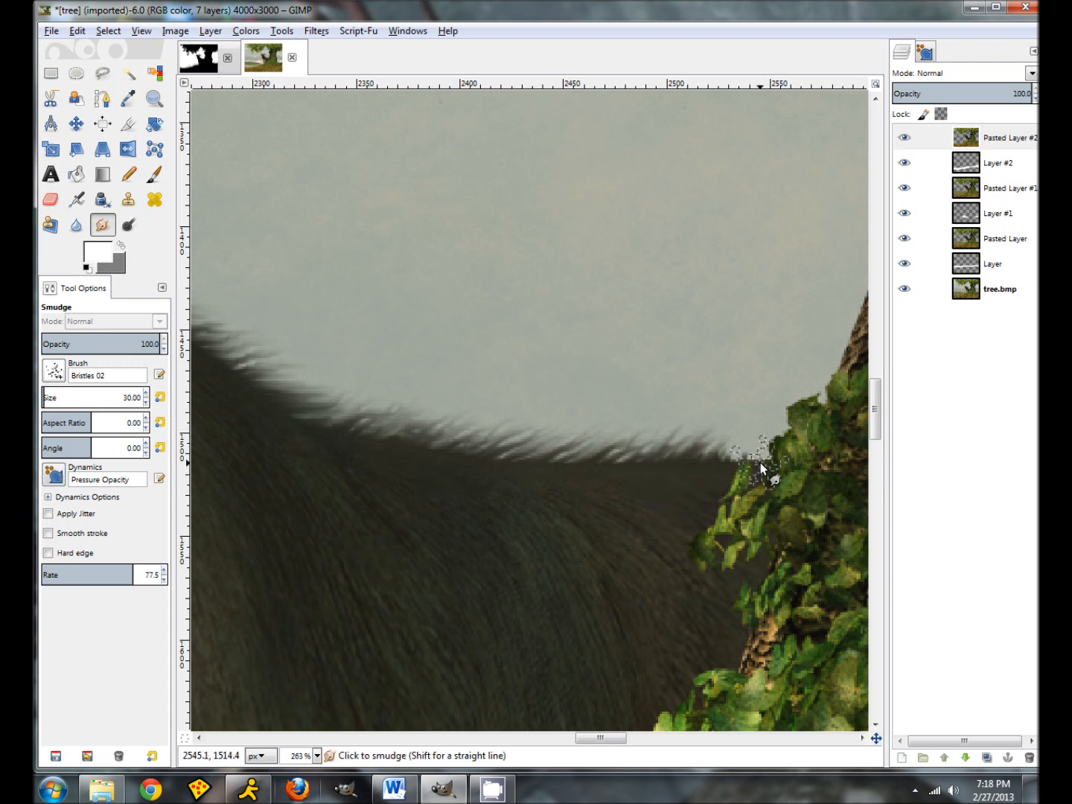
- Smudge fur strands outward along the back edge of the goat's neck, from the shoulder tufts up toward the head
drag(598, 742, 561, 740)
scroll(555, 710, up, 1)
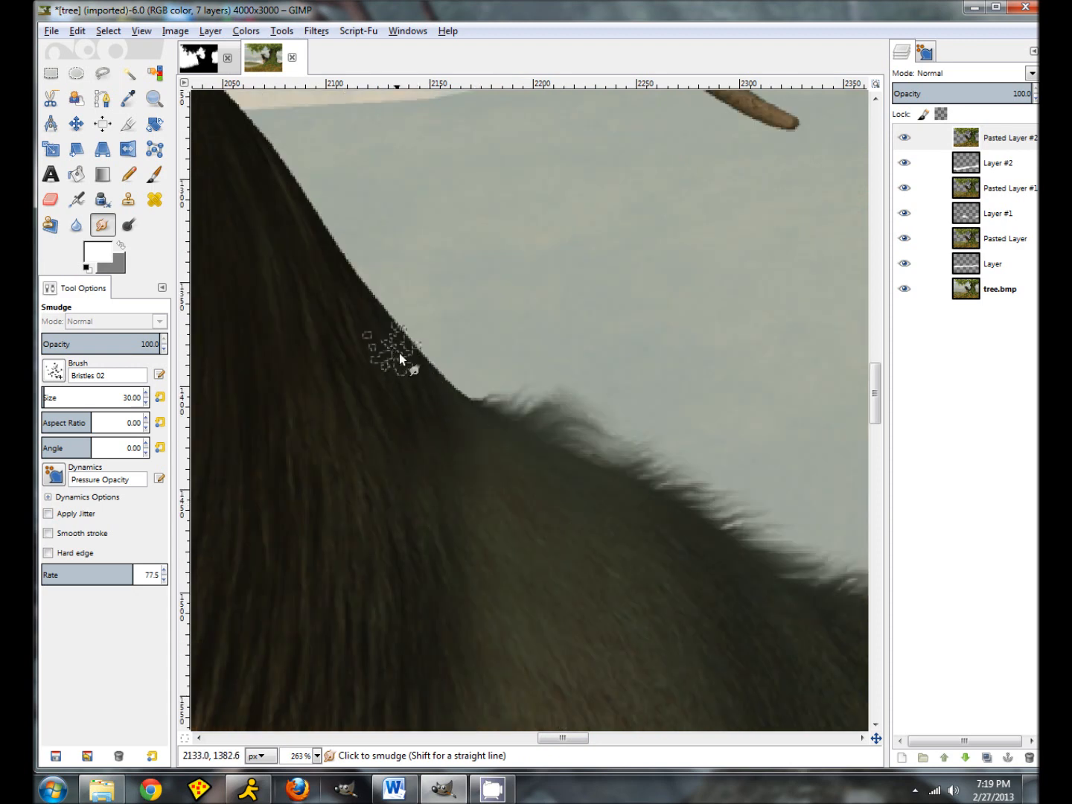
drag(399, 353, 482, 372)
drag(370, 306, 497, 323)
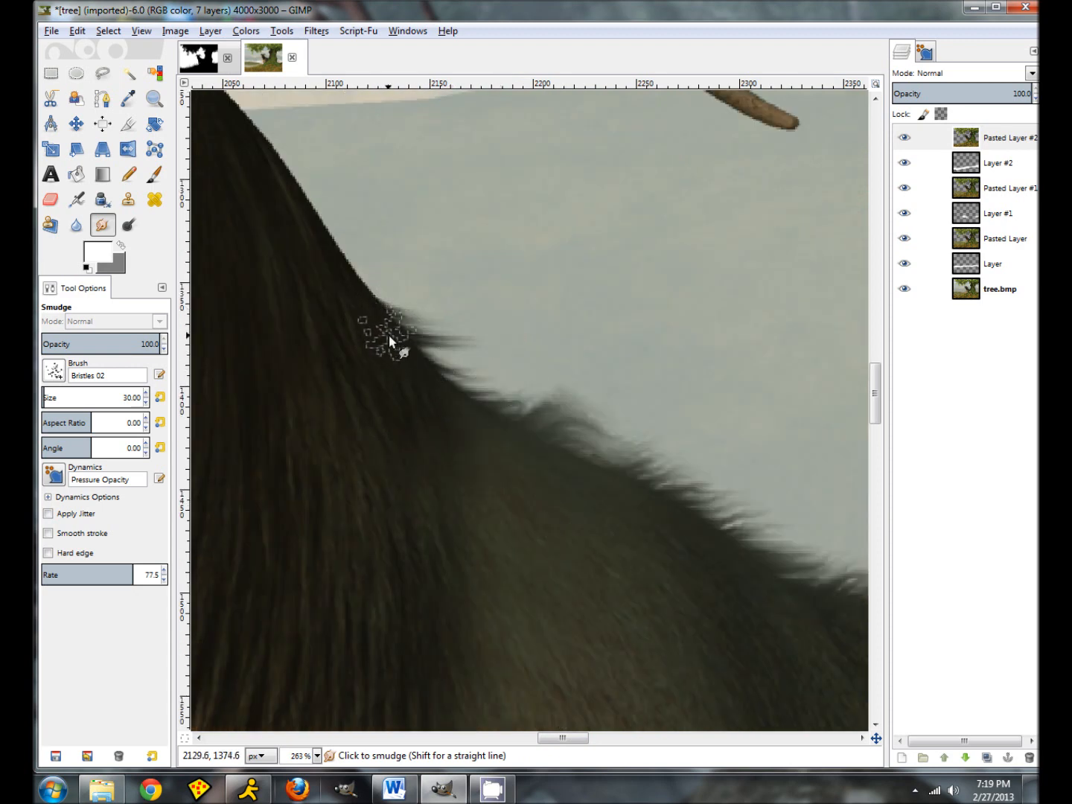
drag(339, 271, 418, 277)
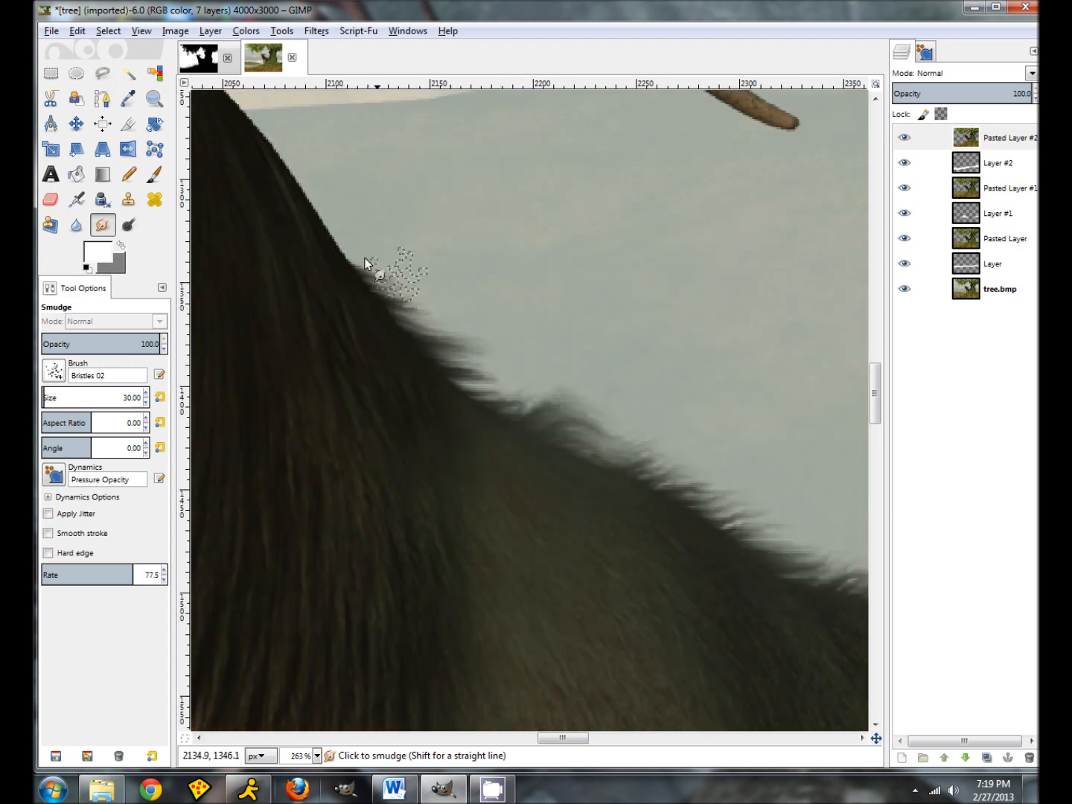
drag(321, 219, 408, 255)
mouse_move(297, 192)
mouse_down()
mouse_move(345, 206)
mouse_move(376, 251)
mouse_up()
drag(275, 167, 354, 208)
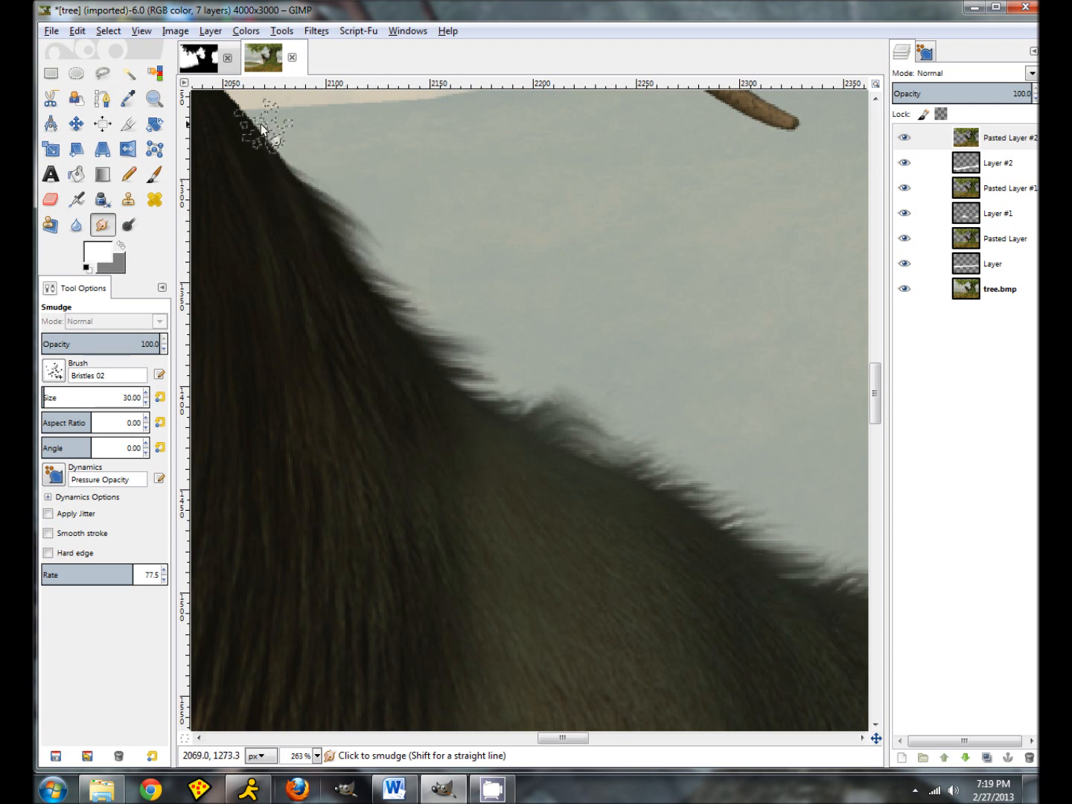
drag(262, 128, 322, 185)
drag(258, 125, 297, 162)
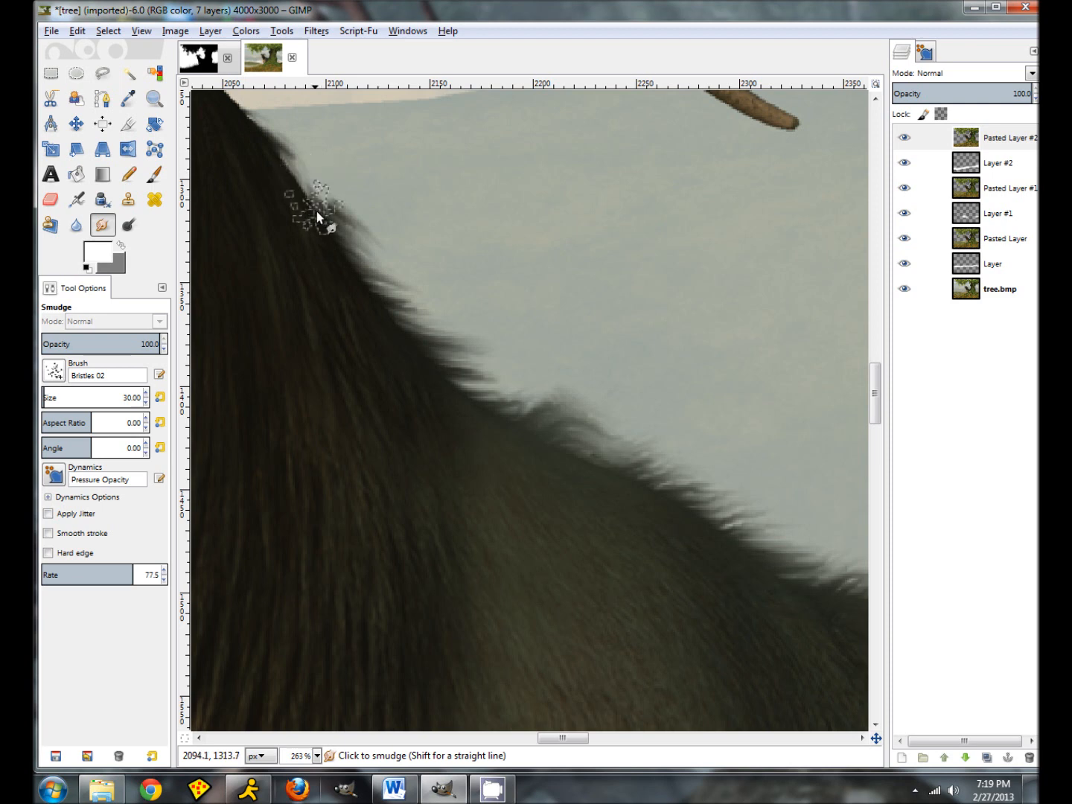
- Smudge fur over the last smooth patch on the back of the neck and along the shaded upper-leg and belly edges above the ivy
drag(295, 188, 354, 325)
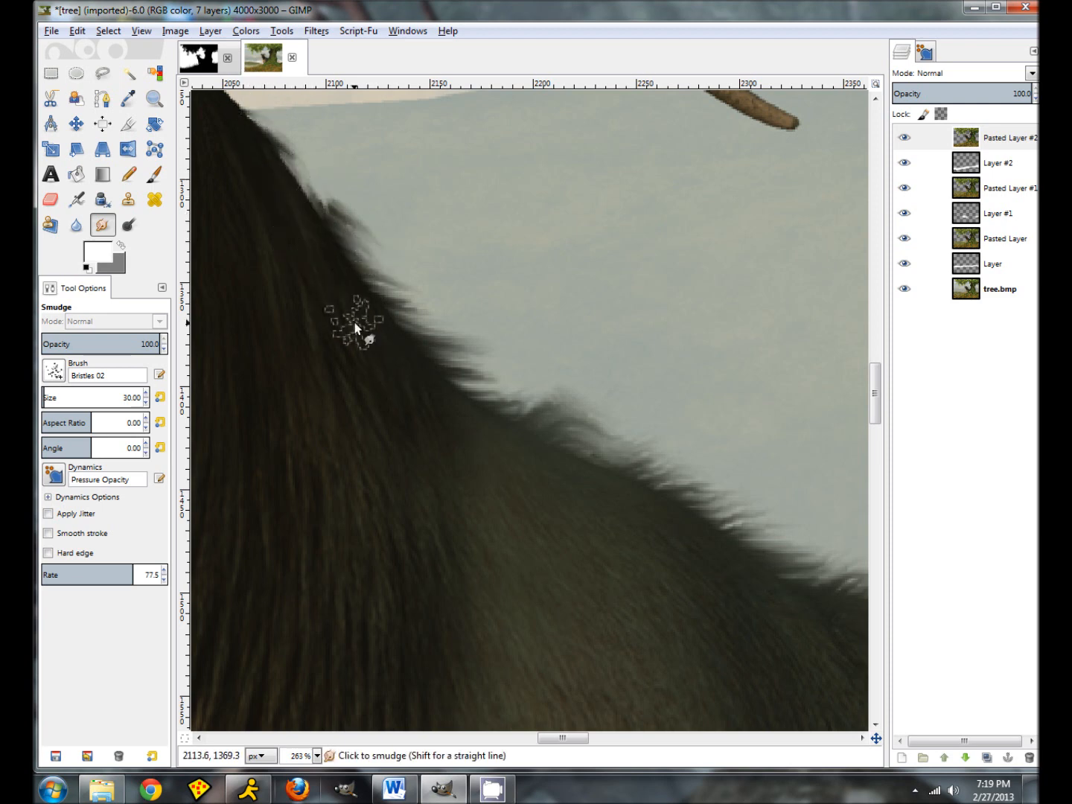
drag(287, 178, 320, 178)
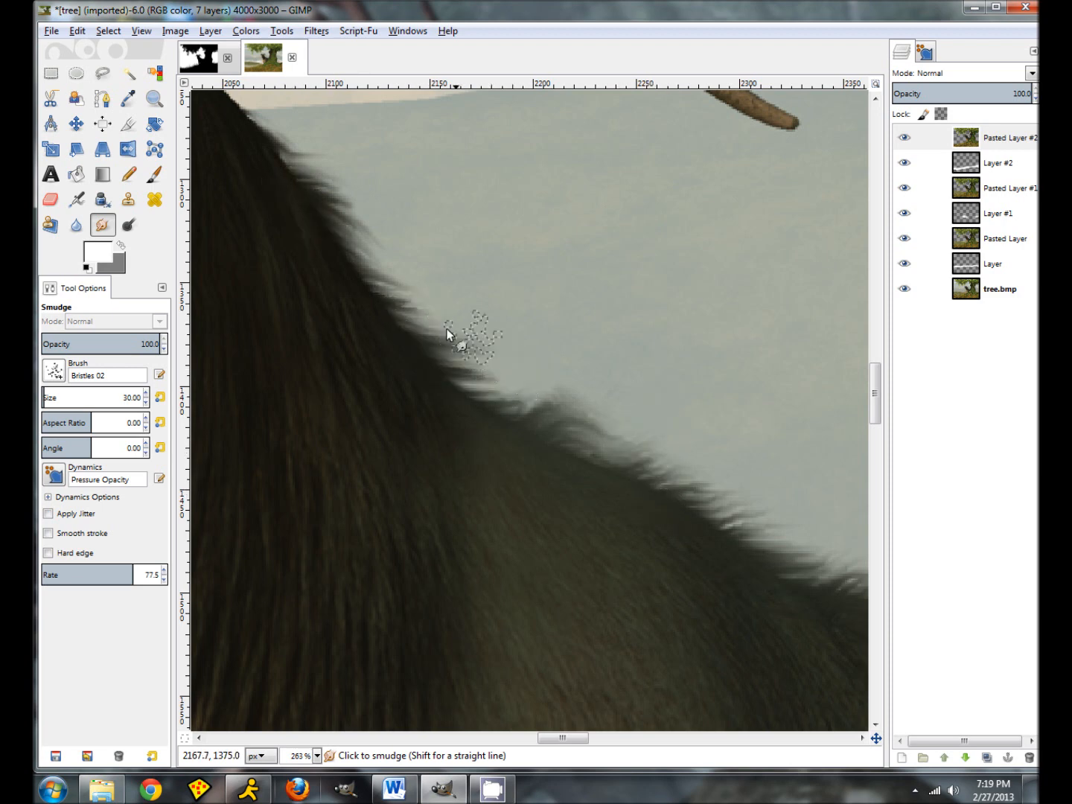
scroll(447, 364, down, 10)
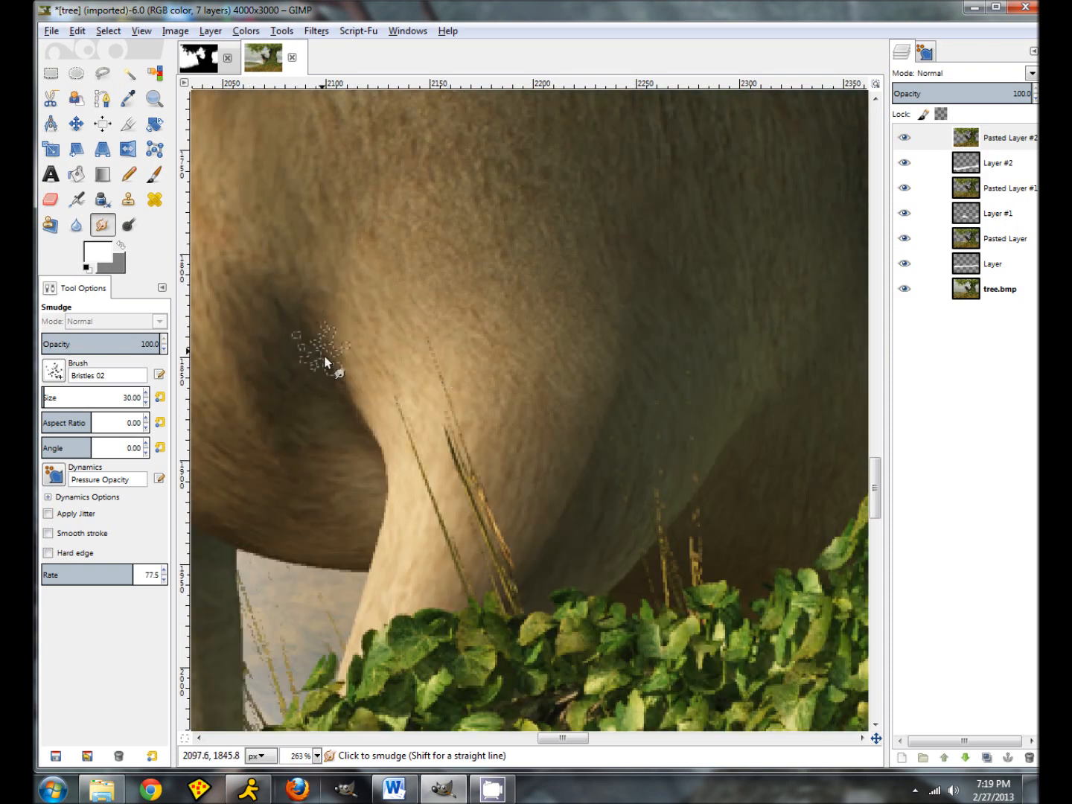
mouse_move(324, 358)
mouse_down()
mouse_move(345, 410)
mouse_move(368, 396)
mouse_up()
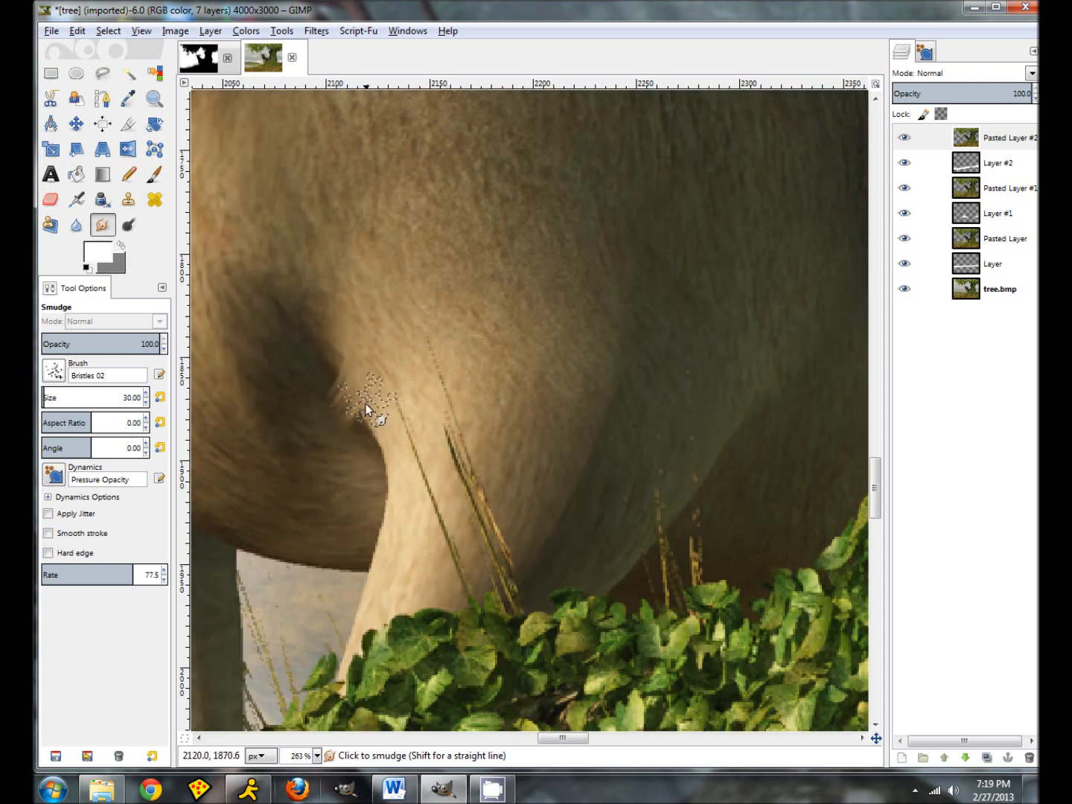
mouse_move(394, 476)
mouse_down()
mouse_move(352, 528)
mouse_move(353, 575)
mouse_up()
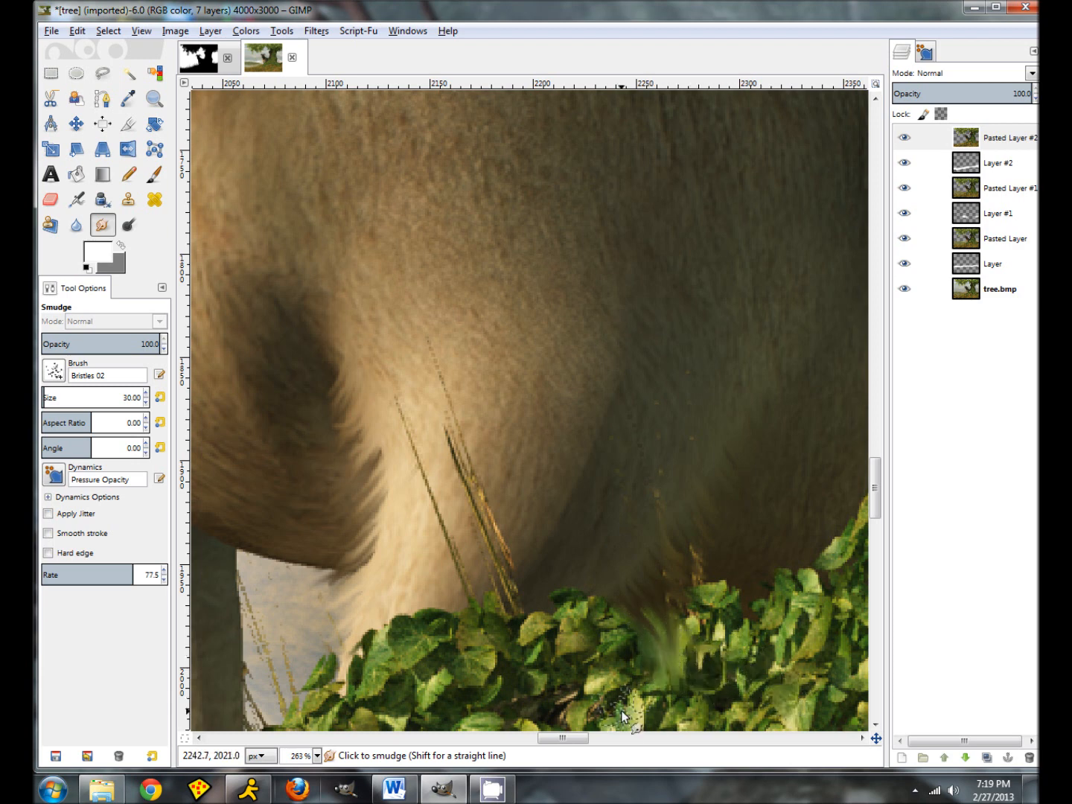
- Undo the existing threshold on the tree_z depth image and apply Threshold again with a lower limit of 67
click(199, 67)
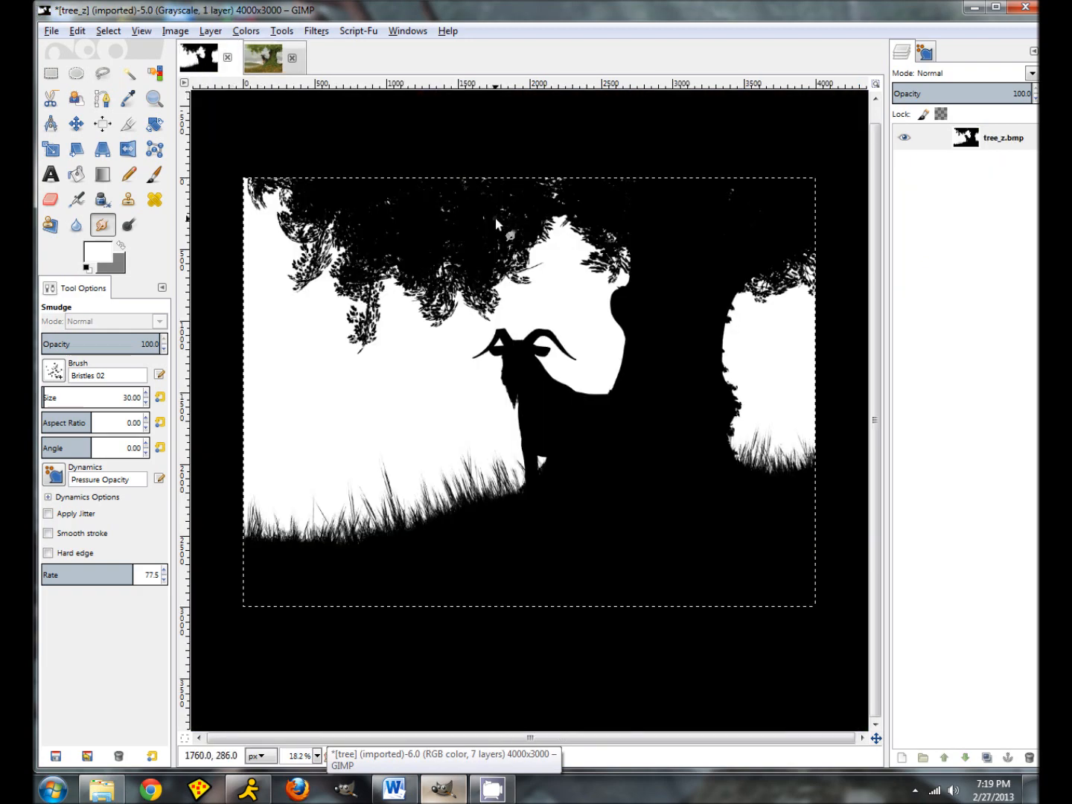
key(ctrl+z)
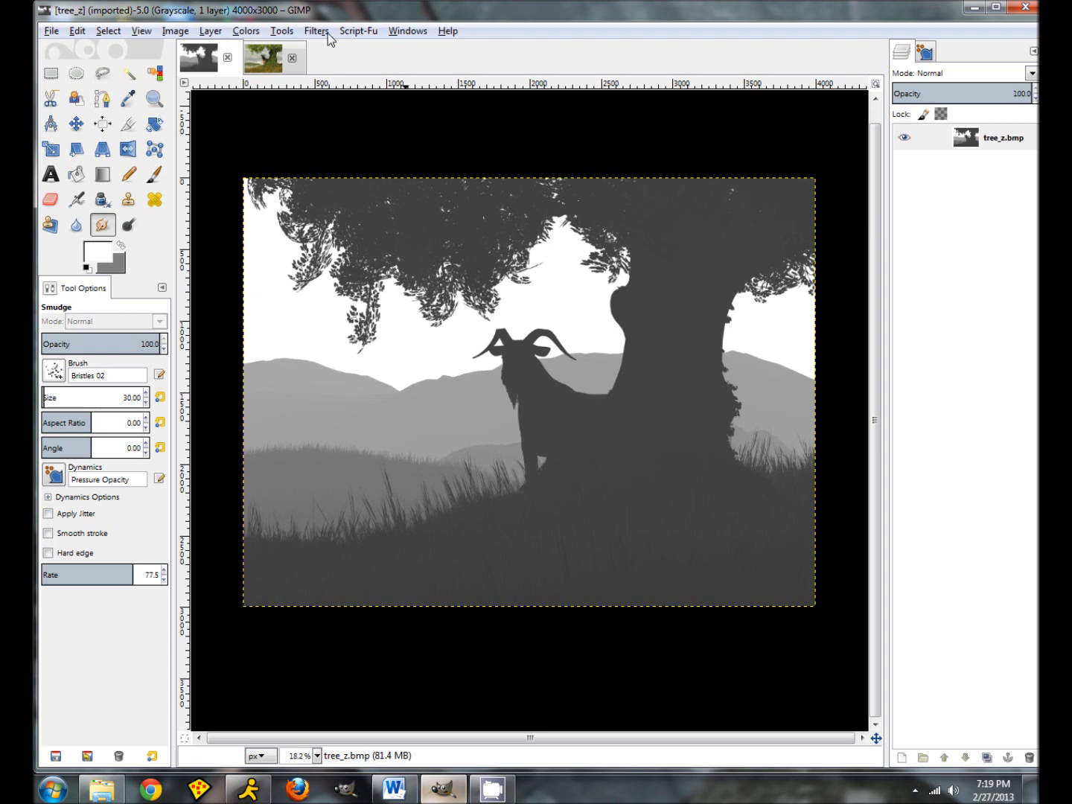
click(247, 32)
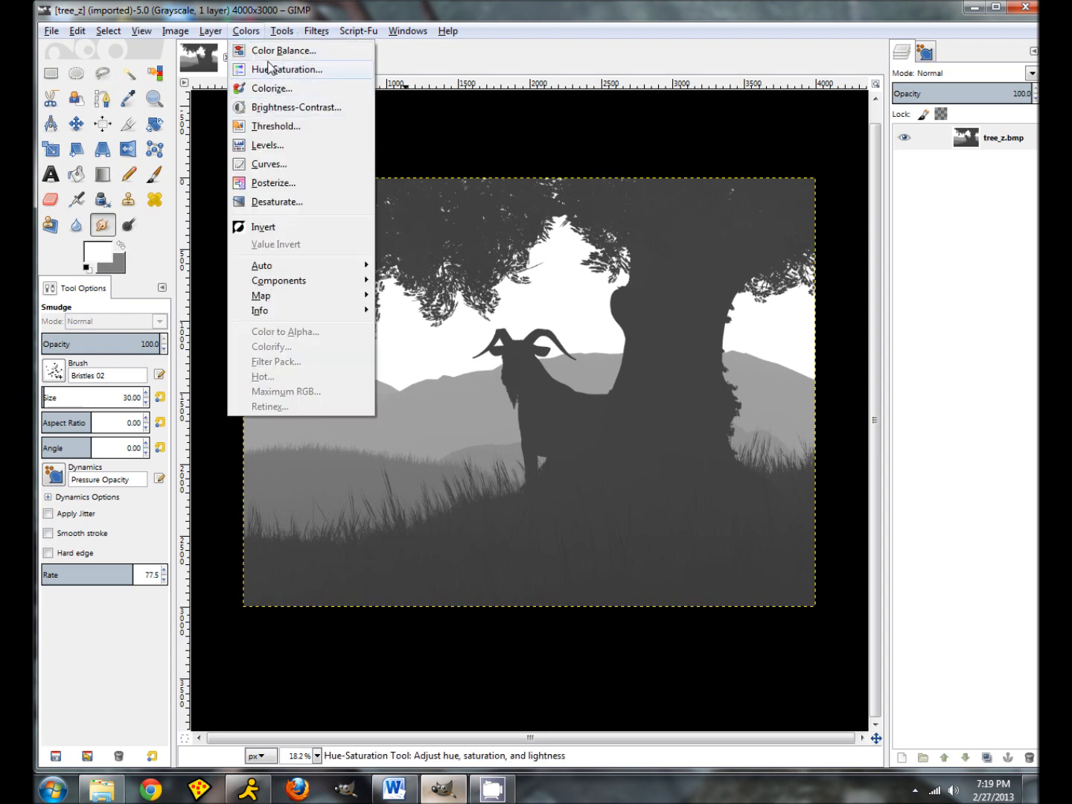
click(277, 127)
drag(872, 347, 813, 356)
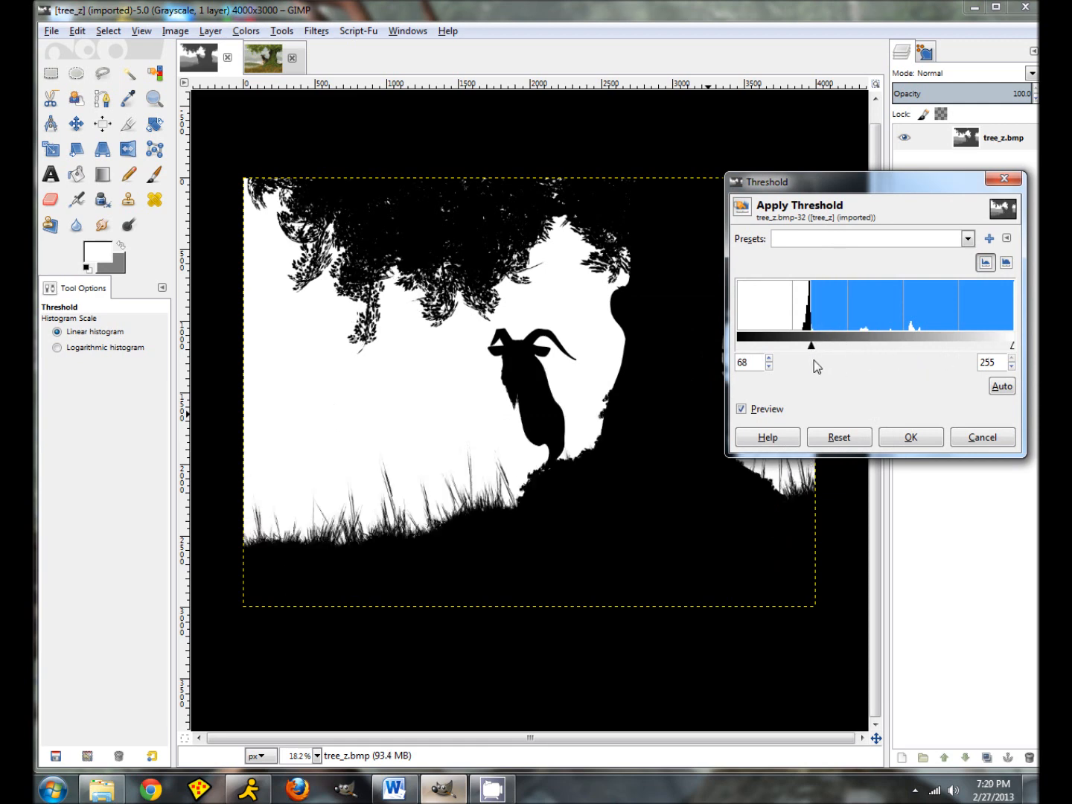
click(769, 367)
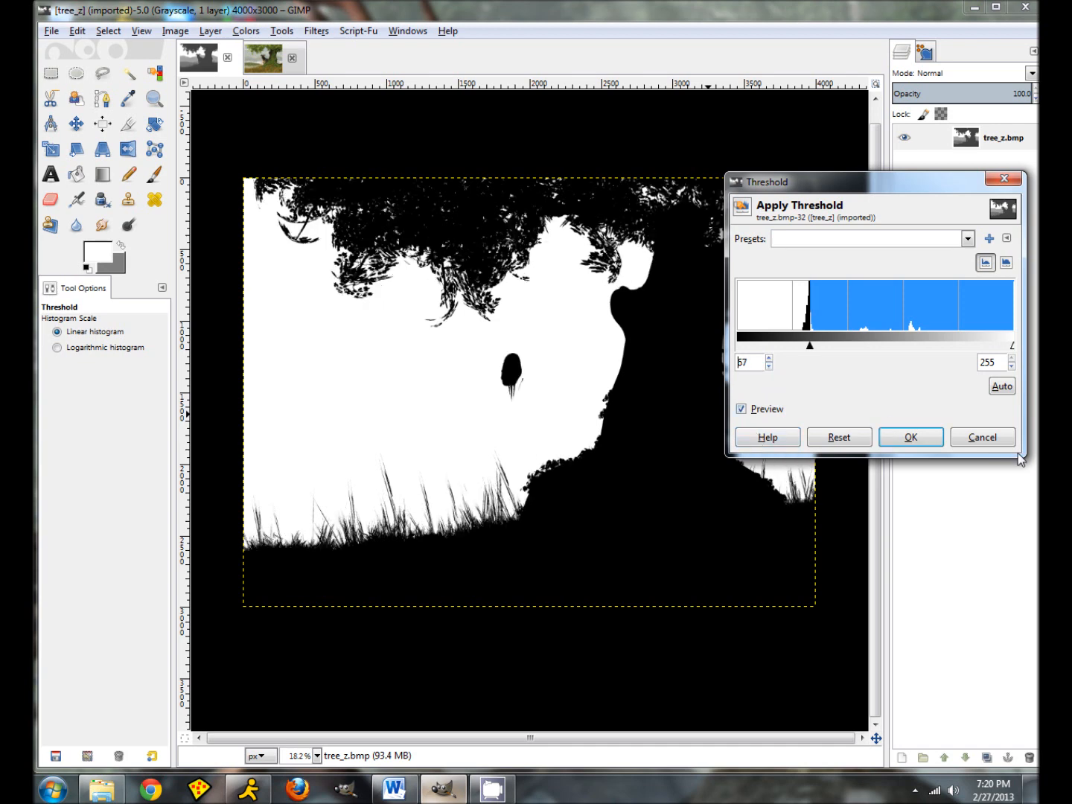
click(908, 438)
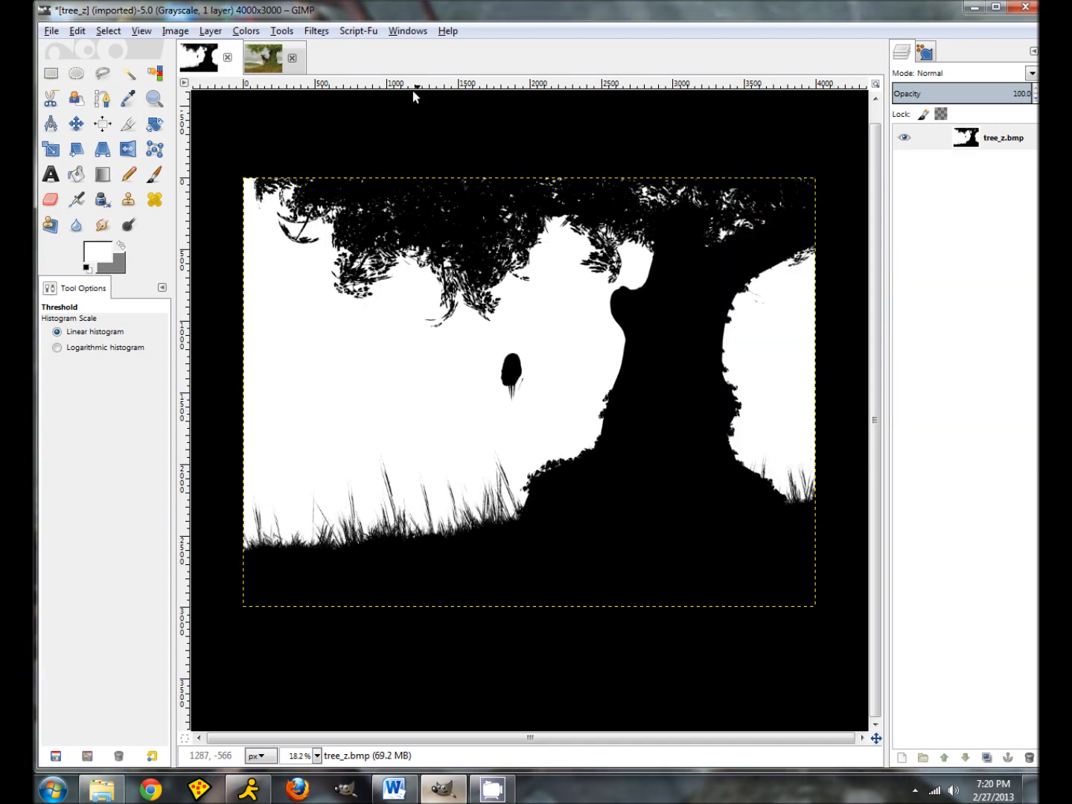
- Copy the whole thresholded tree_z mask and paste it into the tree image as a new layer
click(108, 31)
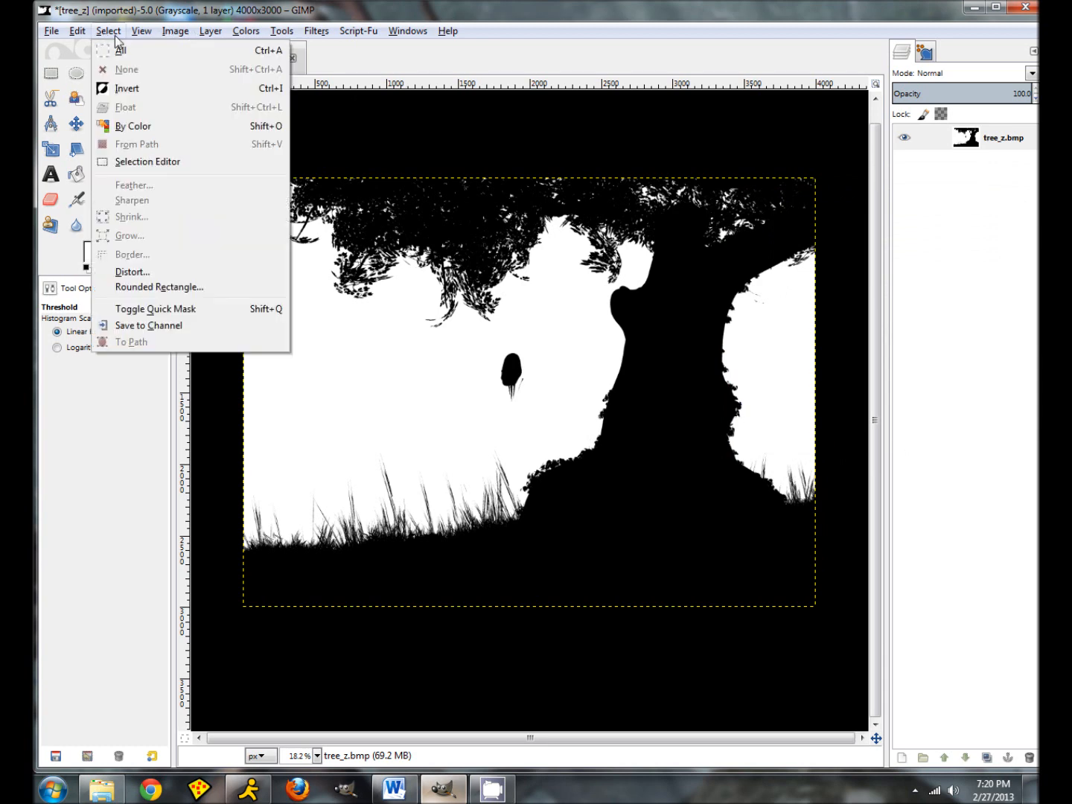
click(137, 49)
key(ctrl+c)
click(263, 58)
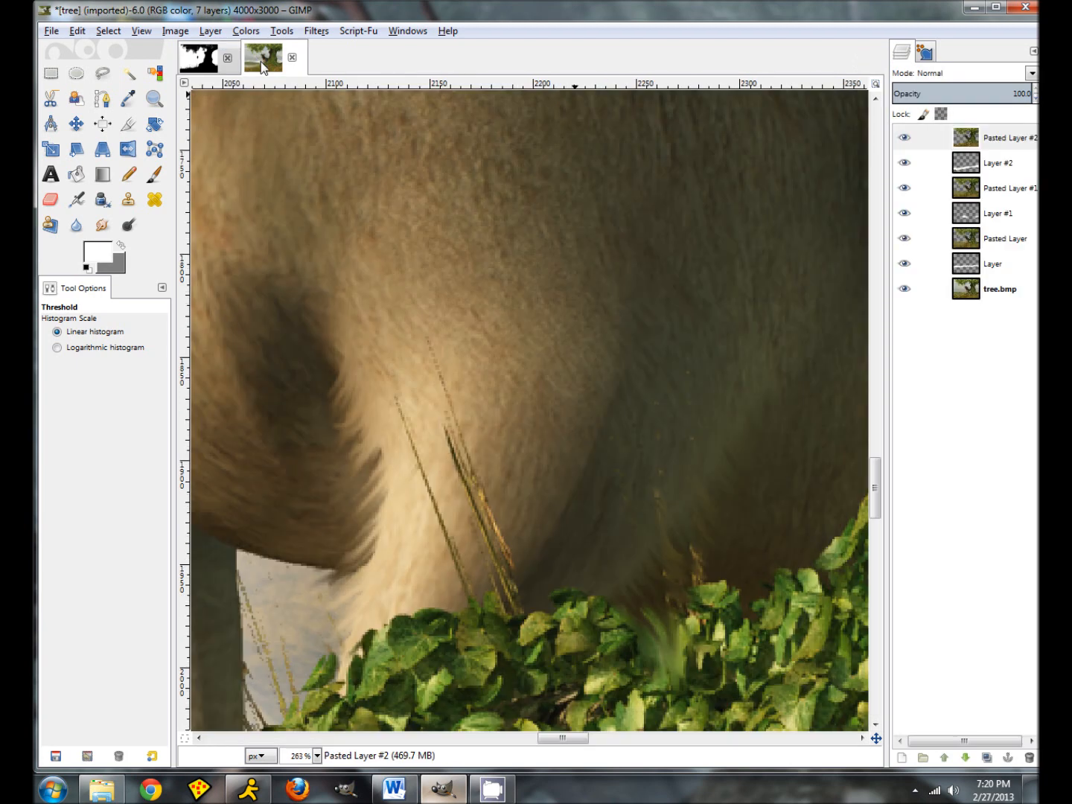
key(ctrl+v)
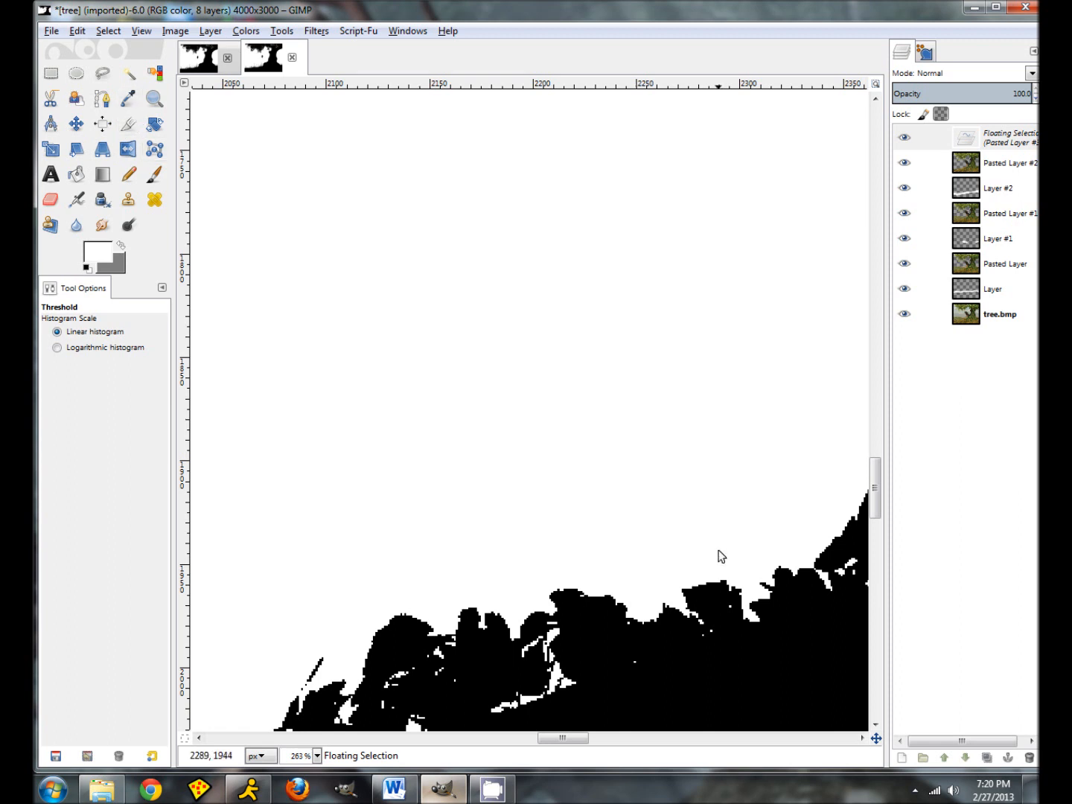
click(901, 757)
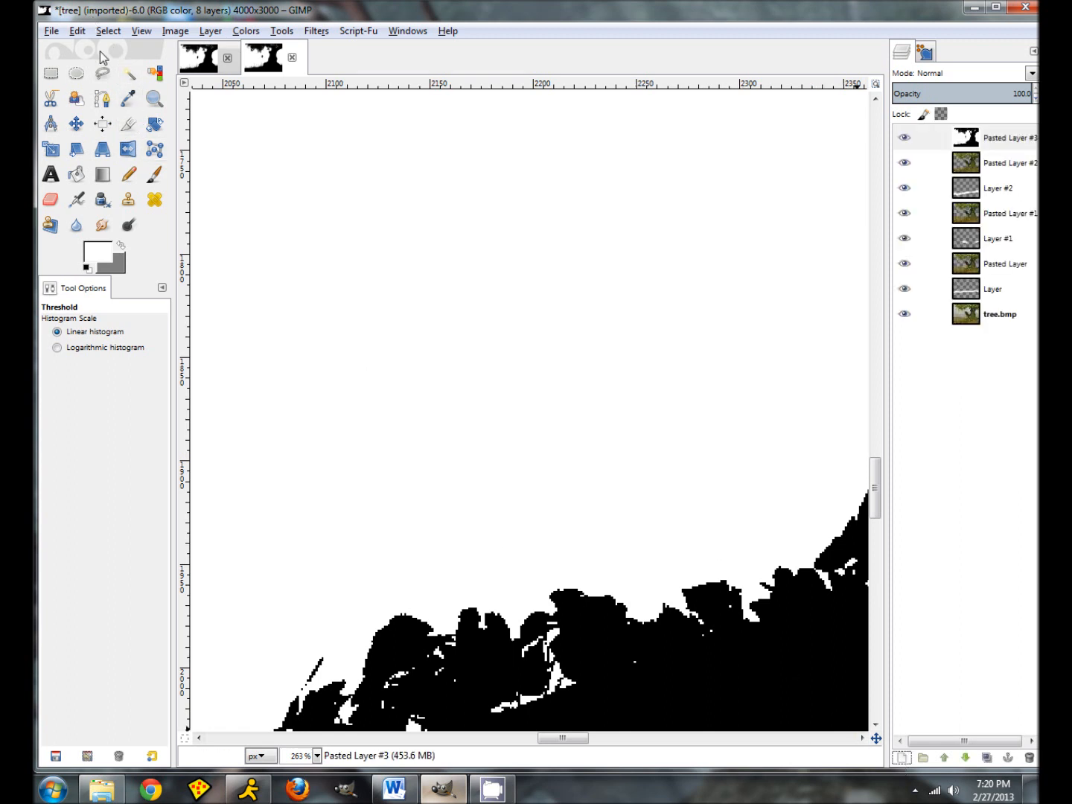
- Select the mask's black foreground area by color and delete the pasted mask layer, keeping the selection
click(155, 73)
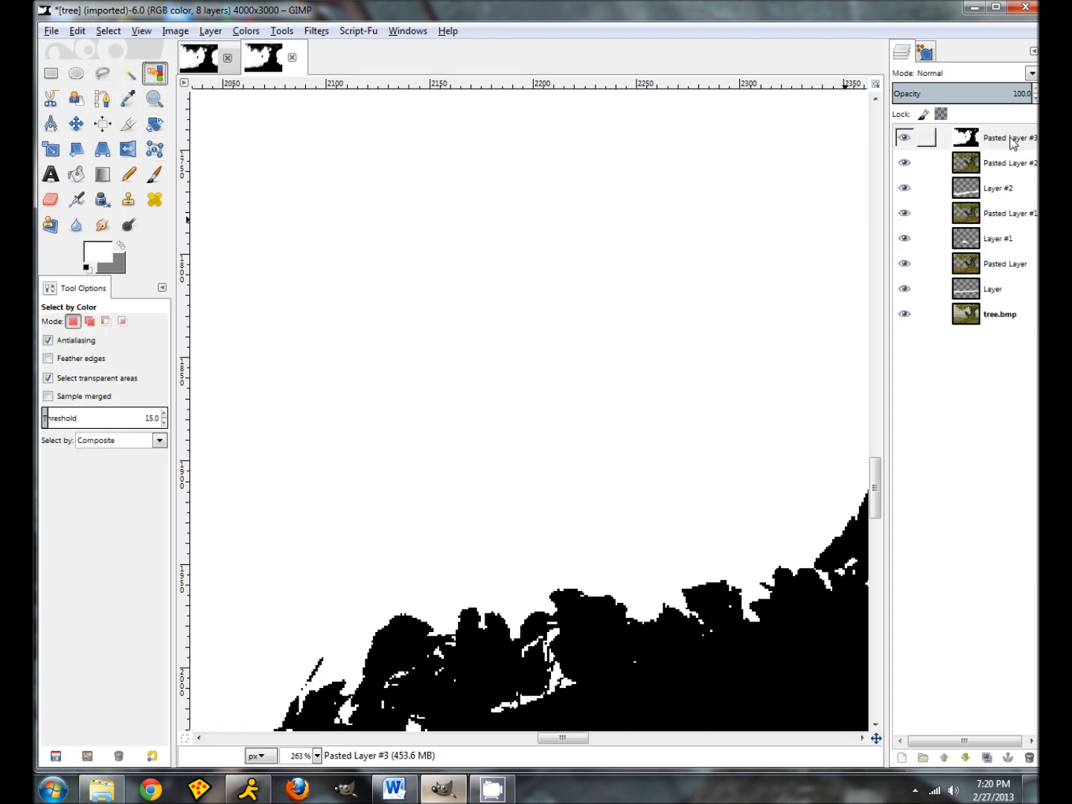
click(817, 678)
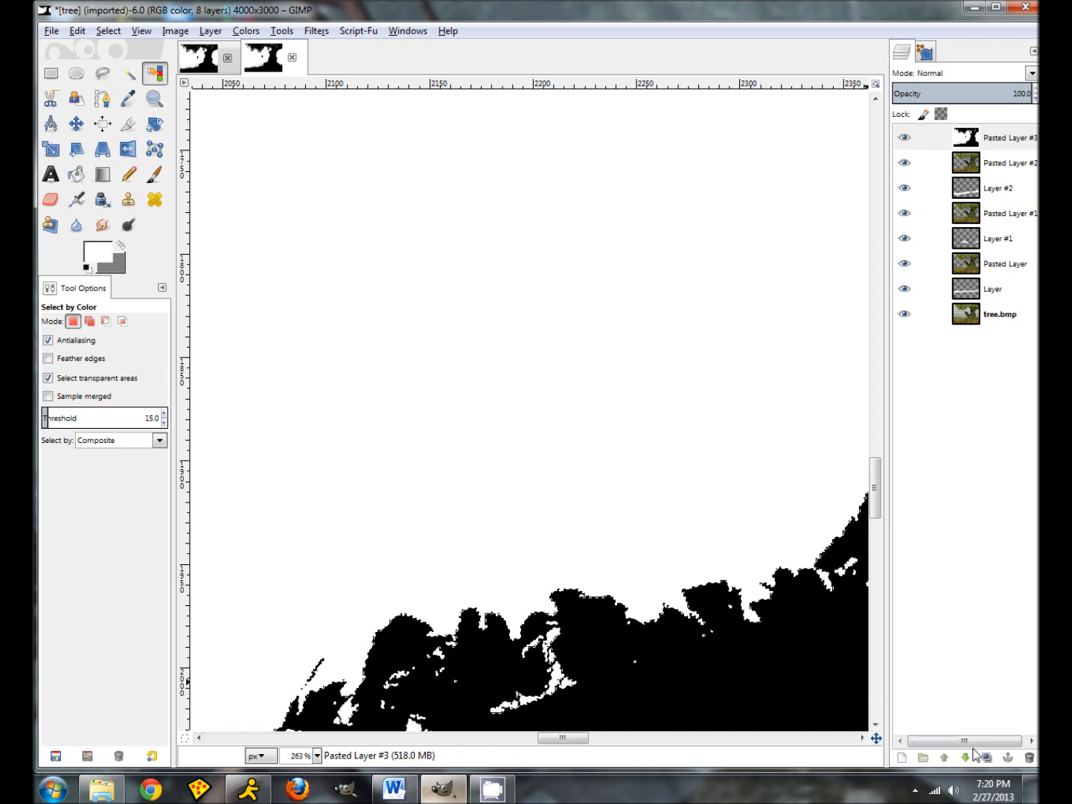
click(1029, 757)
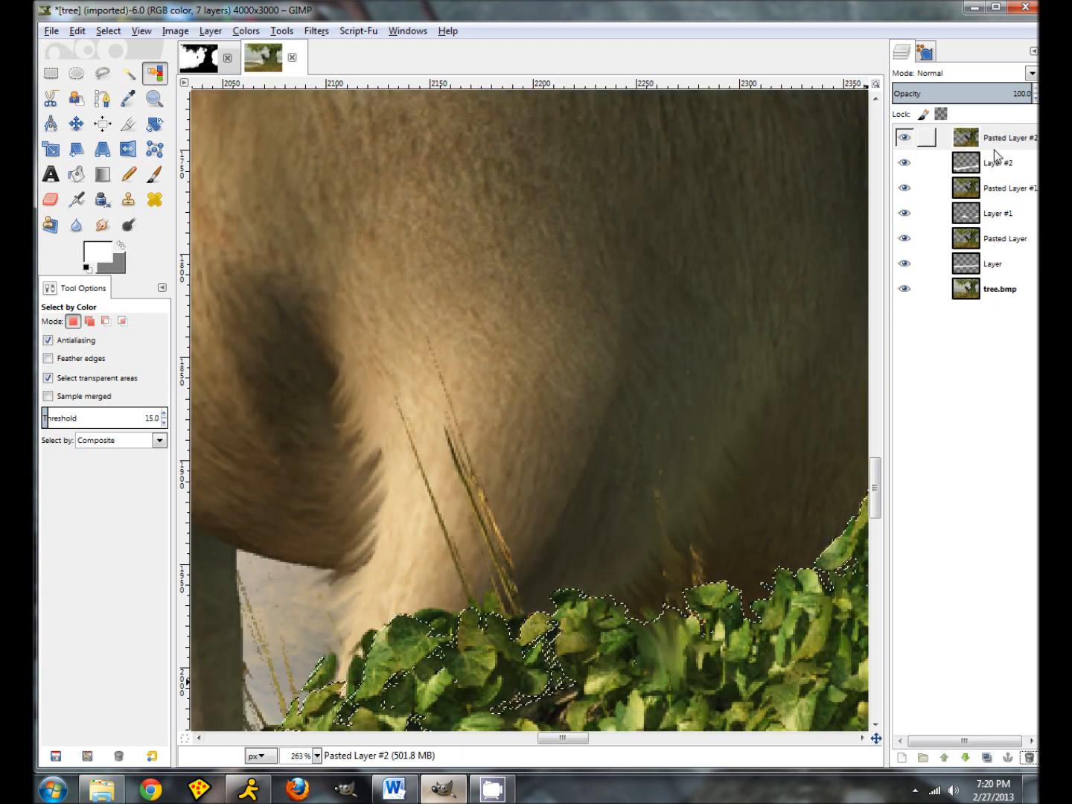
- Copy the selected foreground area from Pasted Layer #1 and paste it as a new layer above the goat
click(1000, 196)
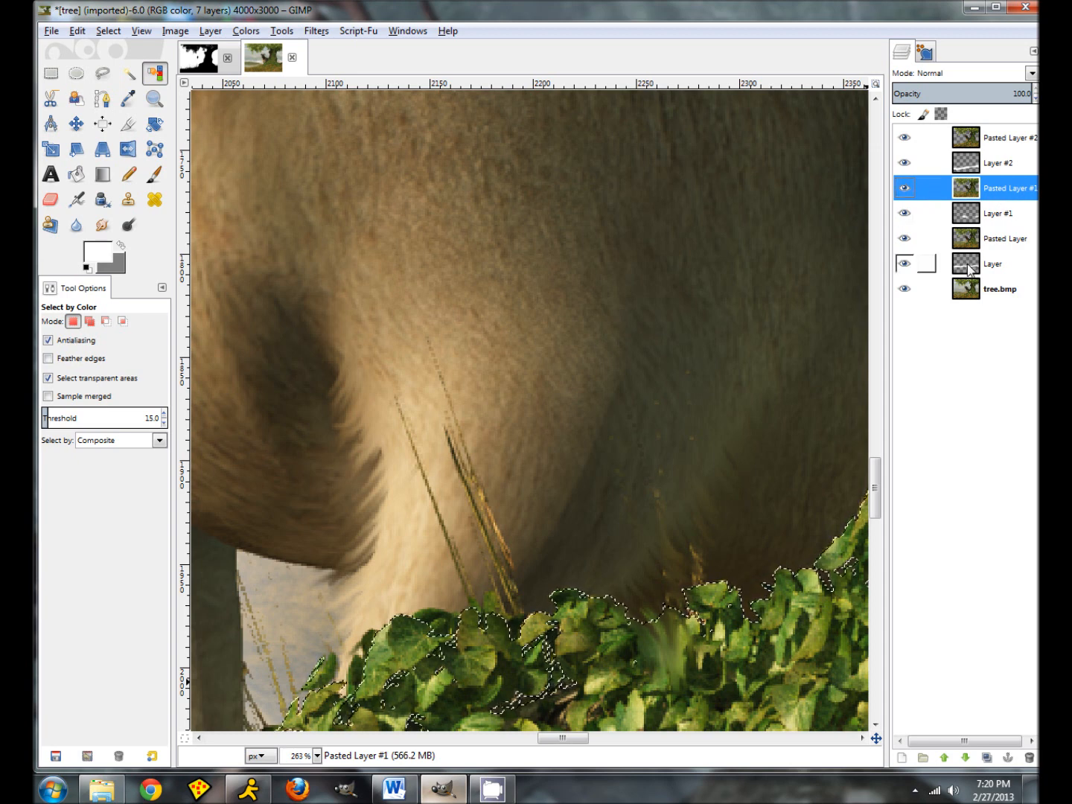
key(ctrl+c)
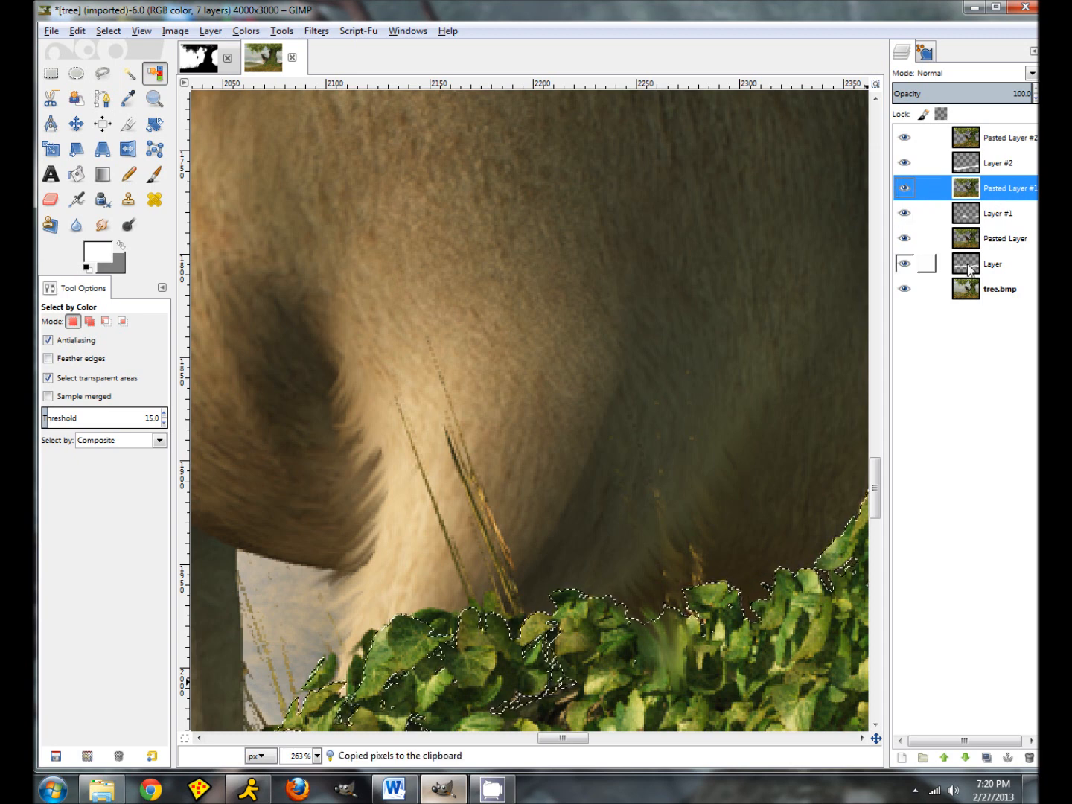
key(ctrl+v)
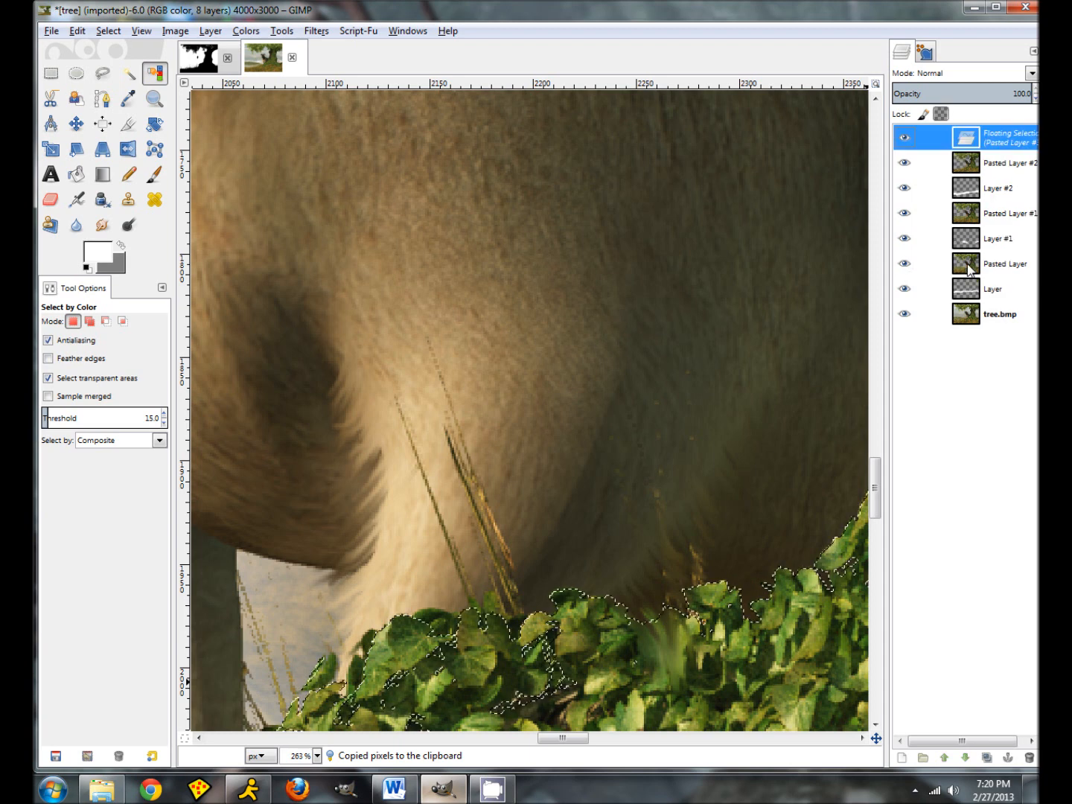
click(901, 758)
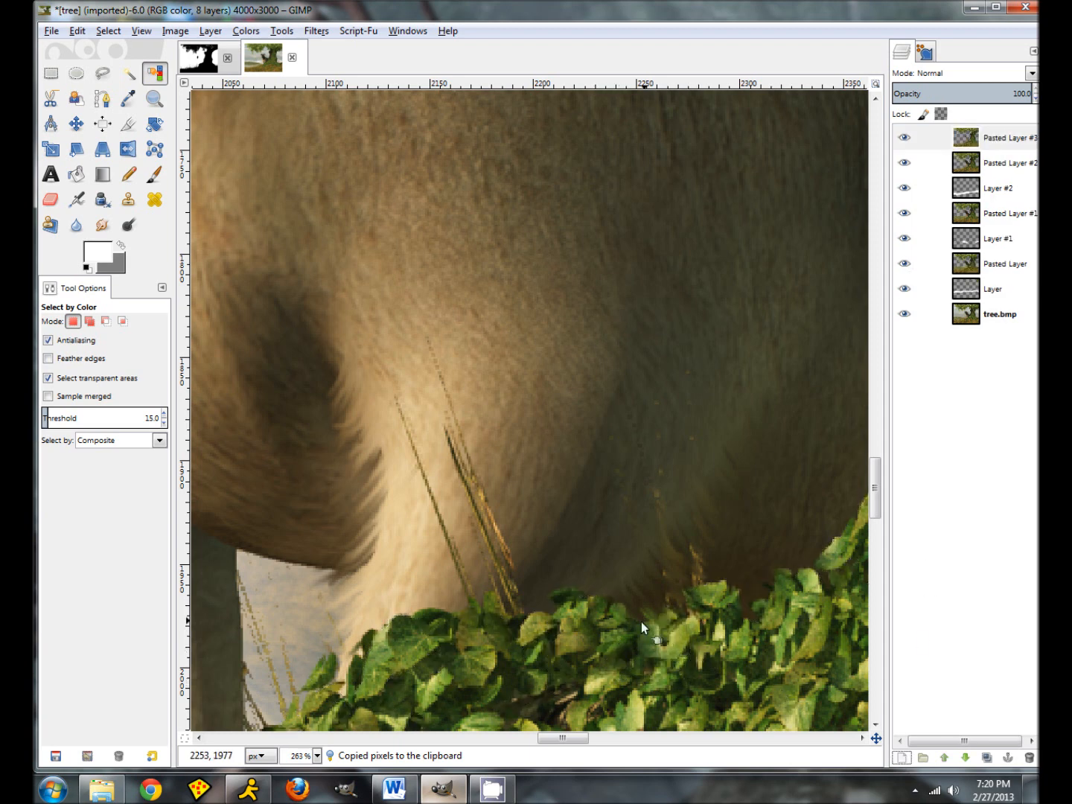
click(674, 659)
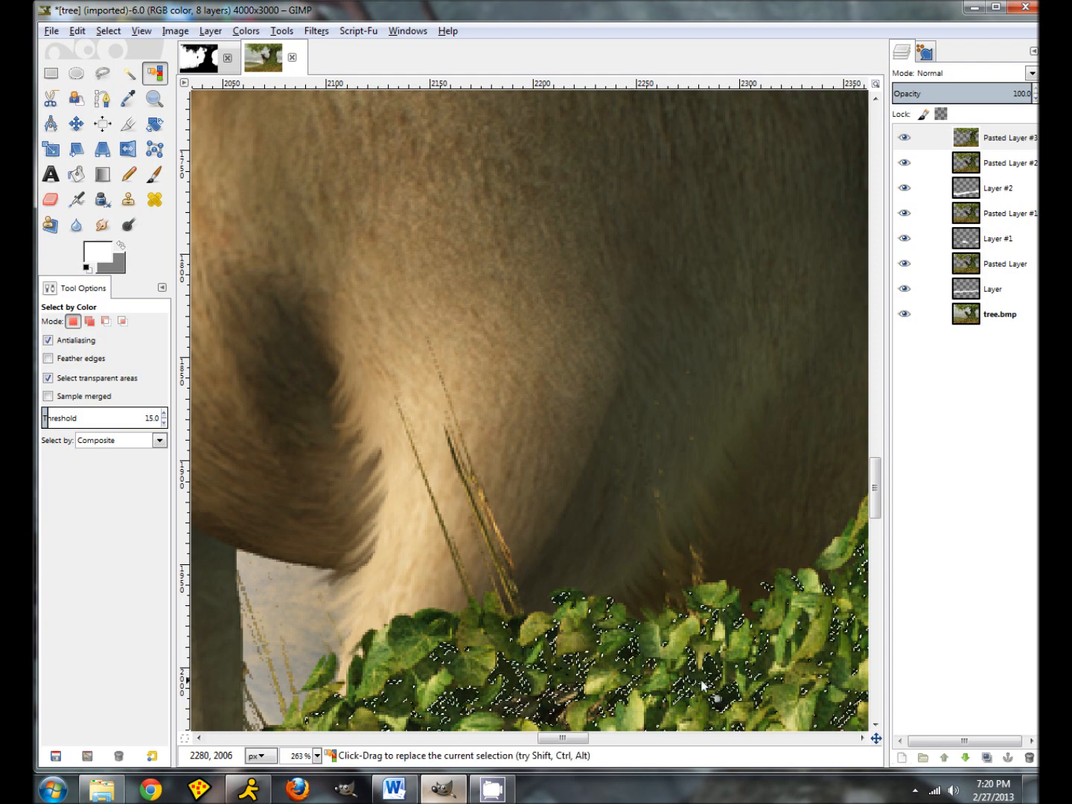
click(109, 32)
click(123, 69)
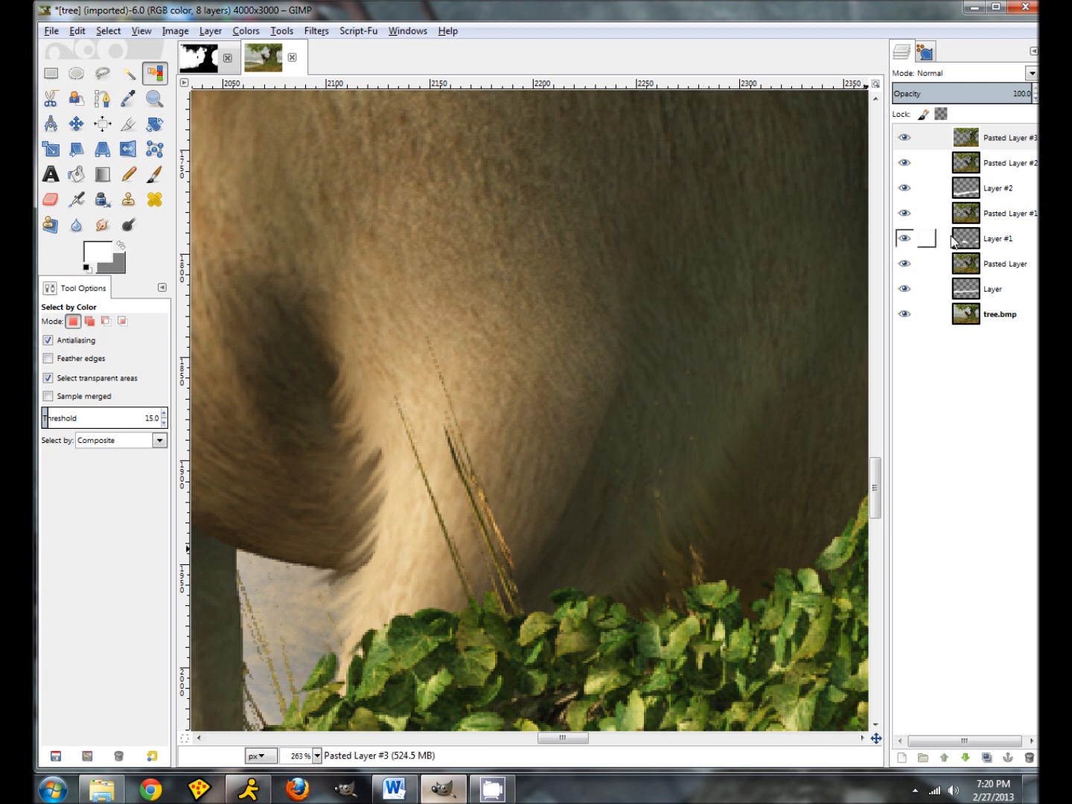
- Make Pasted Layer #2 active and smudge fur along the goat's upper leg and belly edge using the Bristles 02 brush
click(1001, 165)
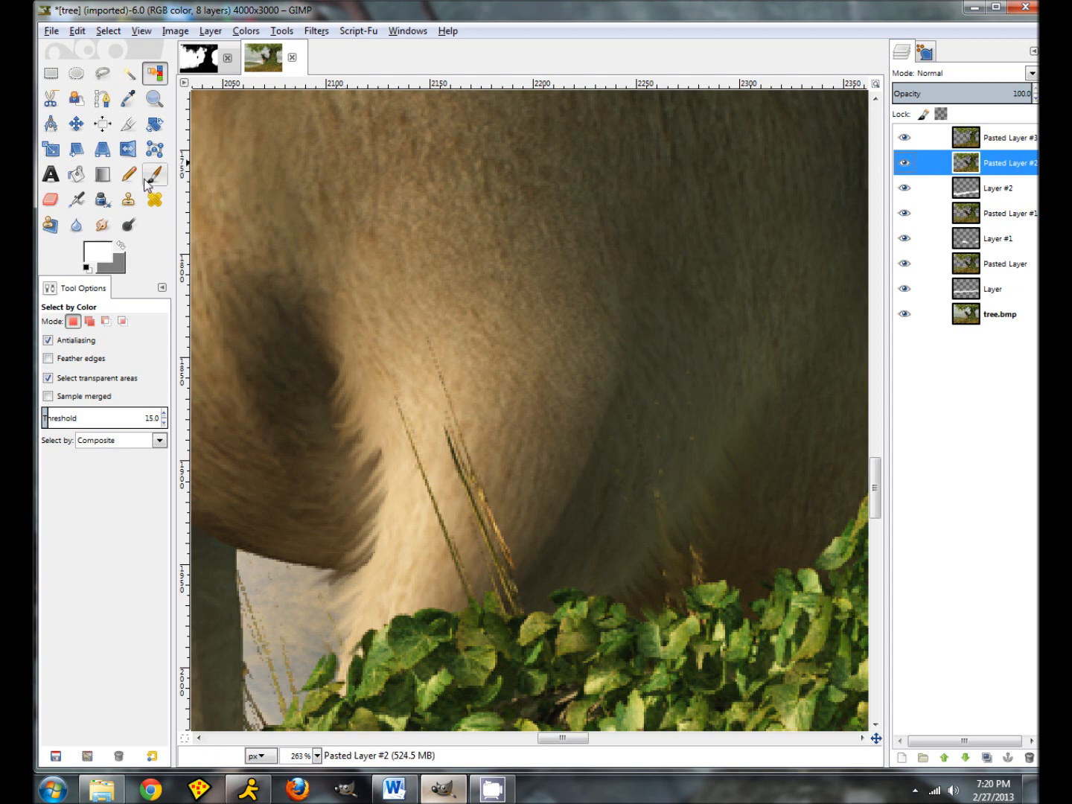
click(102, 224)
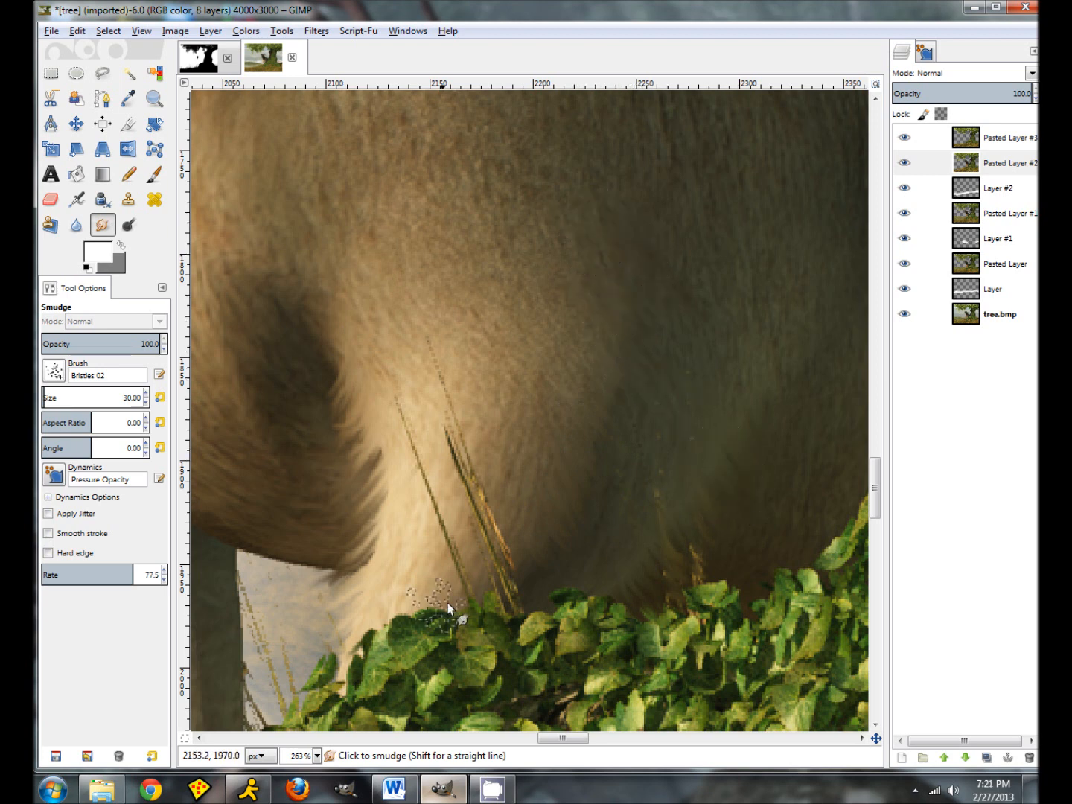
mouse_move(301, 531)
mouse_down()
mouse_move(315, 598)
mouse_move(335, 565)
mouse_move(258, 521)
mouse_move(251, 536)
mouse_up()
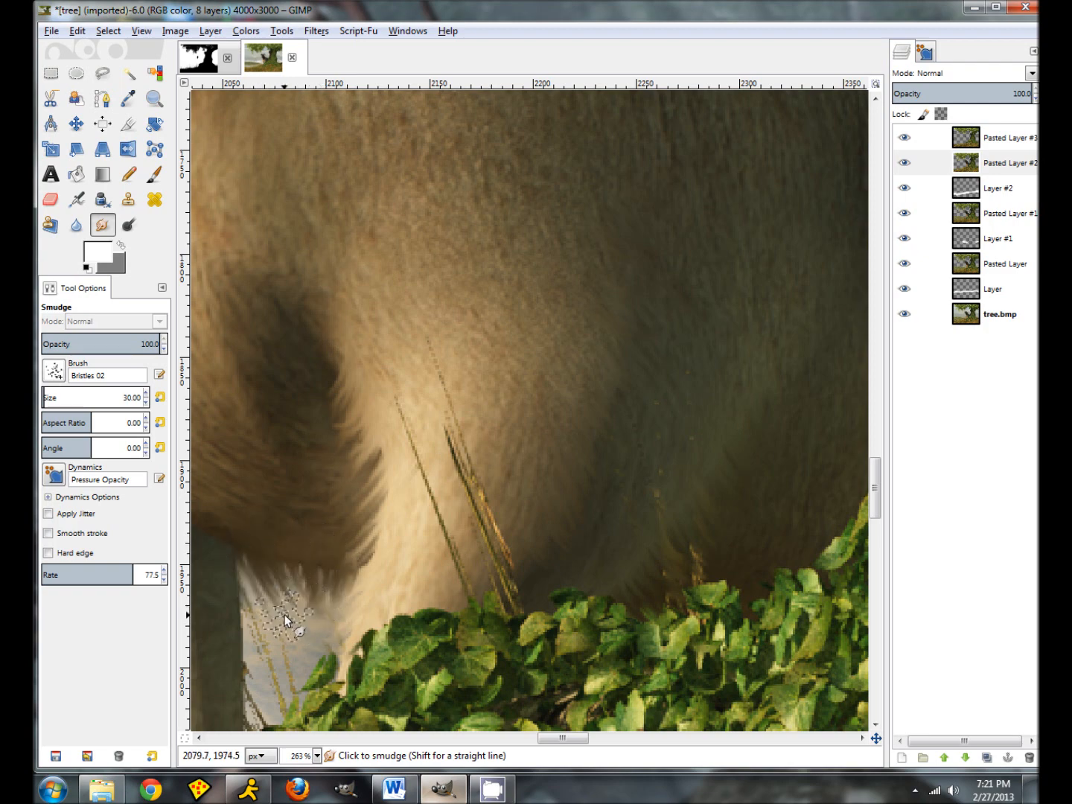
- Smudge fur across the fold where the chest meets the front leg and outward along both sides of that leg
drag(563, 738, 544, 721)
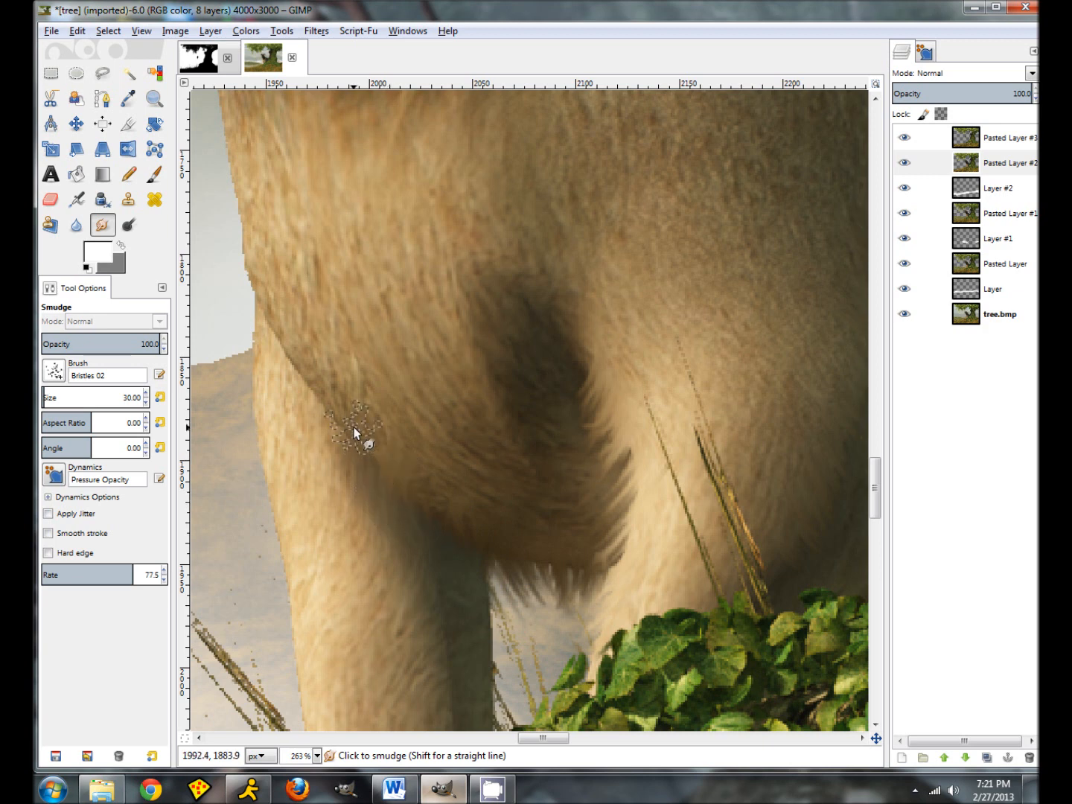
drag(279, 330, 221, 450)
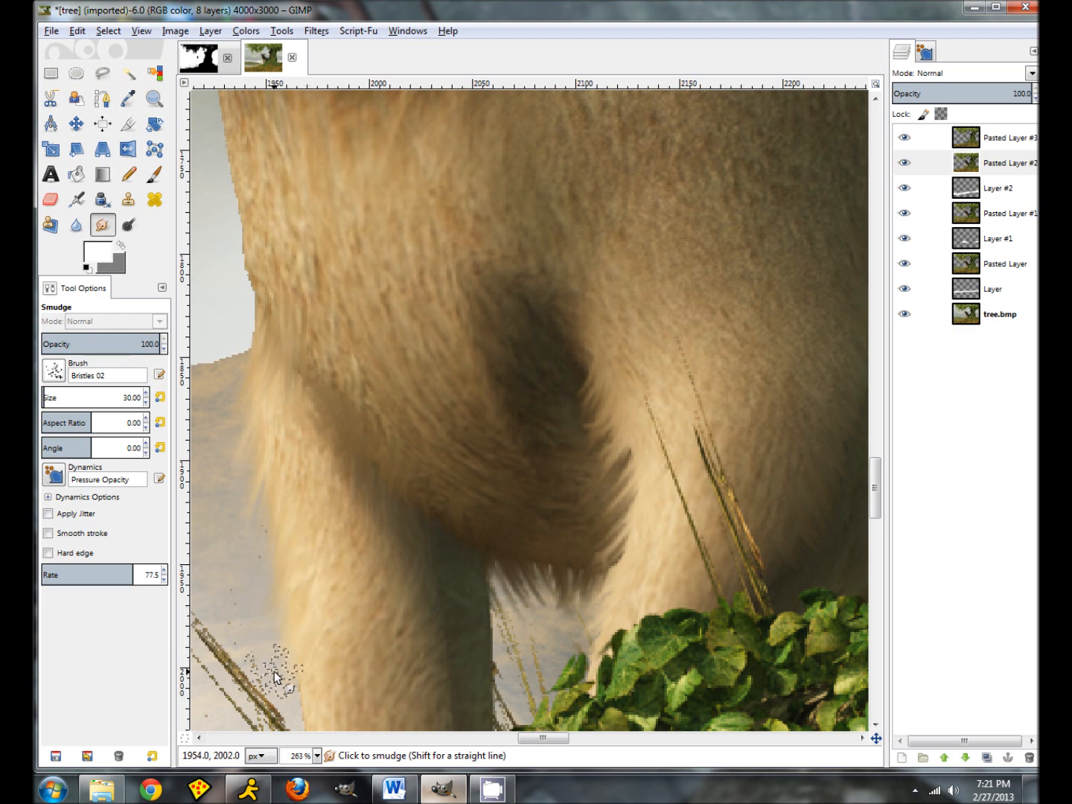
mouse_move(315, 670)
mouse_down()
mouse_move(282, 711)
mouse_move(297, 715)
mouse_up()
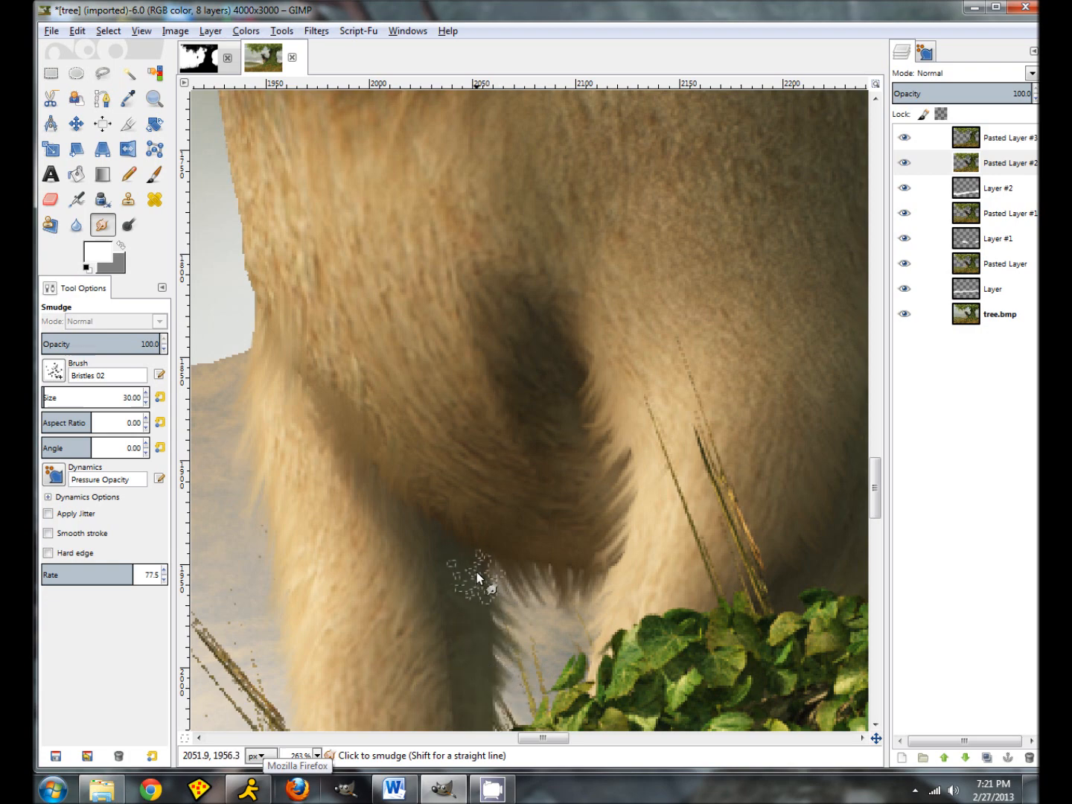
- Smudge fur outward along the front edge of the goat's chest, working from above the leg up to the lower neck
scroll(343, 476, up, 3)
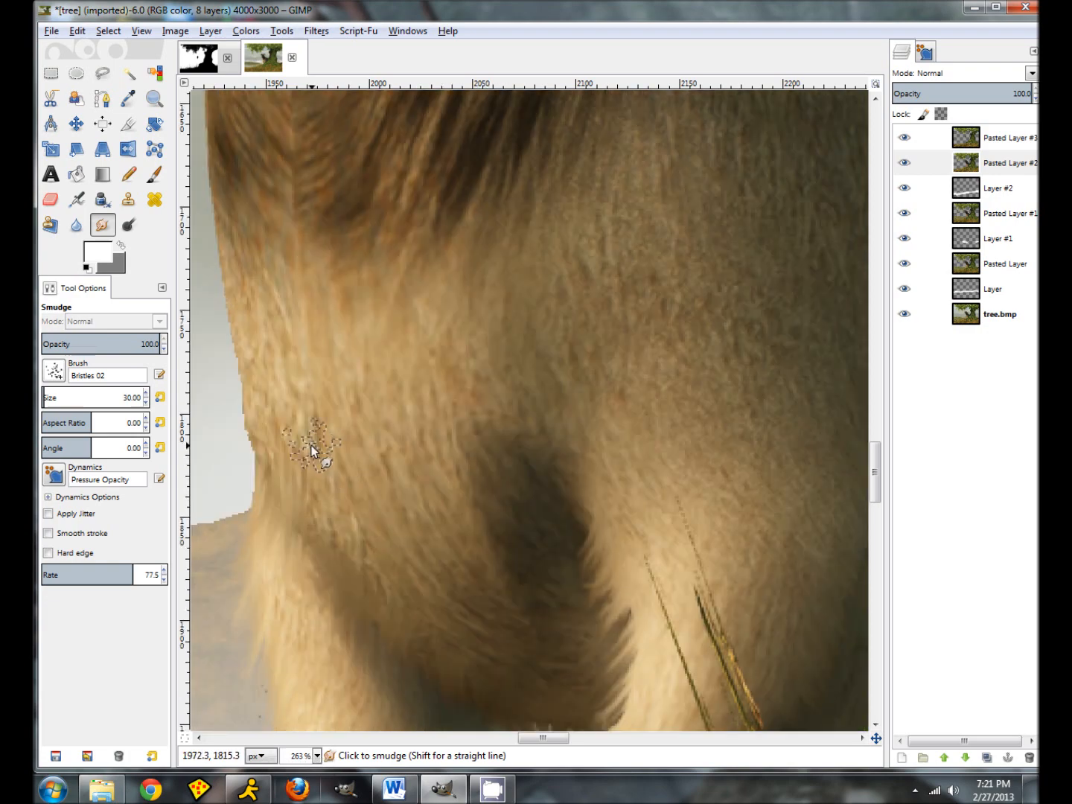
mouse_move(231, 408)
mouse_down()
mouse_move(253, 330)
mouse_move(198, 413)
mouse_up()
mouse_move(219, 302)
mouse_down()
mouse_move(238, 257)
mouse_move(203, 291)
mouse_move(225, 354)
mouse_move(193, 385)
mouse_up()
scroll(212, 246, up, 3)
drag(218, 299, 191, 342)
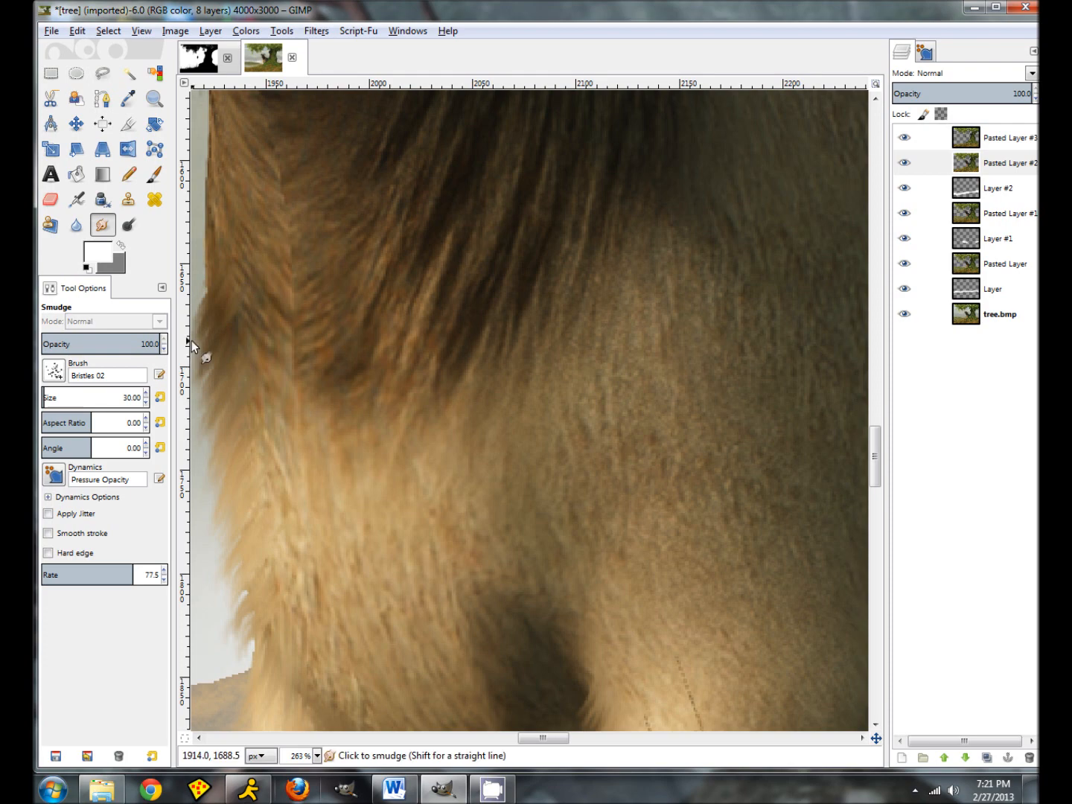
drag(221, 242, 184, 311)
drag(215, 184, 184, 247)
drag(221, 158, 194, 197)
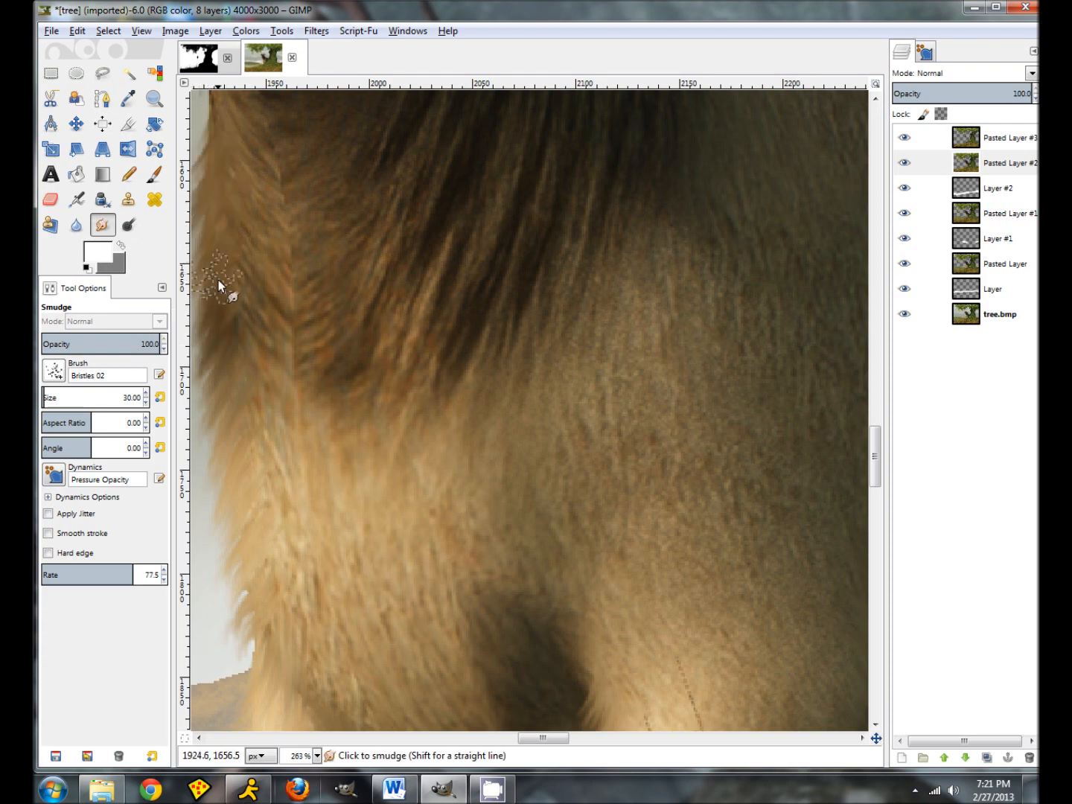
- Smudge the fur across the front of the chest and along the neck's edge beside the beard tip
scroll(212, 276, up, 5)
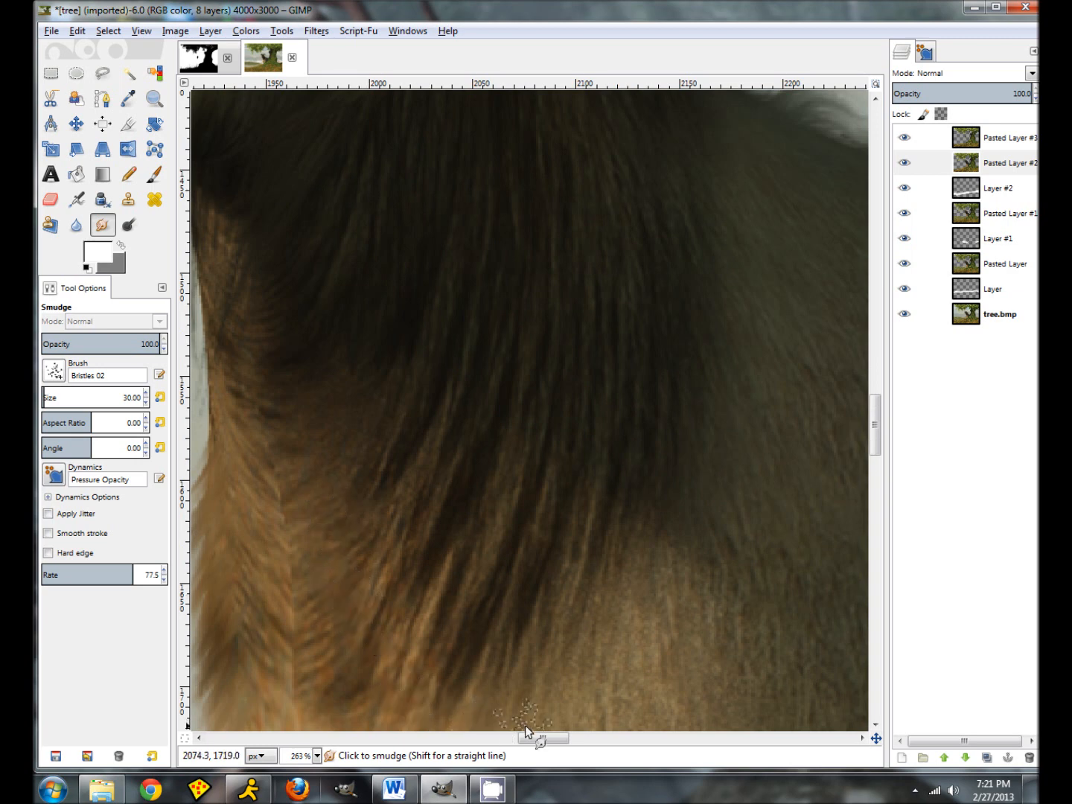
drag(534, 736, 516, 737)
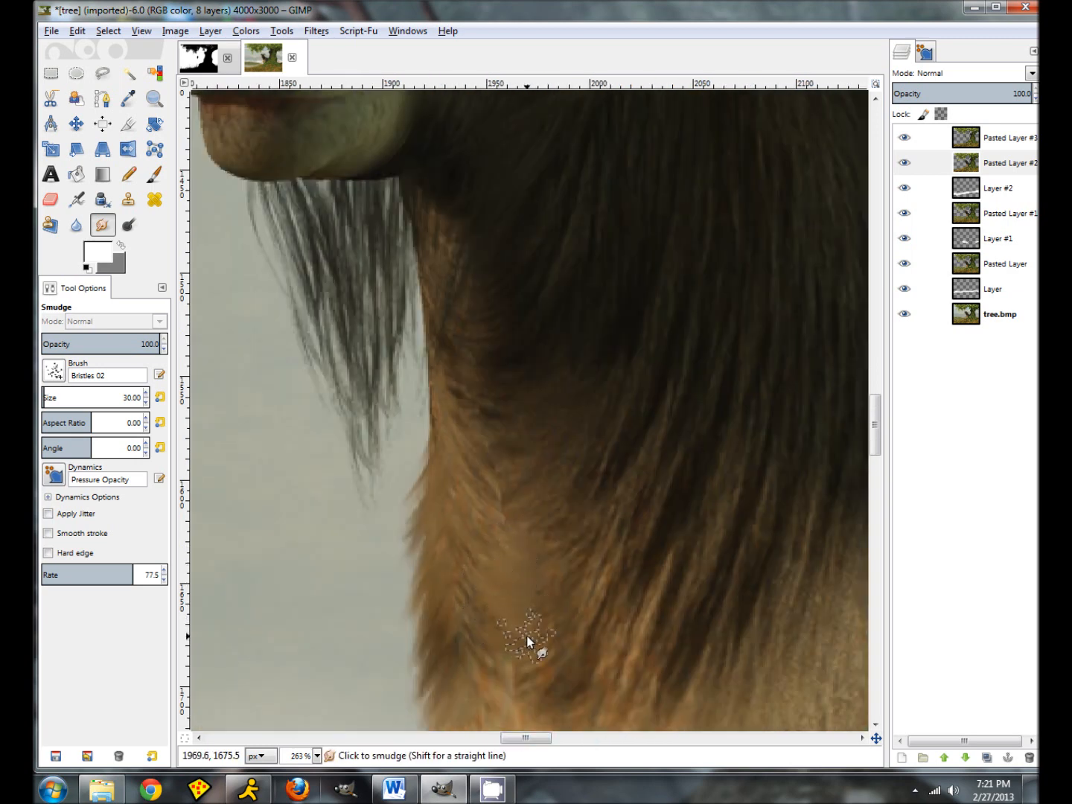
mouse_move(525, 658)
mouse_down()
mouse_move(514, 554)
mouse_move(495, 681)
mouse_up()
scroll(498, 670, down, 5)
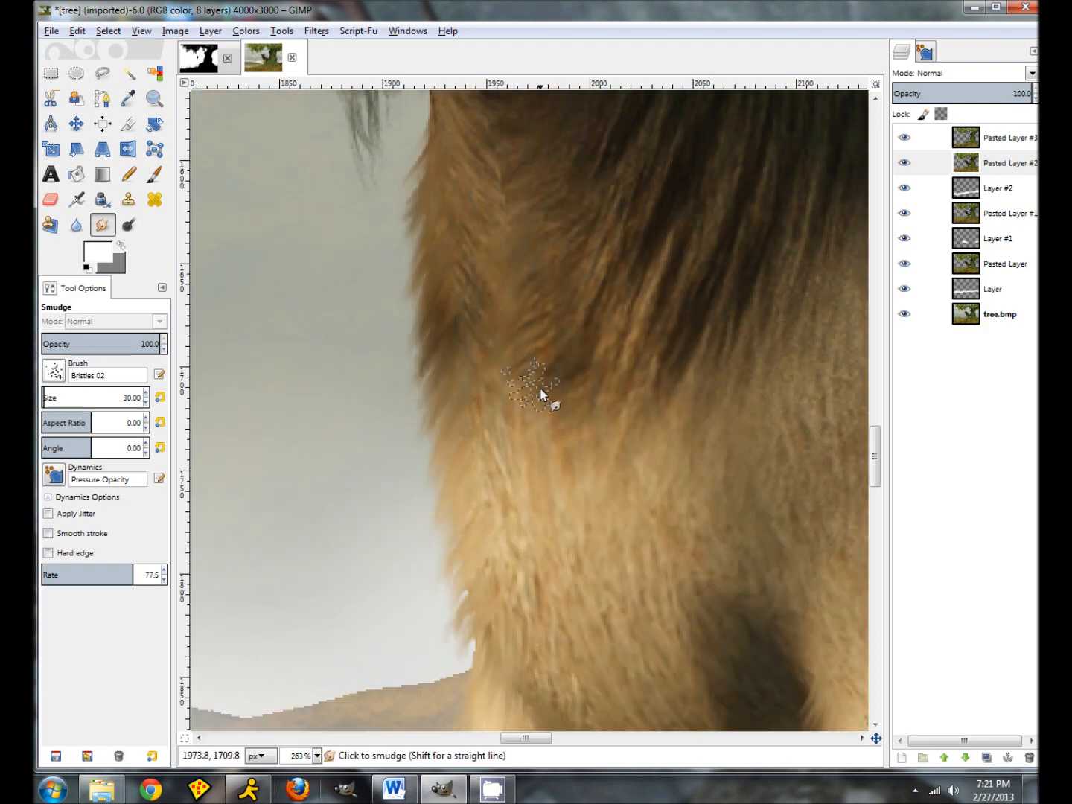
scroll(484, 342, up, 3)
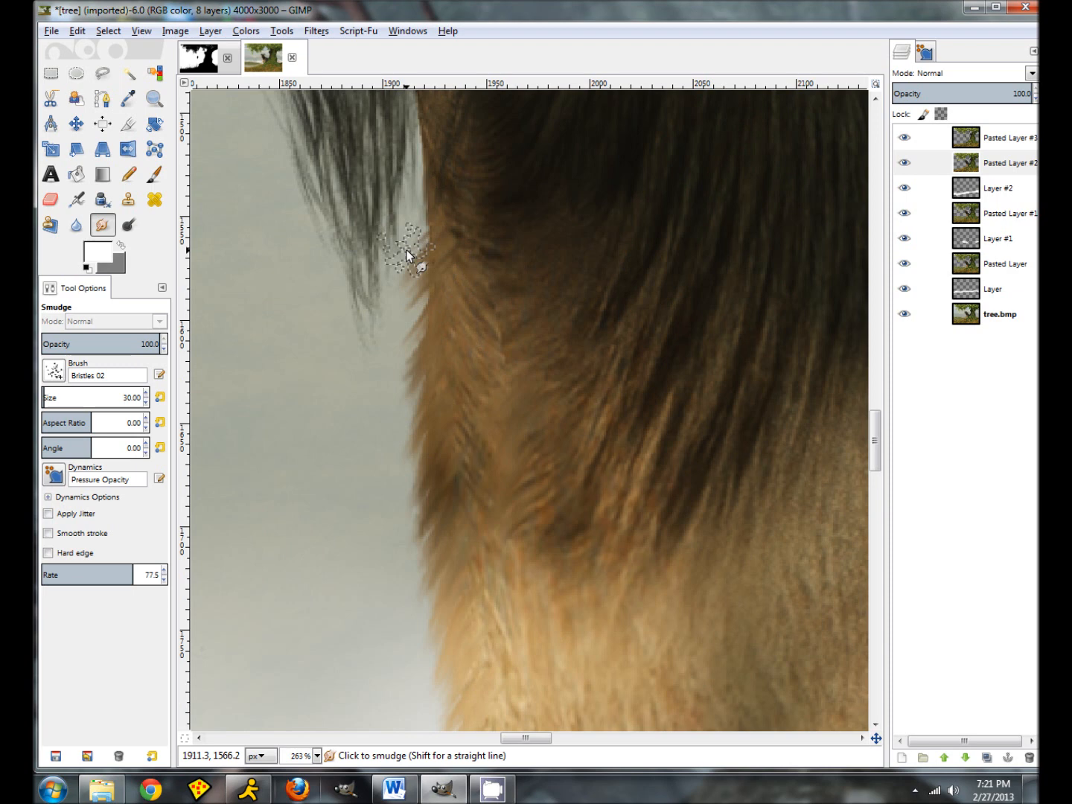
- Smudge the goat's chin fur down toward the beard on Pasted Layer #2, and erase the leftover chin edge on Pasted Layer #3
scroll(412, 251, up, 3)
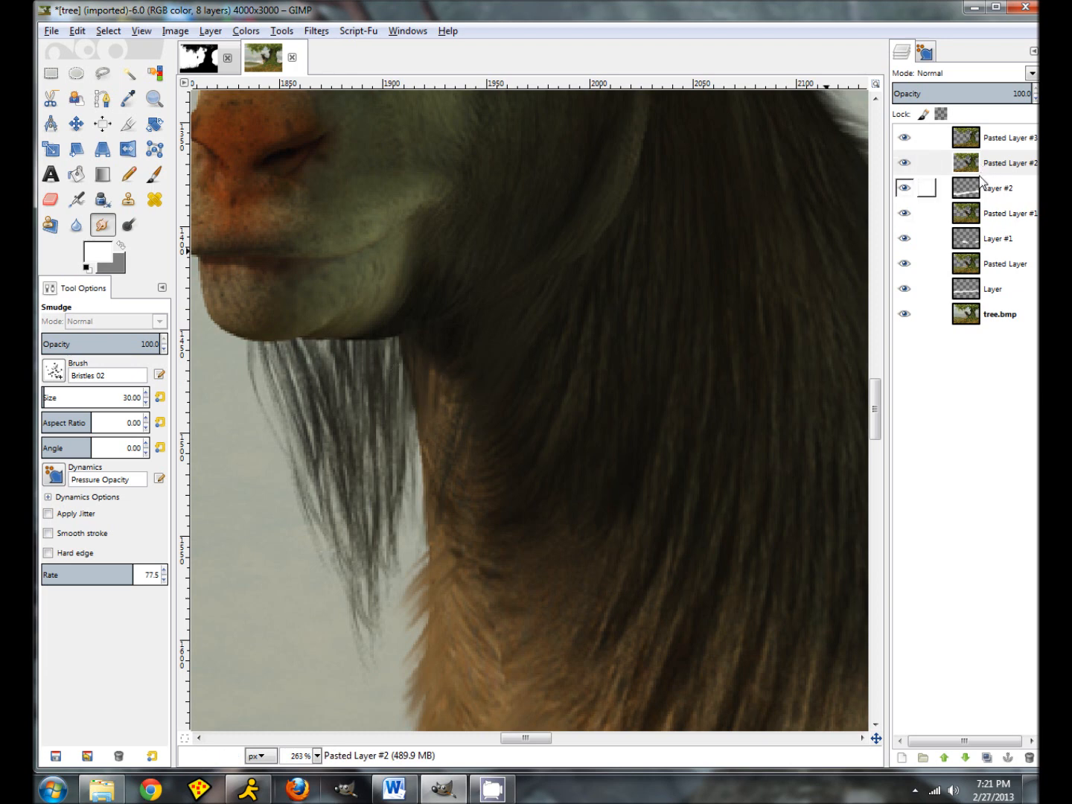
click(1016, 161)
click(285, 321)
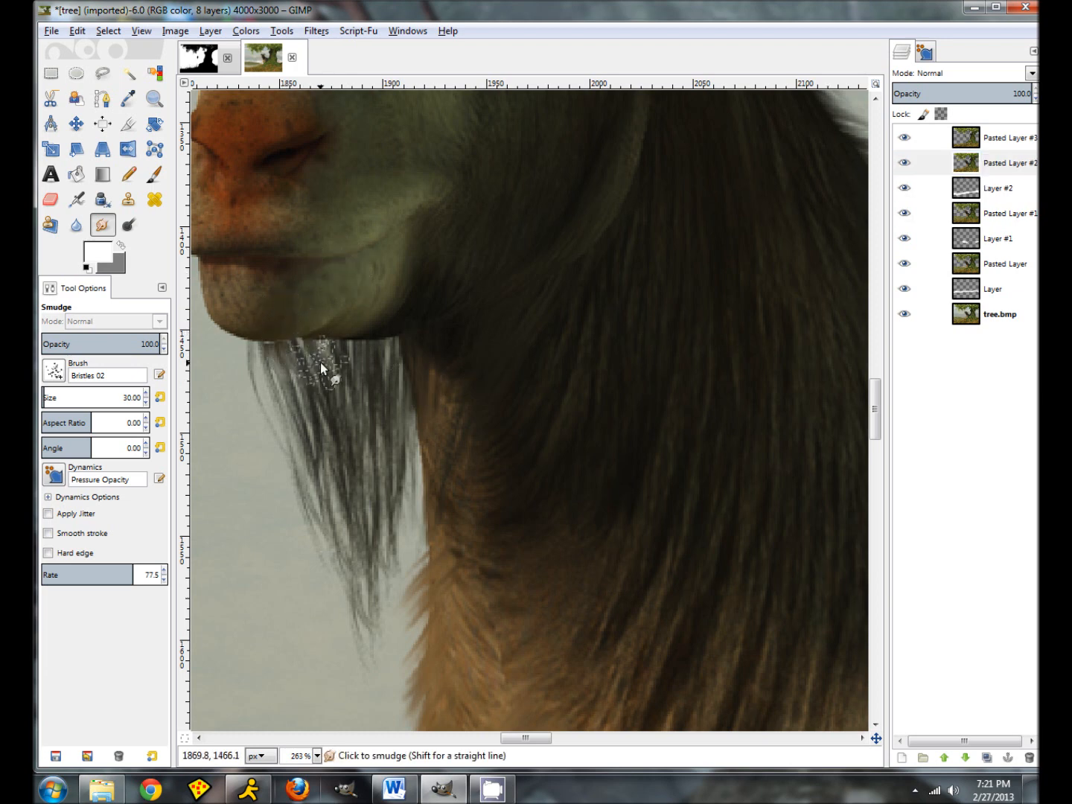
mouse_move(247, 303)
mouse_down()
mouse_move(231, 372)
mouse_move(225, 304)
mouse_move(284, 378)
mouse_up()
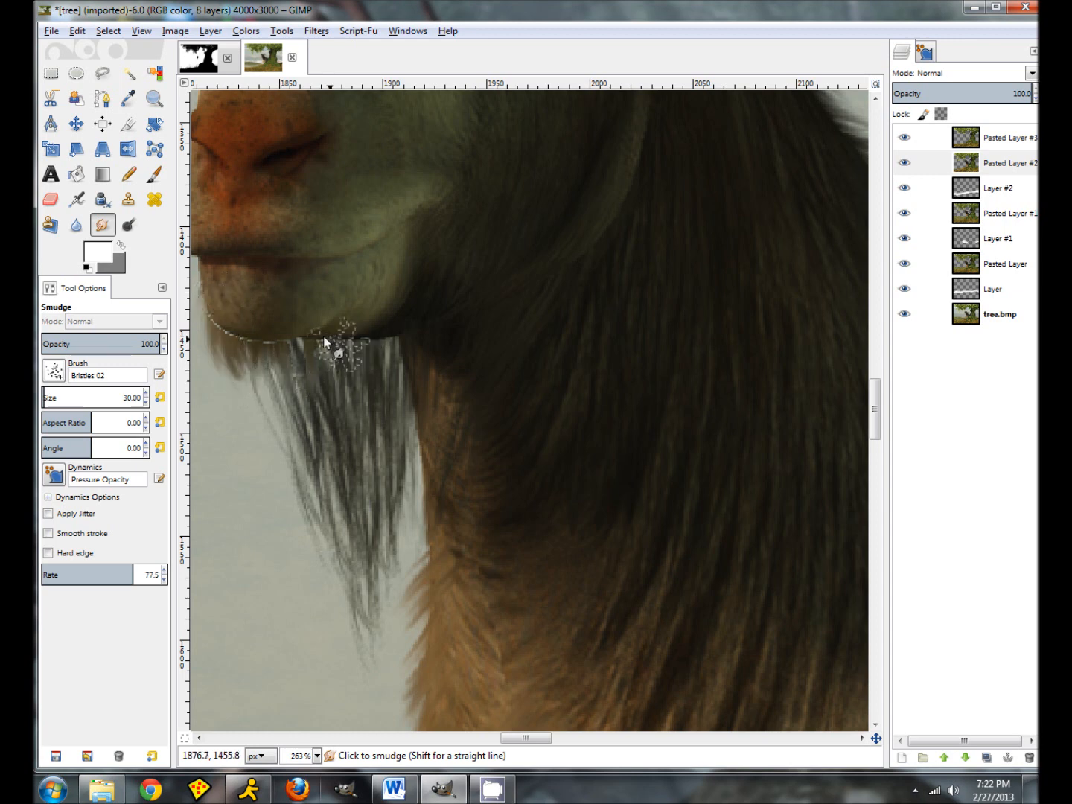
click(1017, 140)
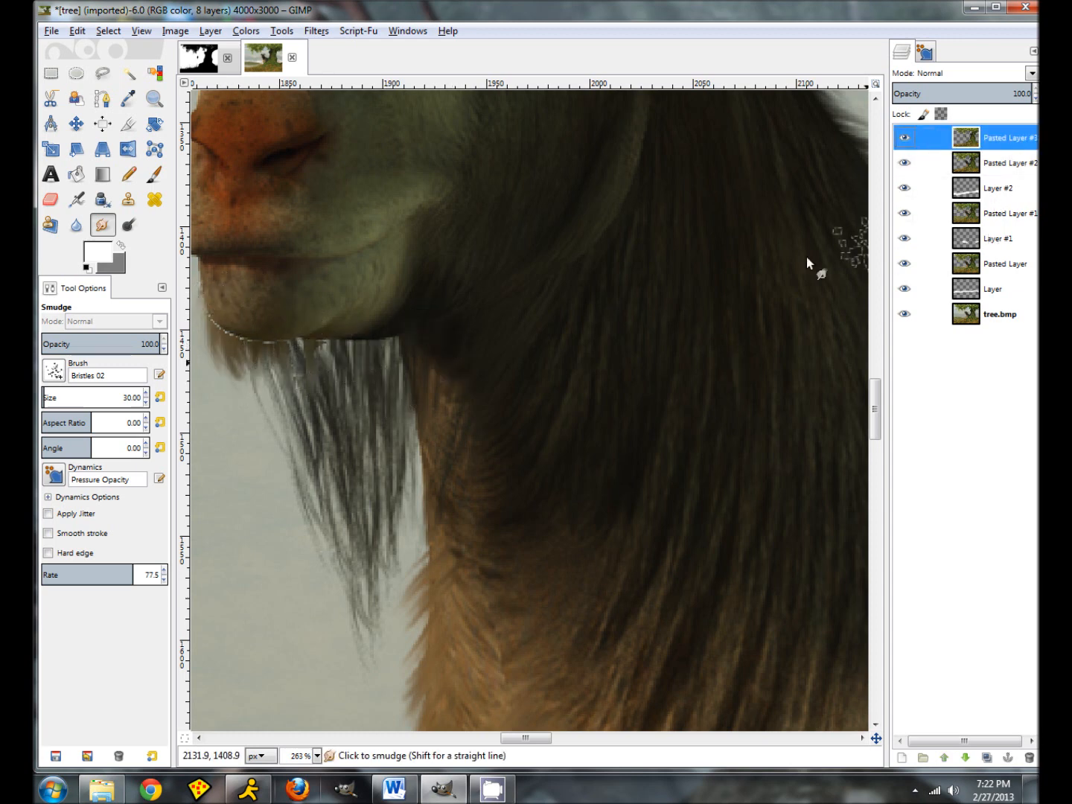
click(49, 199)
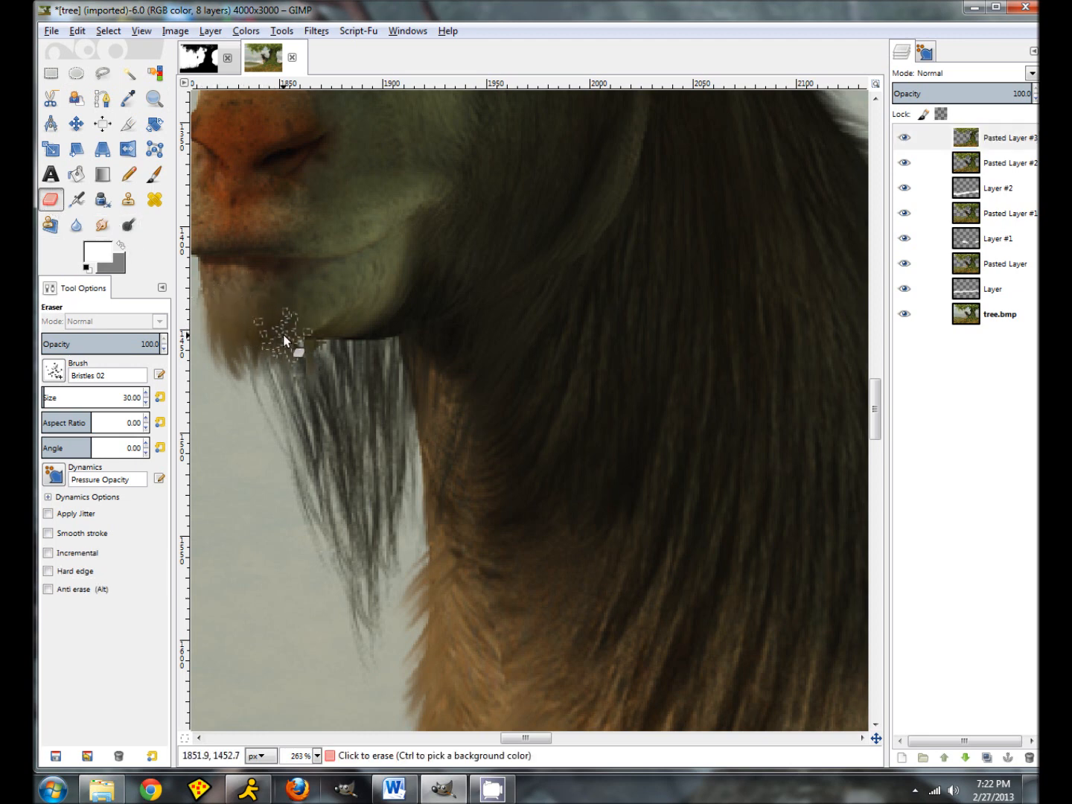
- Make Pasted Layer #2 active again and smudge a tuft of fur upward on the goat's head between the horns
click(994, 169)
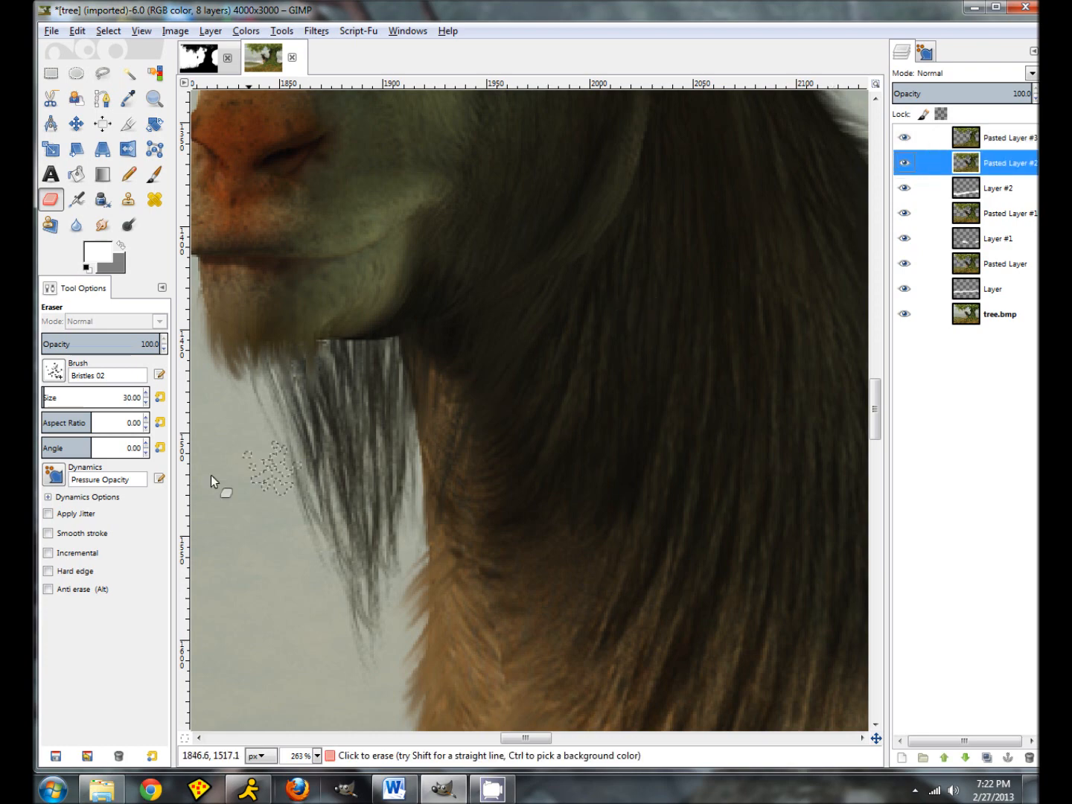
click(103, 225)
scroll(219, 370, up, 10)
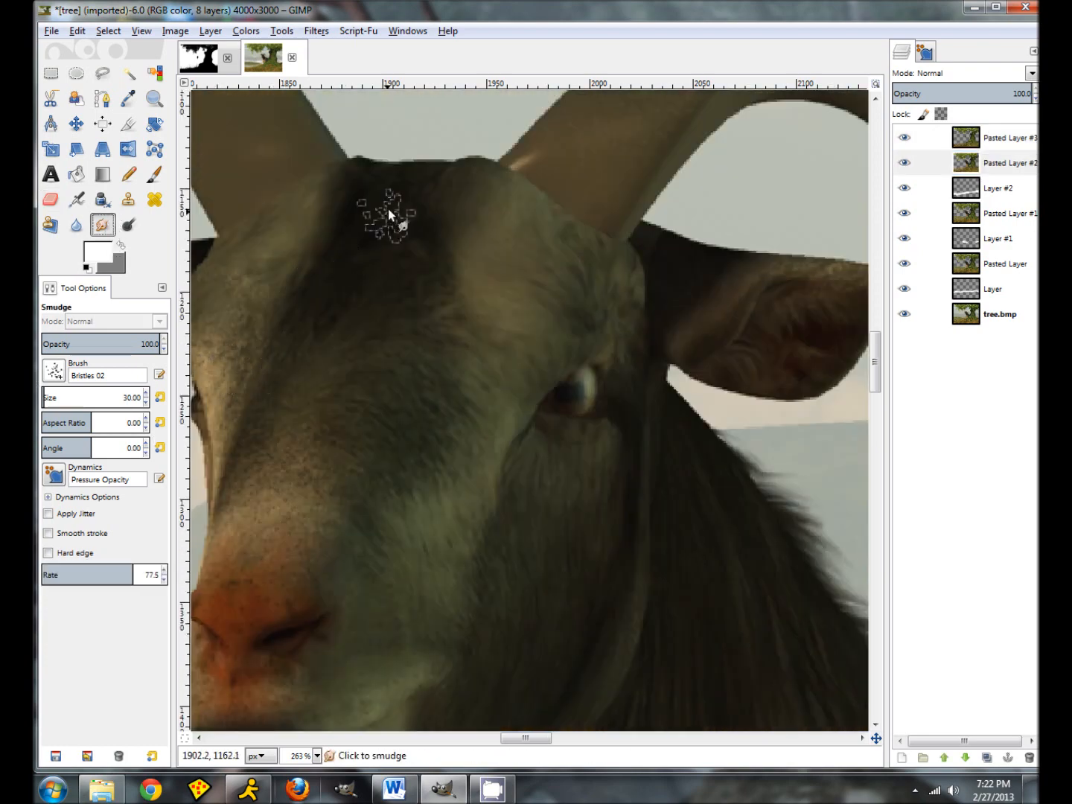
drag(398, 158, 422, 168)
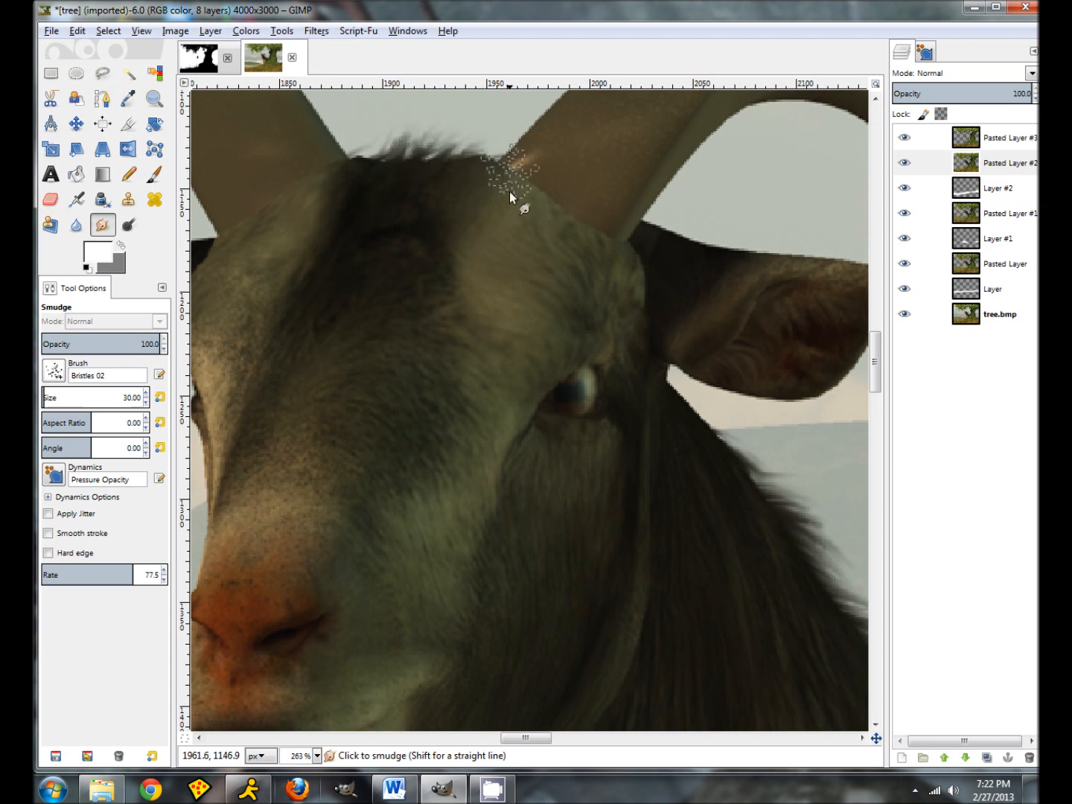
drag(662, 240, 740, 229)
mouse_move(660, 238)
mouse_down()
mouse_move(767, 264)
mouse_move(802, 258)
mouse_up()
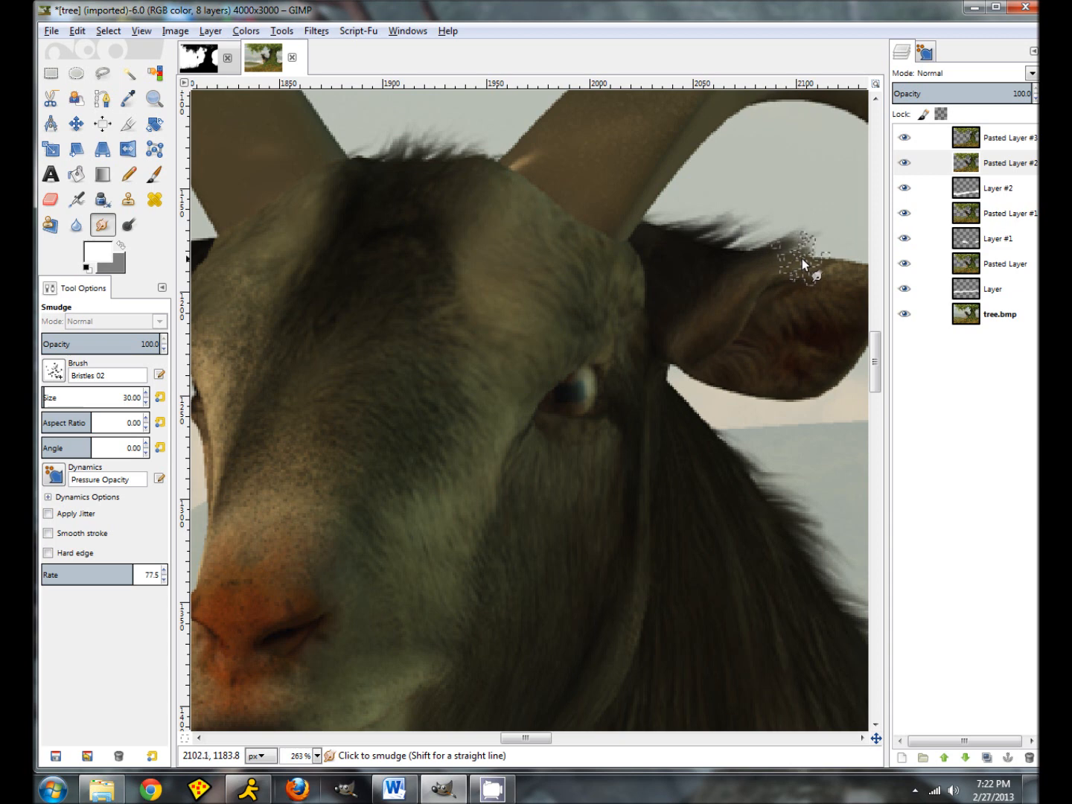
key(ctrl+z)
key(ctrl+z)
key(ctrl+z)
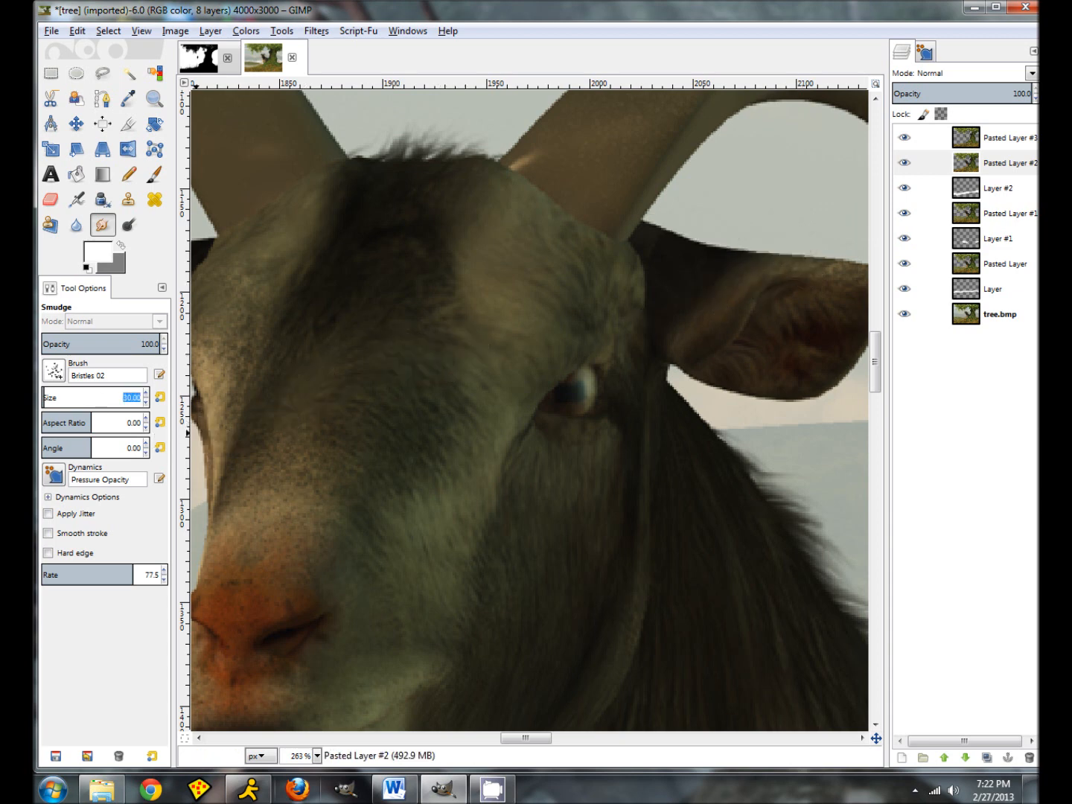
- Set the Smudge brush size to 20 and smudge fine fur along the upper and lower edges of both goat ears
key(Return)
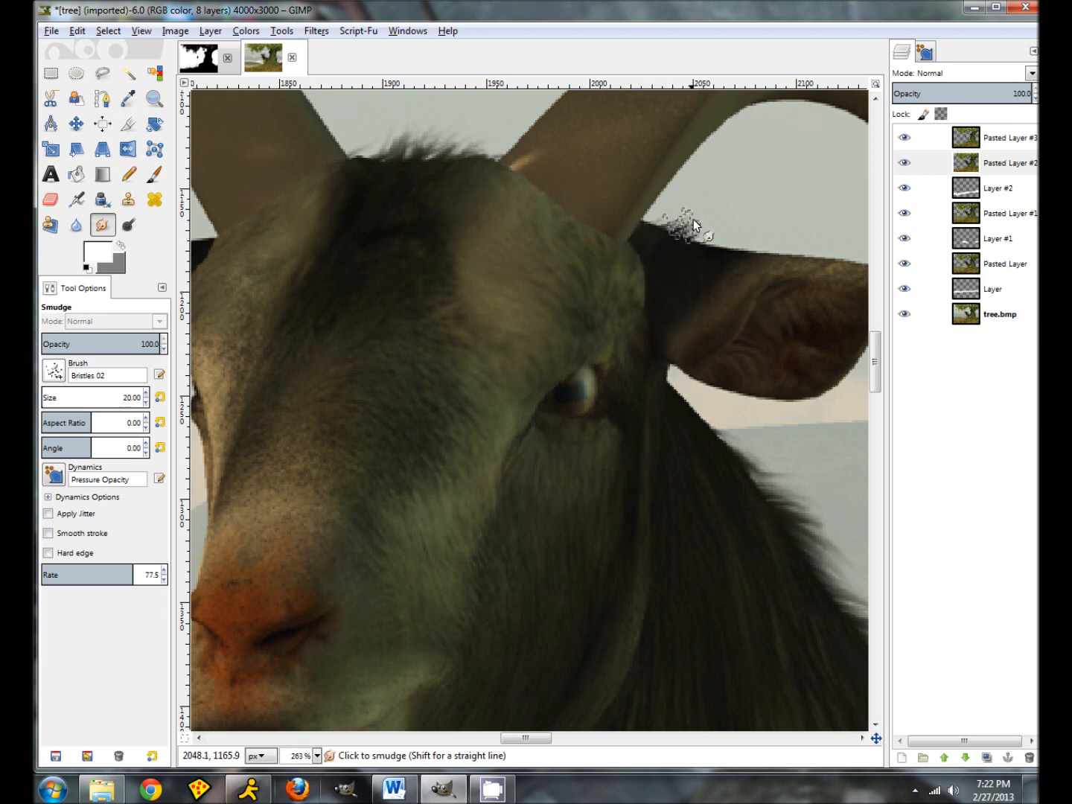
mouse_move(668, 242)
mouse_down()
mouse_move(760, 238)
mouse_move(799, 250)
mouse_up()
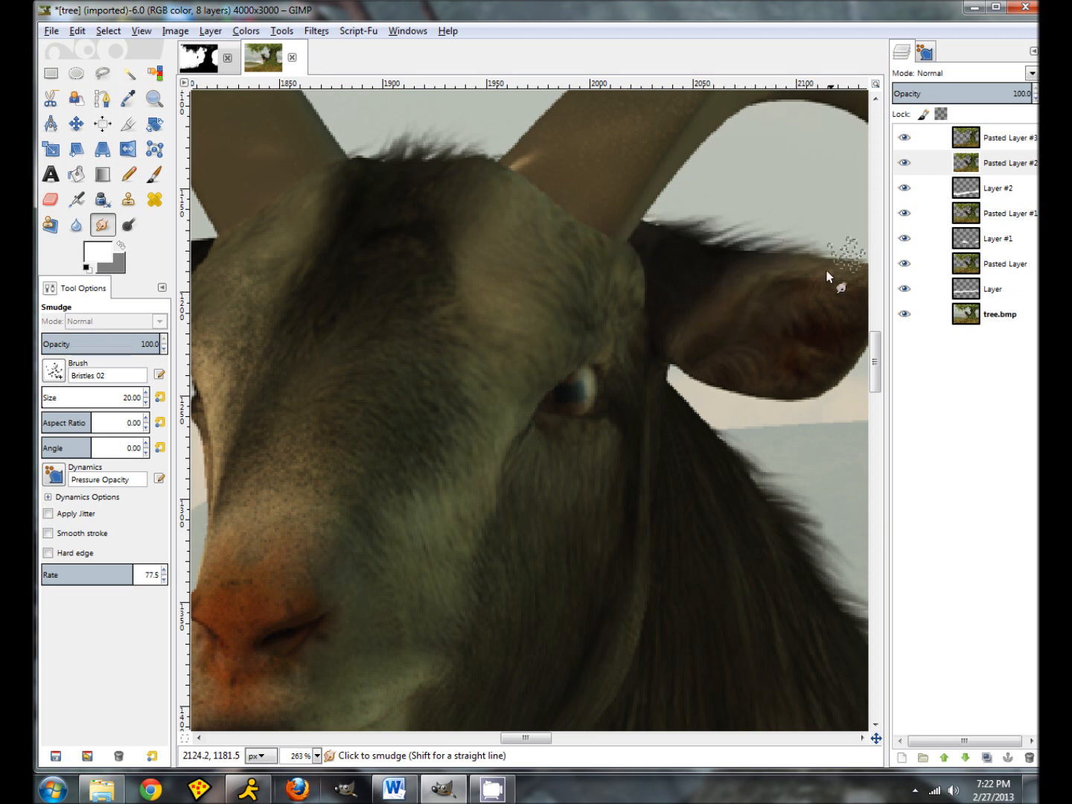
mouse_move(818, 380)
mouse_down()
mouse_move(843, 408)
mouse_move(863, 366)
mouse_move(856, 392)
mouse_up()
drag(729, 384, 778, 414)
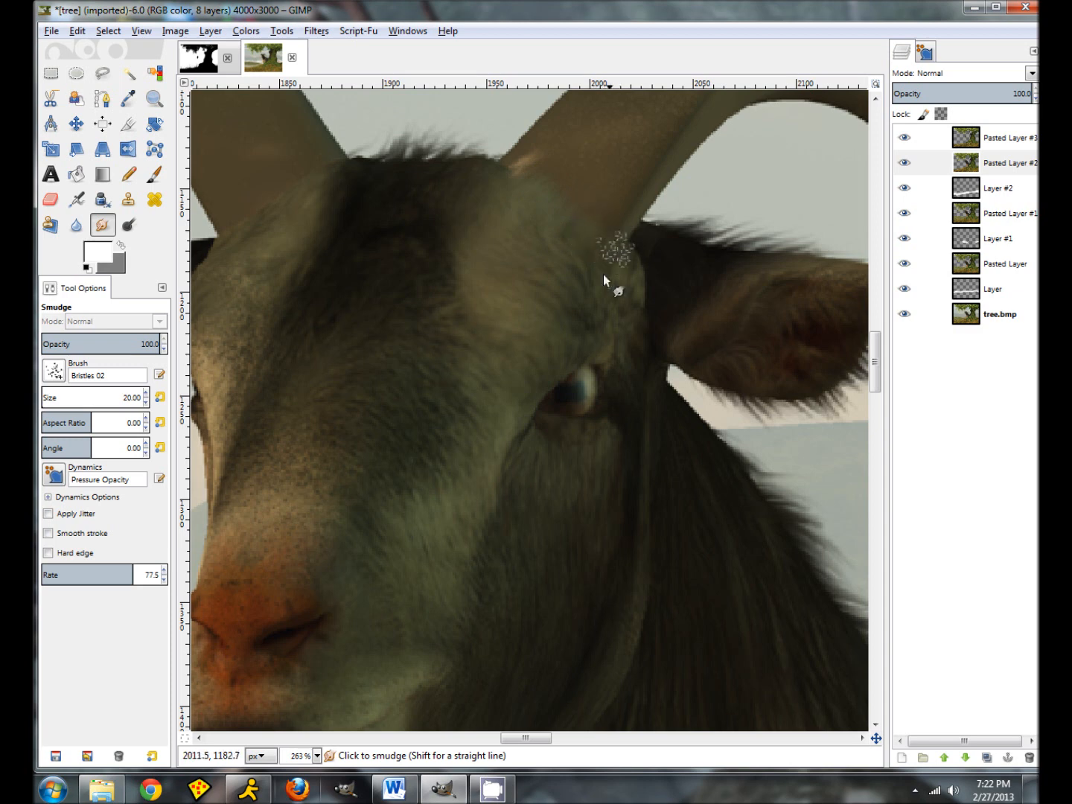
drag(526, 738, 506, 737)
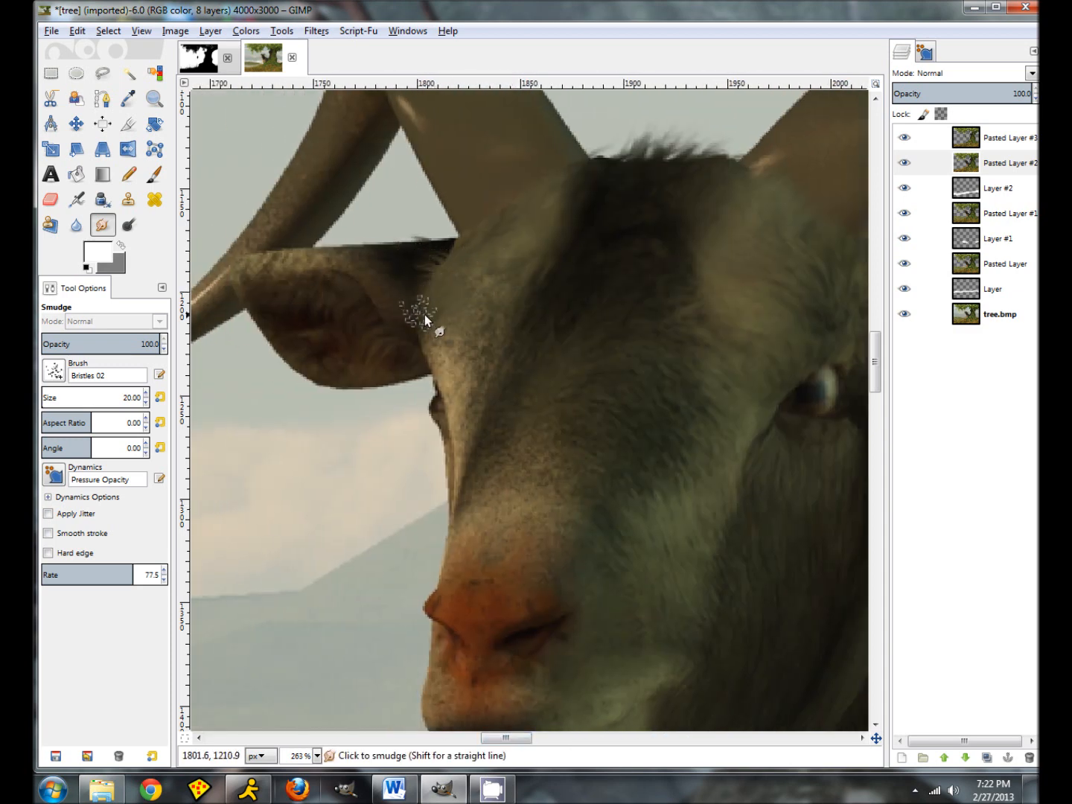
mouse_move(409, 320)
mouse_down()
mouse_move(443, 239)
mouse_move(306, 254)
mouse_move(301, 365)
mouse_move(410, 376)
mouse_move(394, 425)
mouse_move(448, 379)
mouse_move(471, 397)
mouse_up()
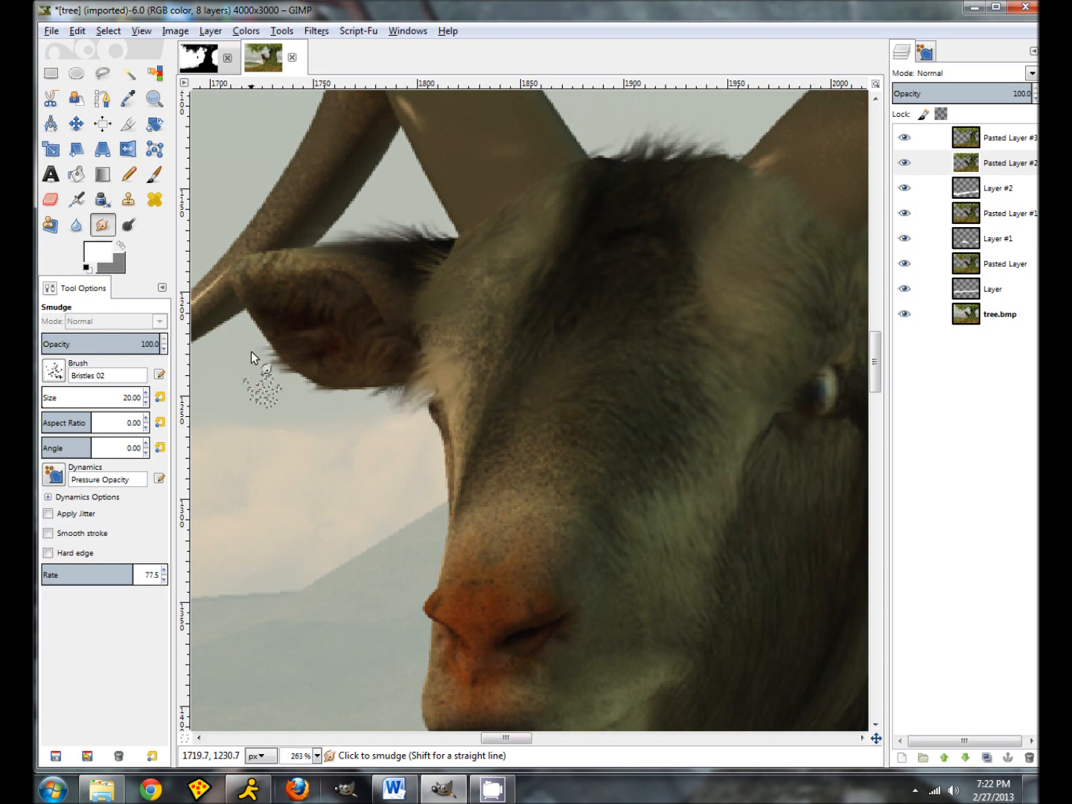
- Review the smudged fur on the goat's head, beard and body, using 100% zoom for the overall view
scroll(258, 359, up, 4)
scroll(268, 359, down, 2)
scroll(402, 489, down, 8)
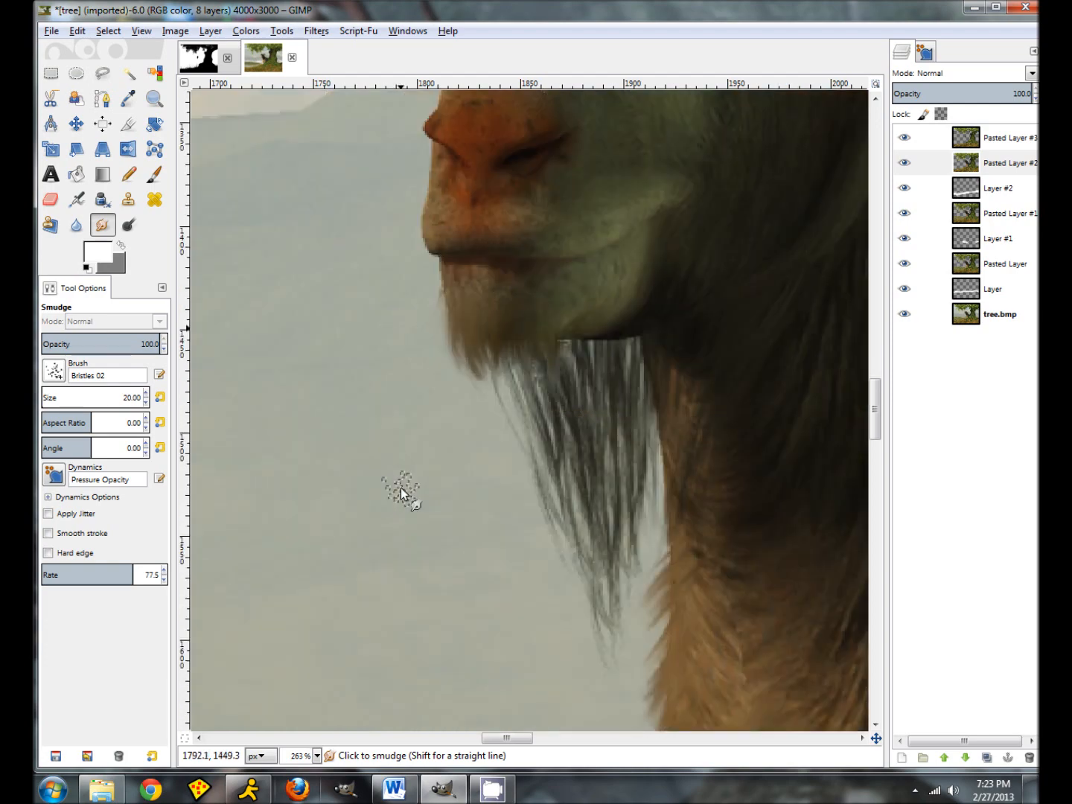
scroll(412, 507, up, 1)
scroll(417, 514, down, 4)
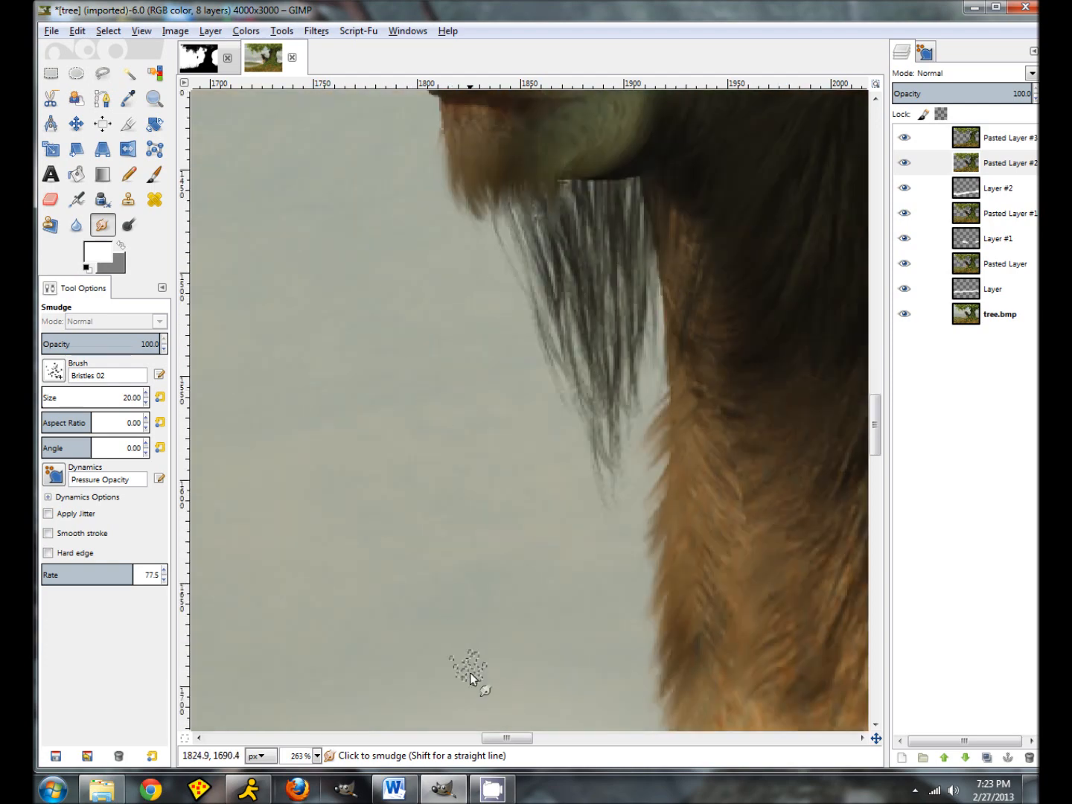
click(318, 755)
click(303, 635)
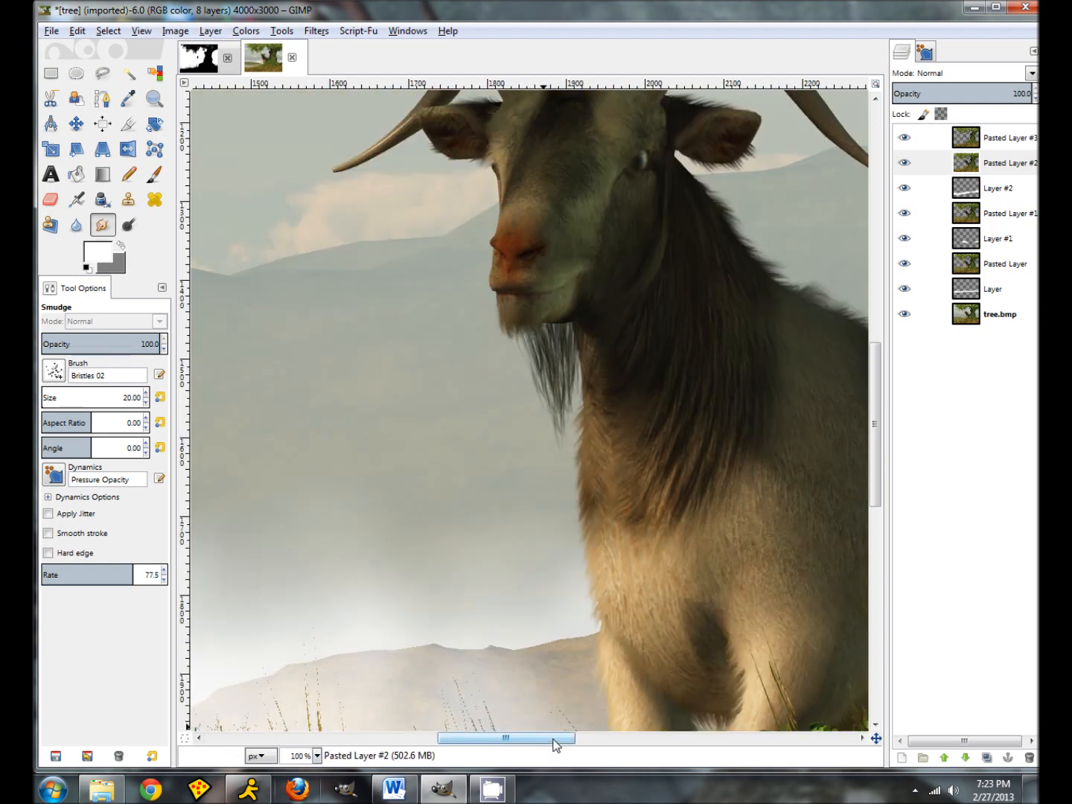
drag(537, 737, 602, 749)
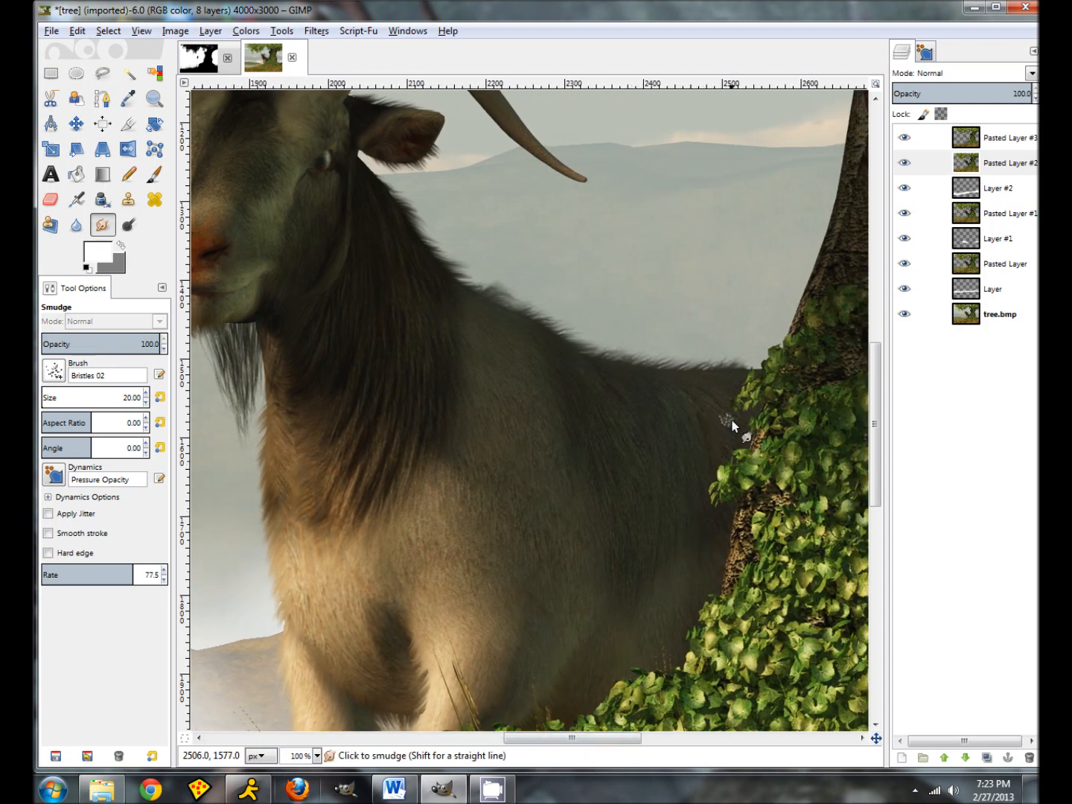
scroll(722, 440, down, 5)
scroll(721, 440, up, 10)
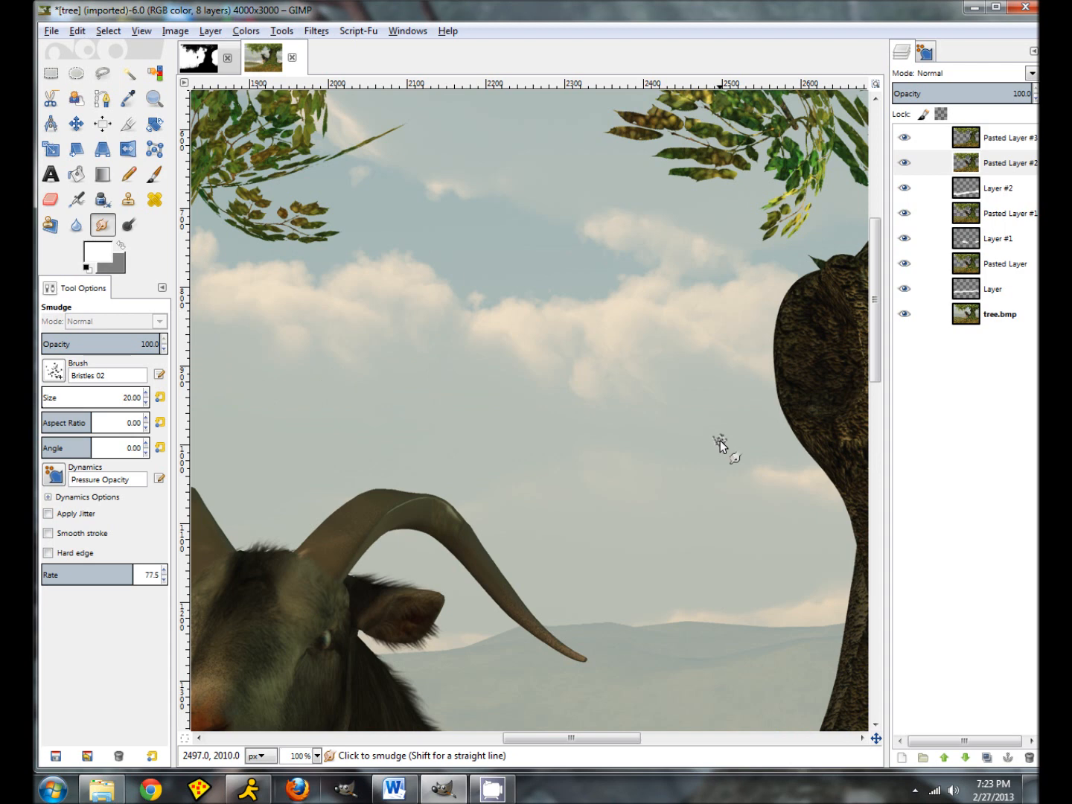
- Add a new transparent layer above Pasted Layer #3 for painting on the tree trunk
drag(562, 747, 592, 748)
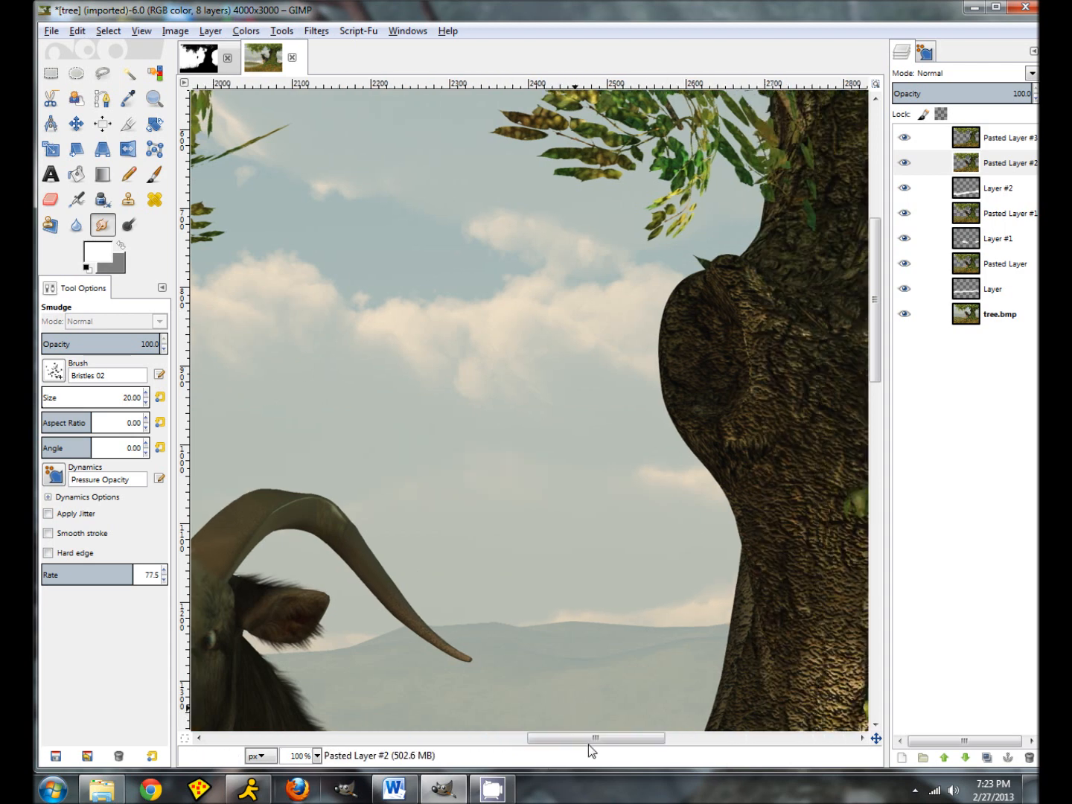
click(986, 138)
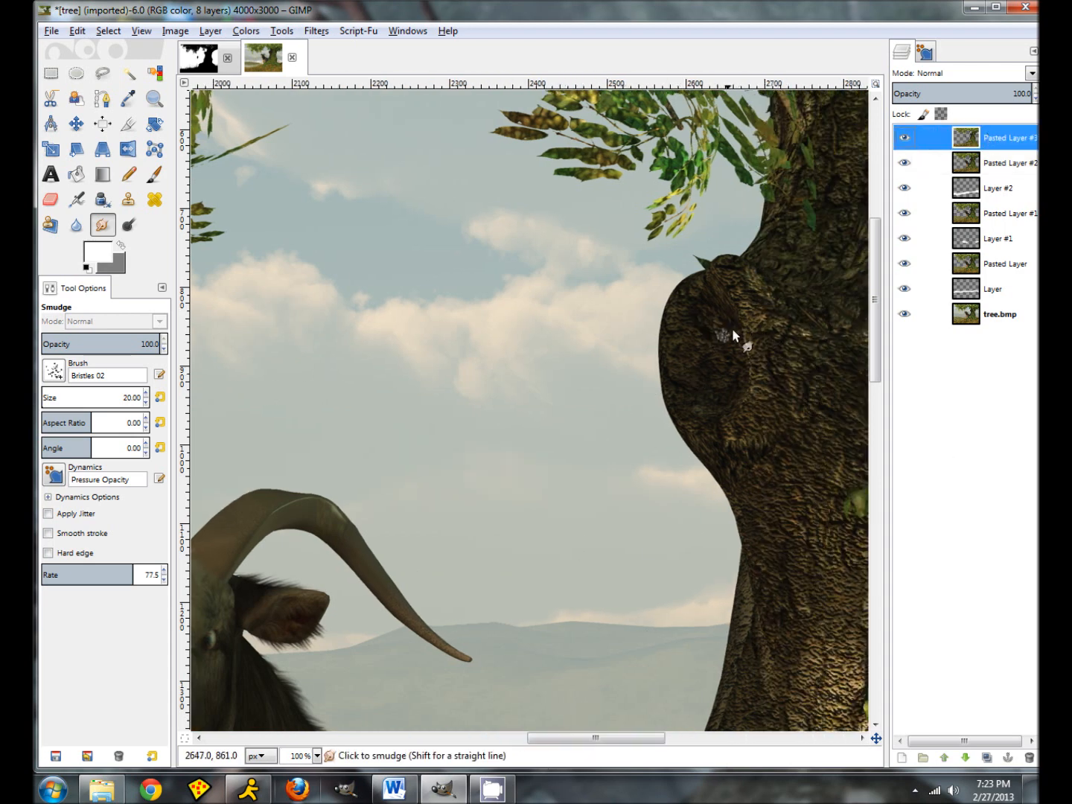
click(902, 758)
click(229, 331)
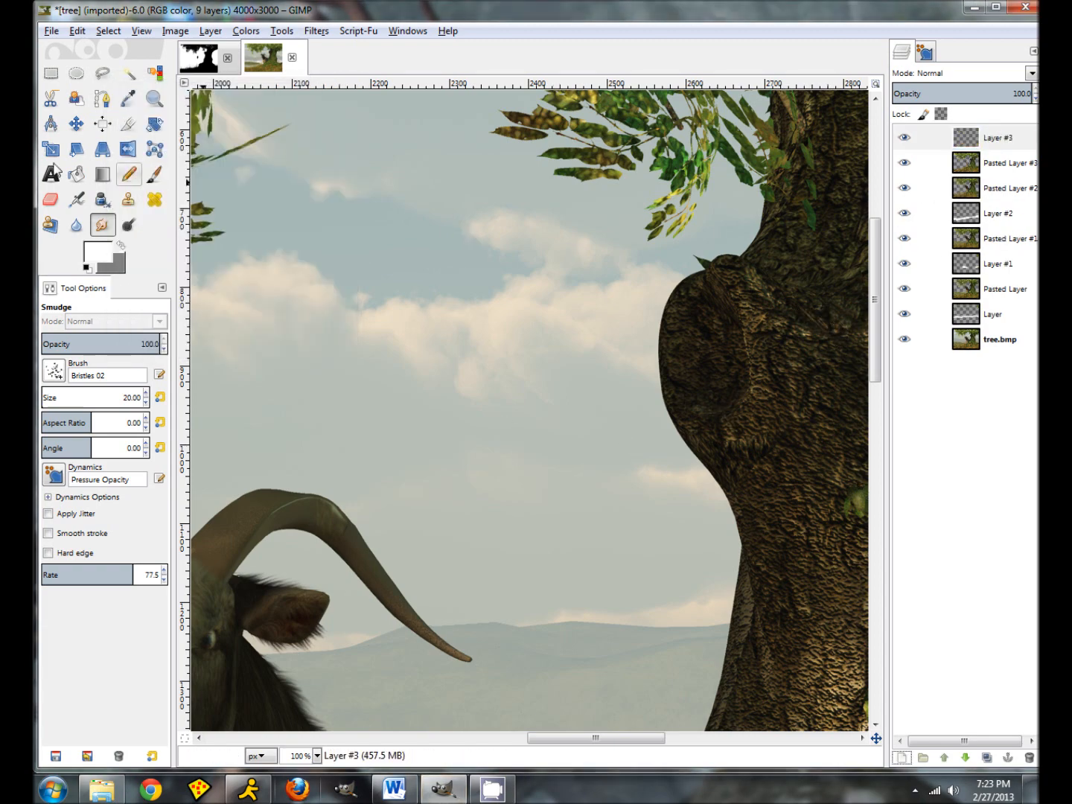
- Paint a black hollow inside the tree's knot and a crack running from it into the trunk, using a soft round Paintbrush at size 20
click(153, 180)
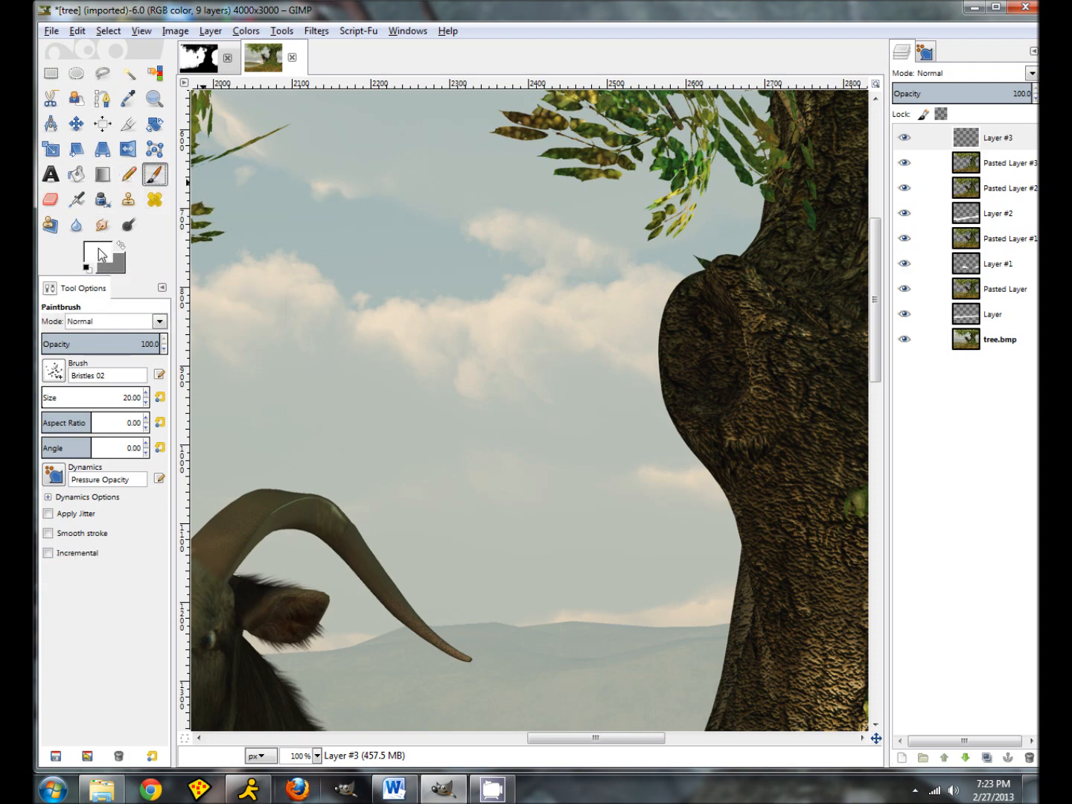
click(99, 249)
click(515, 197)
click(550, 258)
click(53, 369)
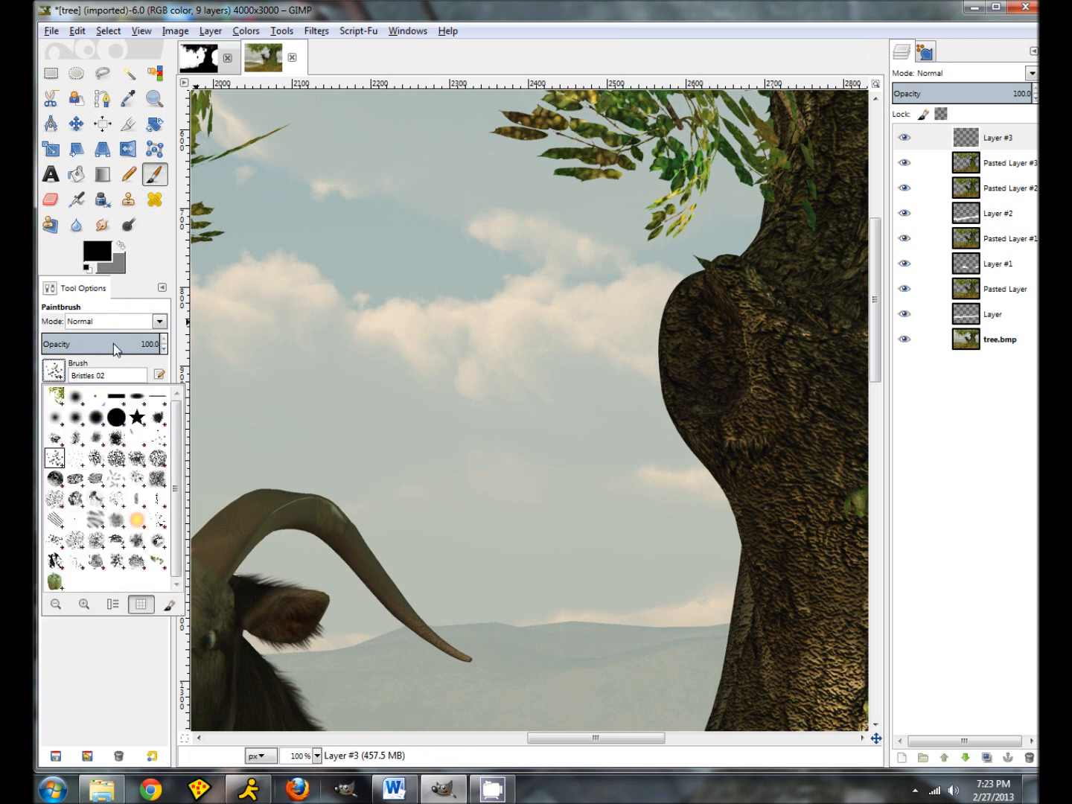
click(84, 413)
mouse_move(735, 337)
mouse_down()
mouse_move(738, 385)
mouse_move(717, 328)
mouse_move(717, 383)
mouse_move(723, 399)
mouse_move(739, 396)
mouse_up()
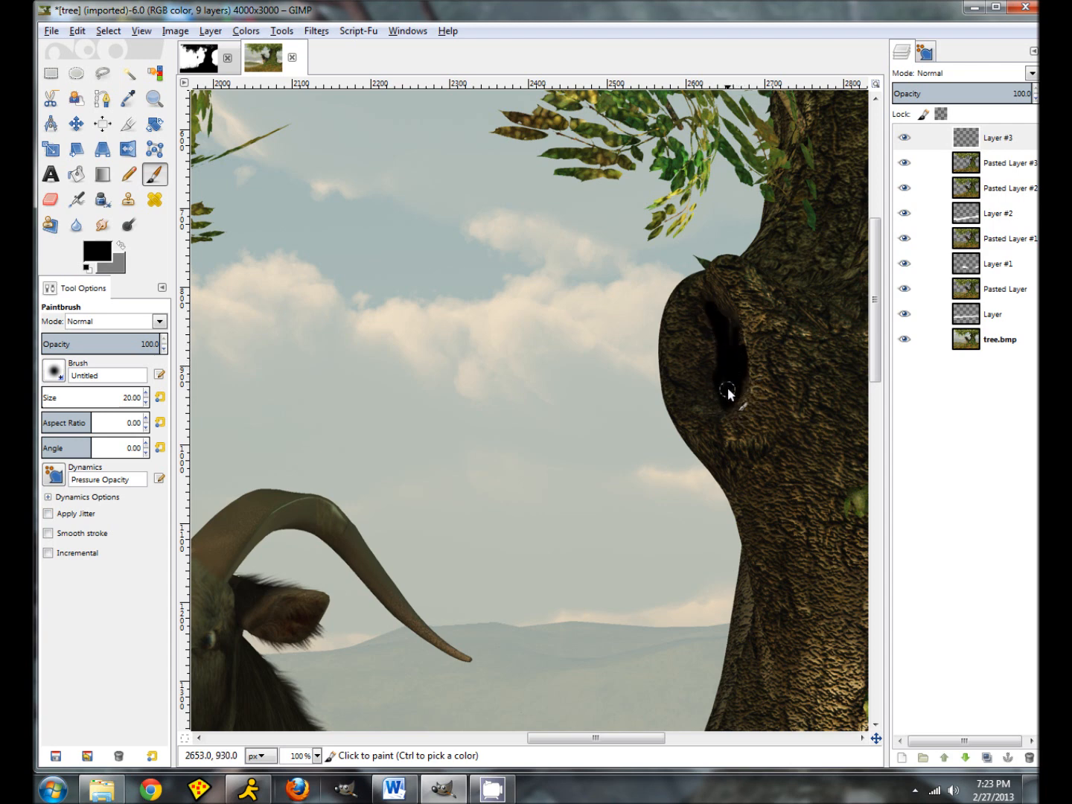
drag(700, 332, 688, 338)
drag(708, 398, 718, 406)
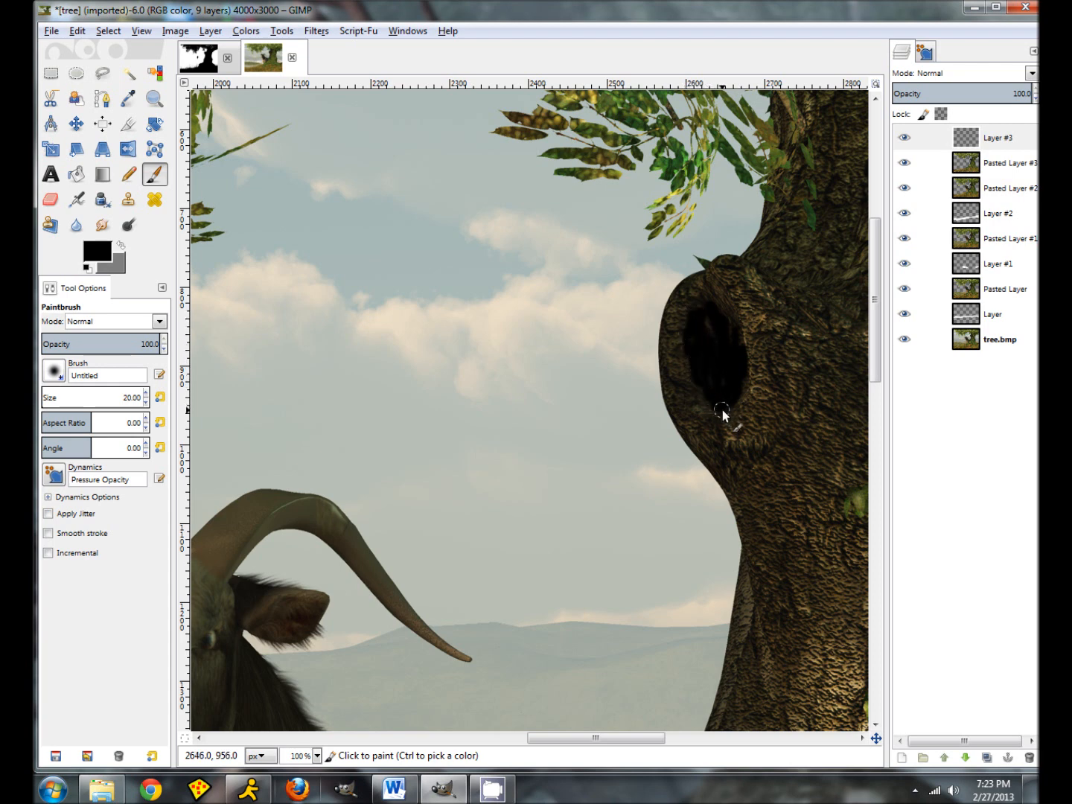
drag(746, 371, 782, 384)
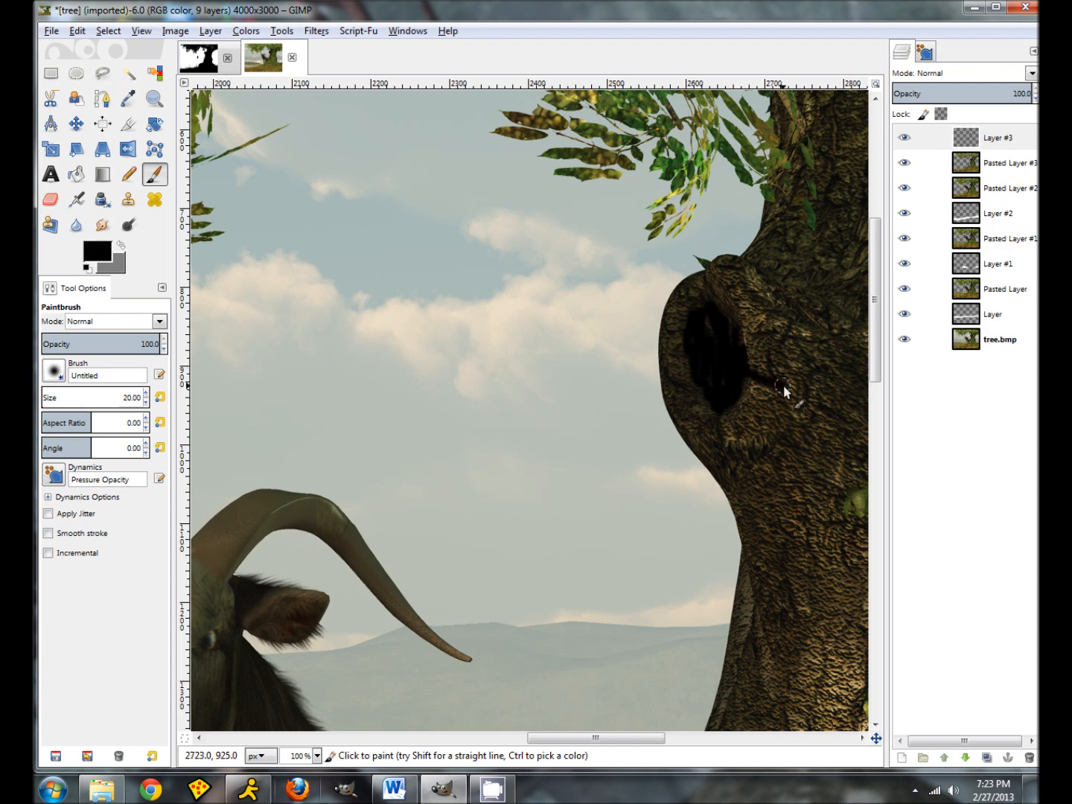
- Undo the crack painted beside the tree hollow and smudge the hollow's black edges softly into the bark
click(908, 139)
click(908, 139)
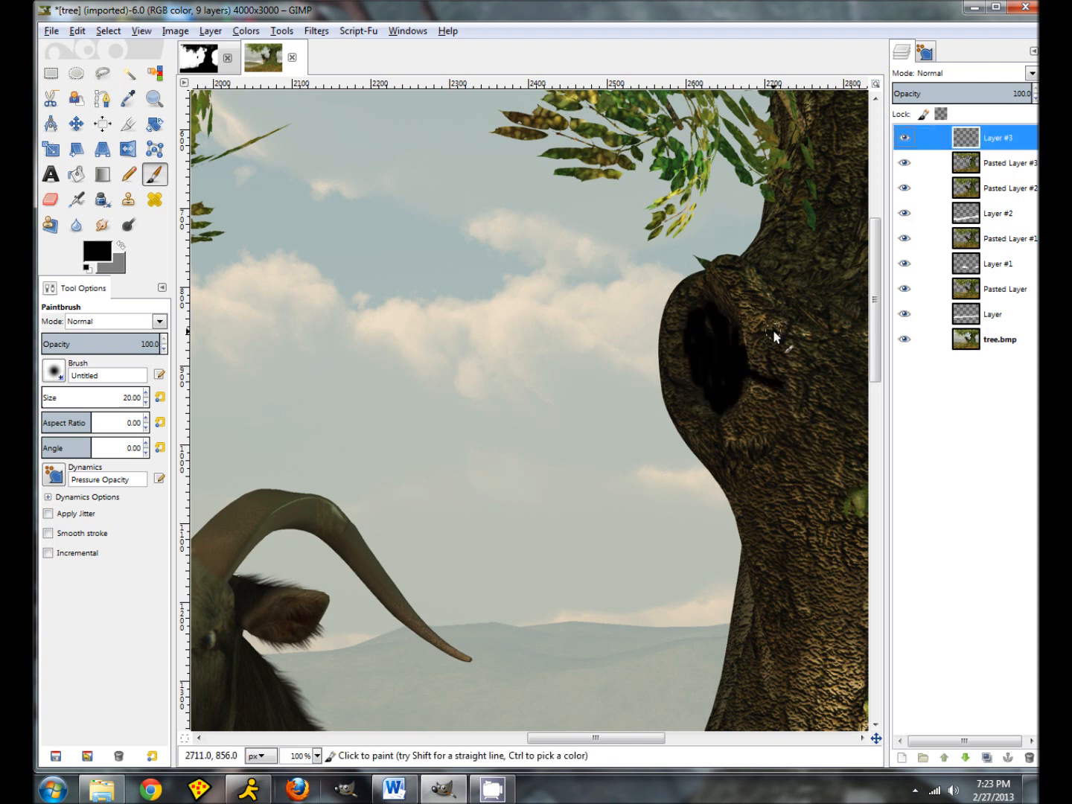
key(ctrl+z)
click(102, 224)
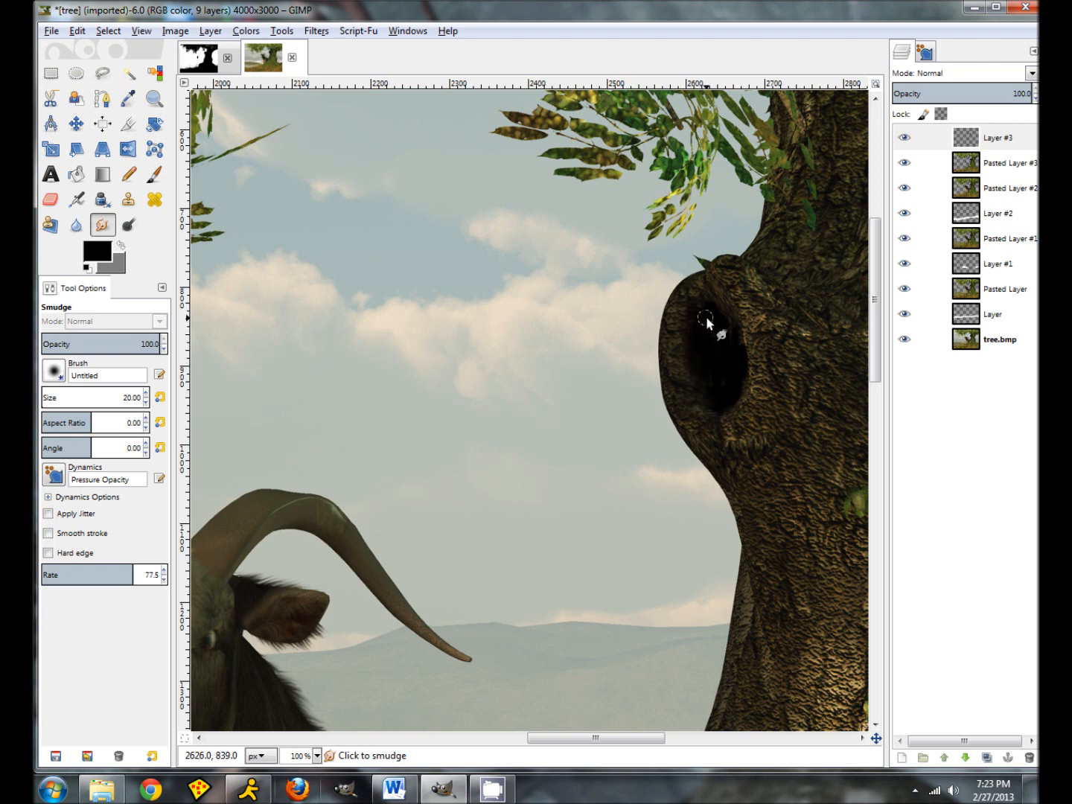
drag(739, 355, 718, 402)
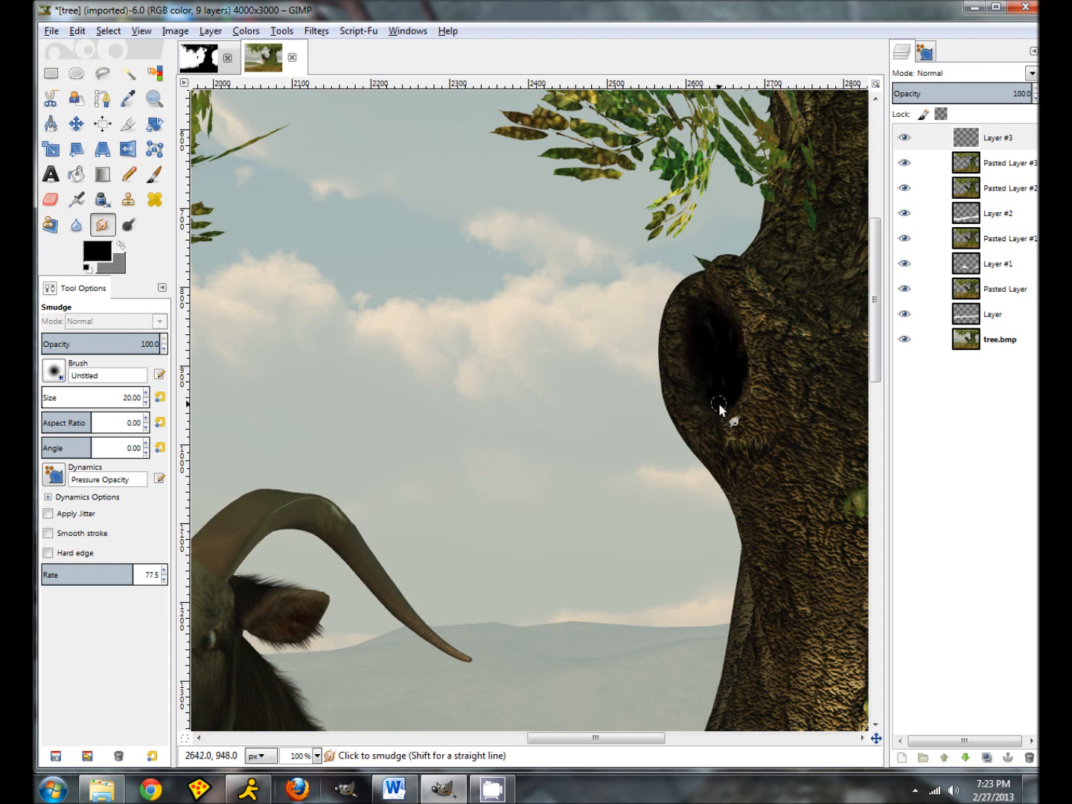
- Lower the opacity of Layer #3 to 50 so the painted hollow blends with the bark
click(1035, 100)
click(1036, 99)
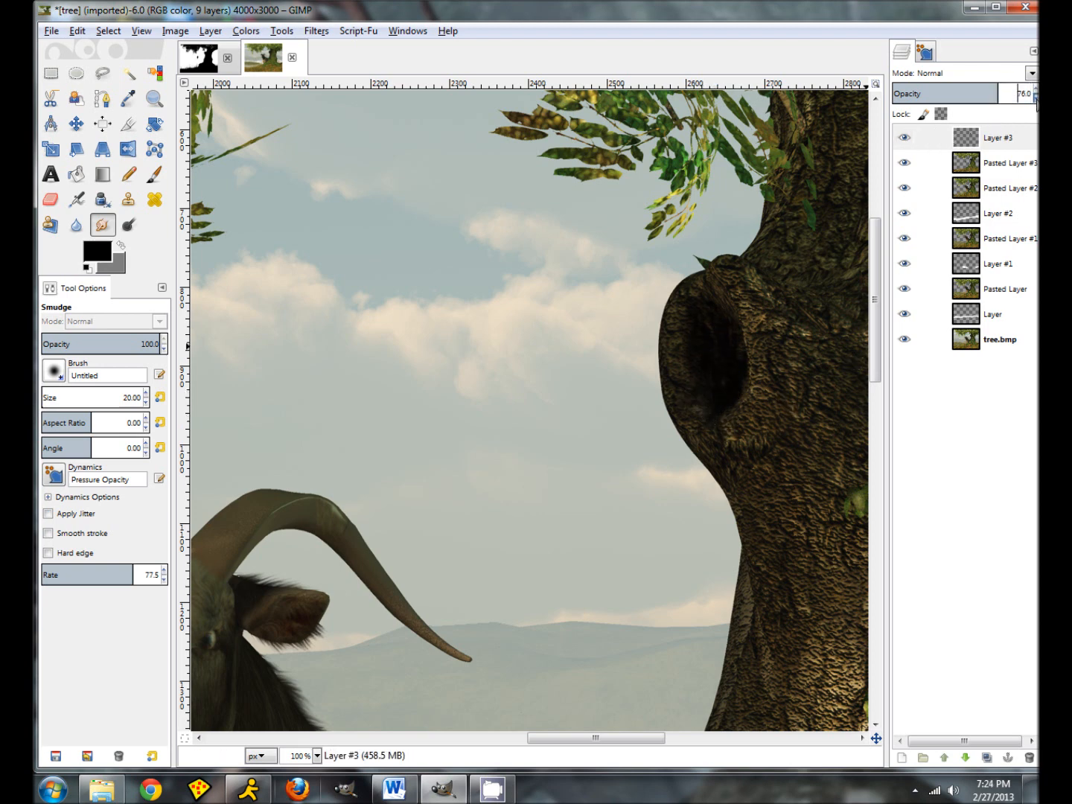
drag(1036, 101, 1036, 101)
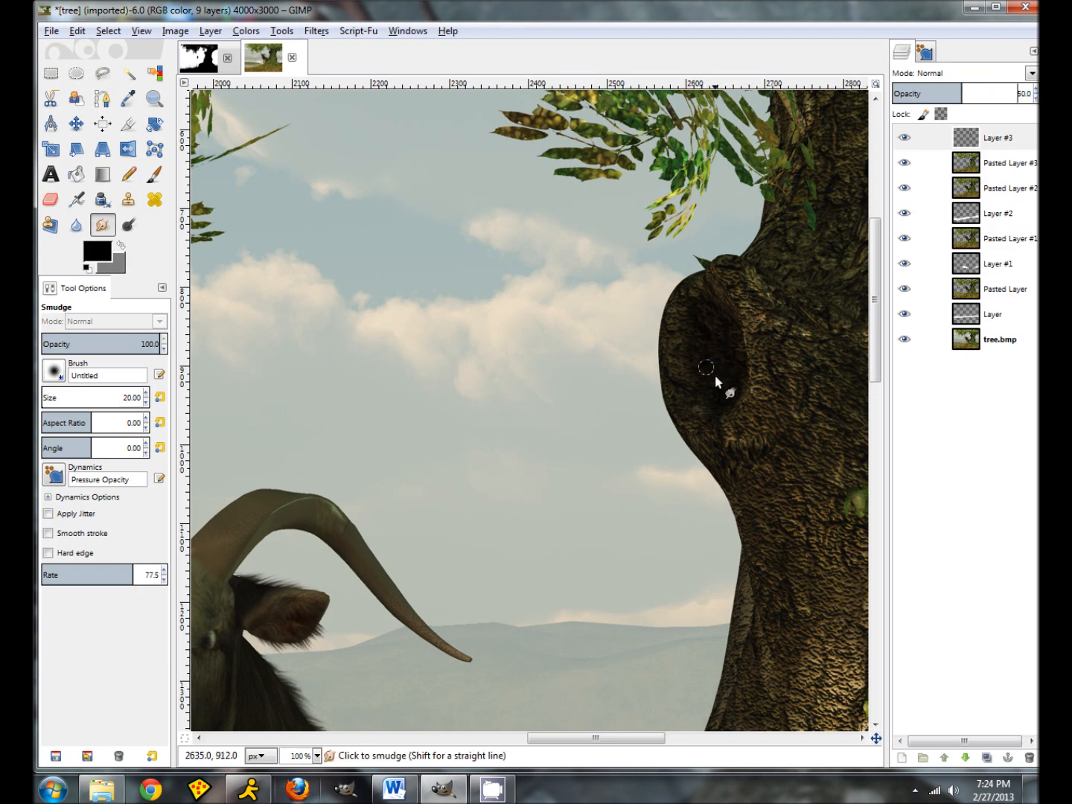
- Paint a small pale cream highlight on the goat's eye on Layer #3, using the Paintbrush at size 5
scroll(610, 622, down, 5)
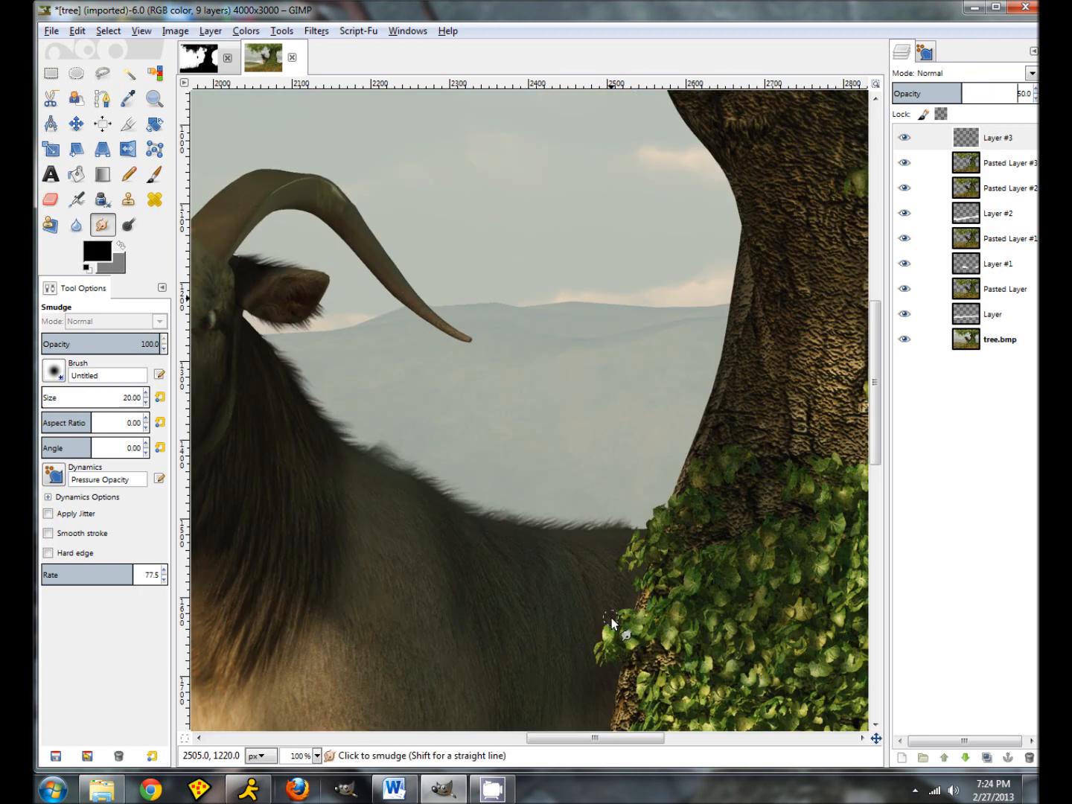
scroll(611, 622, down, 5)
drag(581, 738, 507, 738)
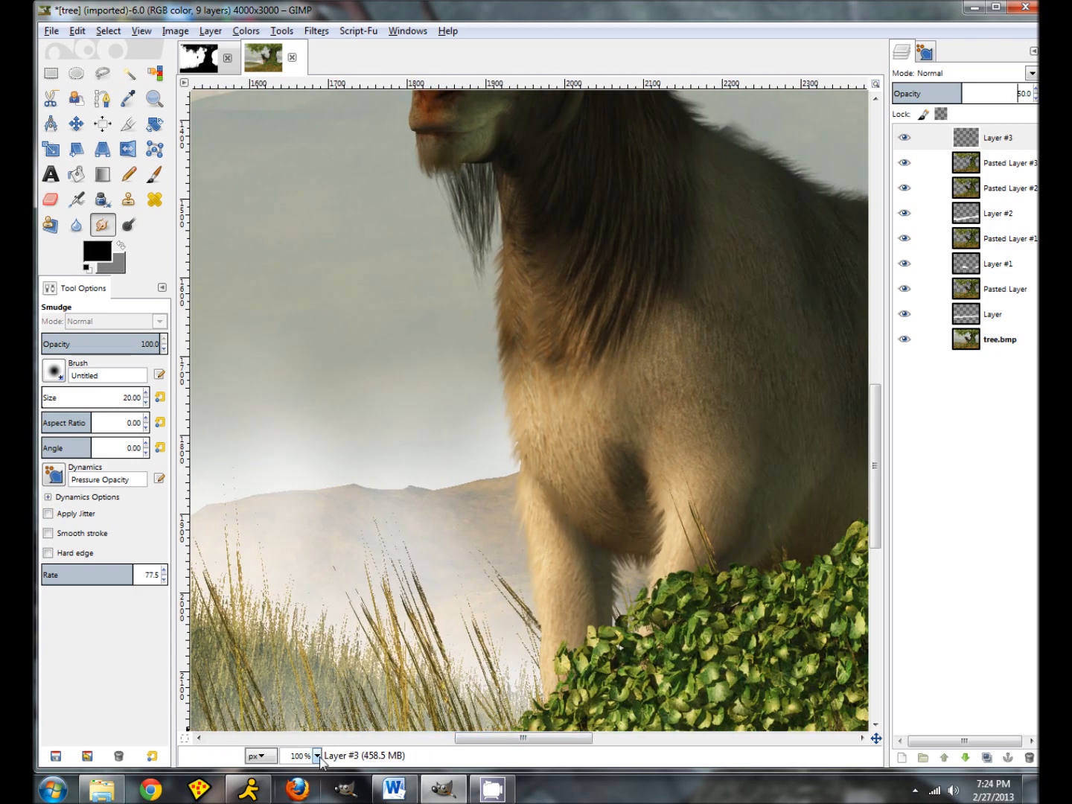
scroll(542, 555, up, 7)
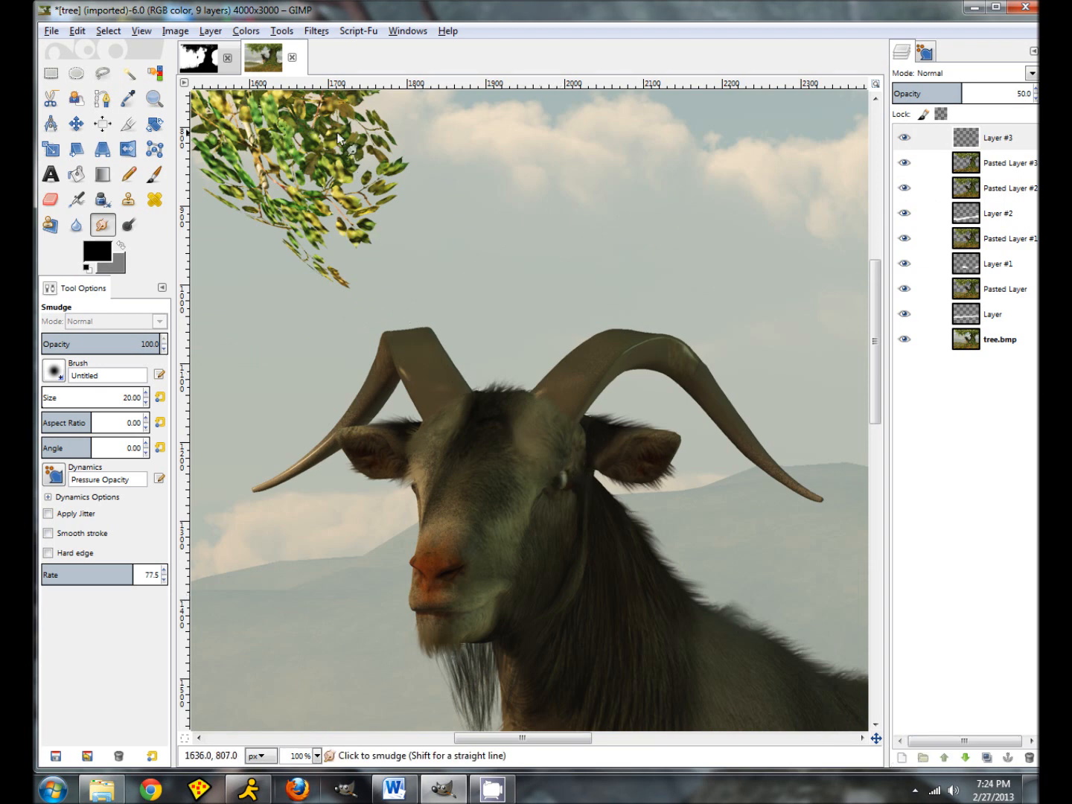
click(158, 103)
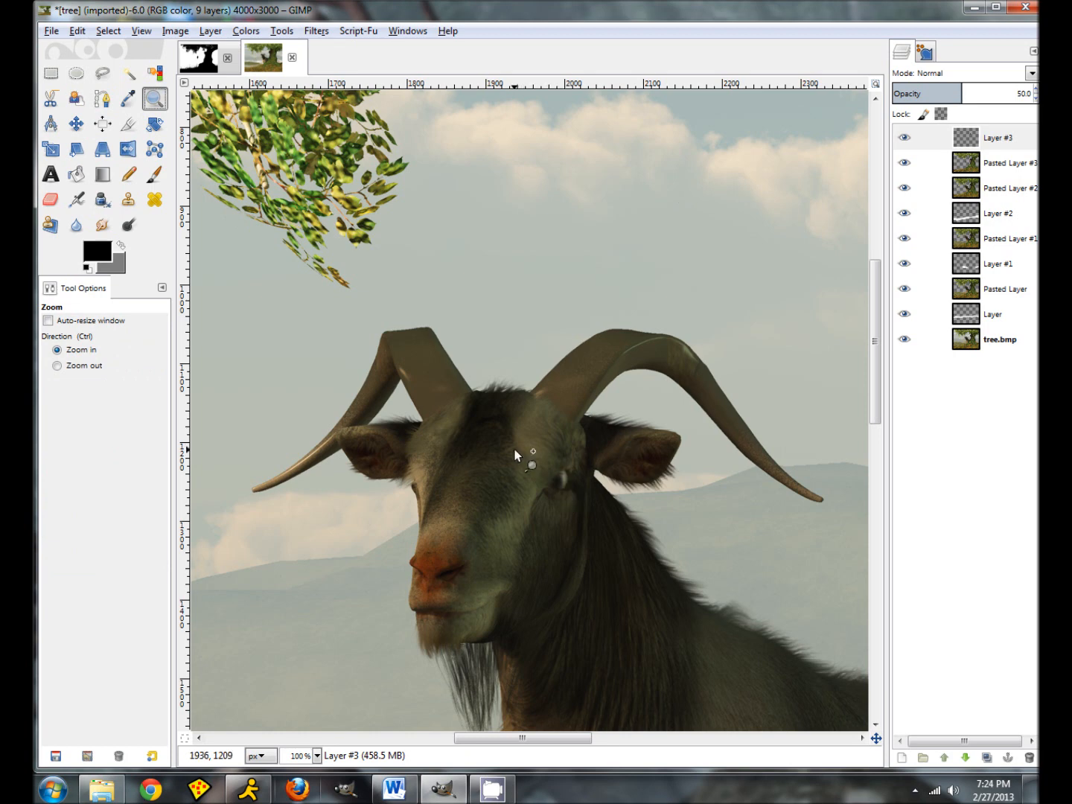
drag(533, 458, 593, 496)
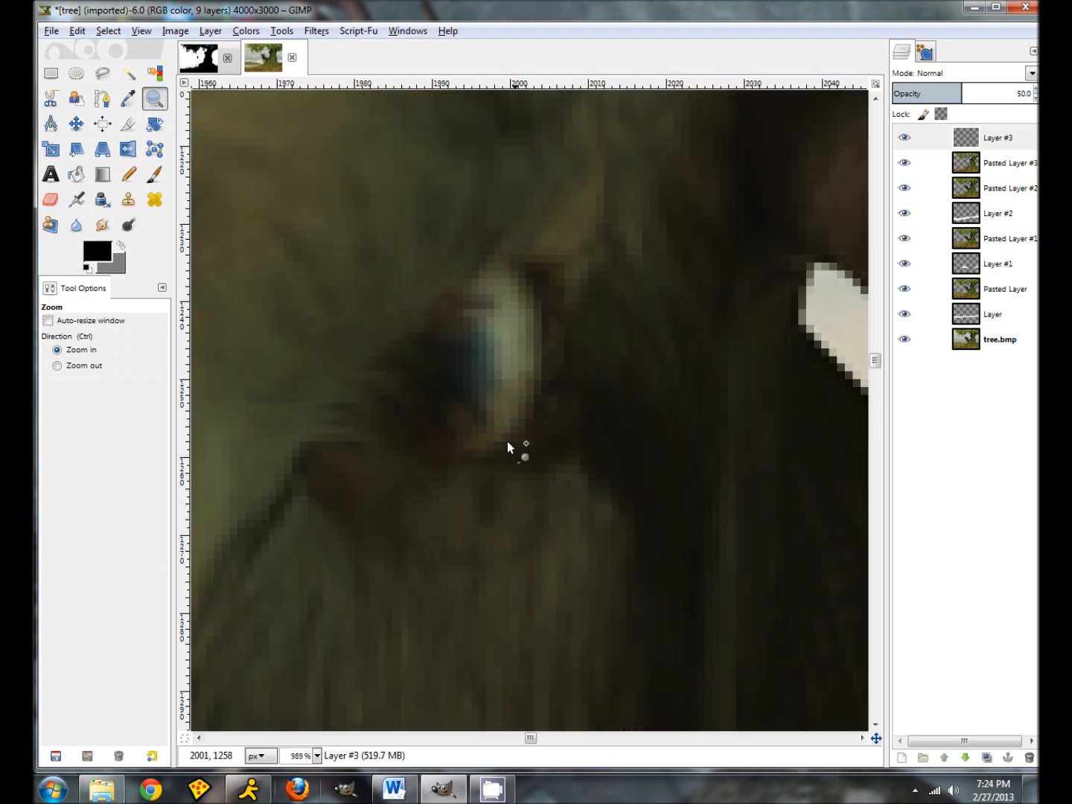
click(155, 173)
click(120, 245)
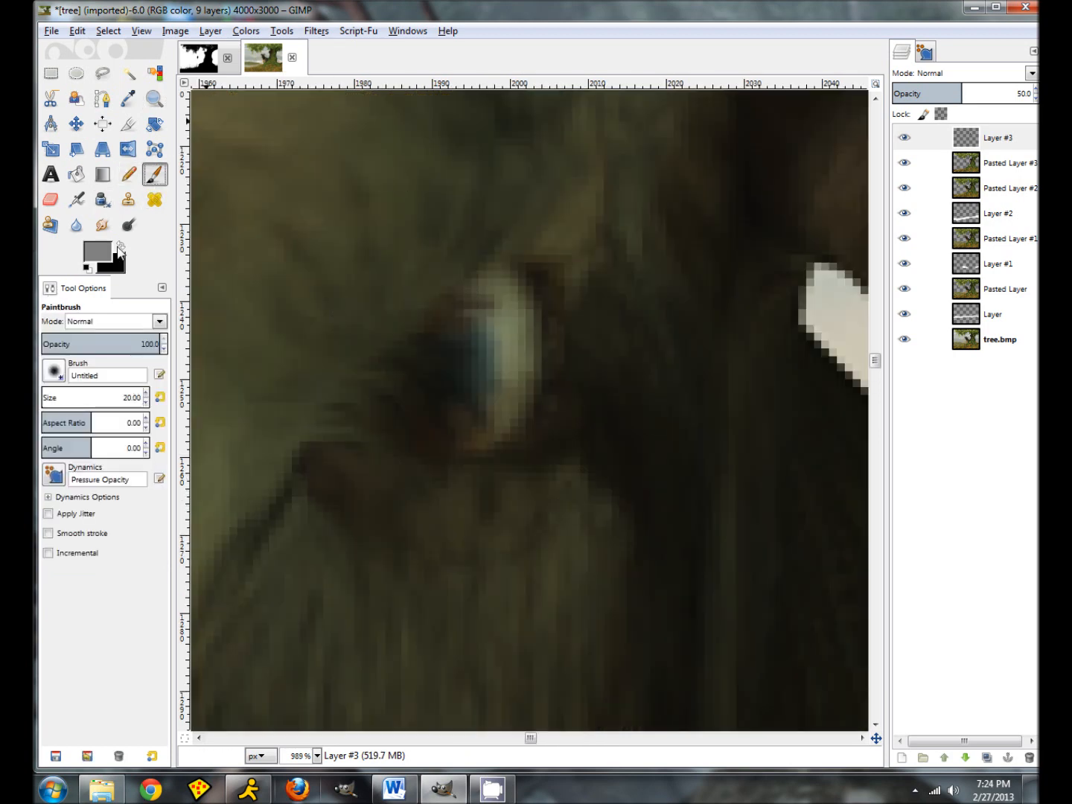
click(105, 257)
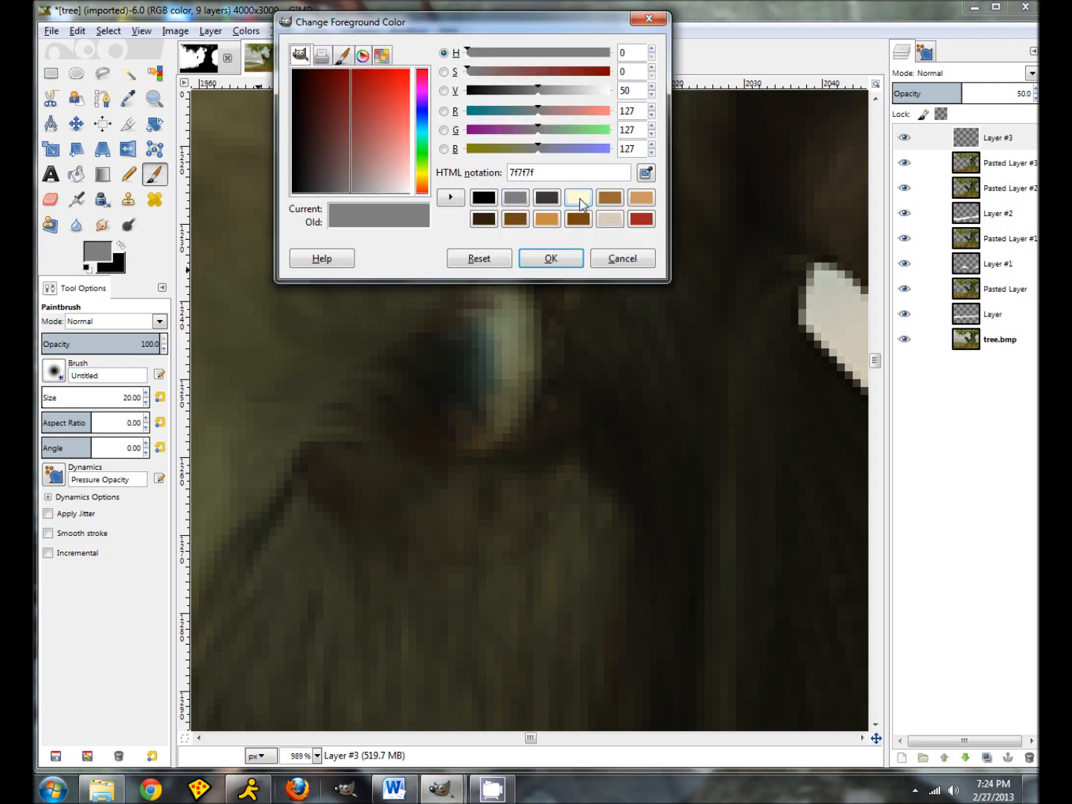
click(578, 197)
click(564, 262)
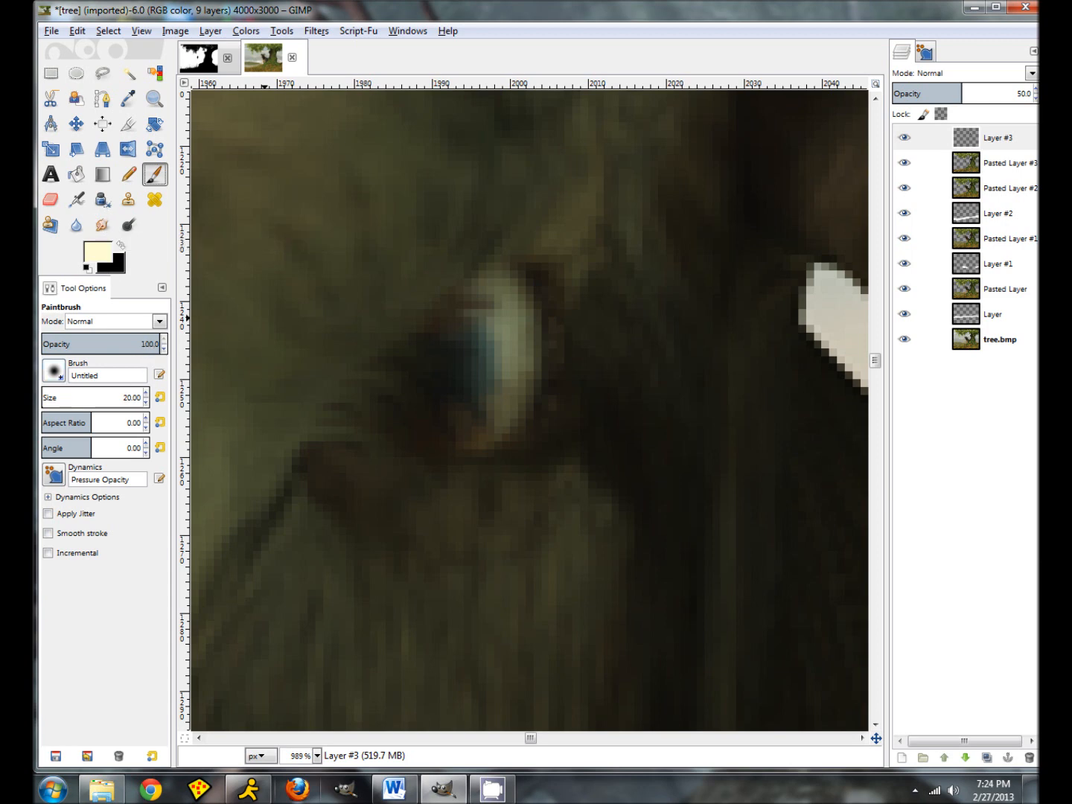
double_click(131, 399)
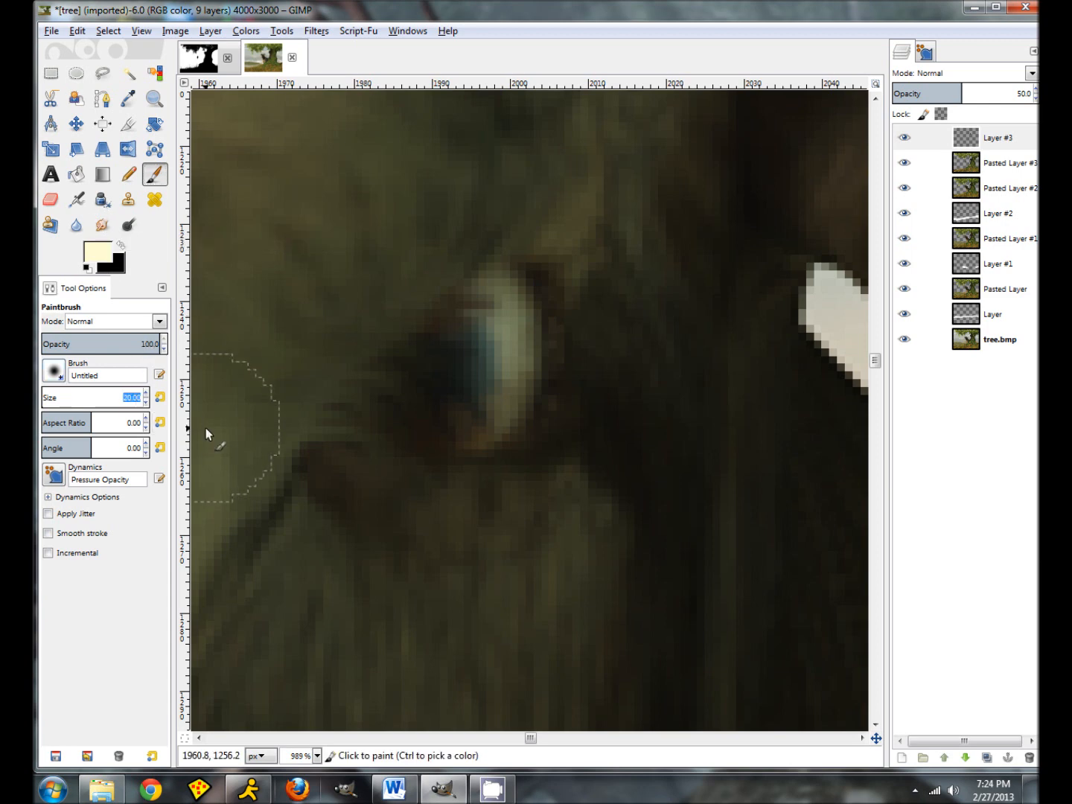
text(5)
key(Return)
drag(498, 332, 485, 342)
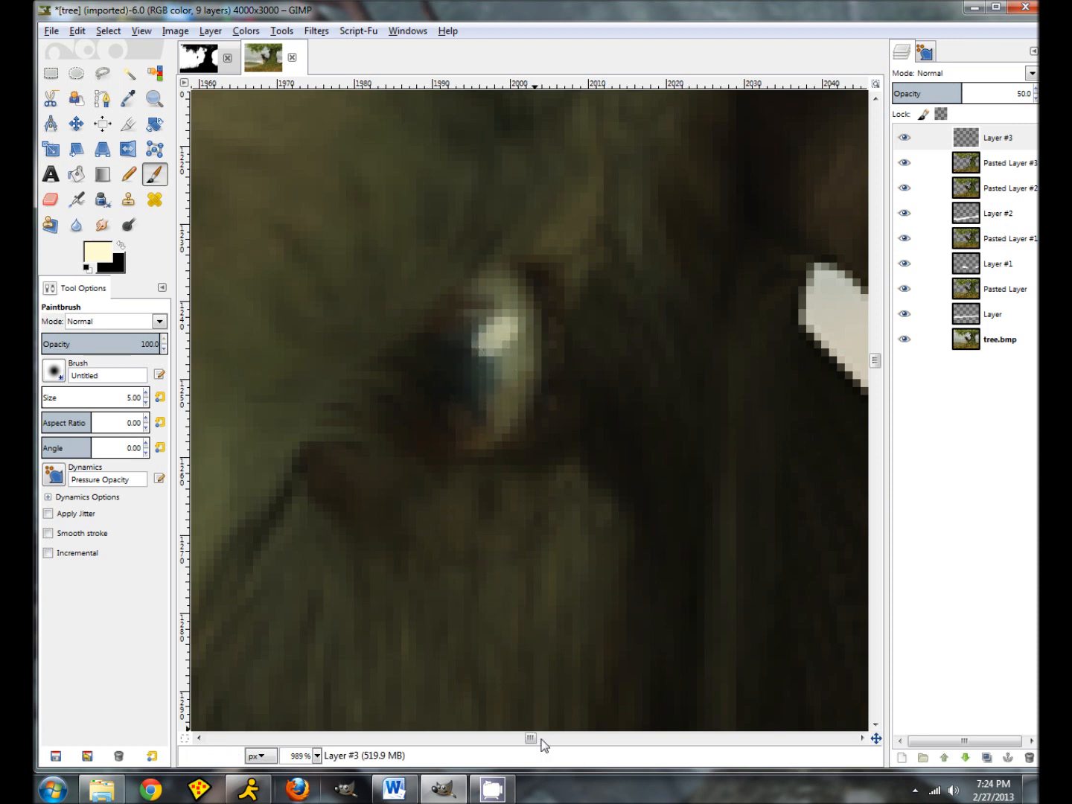
- Check the eye highlight at 100% zoom, comparing the goat's head with Layer #3 hidden and shown
click(318, 756)
click(310, 652)
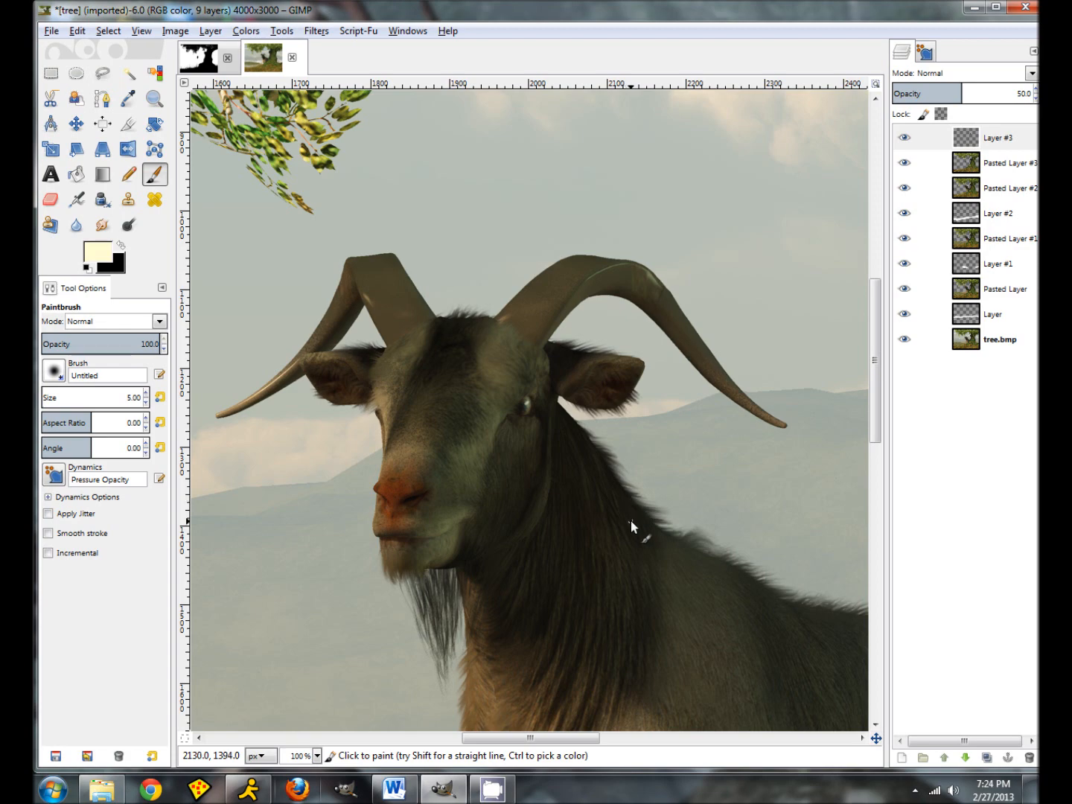
scroll(623, 513, down, 1)
scroll(623, 513, up, 1)
click(905, 139)
click(905, 138)
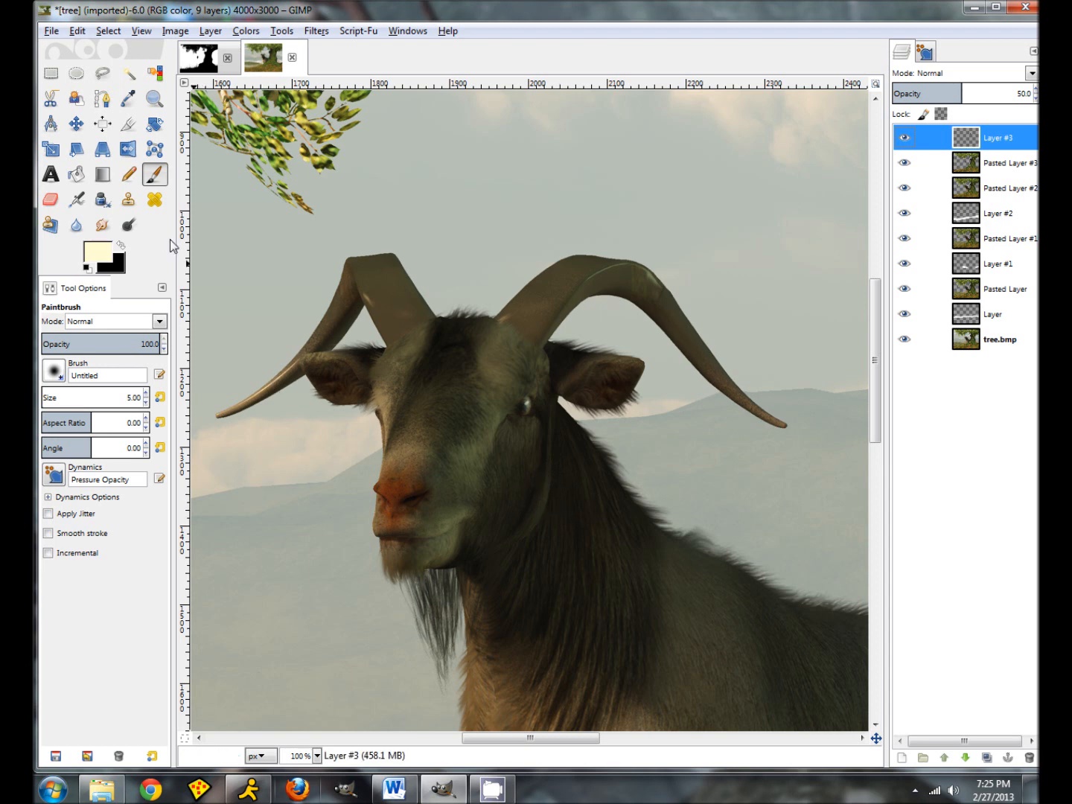
- Smudge the hard line between the goat's jaw and neck on Pasted Layer #2, using the Bristles 02 brush at size 30
click(103, 229)
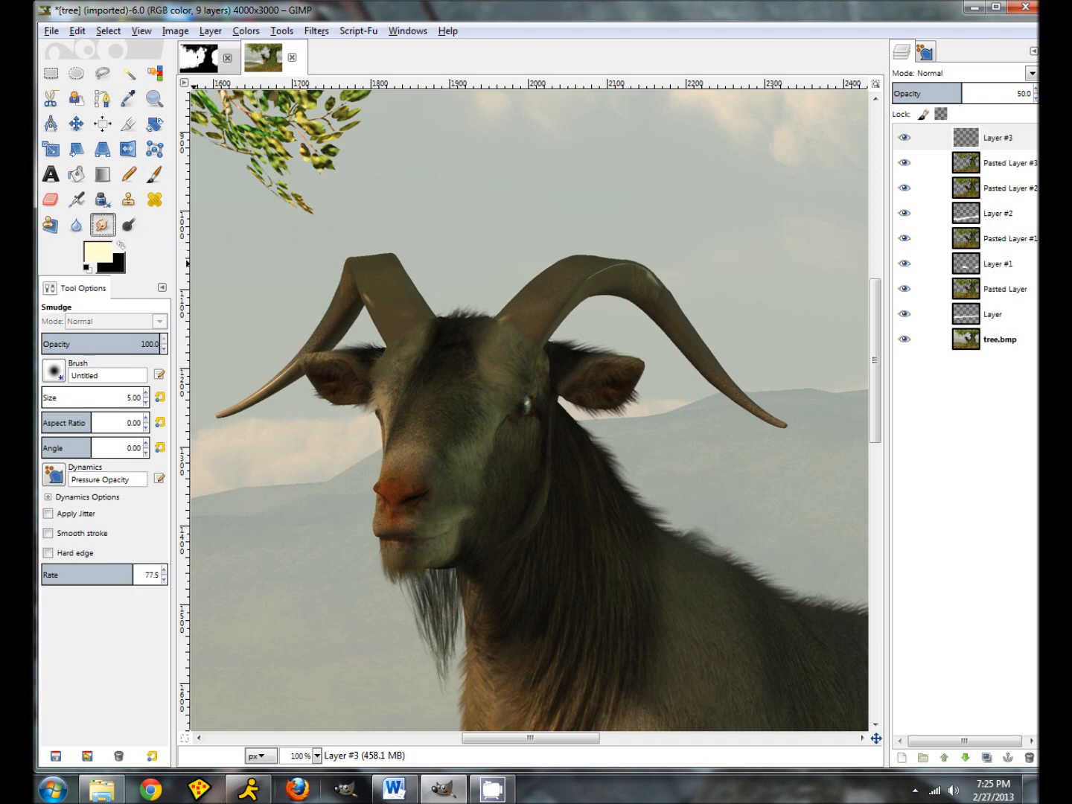
click(54, 370)
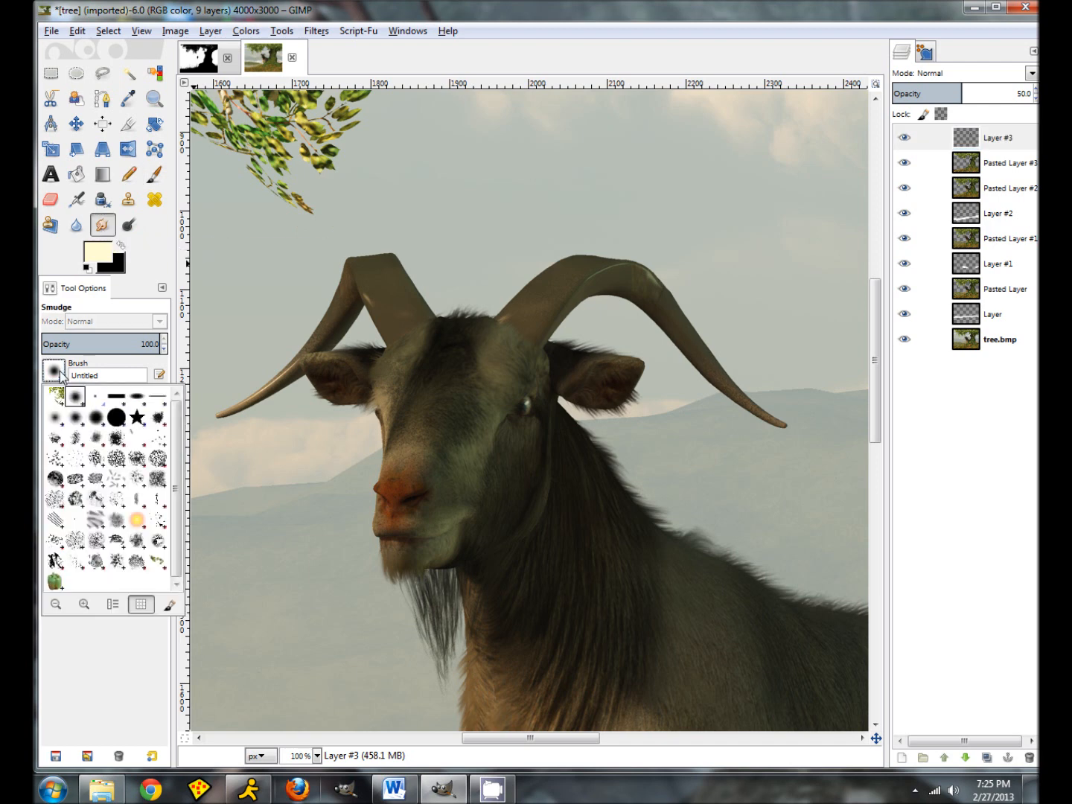
click(60, 460)
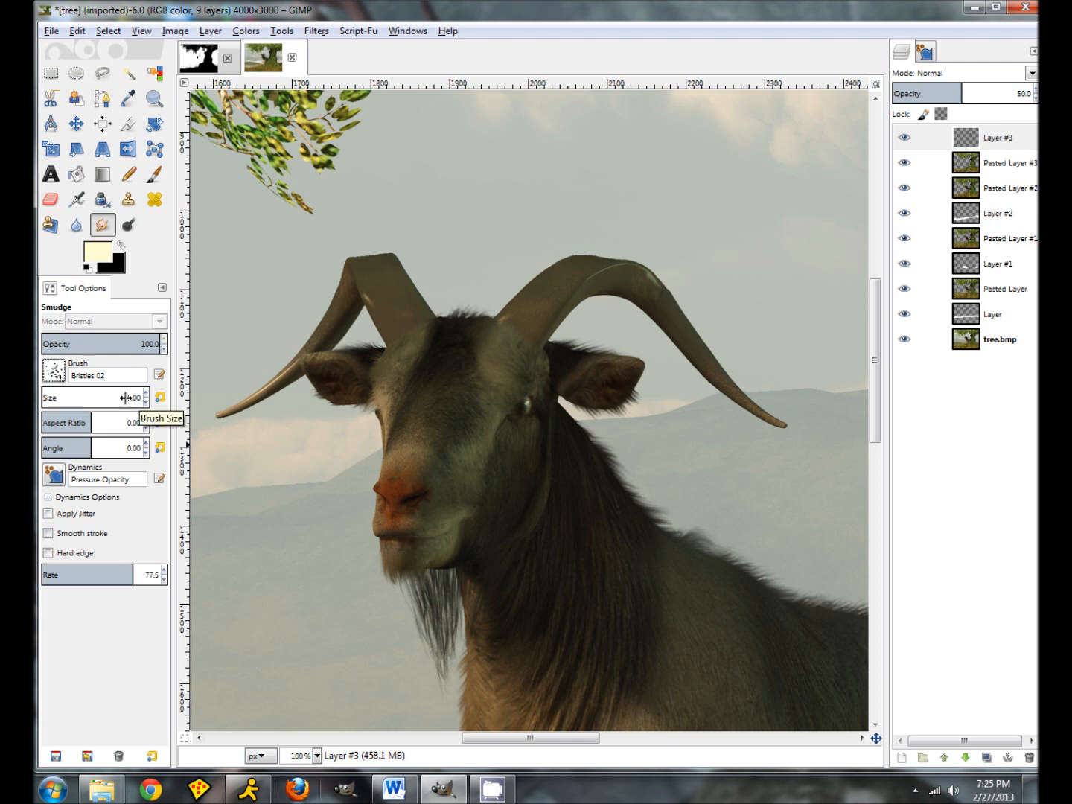
drag(132, 400, 165, 408)
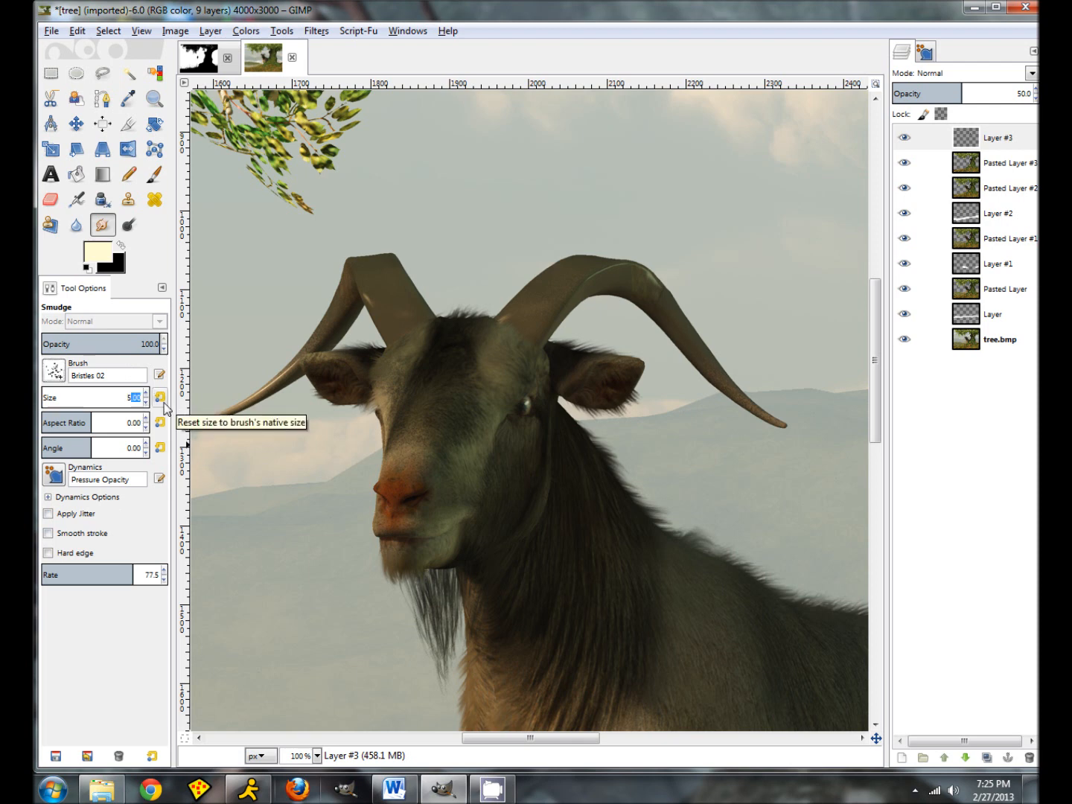
key(BackSpace)
key(BackSpace)
text(30)
key(Return)
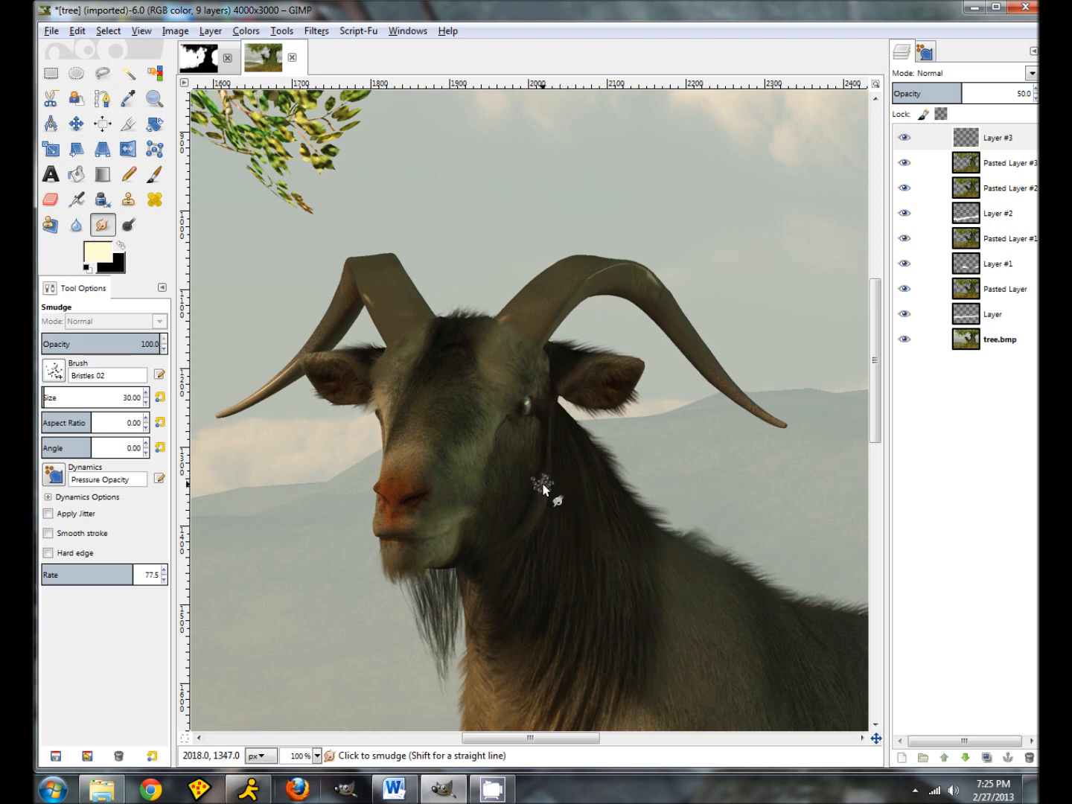
click(968, 189)
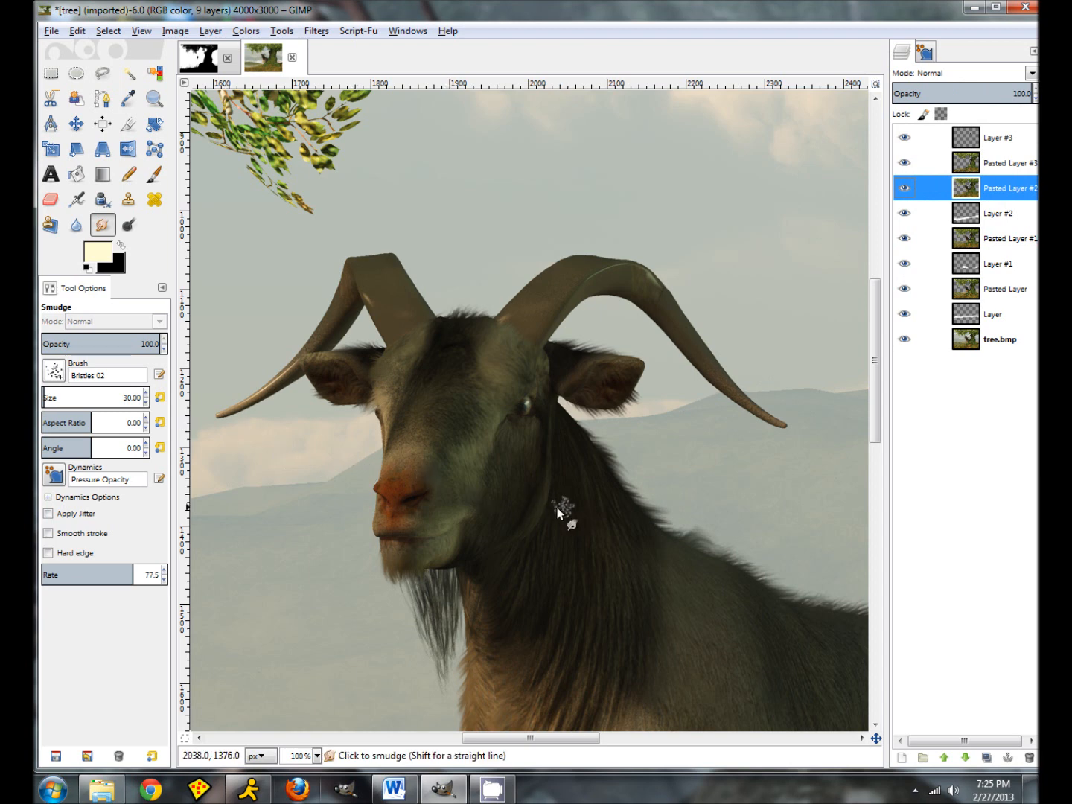
click(537, 500)
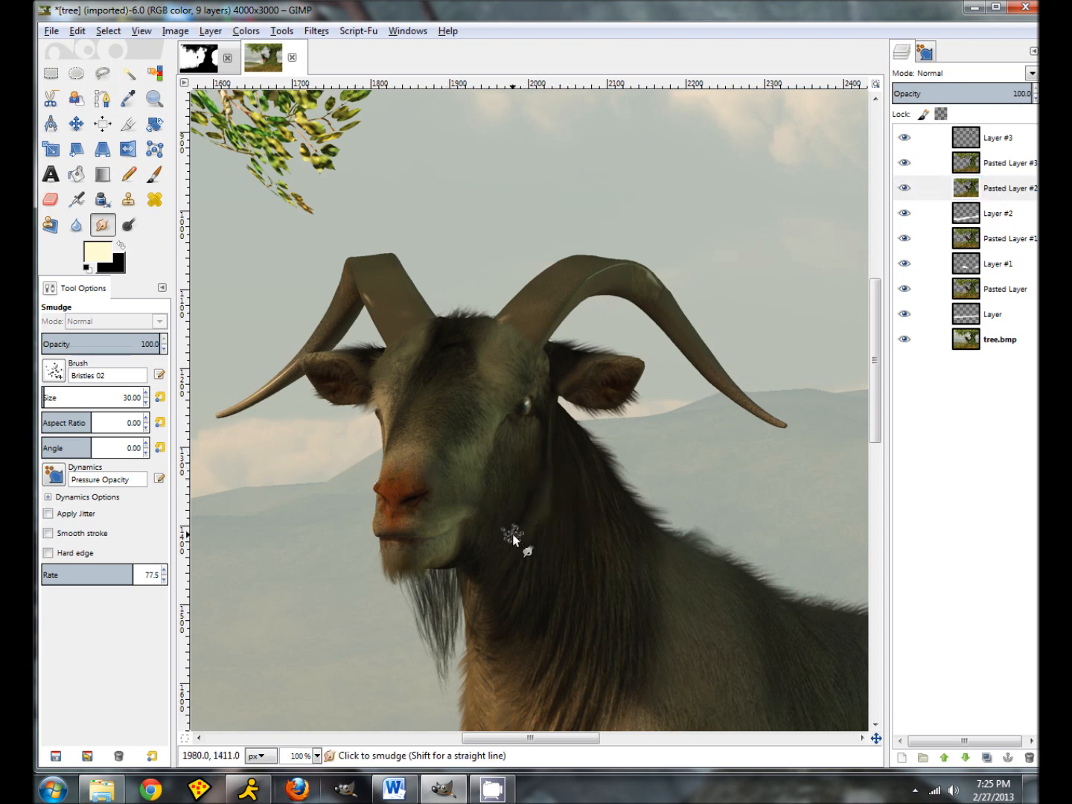
- Check the whole picture at 25% zoom and flatten the image into a single layer
scroll(531, 585, down, 5)
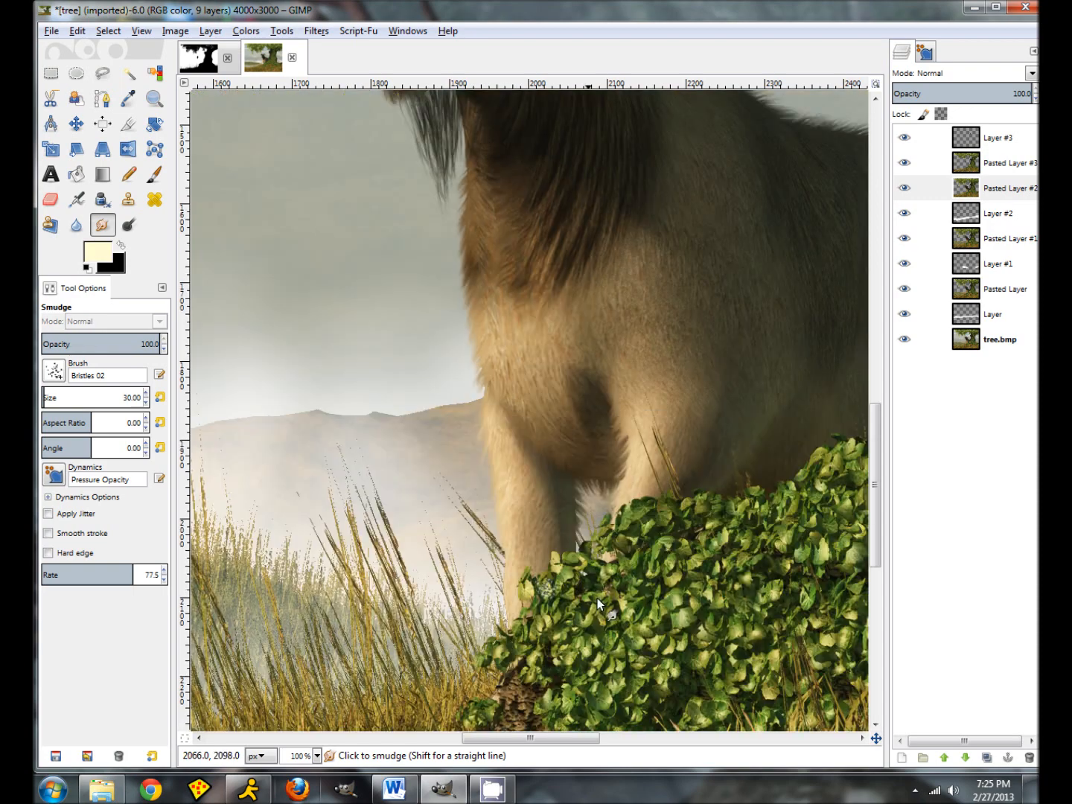
scroll(620, 601, down, 4)
scroll(619, 601, up, 7)
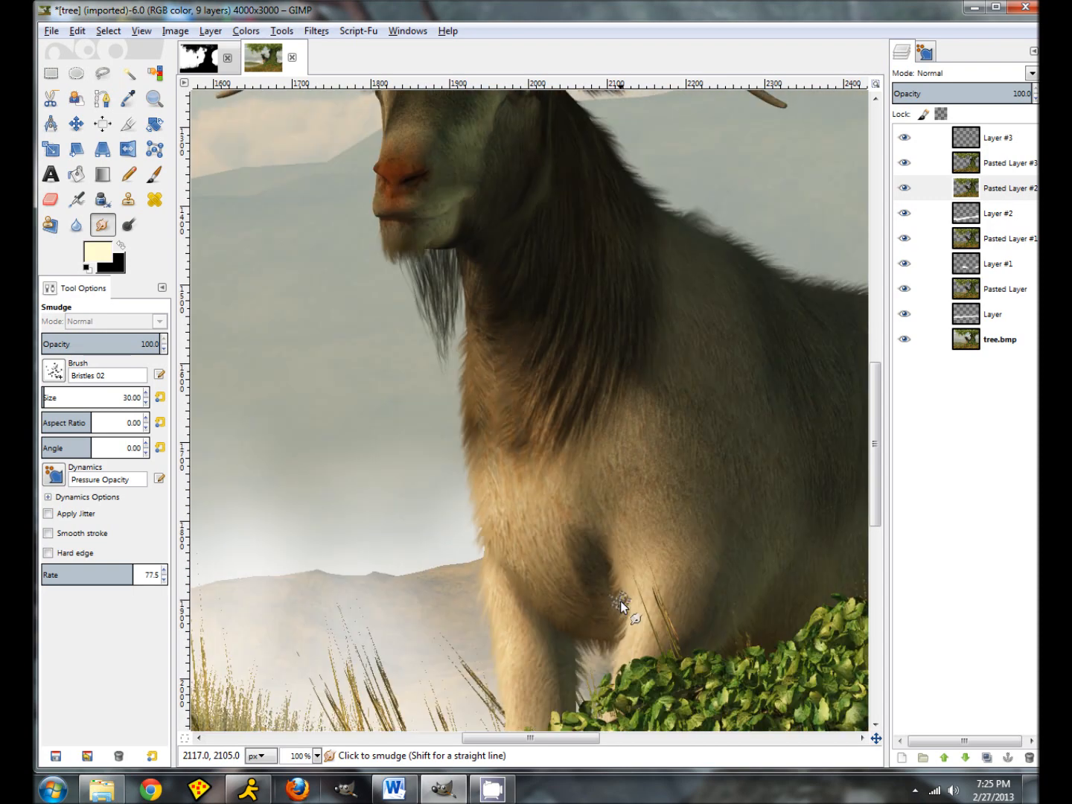
click(318, 755)
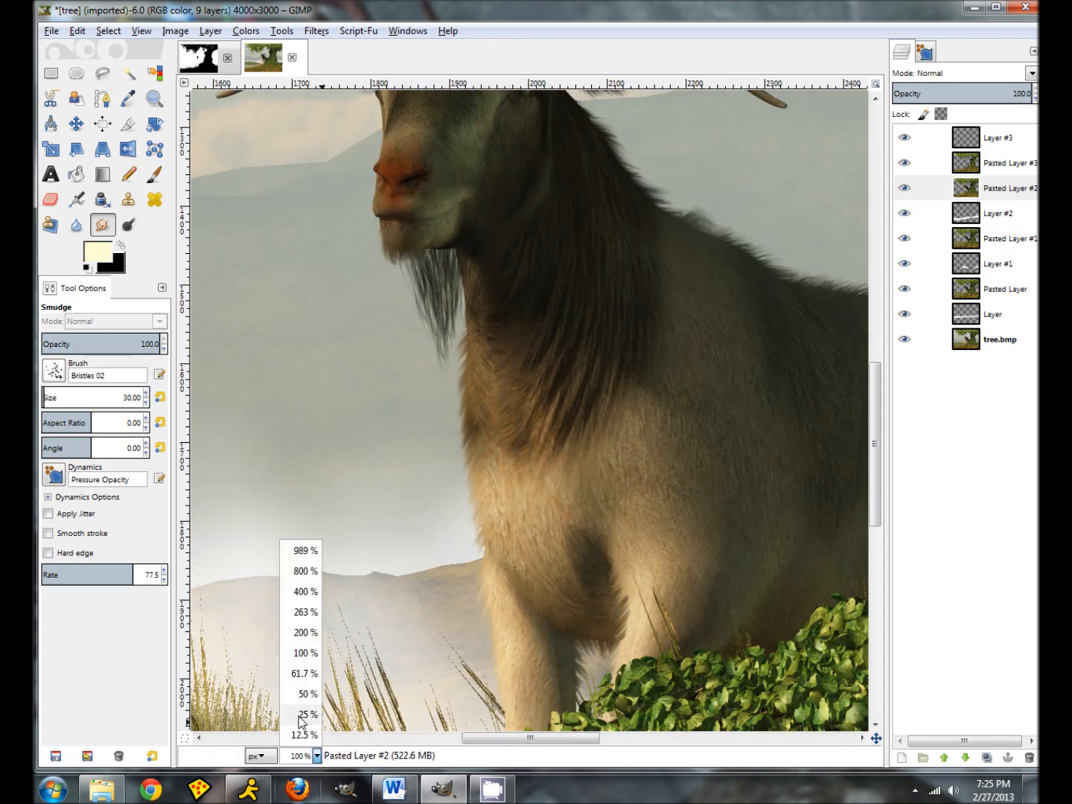
click(306, 721)
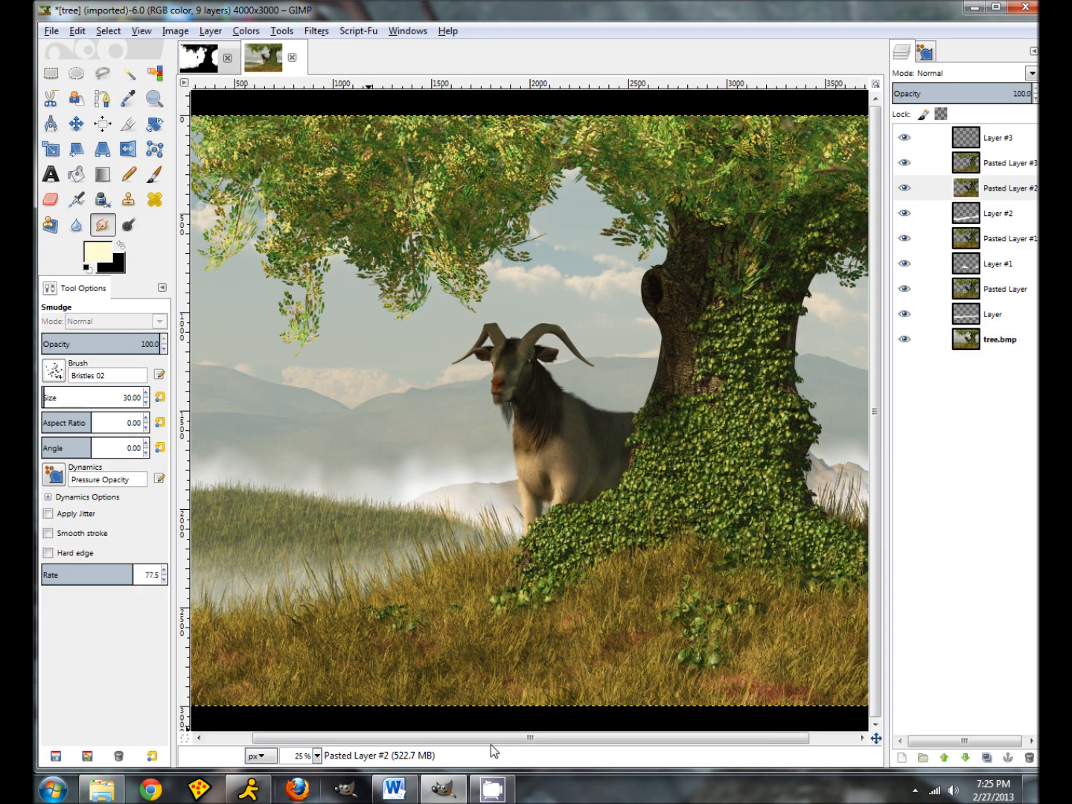
mouse_move(449, 744)
mouse_down()
mouse_move(359, 741)
mouse_move(456, 754)
mouse_up()
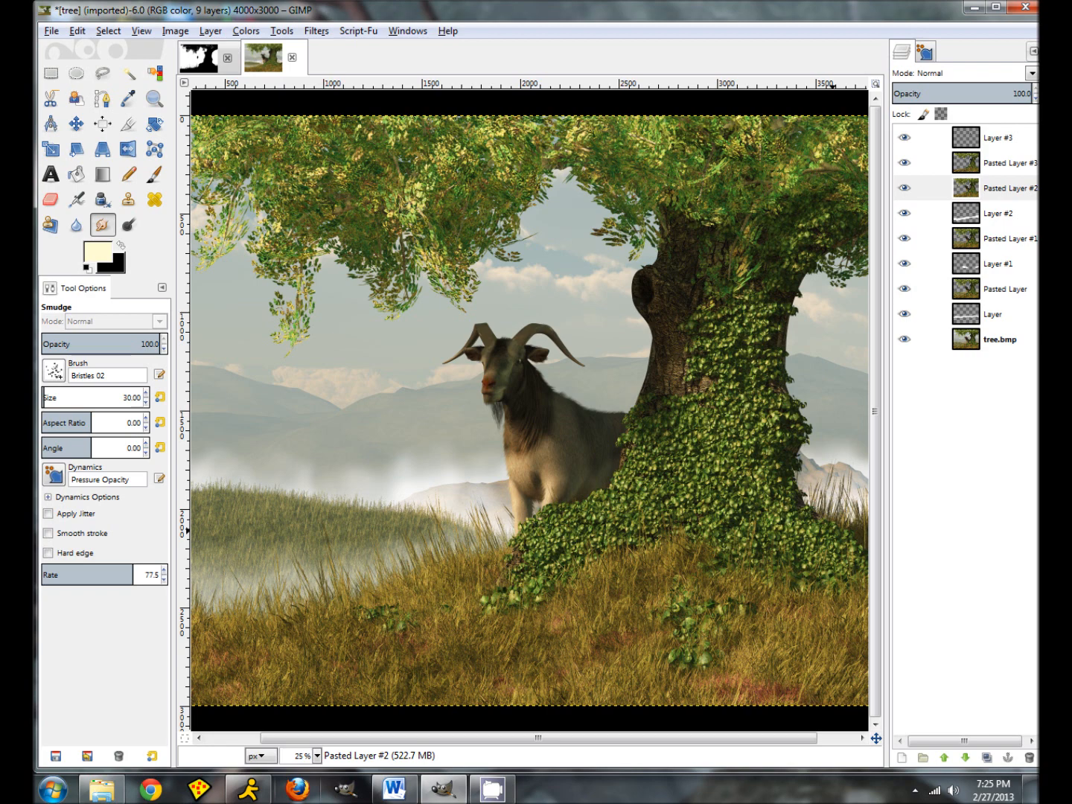
click(1032, 51)
mouse_move(938, 64)
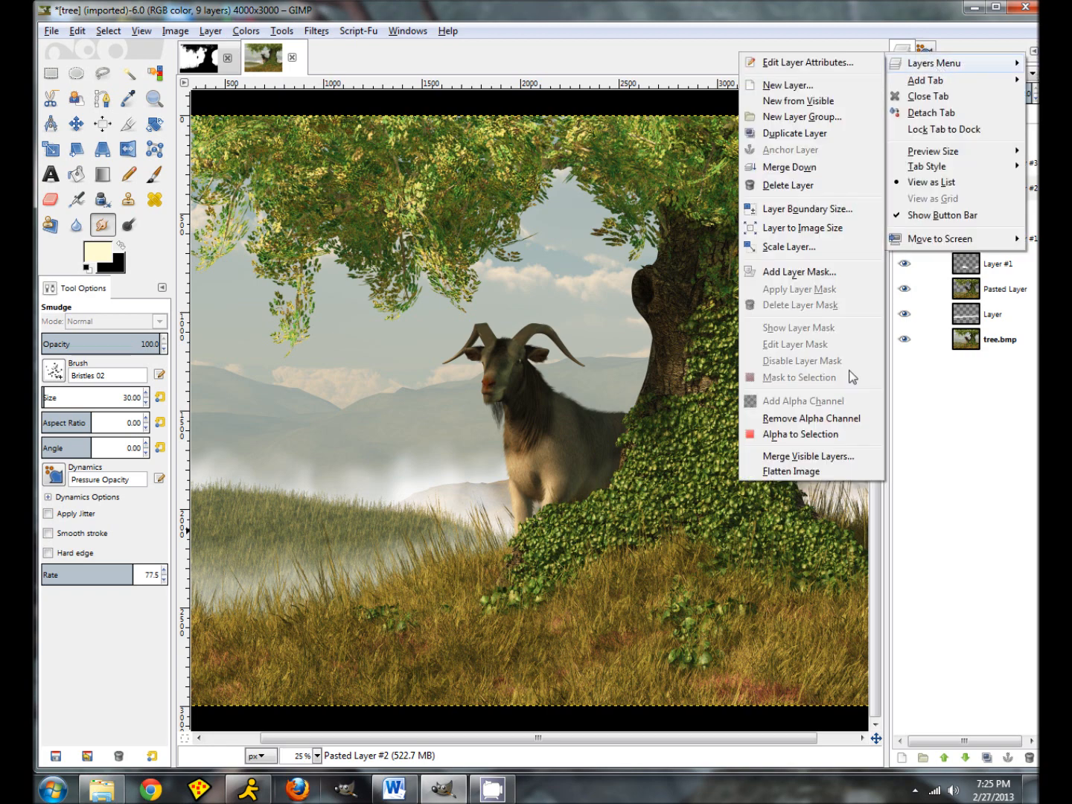
click(797, 471)
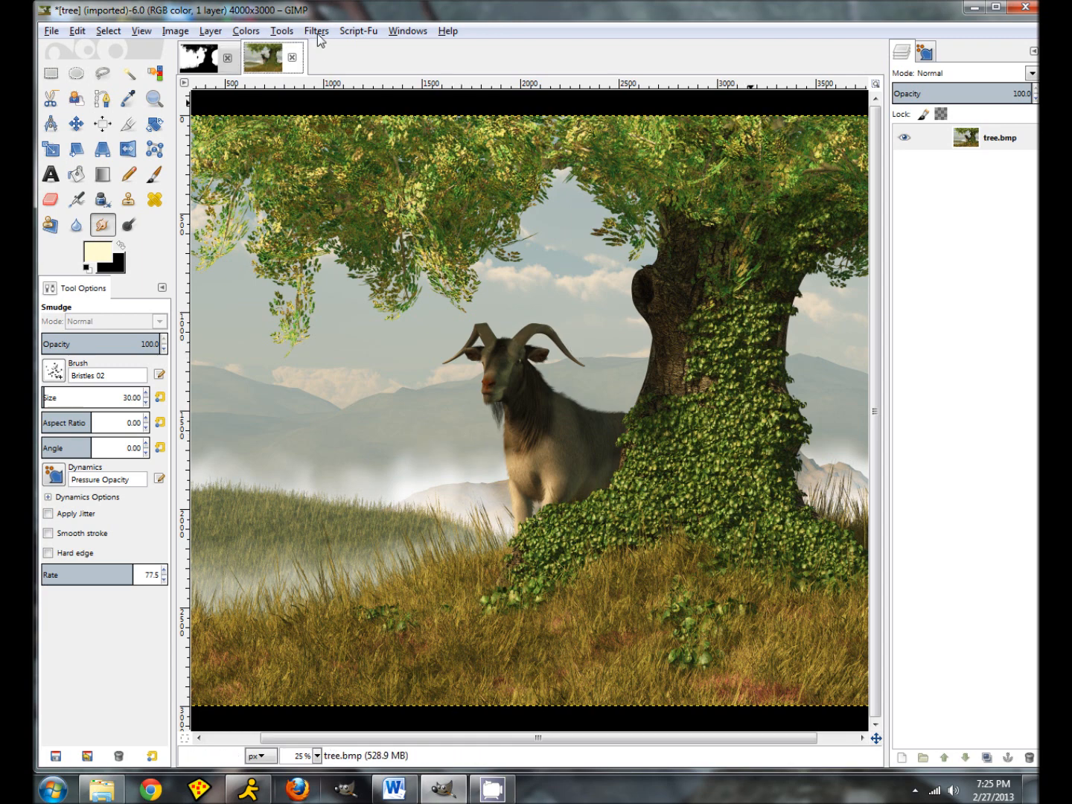
- Start a Levels adjustment on the flattened tree.bmp layer
click(248, 31)
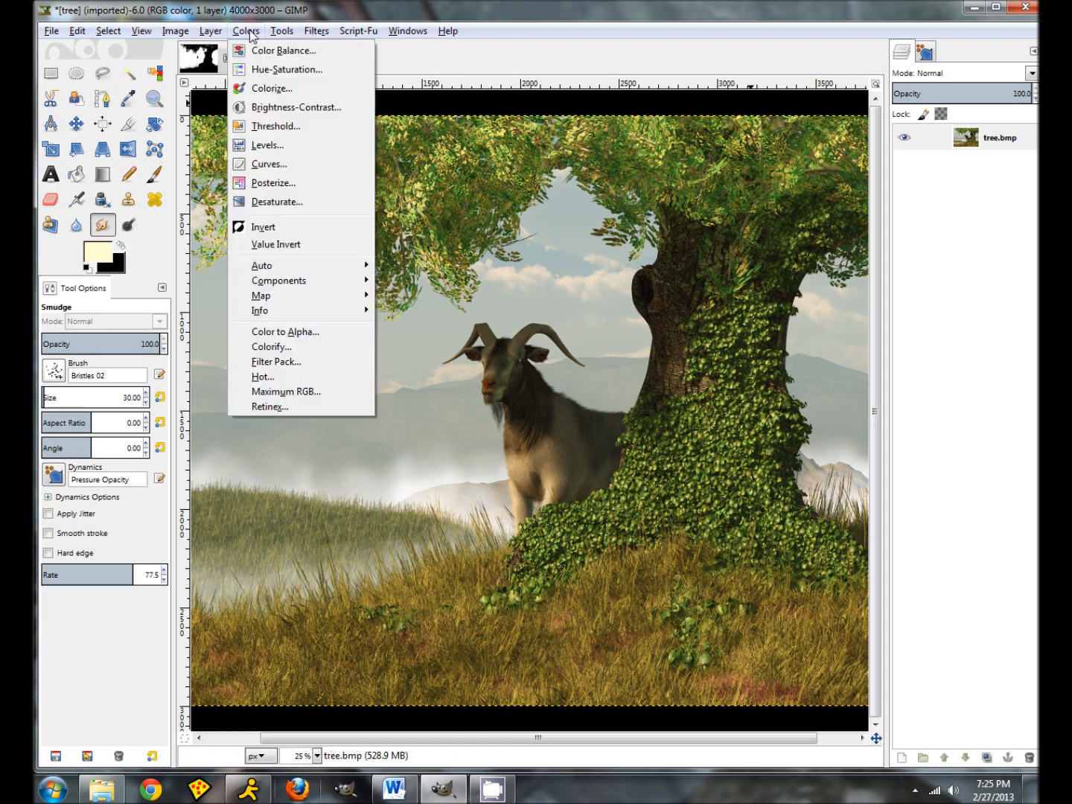
mouse_move(318, 30)
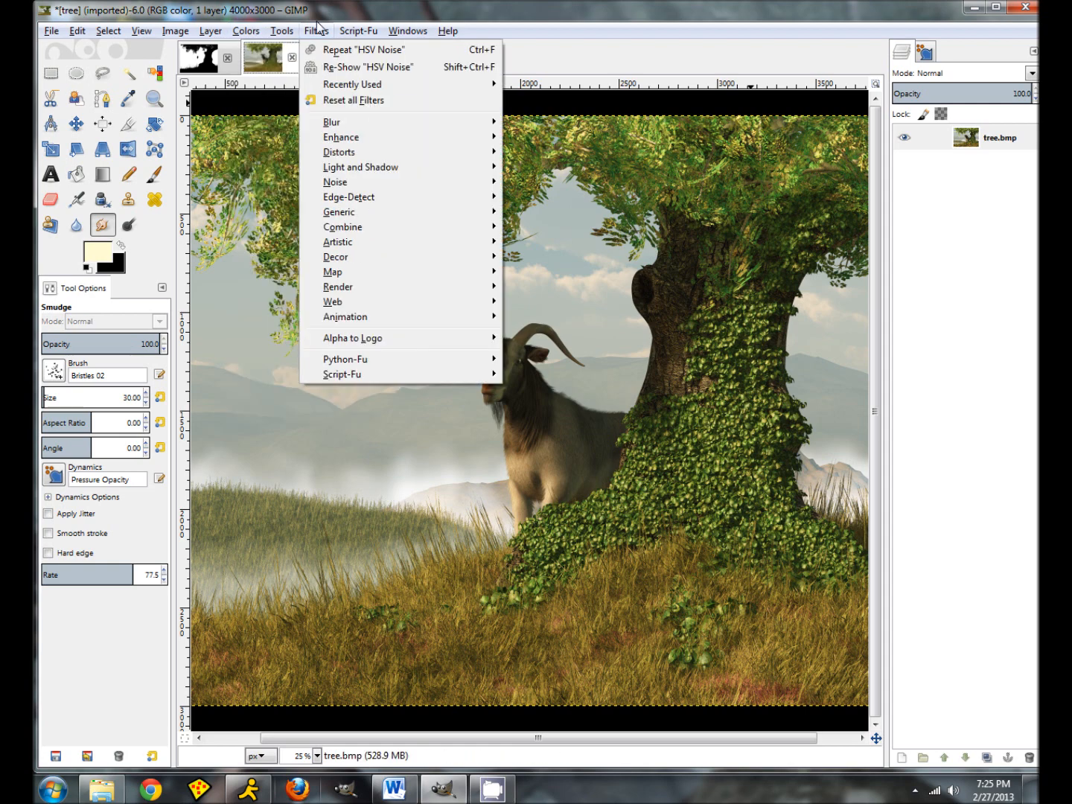
click(253, 144)
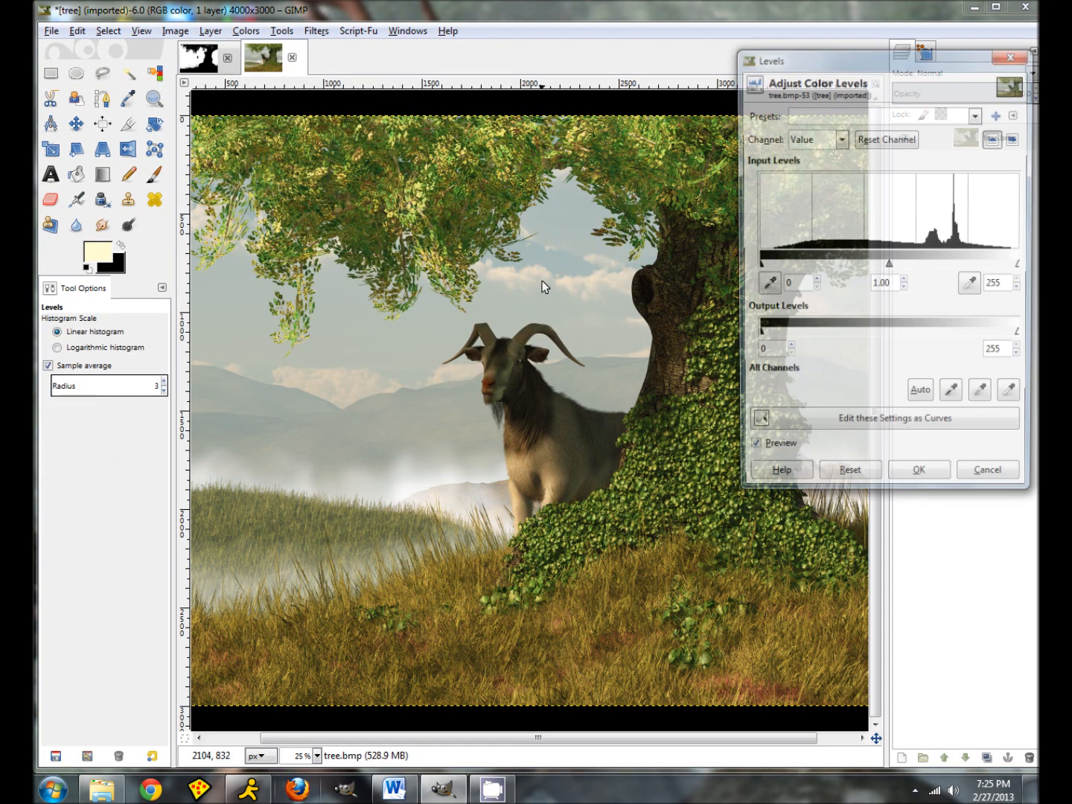
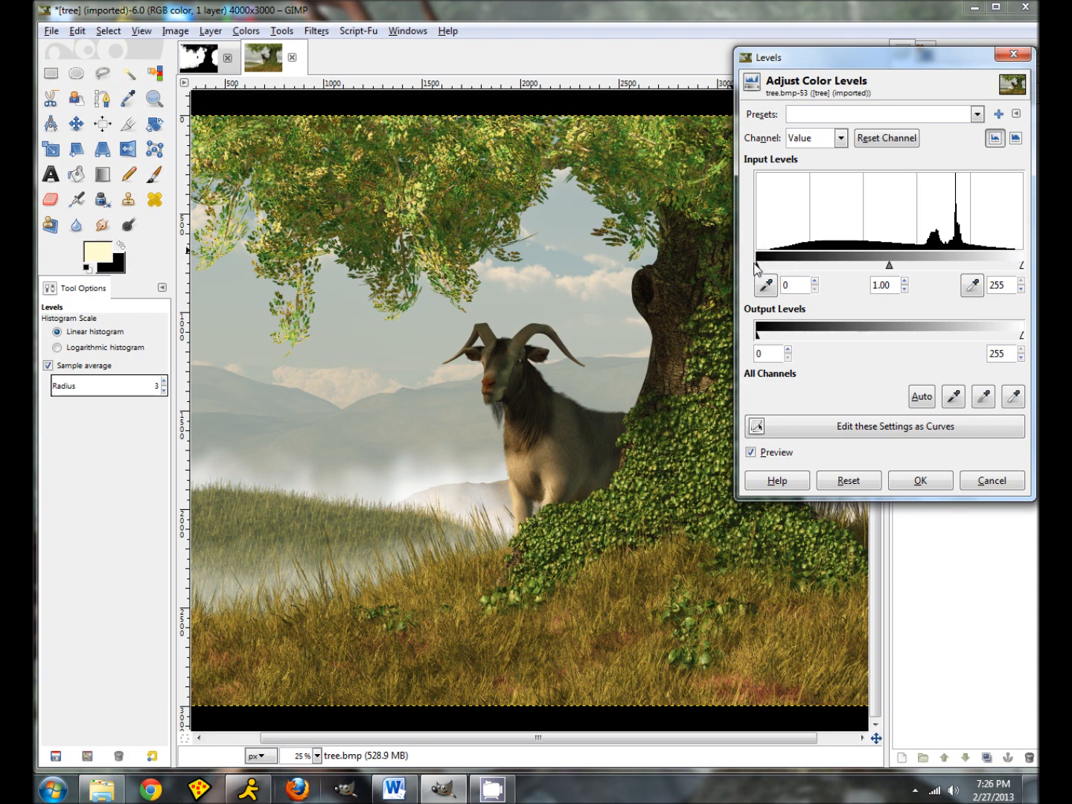
- Try manual input levels of 14, 0.97 and 248 as well as automatic levels, and reset the adjustment
drag(758, 268, 772, 273)
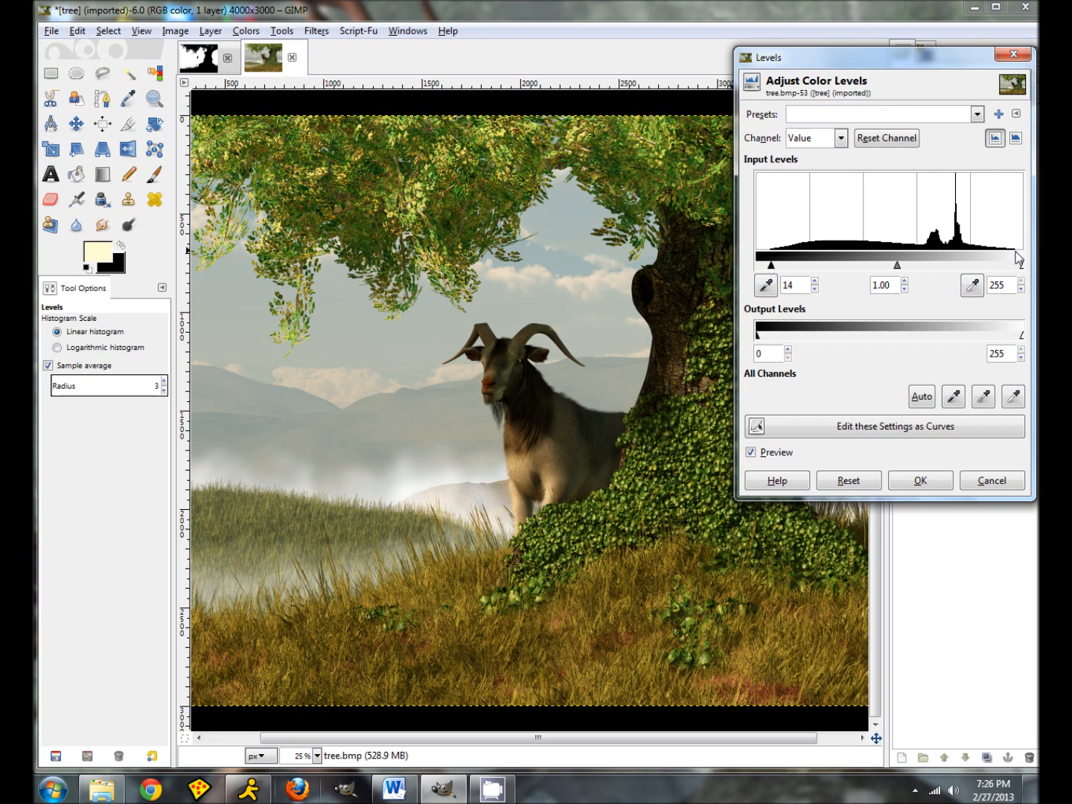
drag(1023, 269, 1016, 269)
click(750, 452)
click(752, 453)
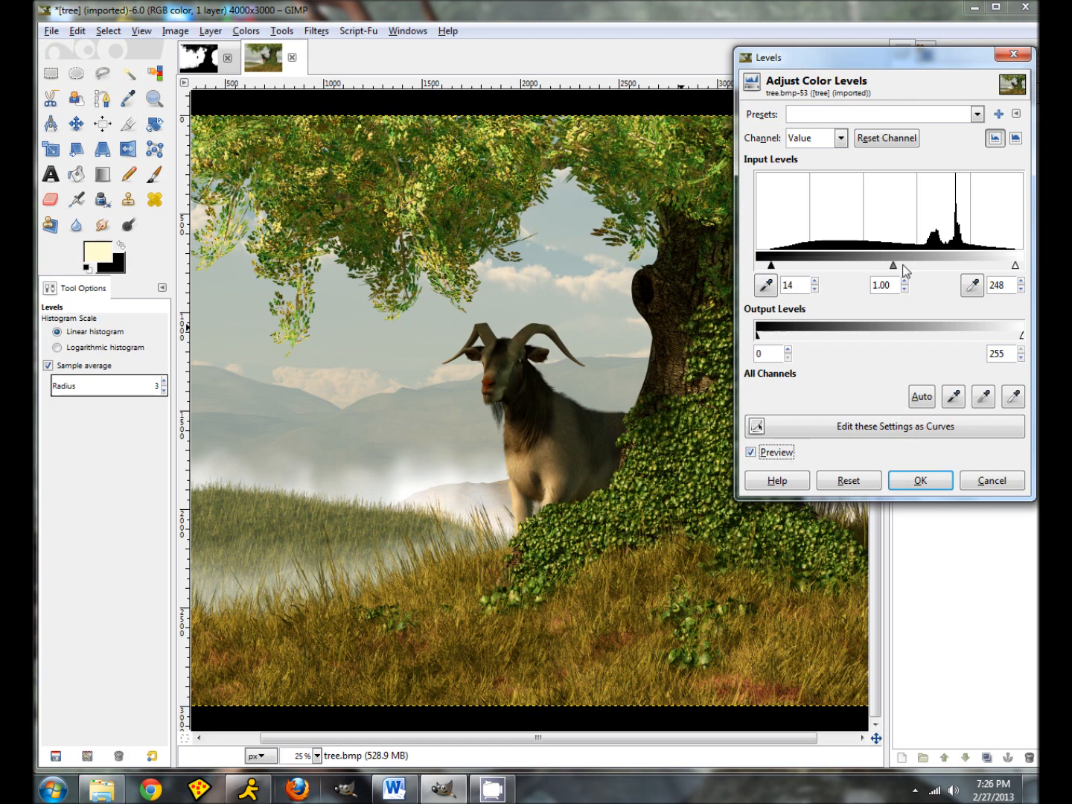
drag(895, 265, 897, 268)
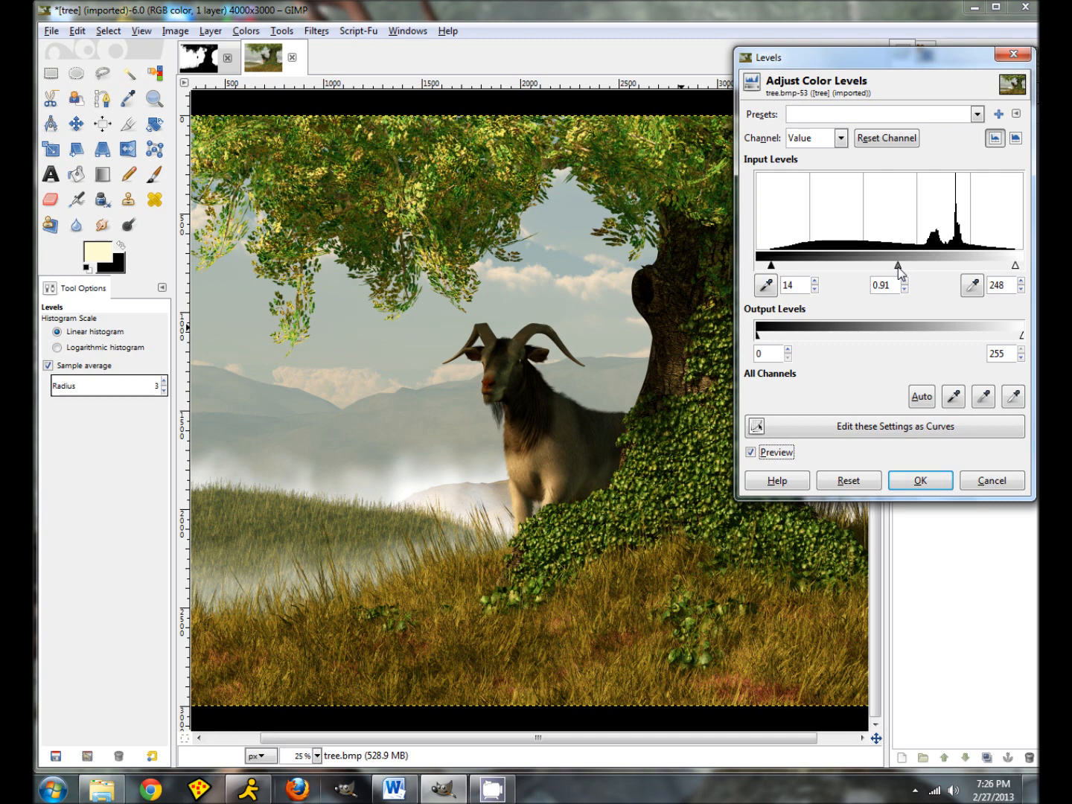
drag(898, 266, 895, 269)
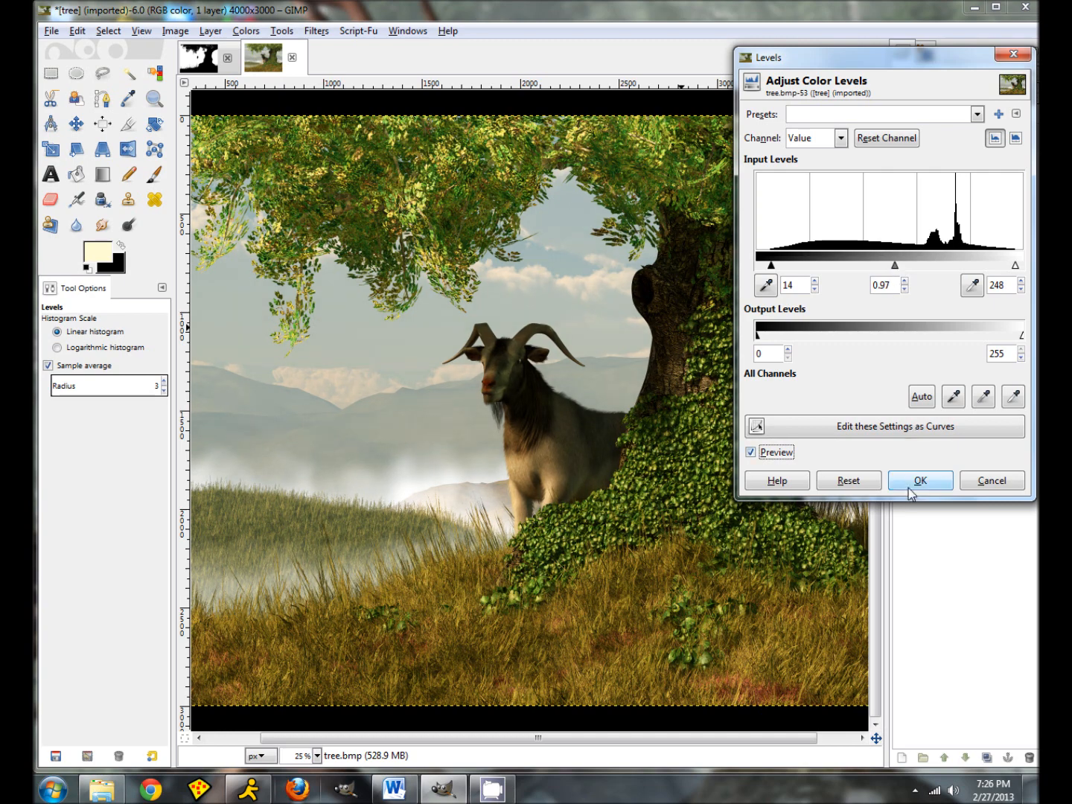
click(921, 398)
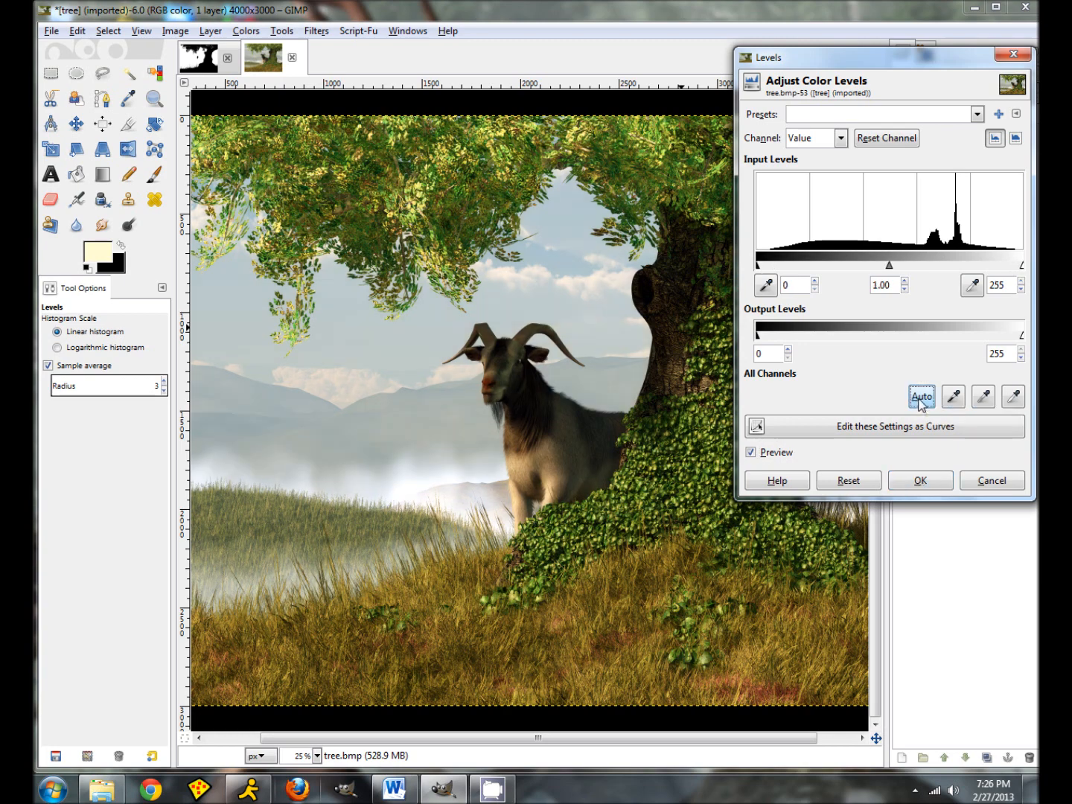
click(848, 480)
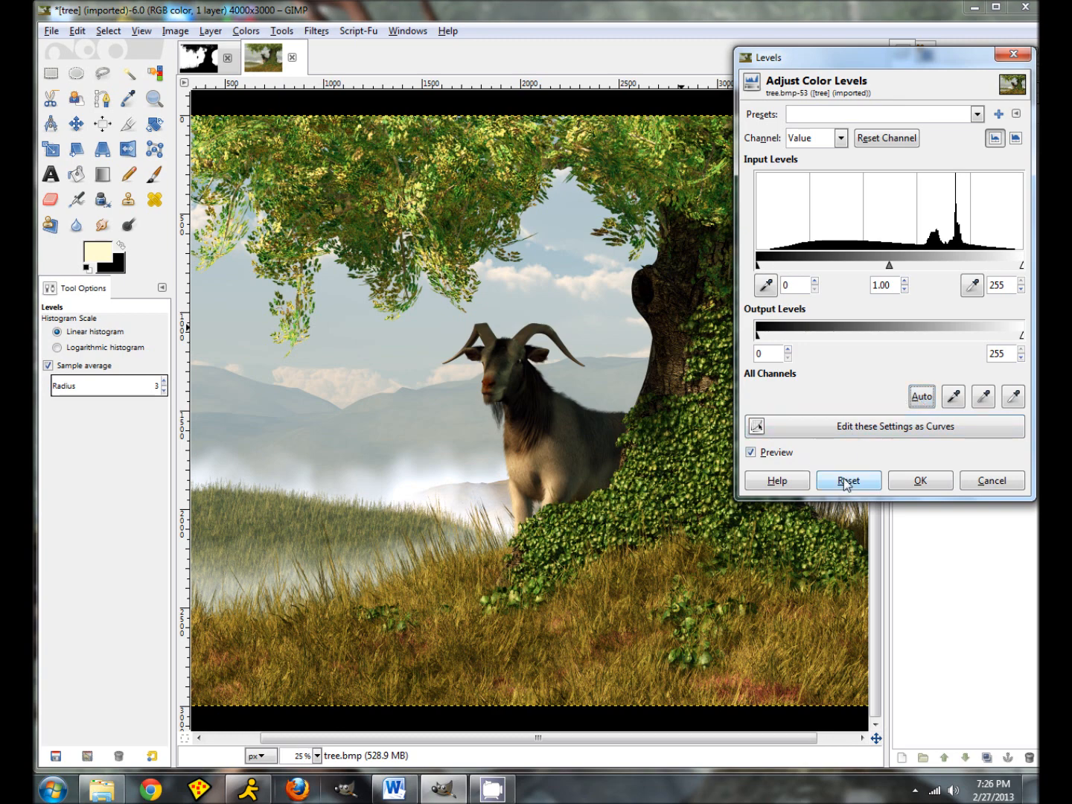
- Set the Value channel's input levels to black point 14, gamma 0.97 and white point 245, and apply them
drag(757, 265, 771, 265)
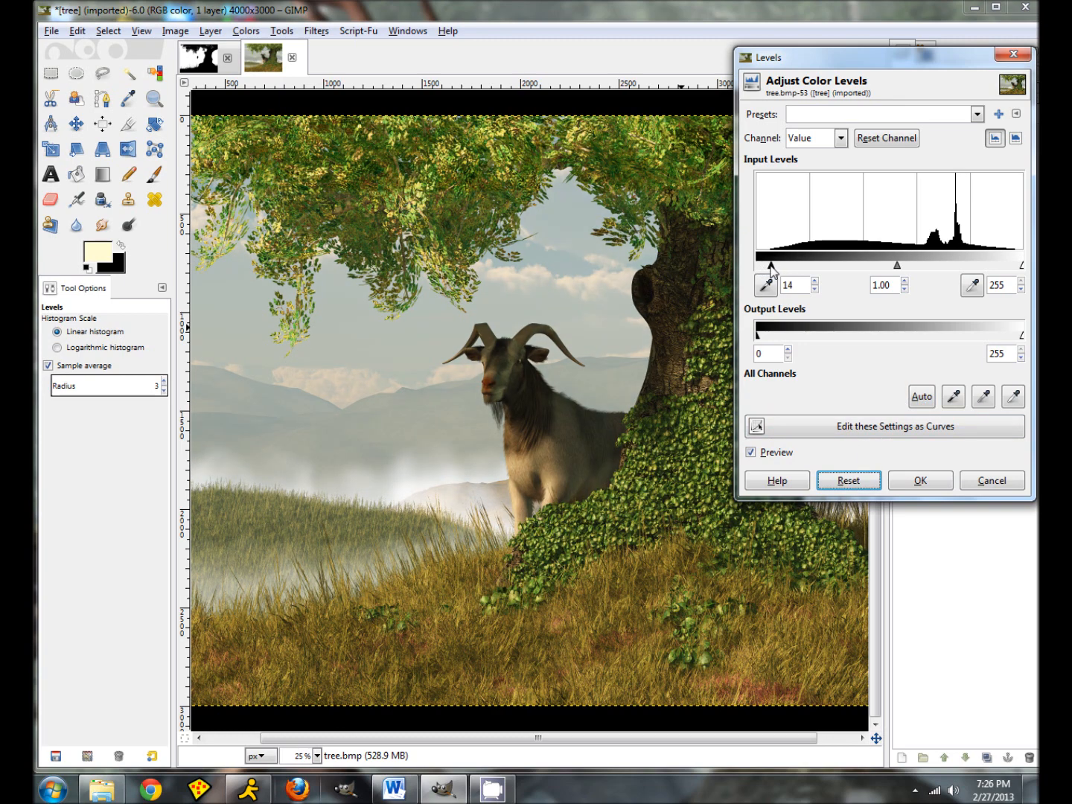
drag(1019, 266, 1011, 266)
drag(892, 266, 893, 269)
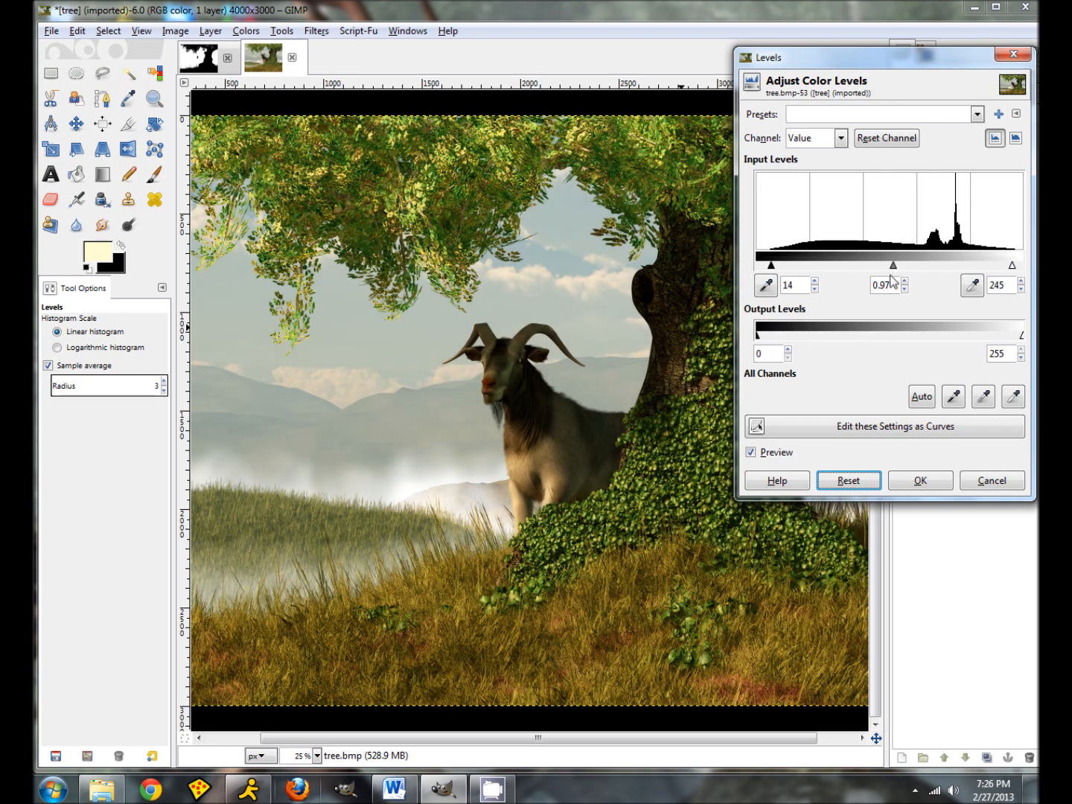
click(916, 485)
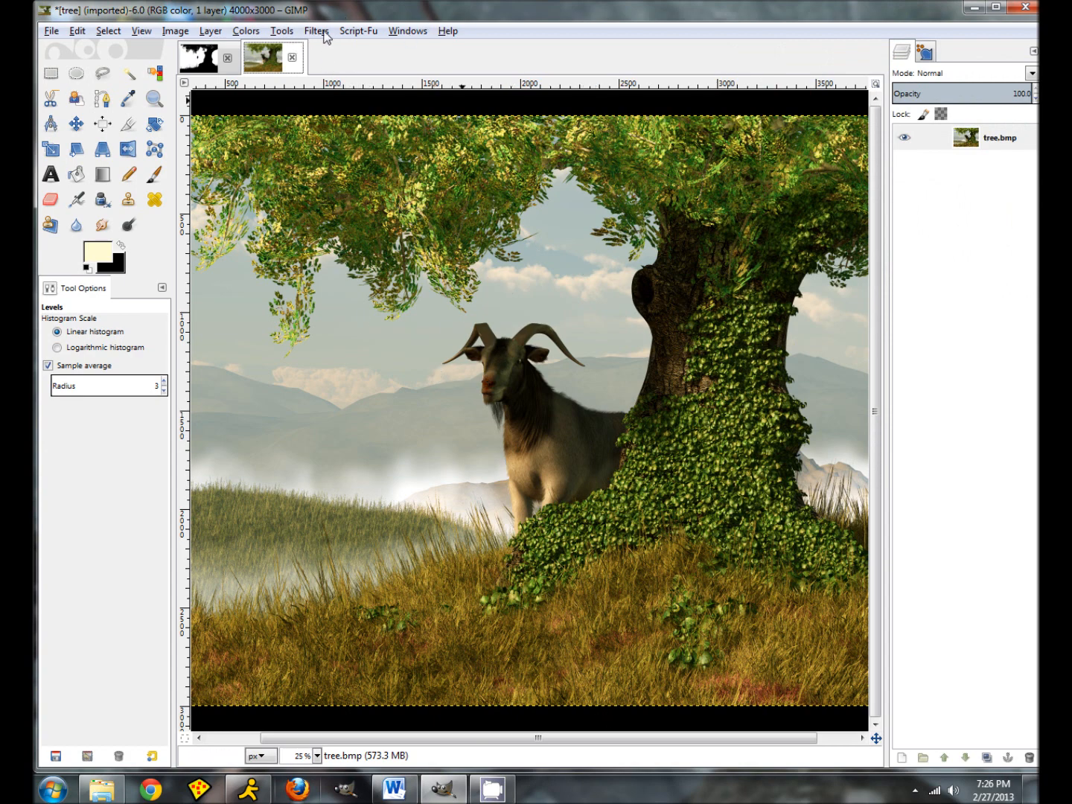
- Start a Color Balance adjustment and shift the shadows slightly from green toward magenta
click(246, 32)
click(248, 48)
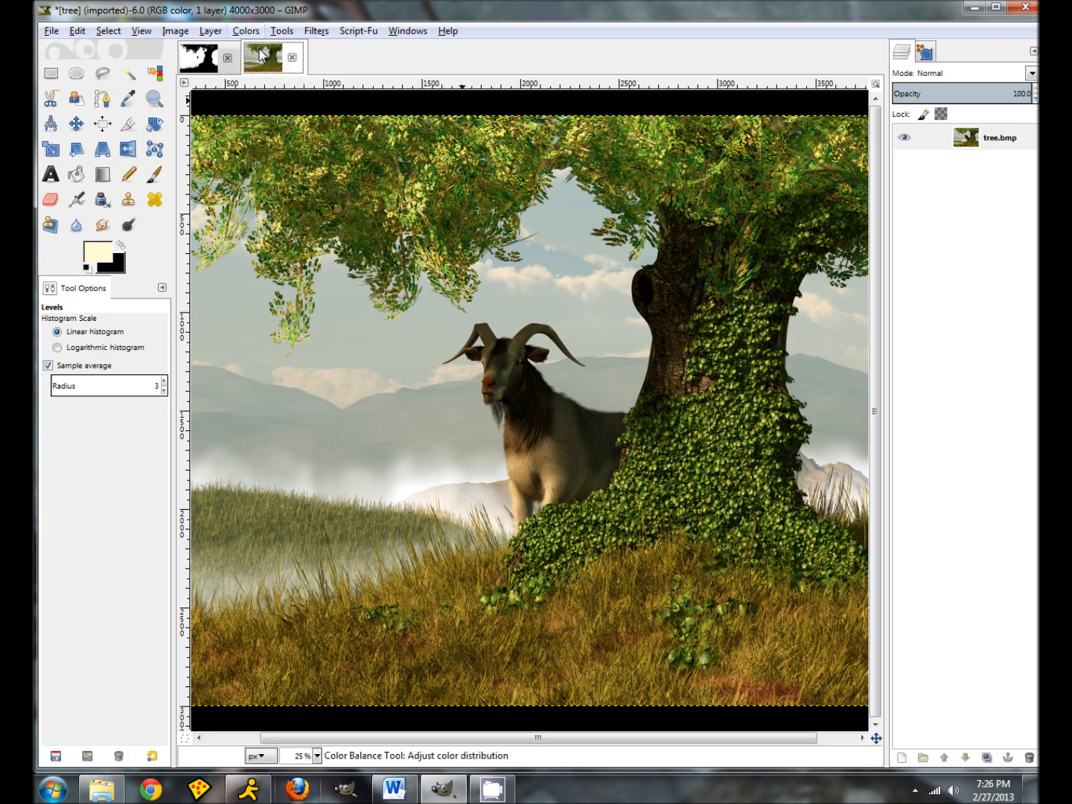
click(786, 233)
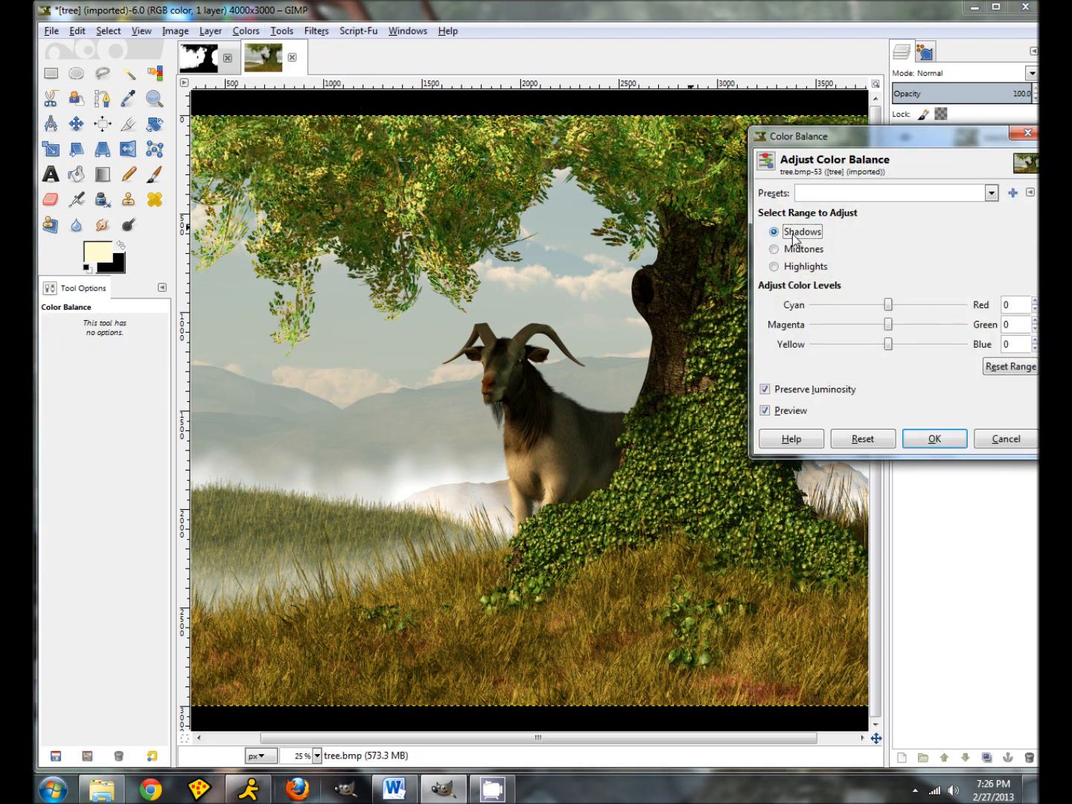
click(859, 326)
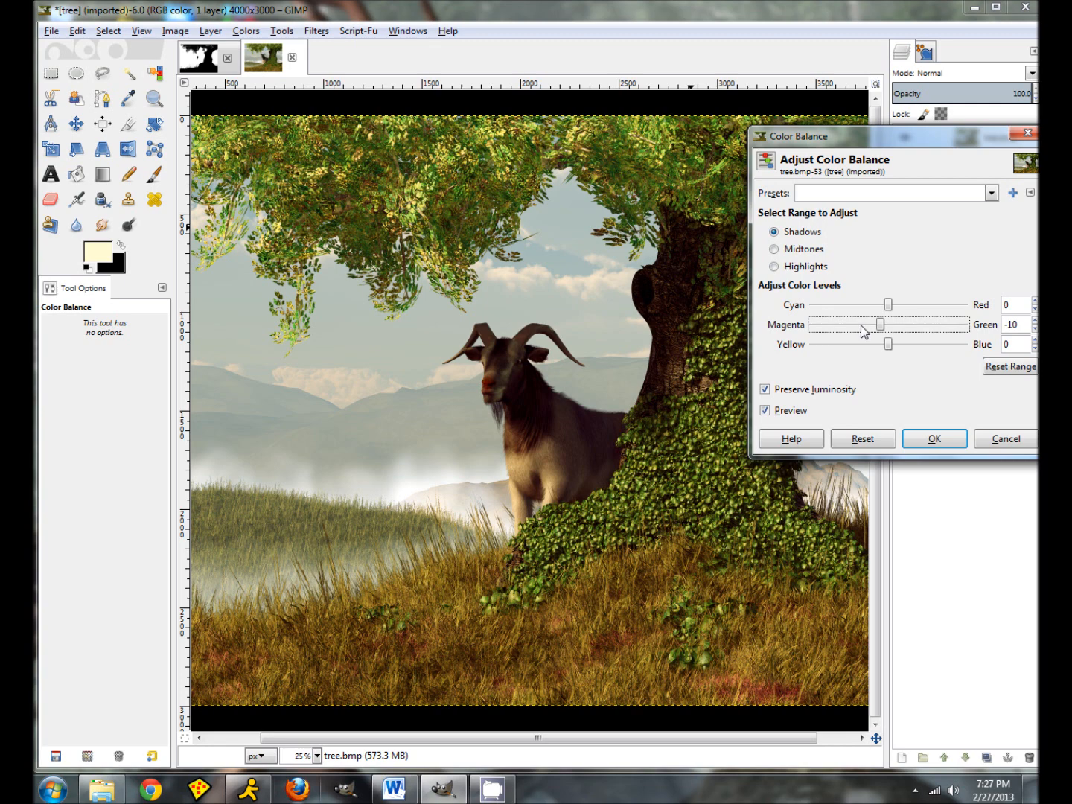
click(1035, 321)
click(1035, 321)
click(1035, 321)
- Shift the midtones toward magenta, setting their Magenta–Green balance to -4
click(803, 249)
click(841, 324)
click(1034, 321)
click(1035, 321)
click(1035, 320)
click(1035, 320)
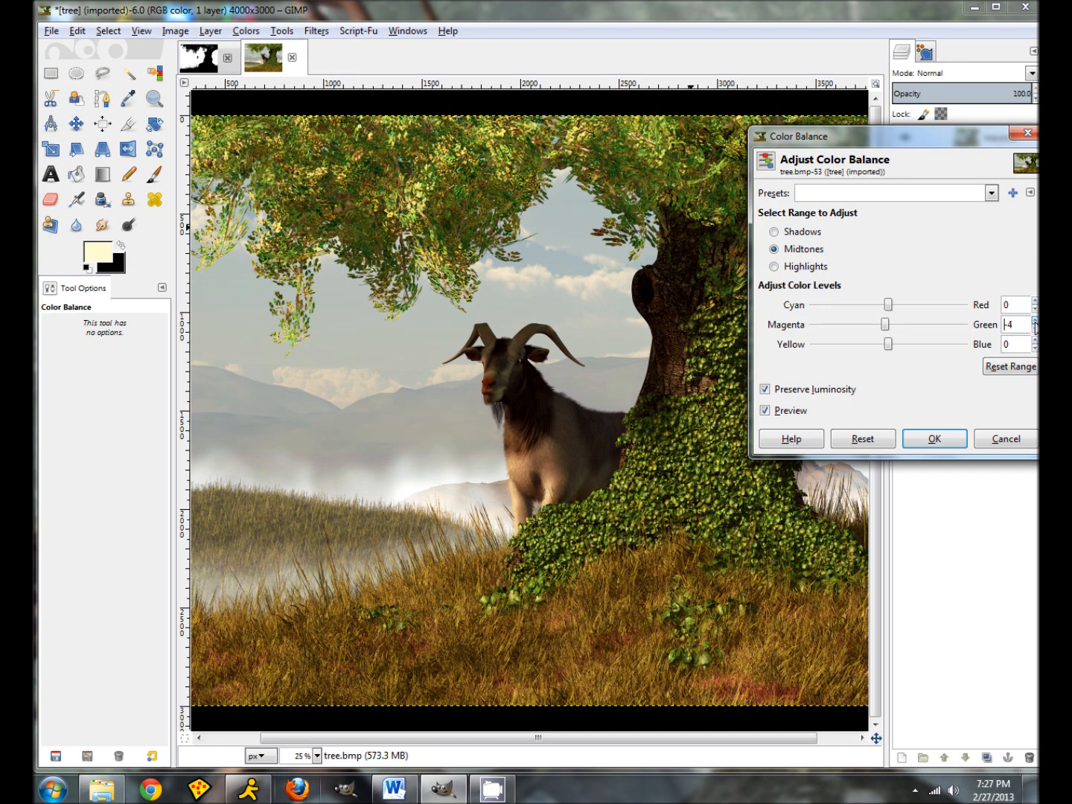
- Shift the highlights slightly toward red and set their Yellow–Blue balance to -10, then apply the color balance
click(808, 266)
click(935, 306)
click(870, 347)
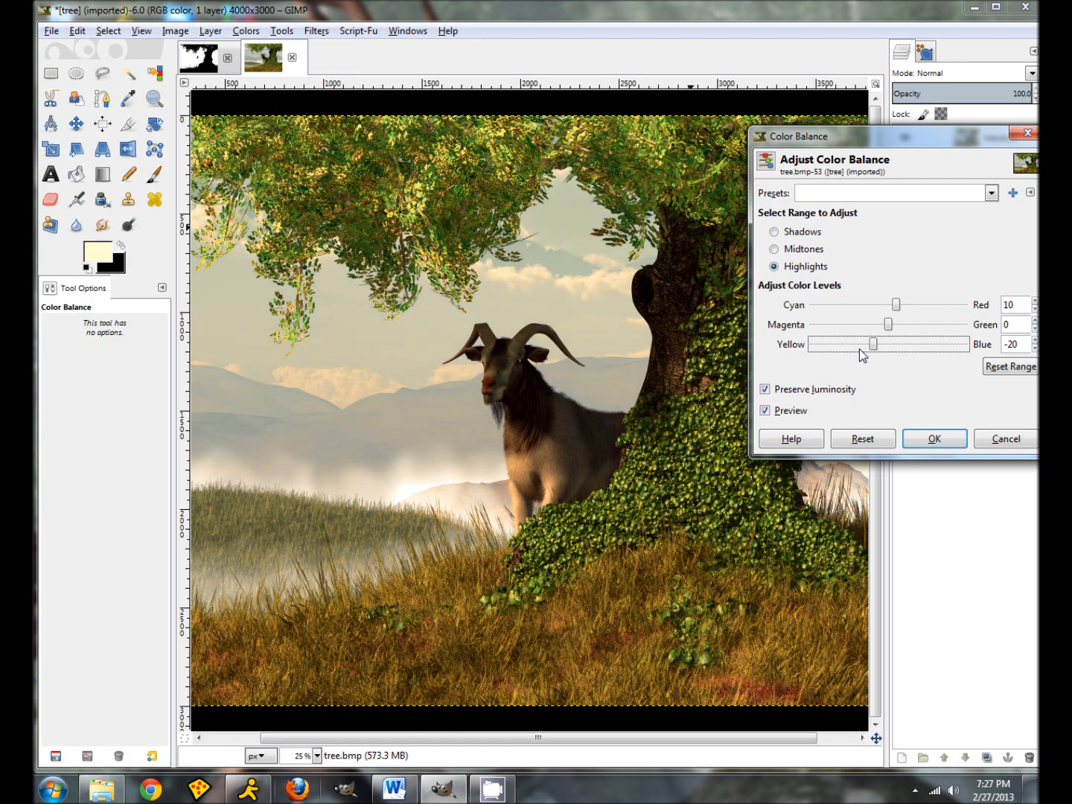
click(911, 346)
click(1034, 309)
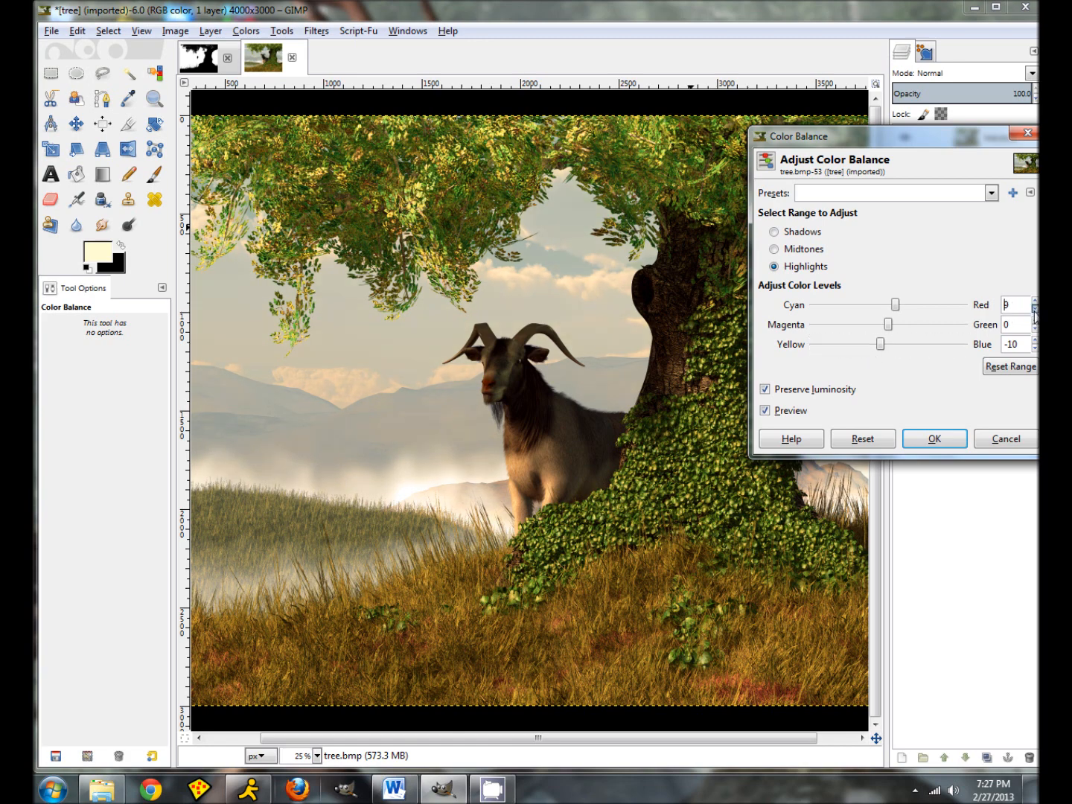
click(1034, 308)
click(1034, 311)
click(765, 411)
click(936, 440)
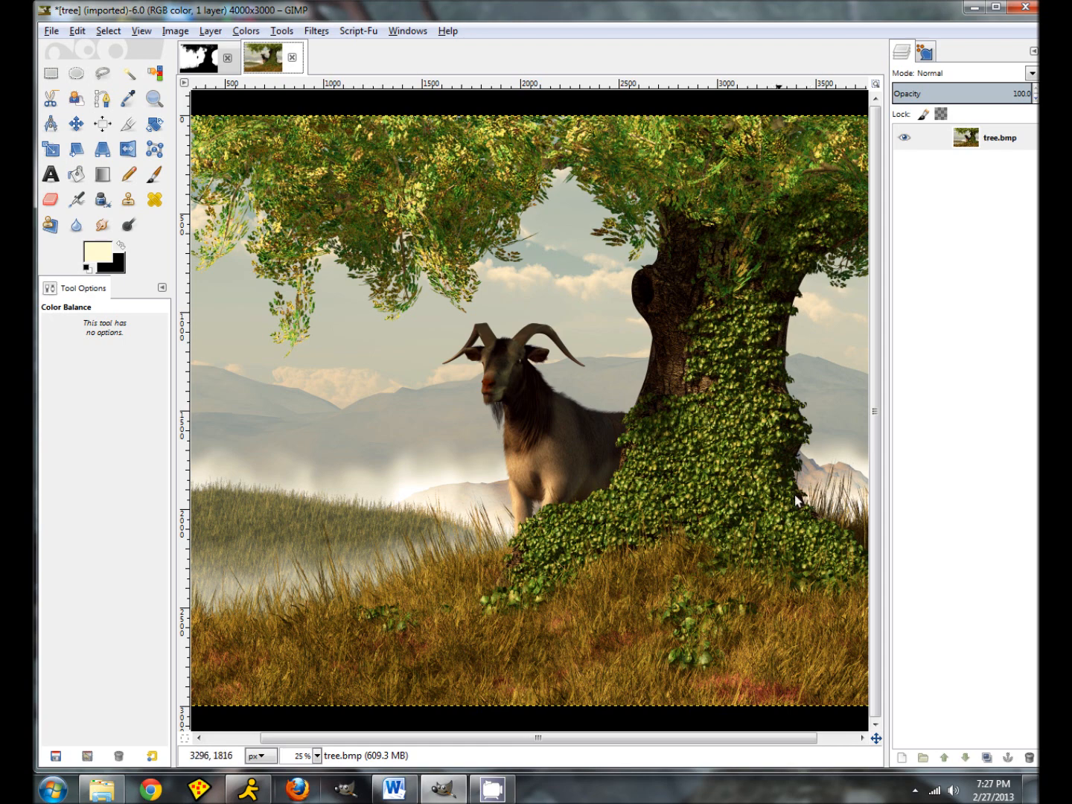
- Set the foreground color to medium gray 7f7f7f, with red, green and blue at 127
click(902, 758)
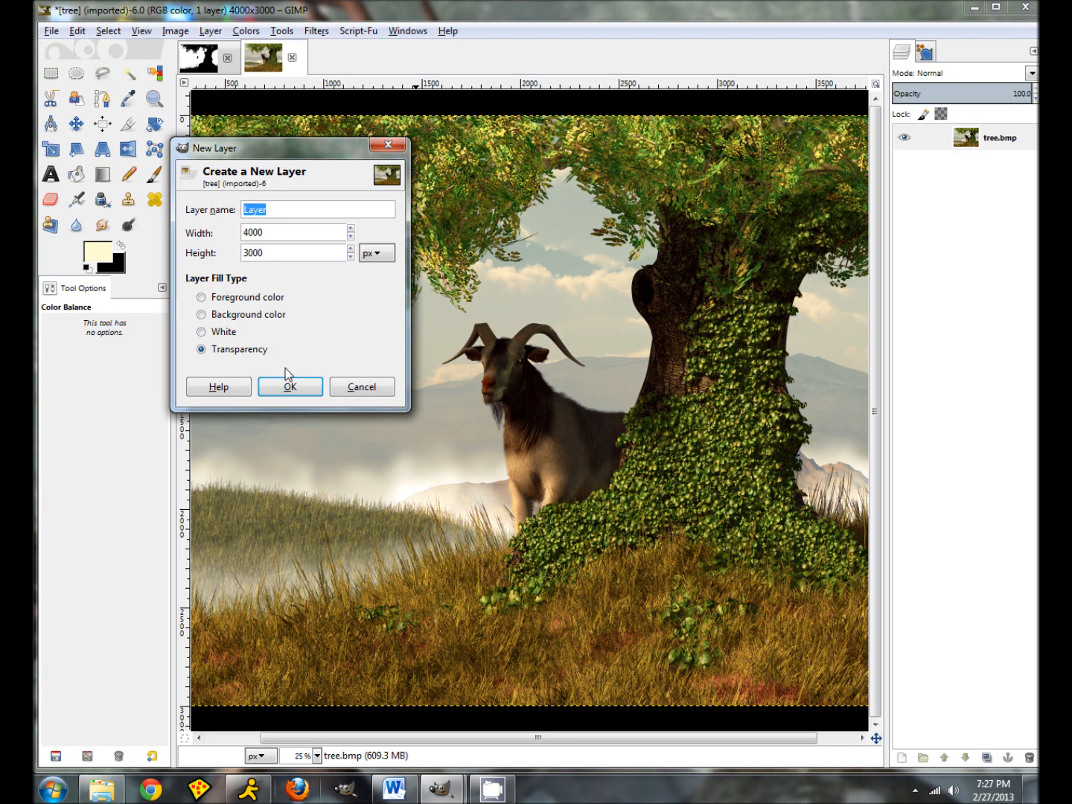
click(368, 393)
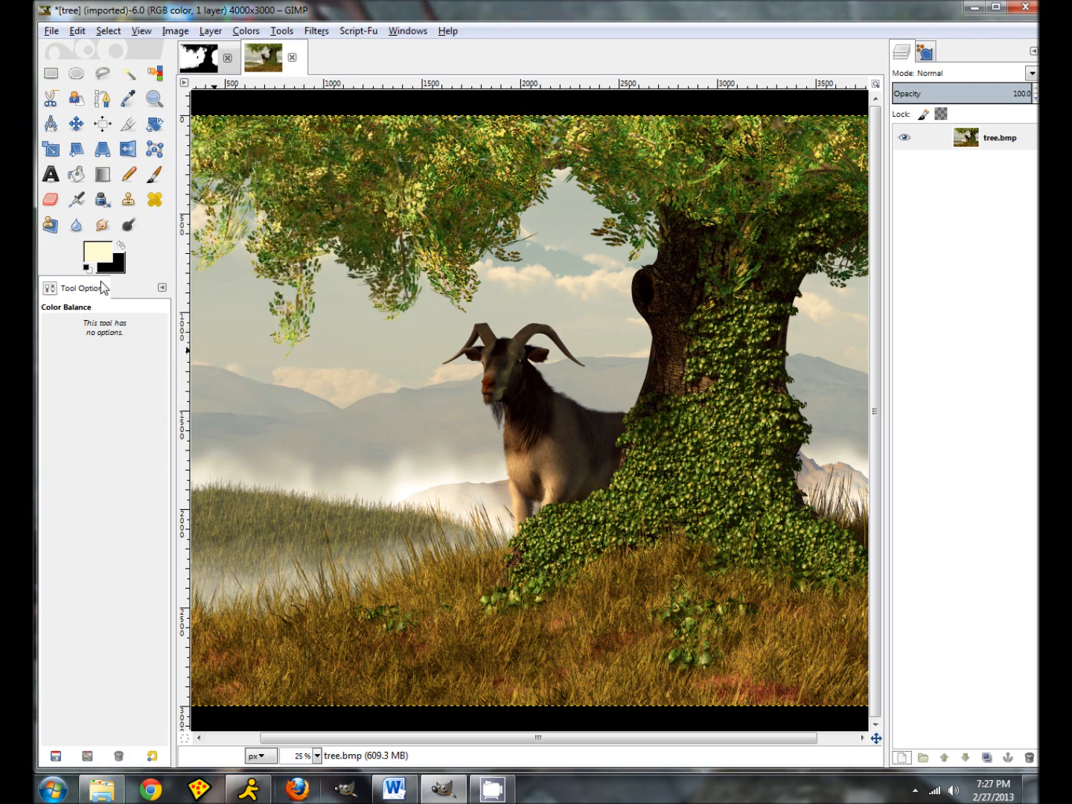
click(94, 257)
click(547, 199)
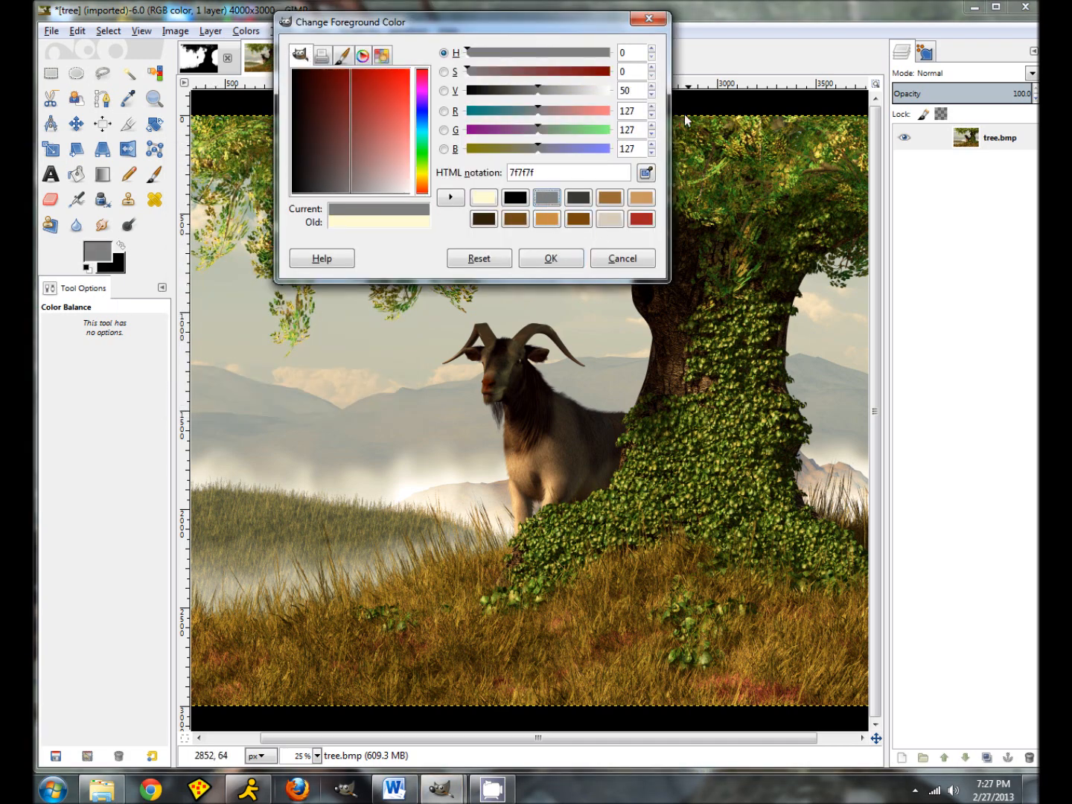
click(637, 110)
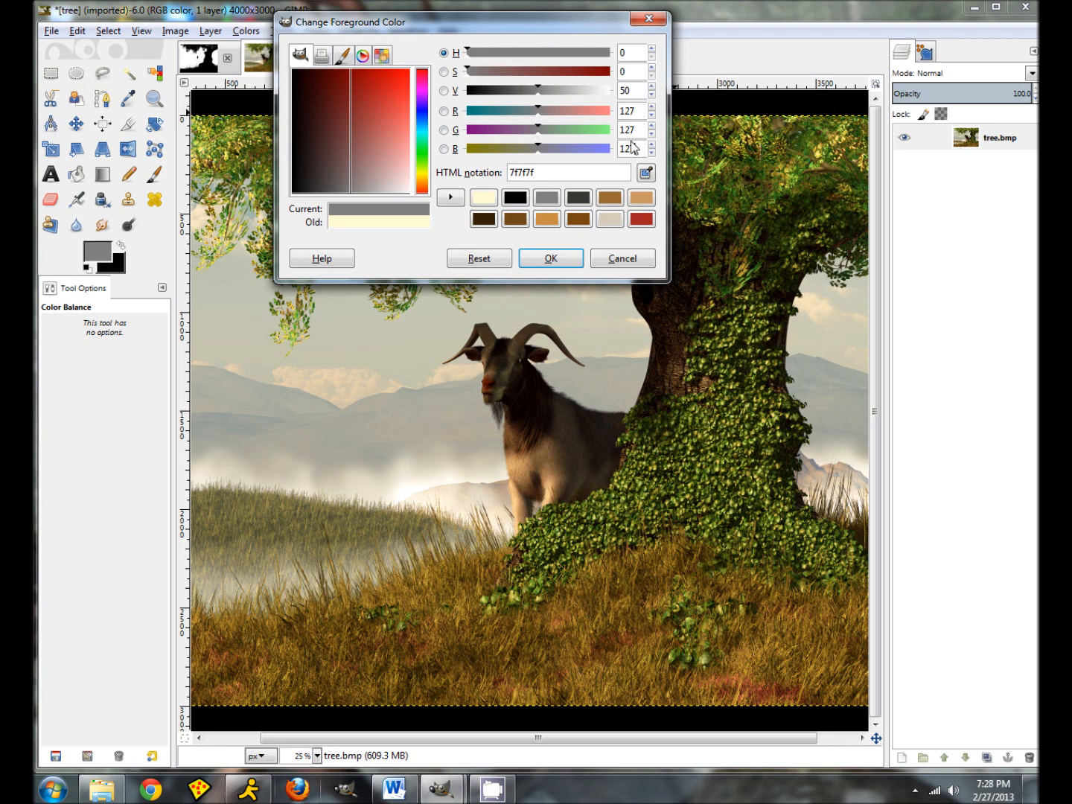
click(550, 259)
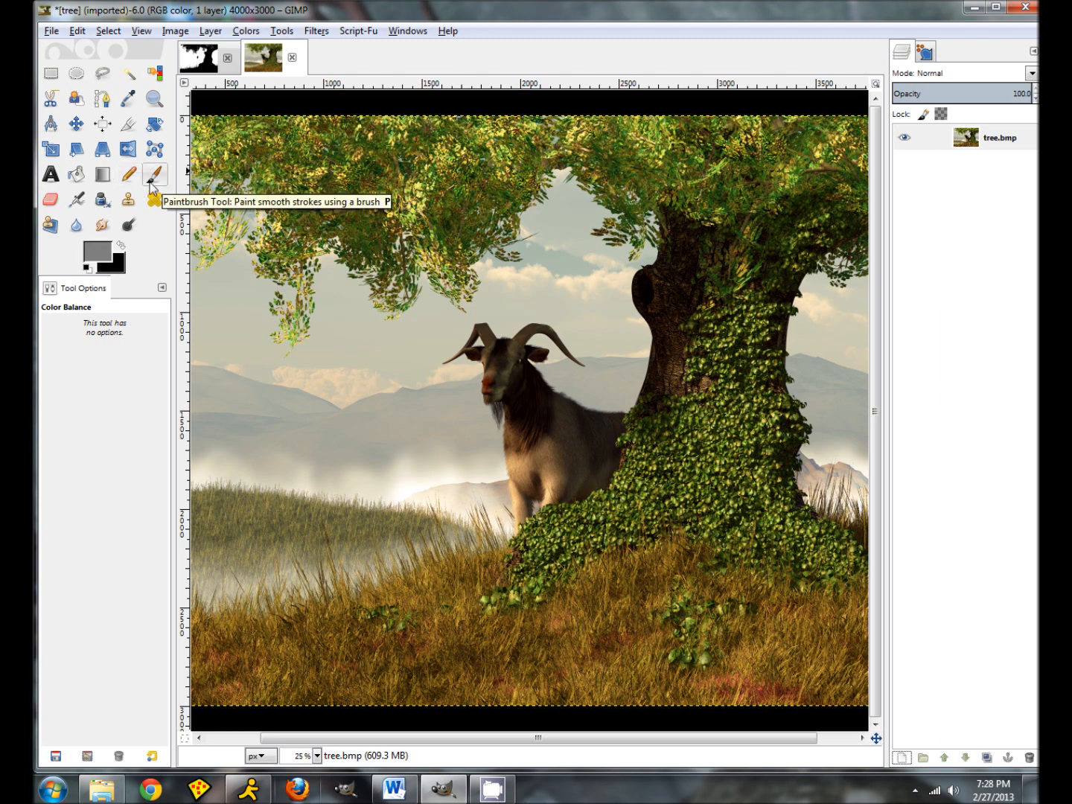
- Add a new 4000 x 3000 px layer filled with the gray foreground color above tree.bmp
click(903, 758)
click(233, 316)
click(310, 409)
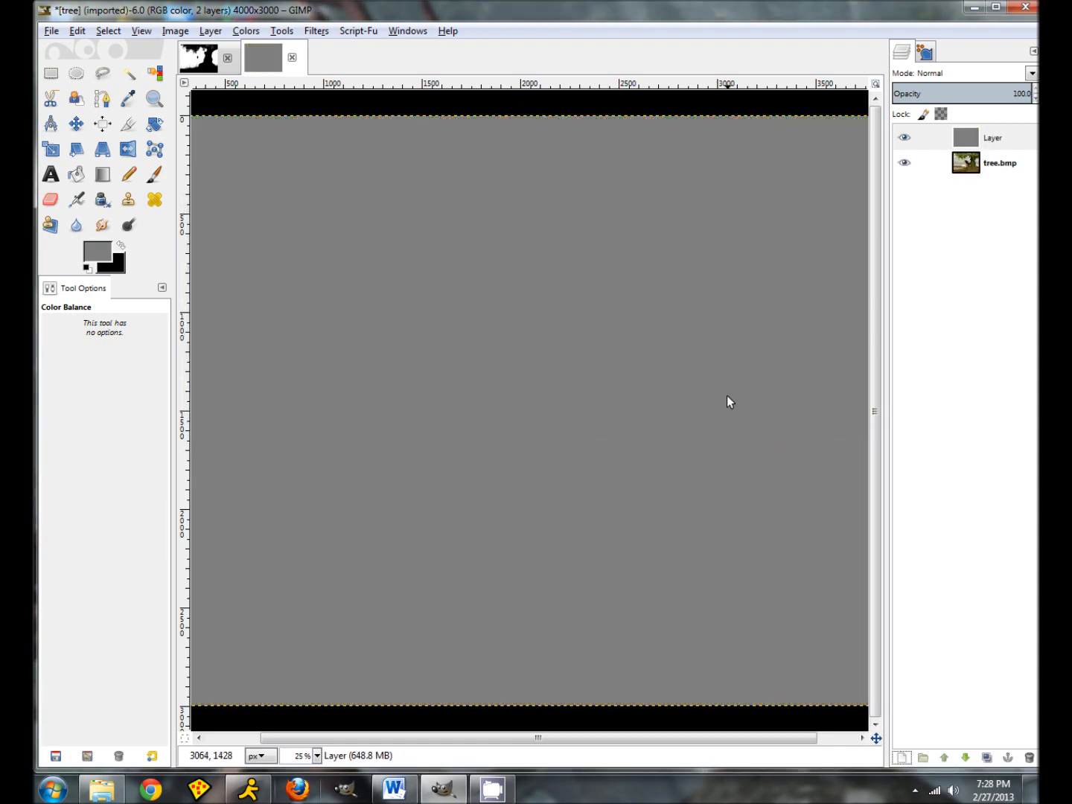
- Apply HSV Noise to the gray layer with Holdness 1, Hue 180, Saturation 255 and Value 255
click(314, 31)
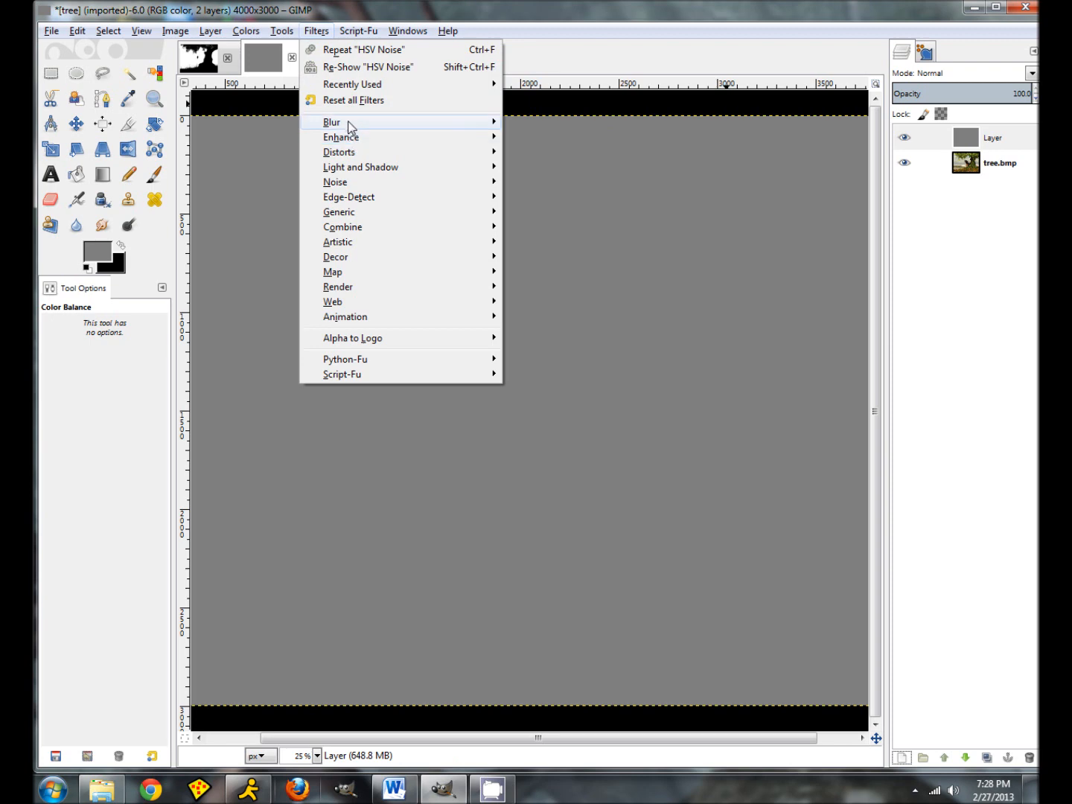
mouse_move(339, 182)
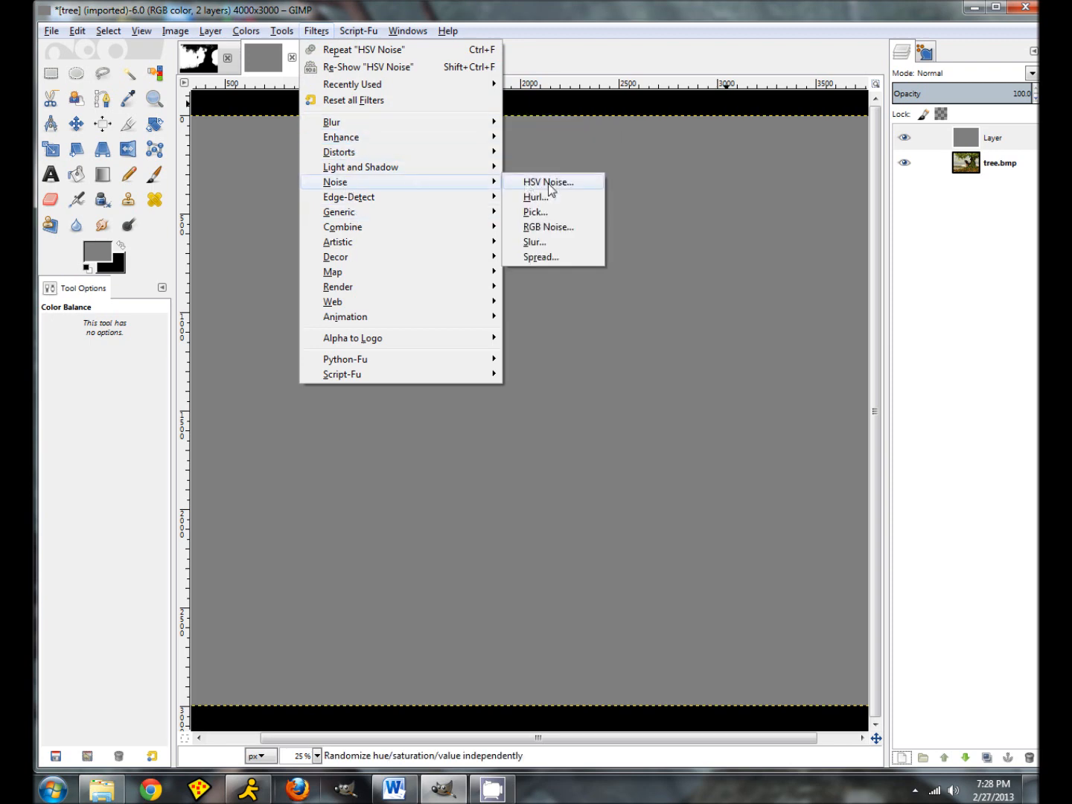
click(547, 184)
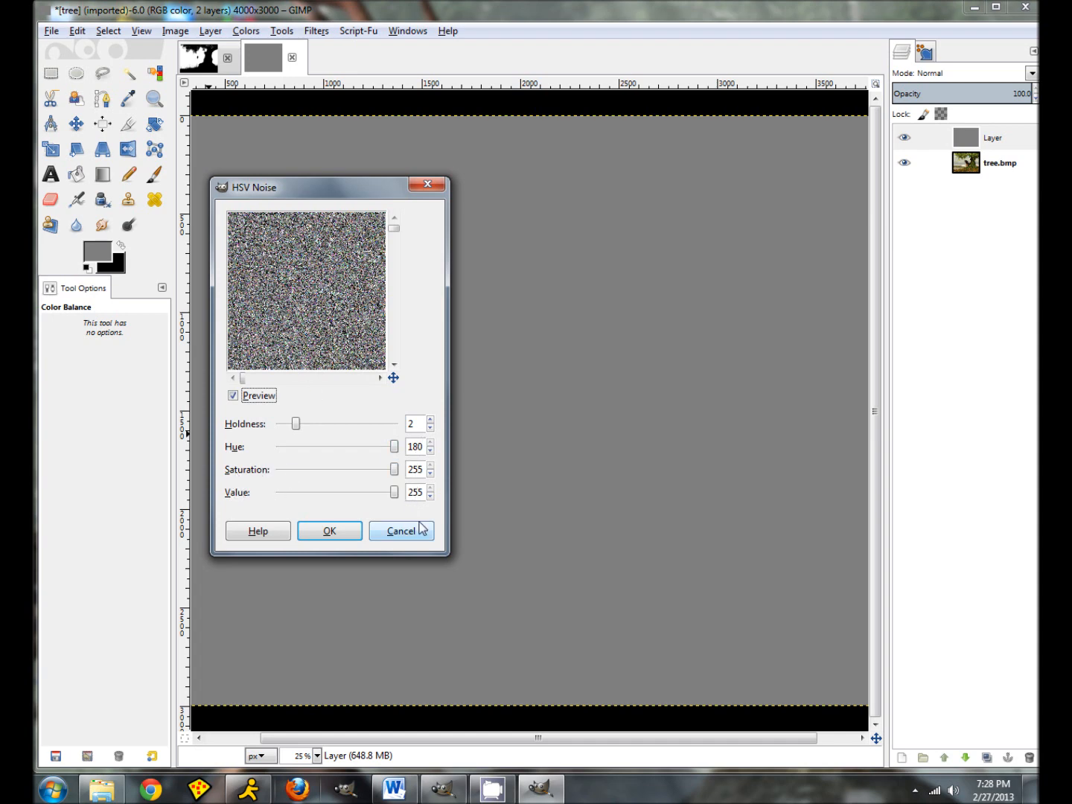
drag(294, 425, 262, 429)
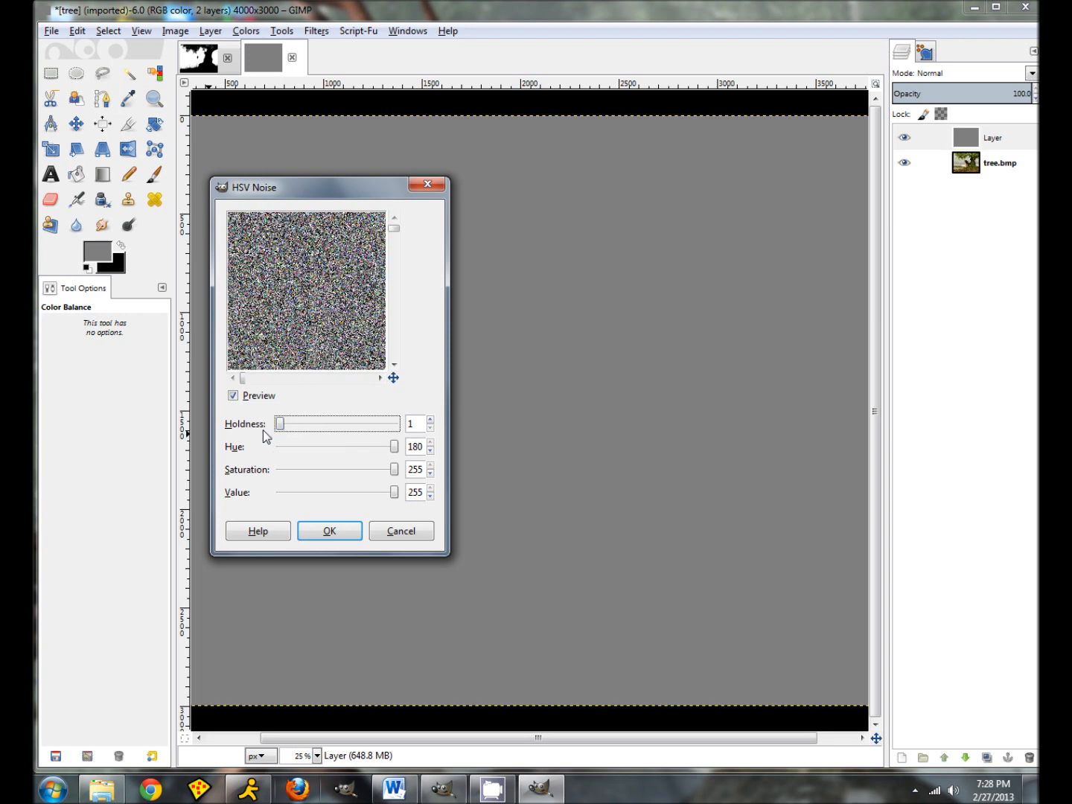
click(337, 530)
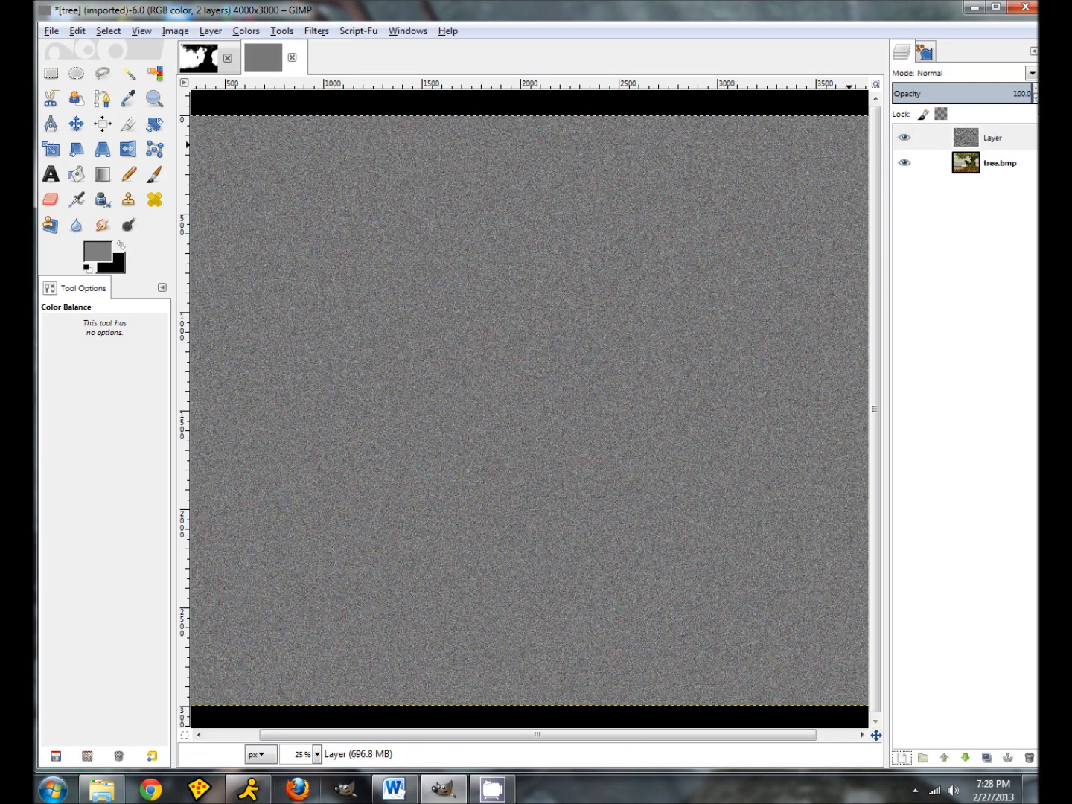
- Blend the noise layer in Overlay mode at 50% opacity and toggle its visibility to check the grain
click(1032, 74)
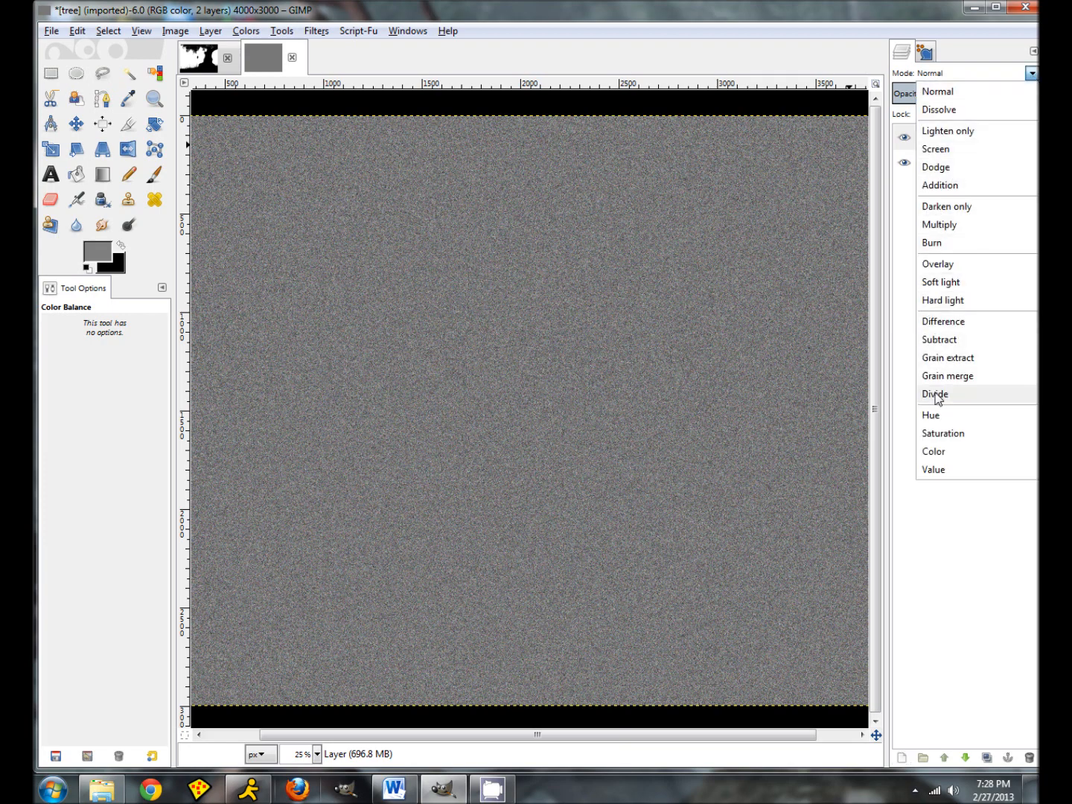
click(936, 263)
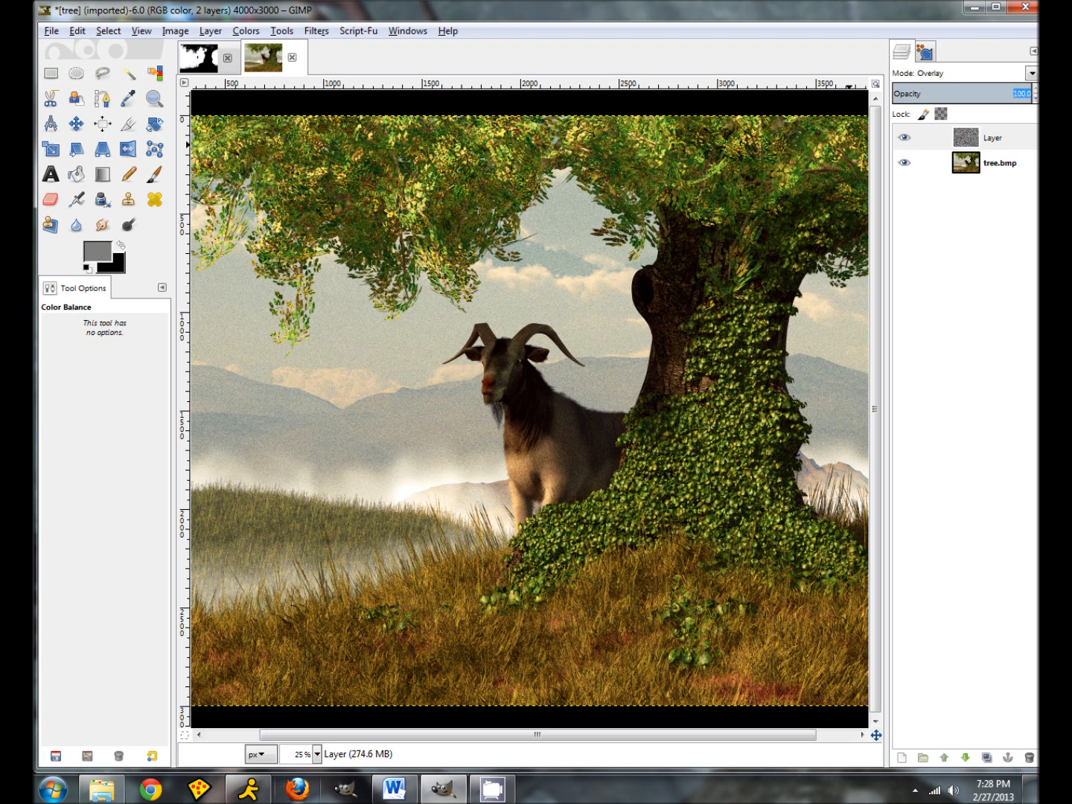
text(50)
key(Return)
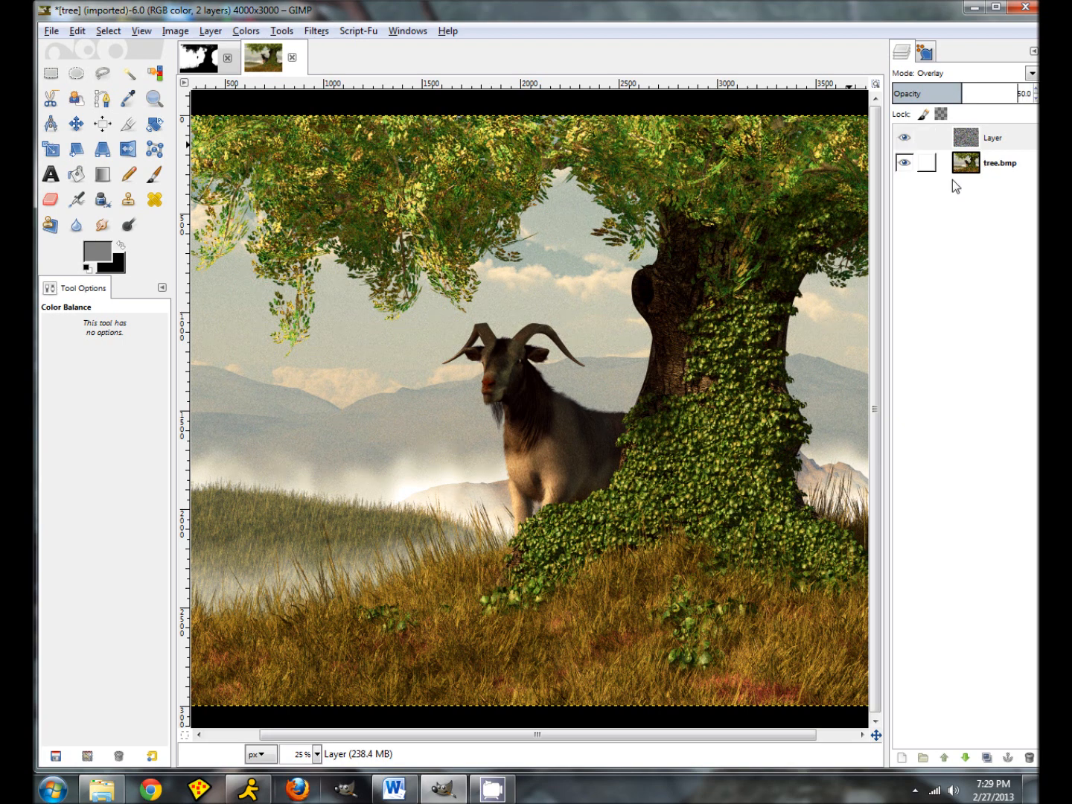
click(905, 139)
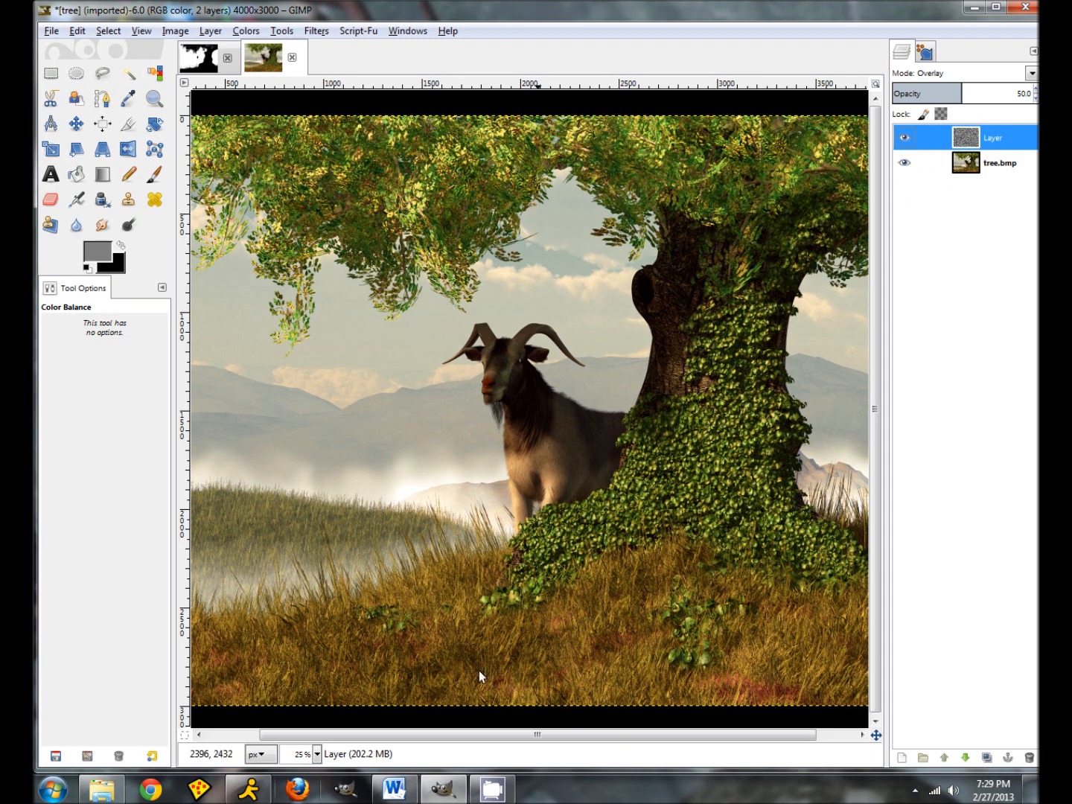
- Reduce the noise layer's opacity to 30% and check the grain on the goat at 100% zoom
click(317, 754)
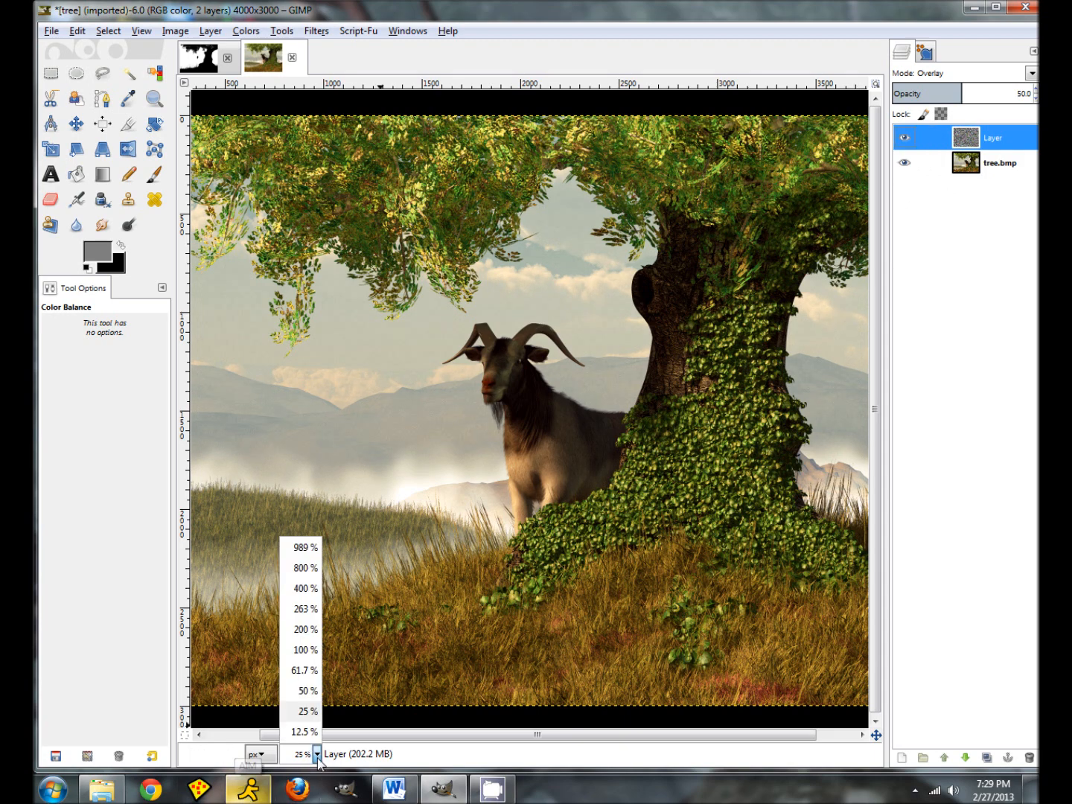
click(302, 649)
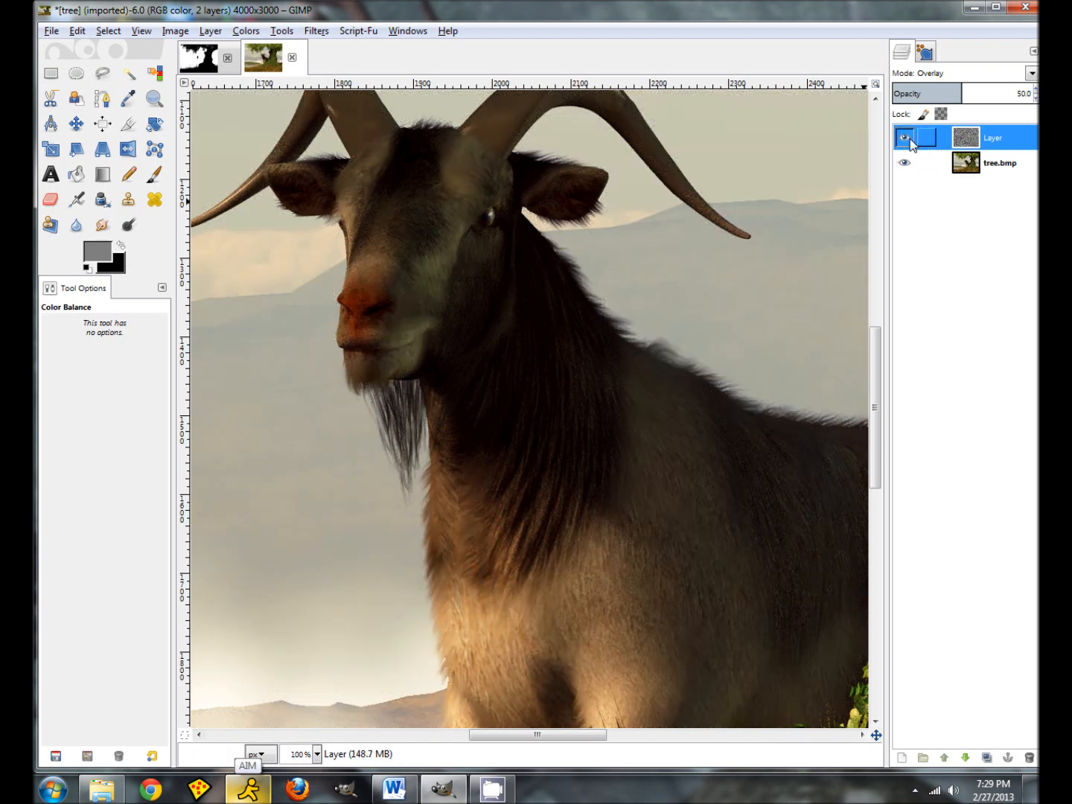
drag(957, 96, 895, 96)
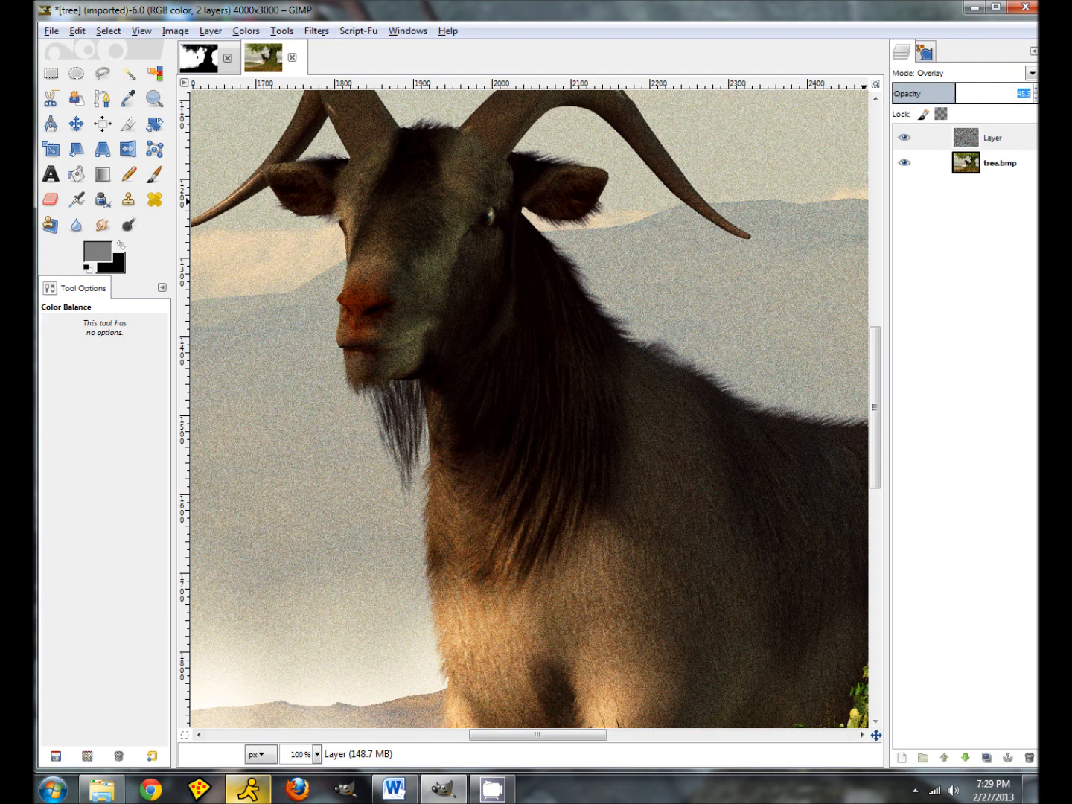
text(30)
key(Return)
click(903, 140)
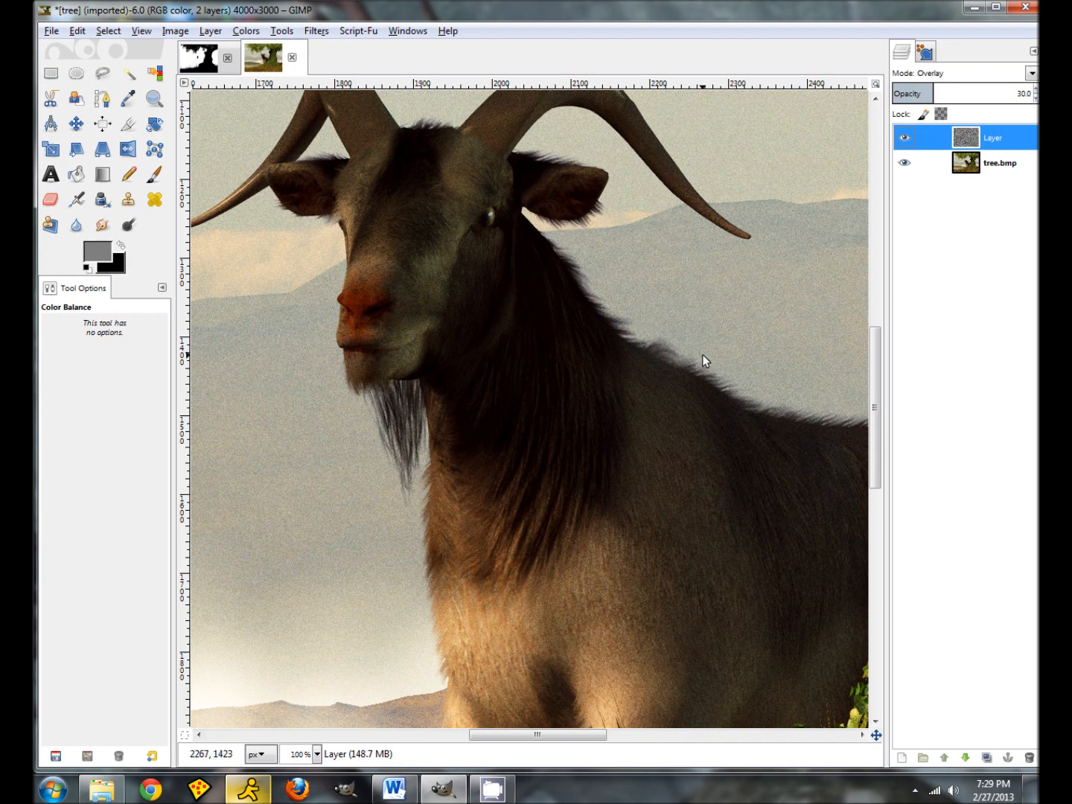
click(317, 754)
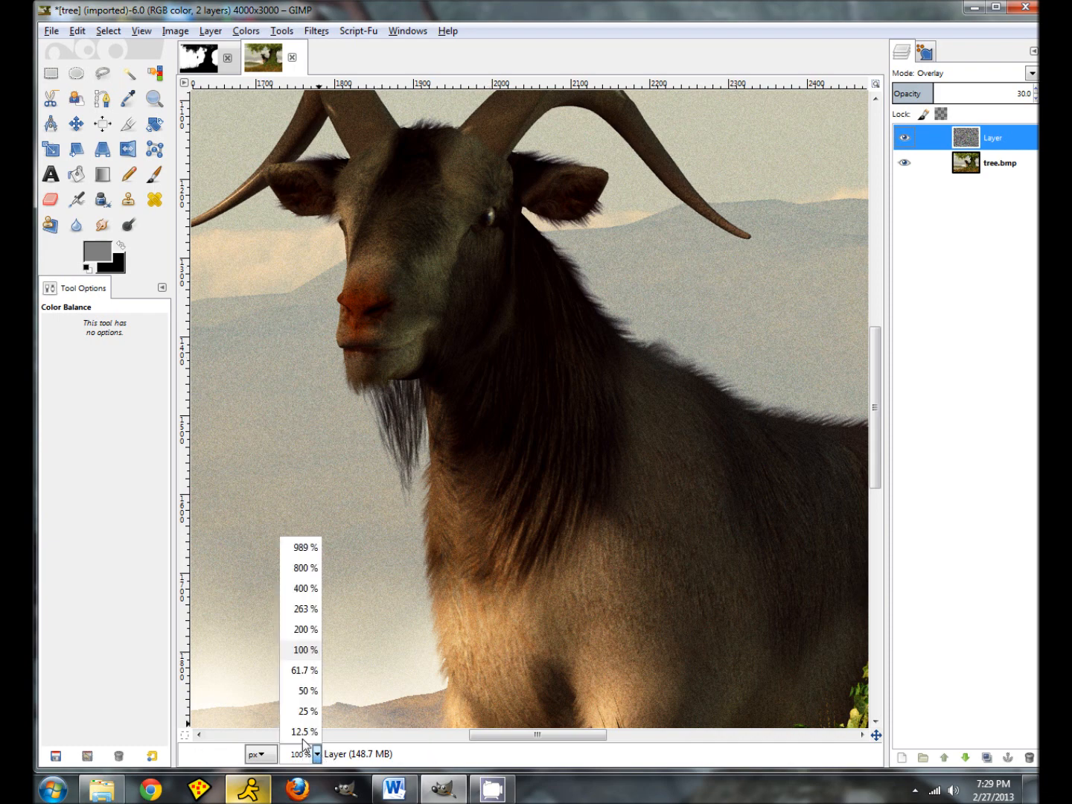
click(306, 730)
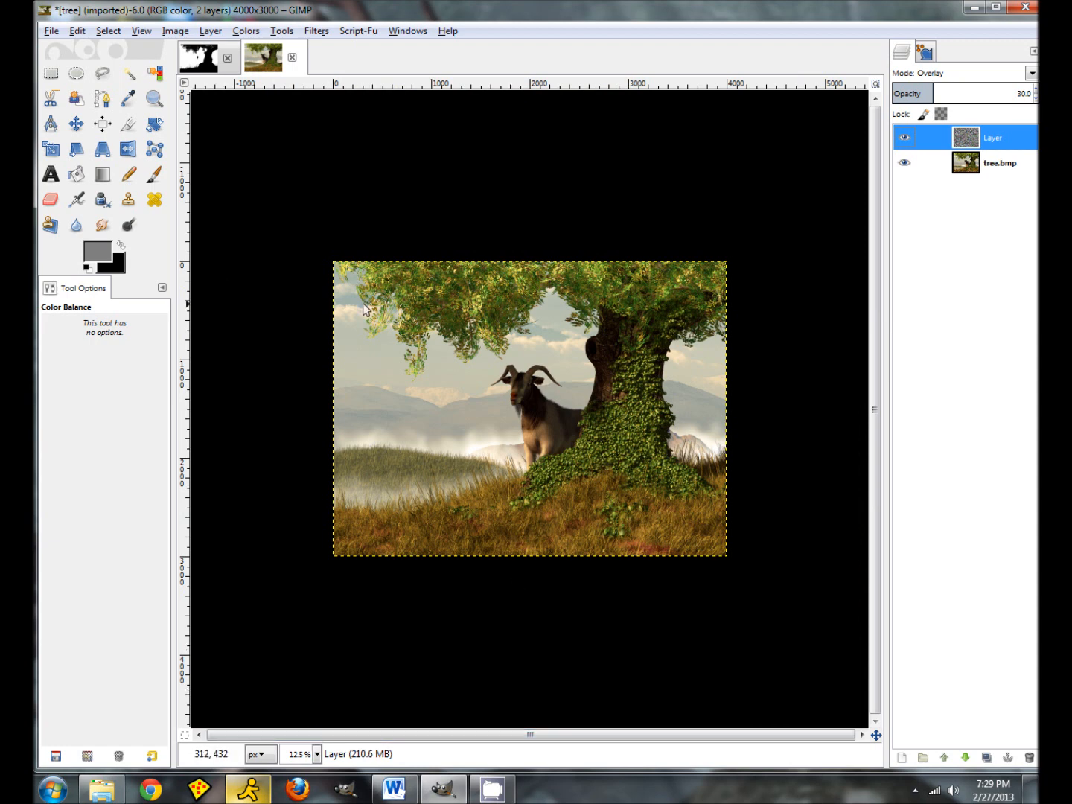
- Open signature.png from the recently used files and copy the entire image
click(52, 31)
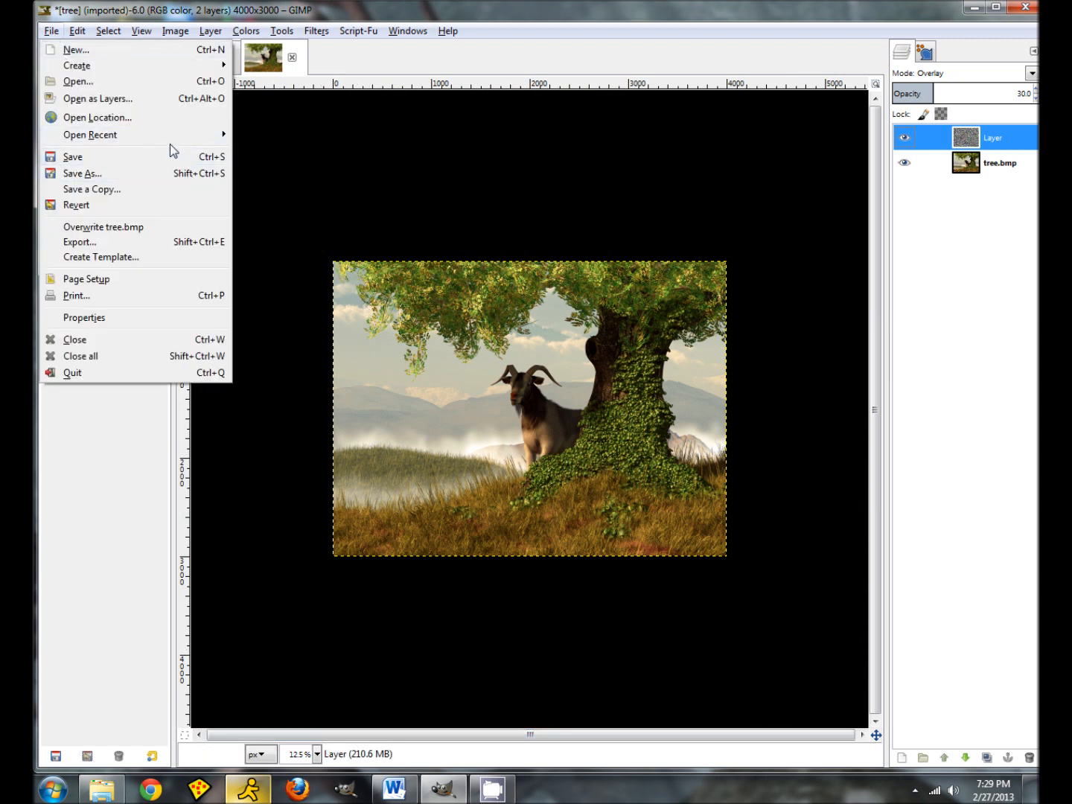
mouse_move(164, 136)
click(279, 191)
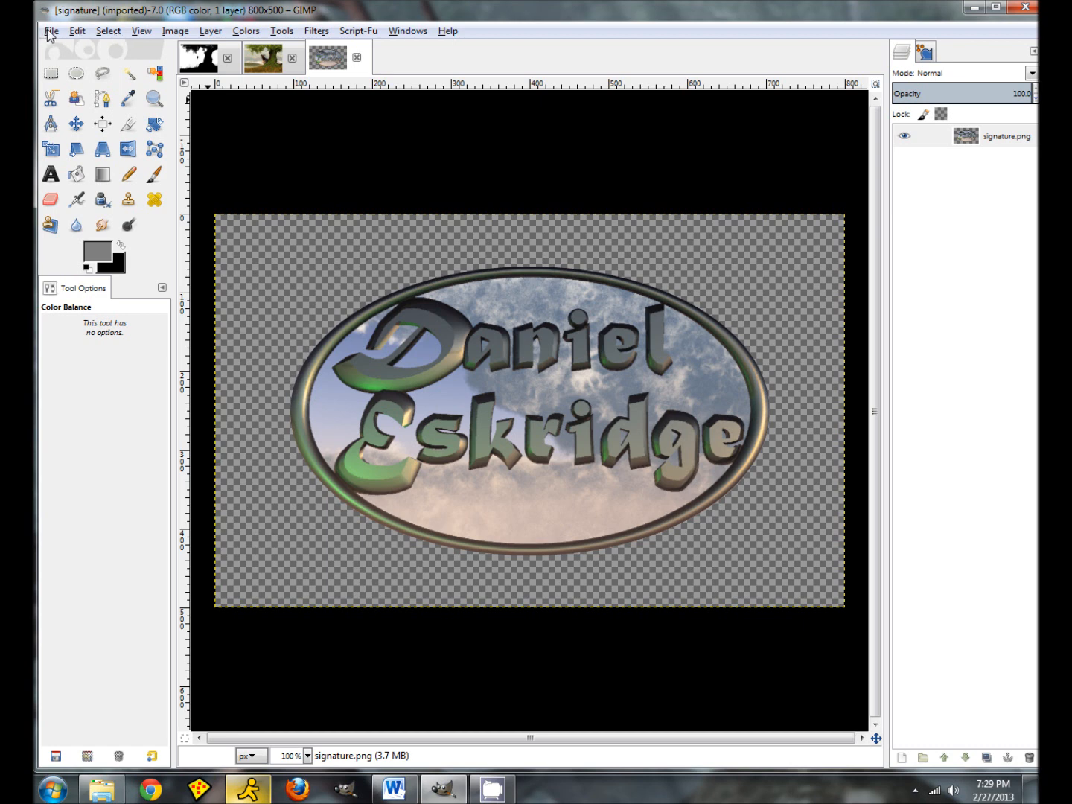
click(112, 31)
click(123, 48)
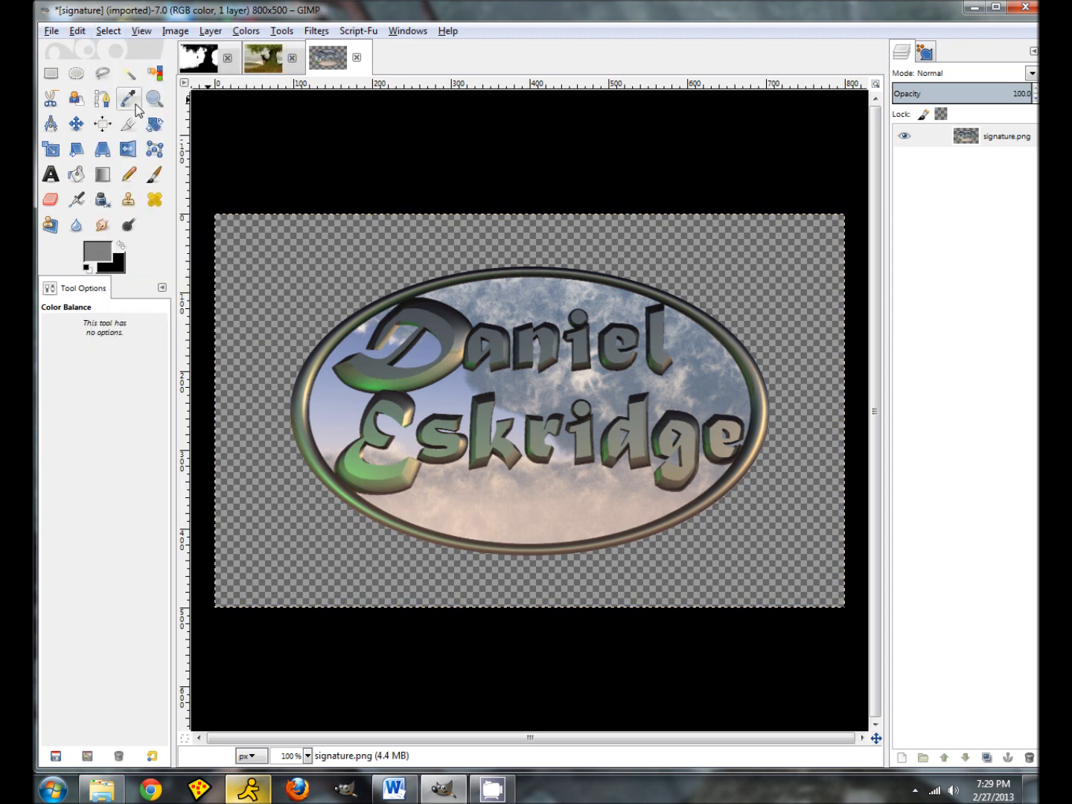
key(ctrl+c)
- Paste the copied signature into the tree image as a new layer above the noise layer
click(266, 59)
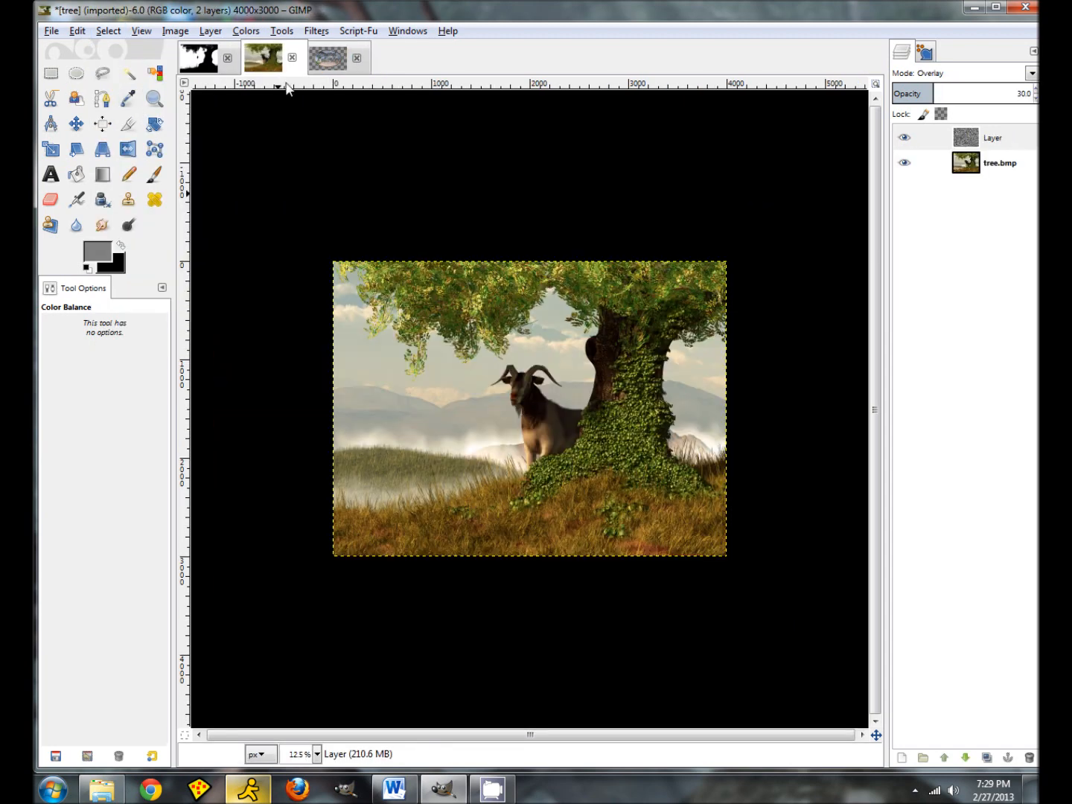
key(ctrl+v)
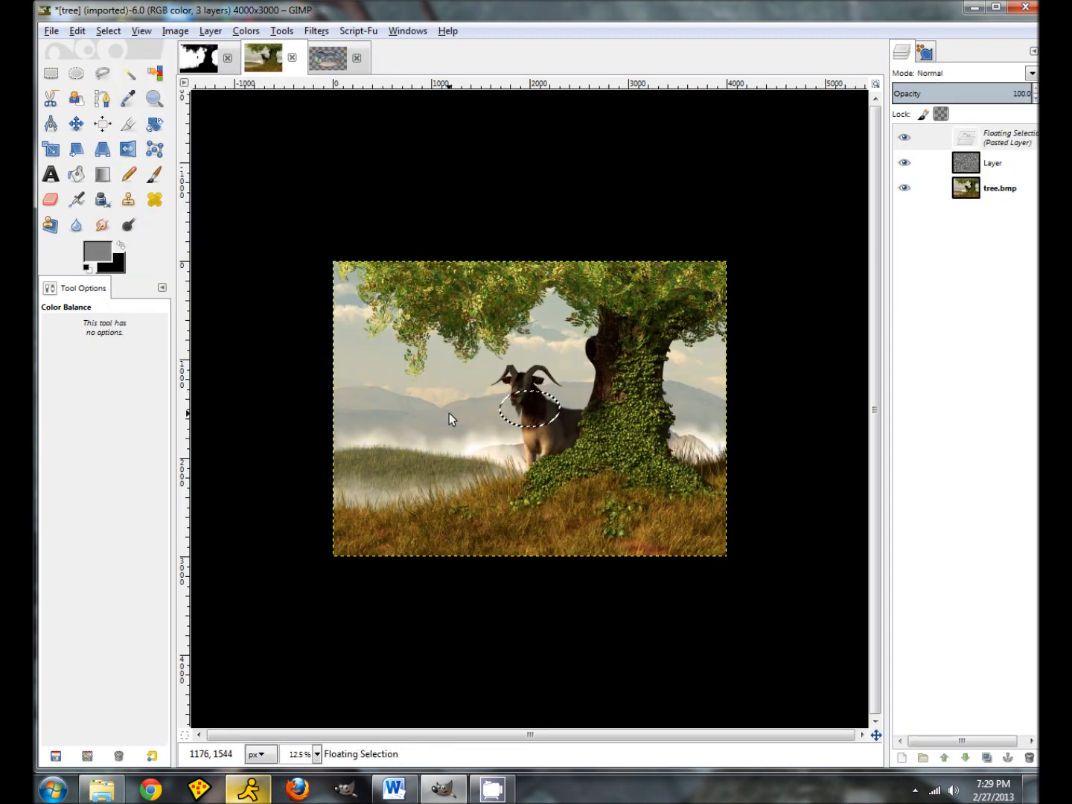
click(901, 757)
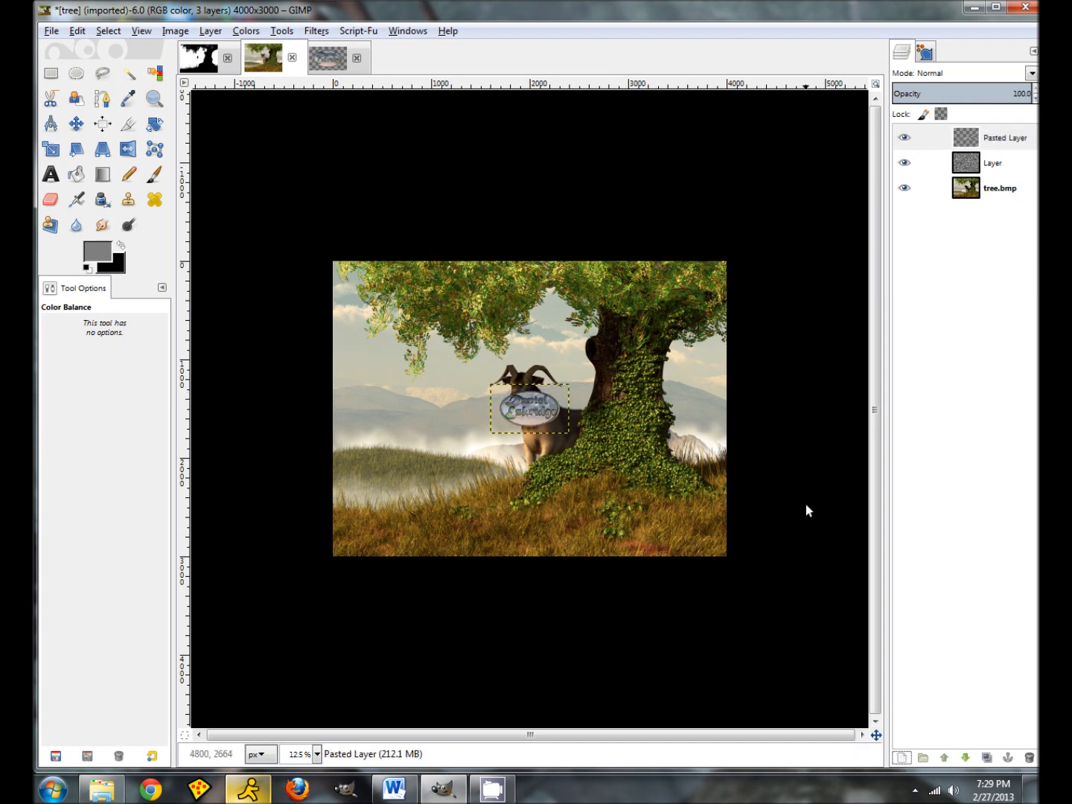
- Scale the pasted signature layer to 288 x 180 px and move it onto the grass near the picture's lower left corner
key(shift+s)
click(815, 442)
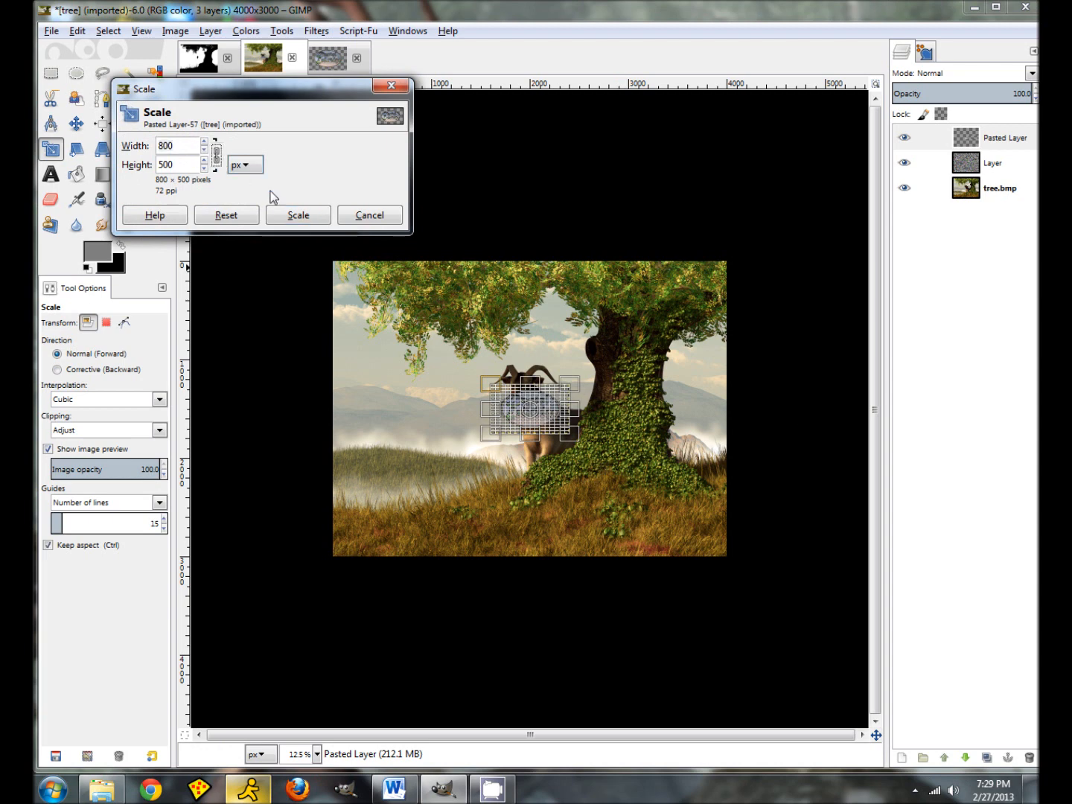
drag(585, 448, 529, 417)
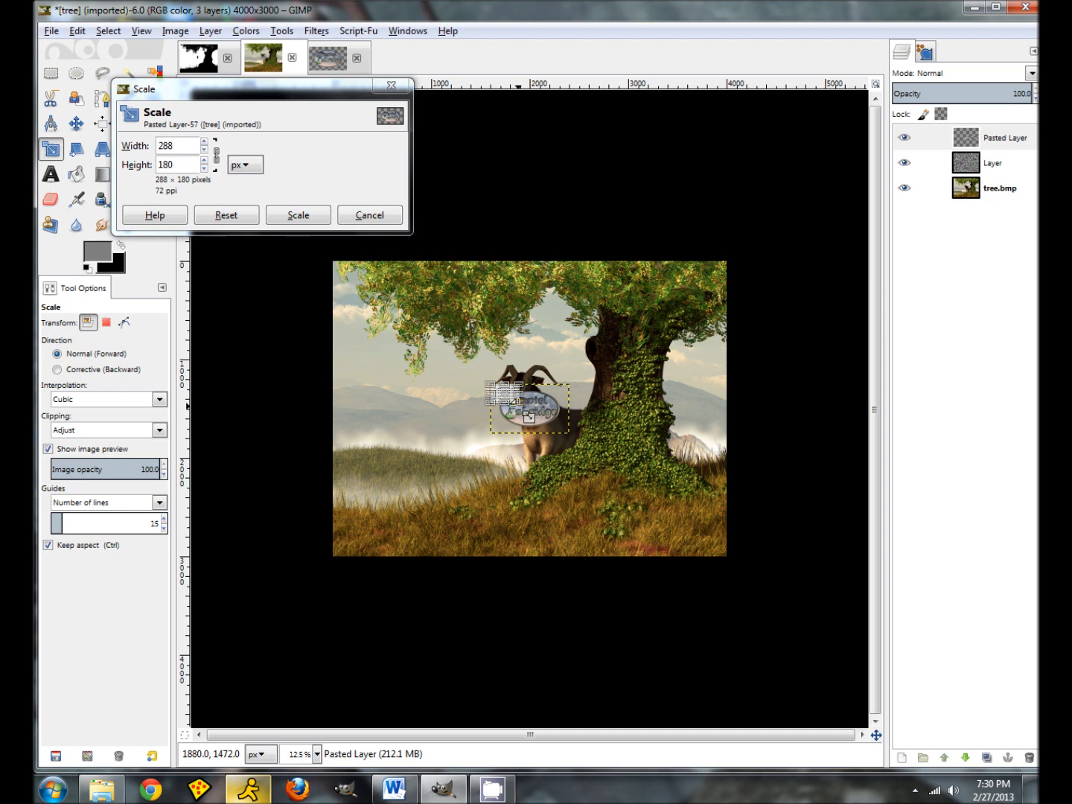
click(298, 215)
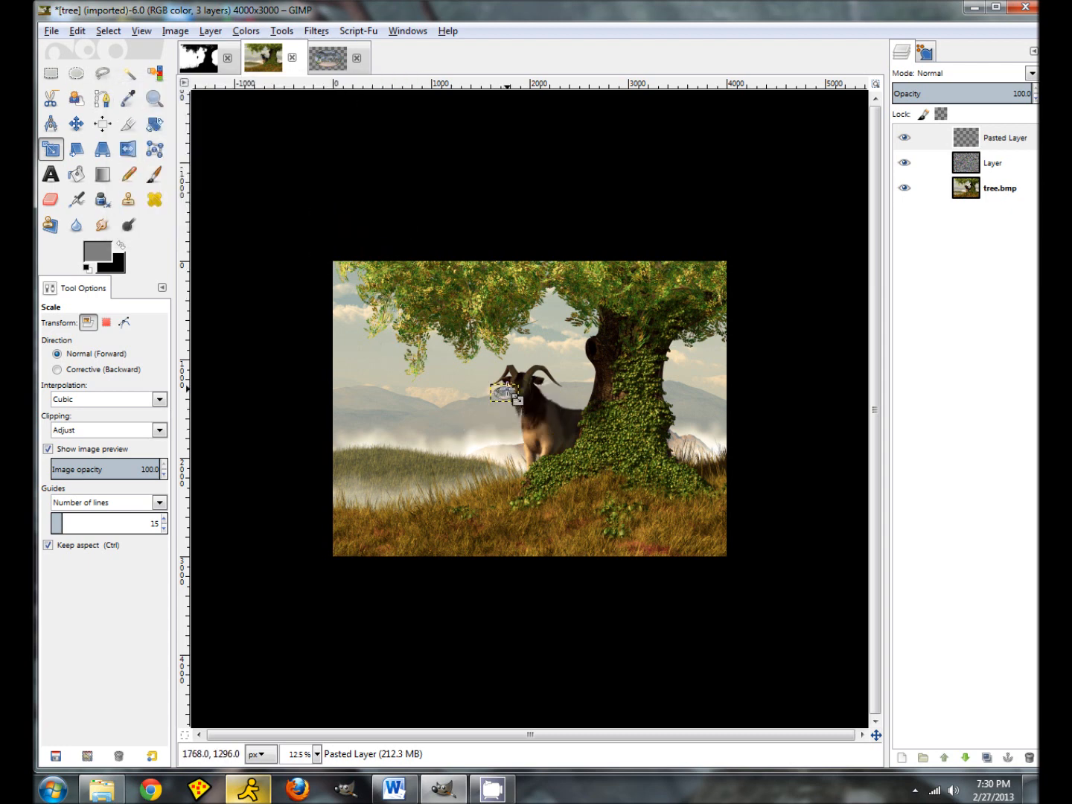
key(m)
drag(516, 408, 402, 533)
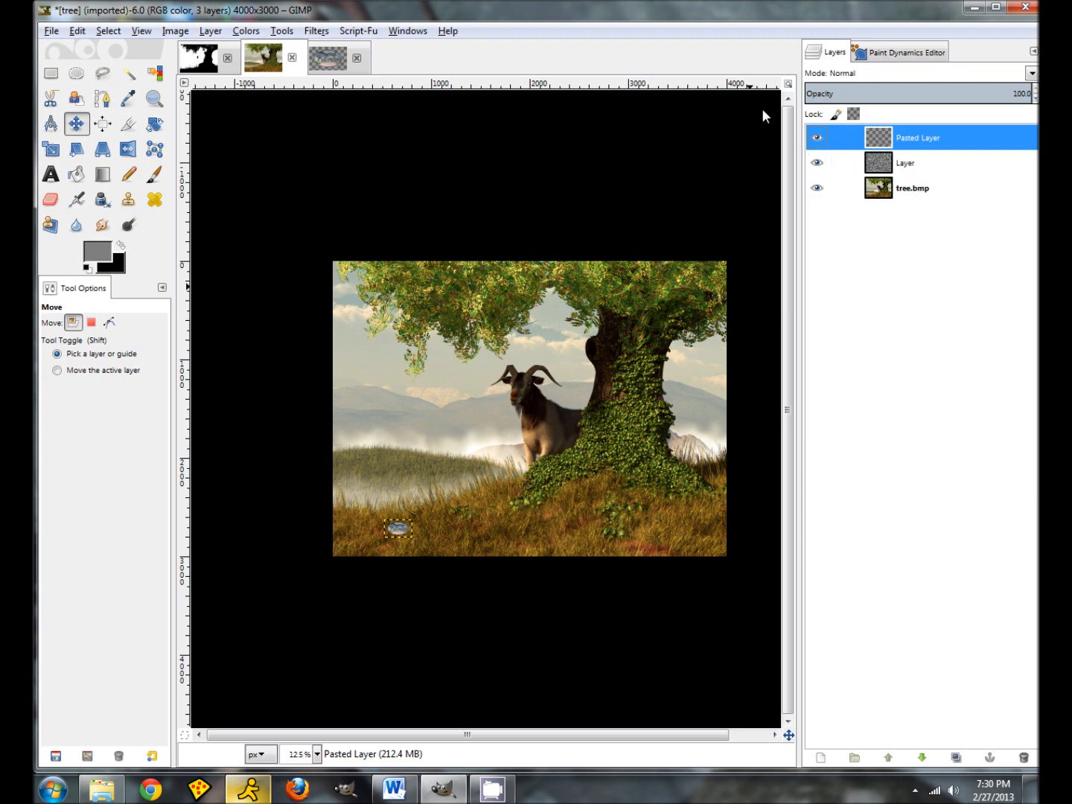
- Start a Color Balance on the signature layer at close zoom, shifting its shadows toward red and yellow
click(248, 32)
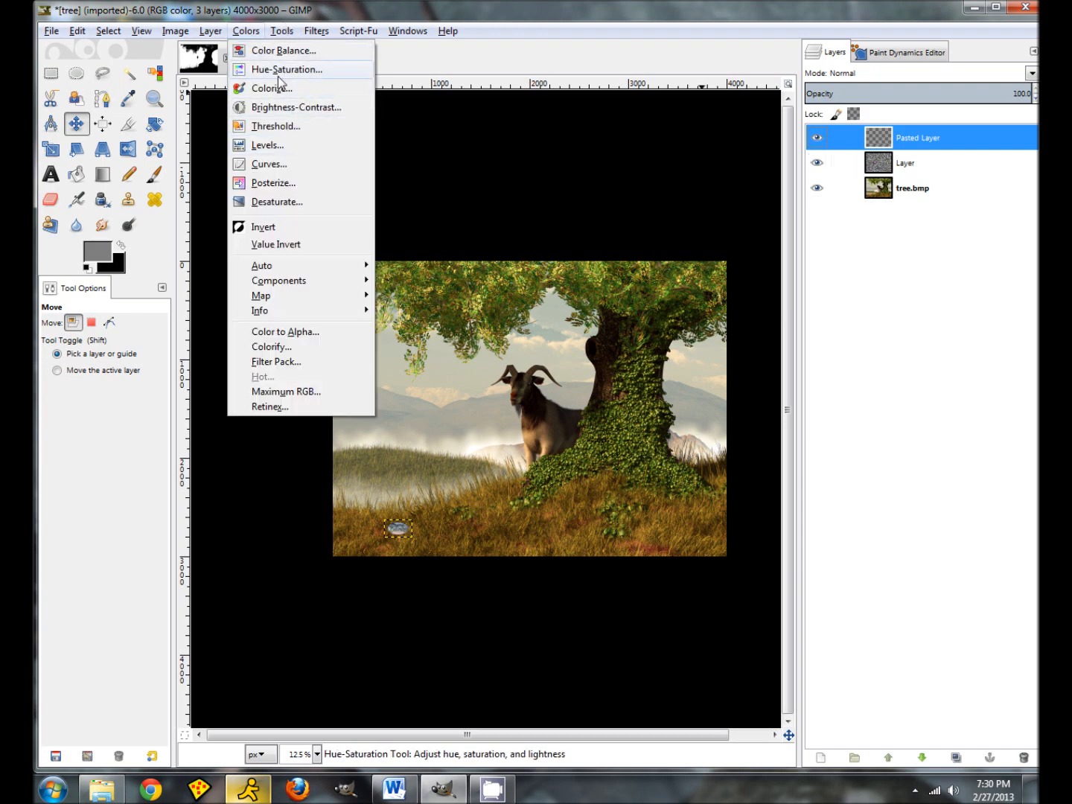
click(279, 53)
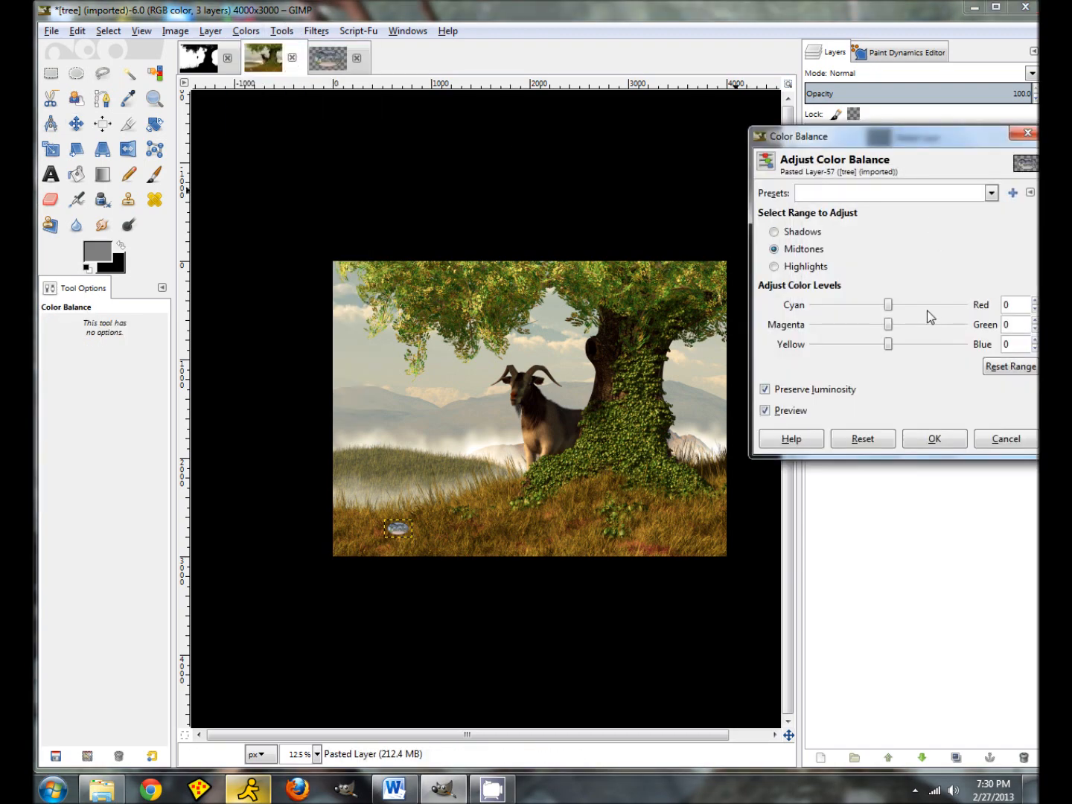
key(z)
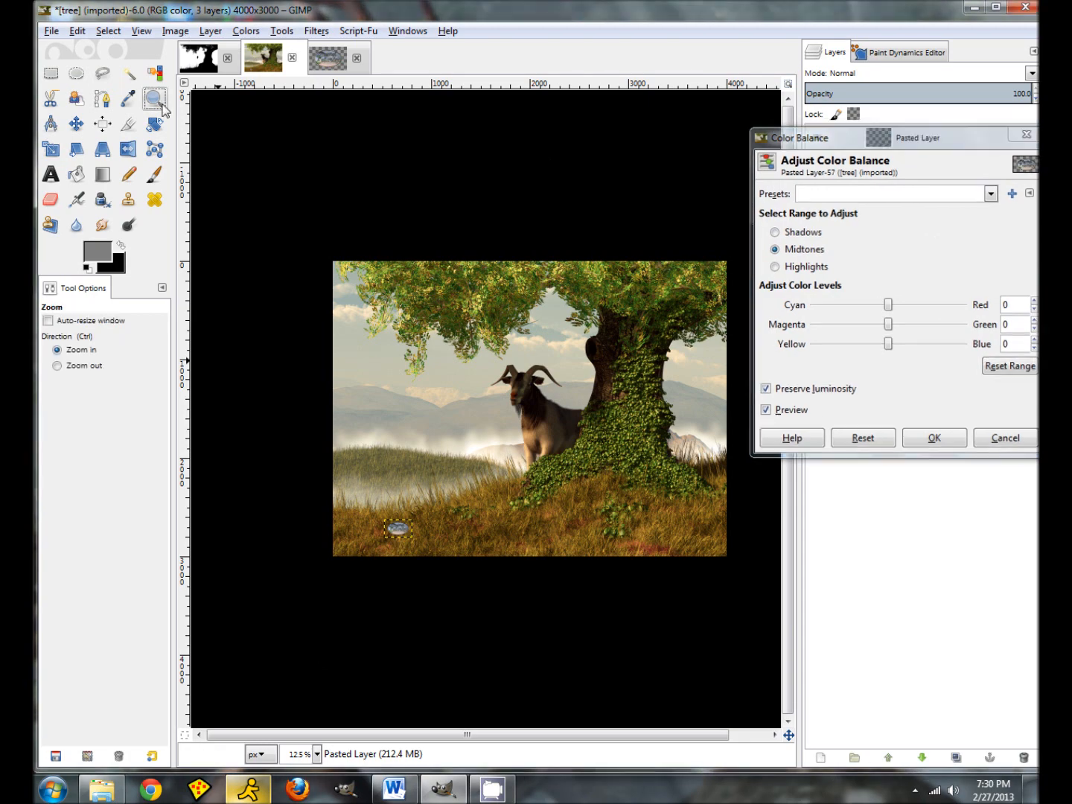
drag(363, 491, 443, 570)
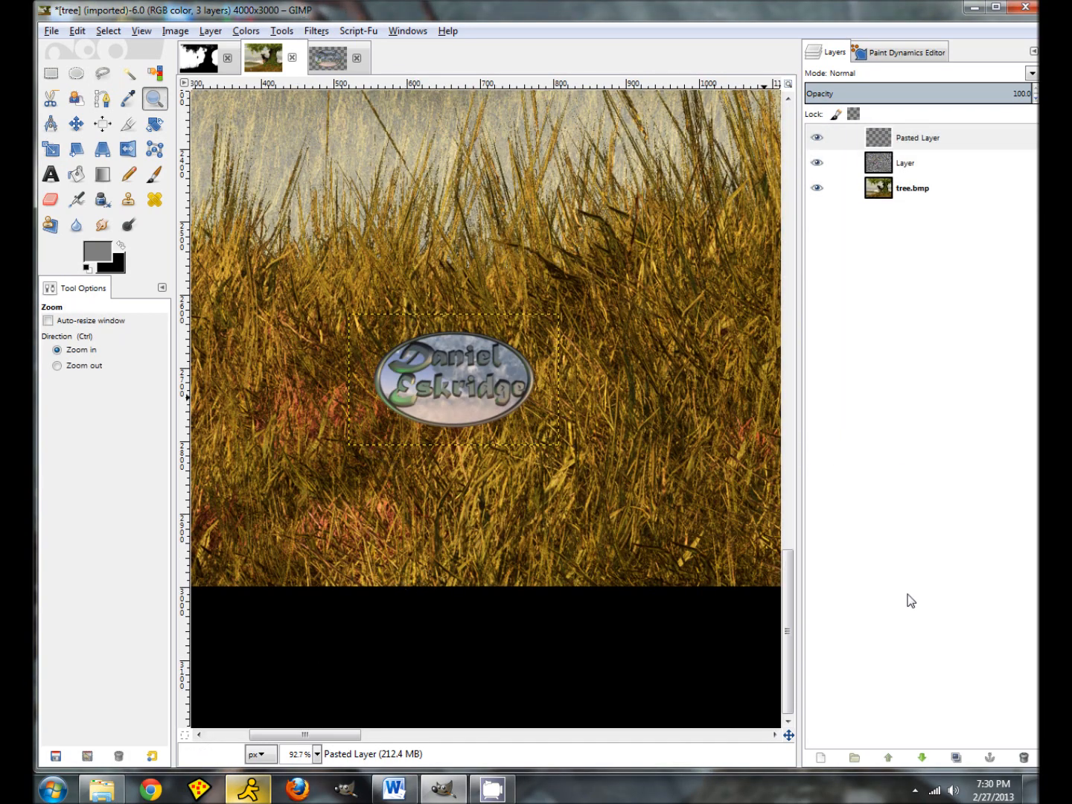
click(246, 31)
click(272, 48)
click(774, 231)
drag(941, 302, 941, 303)
drag(857, 349, 913, 347)
- Set the signature's midtones to Red 10 and shift them toward yellow
click(804, 248)
click(953, 306)
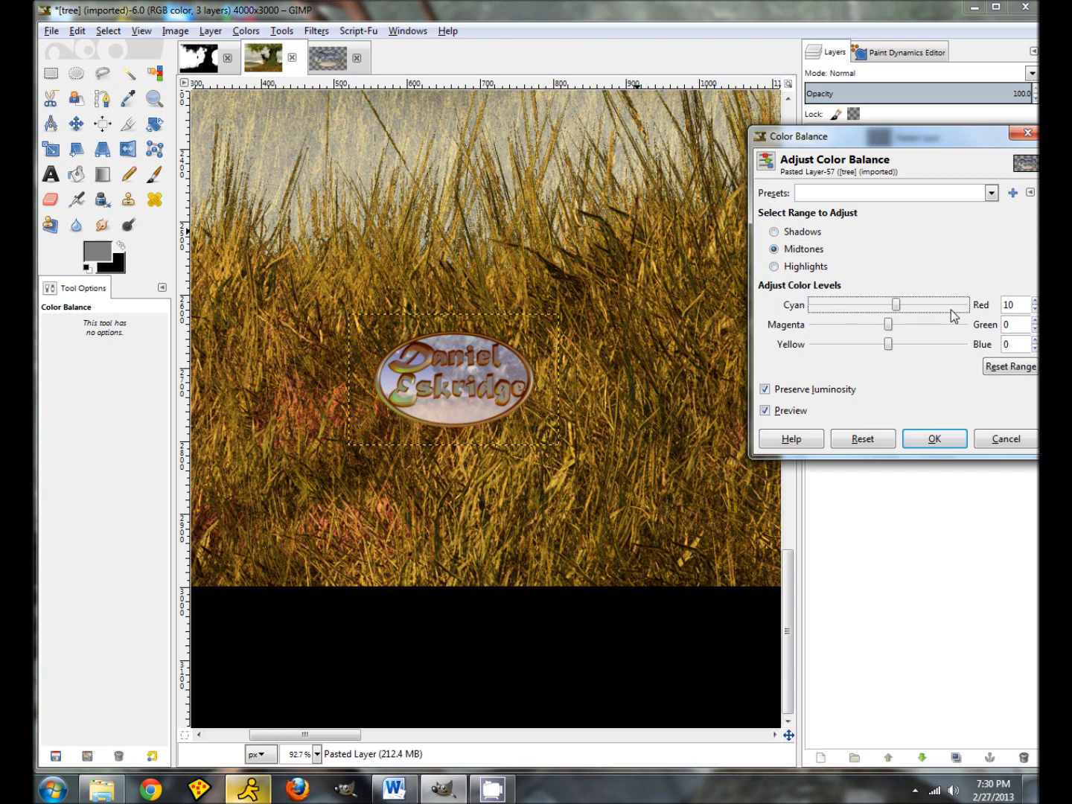
click(848, 346)
- Set the signature's highlights to Red 20 and Blue -30 and apply the color balance
click(796, 266)
double_click(945, 310)
click(861, 346)
click(860, 345)
click(859, 345)
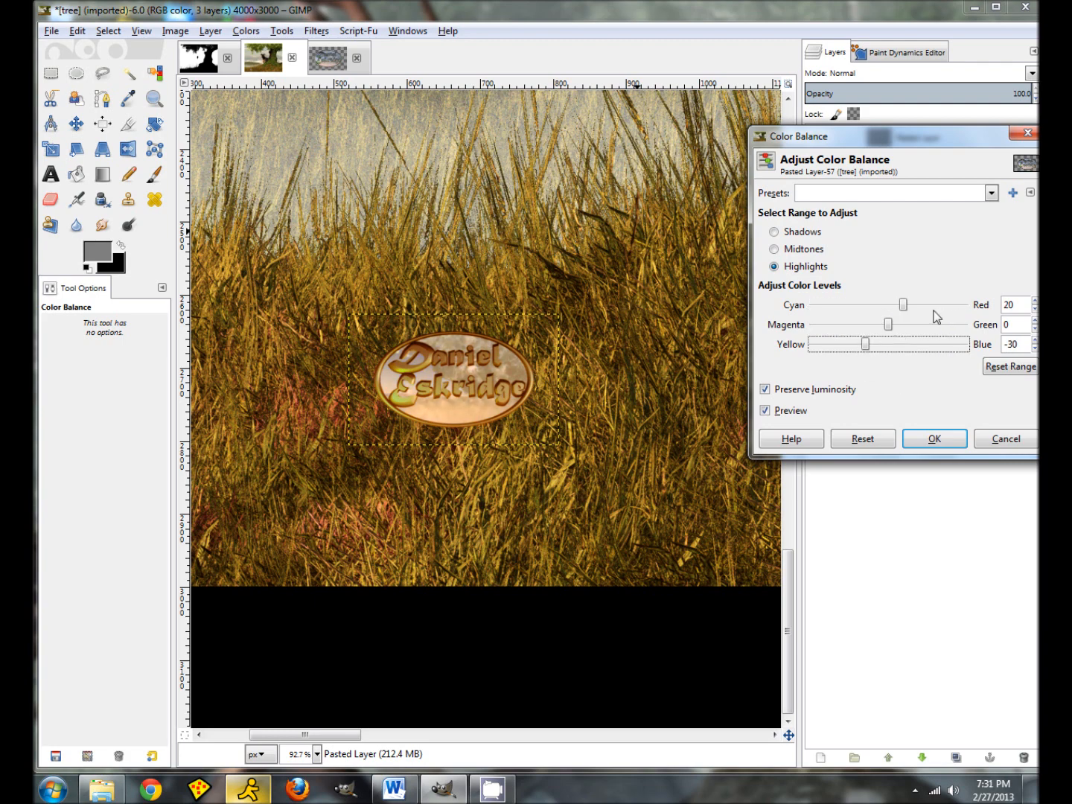
click(934, 438)
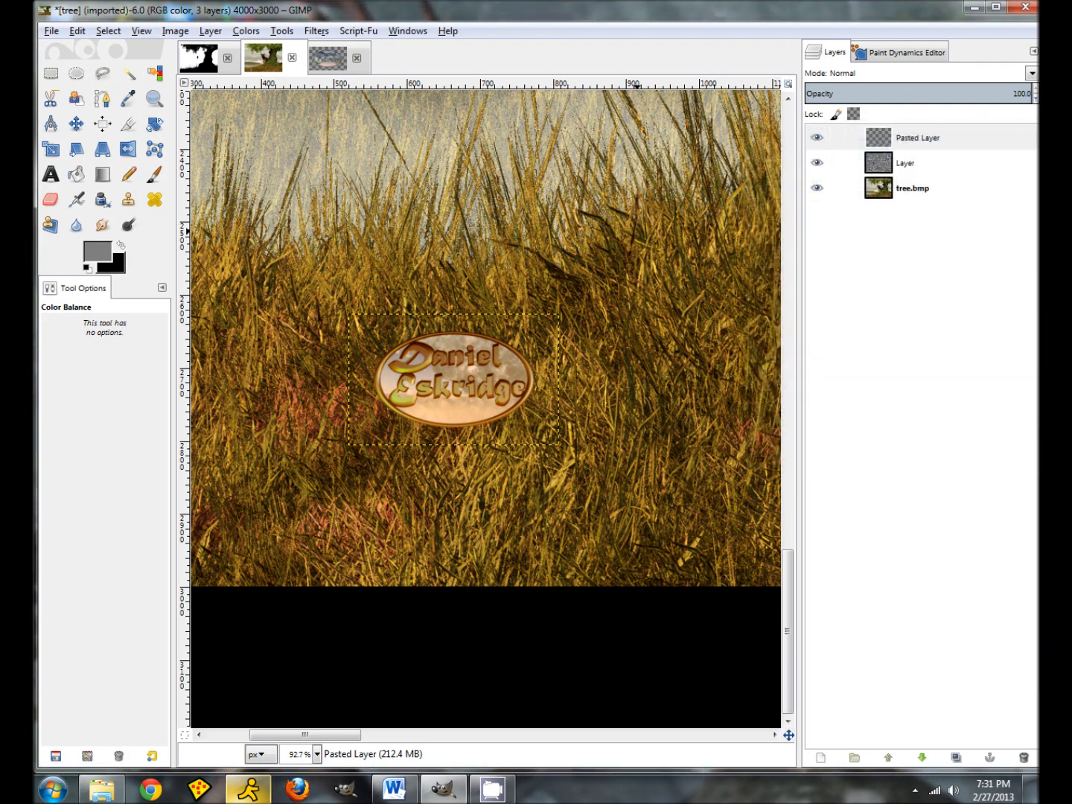
- Lower the signature layer's opacity to 82% and overwrite tree.bmp with the composited image
drag(1022, 98, 988, 95)
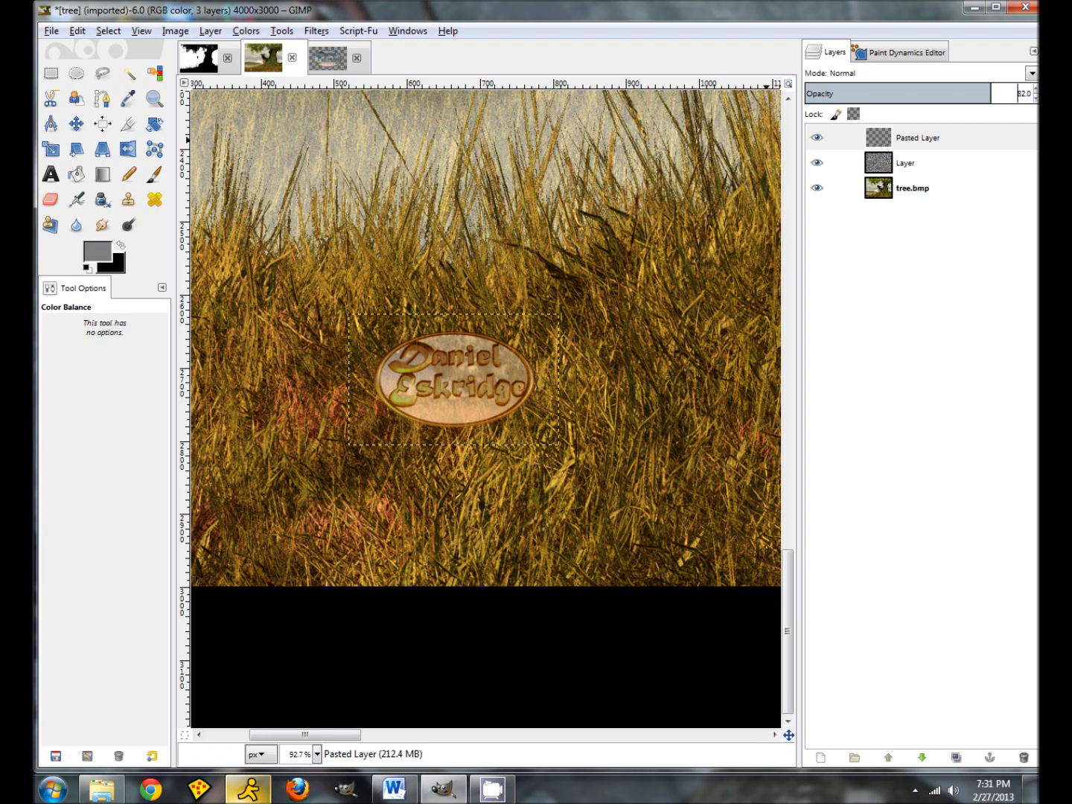
click(52, 30)
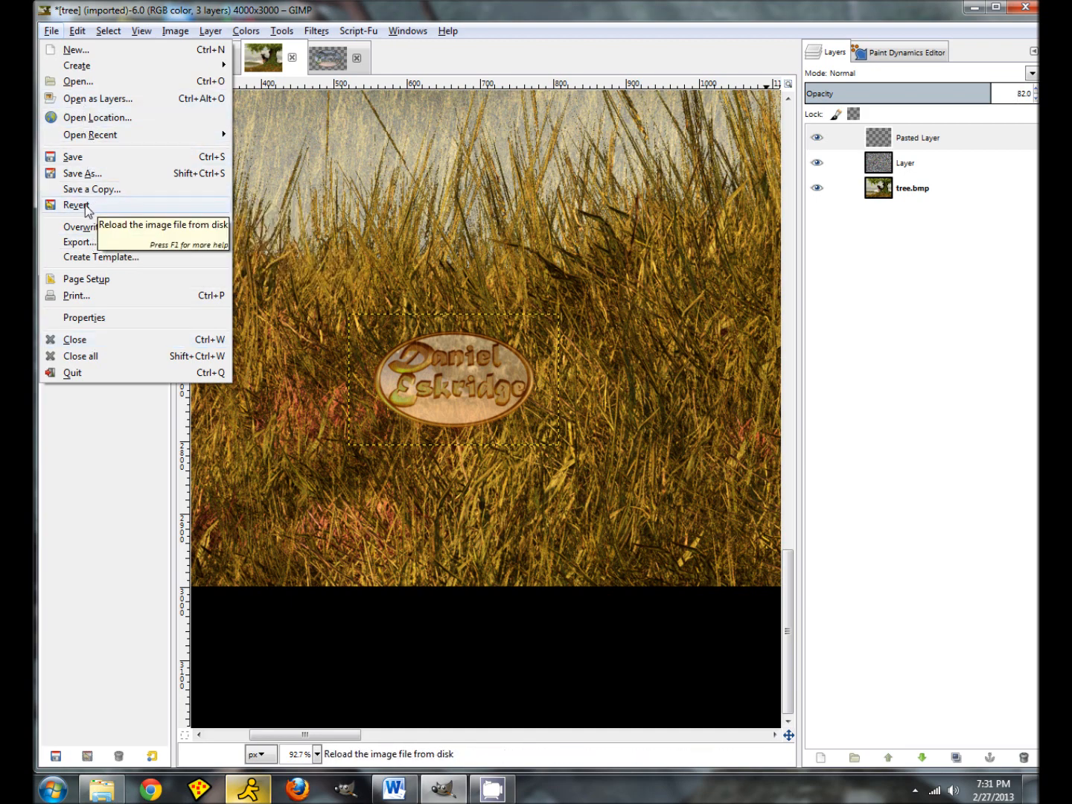
click(89, 227)
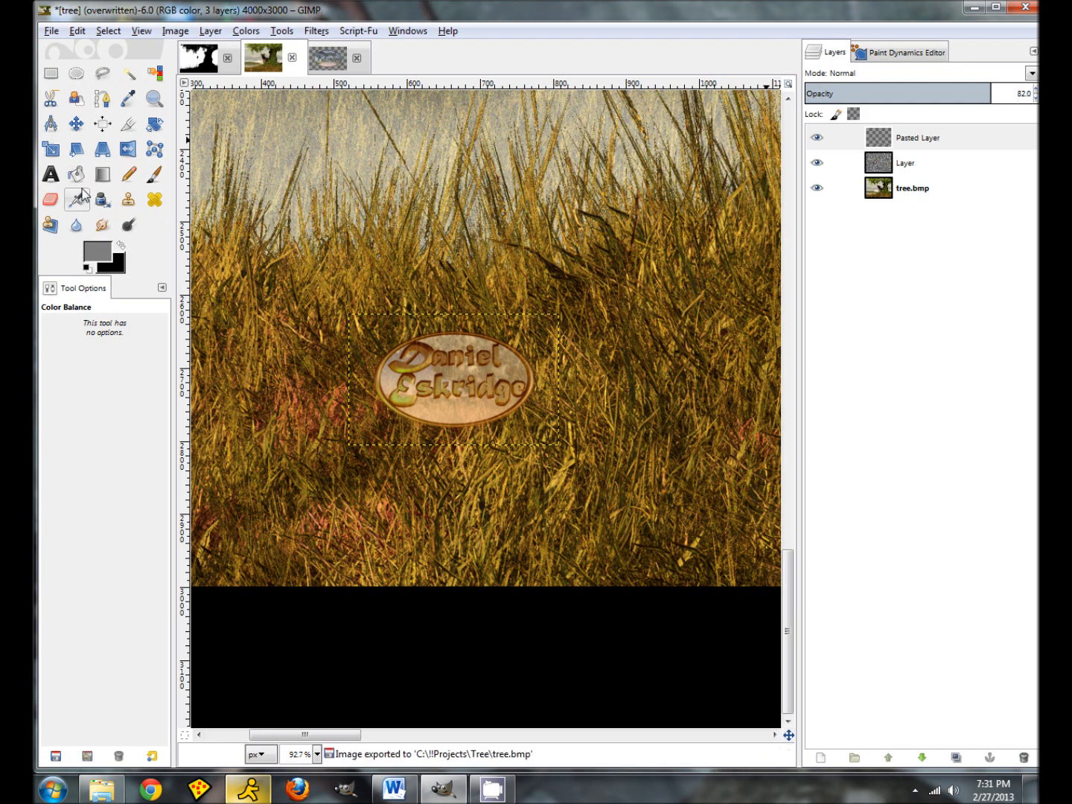
- Export the image as tree.jpg in the Tree project folder with JPEG quality 99
click(49, 32)
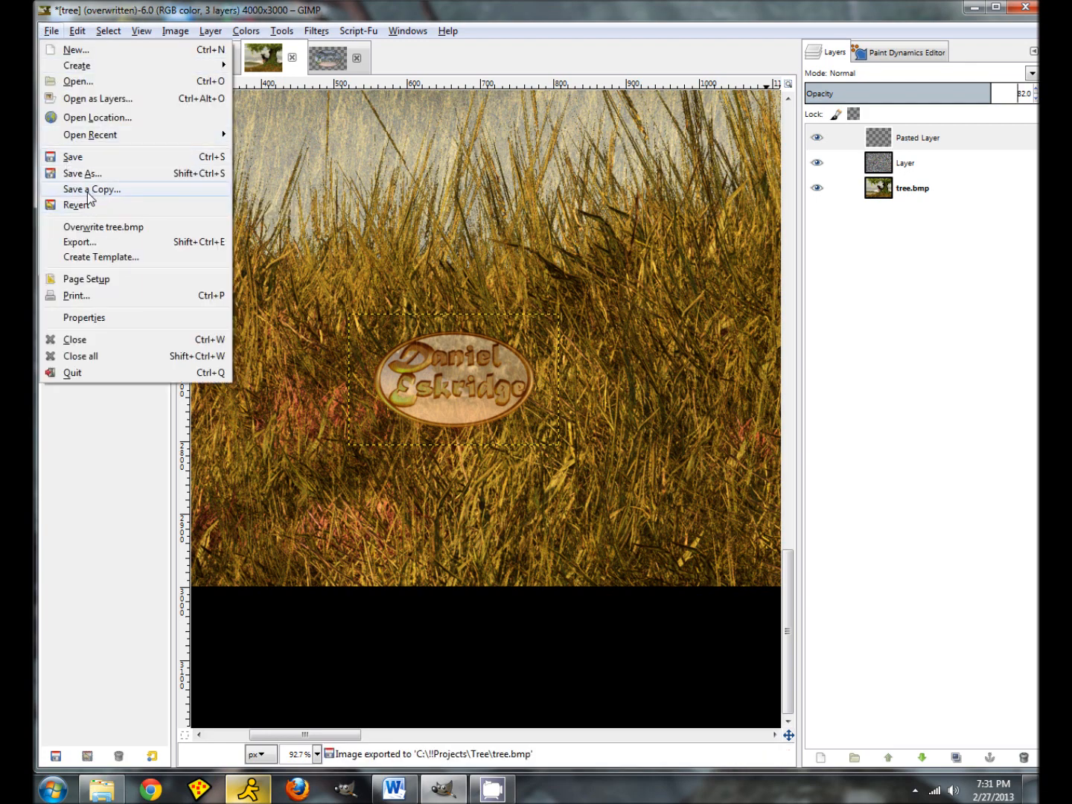
click(79, 243)
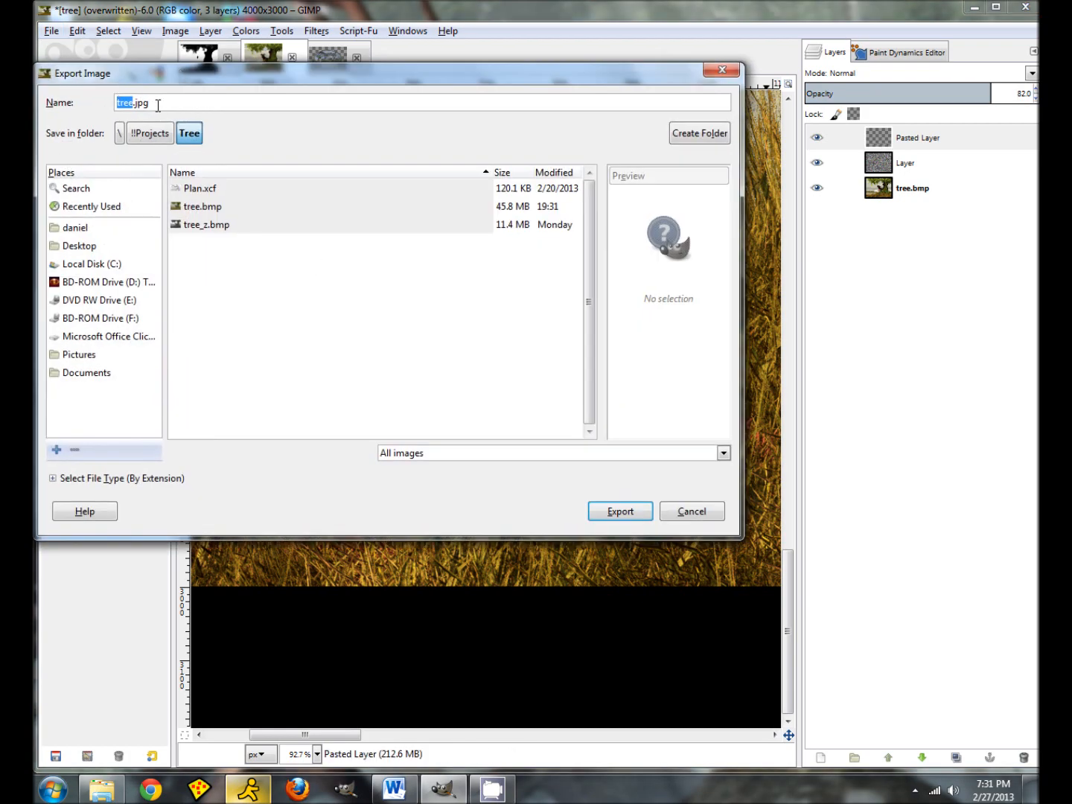
click(155, 104)
click(607, 512)
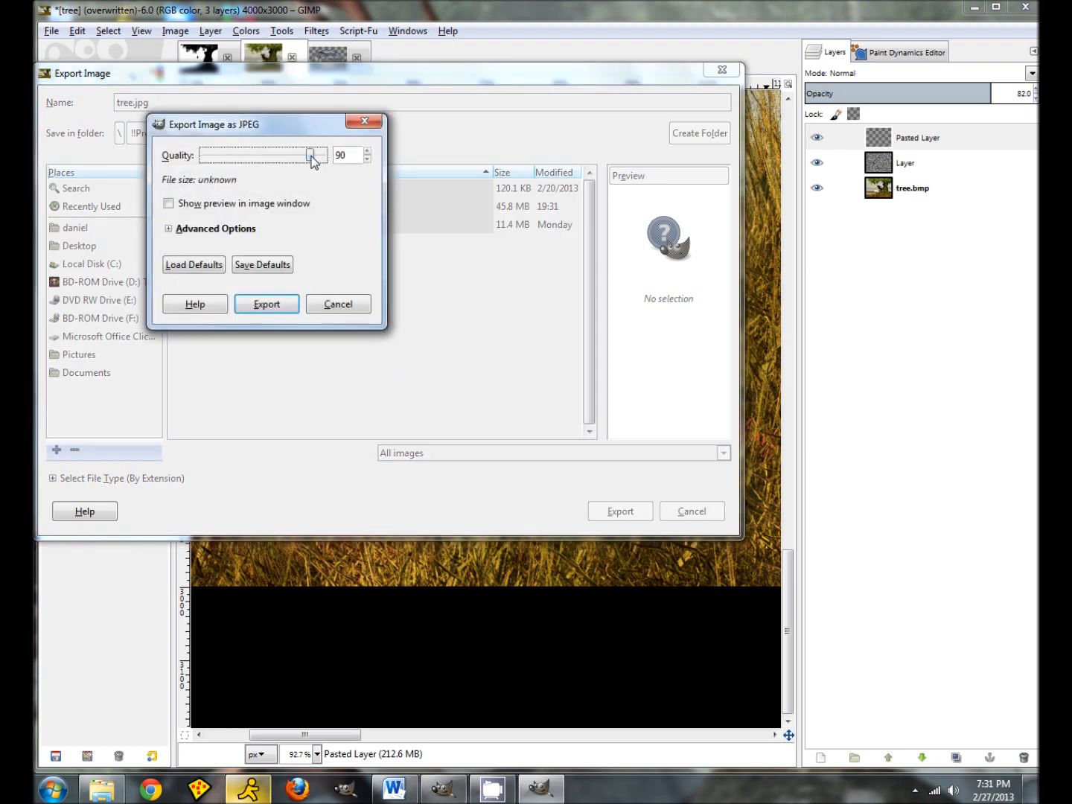
drag(321, 159, 325, 161)
click(367, 159)
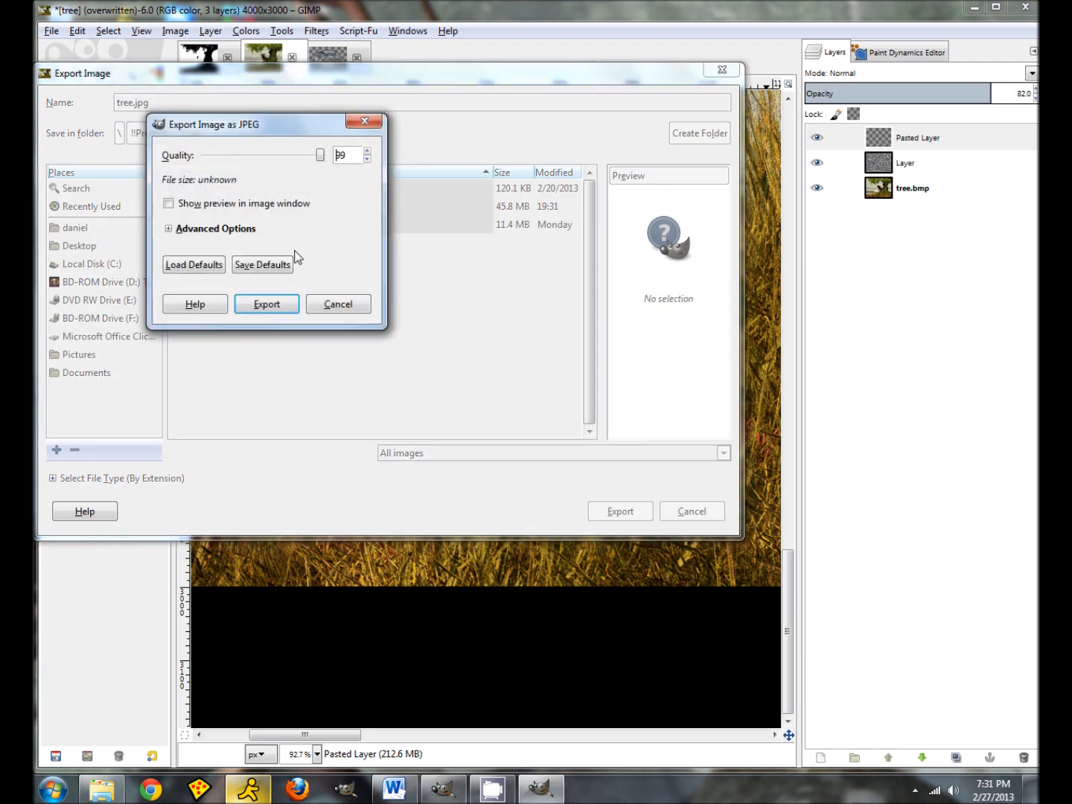
click(255, 307)
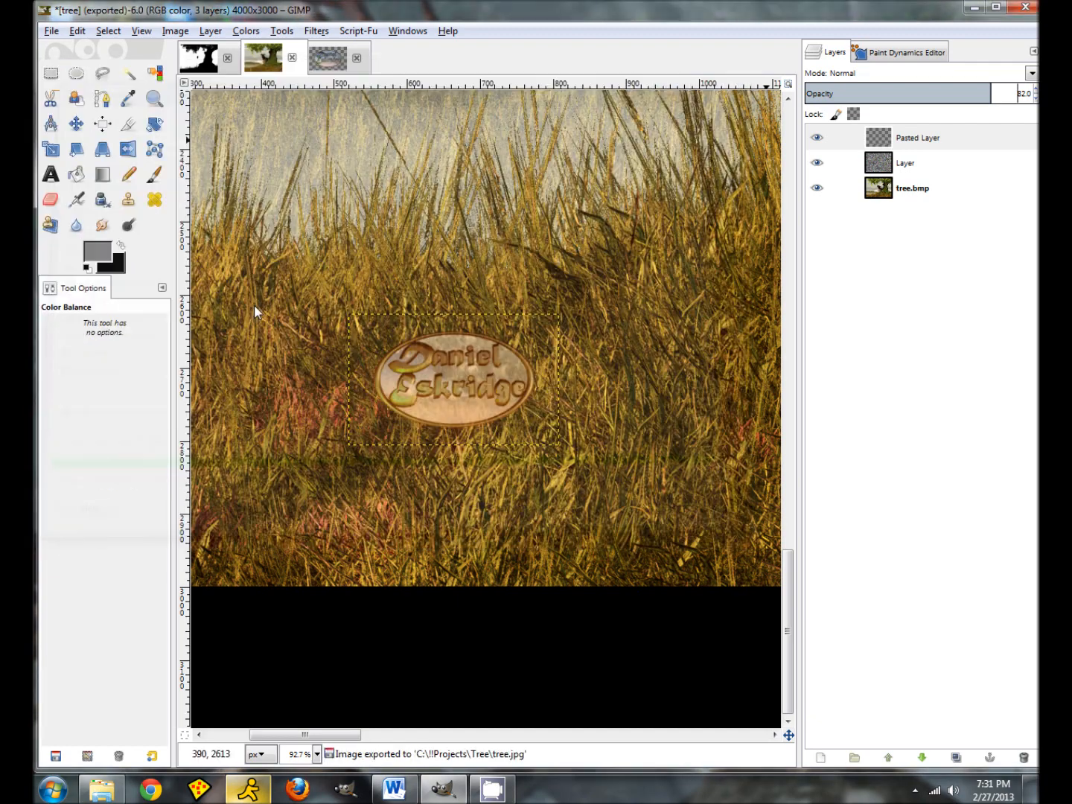
- Switch to Windows Explorer and open tree.jpg from the Tree folder to view the finished picture
click(101, 789)
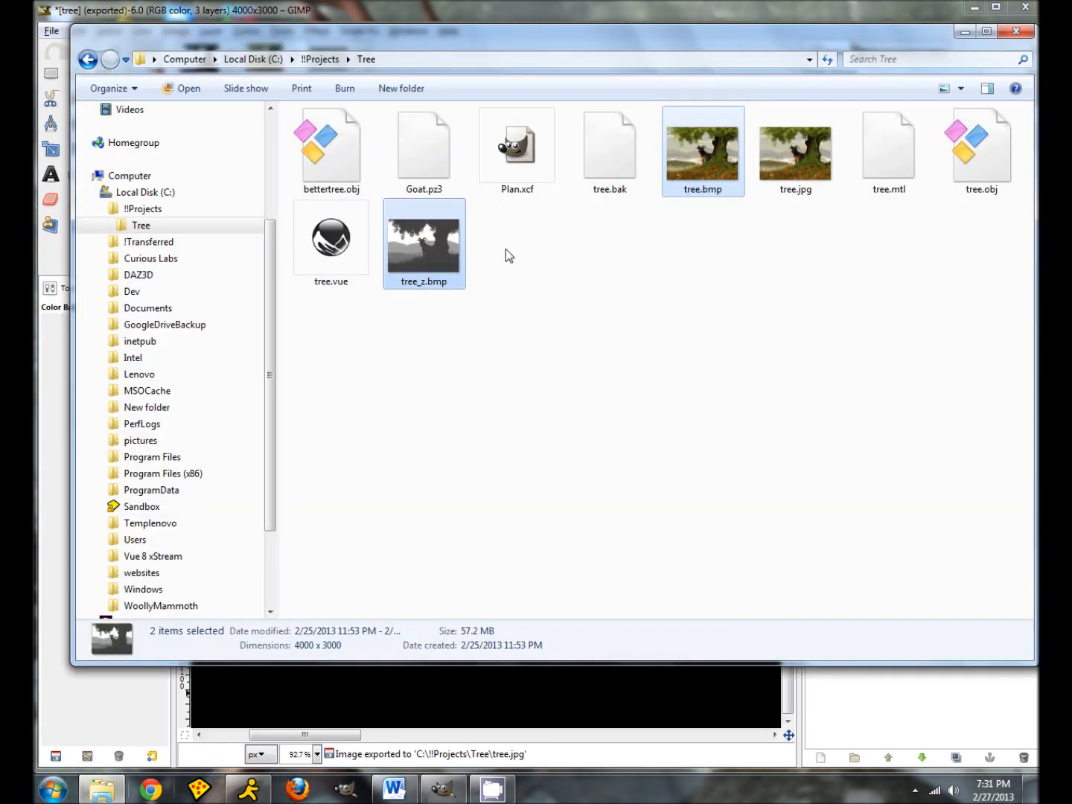
click(807, 147)
double_click(807, 147)
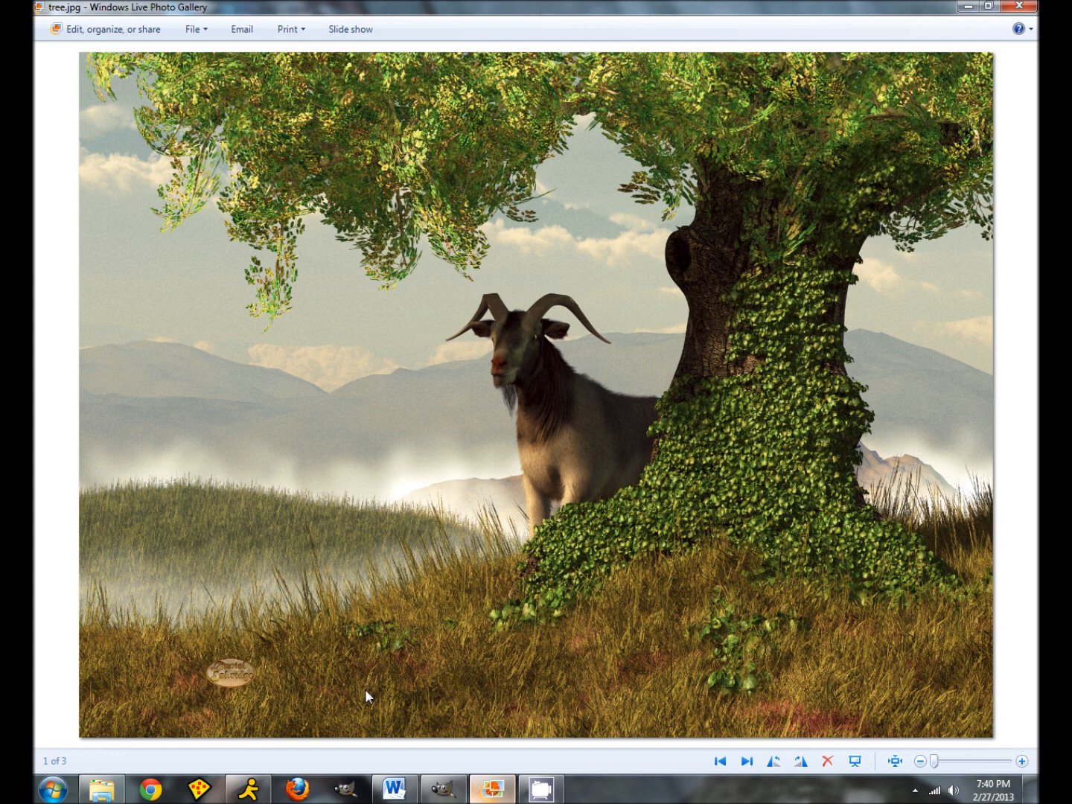
- Switch to Chrome and open the artist's personal website by its address
click(151, 791)
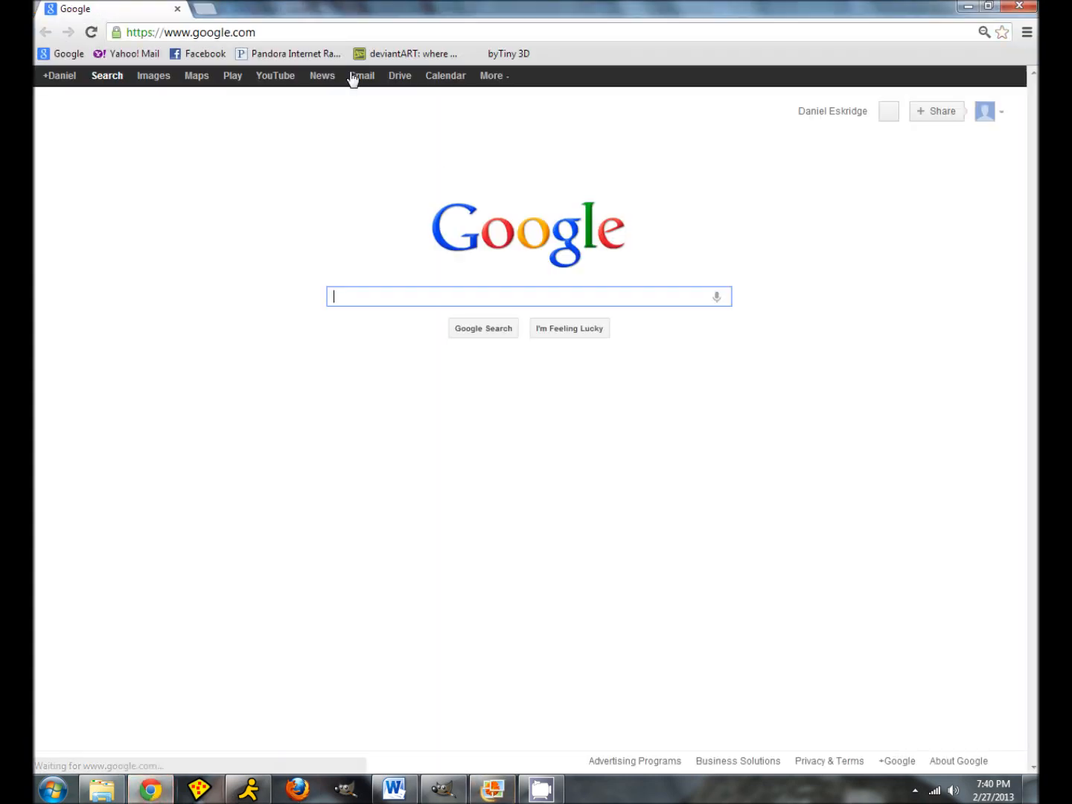
click(244, 32)
text(danu)
key(BackSpace)
text(ie)
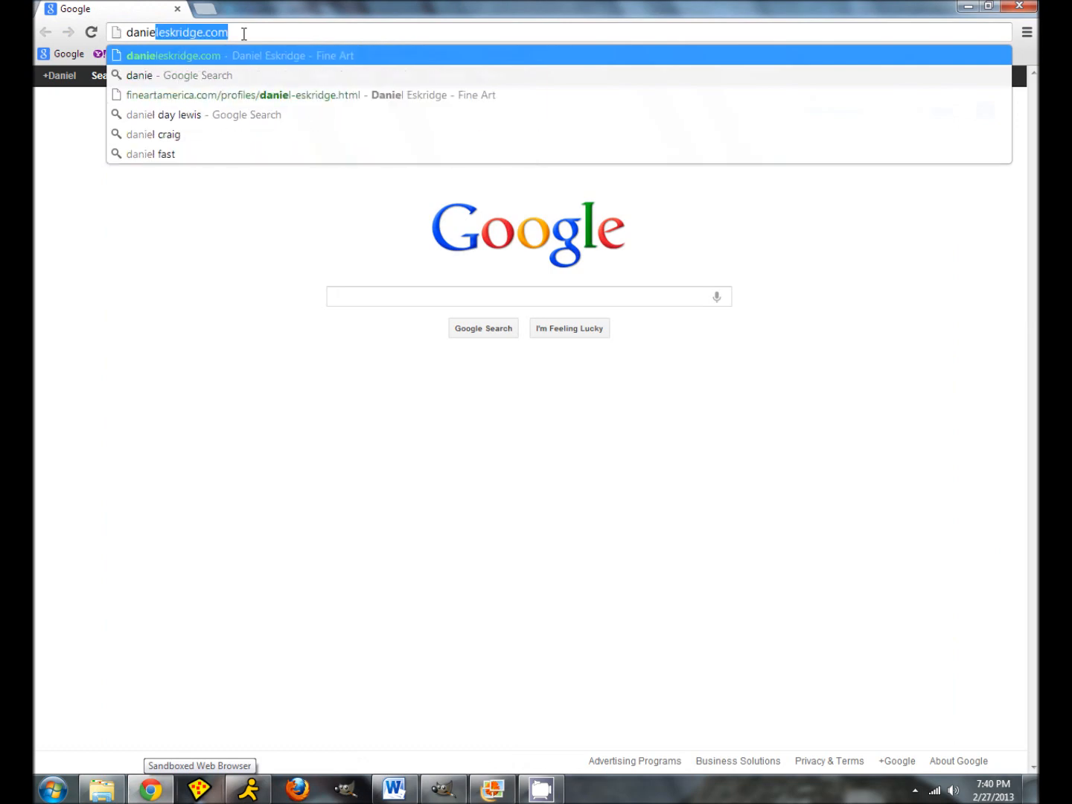
text(leskridge.com)
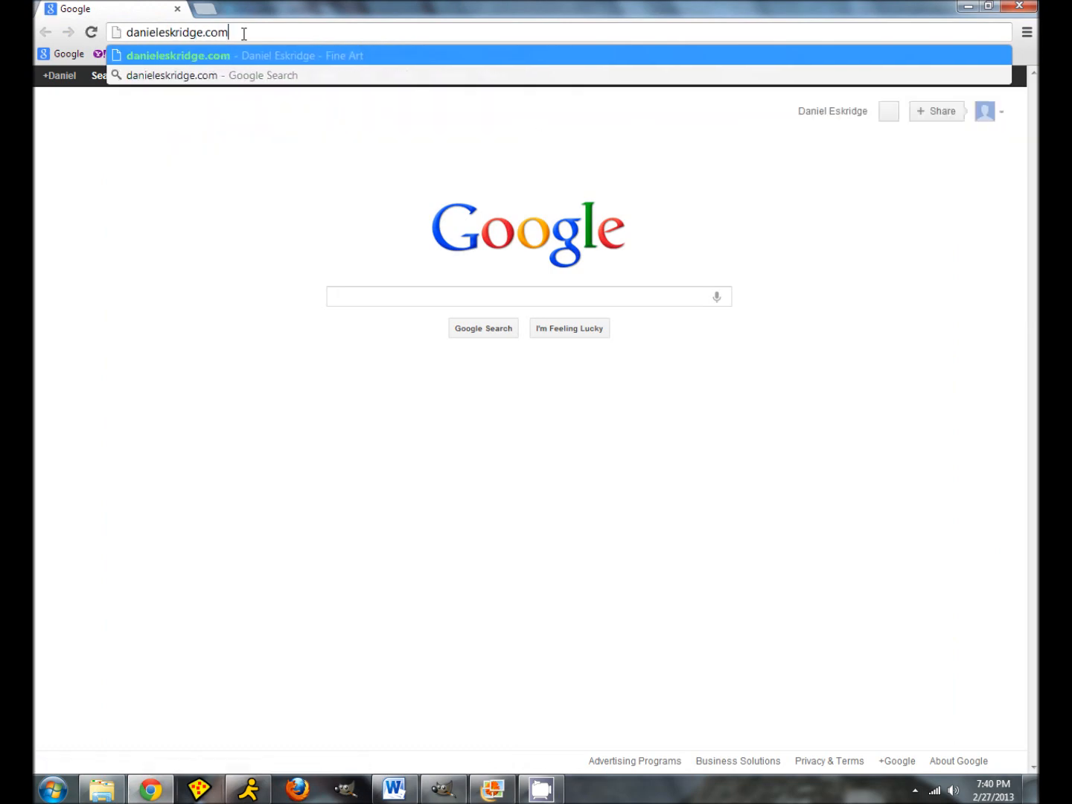
key(Return)
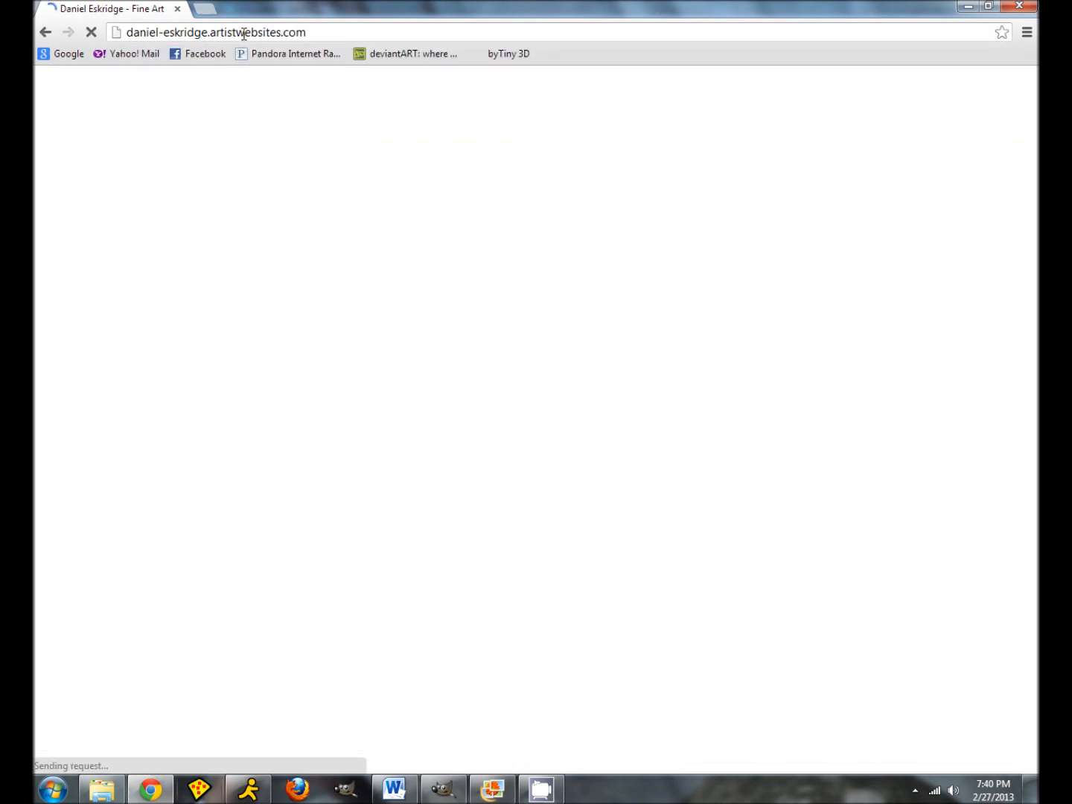